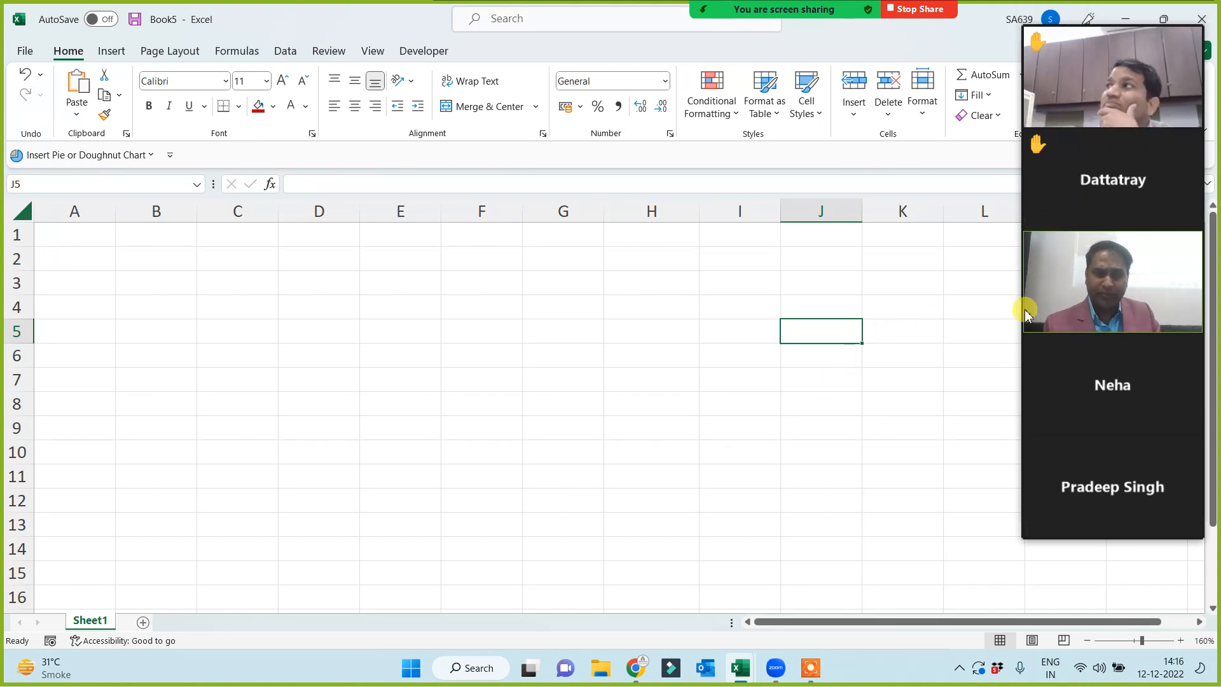
# - Enter the label Data Entry in cell E1
pyautogui.moveTo(492, 21)
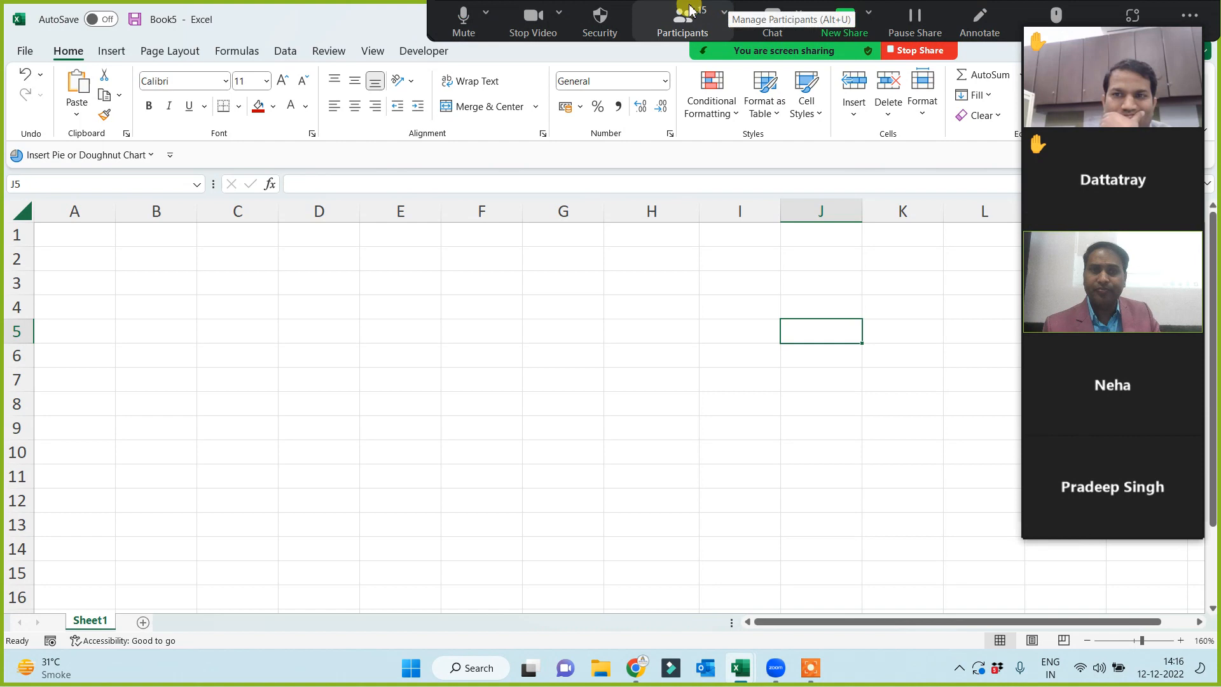
pyautogui.click(532, 19)
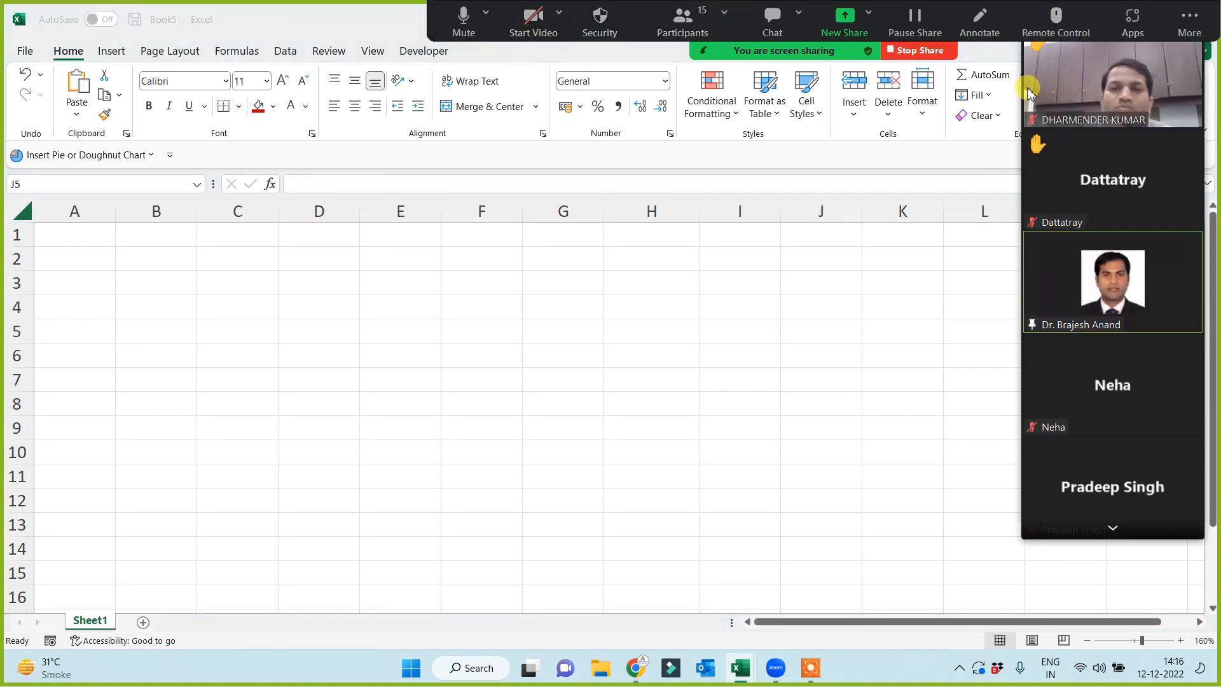
pyautogui.click(1056, 19)
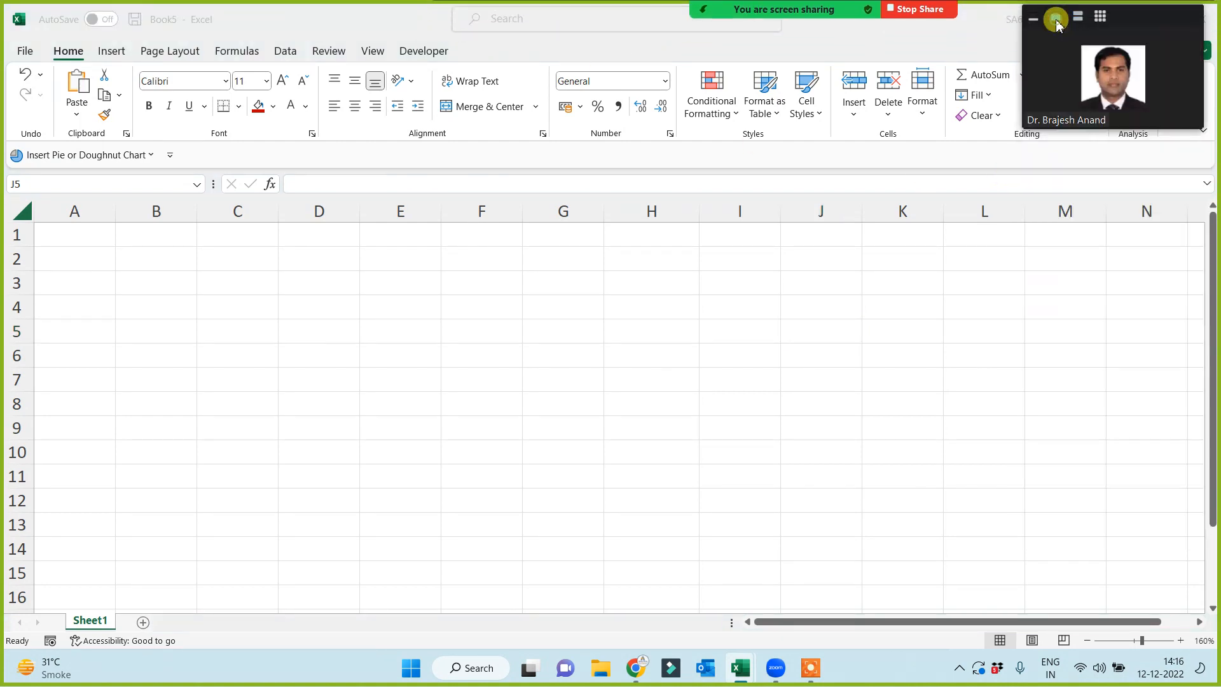
pyautogui.click(529, 287)
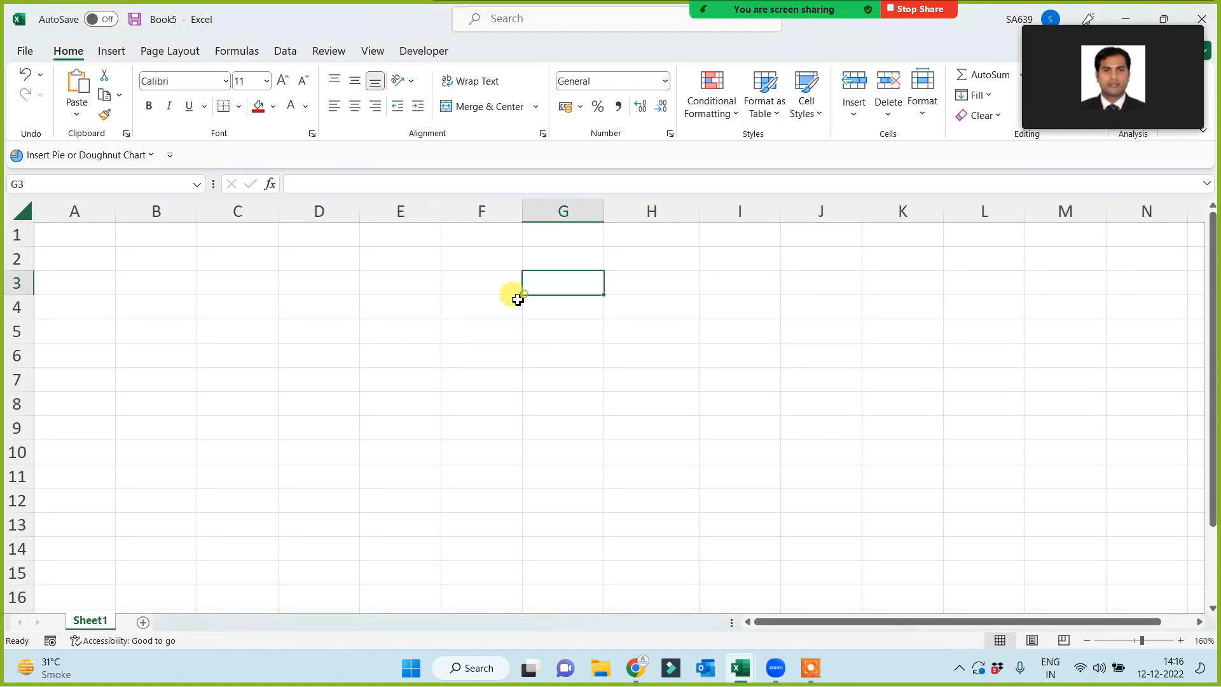
pyautogui.click(458, 233)
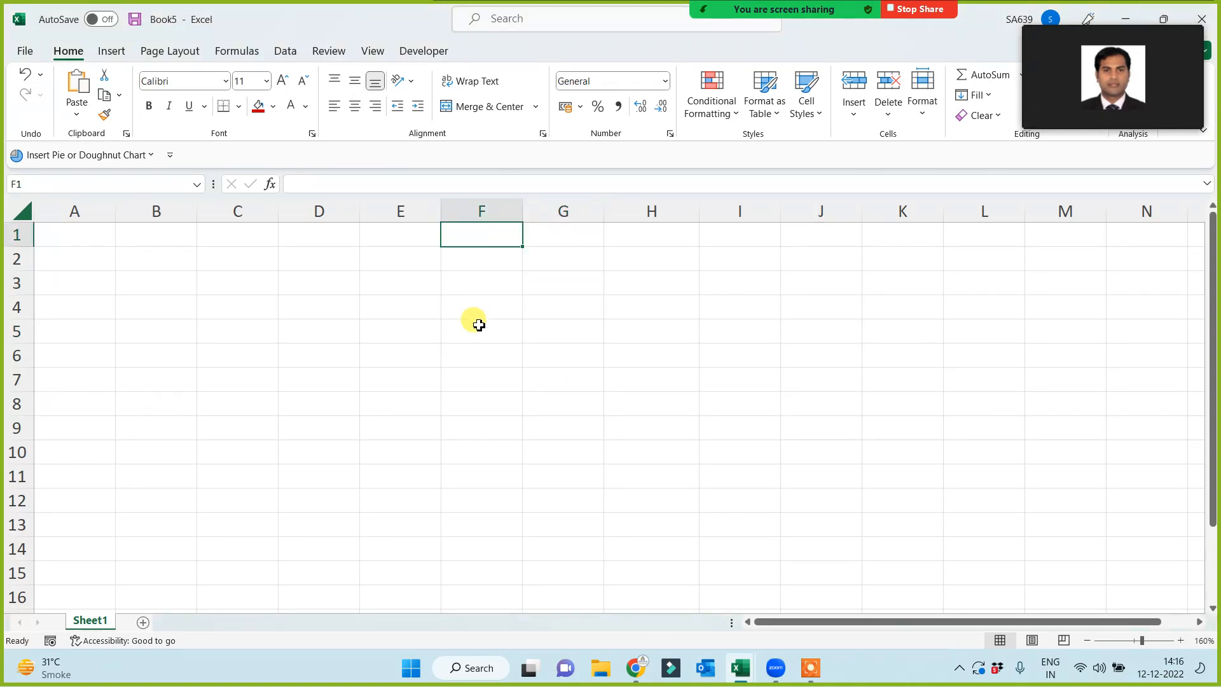
pyautogui.click(467, 324)
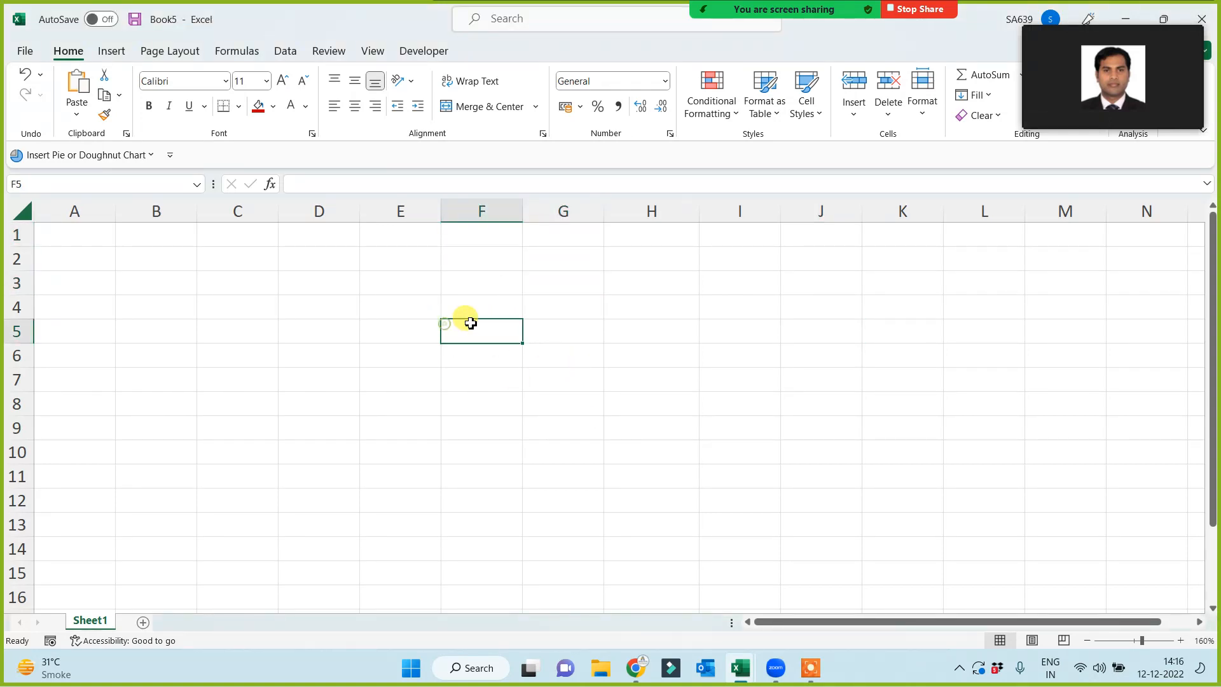
pyautogui.click(468, 233)
pyautogui.click(303, 234)
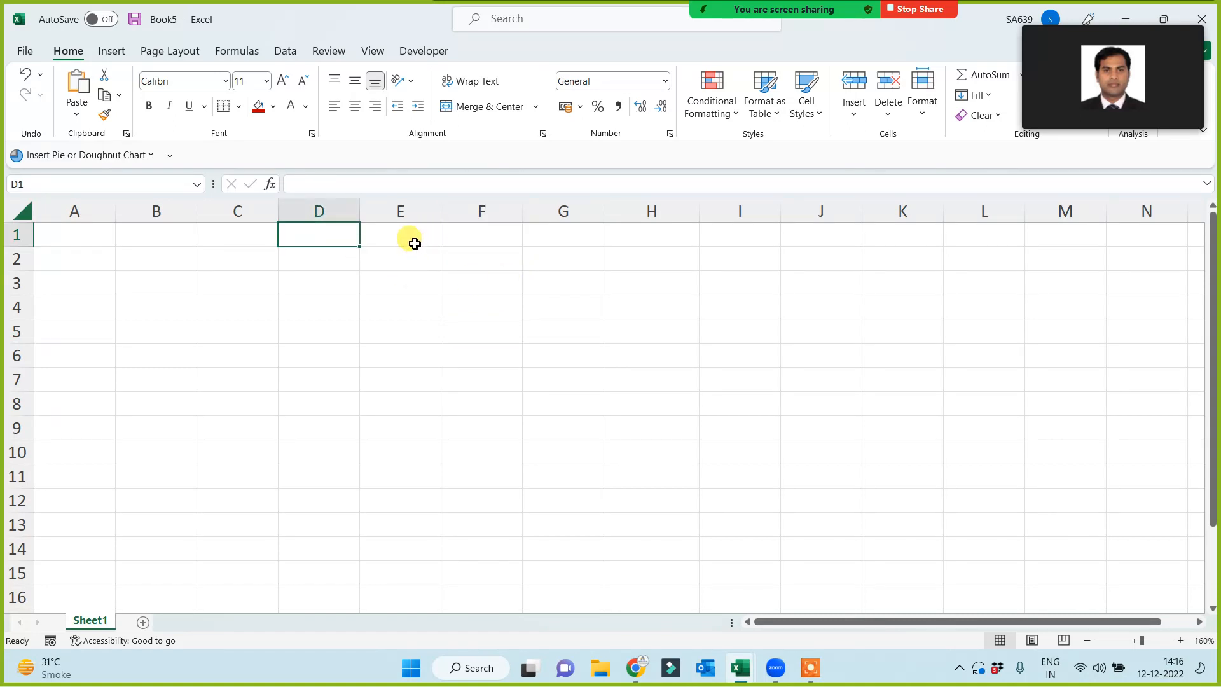
pyautogui.click(409, 240)
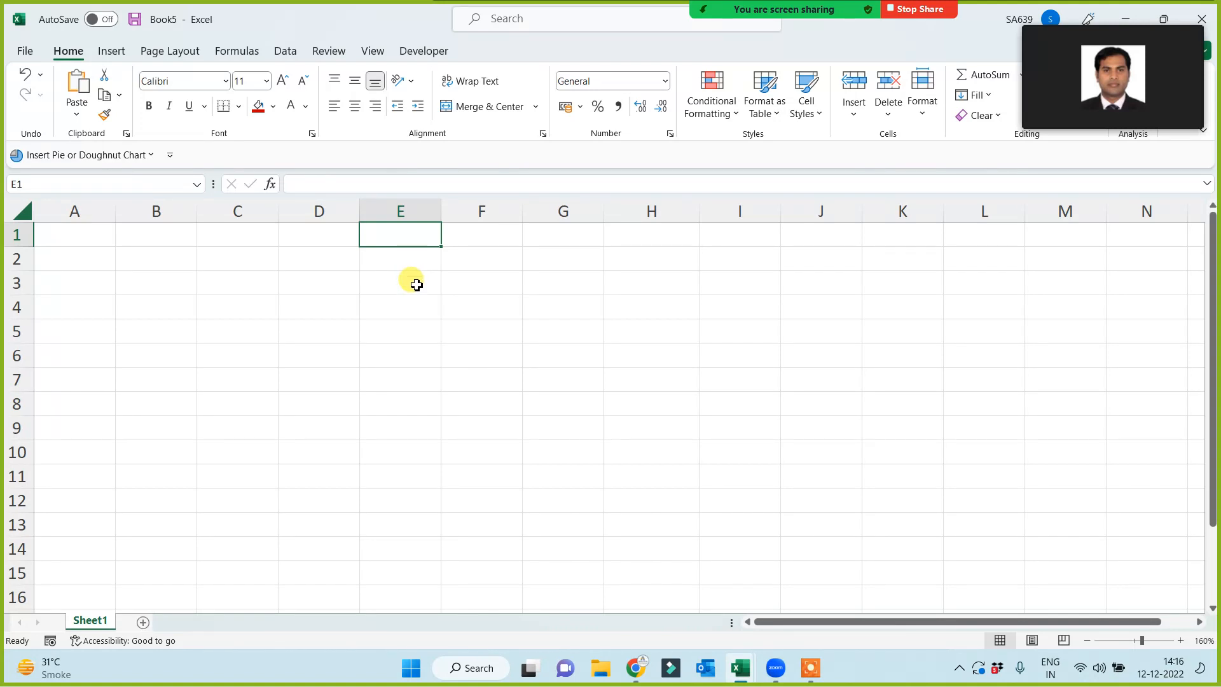
pyautogui.write('Data Entry')
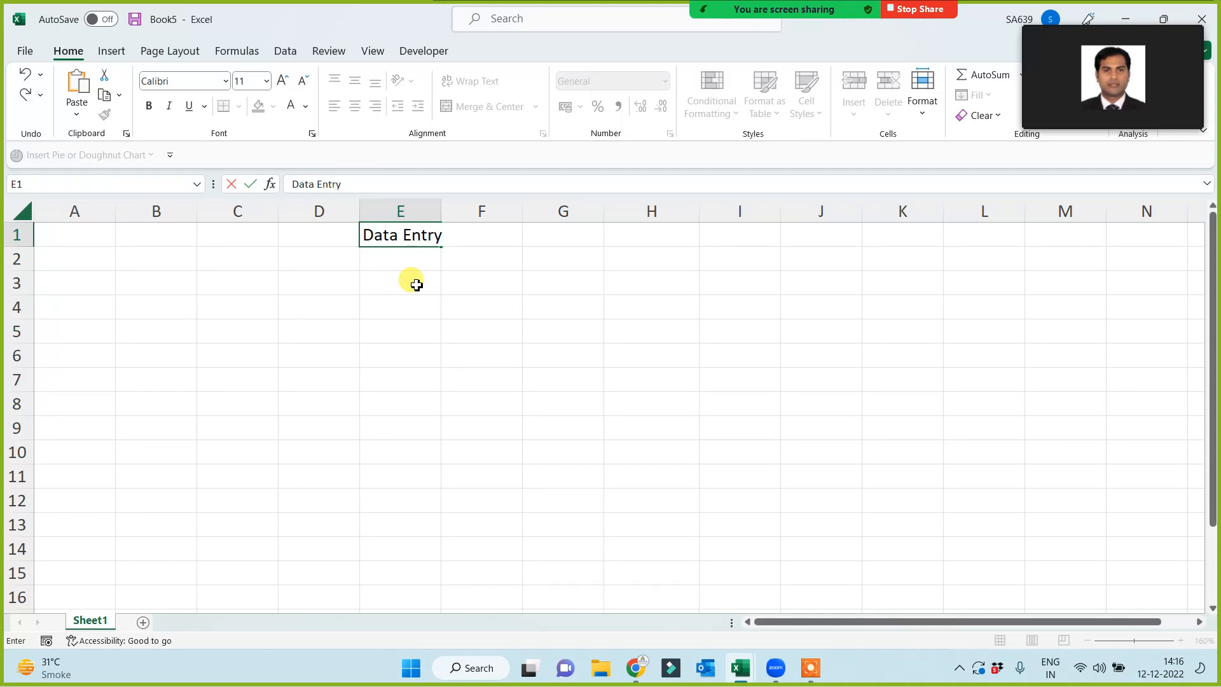
pyautogui.press('Return')
# - Add Data Analysis in E3 and Data Visualization in E5, then widen column E
pyautogui.click(416, 284)
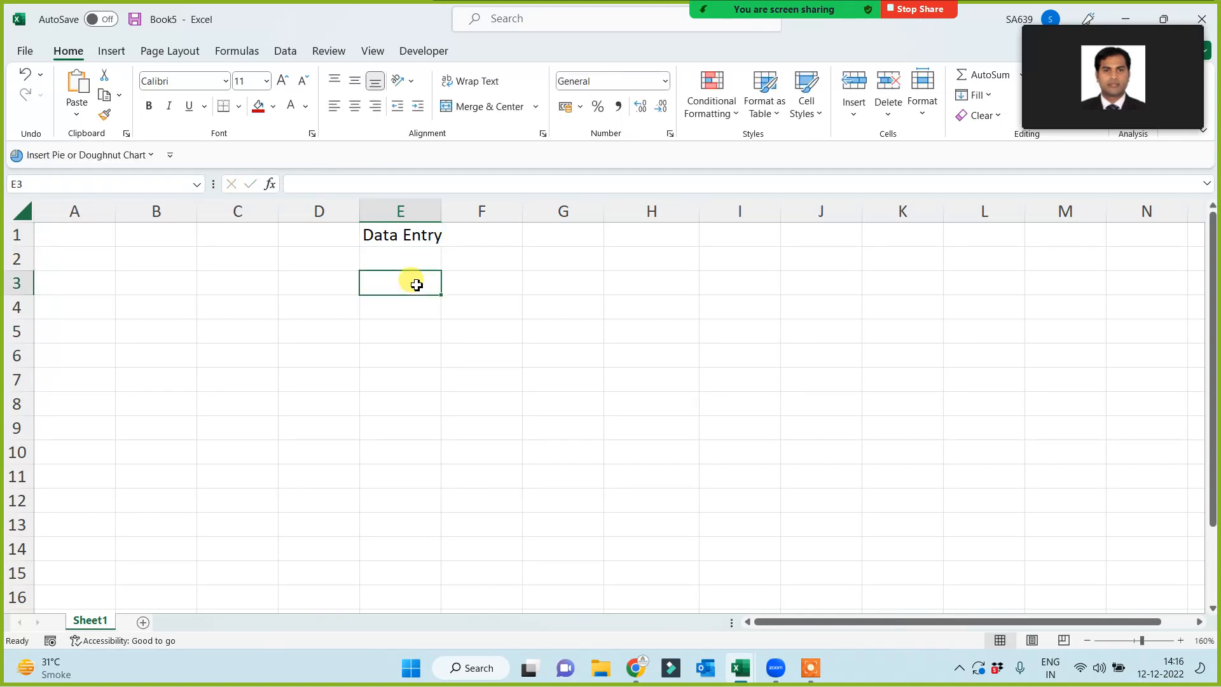
pyautogui.write('Data Analysis')
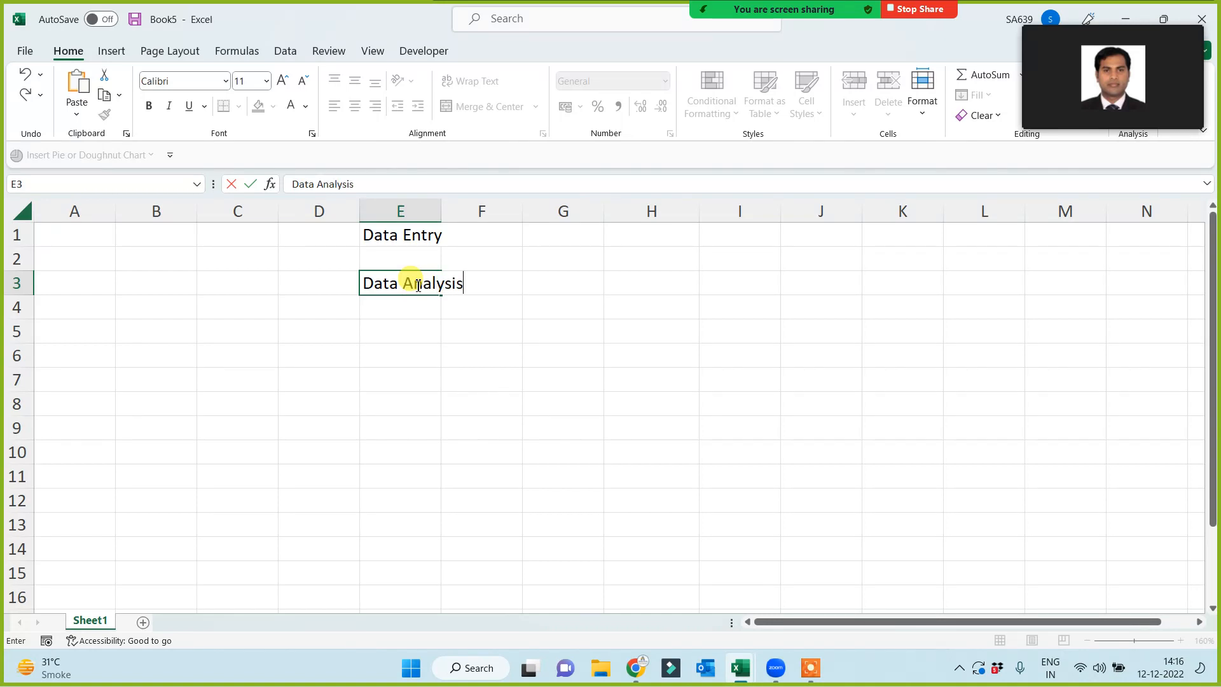
pyautogui.press('Return')
pyautogui.press('Return')
pyautogui.write('Data Visualization')
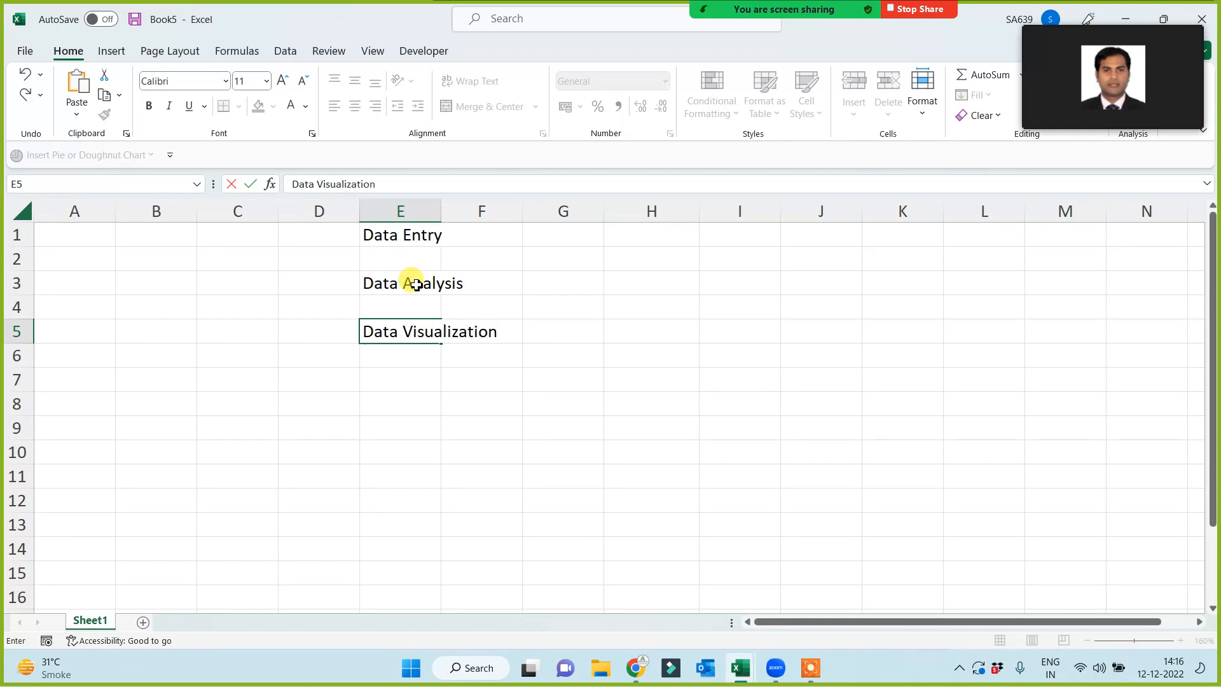
pyautogui.press('Return')
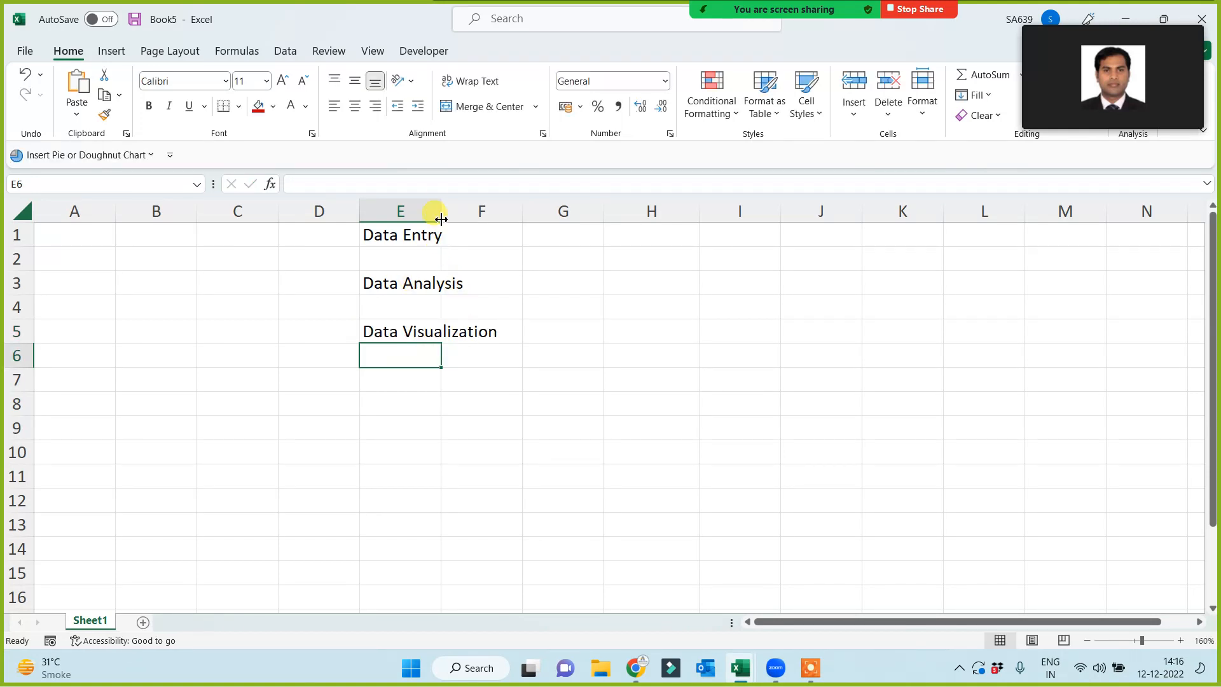
pyautogui.moveTo(443, 206); pyautogui.dragTo(502, 425)
# - Give the Data Entry cell E1 a red fill, leaving the other labels unformatted
pyautogui.scroll(3, 502, 425)
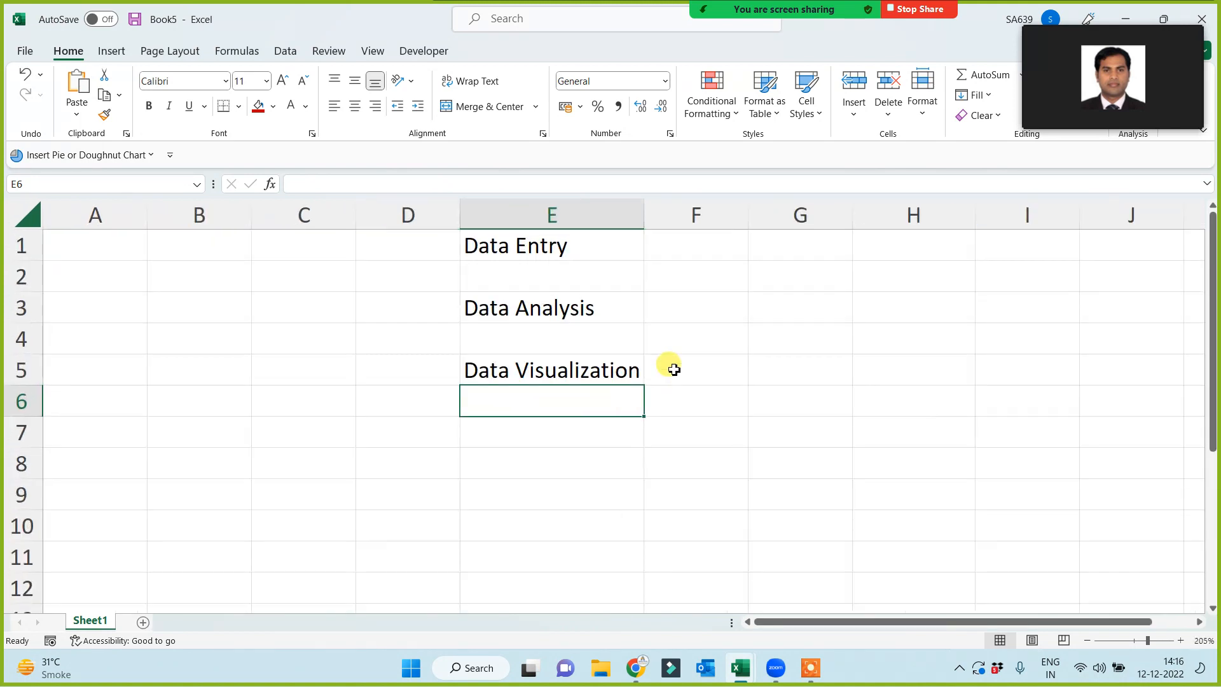
pyautogui.click(568, 251)
pyautogui.click(548, 389)
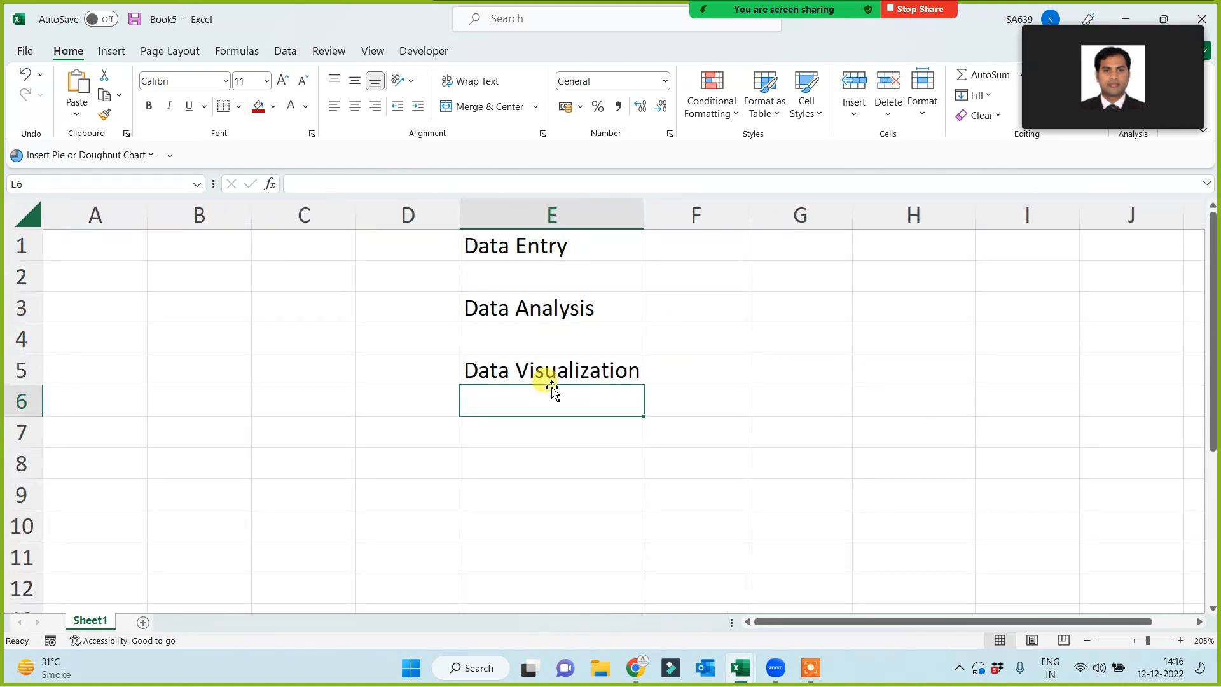
pyautogui.click(604, 238)
pyautogui.click(781, 246)
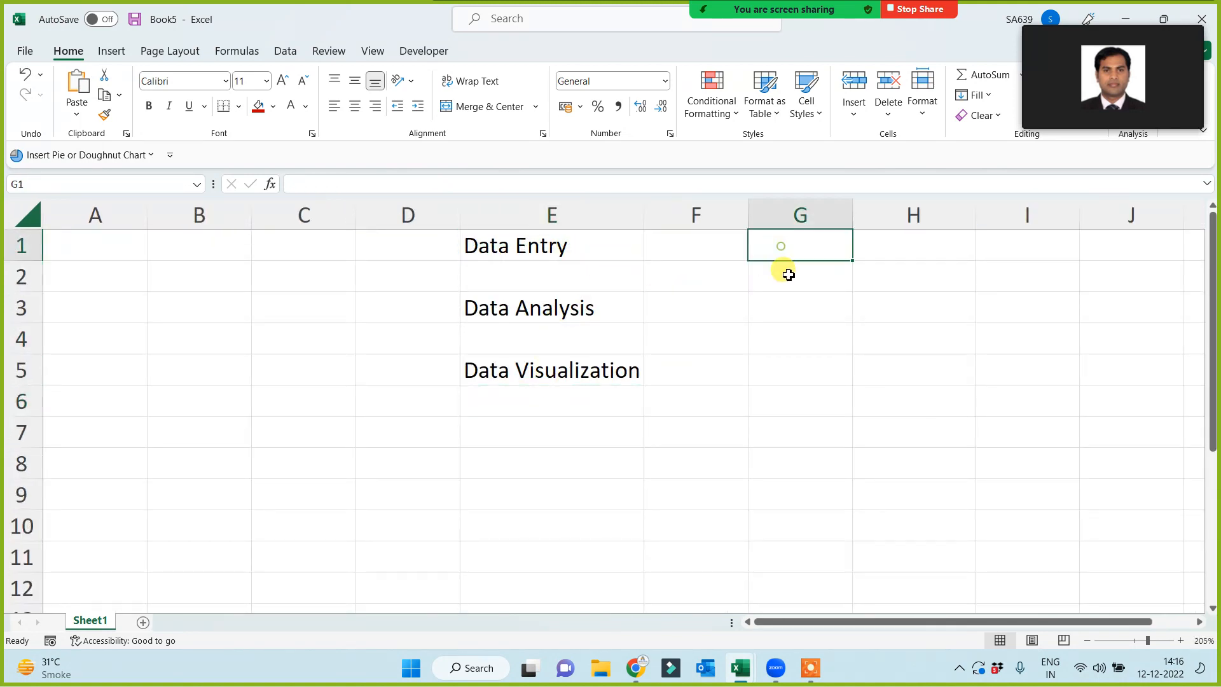
pyautogui.click(486, 245)
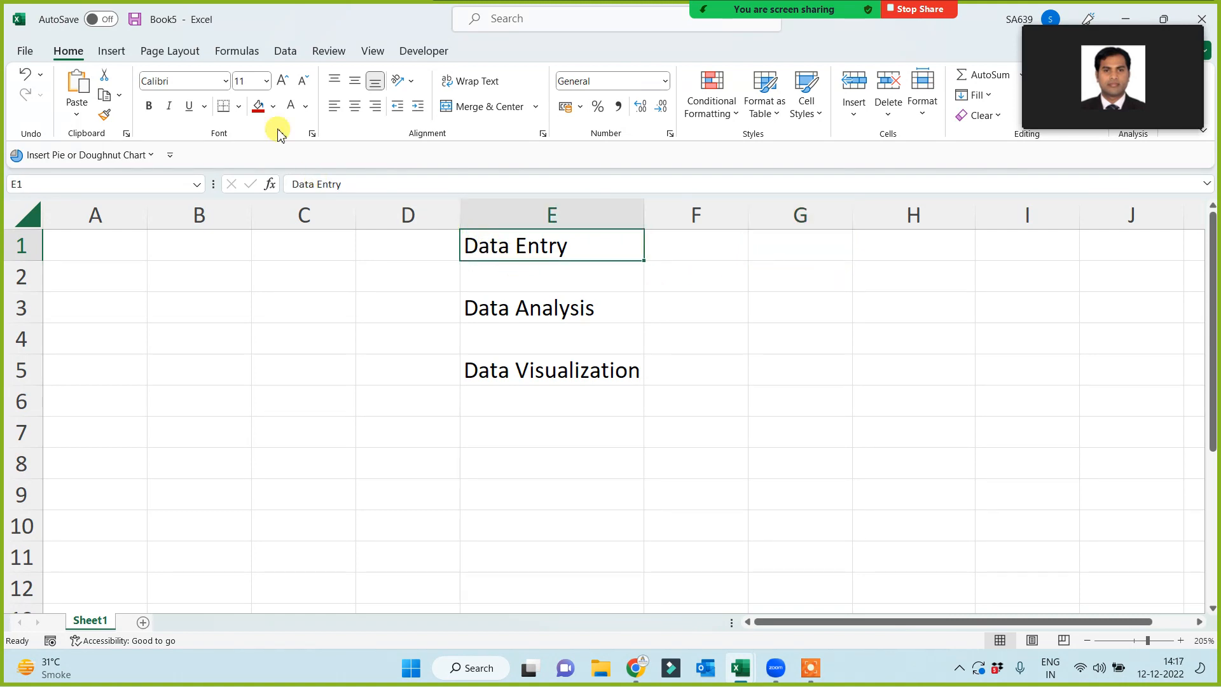
pyautogui.click(263, 107)
pyautogui.click(761, 251)
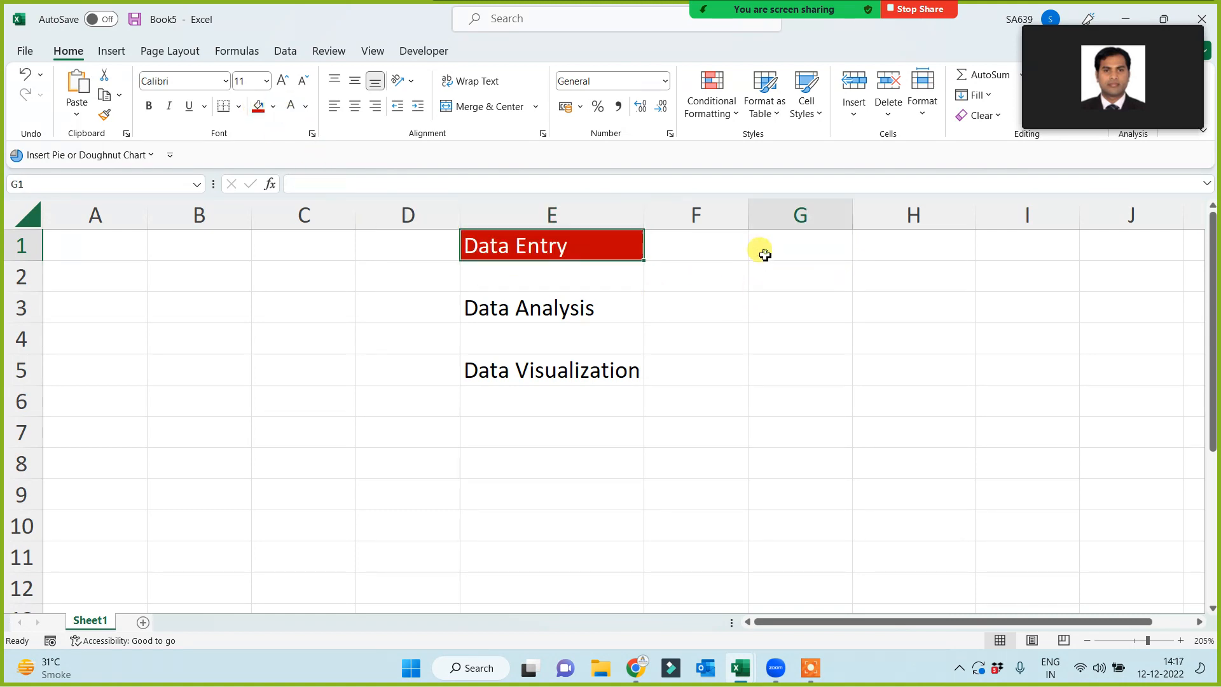
pyautogui.click(547, 250)
pyautogui.click(774, 244)
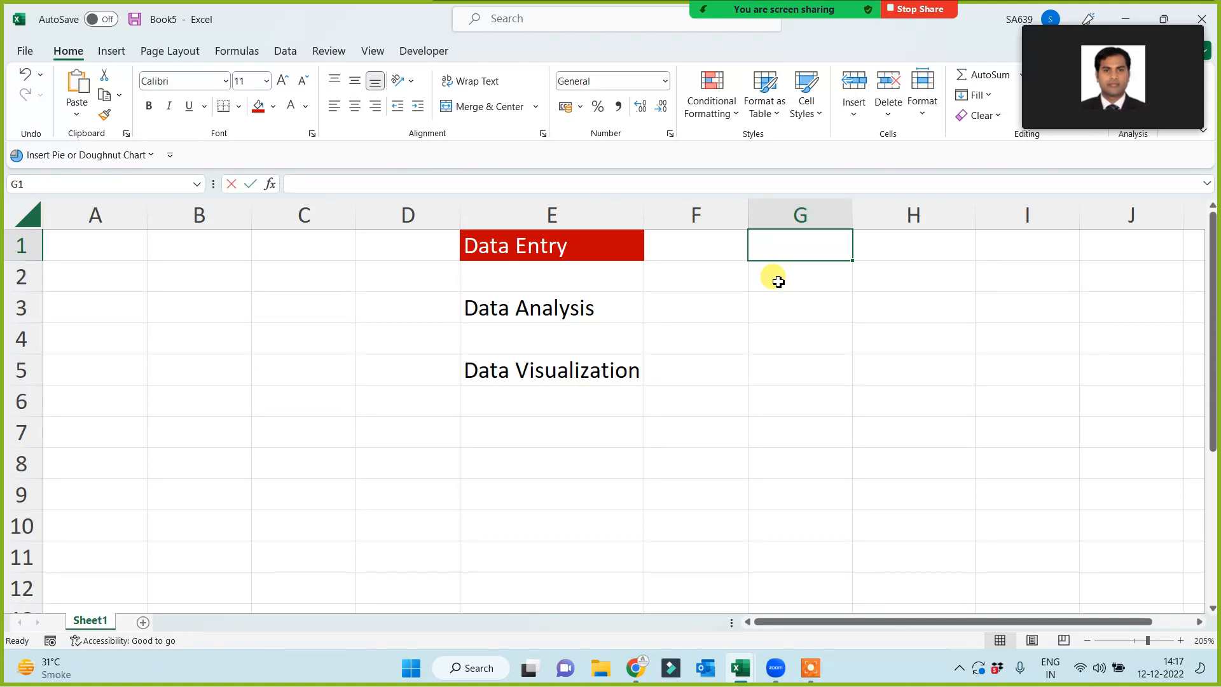
# - Enter the note 'Ed/ N/D' in cell G1 beside the red Data Entry label
pyautogui.write('Ed/ N/D')
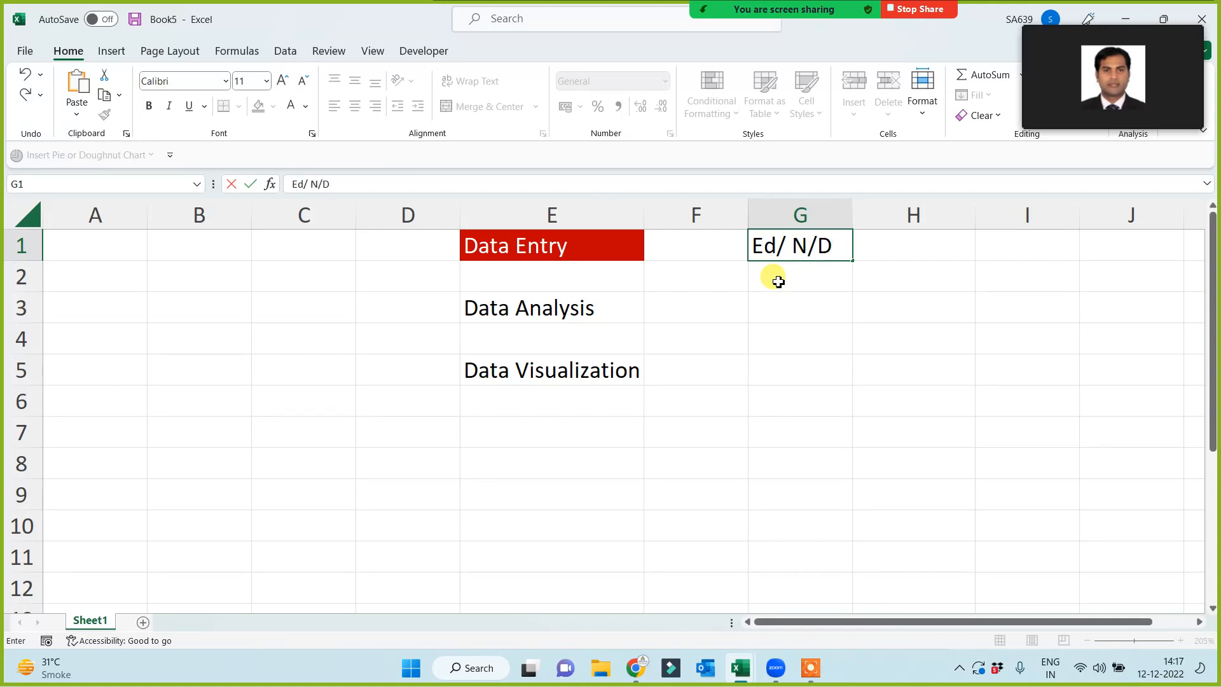
pyautogui.click(759, 329)
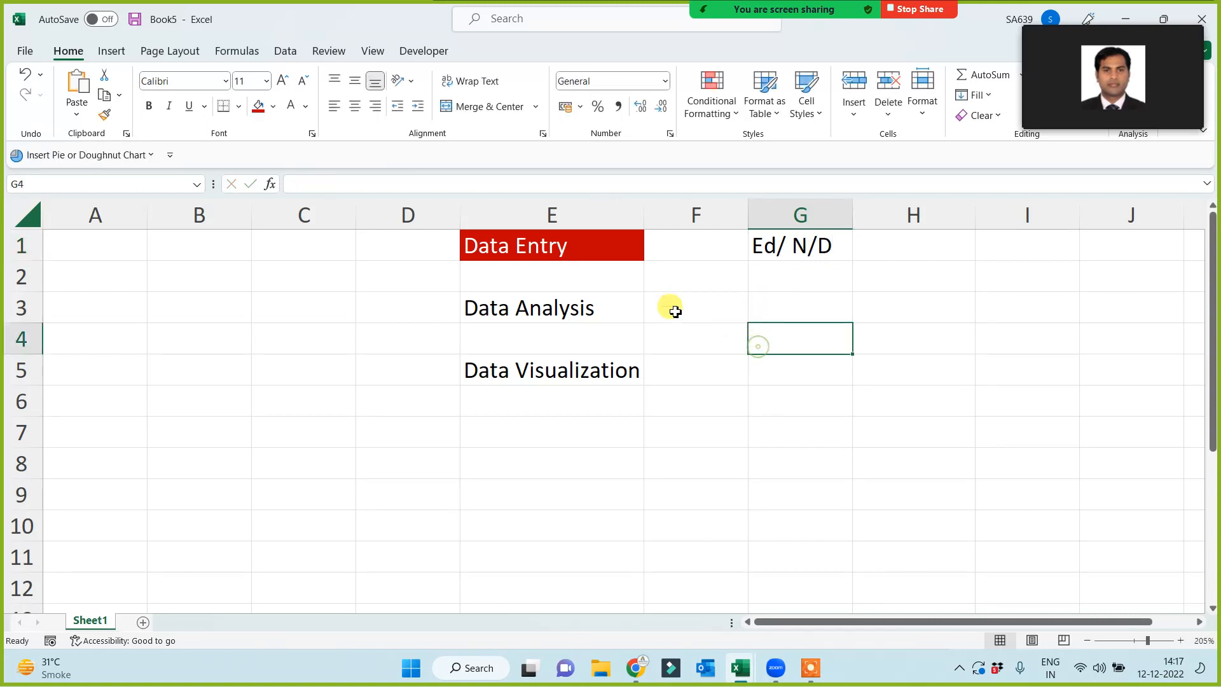
pyautogui.click(540, 252)
pyautogui.click(786, 248)
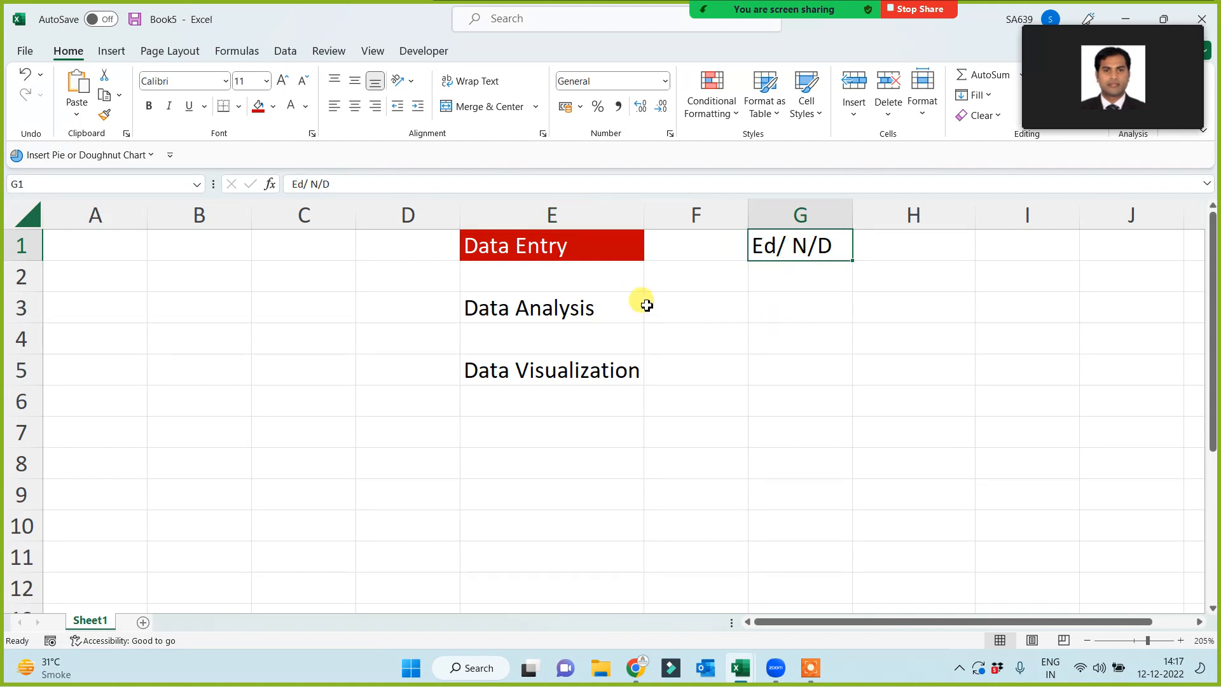
pyautogui.click(555, 252)
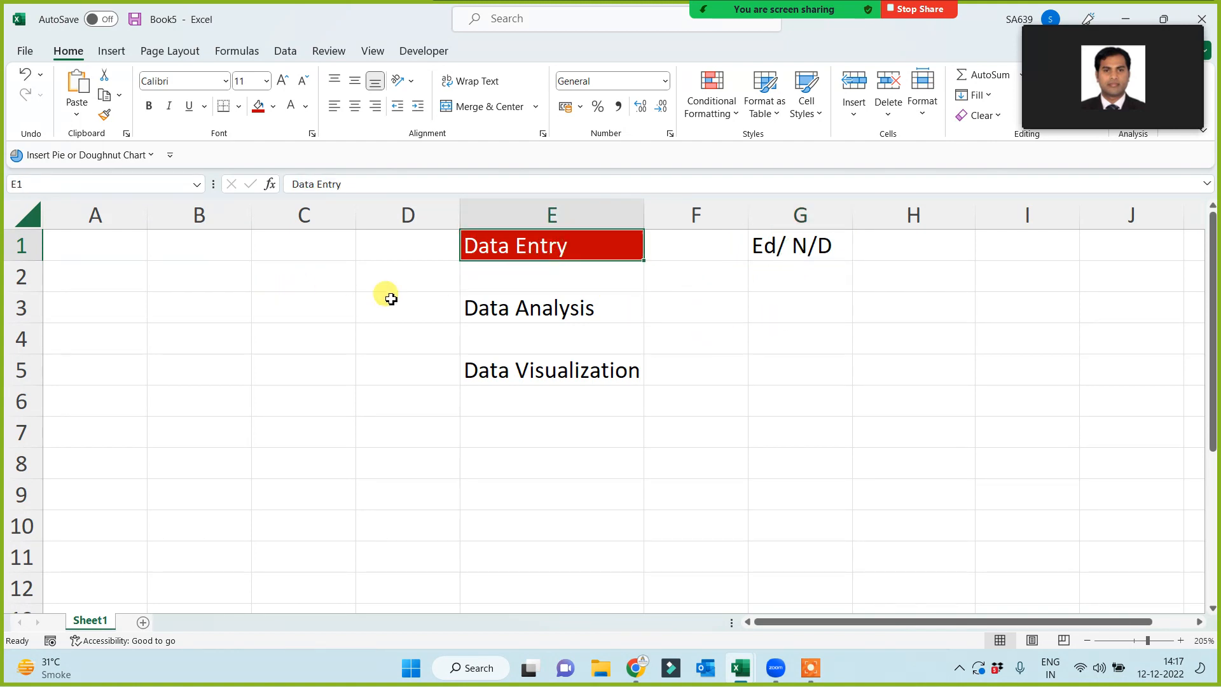
# - Select B2:D9 and G5, scroll the participant list, then reselect Data Analysis in E3
pyautogui.click(196, 283)
pyautogui.moveTo(199, 289); pyautogui.dragTo(439, 490)
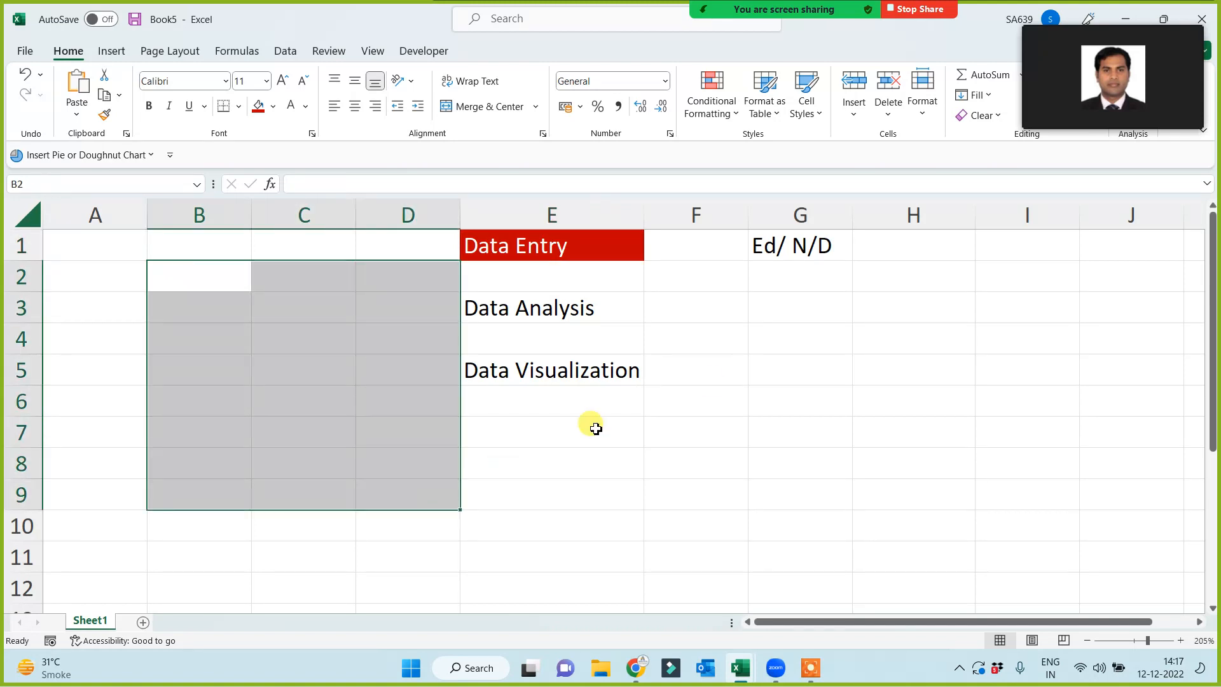
pyautogui.click(770, 378)
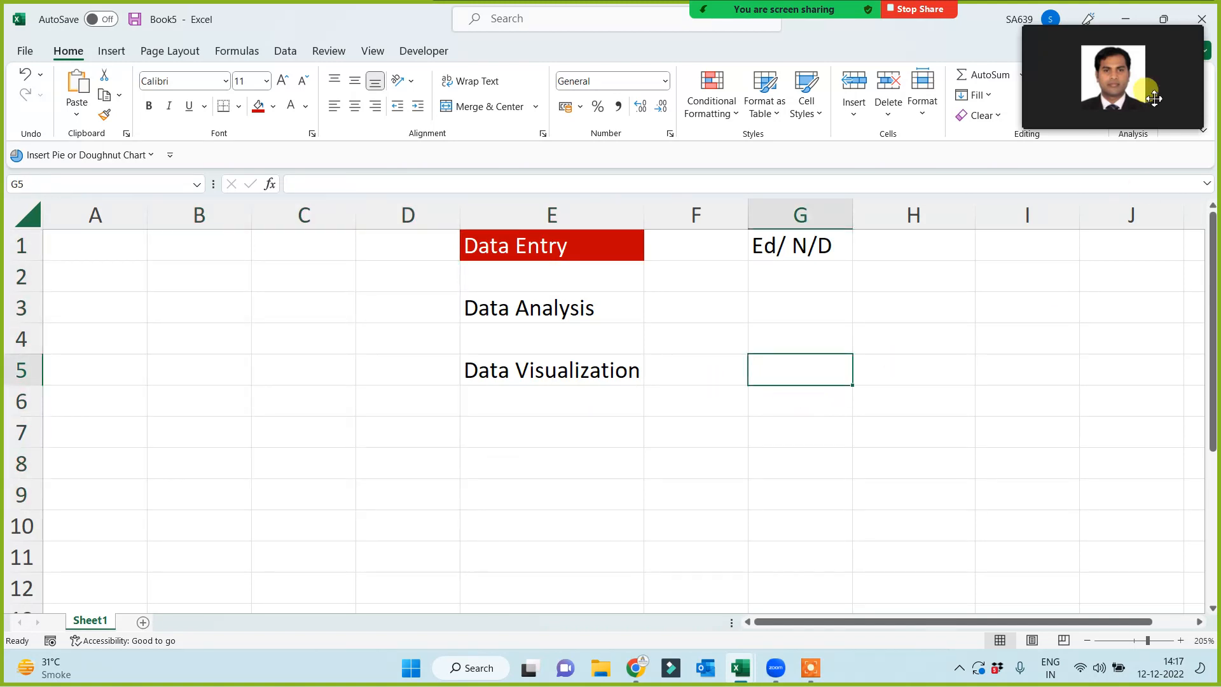
pyautogui.click(1078, 18)
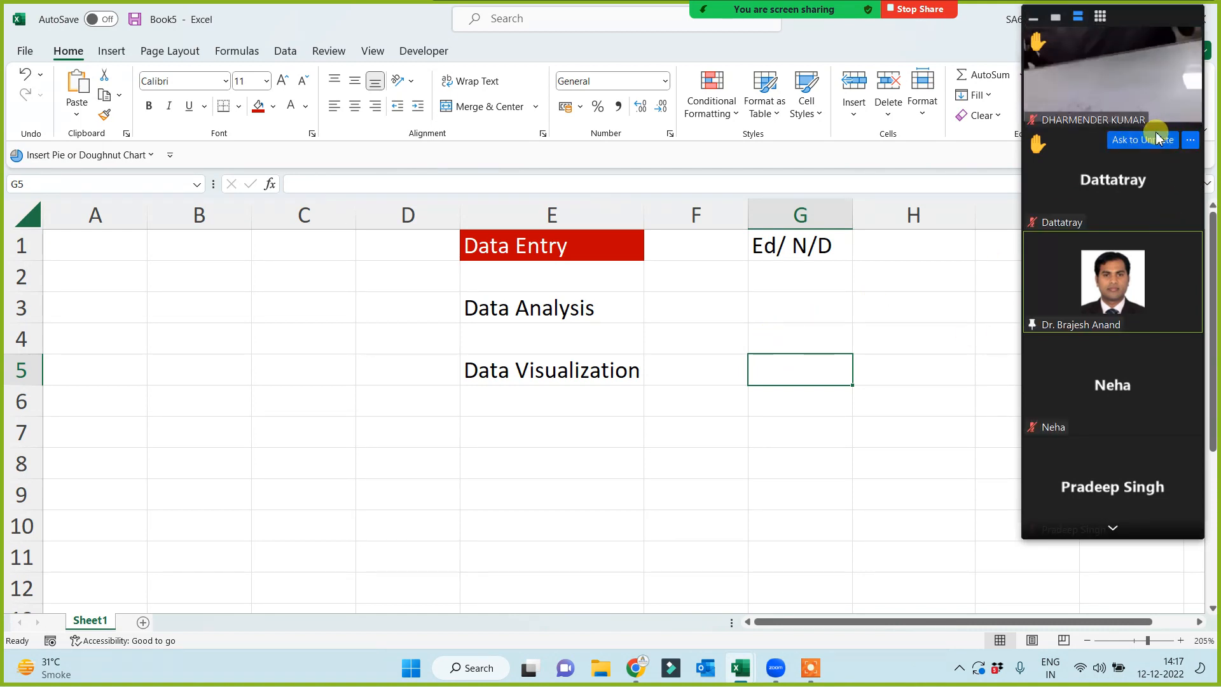
pyautogui.click(1113, 528)
pyautogui.click(1113, 528)
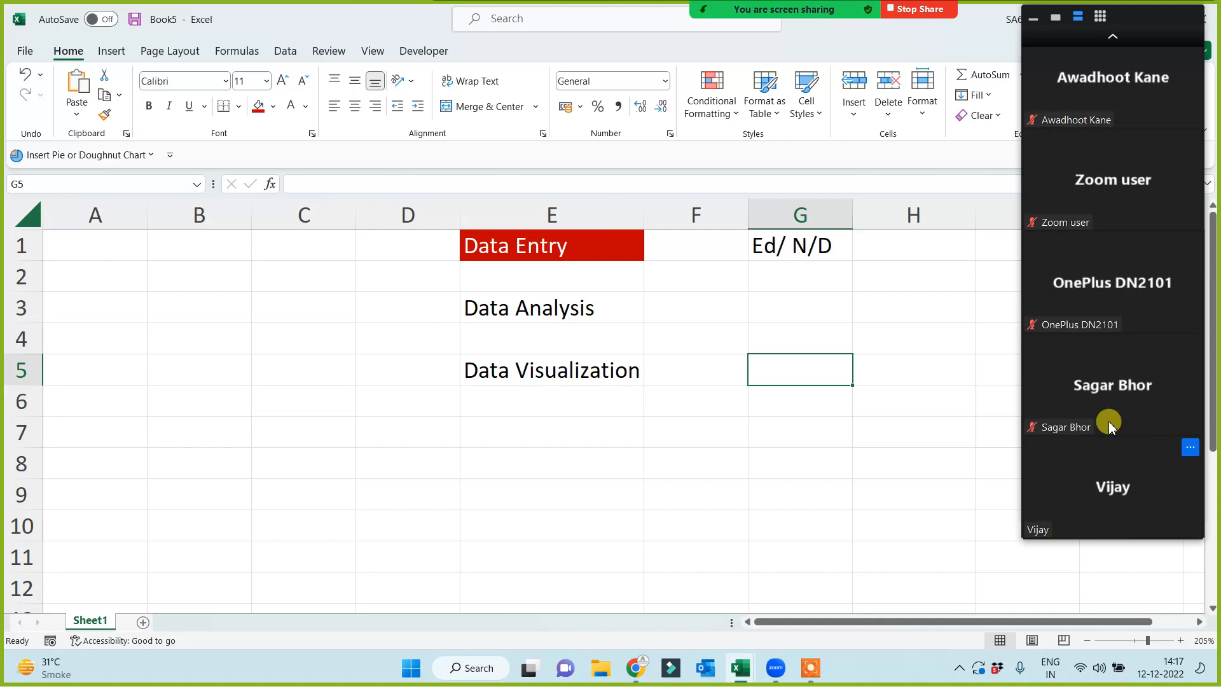
pyautogui.click(1113, 38)
pyautogui.click(1113, 38)
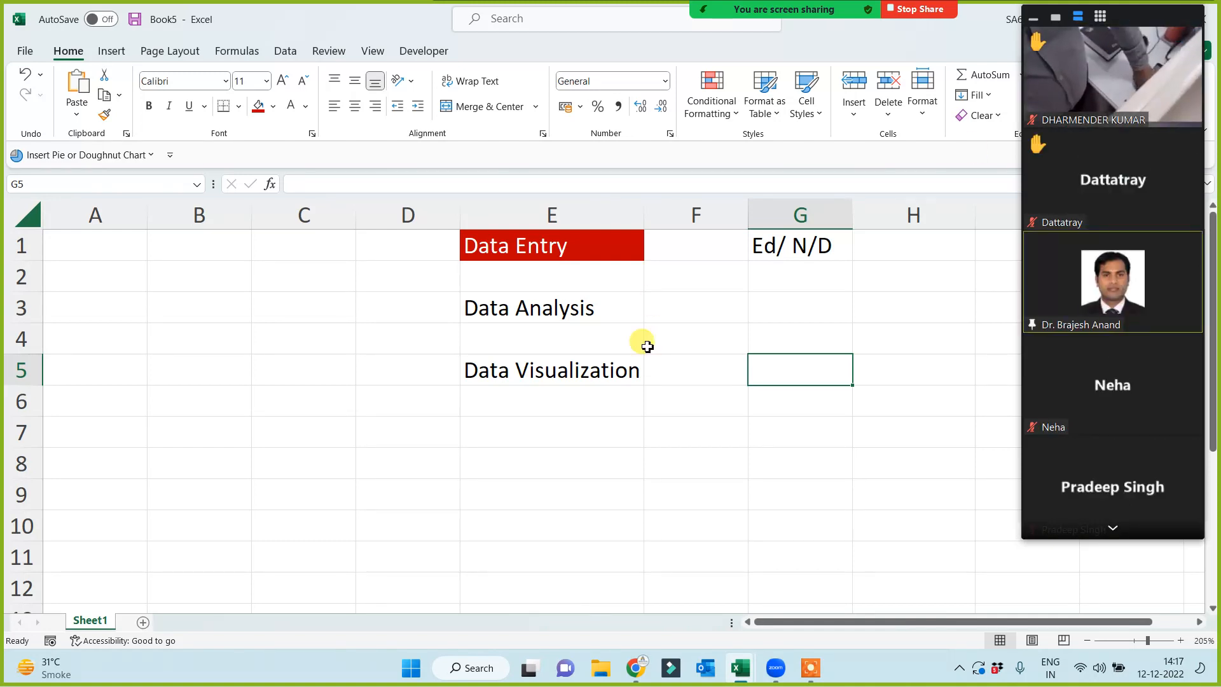
pyautogui.click(559, 315)
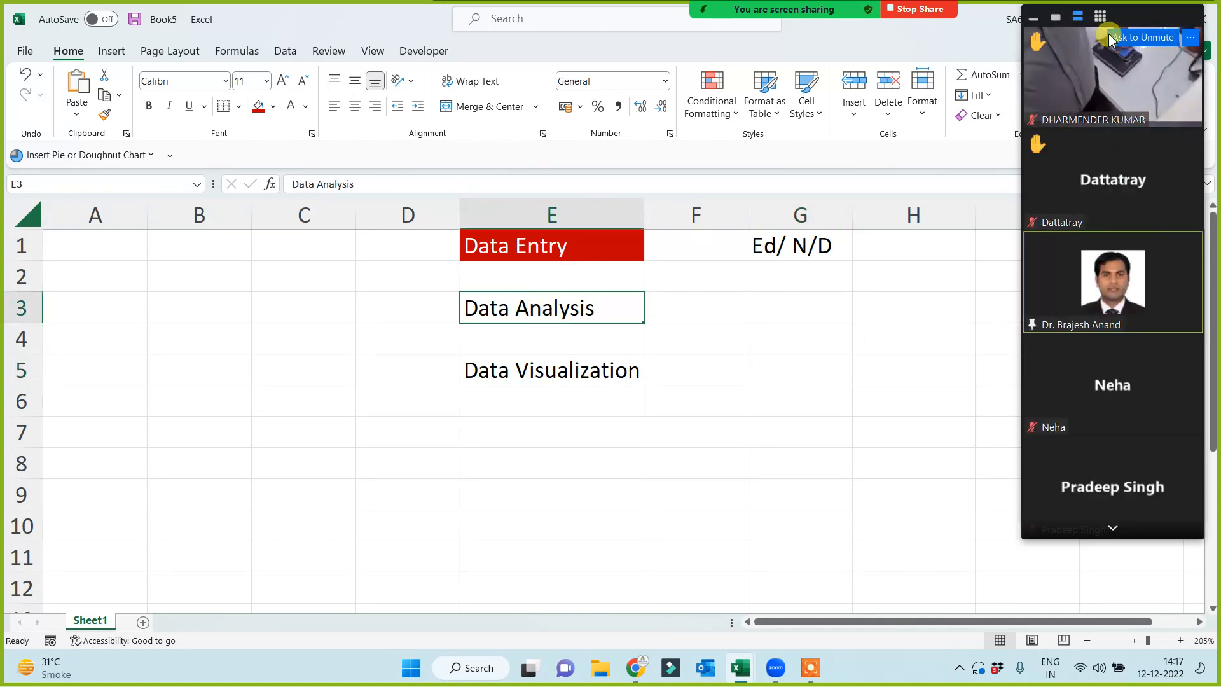
pyautogui.click(1056, 17)
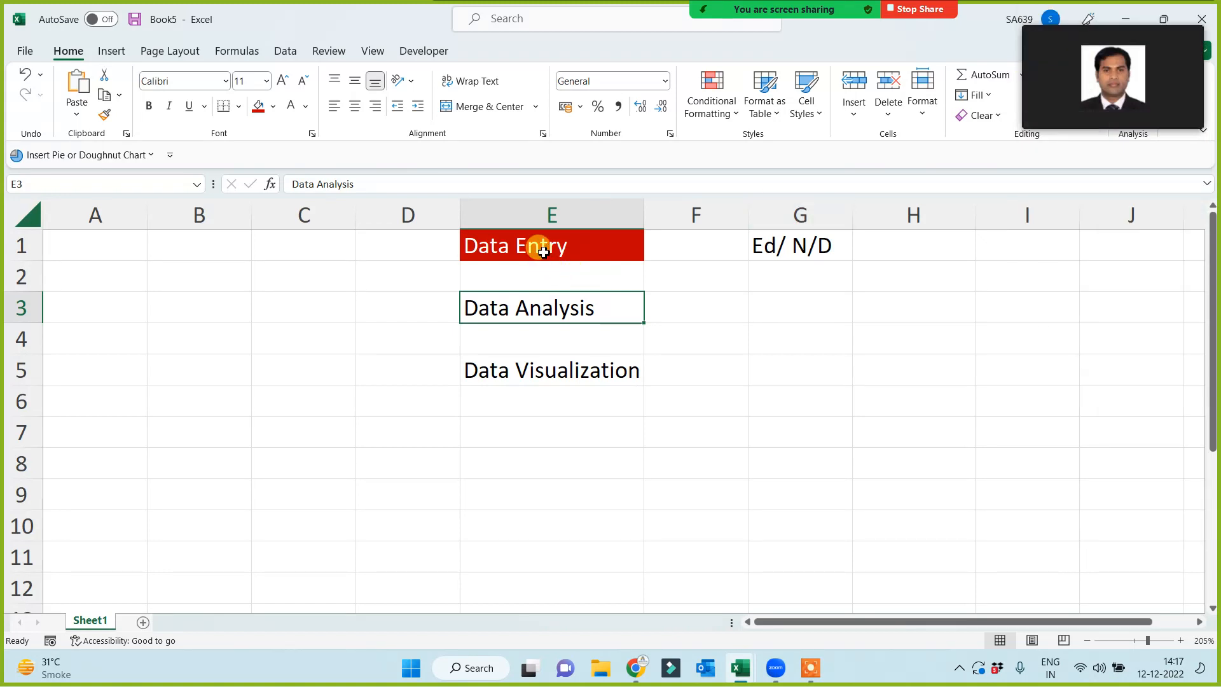
# - Enter '30-40 topics/ tricks' in C1 and autofit column C to fit it
pyautogui.click(503, 247)
pyautogui.click(289, 255)
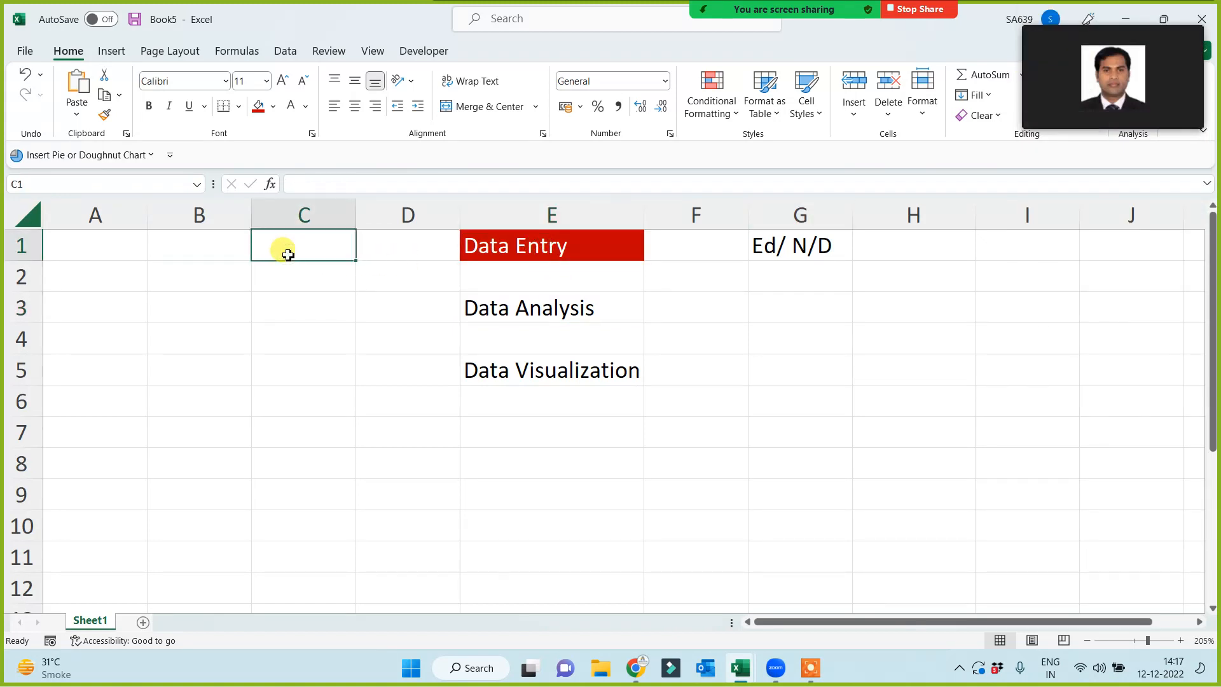
pyautogui.write('30-40 topics/ tri')
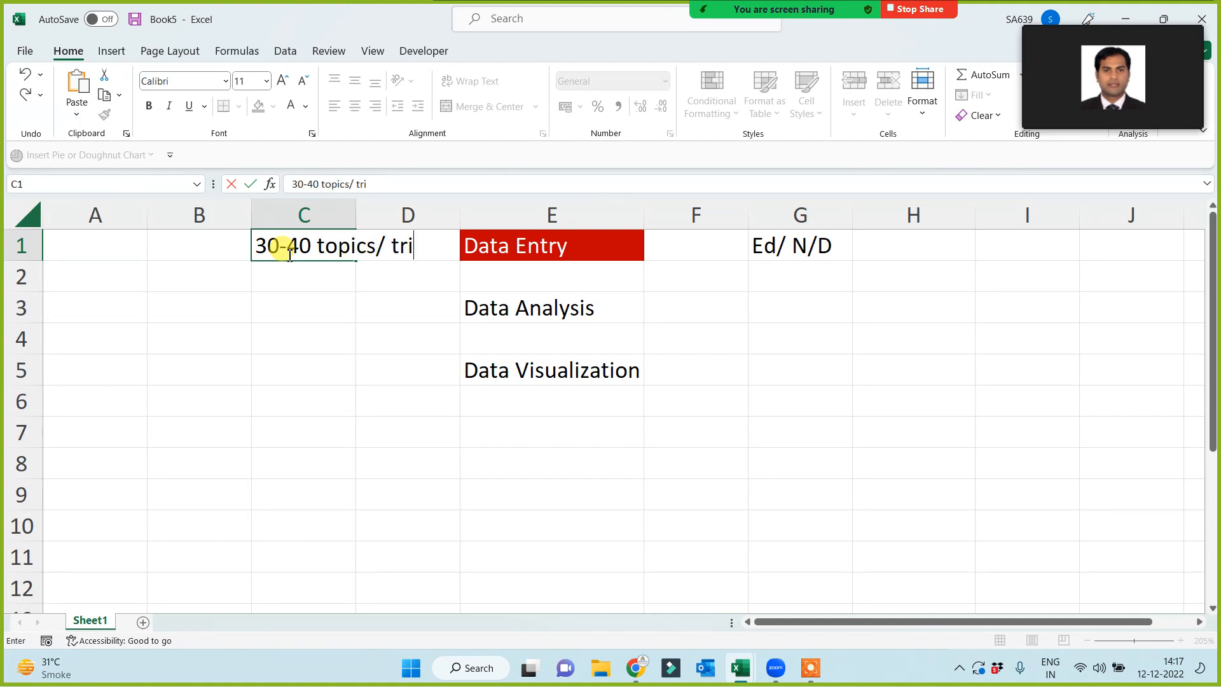
pyautogui.write('cks')
pyautogui.click(307, 403)
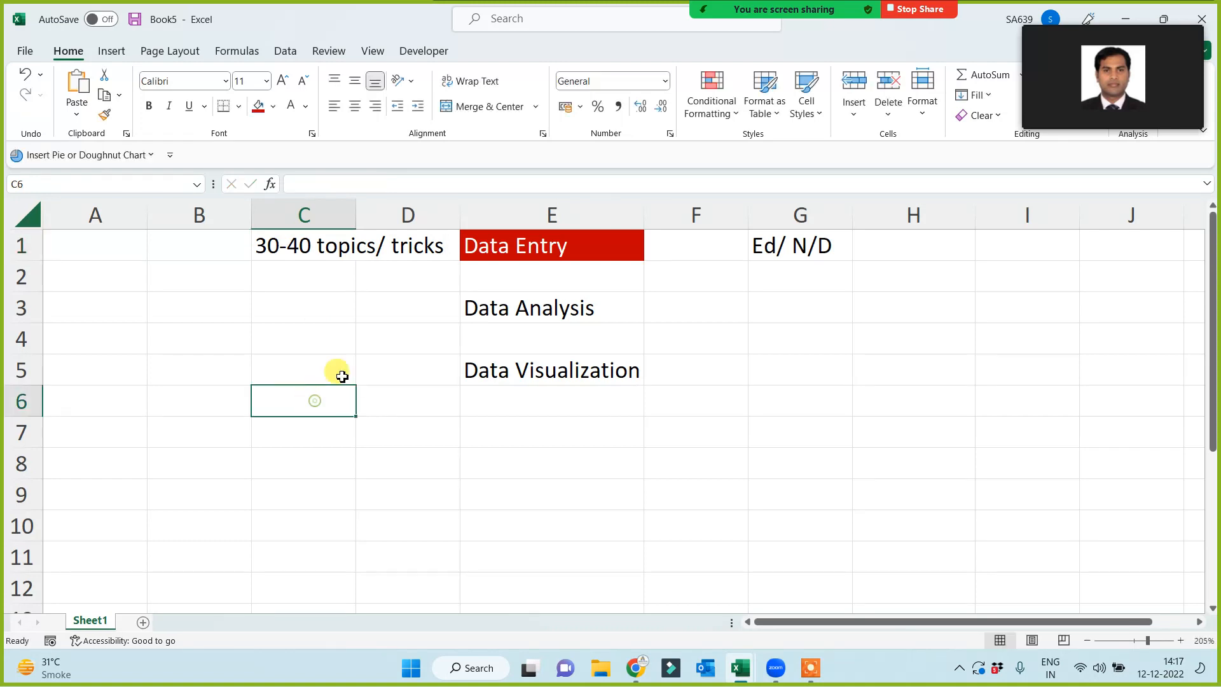
pyautogui.doubleClick(356, 215)
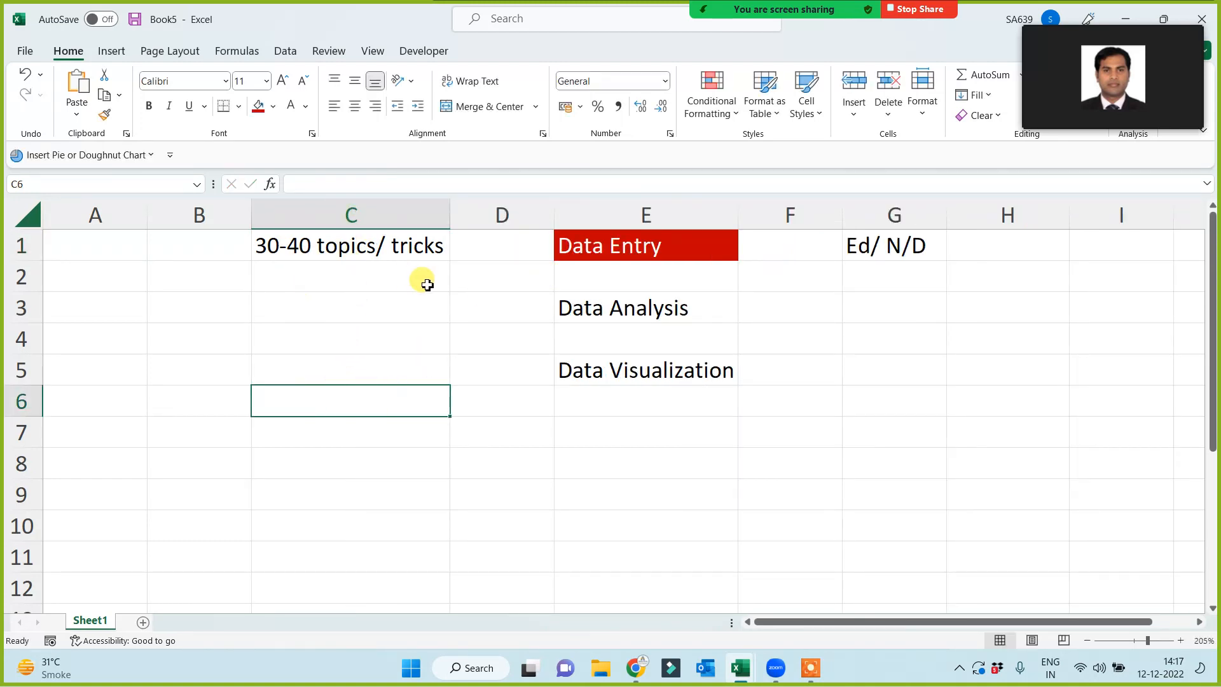
# - Fill the Data Analysis cell E3 yellow
pyautogui.click(601, 315)
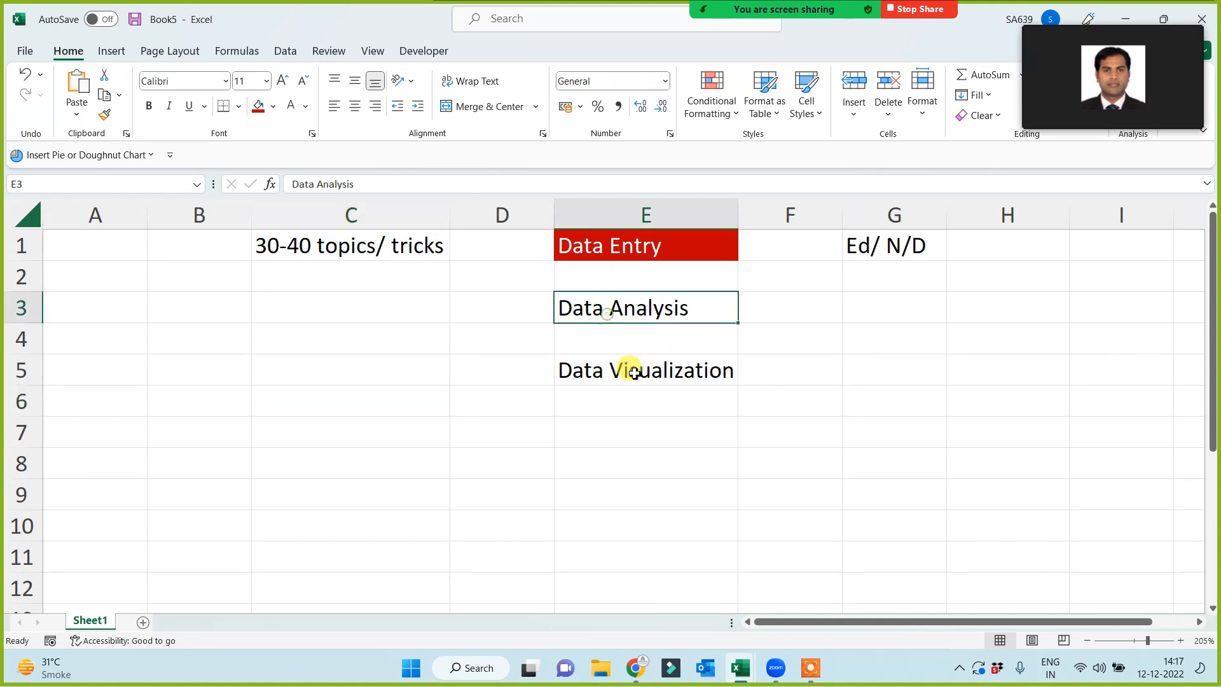
pyautogui.click(273, 106)
pyautogui.click(295, 255)
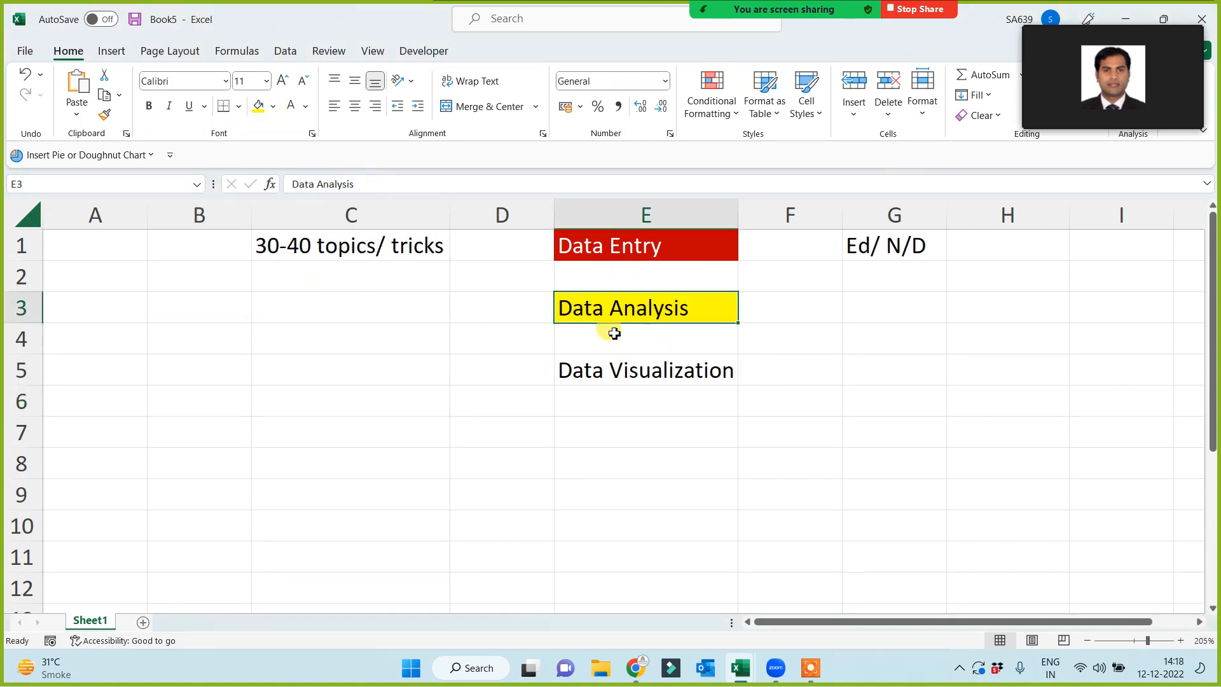
pyautogui.click(277, 314)
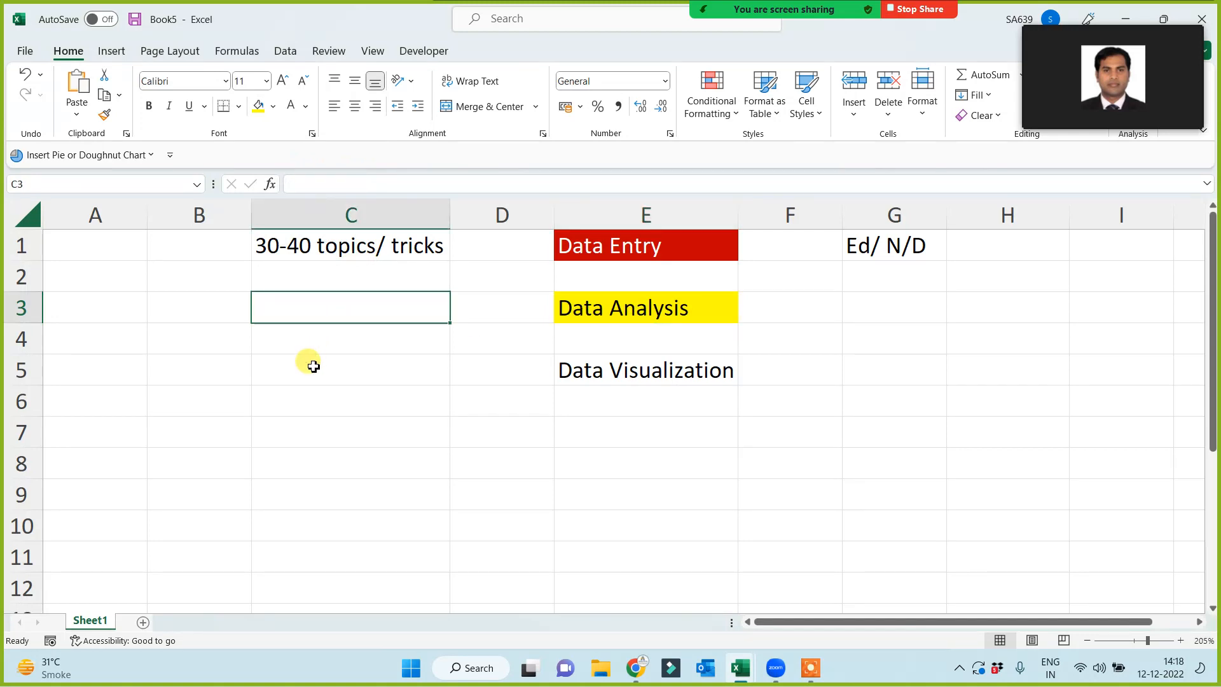
# - Enter '300+ topics' in cell C3 next to the yellow Data Analysis label
pyautogui.write('300+ topics')
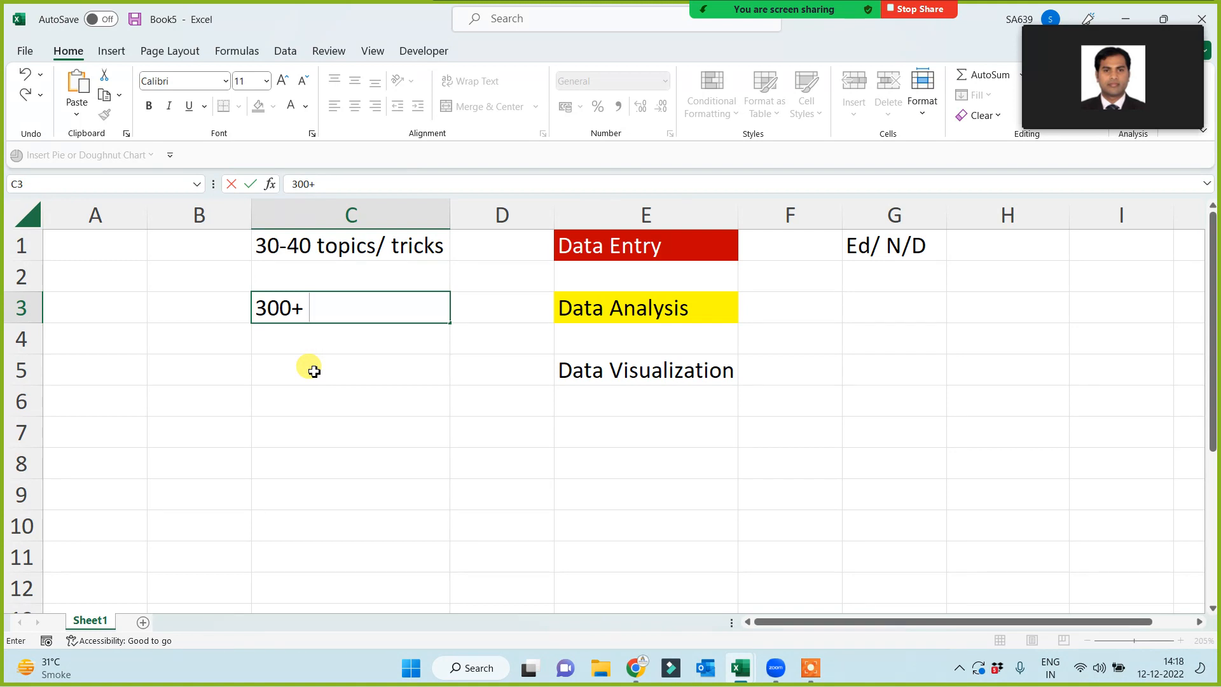
pyautogui.click(316, 432)
pyautogui.click(620, 305)
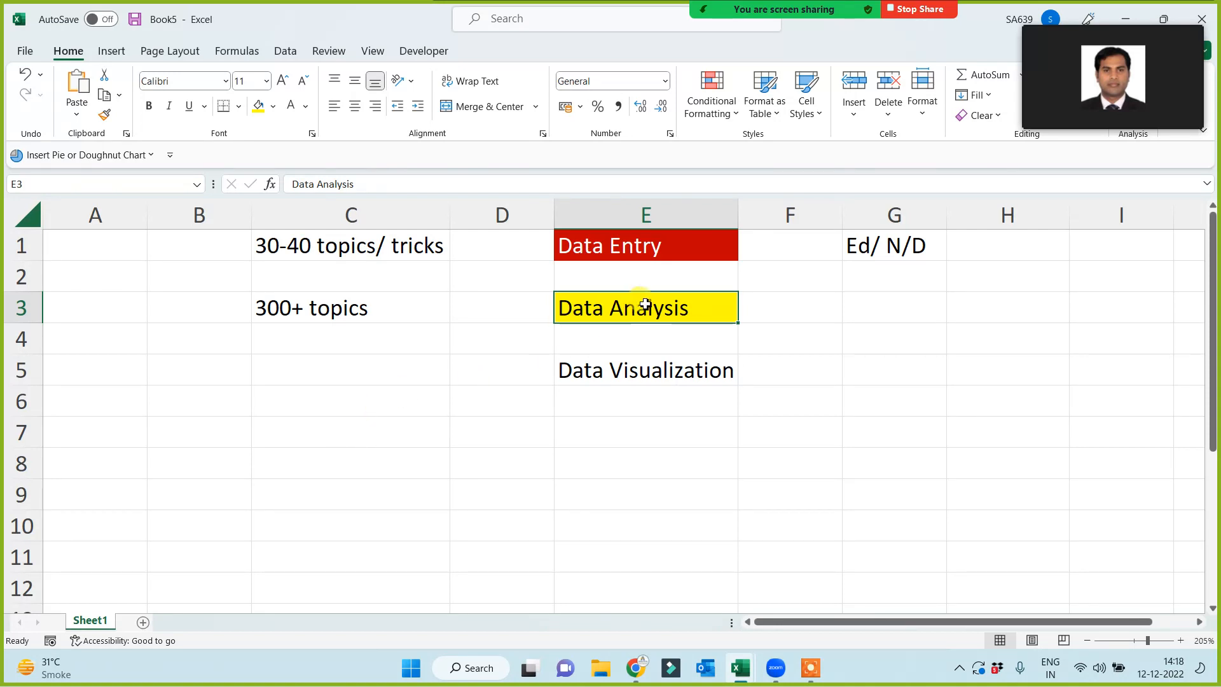
pyautogui.click(369, 325)
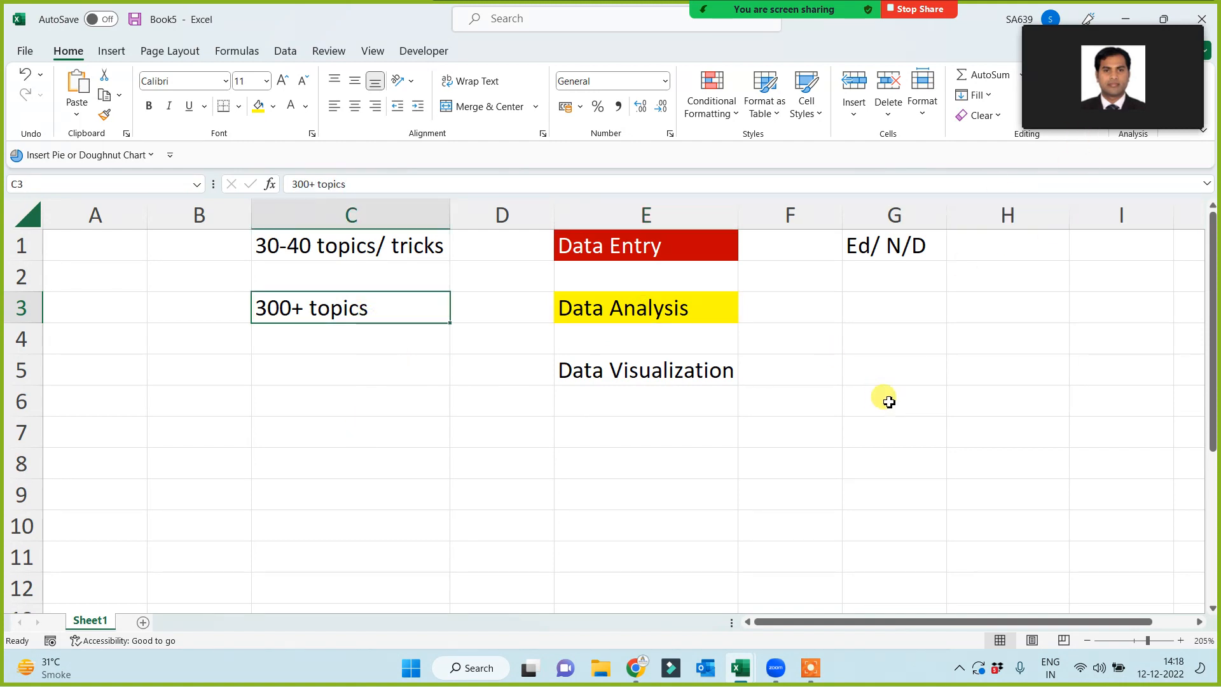
pyautogui.moveTo(681, 32)
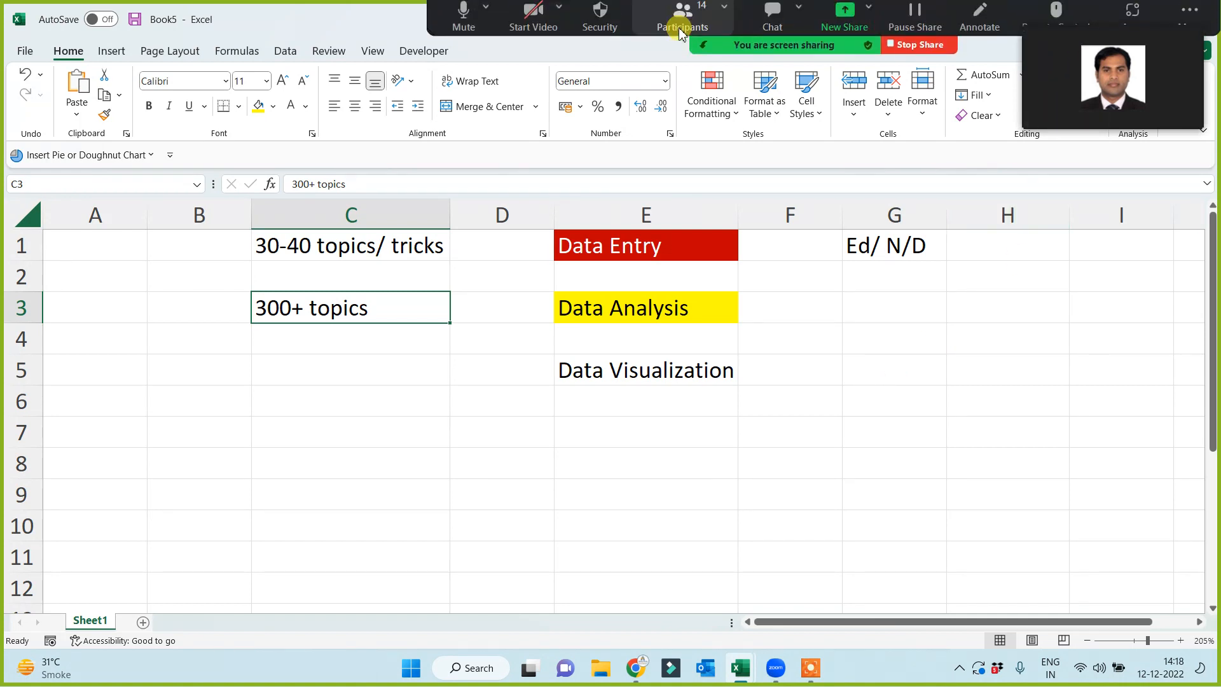
pyautogui.click(535, 19)
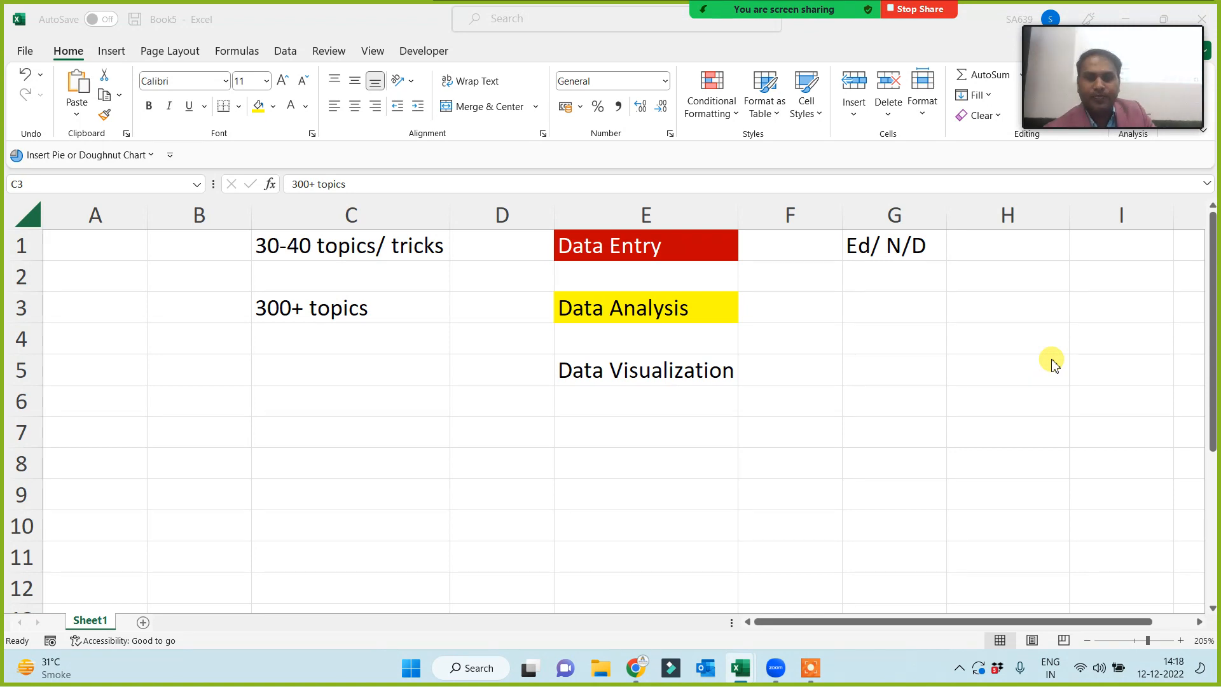
pyautogui.click(379, 310)
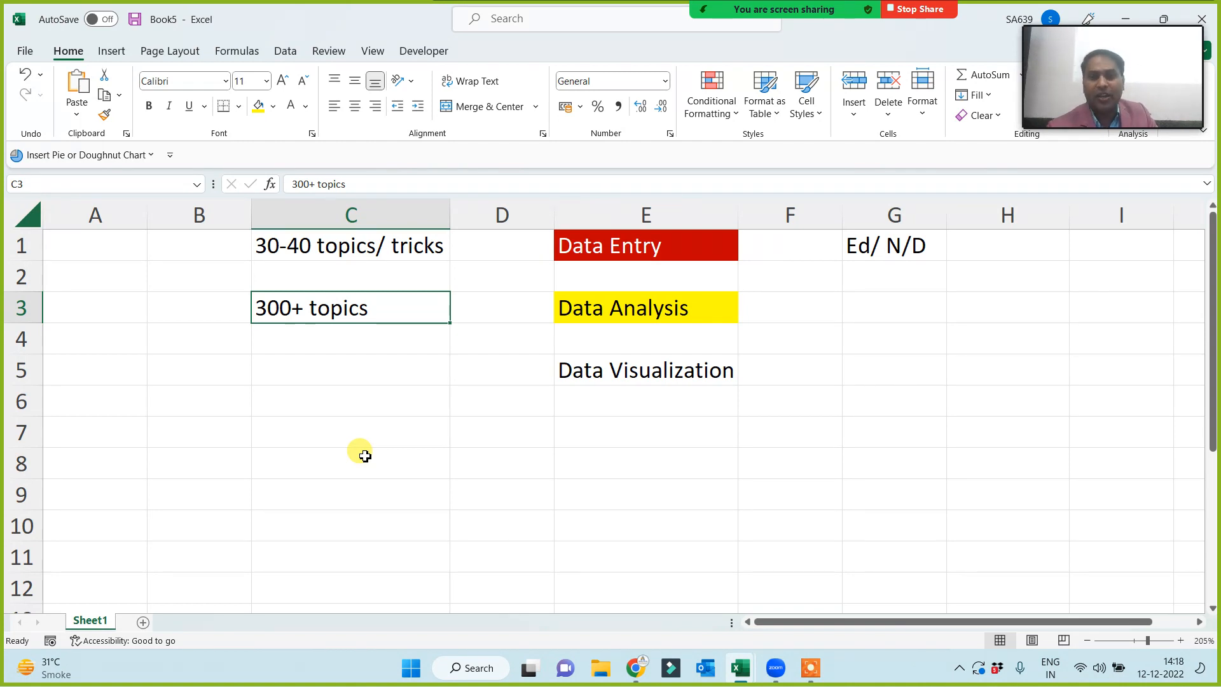
pyautogui.click(633, 308)
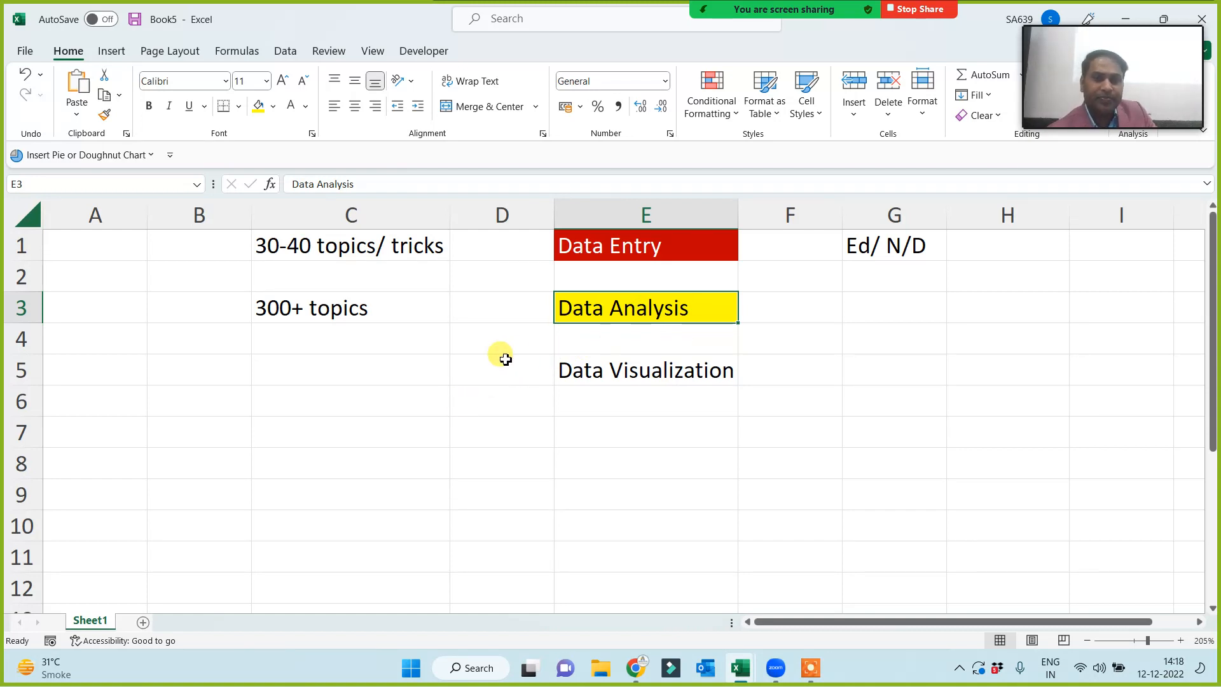
pyautogui.click(284, 377)
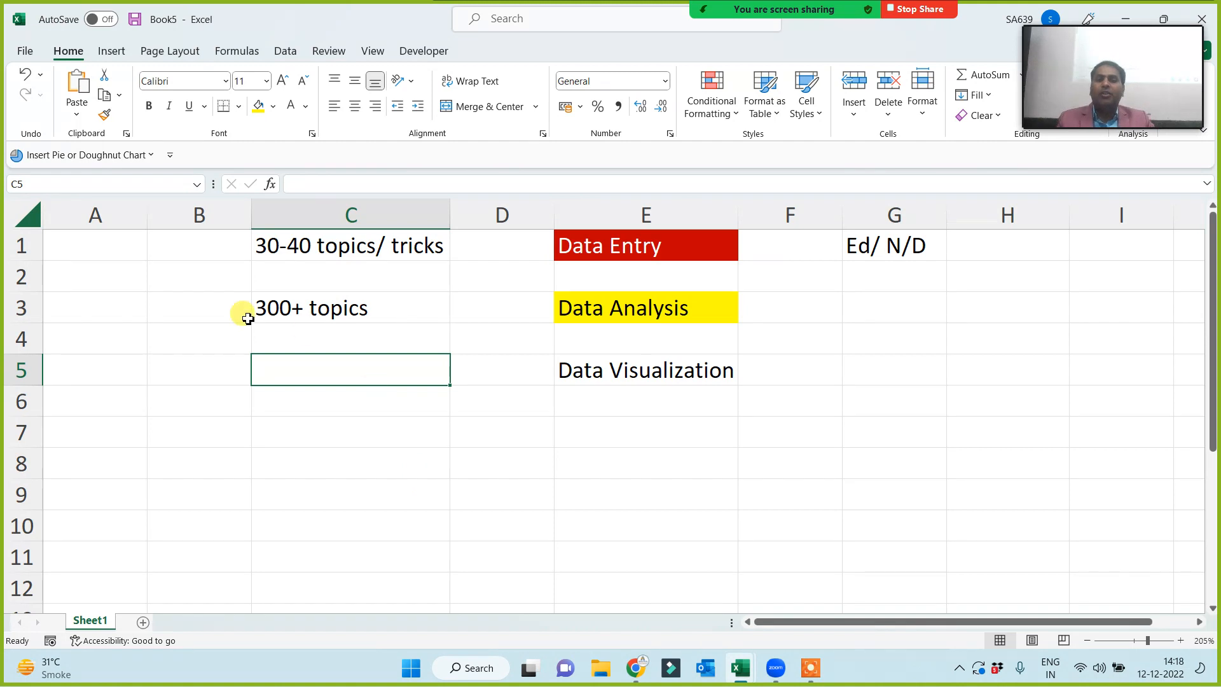
pyautogui.moveTo(155, 240); pyautogui.dragTo(897, 319)
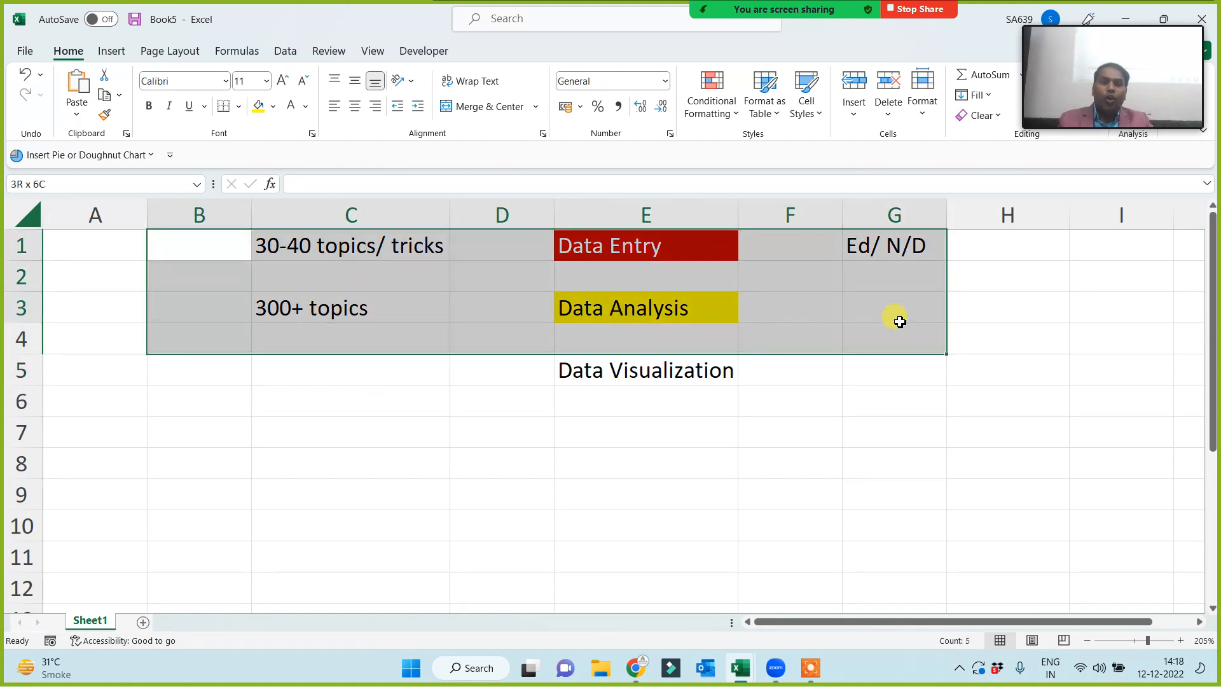
# - Fill the Data Visualization cell E5 green
pyautogui.click(697, 455)
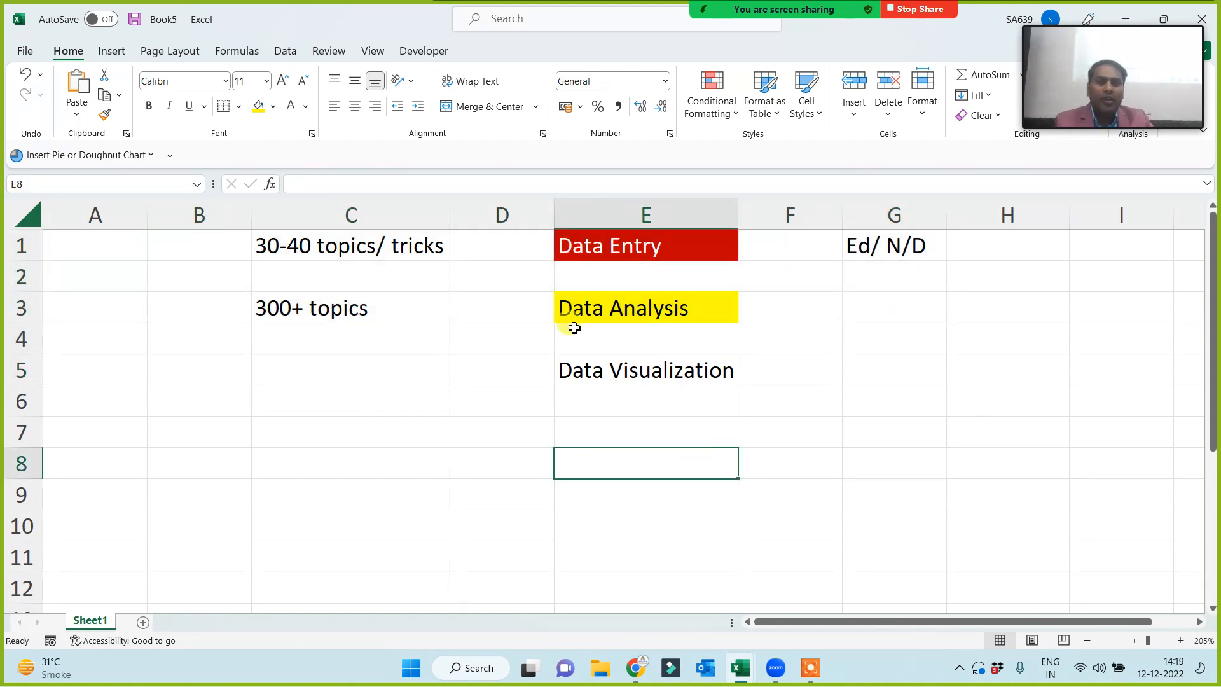
pyautogui.moveTo(219, 245); pyautogui.dragTo(963, 334)
pyautogui.click(703, 428)
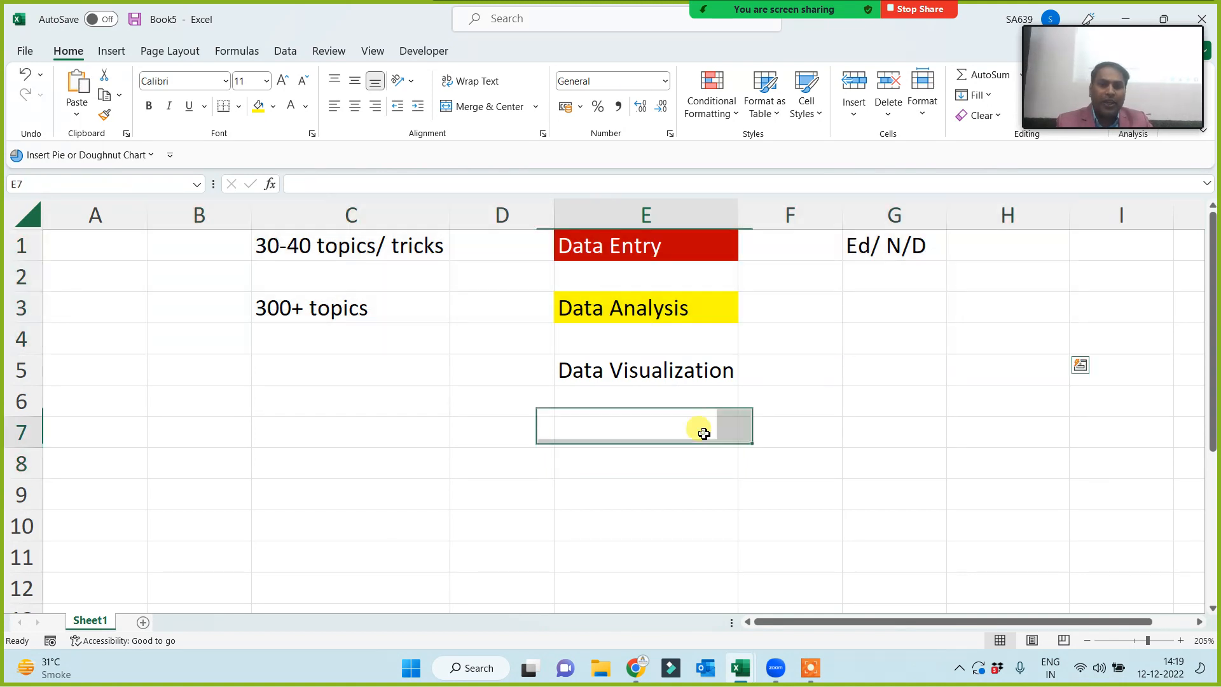
pyautogui.click(650, 373)
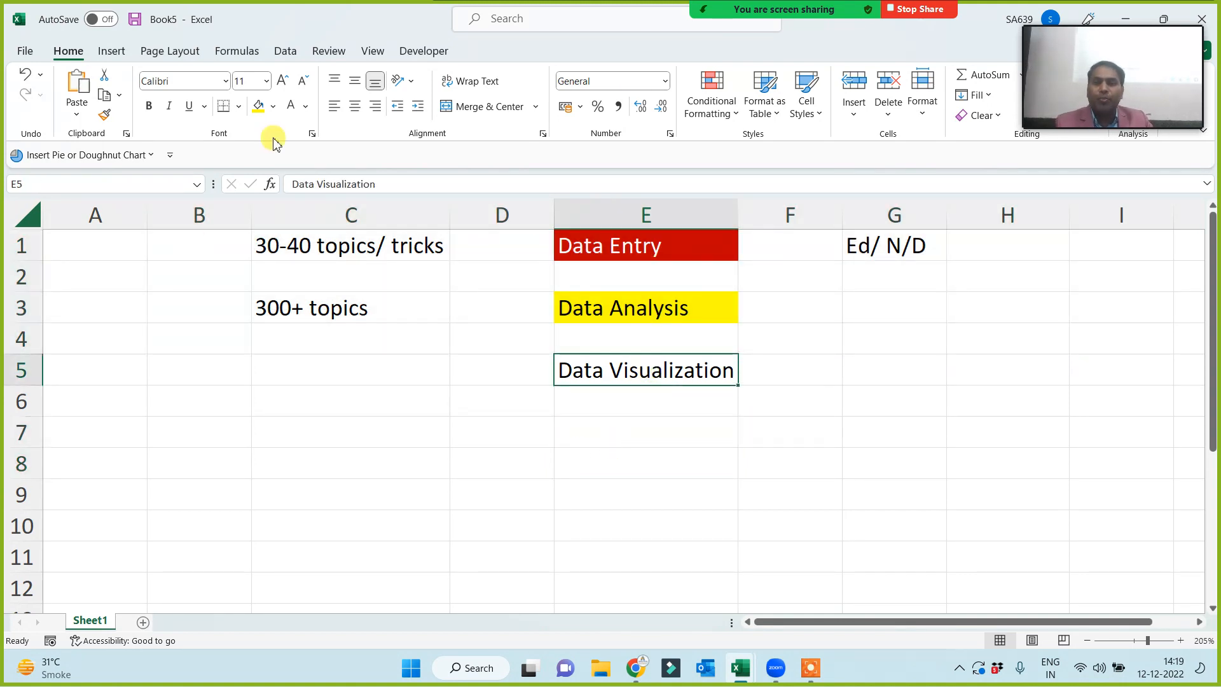
pyautogui.click(274, 107)
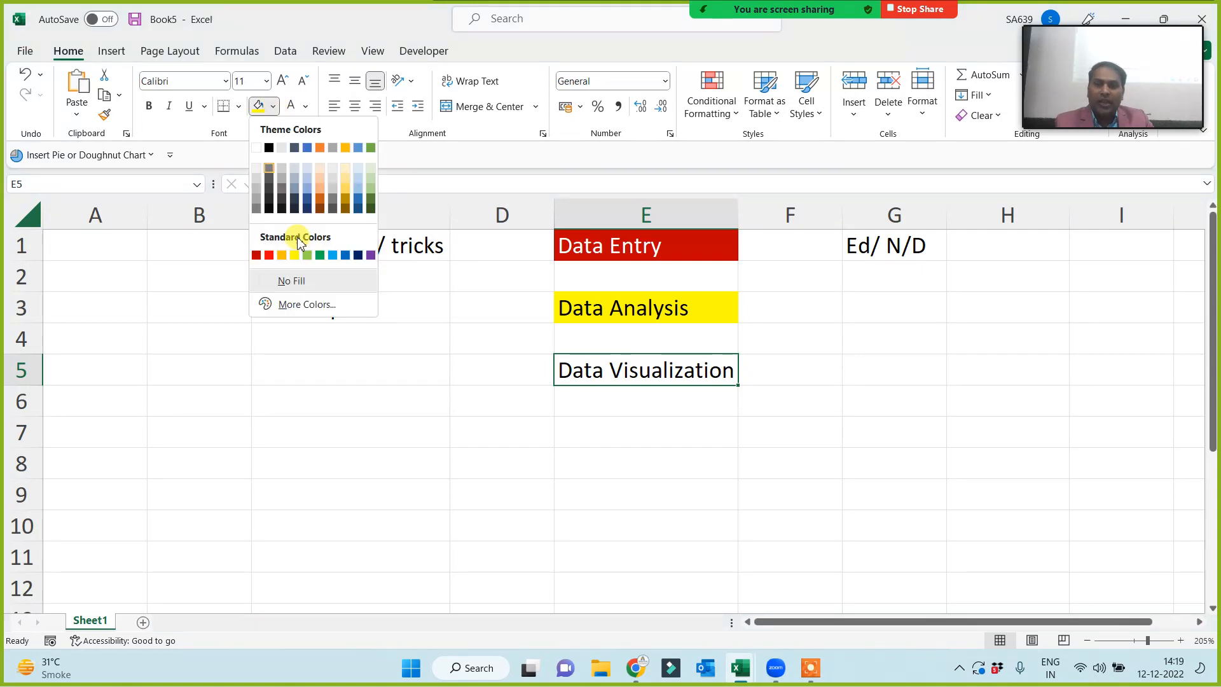
pyautogui.click(308, 255)
pyautogui.click(501, 439)
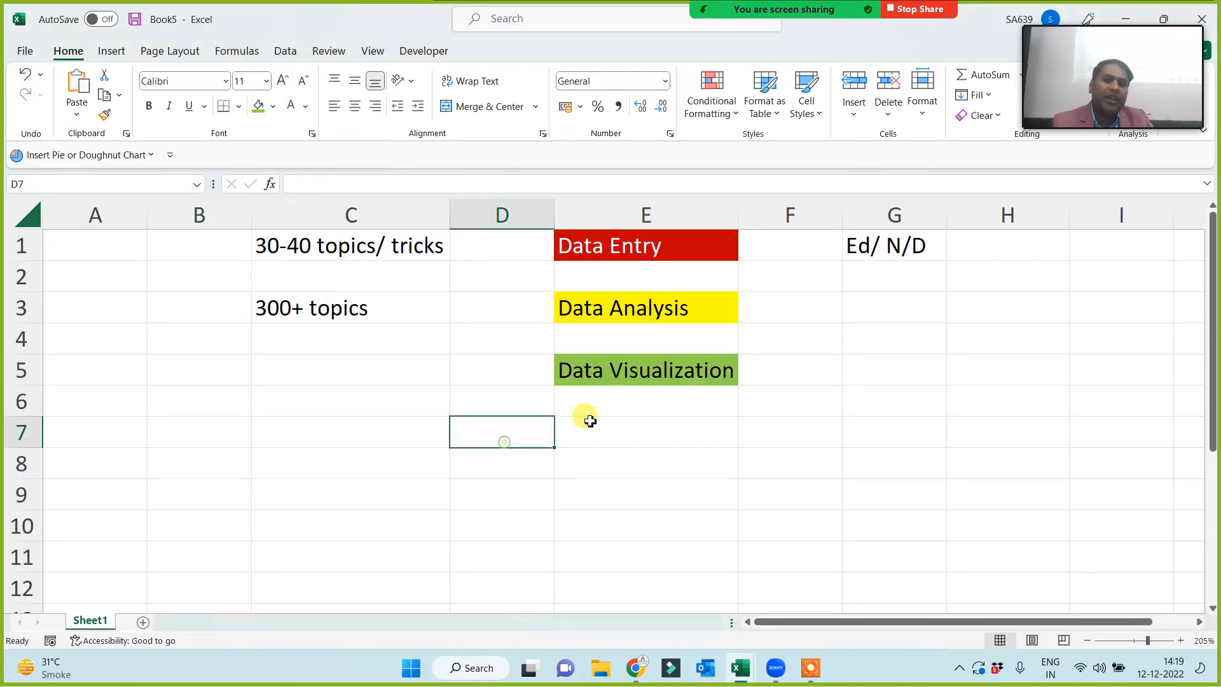
pyautogui.click(639, 378)
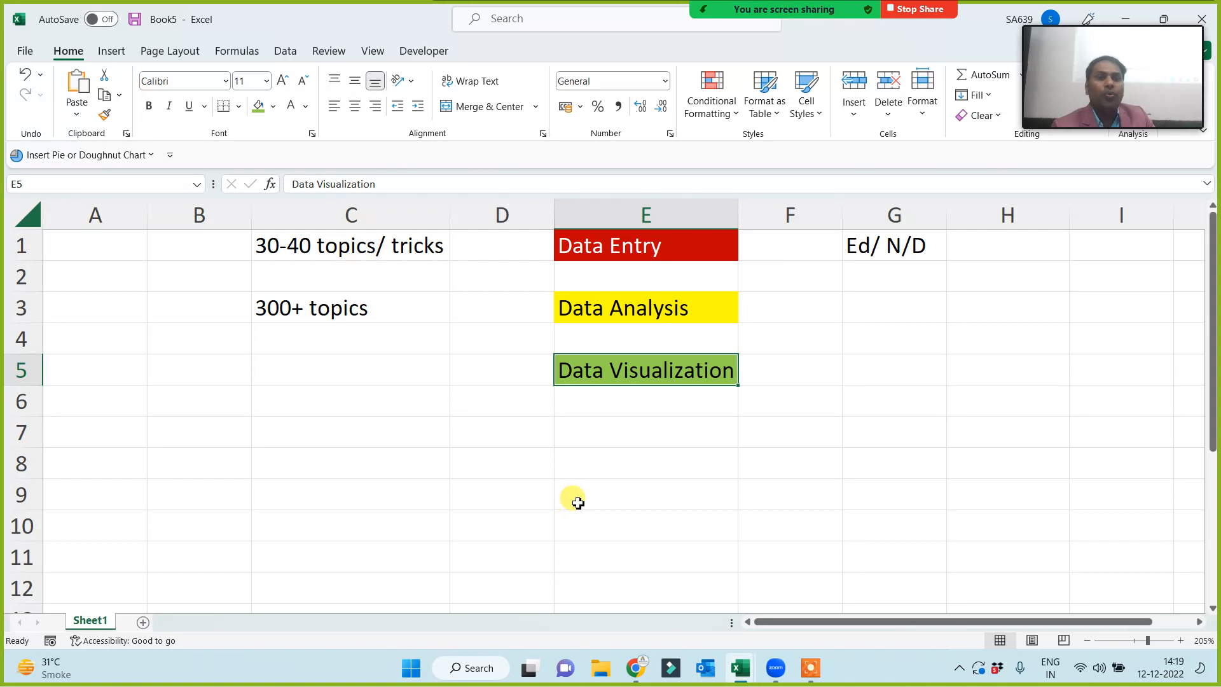
# - Enter '10+' in cell C5
pyautogui.click(317, 360)
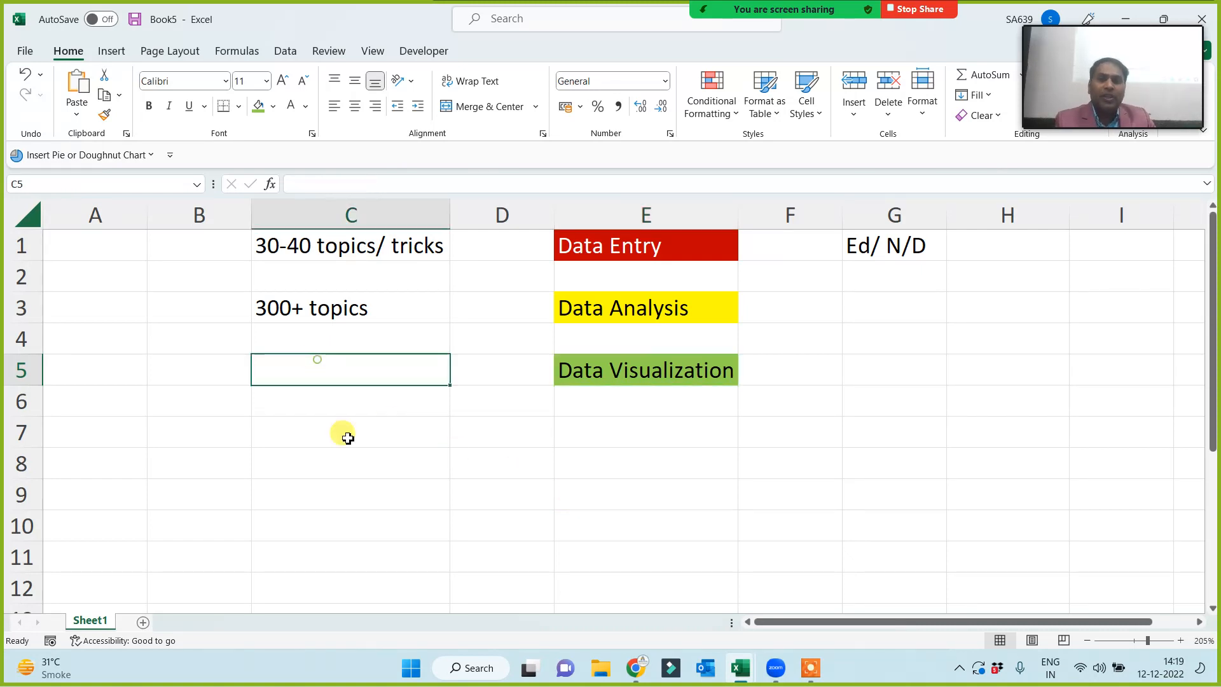
pyautogui.write('10')
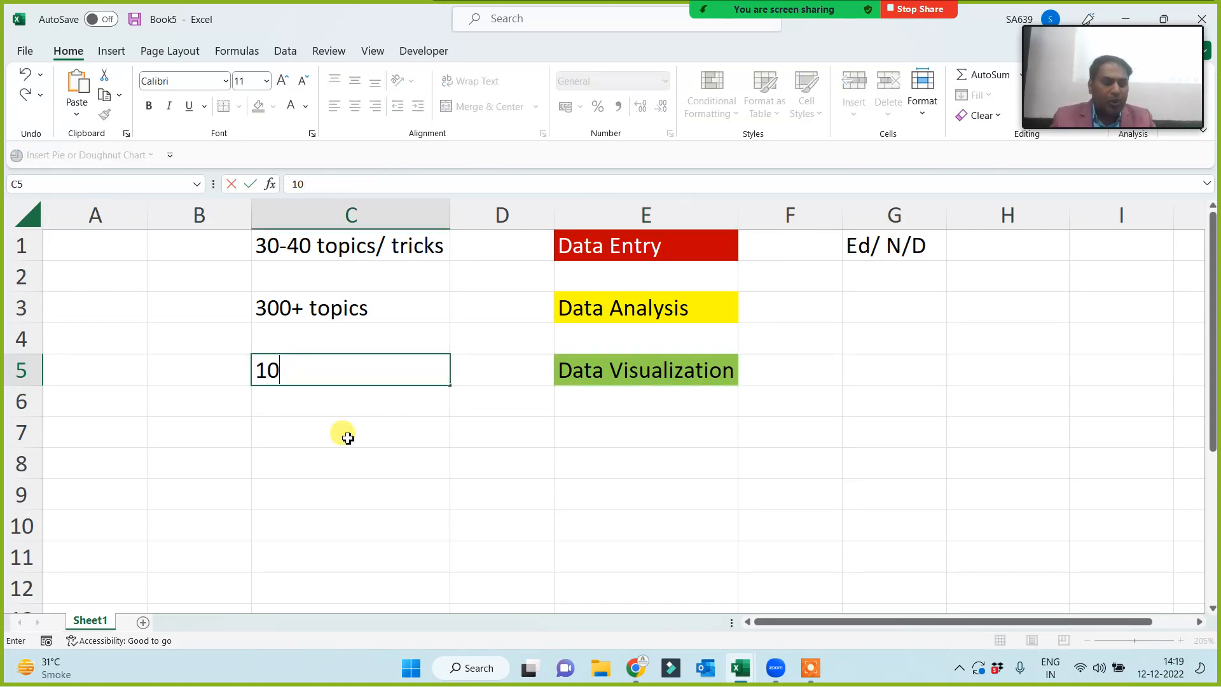
pyautogui.write('+')
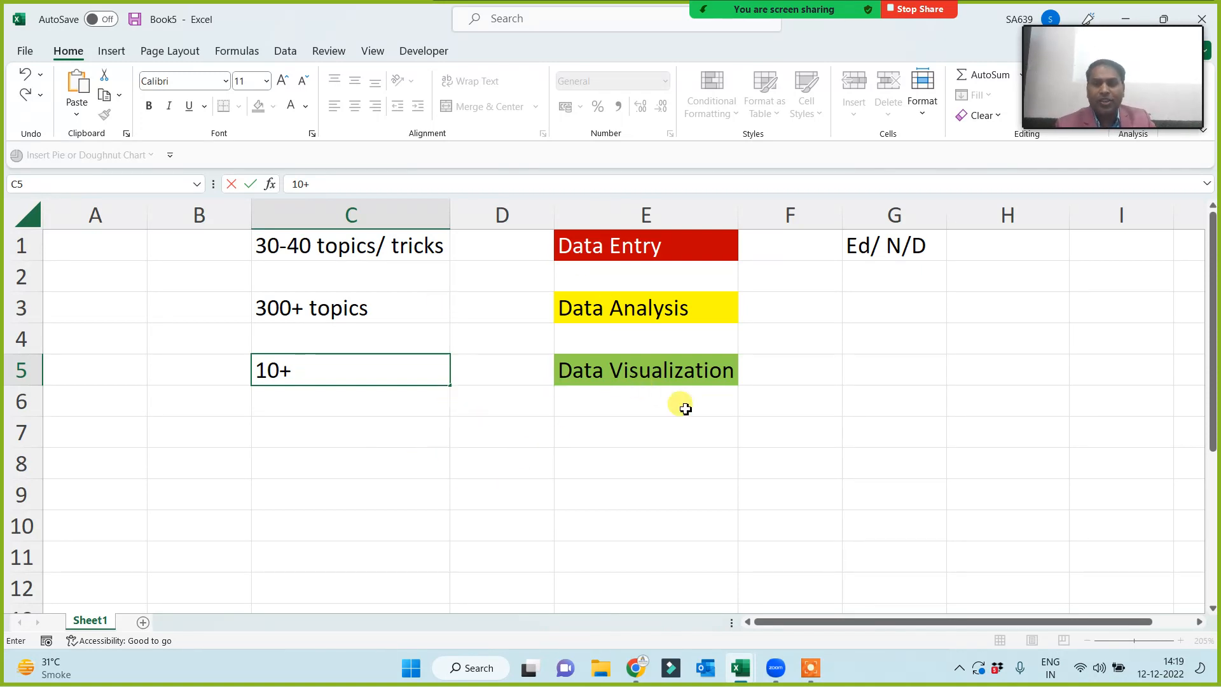
pyautogui.click(625, 469)
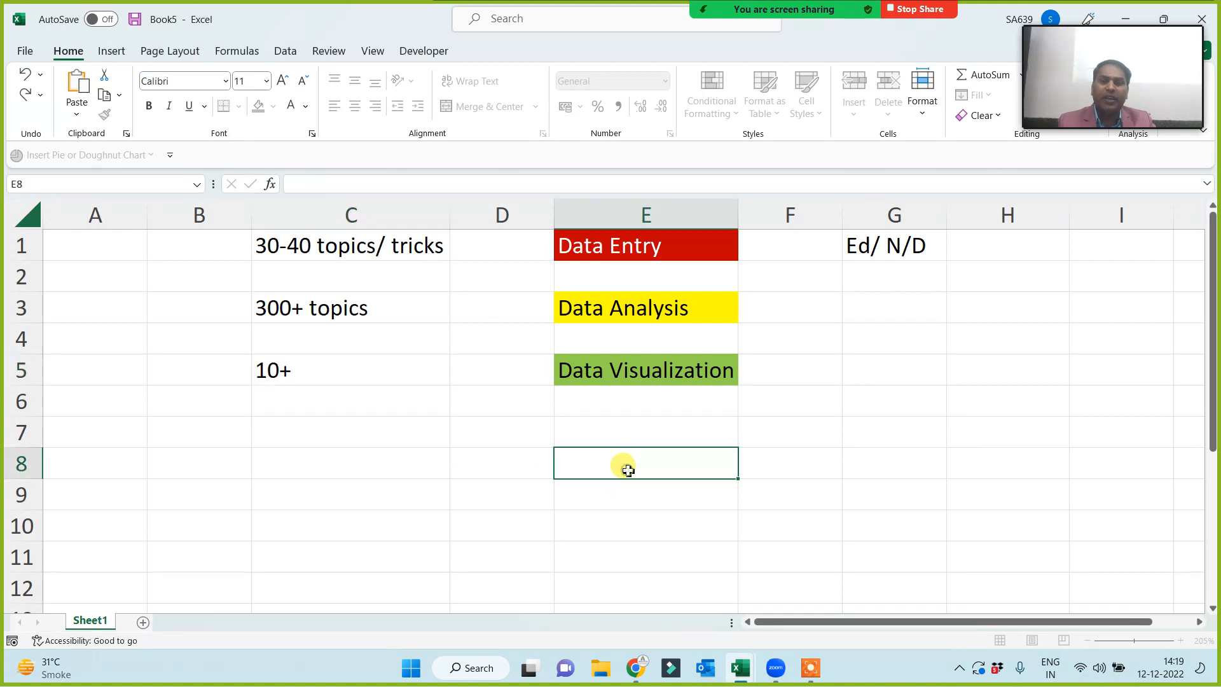
pyautogui.click(615, 366)
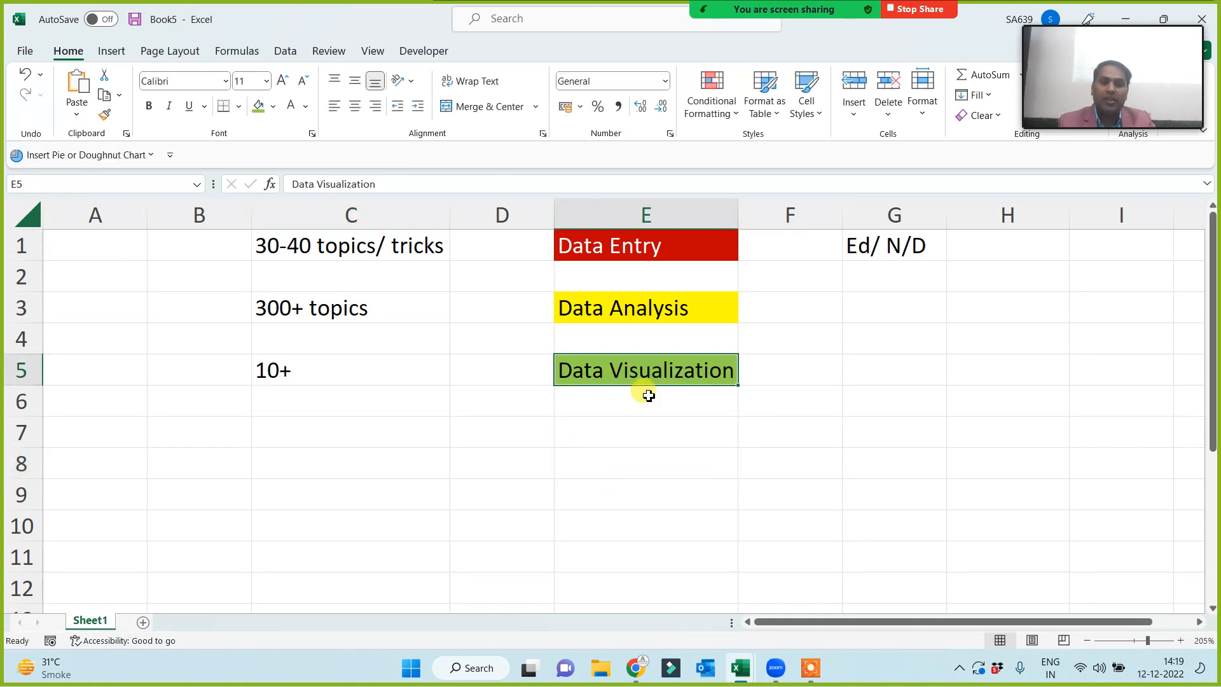
pyautogui.moveTo(325, 250); pyautogui.dragTo(309, 369)
pyautogui.click(632, 372)
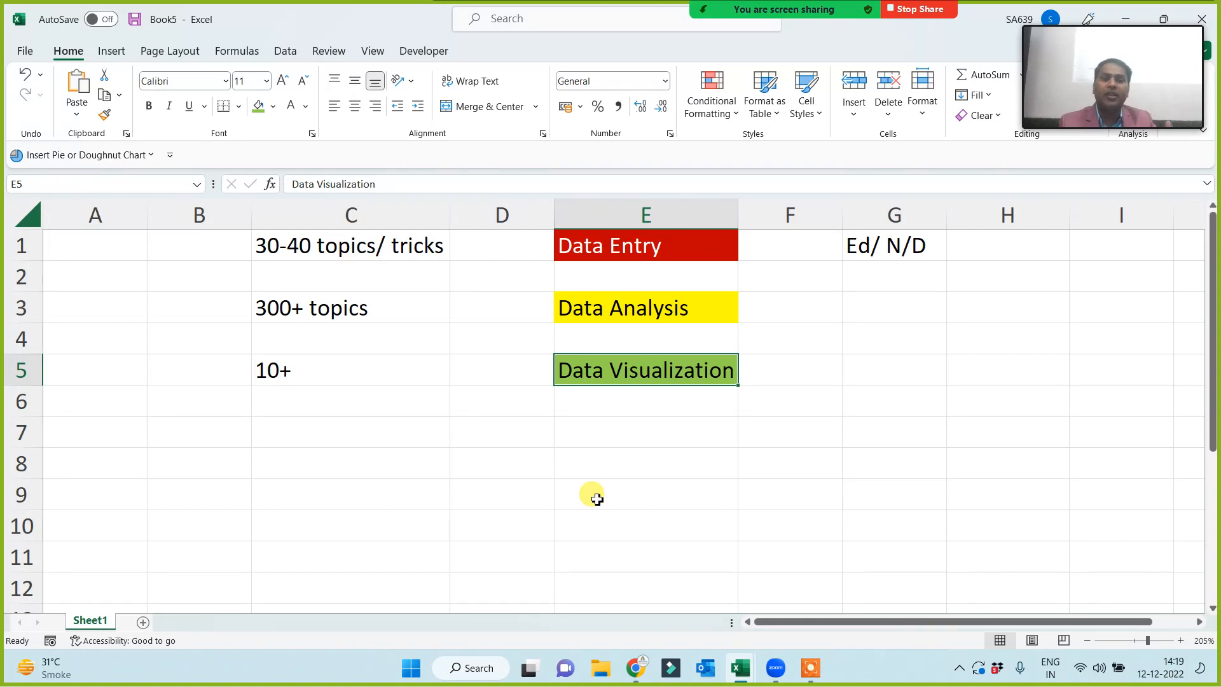
pyautogui.moveTo(1138, 28)
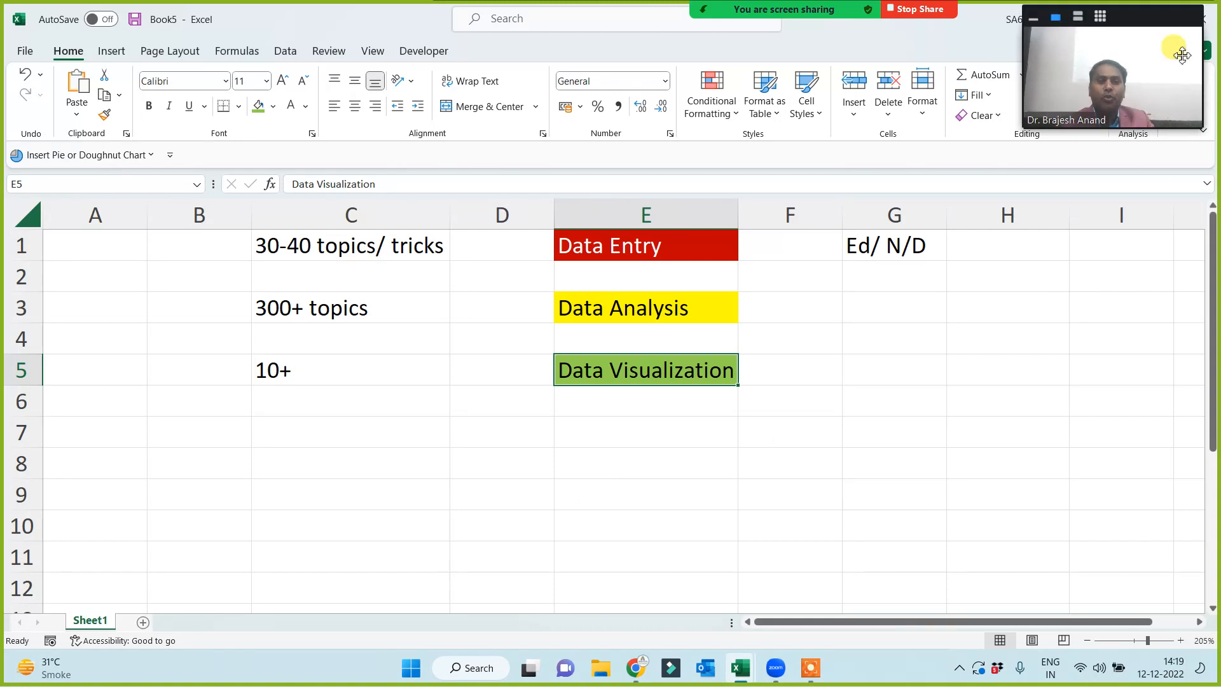
pyautogui.click(1079, 19)
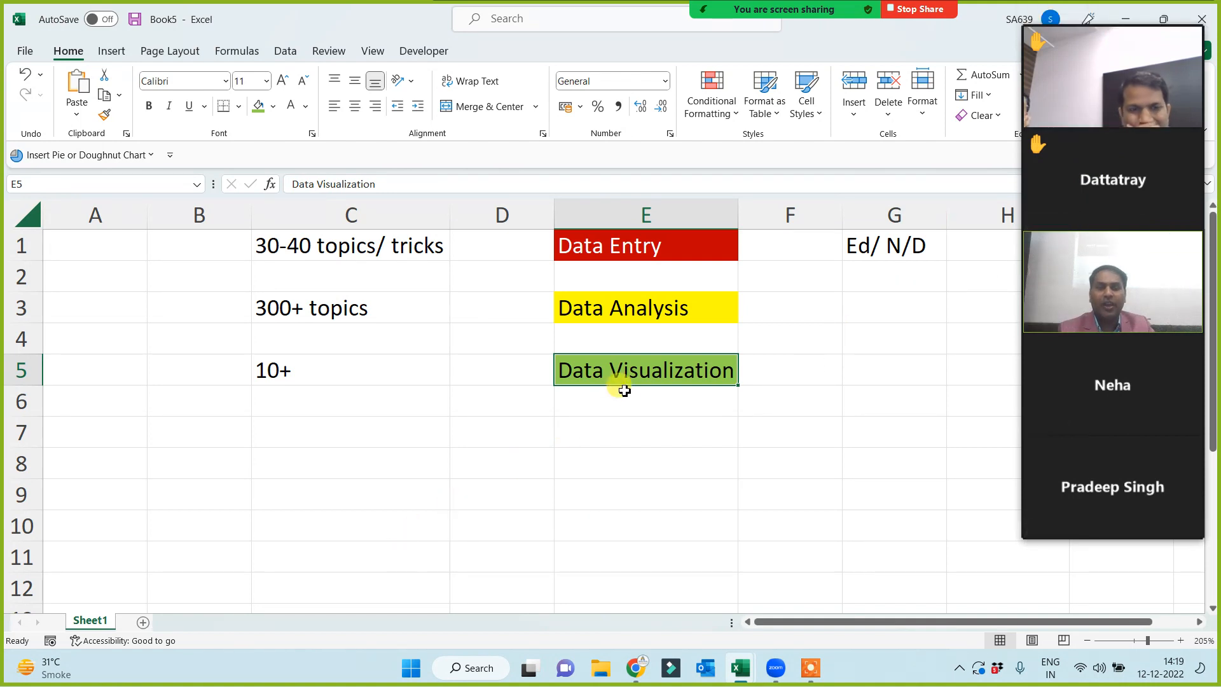
pyautogui.click(582, 438)
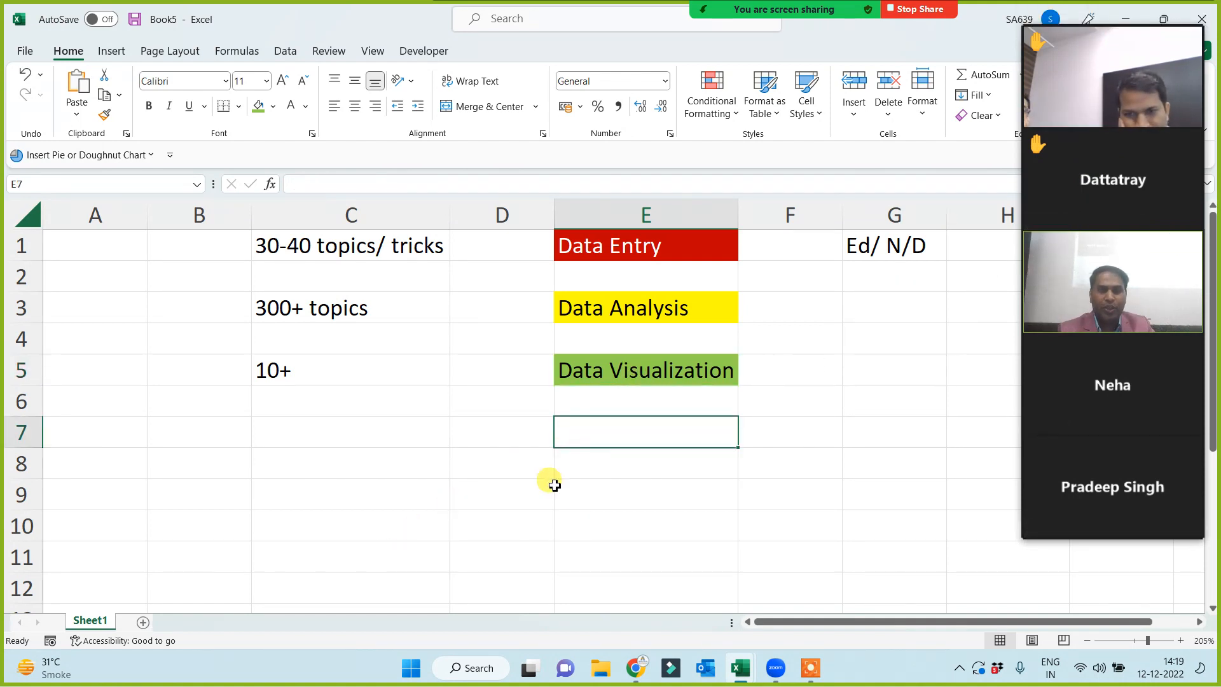
# - Enter 'Zero (start)' in B8 and 'Dashboard' in G8
pyautogui.click(162, 458)
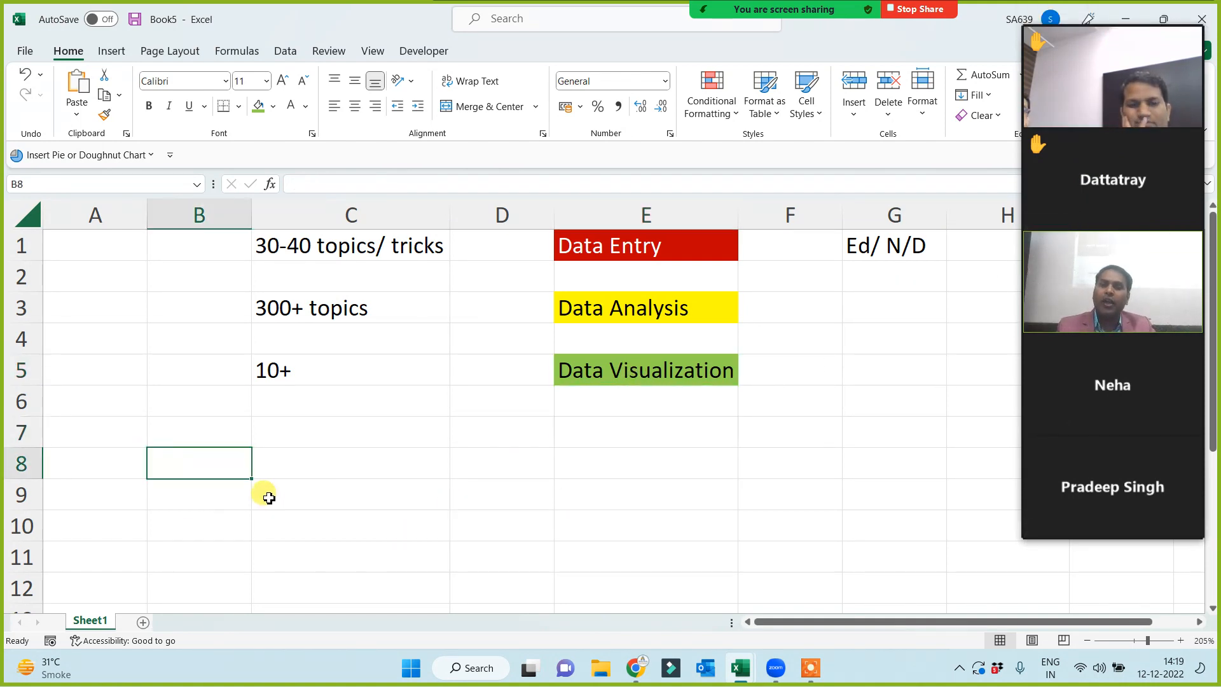
pyautogui.write('Zero')
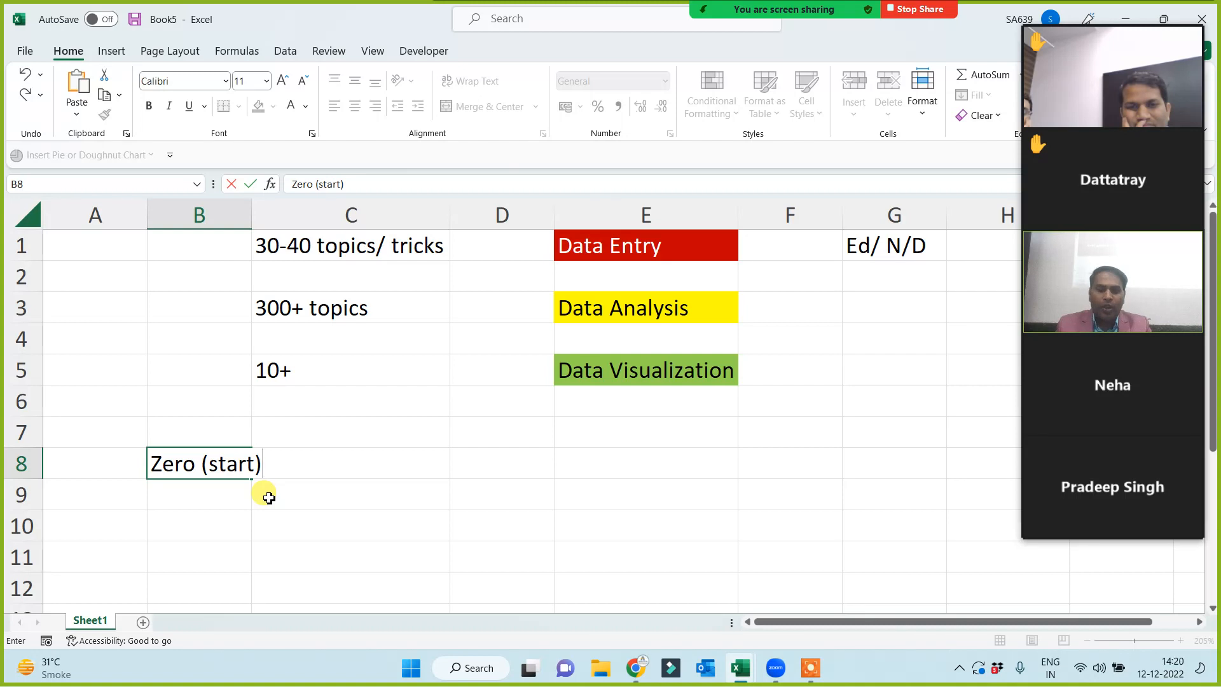
pyautogui.write(' (start)')
pyautogui.press('Return')
pyautogui.click(852, 466)
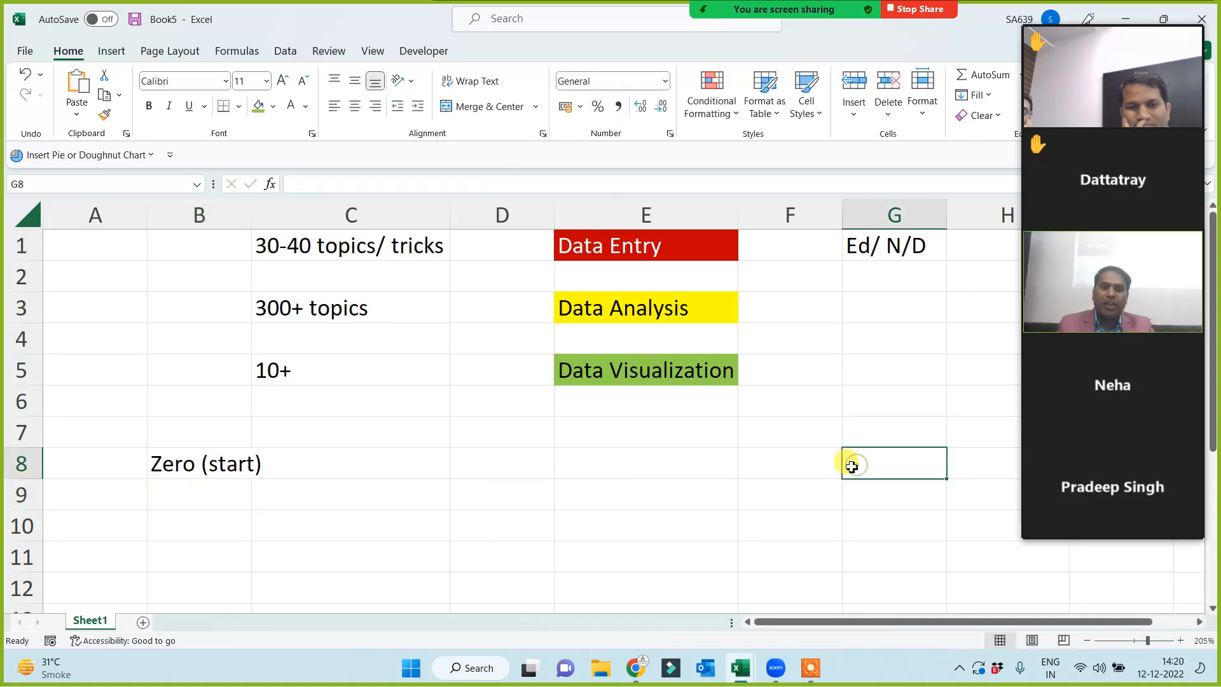
pyautogui.write('Dashboard')
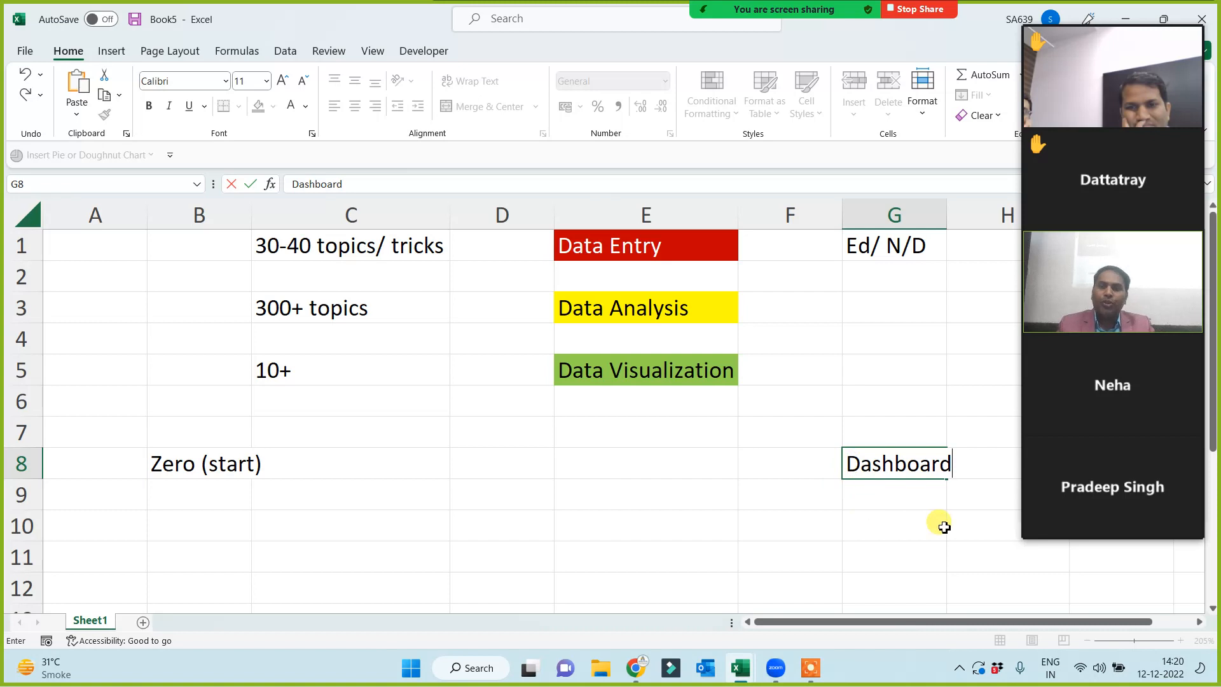
pyautogui.click(861, 547)
# - Autofit column G, fill G8 green, and widen column B for Zero (start)
pyautogui.click(900, 466)
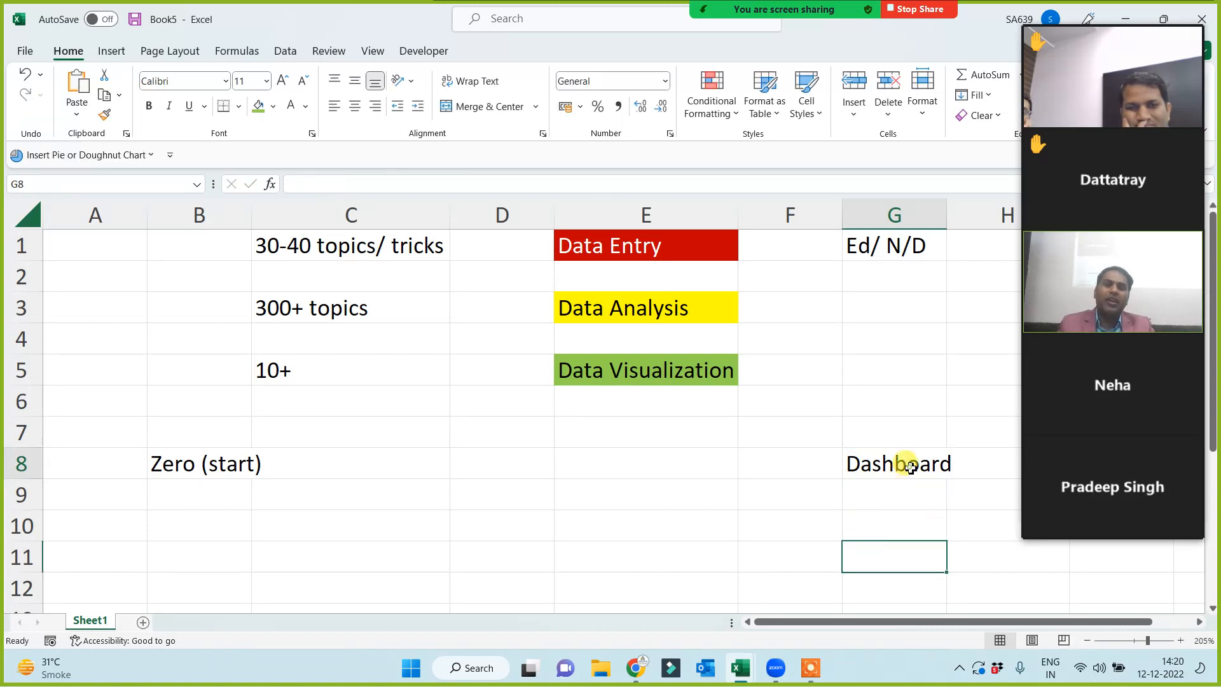
pyautogui.doubleClick(950, 211)
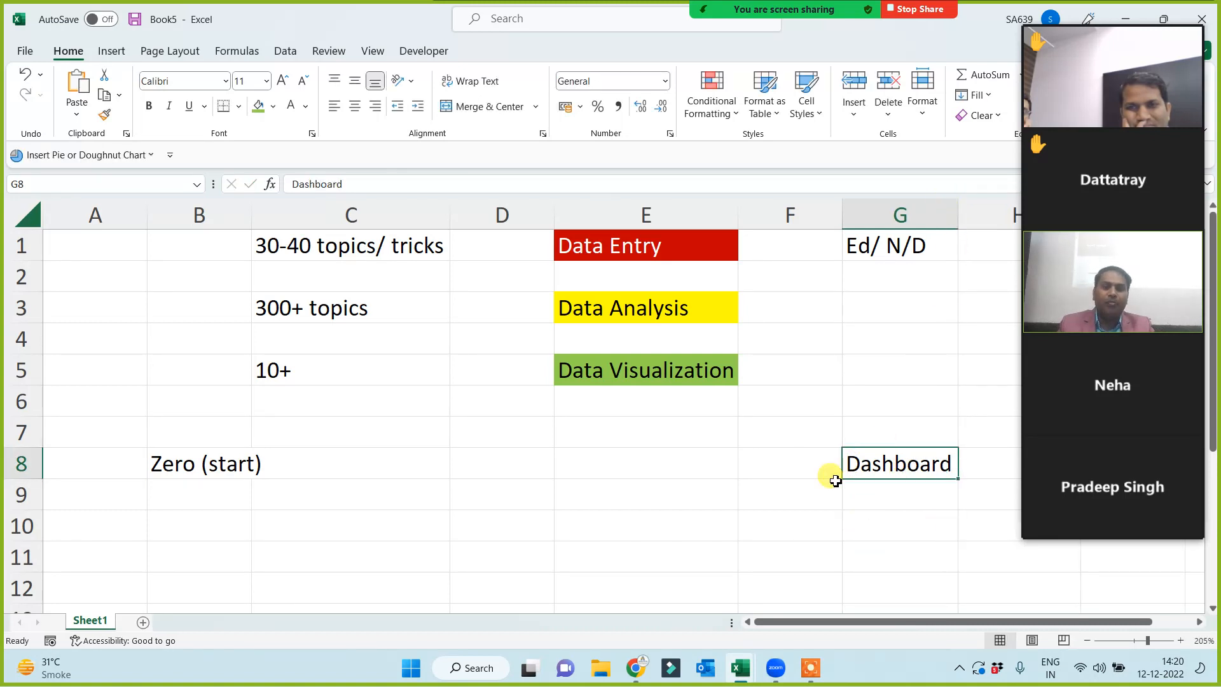
pyautogui.click(261, 110)
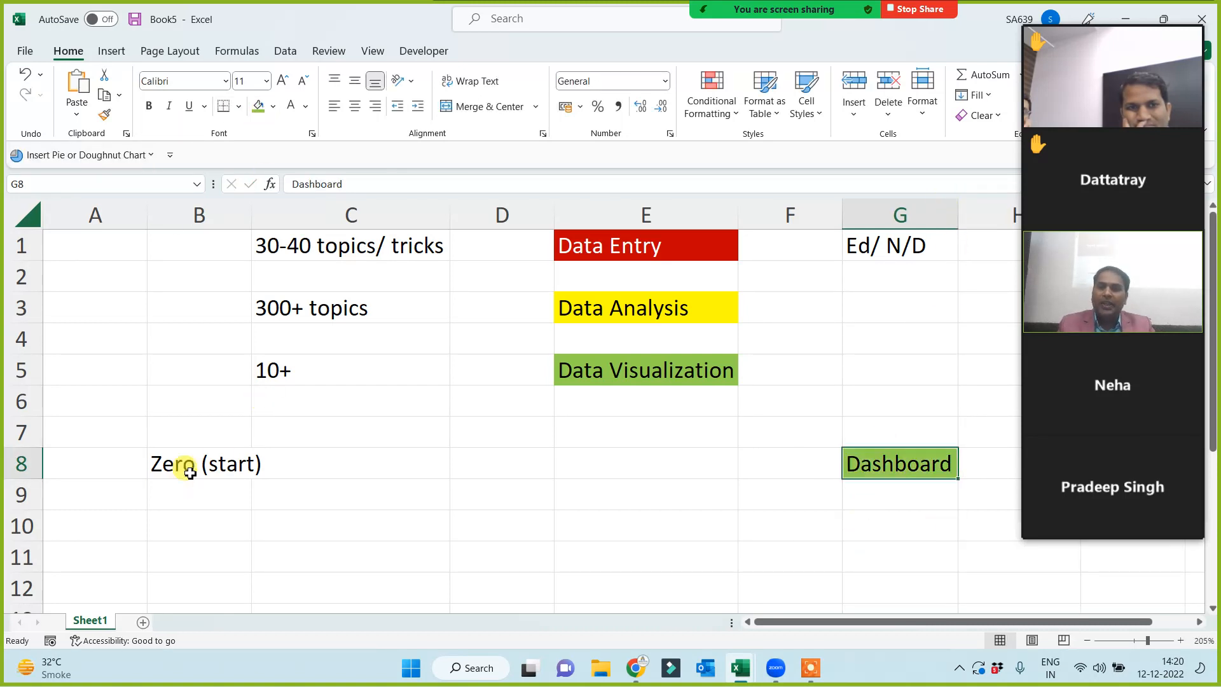
pyautogui.click(181, 466)
pyautogui.moveTo(260, 217); pyautogui.dragTo(270, 218)
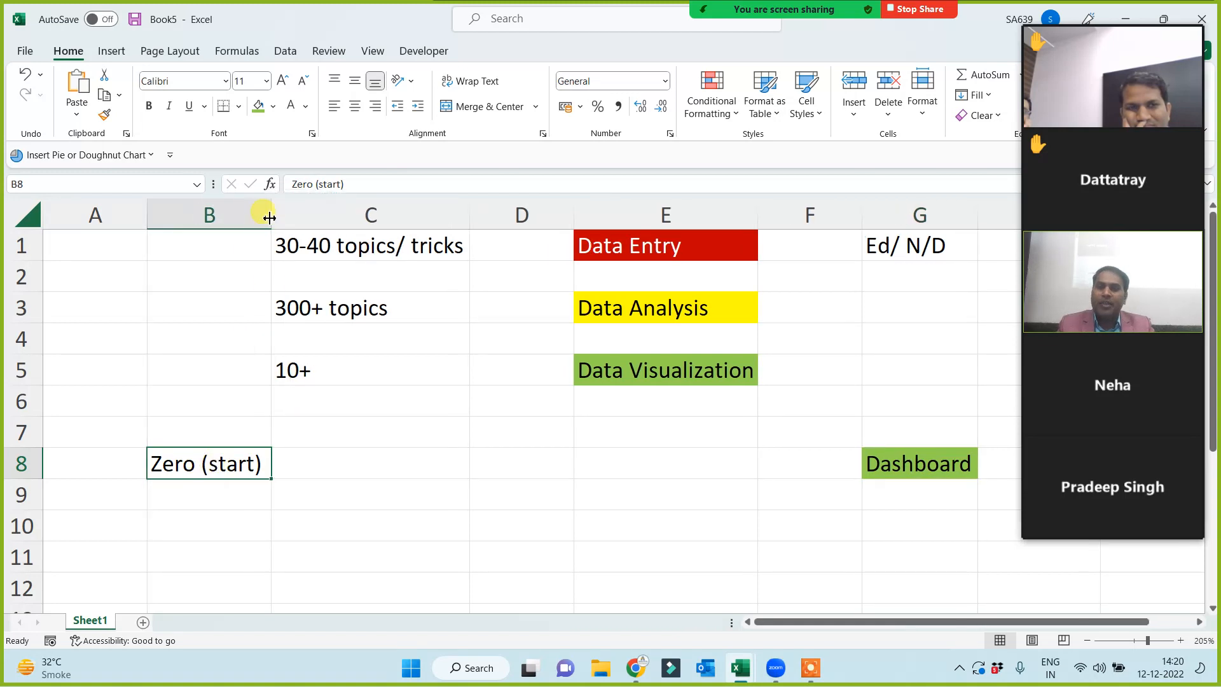
# - Fill B8 red, replacing an initial yellow fill
pyautogui.click(274, 107)
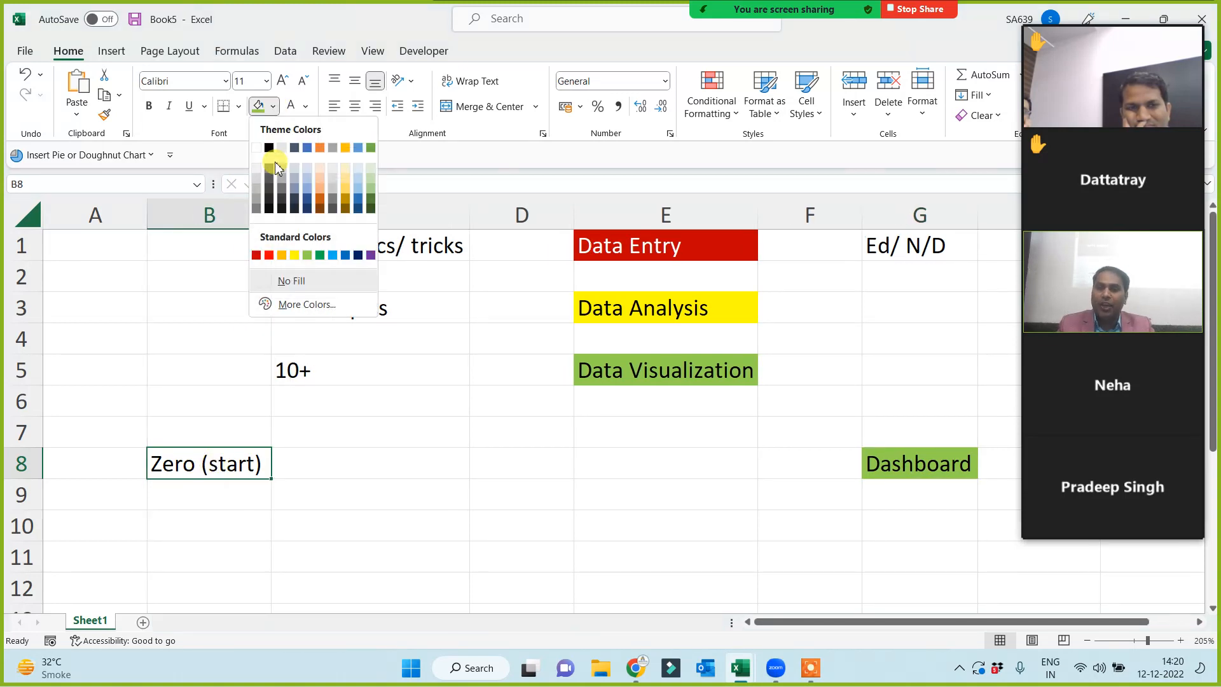
pyautogui.click(295, 255)
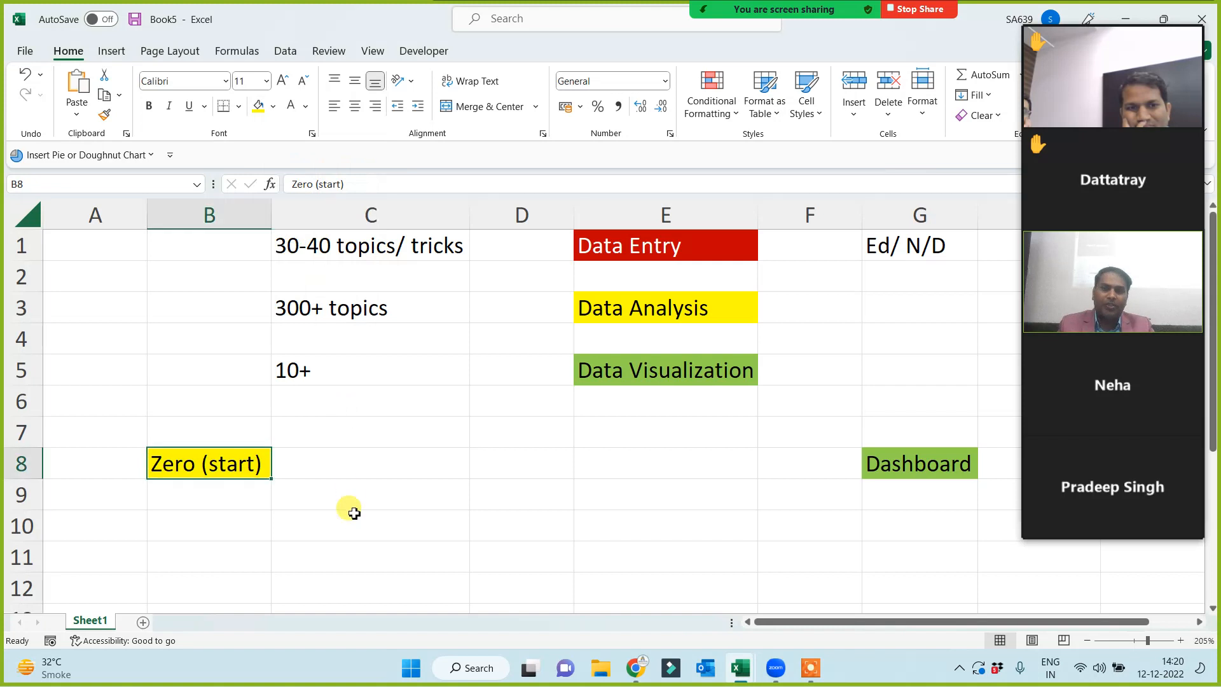
pyautogui.click(353, 516)
pyautogui.click(201, 472)
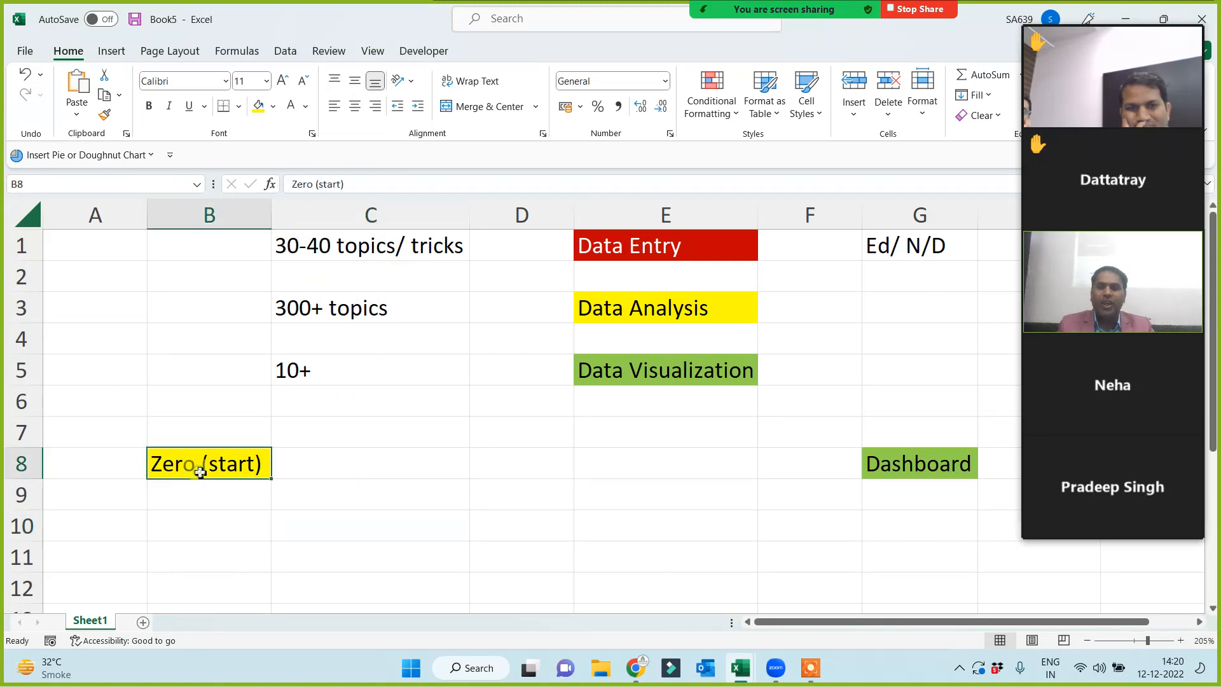
pyautogui.click(274, 107)
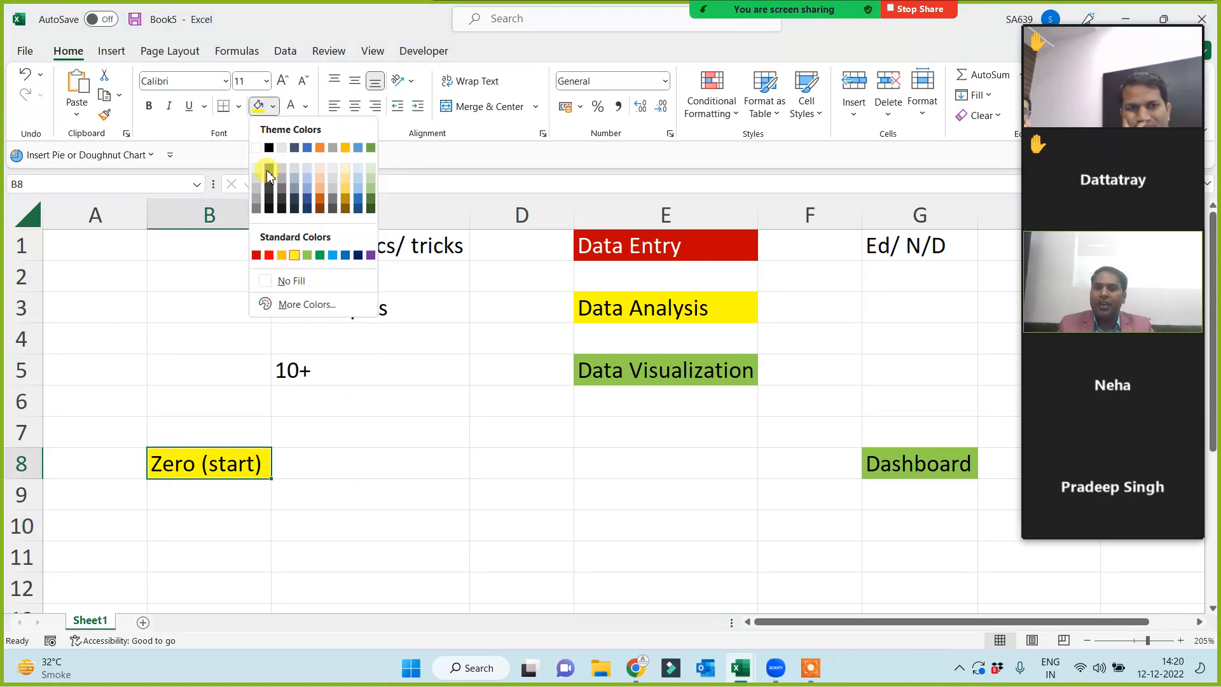
pyautogui.click(269, 255)
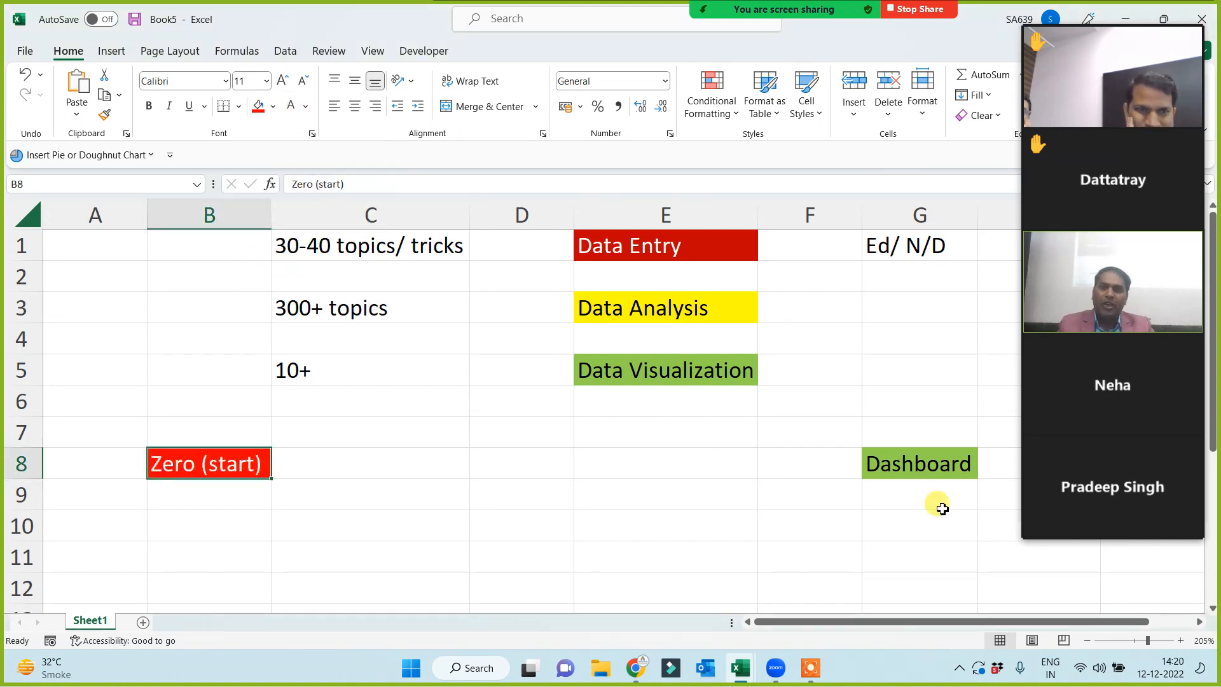
# - Fill the gap cells C8:F8 yellow to link the two labels
pyautogui.click(948, 463)
pyautogui.moveTo(325, 461); pyautogui.dragTo(803, 468)
pyautogui.click(273, 106)
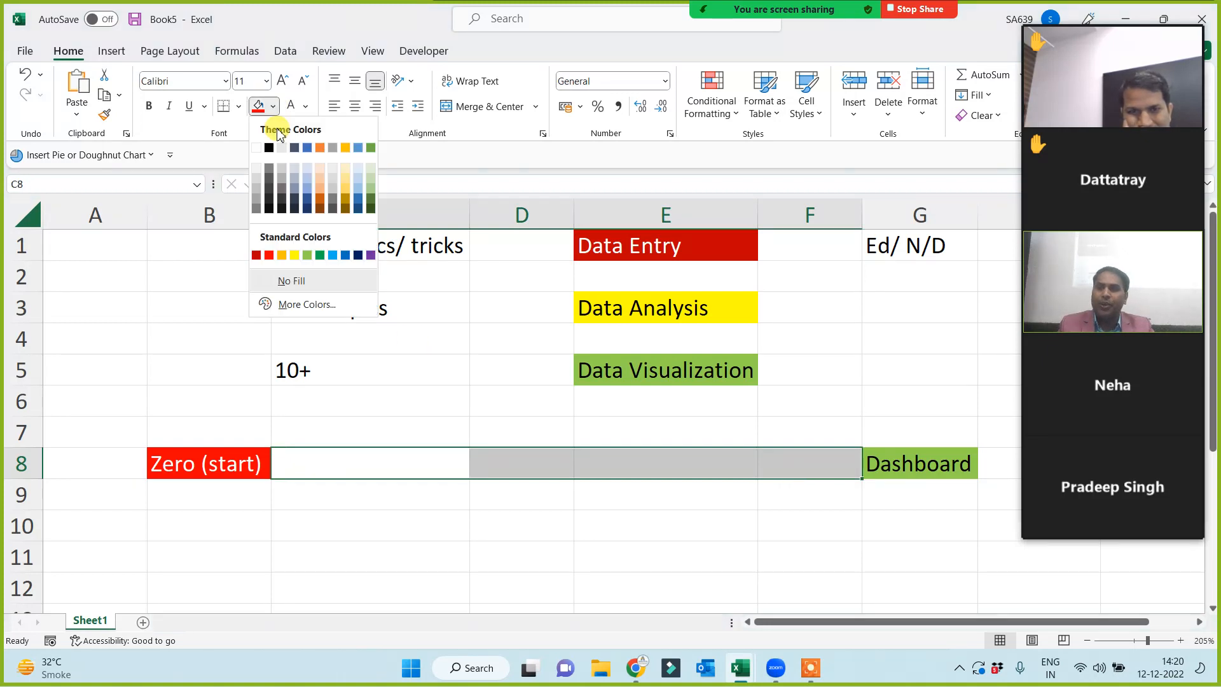
pyautogui.click(295, 255)
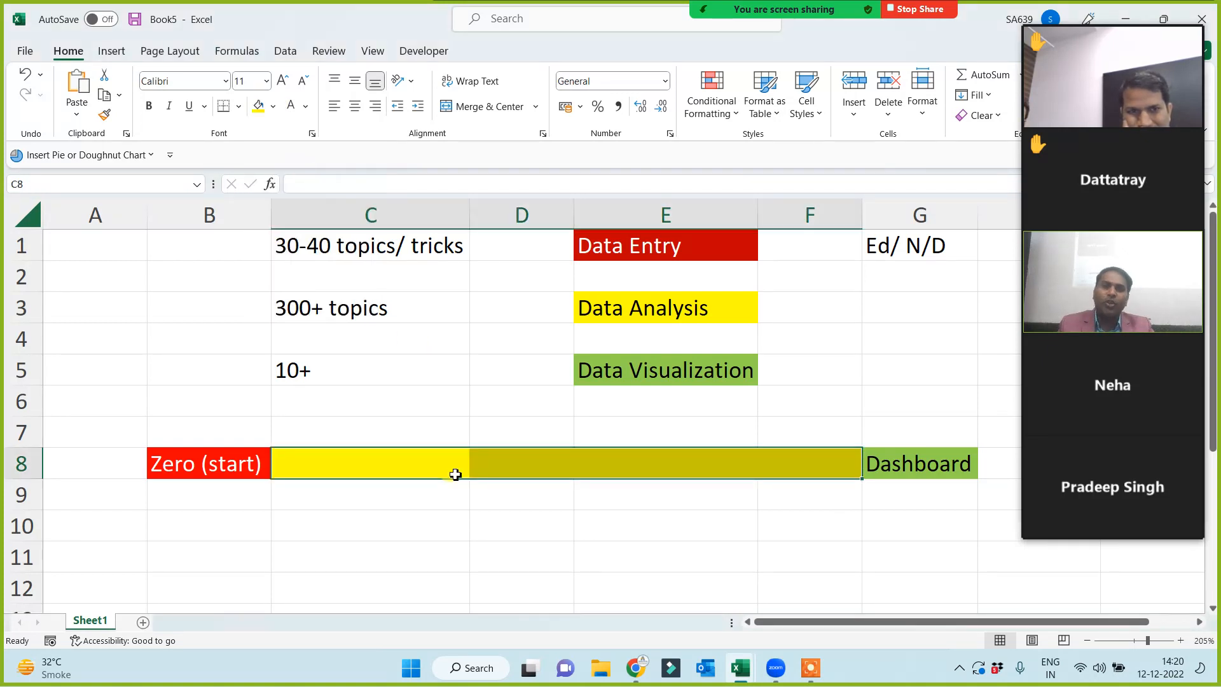
pyautogui.click(440, 528)
pyautogui.click(240, 462)
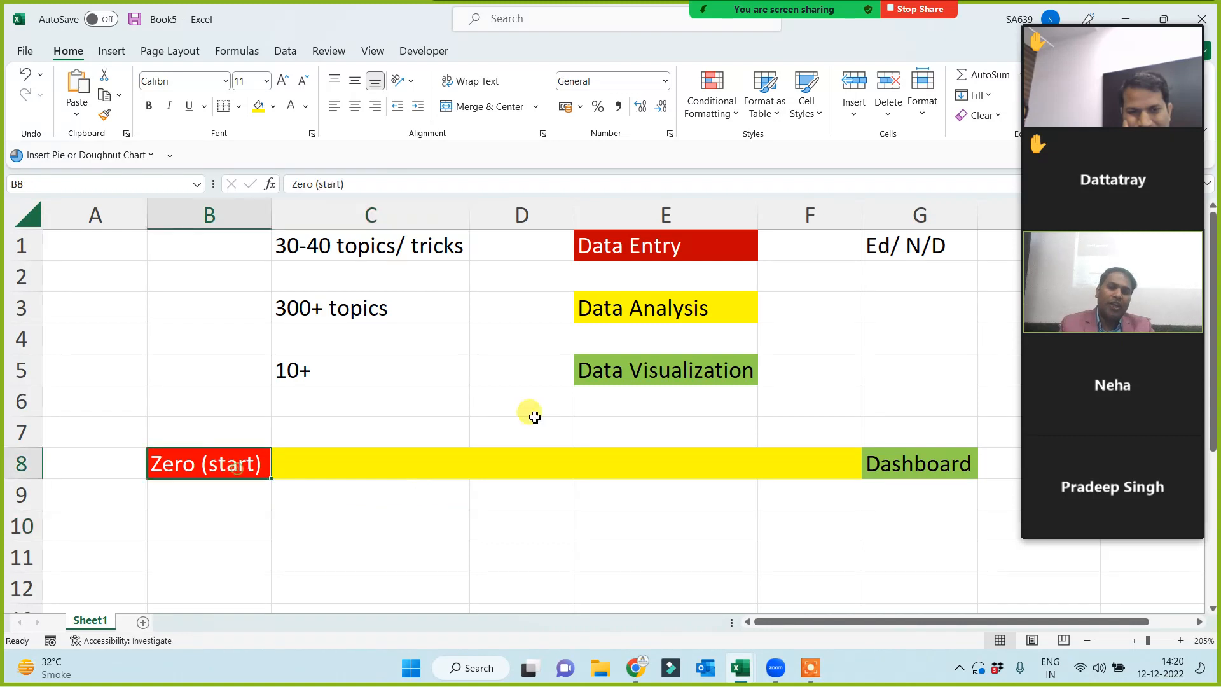
pyautogui.click(951, 467)
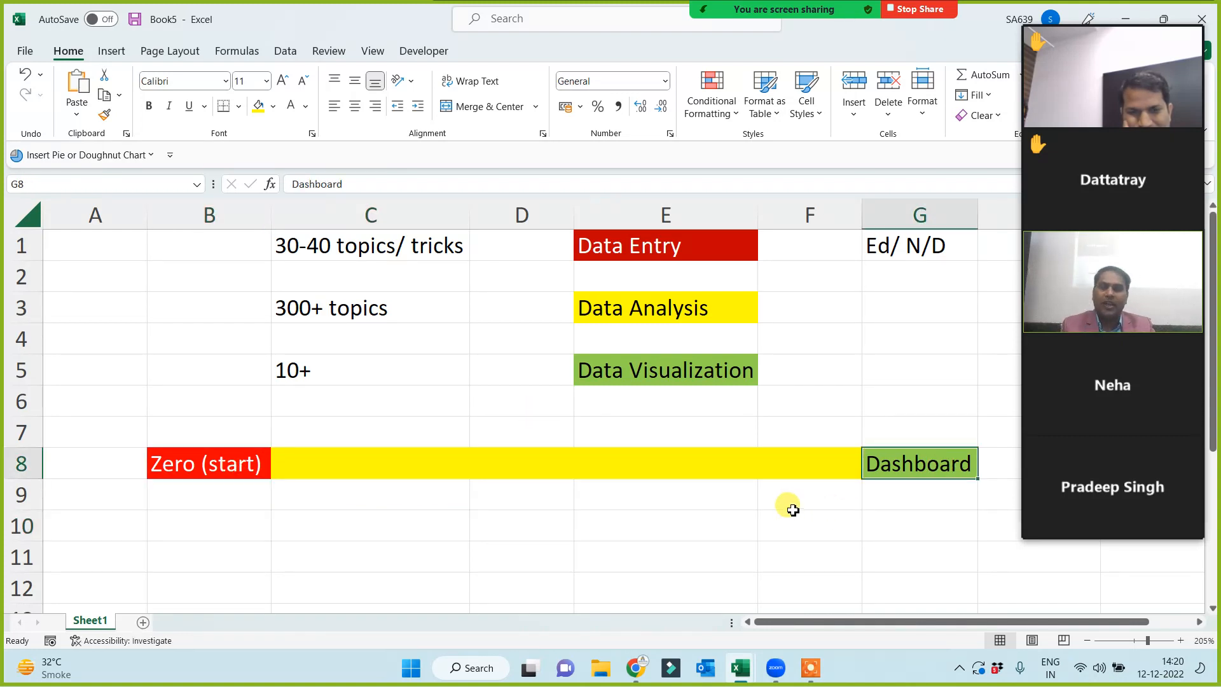
# - Open Dashbaord 10 AM.xlsx from the recent workbooks and show its Data sheet
pyautogui.click(24, 52)
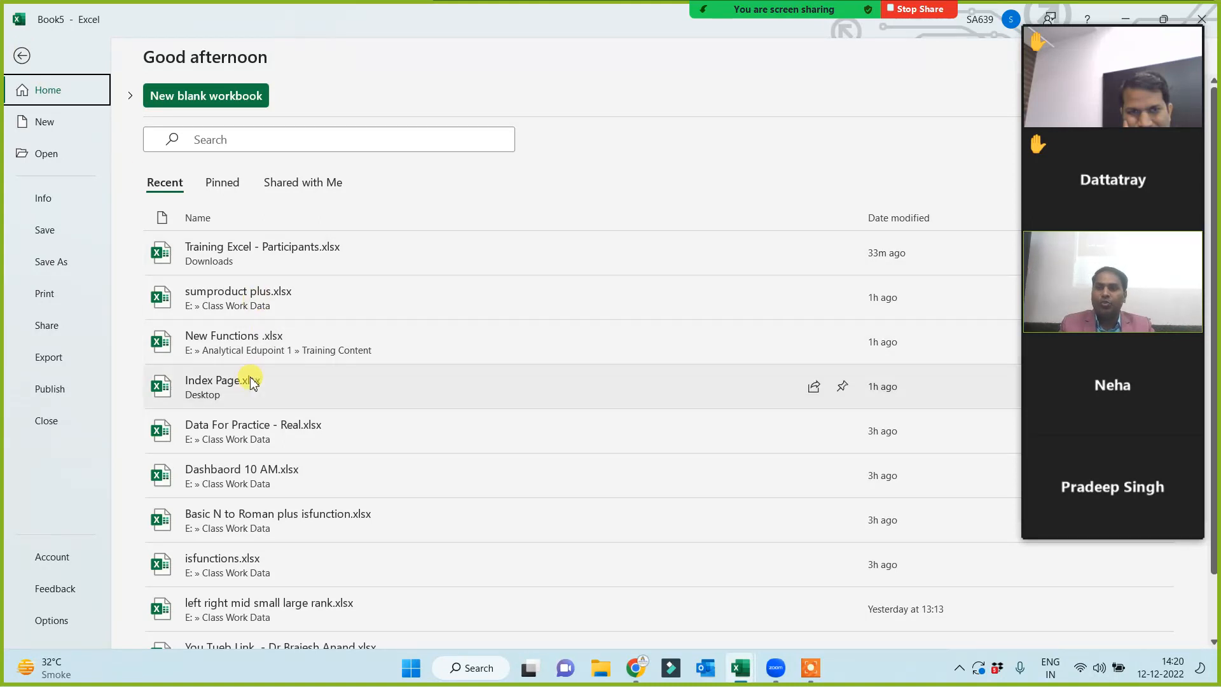
pyautogui.click(240, 477)
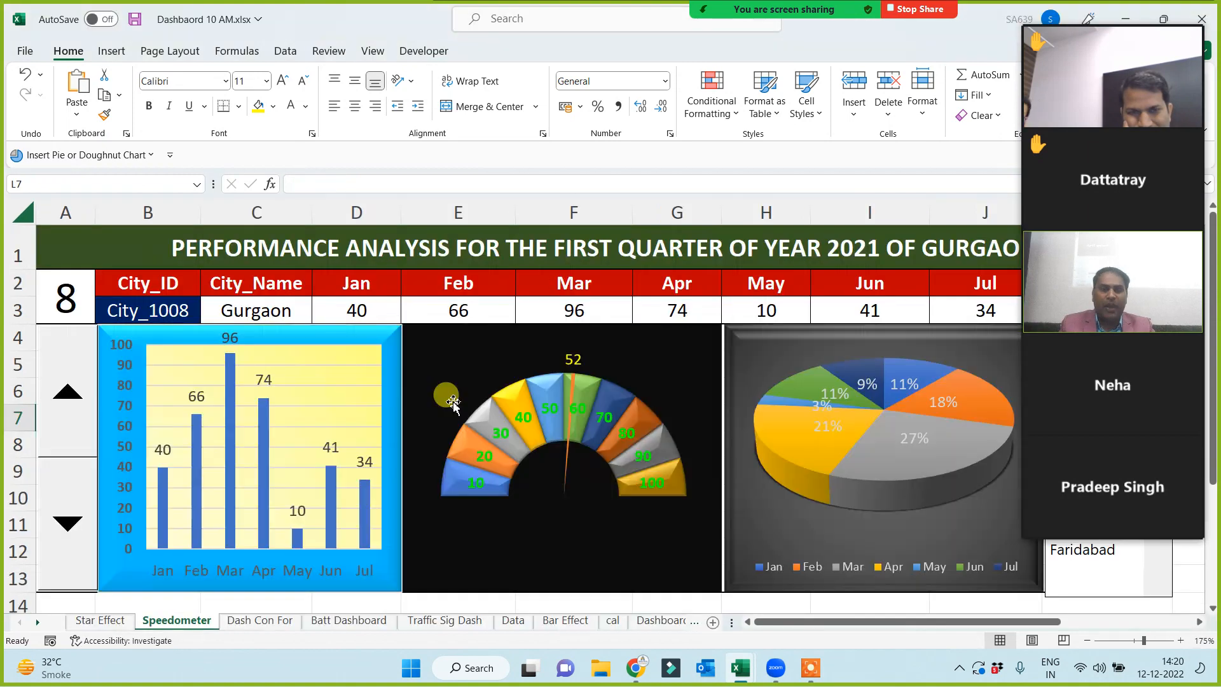
pyautogui.moveTo(1104, 59)
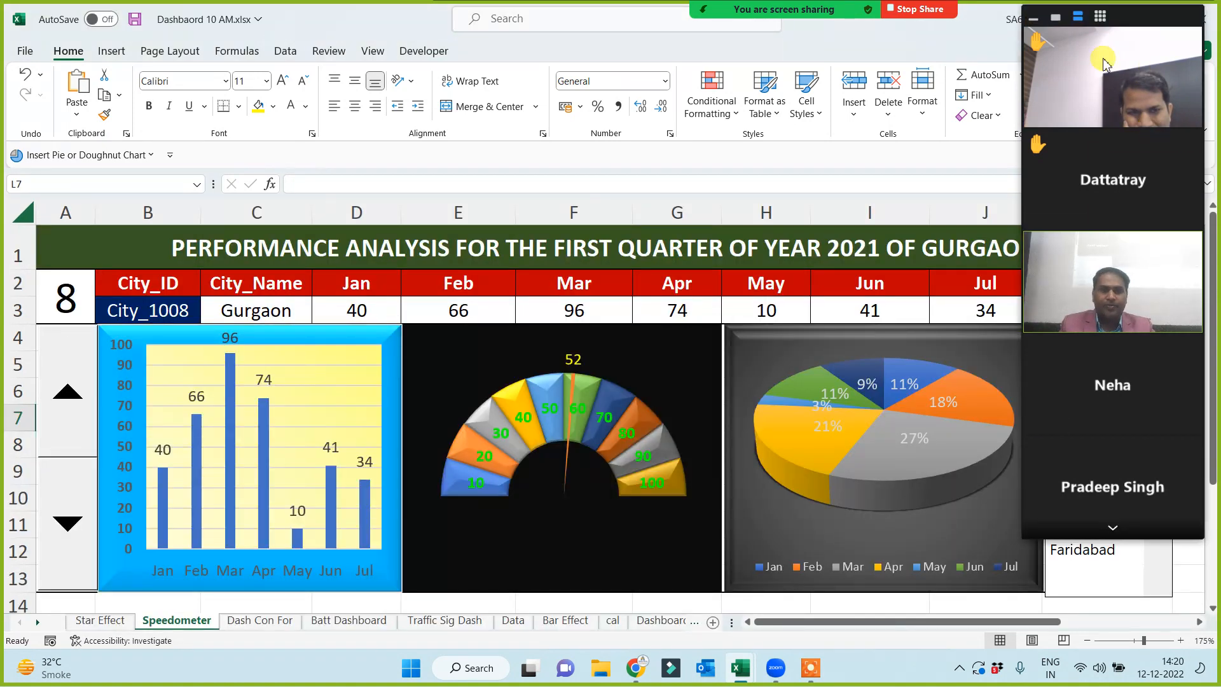
pyautogui.click(1056, 20)
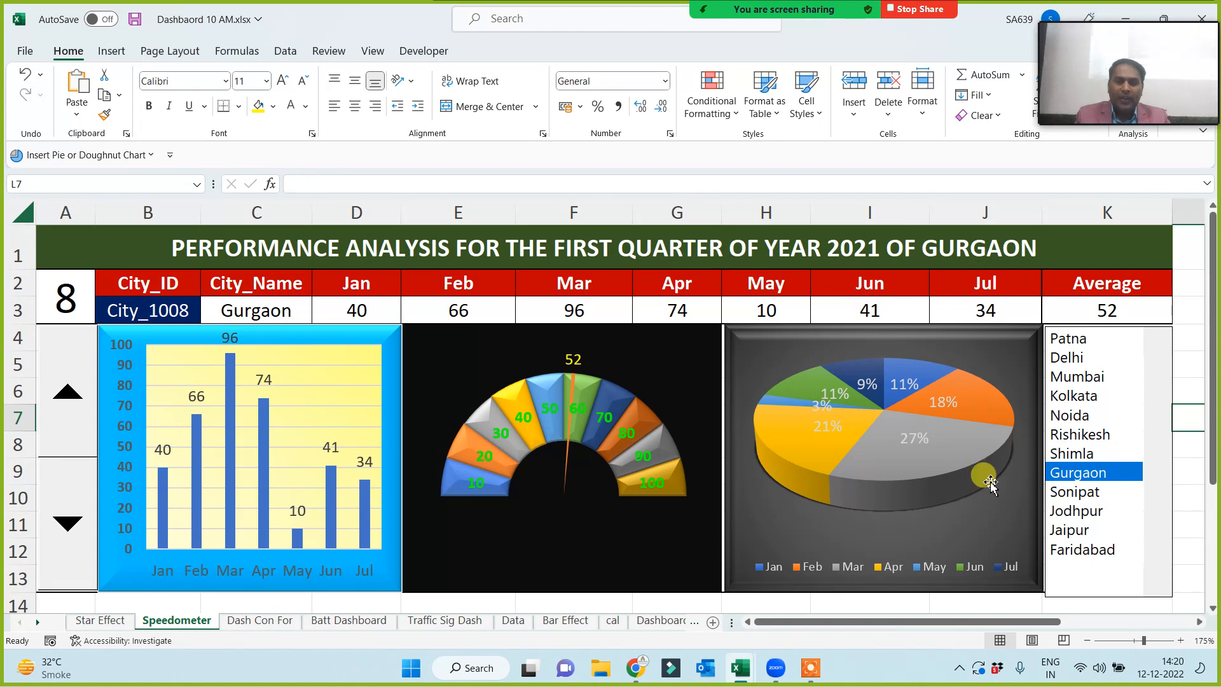
pyautogui.click(516, 622)
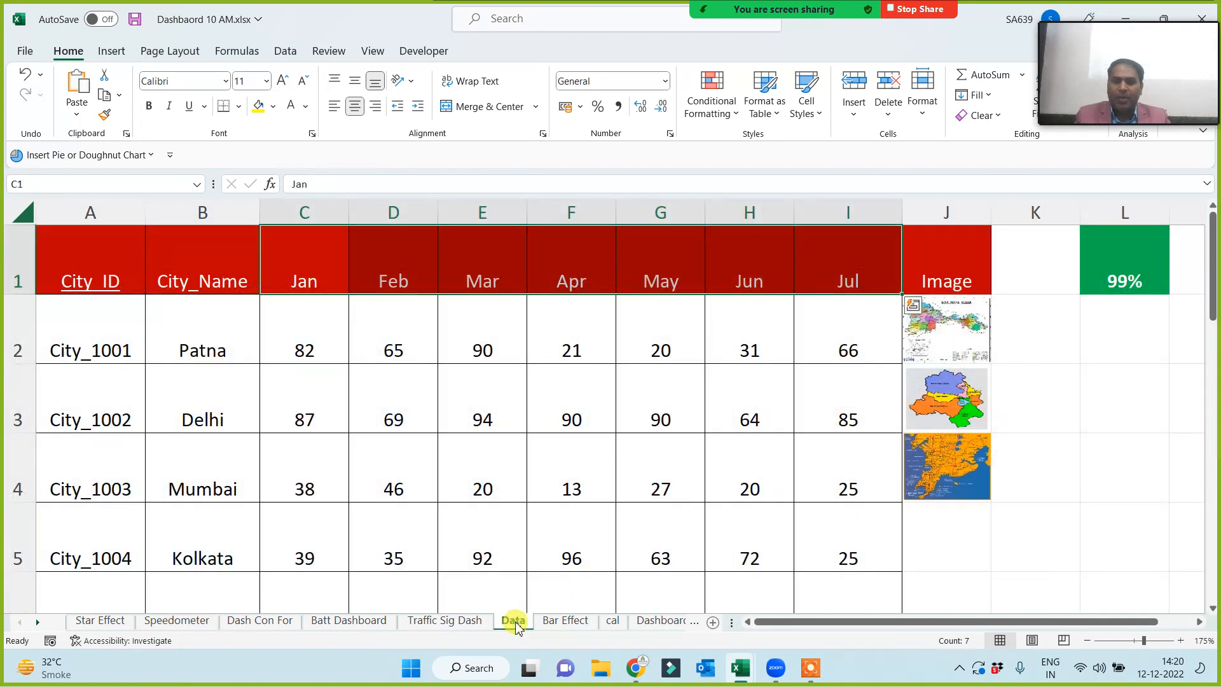
# - Select the City_ID, City_Name and month columns, then scan Patna's Jan–Jul figures
pyautogui.click(423, 383)
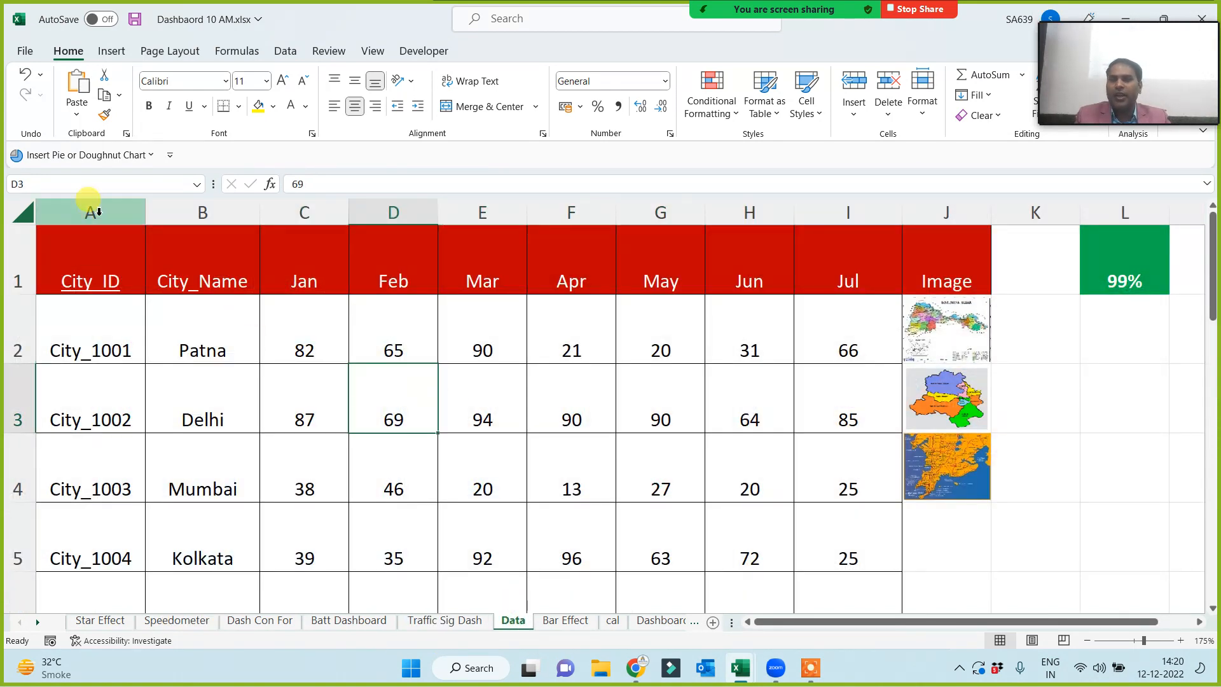
pyautogui.click(90, 209)
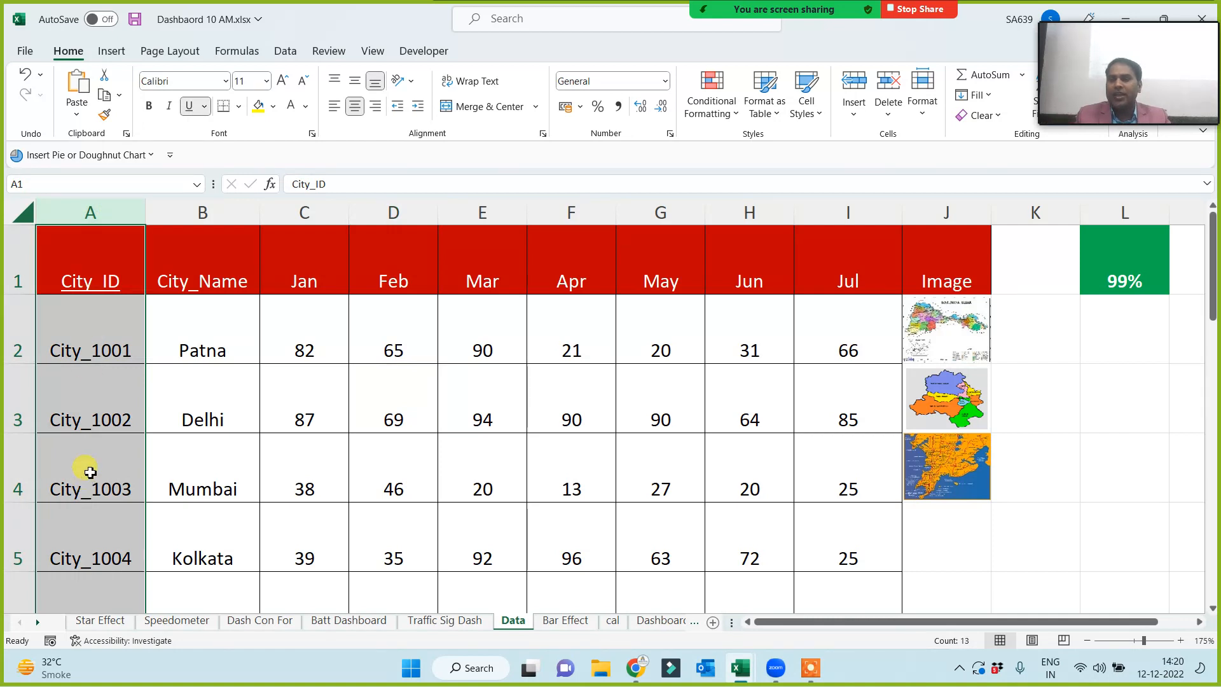
pyautogui.click(194, 210)
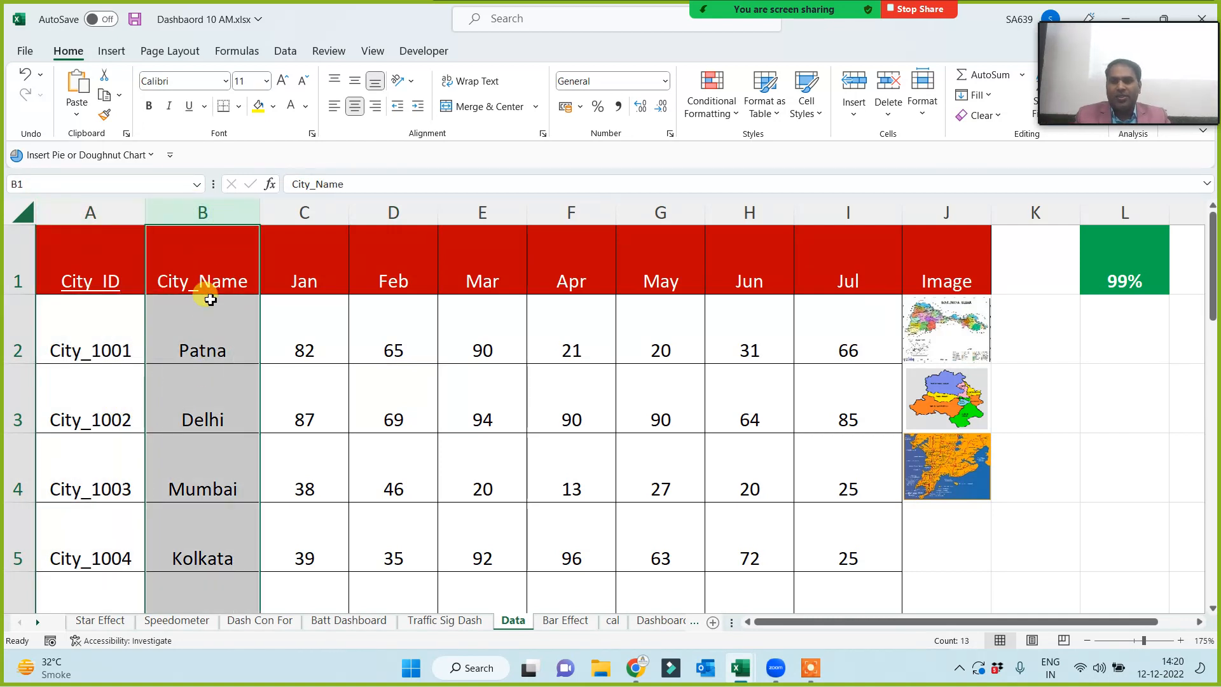
pyautogui.moveTo(306, 212); pyautogui.dragTo(875, 241)
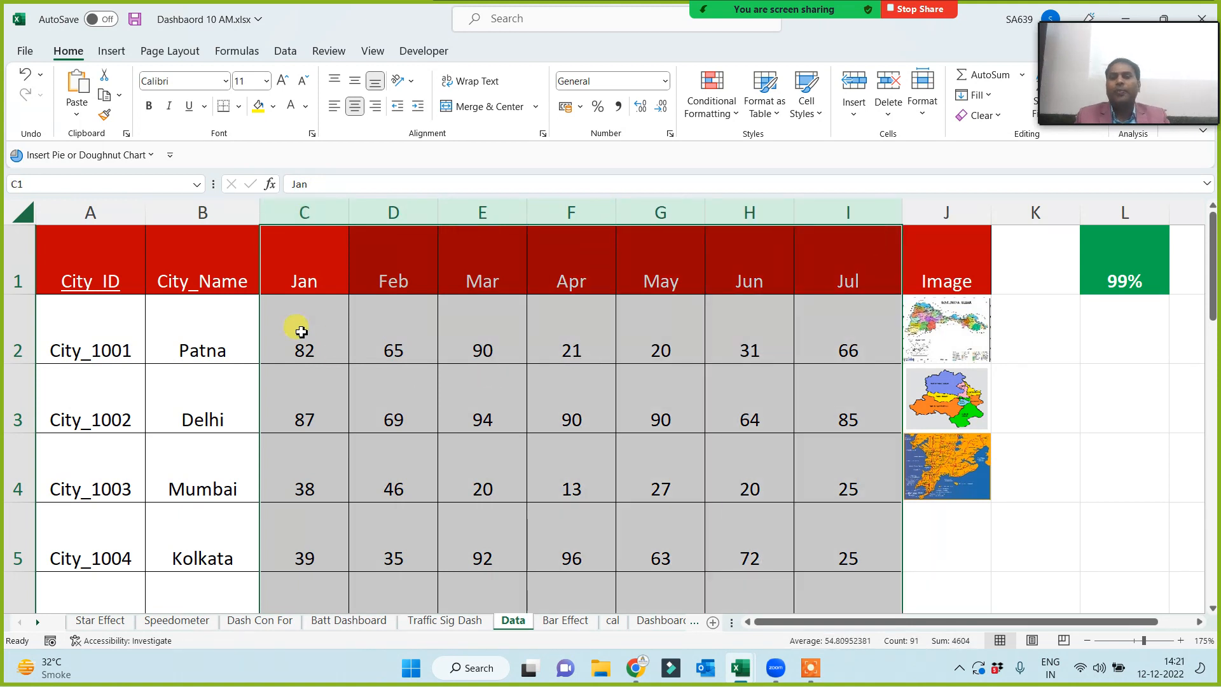
pyautogui.click(310, 351)
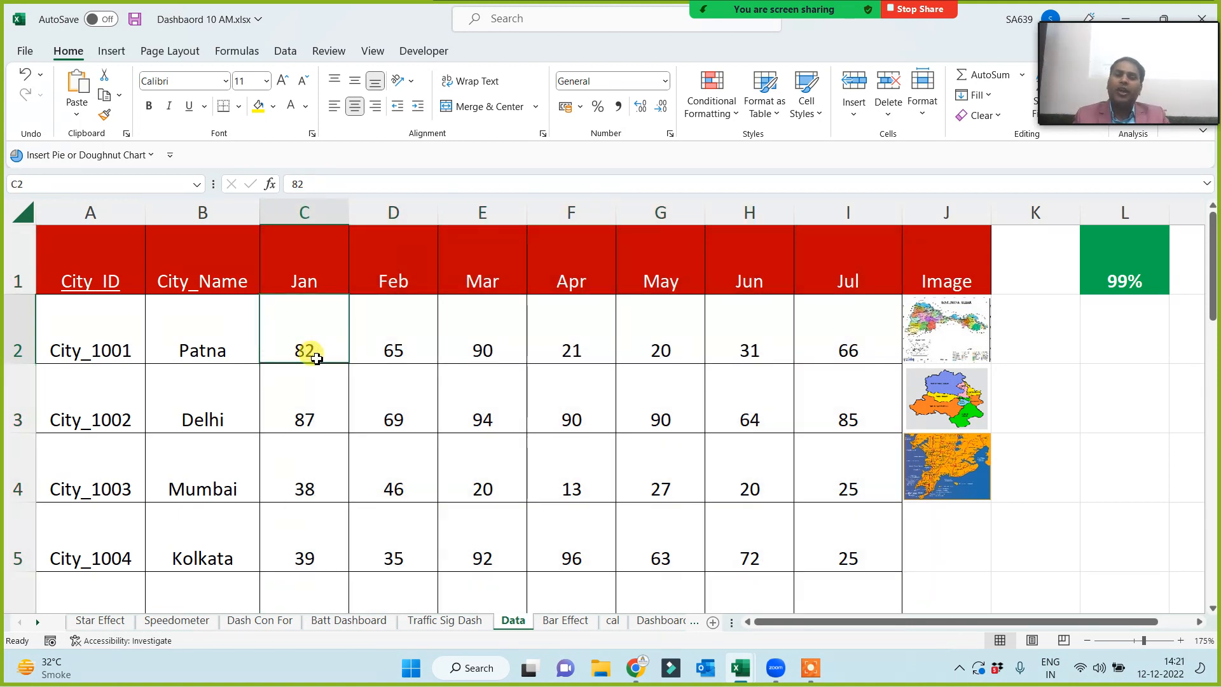
pyautogui.click(393, 342)
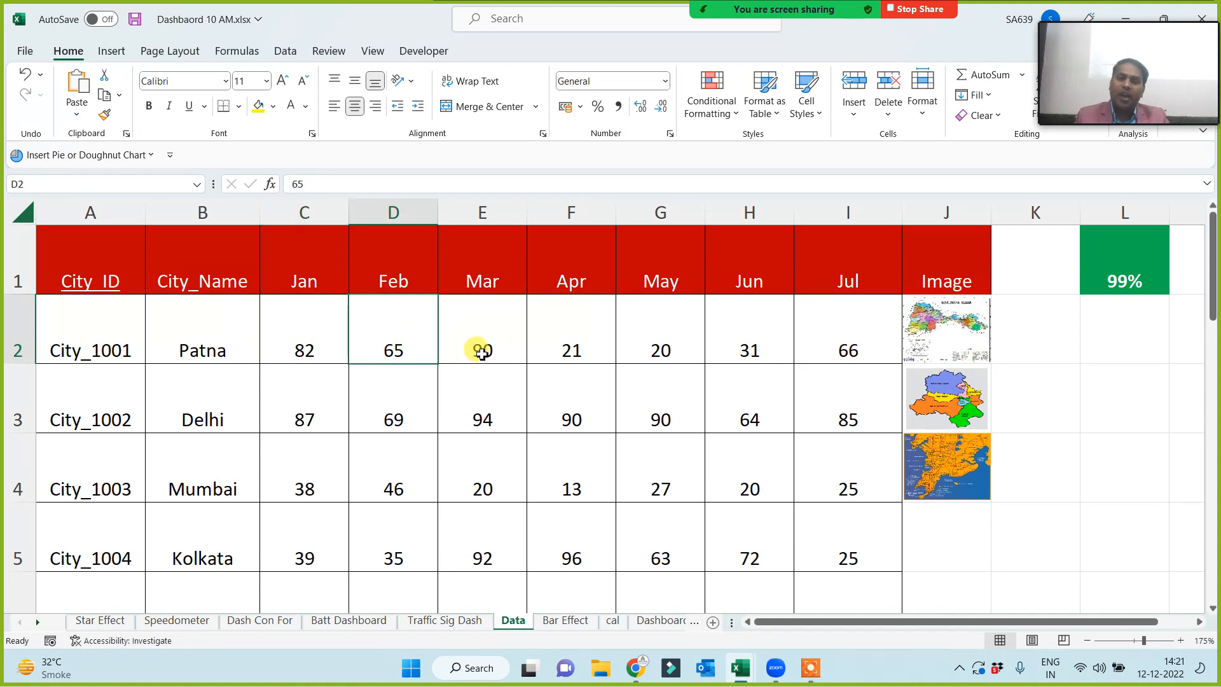
pyautogui.click(480, 346)
pyautogui.click(594, 347)
pyautogui.click(701, 352)
pyautogui.click(798, 354)
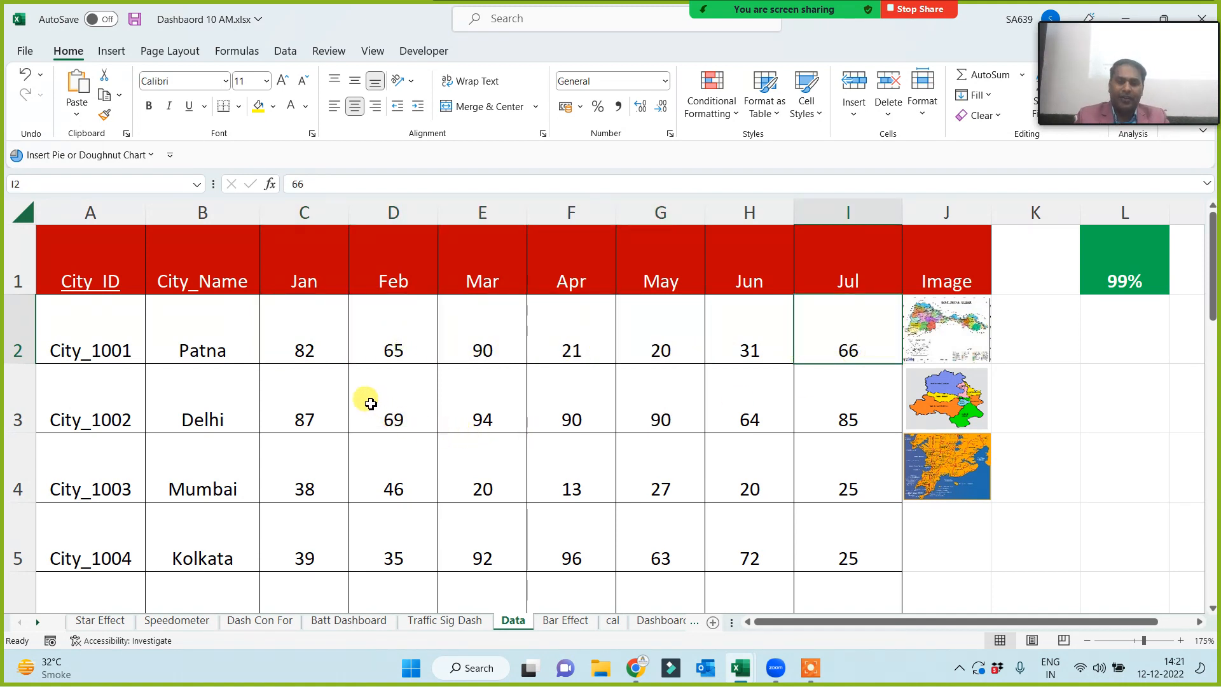
# - Check Patna's values 82, 65, 90, 21, 20, 31, 66, select table A1:I5, then show the Speedometer sheet
pyautogui.click(198, 352)
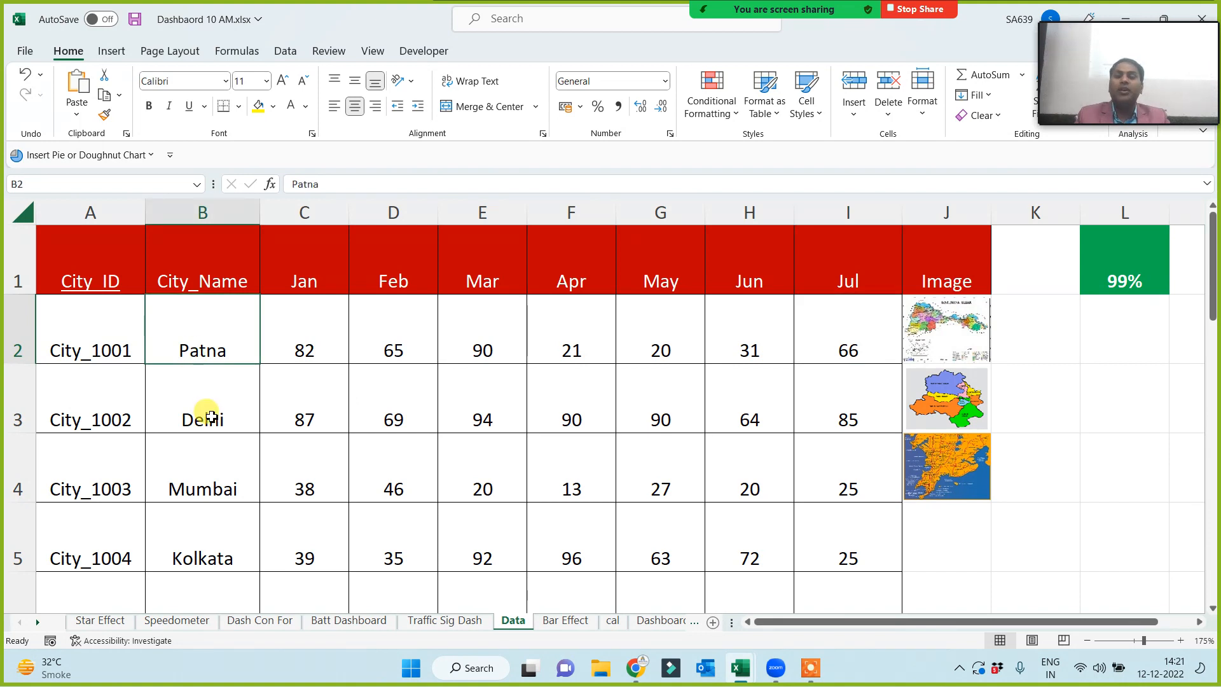
pyautogui.click(309, 354)
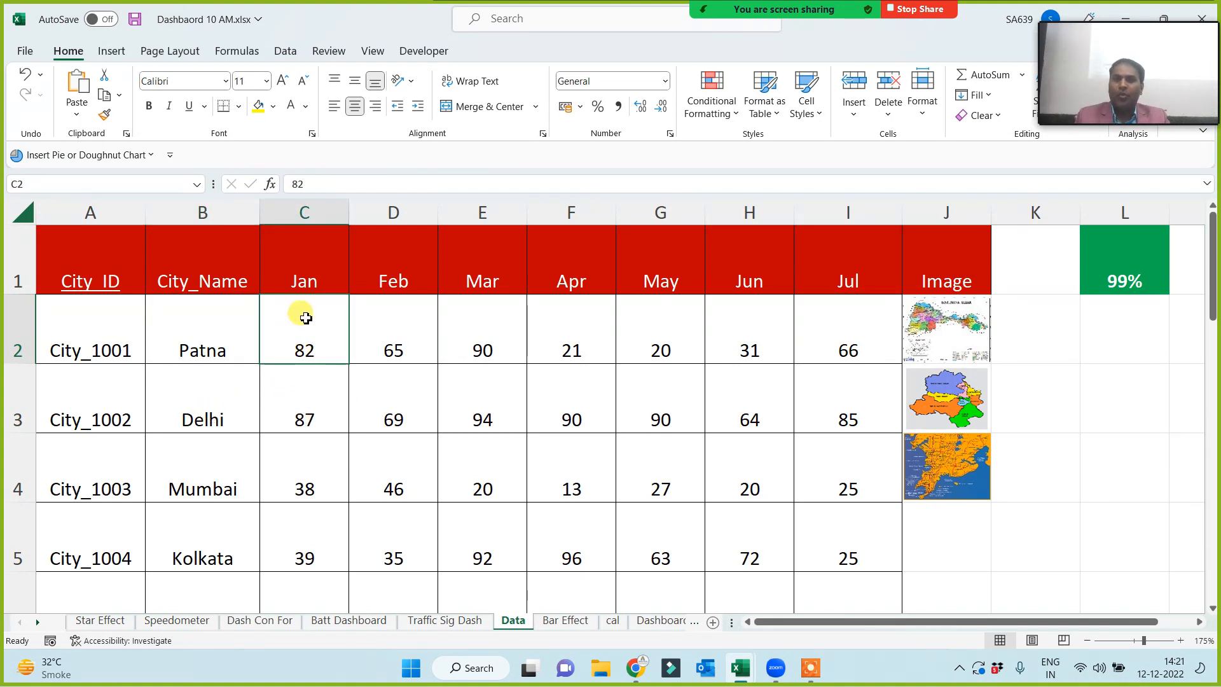
pyautogui.click(410, 354)
pyautogui.click(469, 351)
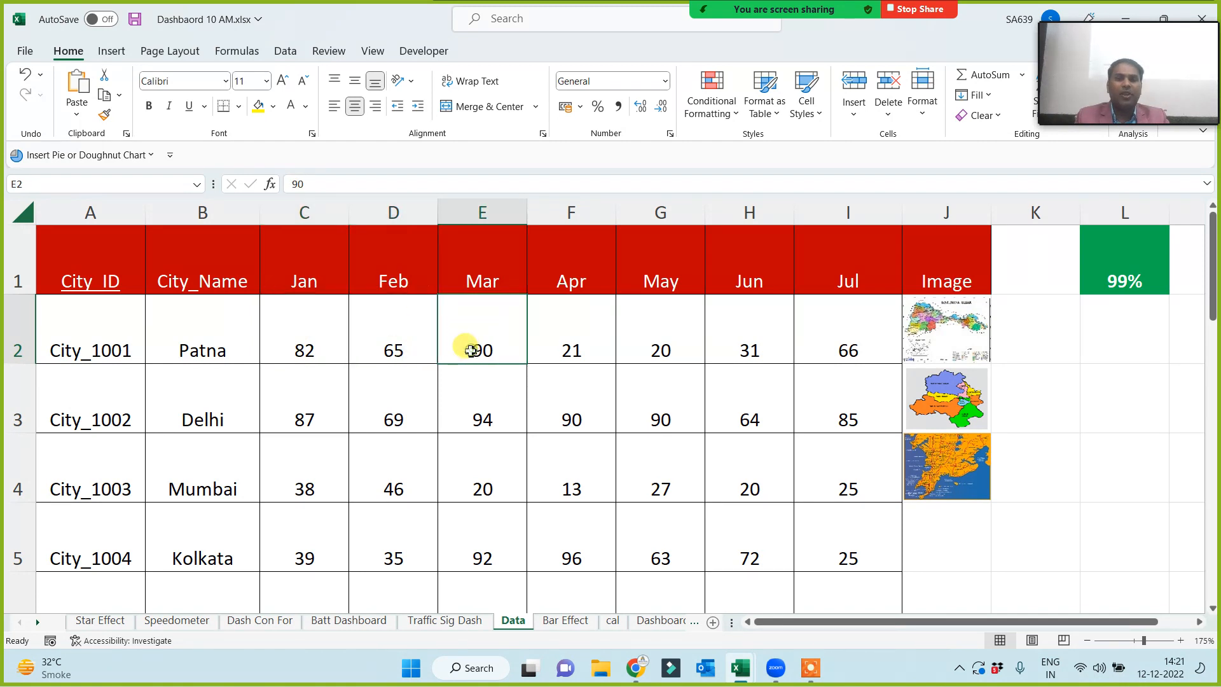
pyautogui.click(574, 346)
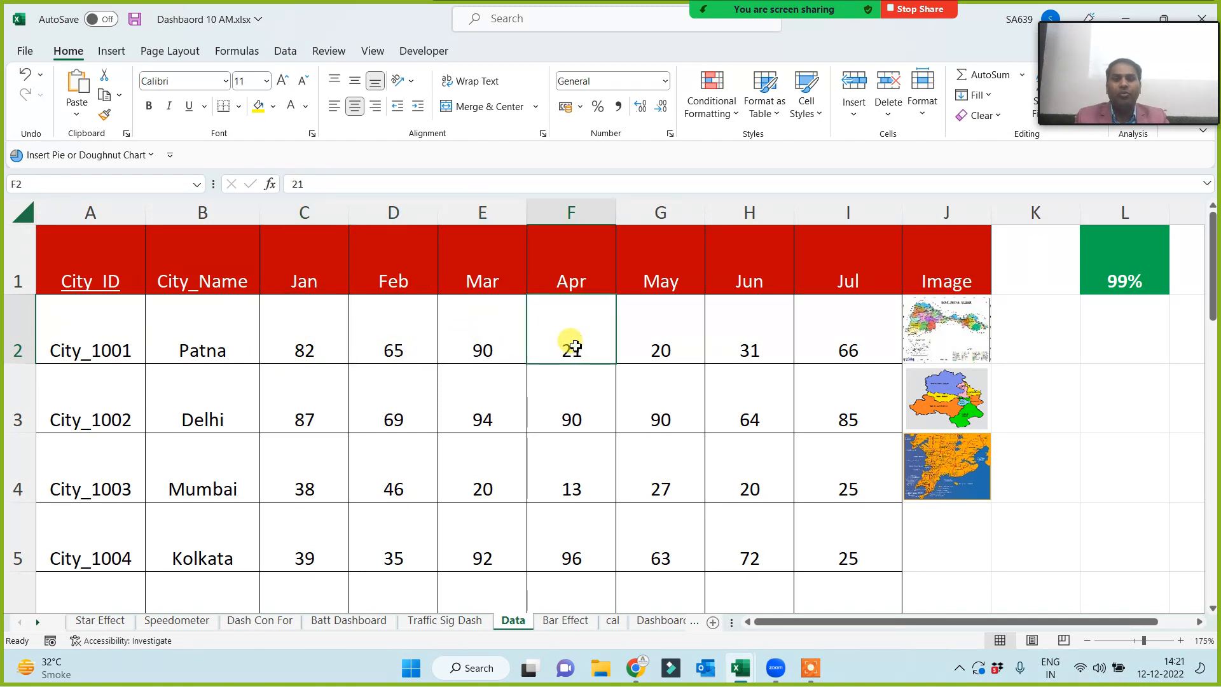
pyautogui.click(660, 348)
pyautogui.click(755, 354)
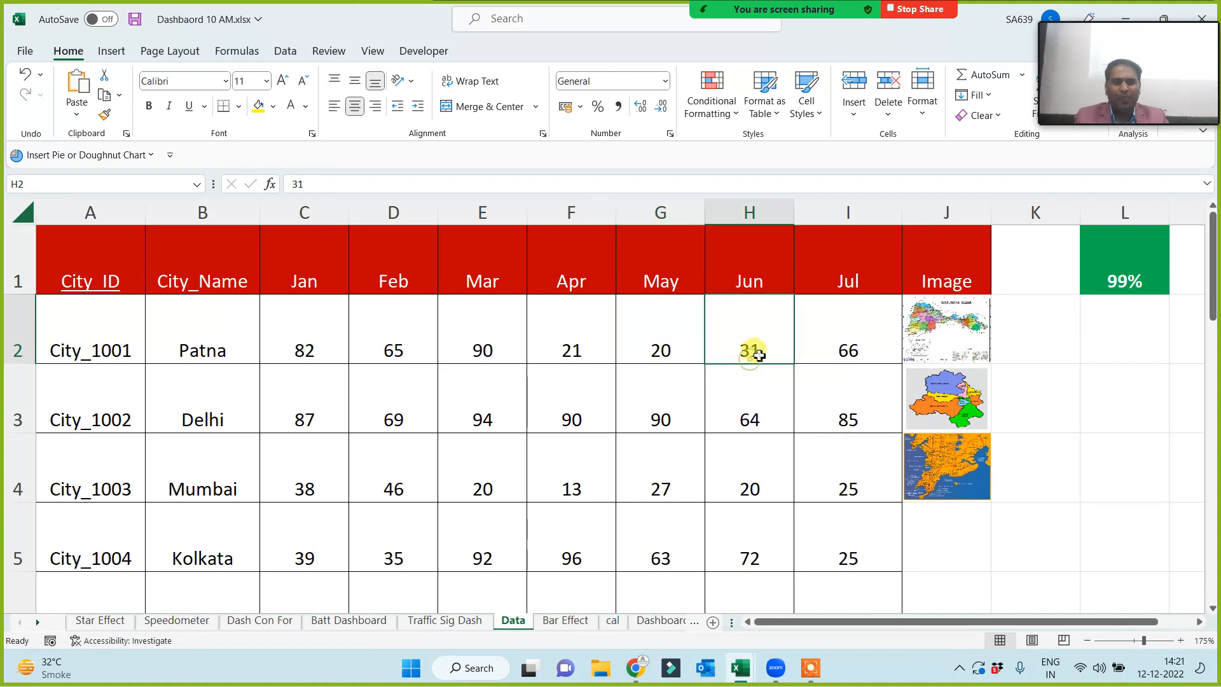
pyautogui.click(848, 347)
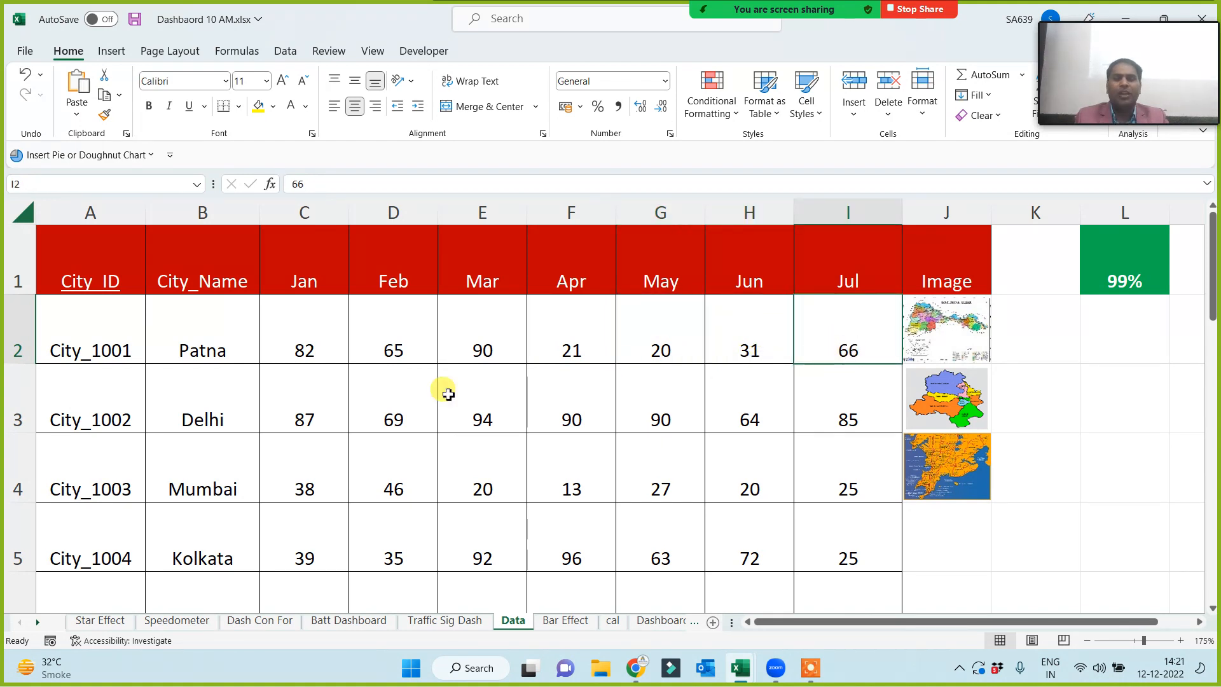
pyautogui.moveTo(204, 347); pyautogui.dragTo(769, 499)
pyautogui.moveTo(102, 251); pyautogui.dragTo(863, 562)
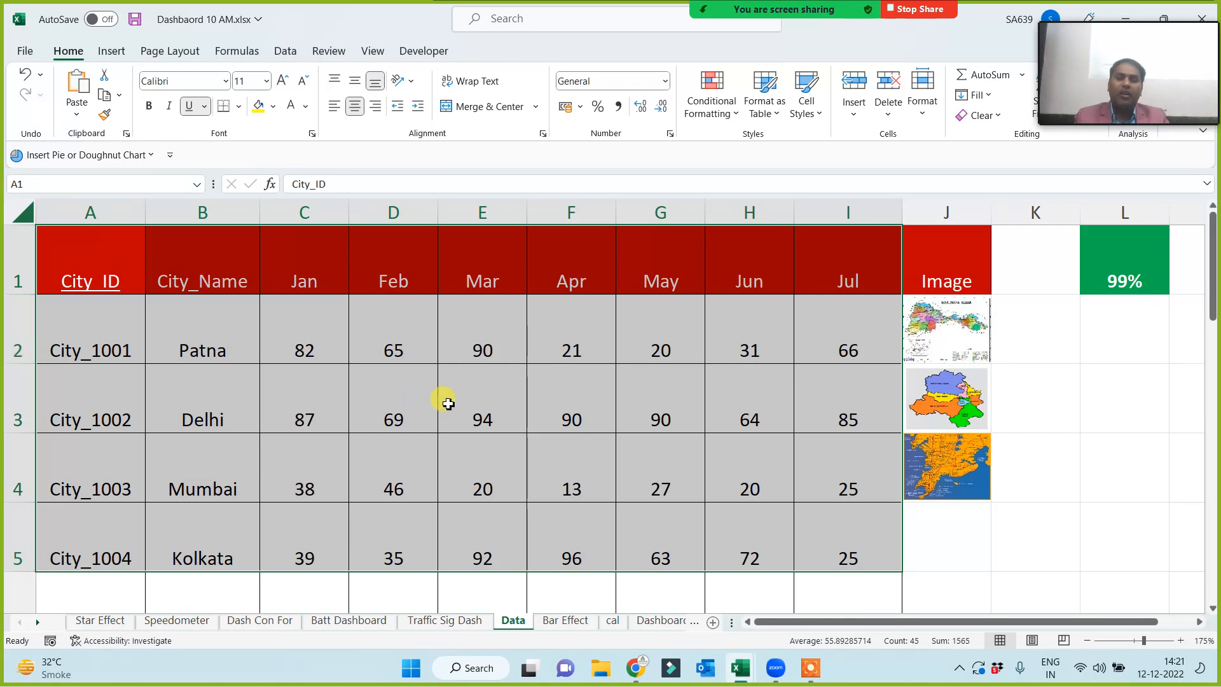
pyautogui.click(190, 621)
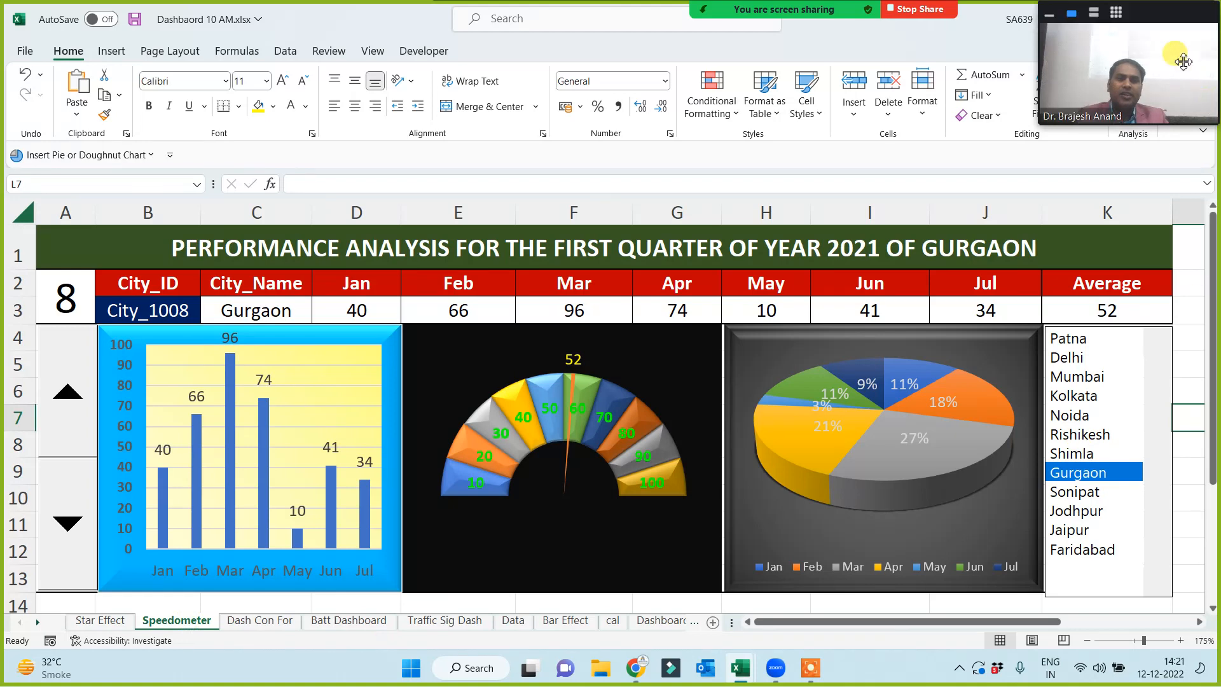
# - Flip to the Data sheet and back, then display Patna and Delhi from the city list
pyautogui.click(1094, 14)
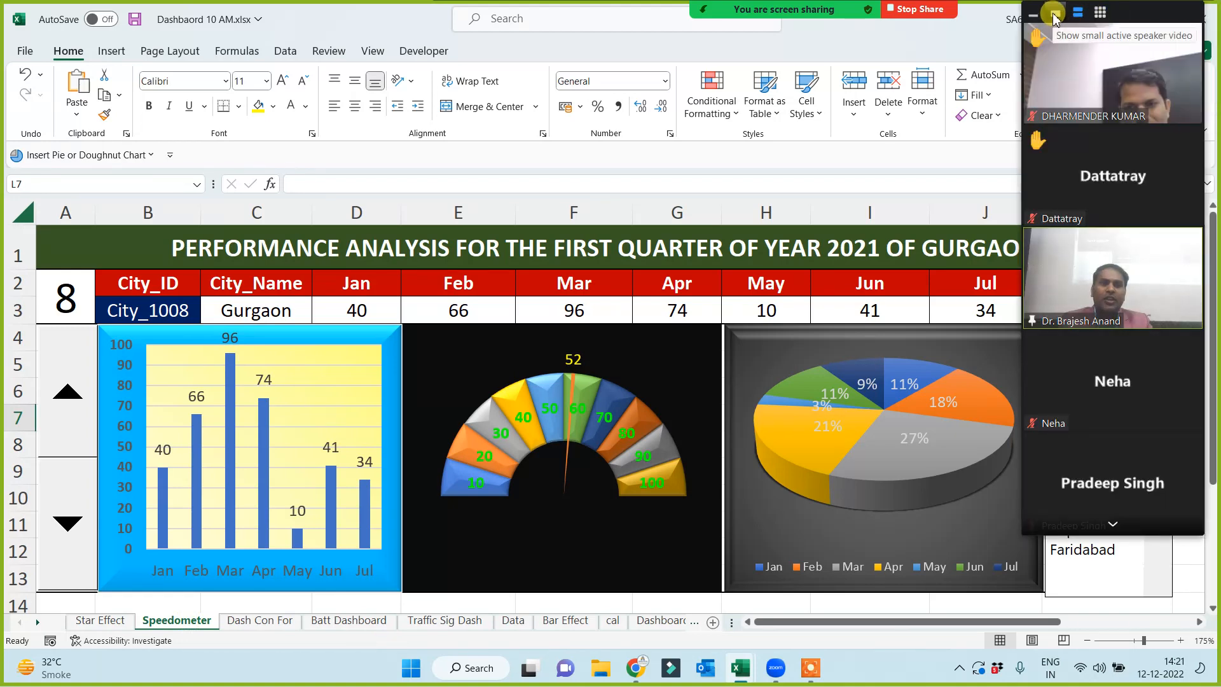
pyautogui.click(1054, 12)
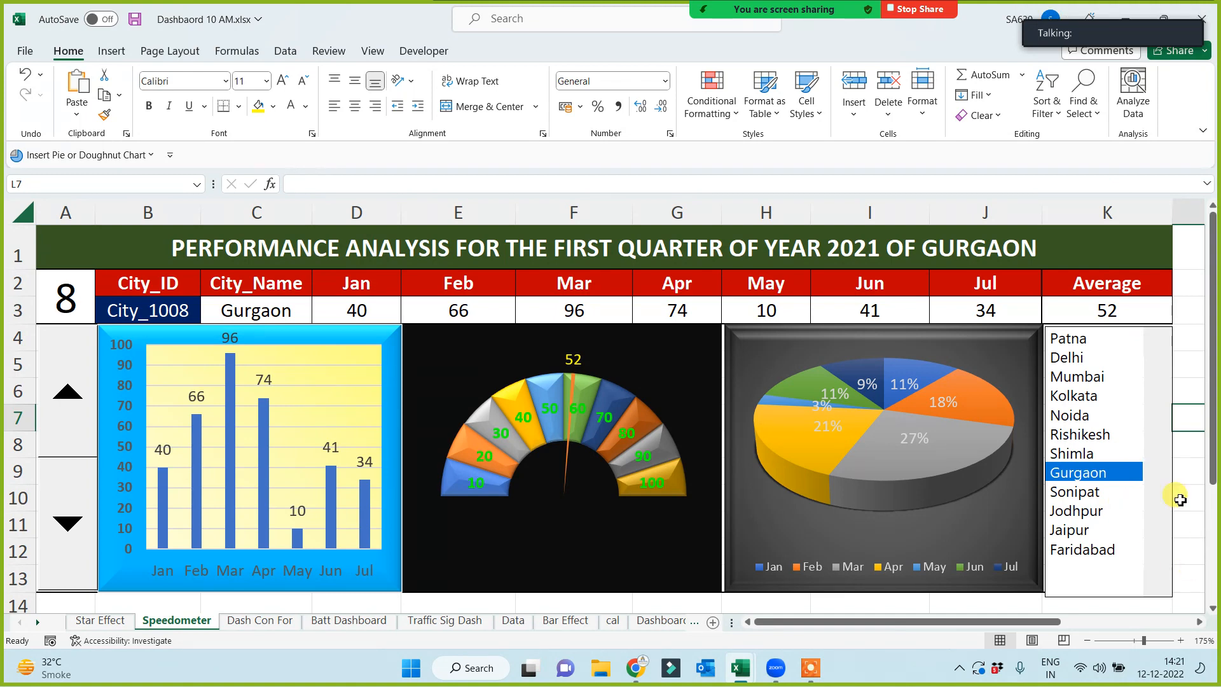
pyautogui.click(513, 622)
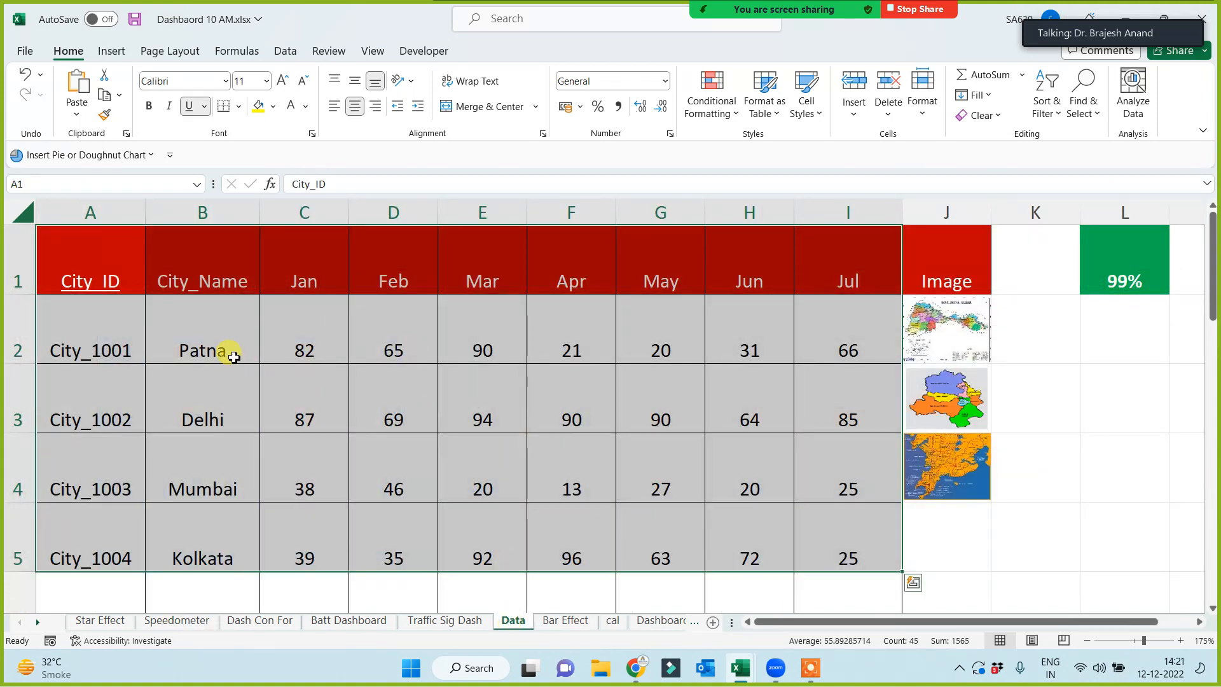
pyautogui.click(173, 622)
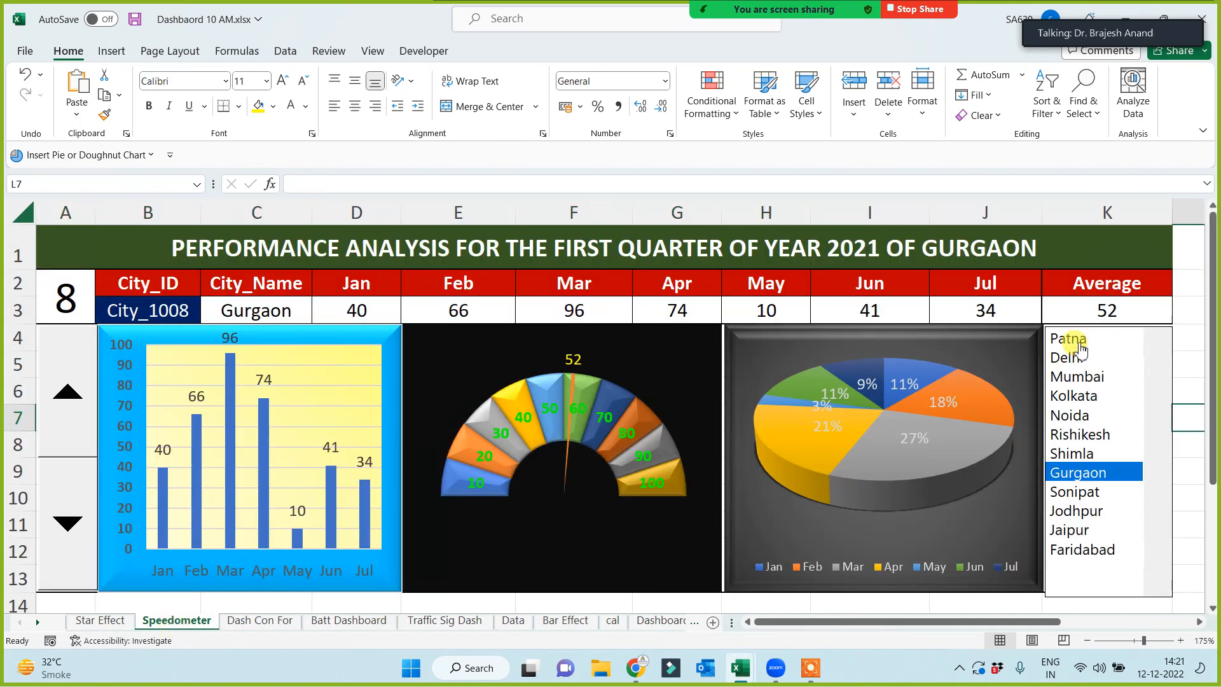
pyautogui.click(1075, 342)
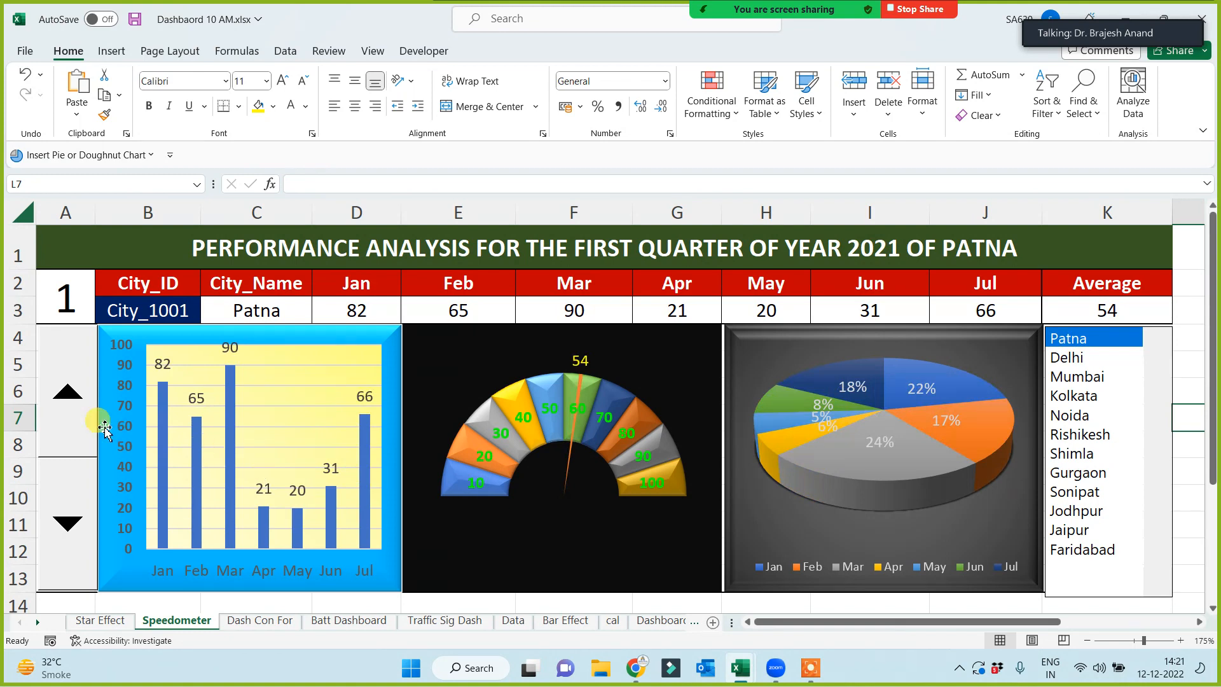
pyautogui.click(1079, 359)
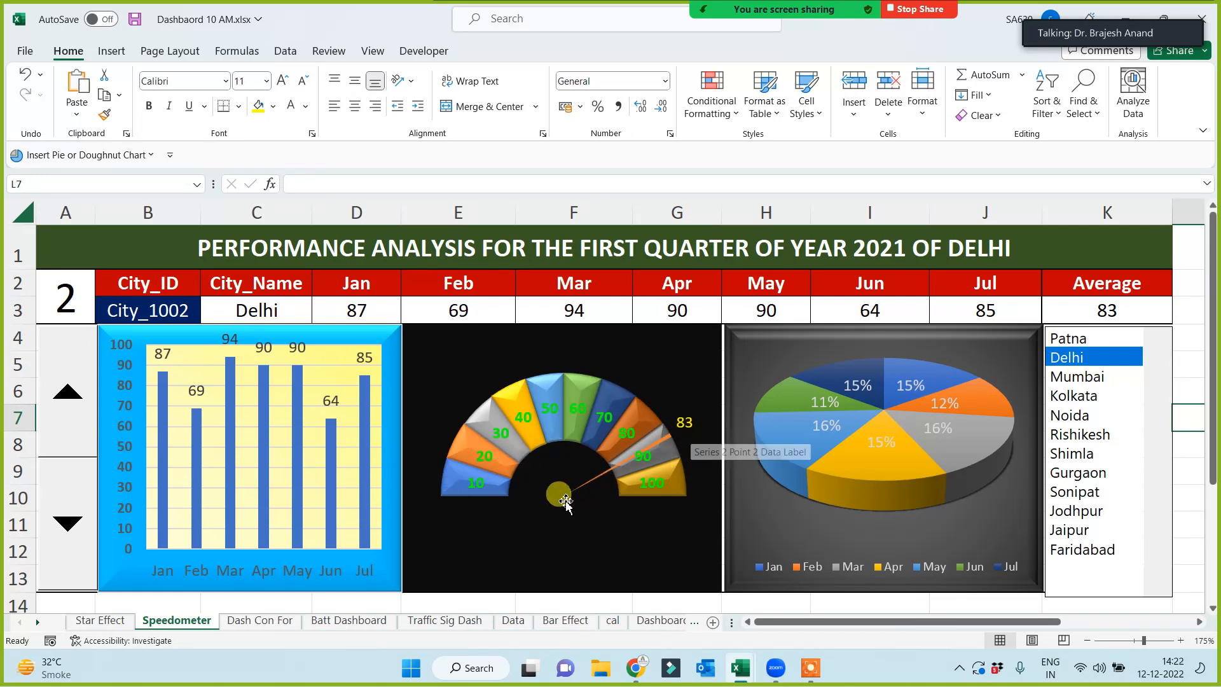
# - Cycle the dashboard through Patna, Kolkata, Rishikesh, Gurgaon, Shimla, Kolkata, Delhi and Rishikesh
pyautogui.click(1073, 340)
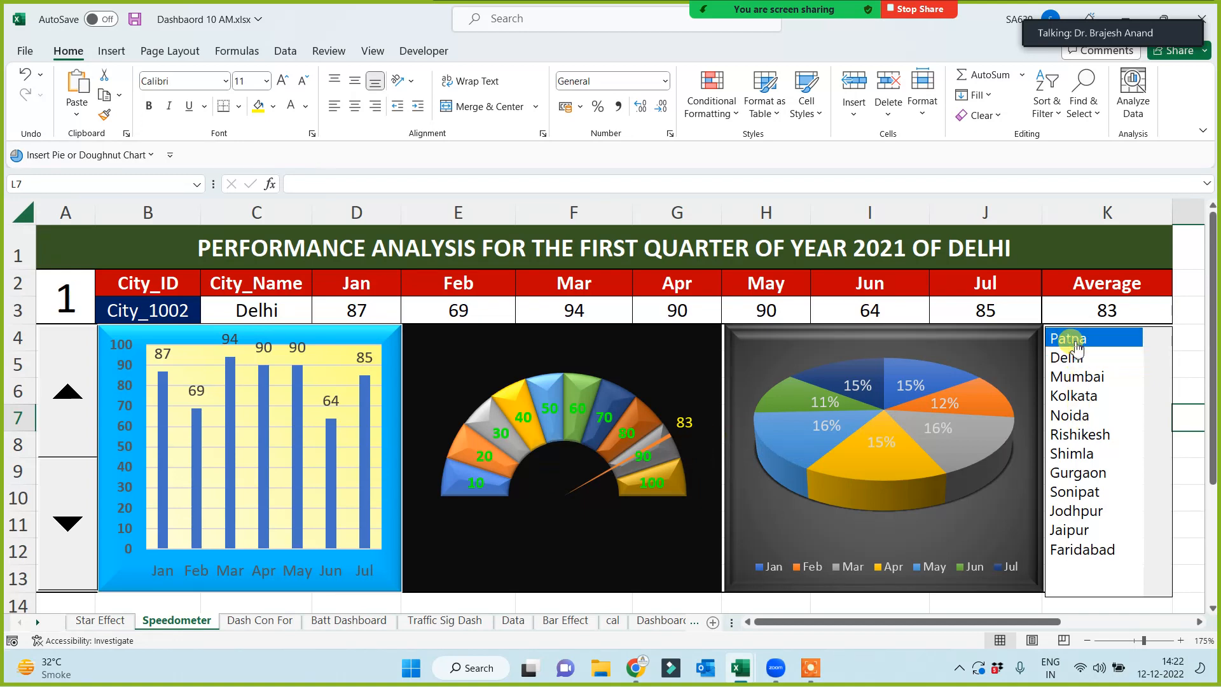
pyautogui.click(1072, 398)
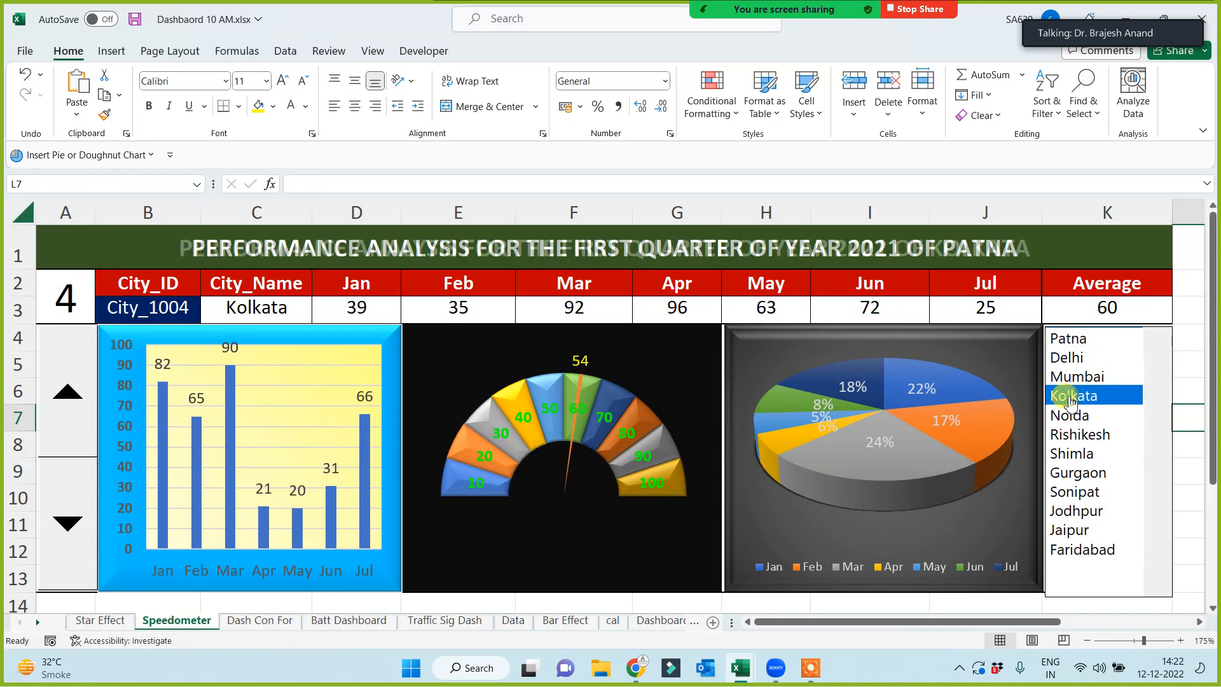
pyautogui.click(1072, 436)
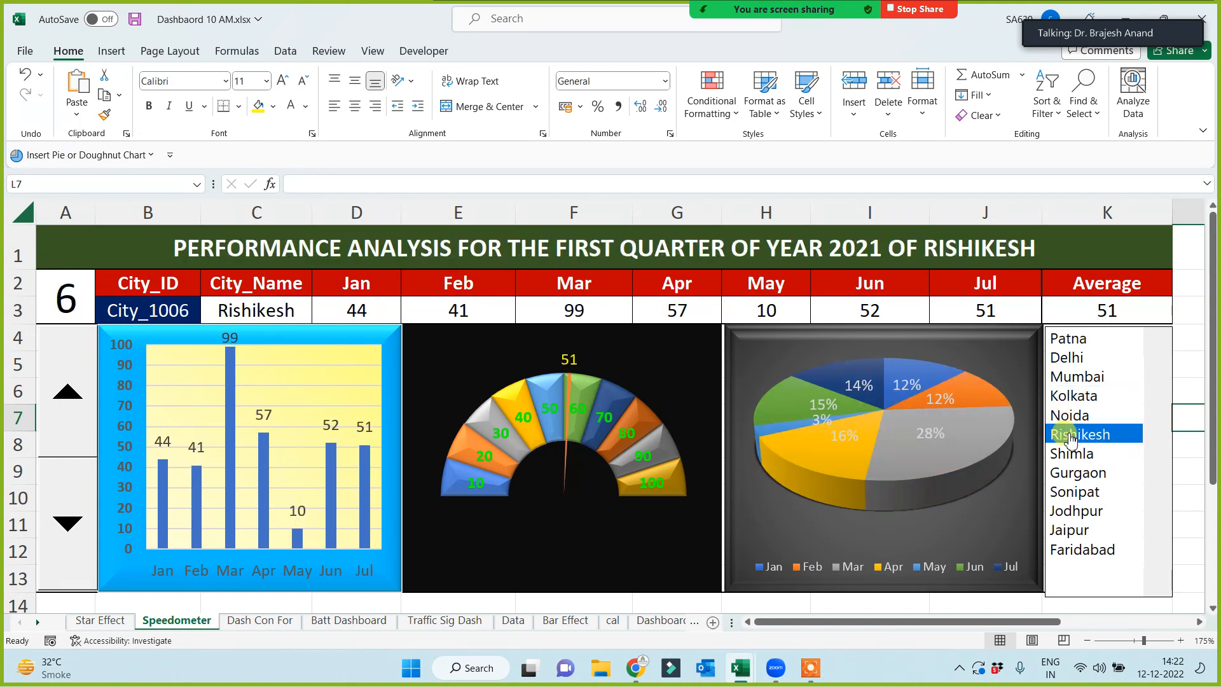
pyautogui.click(1072, 473)
pyautogui.click(1075, 456)
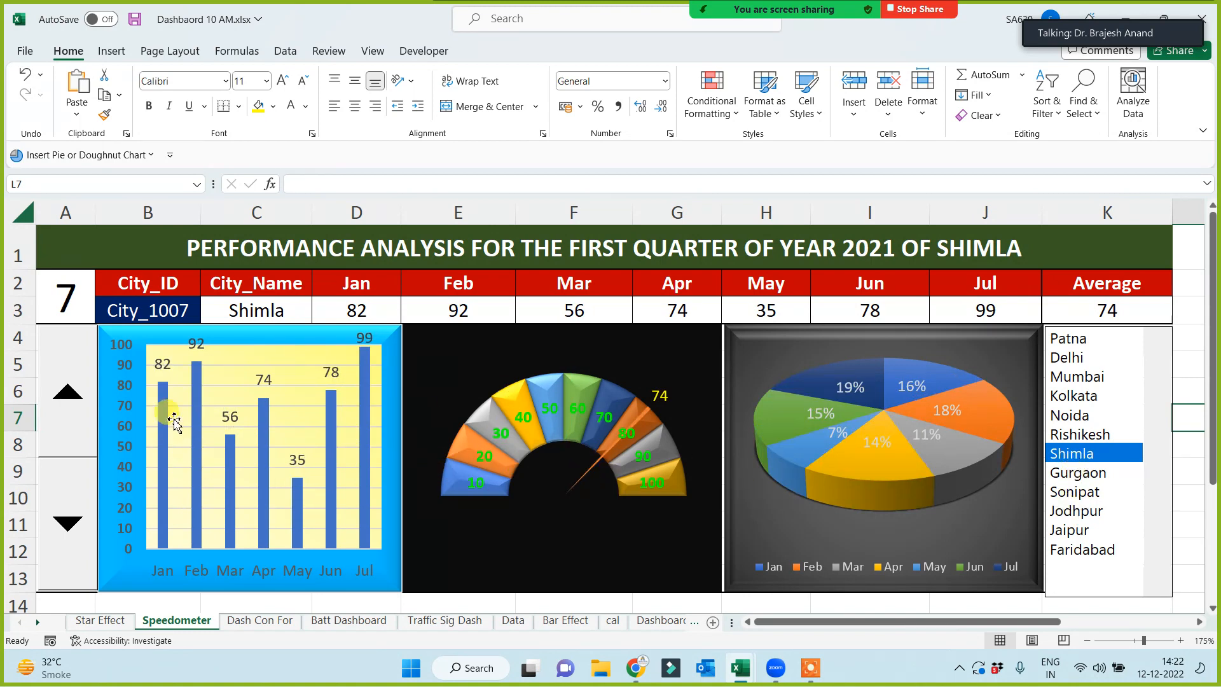
pyautogui.click(1125, 394)
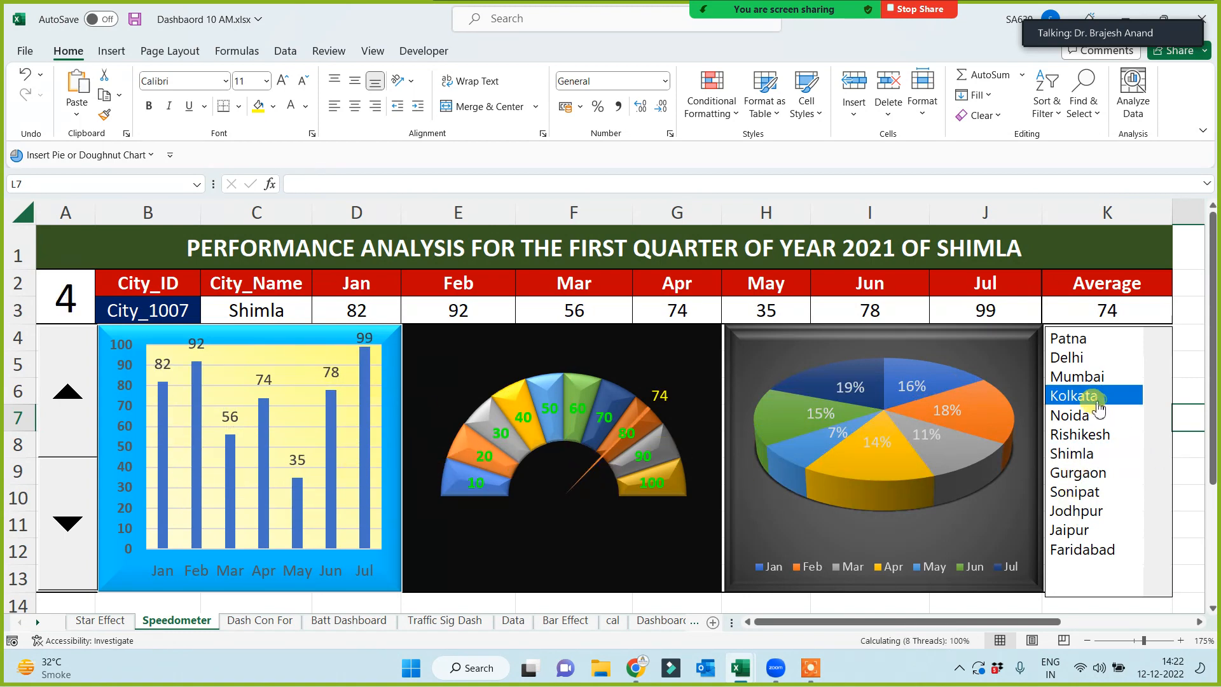
pyautogui.click(1081, 357)
pyautogui.click(1096, 438)
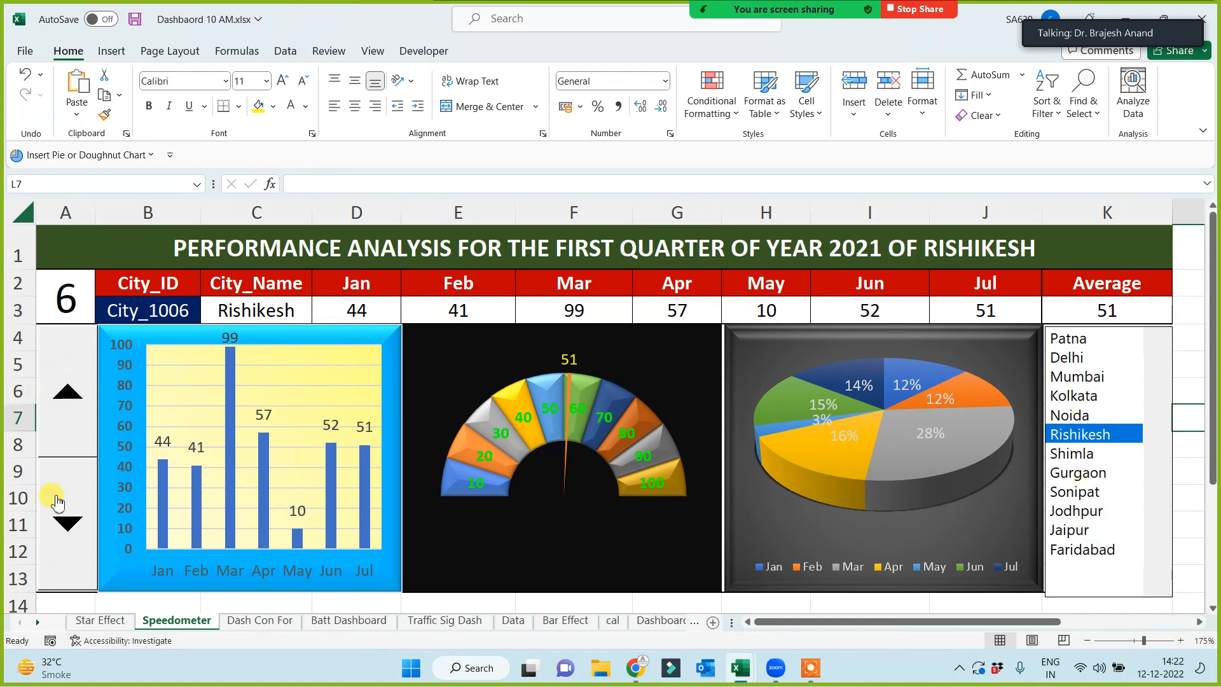
# - Step the spin button through Shimla and Gurgaon to Sonipat (City_1009, index 9)
pyautogui.click(70, 398)
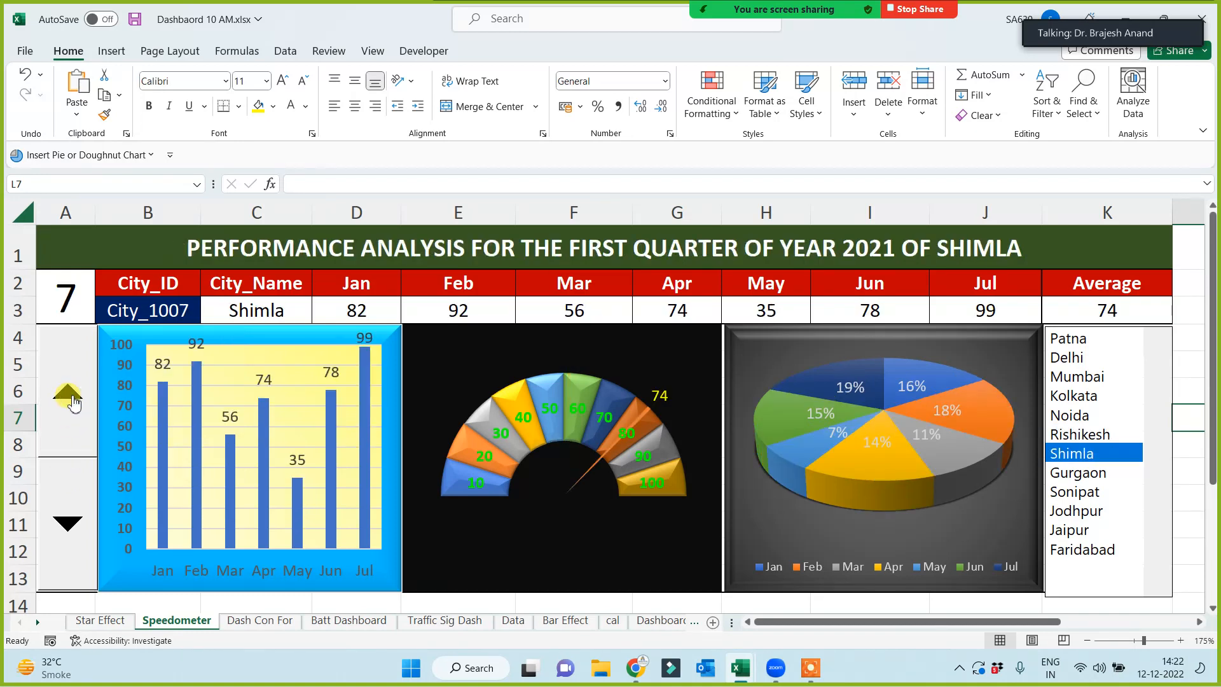
pyautogui.click(70, 397)
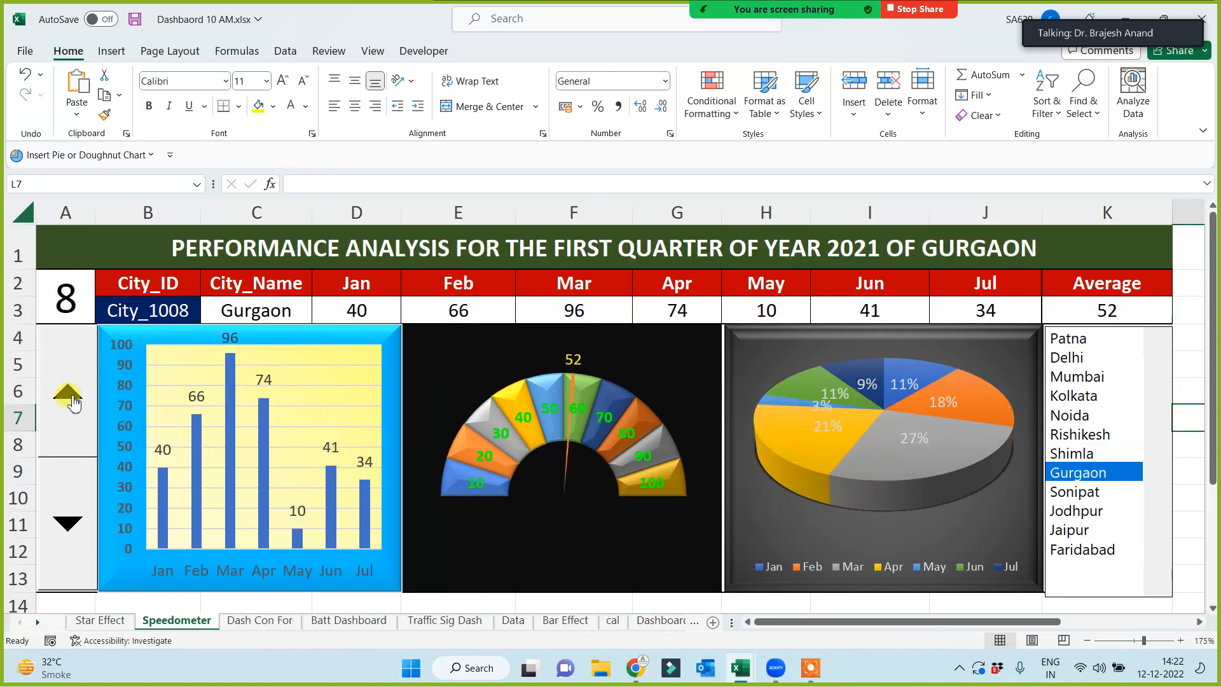
pyautogui.click(72, 415)
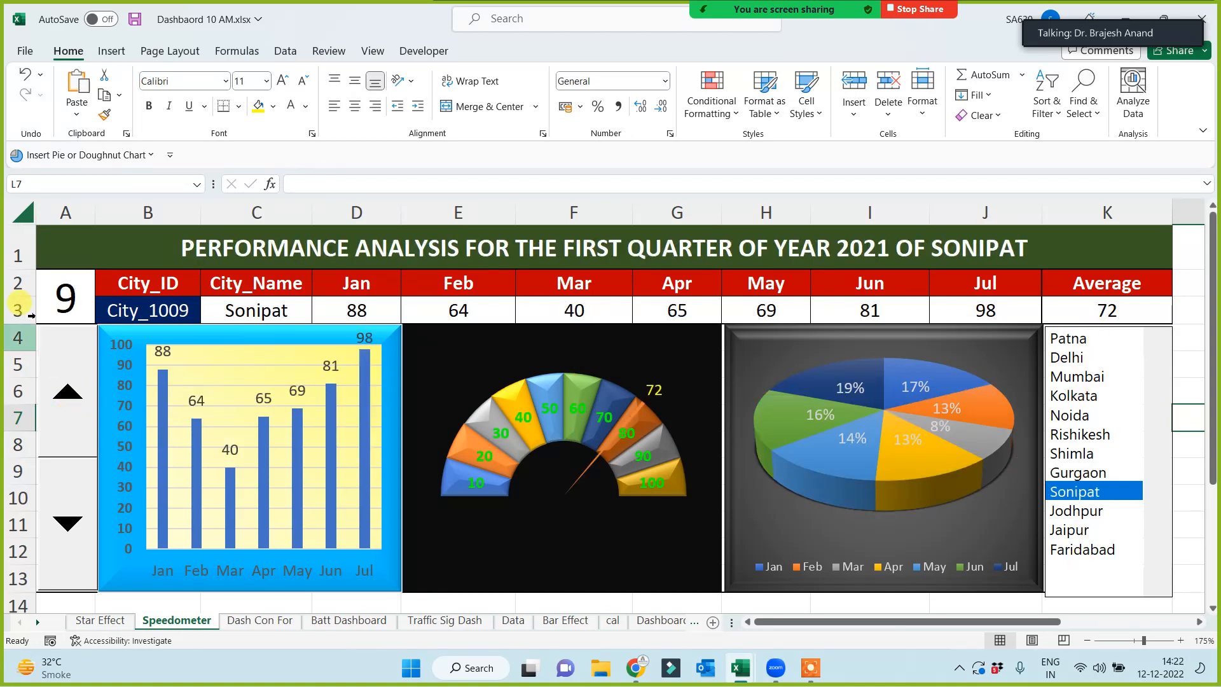
# - Enter index 1, then 5, in A2 to show Patna and then Noida on the dashboard
pyautogui.click(49, 299)
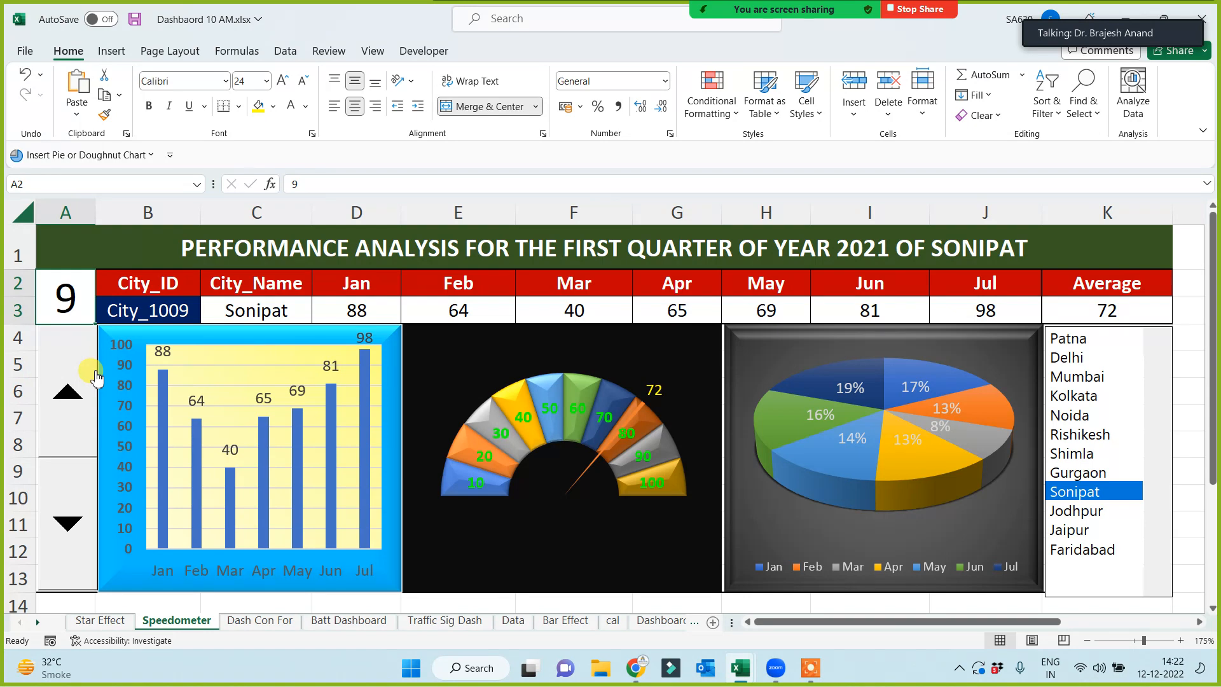
pyautogui.write('1')
pyautogui.click(163, 253)
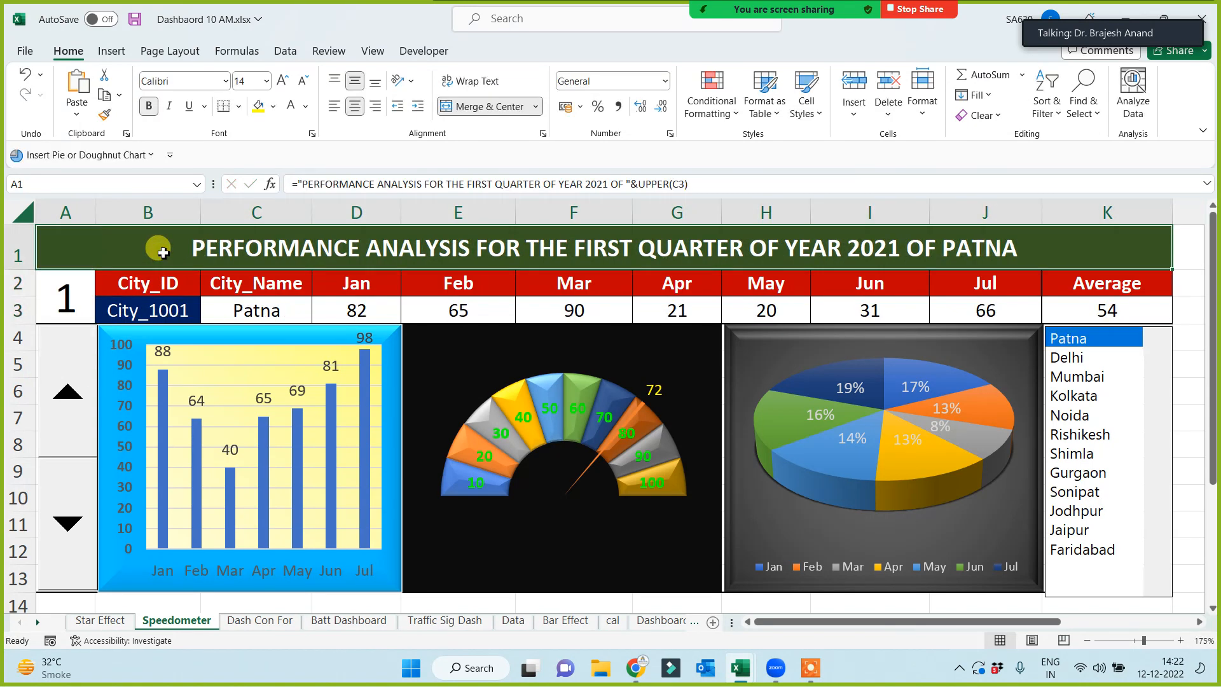
pyautogui.click(66, 304)
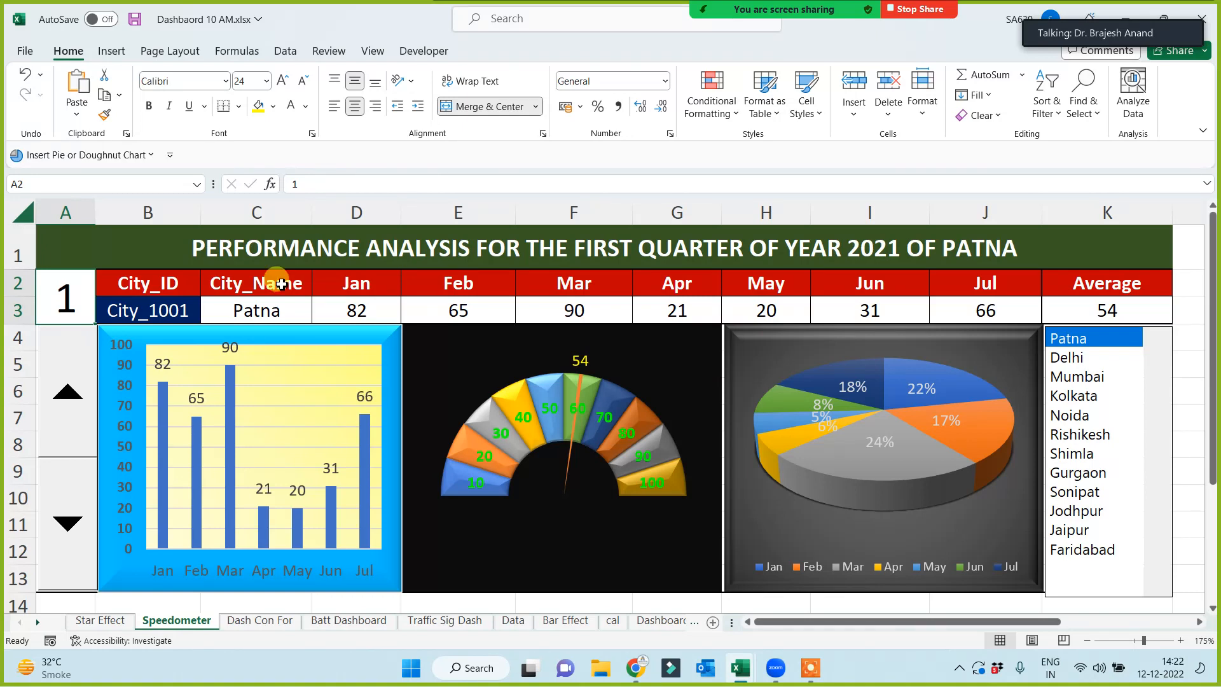
pyautogui.write('5')
pyautogui.click(204, 242)
# - Enter index 10 so the dashboard shows Jodhpur, then view the Data sheet
pyautogui.click(82, 301)
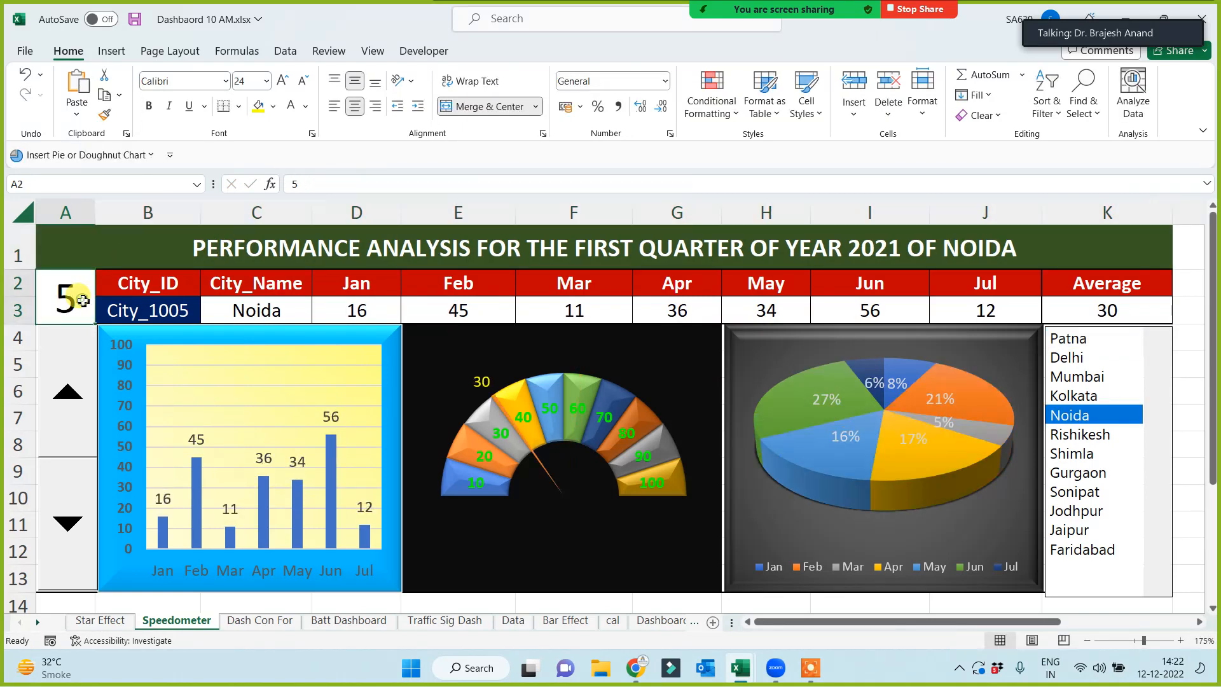
pyautogui.write('10')
pyautogui.click(180, 253)
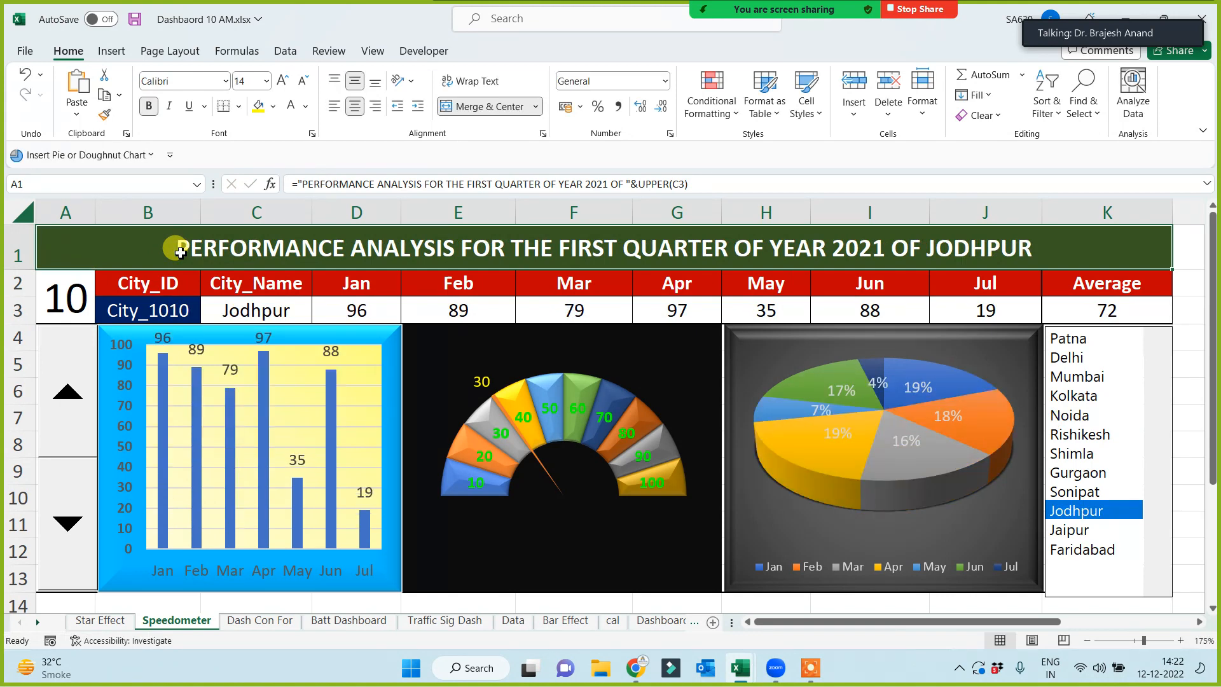
pyautogui.click(514, 621)
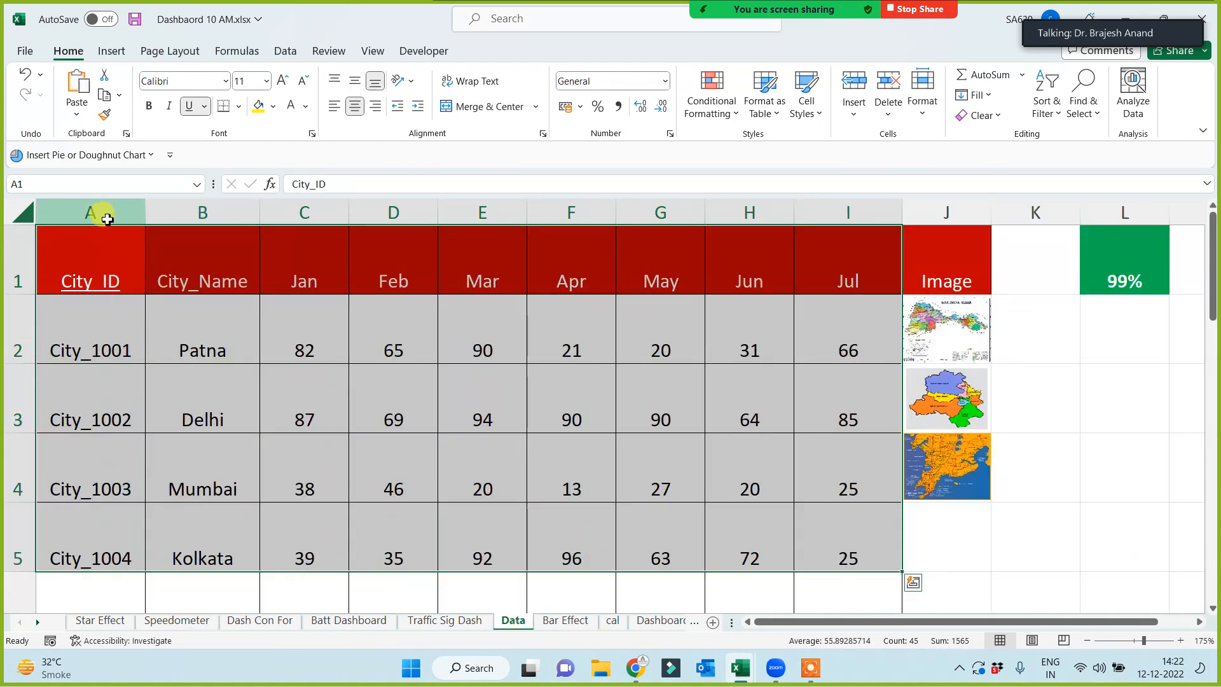
# - Select columns A–G of the data, then show Shimla, Mumbai and Noida on the Speedometer dashboard
pyautogui.moveTo(100, 212); pyautogui.dragTo(855, 245)
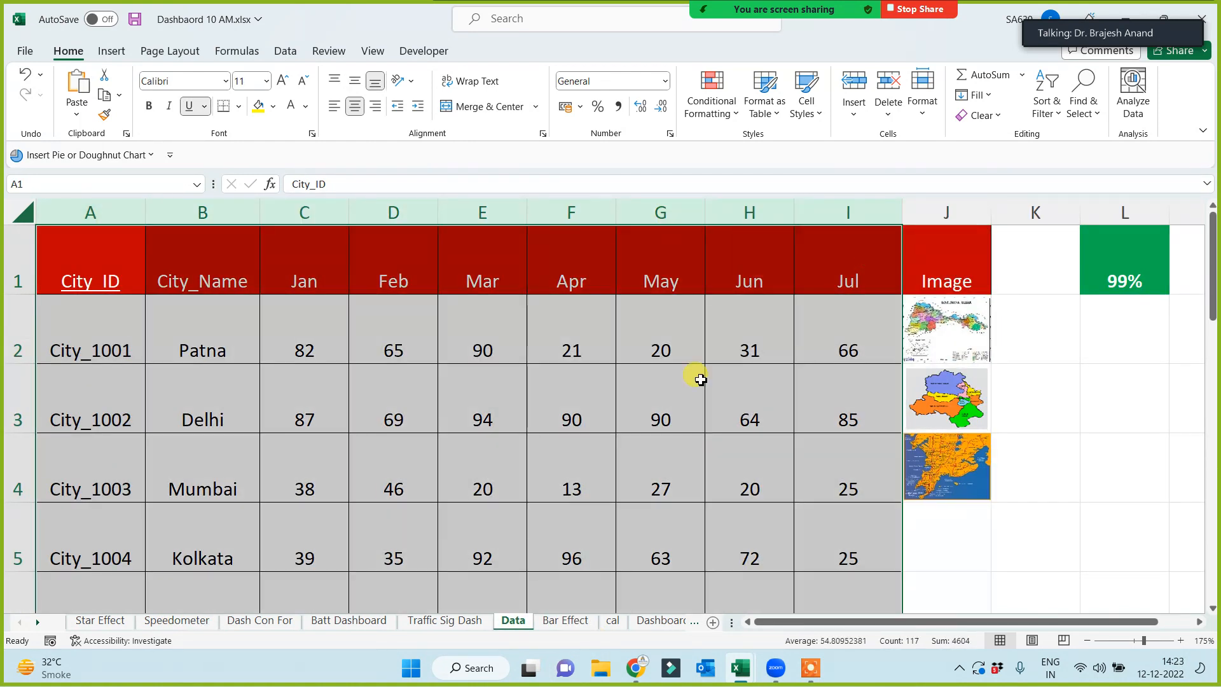
pyautogui.click(175, 620)
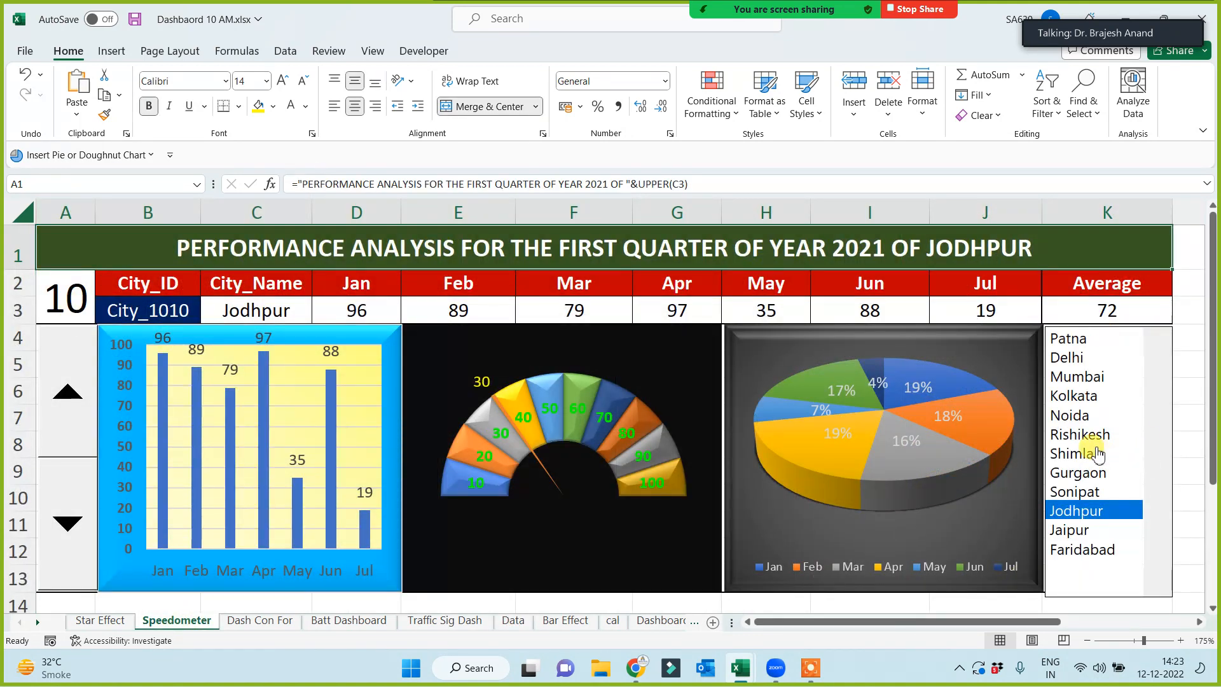
pyautogui.click(1095, 453)
pyautogui.click(1081, 377)
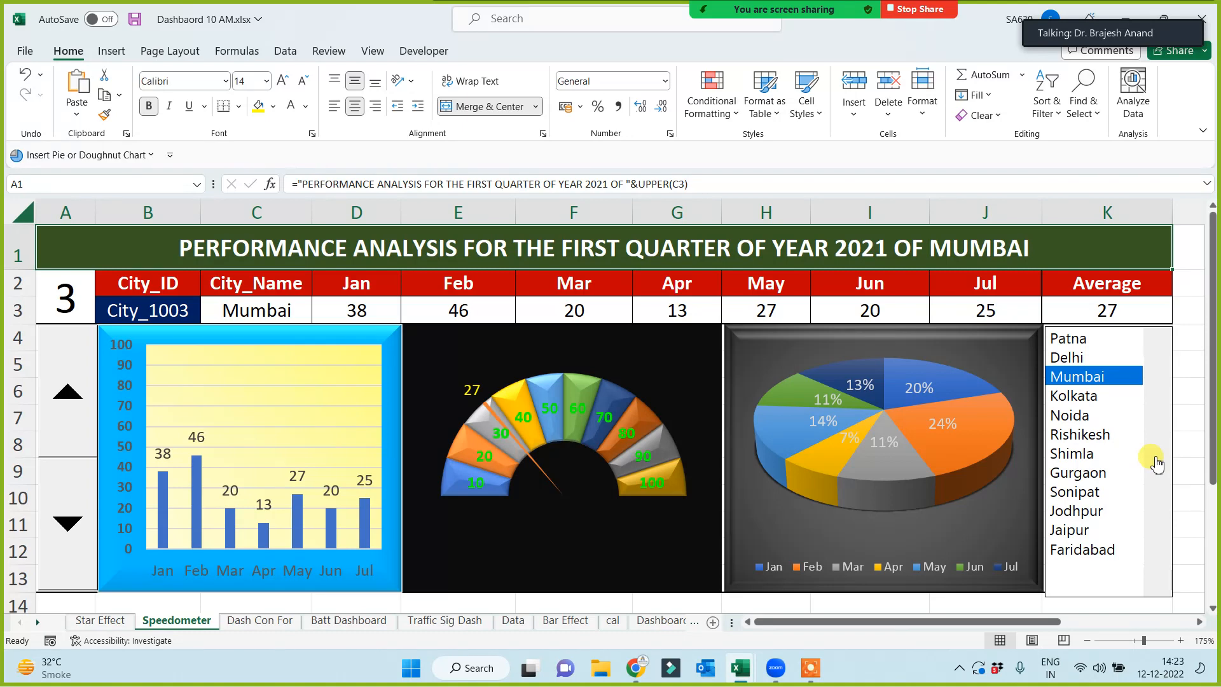
pyautogui.click(1081, 417)
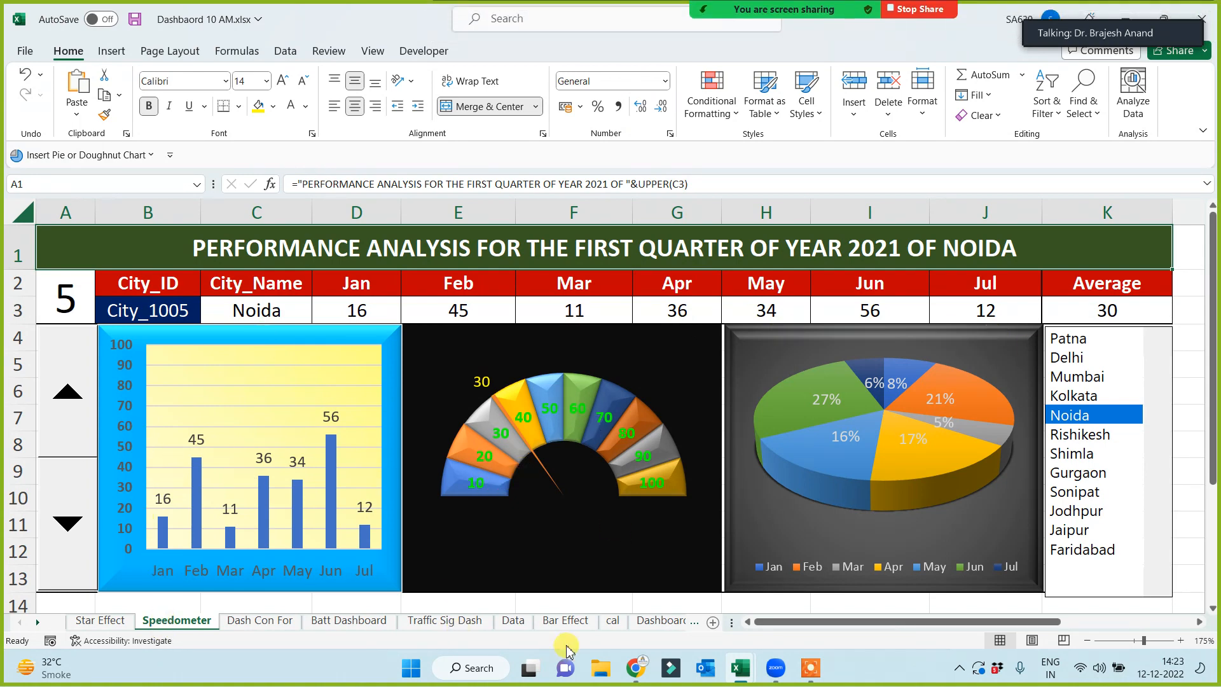
# - On the Data sheet, select Mumbai's Jun value H4 and Patna's row A2:I2
pyautogui.click(520, 626)
pyautogui.click(707, 479)
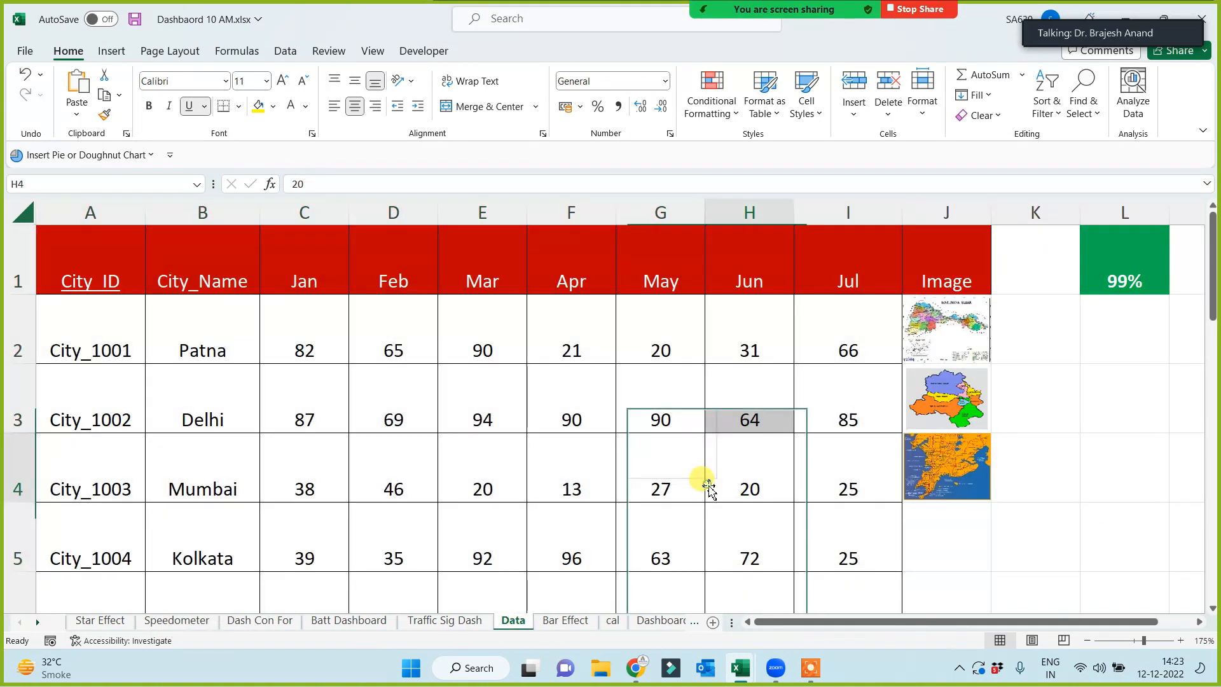
pyautogui.moveTo(109, 349); pyautogui.dragTo(818, 346)
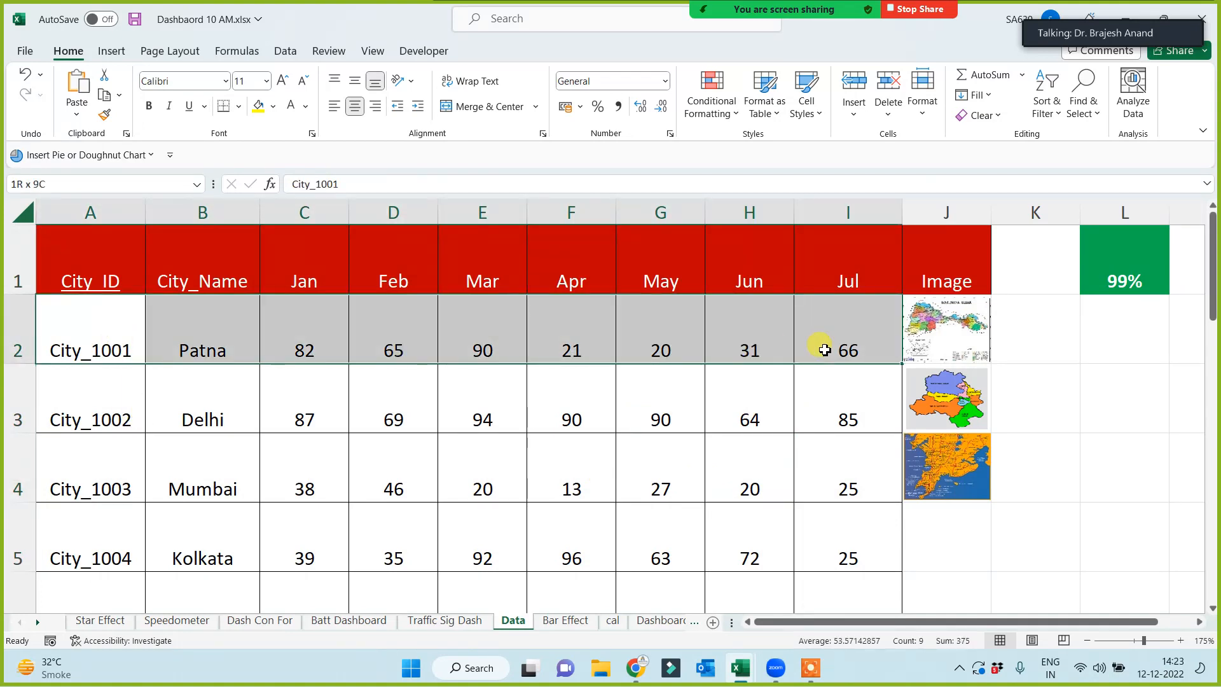
pyautogui.click(176, 620)
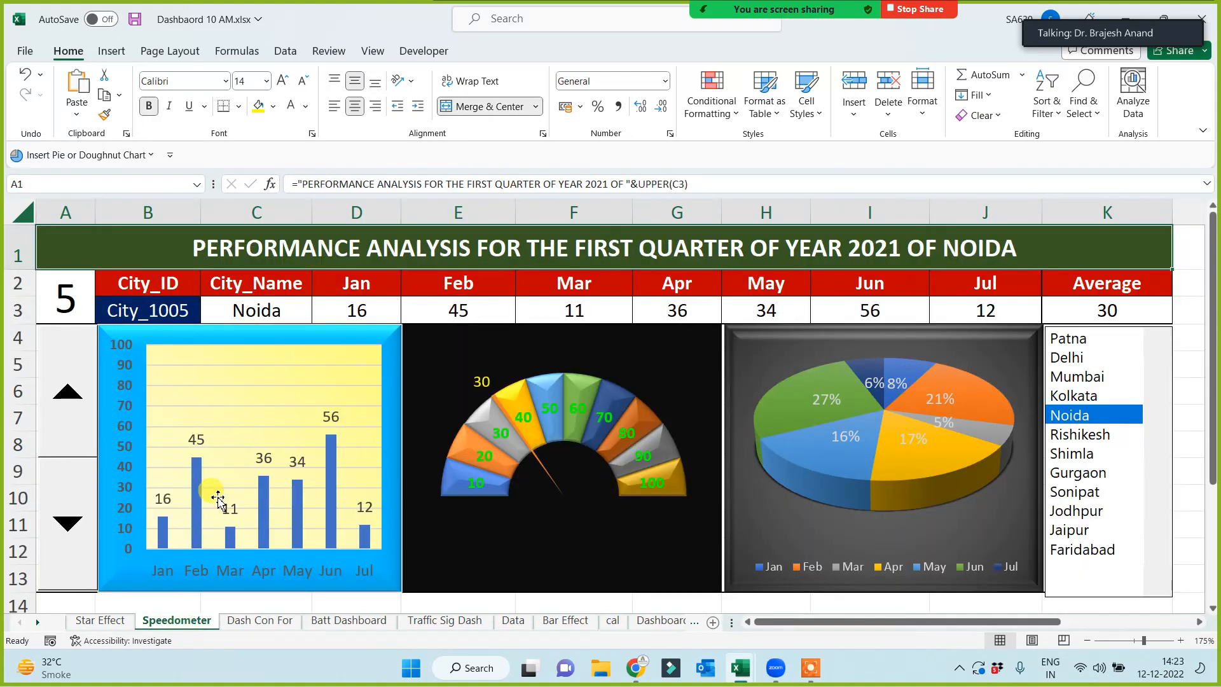
# - Cycle the Speedometer dashboard through Rishikesh, Shimla, Jodhpur, Mumbai and Patna, ending on Kolkata
pyautogui.click(1087, 434)
pyautogui.click(1081, 452)
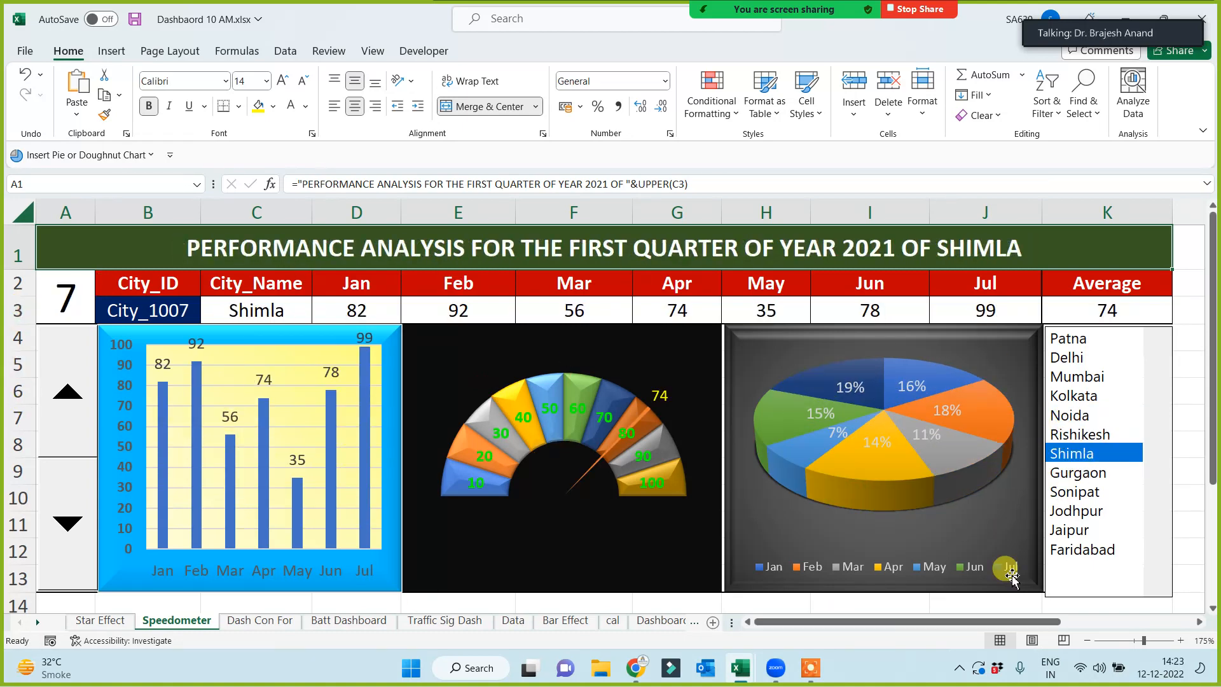
pyautogui.click(1113, 510)
pyautogui.click(1083, 377)
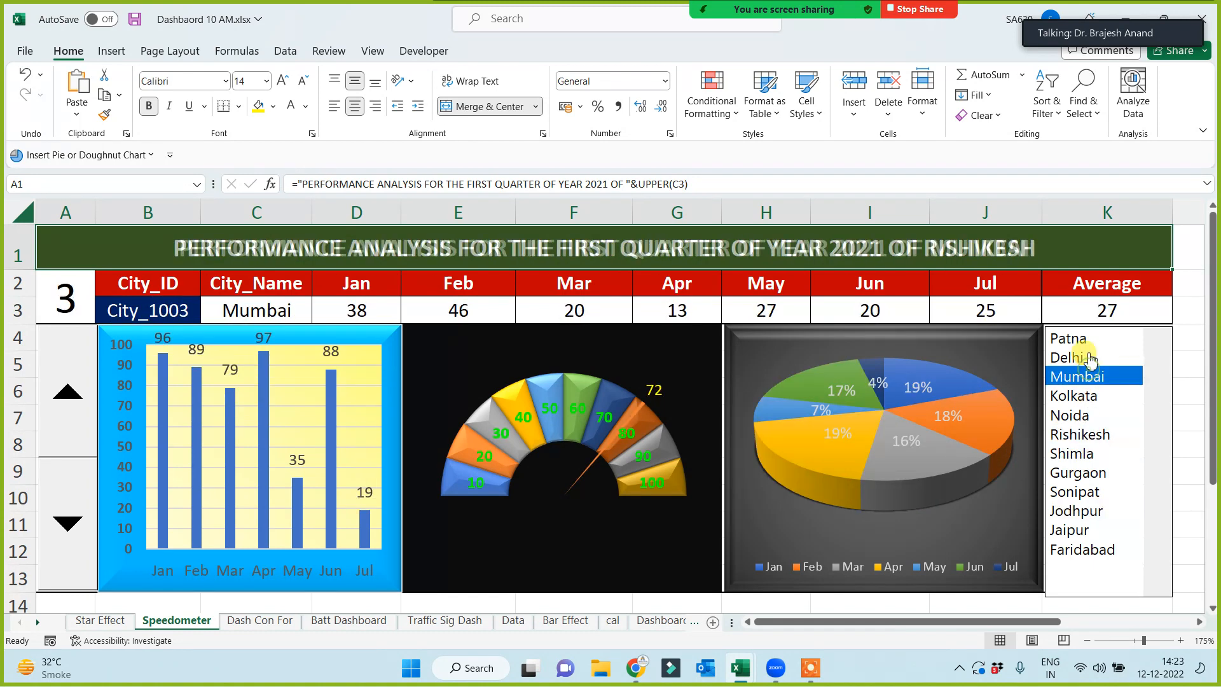
pyautogui.click(1088, 344)
pyautogui.click(1084, 399)
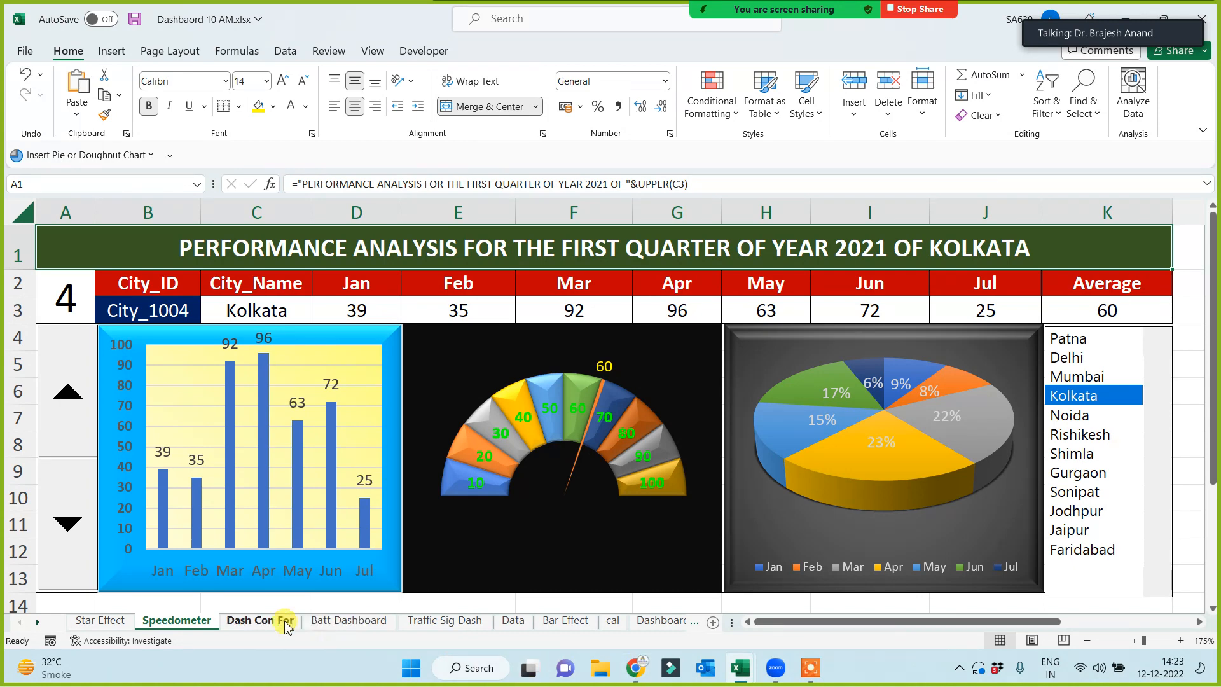
pyautogui.click(349, 620)
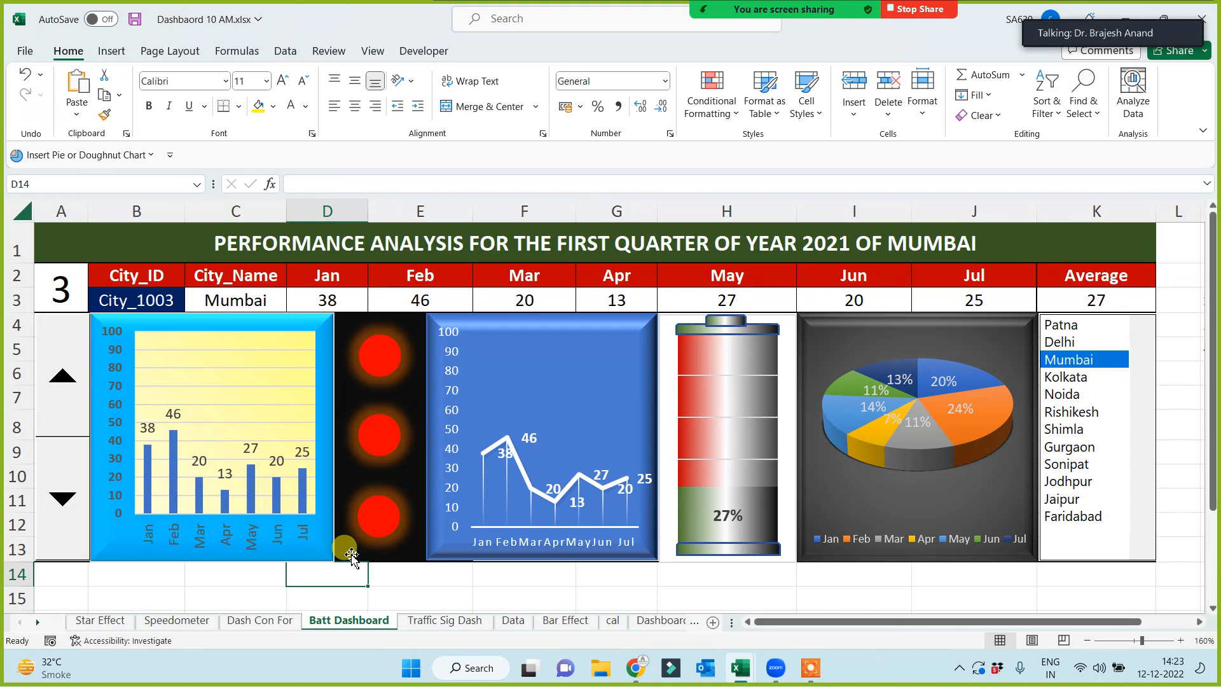
# - Show Patna, Delhi, Mumbai, Noida, Rishikesh and Shimla on the battery dashboard
pyautogui.click(1075, 327)
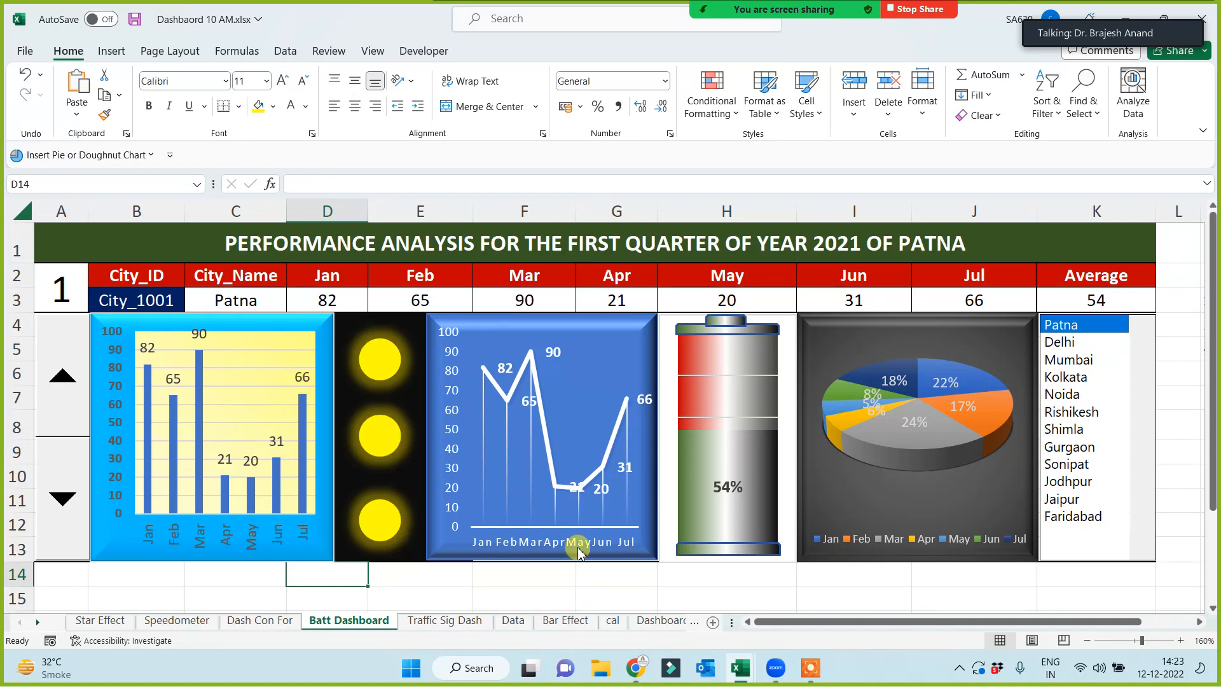
pyautogui.click(1059, 344)
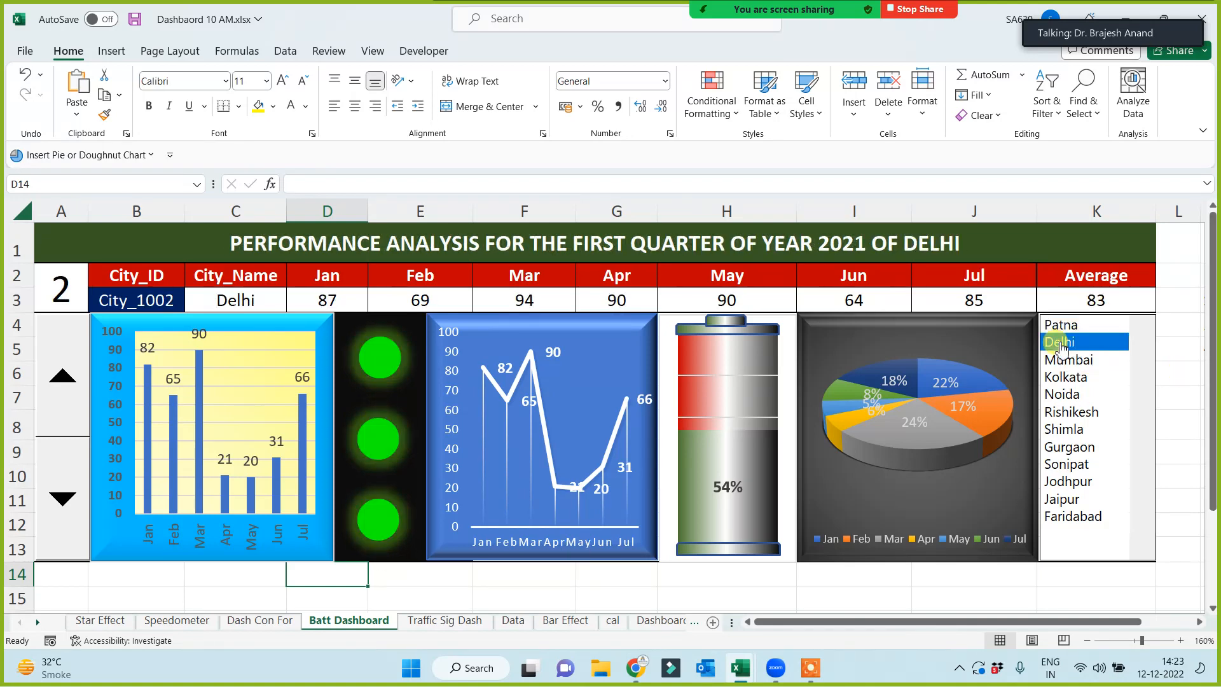
pyautogui.click(1066, 360)
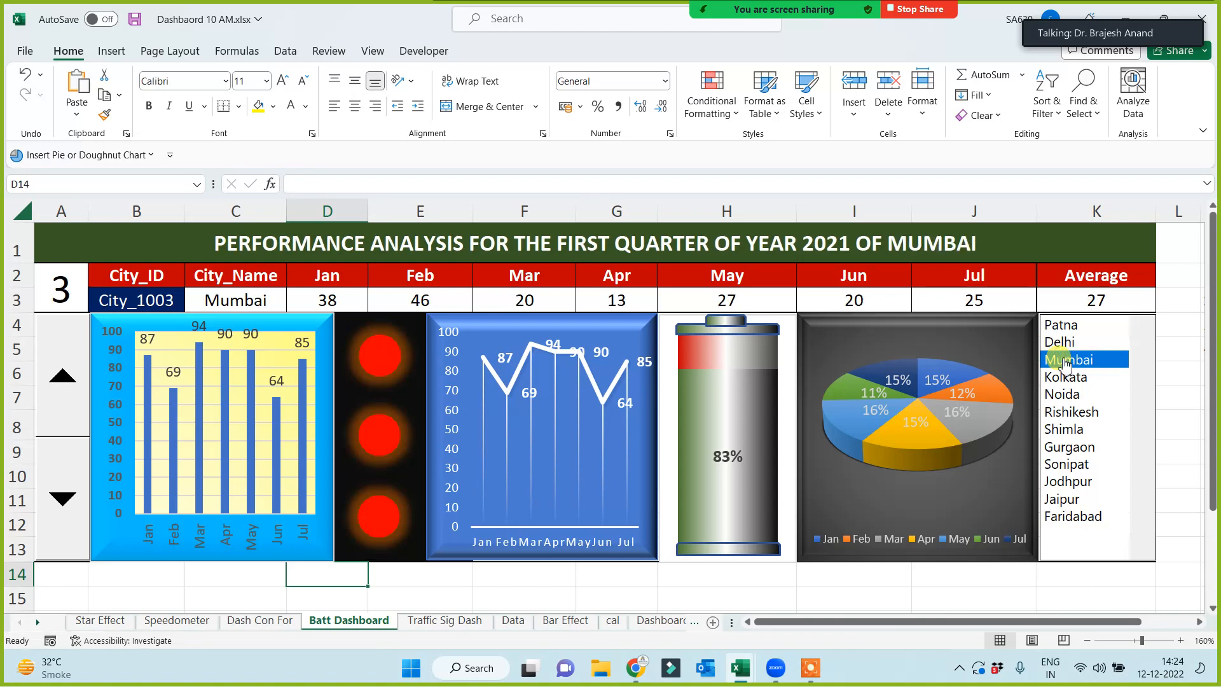
pyautogui.click(1062, 394)
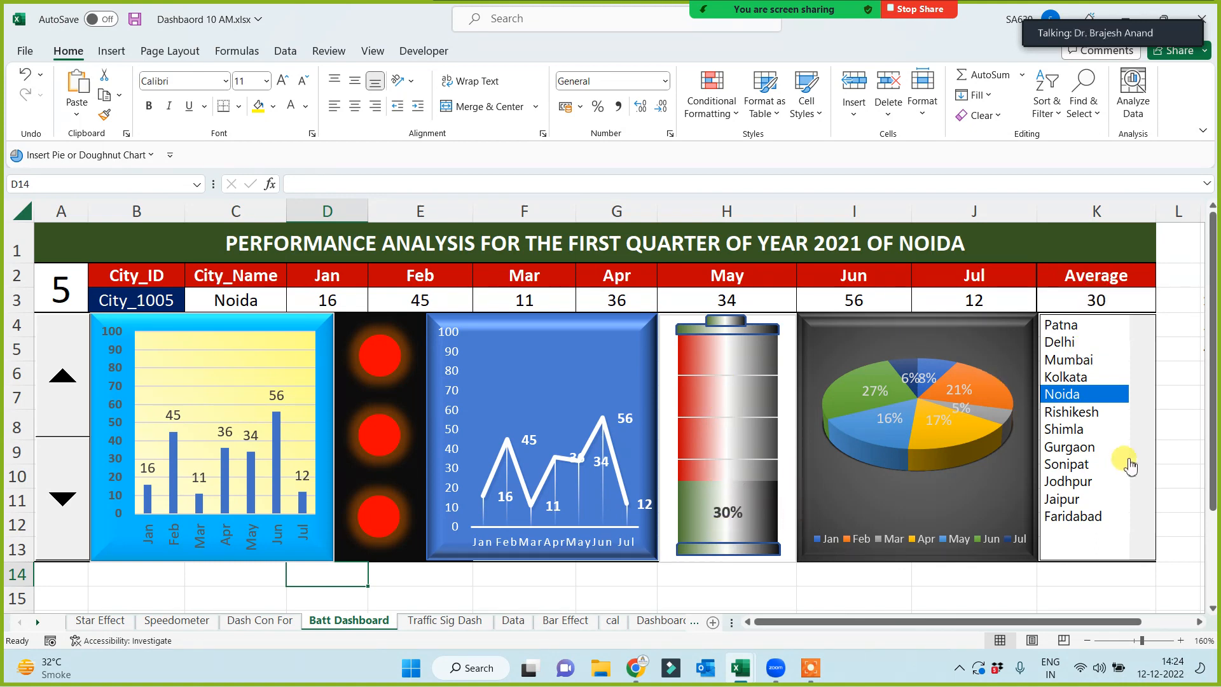
pyautogui.click(1075, 414)
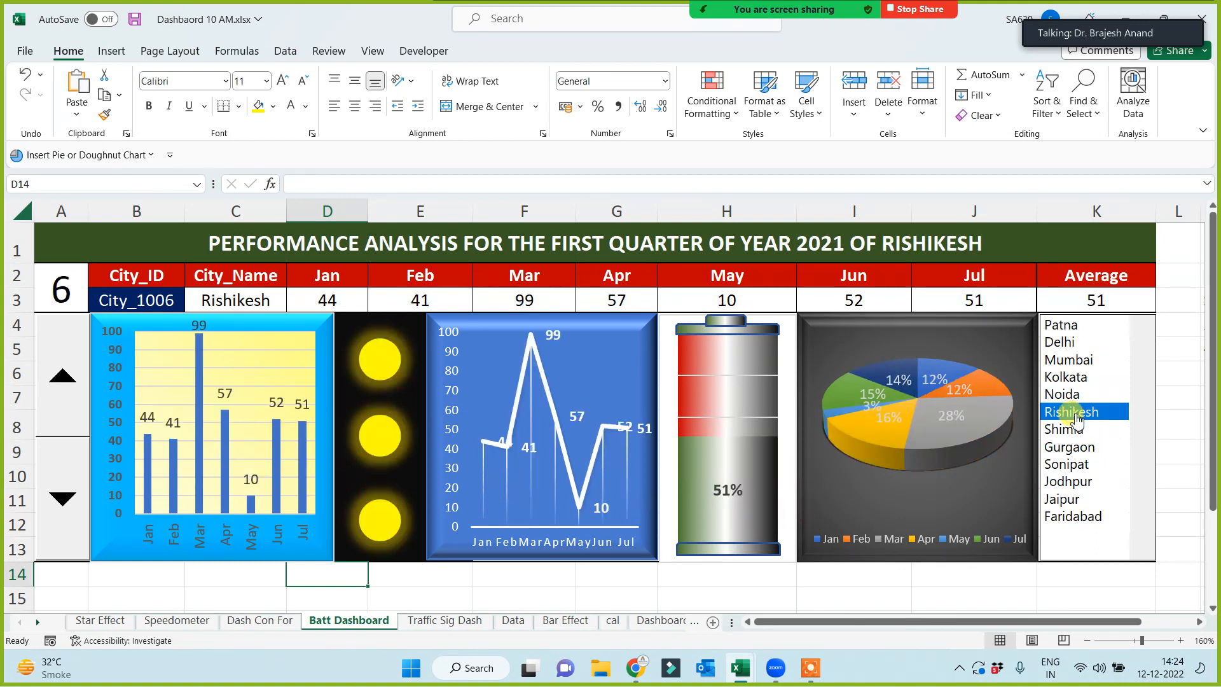
pyautogui.click(1066, 430)
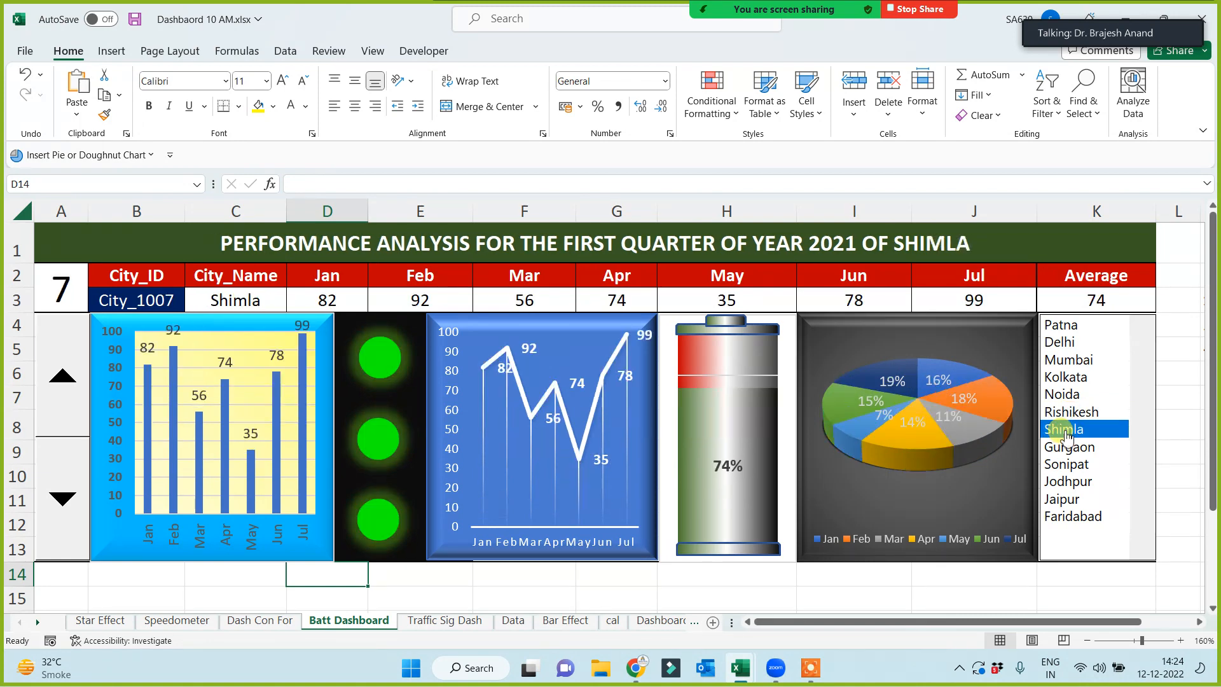
# - Continue through Gurgaon, Sonipat and Rishikesh, settle on Kolkata, and select cell H14
pyautogui.click(1063, 448)
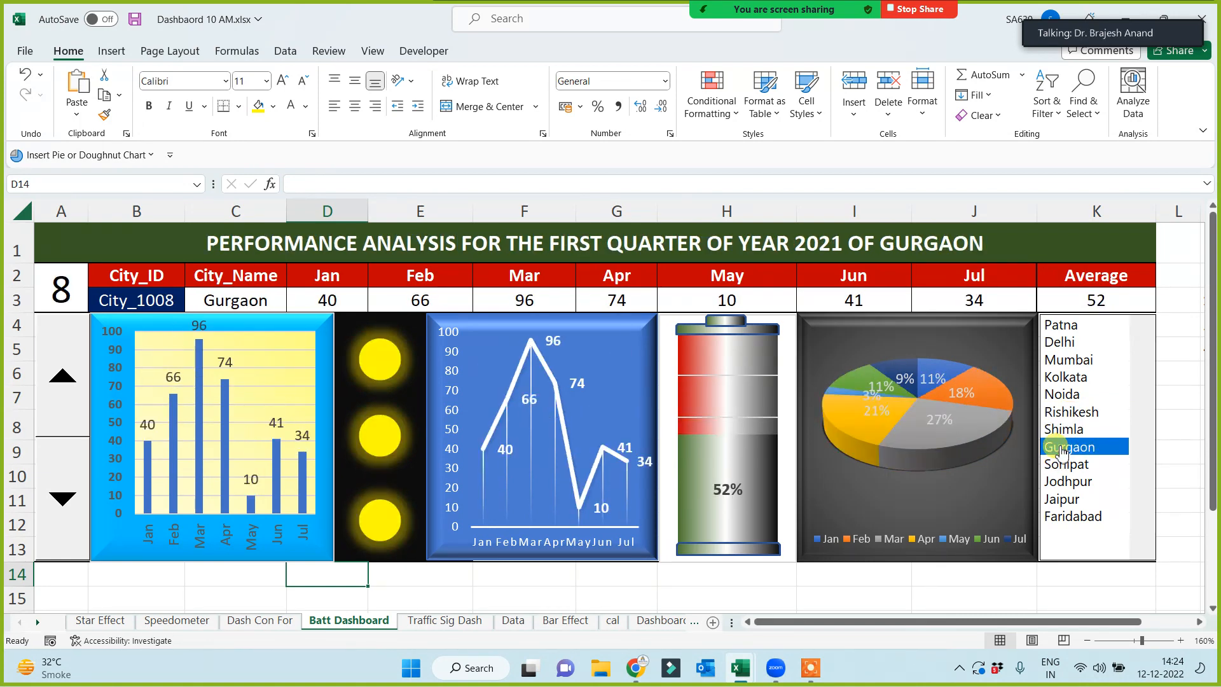
pyautogui.click(1065, 470)
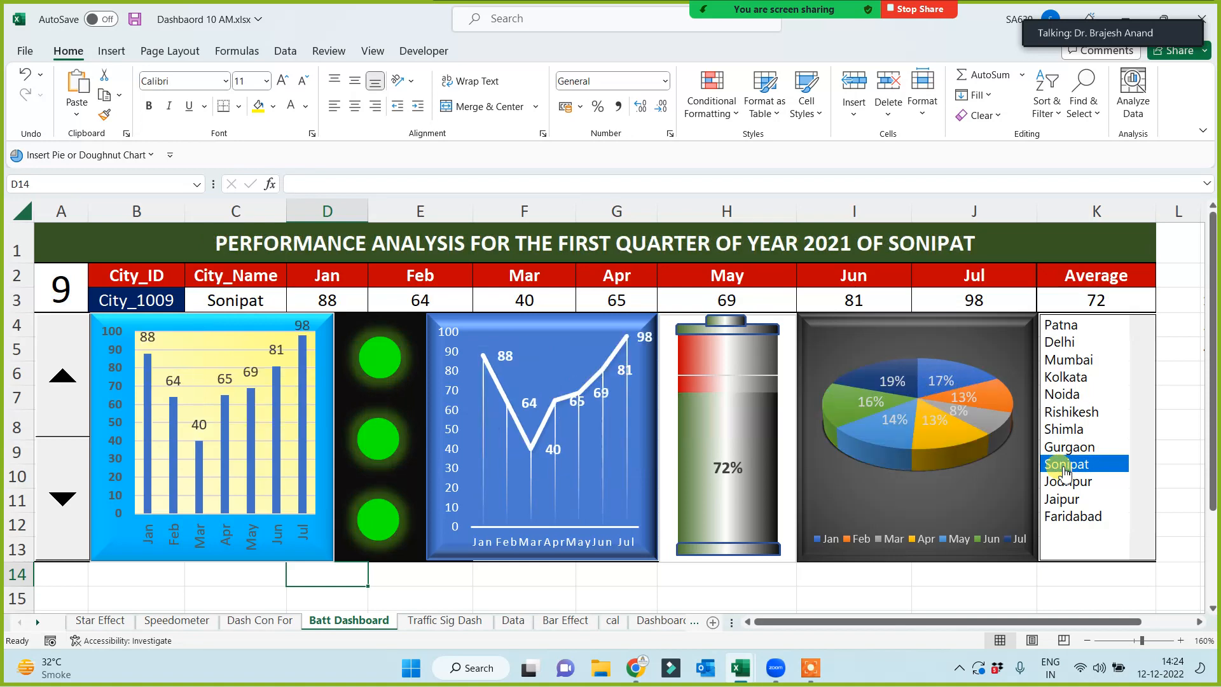
pyautogui.click(1050, 412)
pyautogui.click(1053, 377)
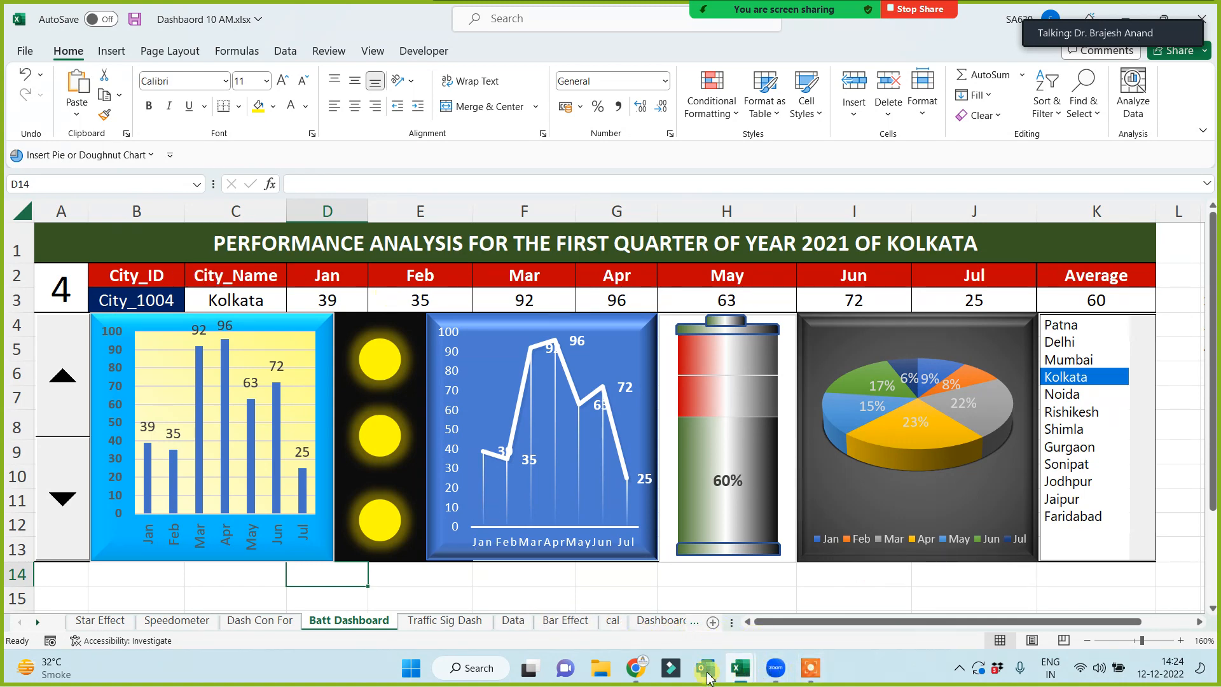
pyautogui.click(706, 583)
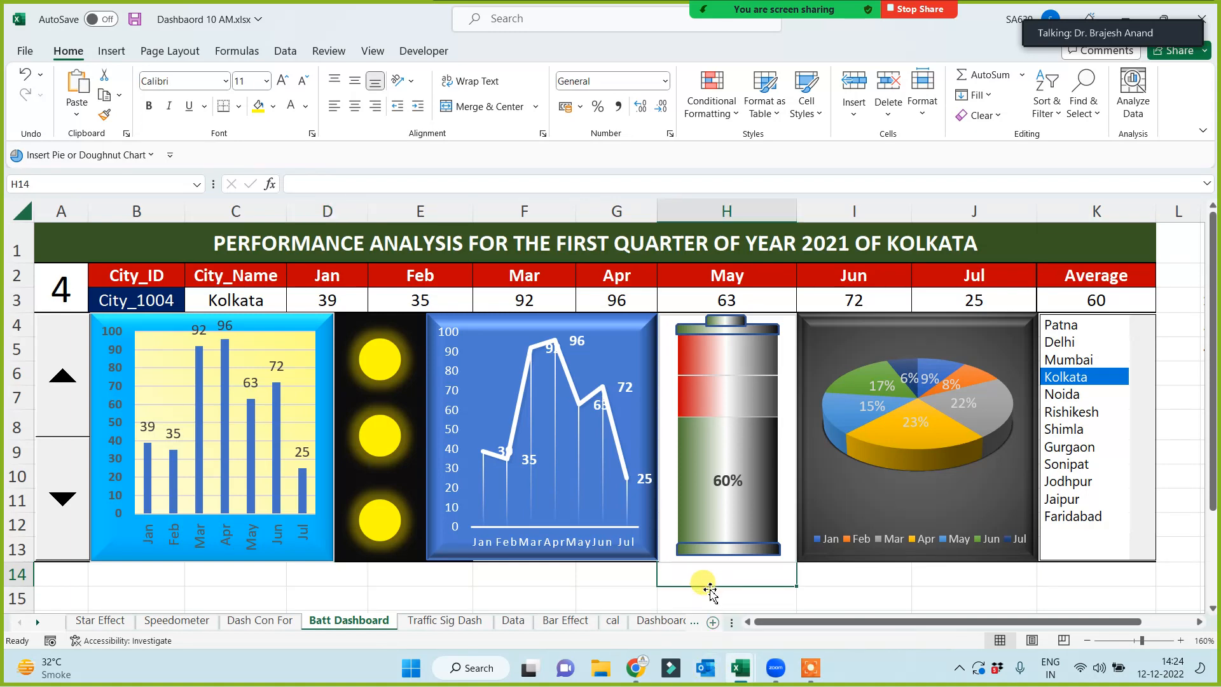
pyautogui.click(514, 620)
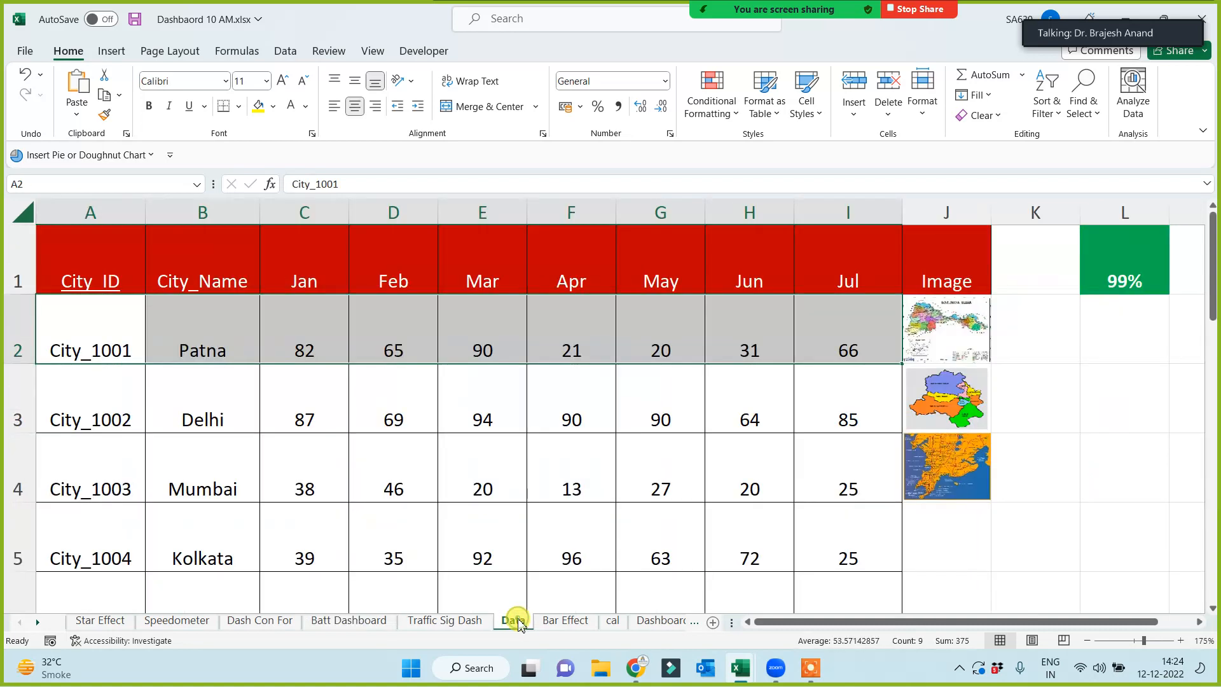
# - Select the city table A1:H5 on the Data sheet, then go to the Dash Con For dashboard
pyautogui.moveTo(95, 256); pyautogui.dragTo(820, 552)
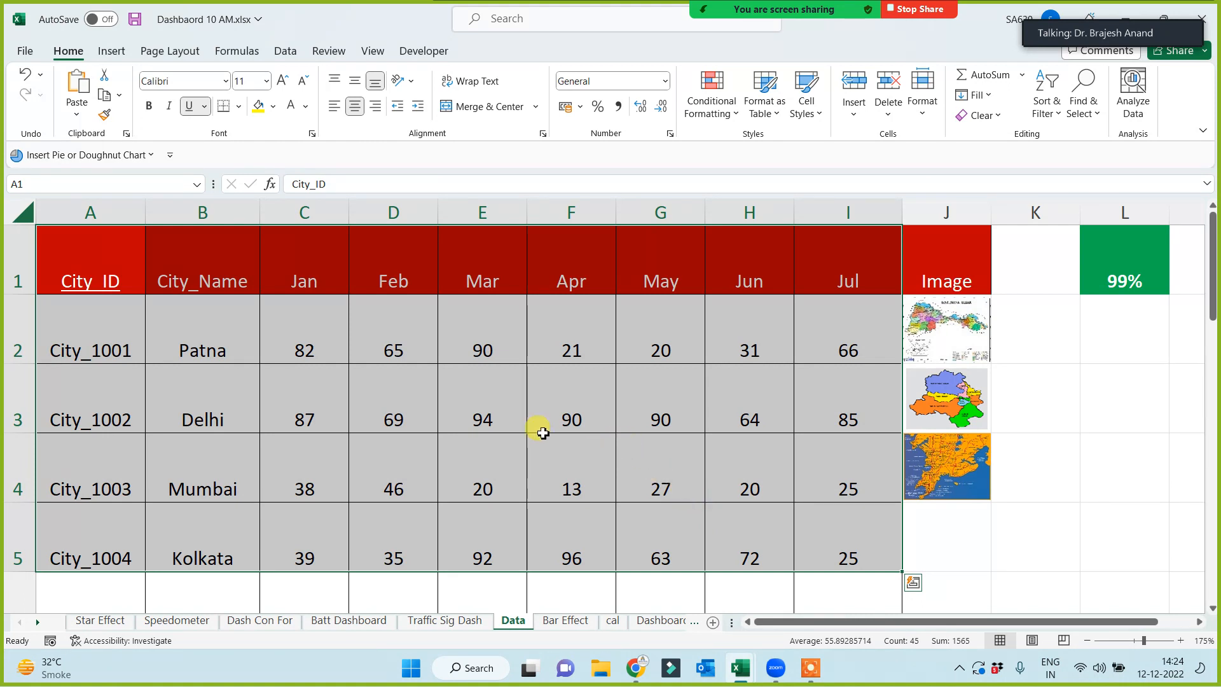
pyautogui.click(176, 620)
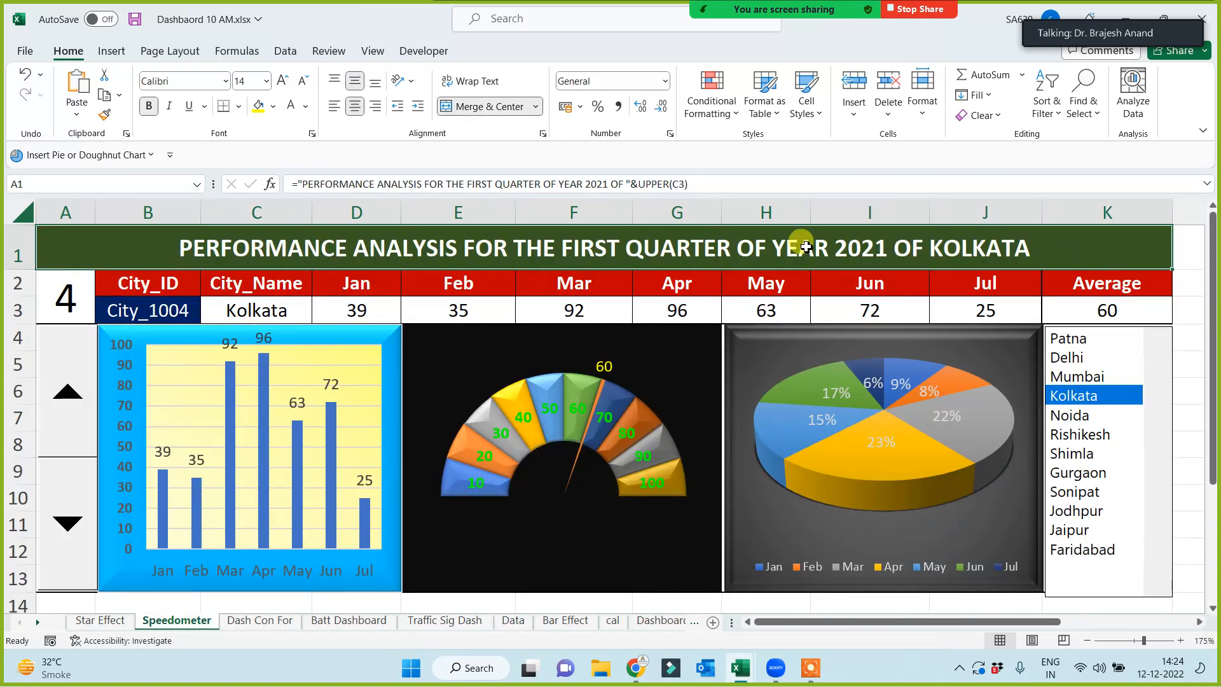
pyautogui.click(243, 622)
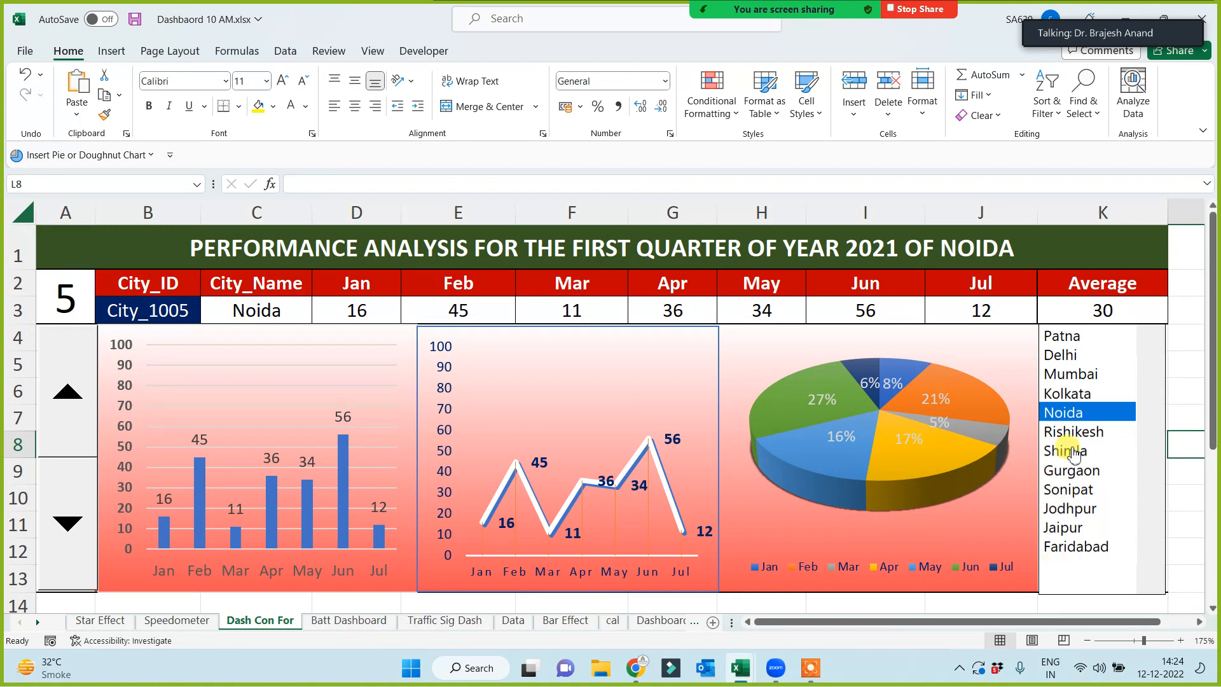
# - Switch the Dash Con For city list through Delhi and settle on Kolkata
pyautogui.click(1074, 453)
pyautogui.click(1078, 374)
pyautogui.click(1083, 353)
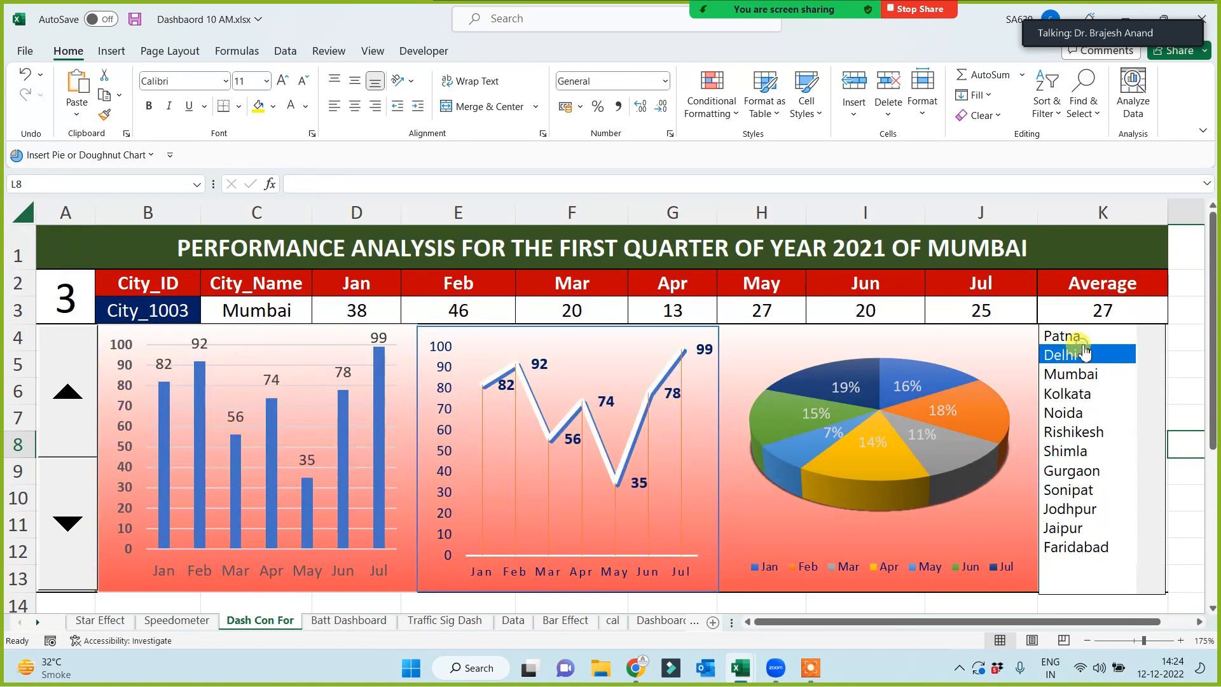
pyautogui.click(1067, 394)
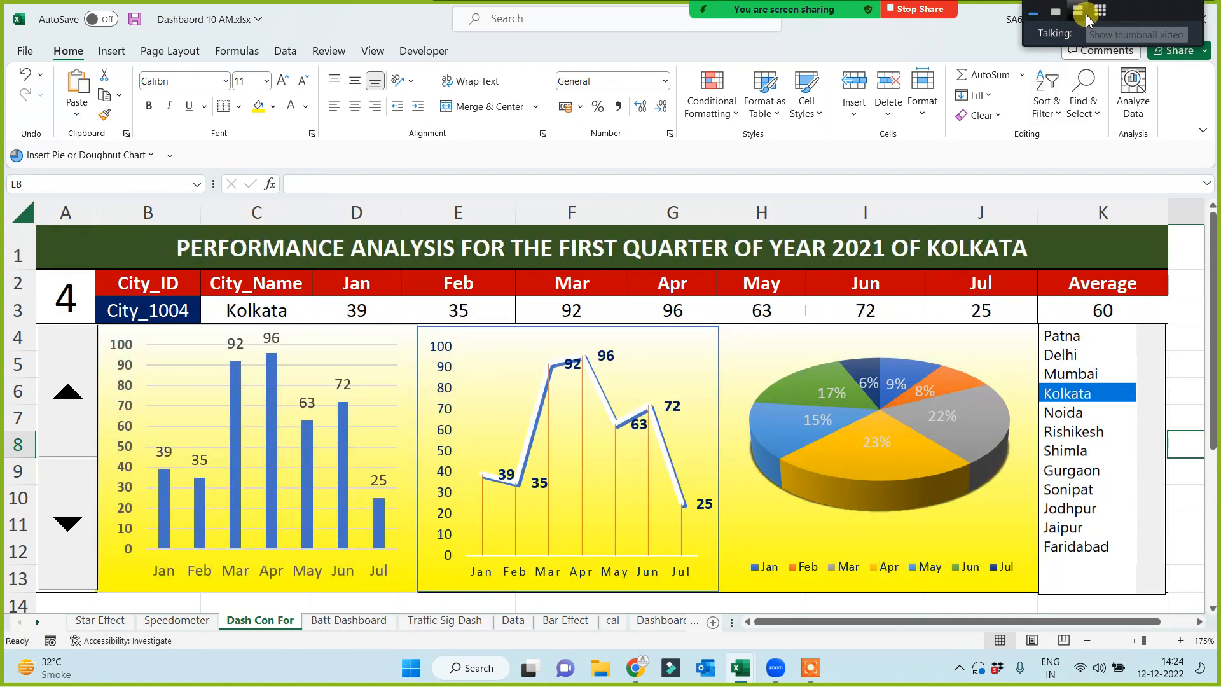
pyautogui.click(1088, 19)
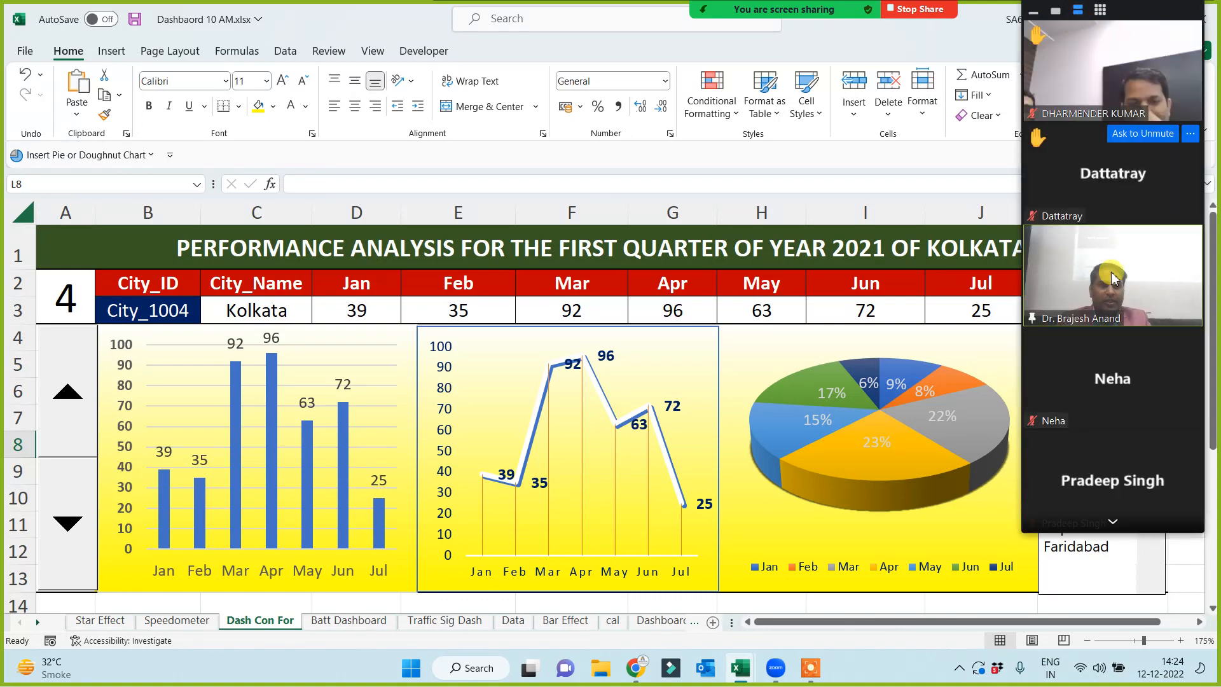
# - Switch to the Book5 workbook using its Excel taskbar preview
pyautogui.moveTo(1126, 90)
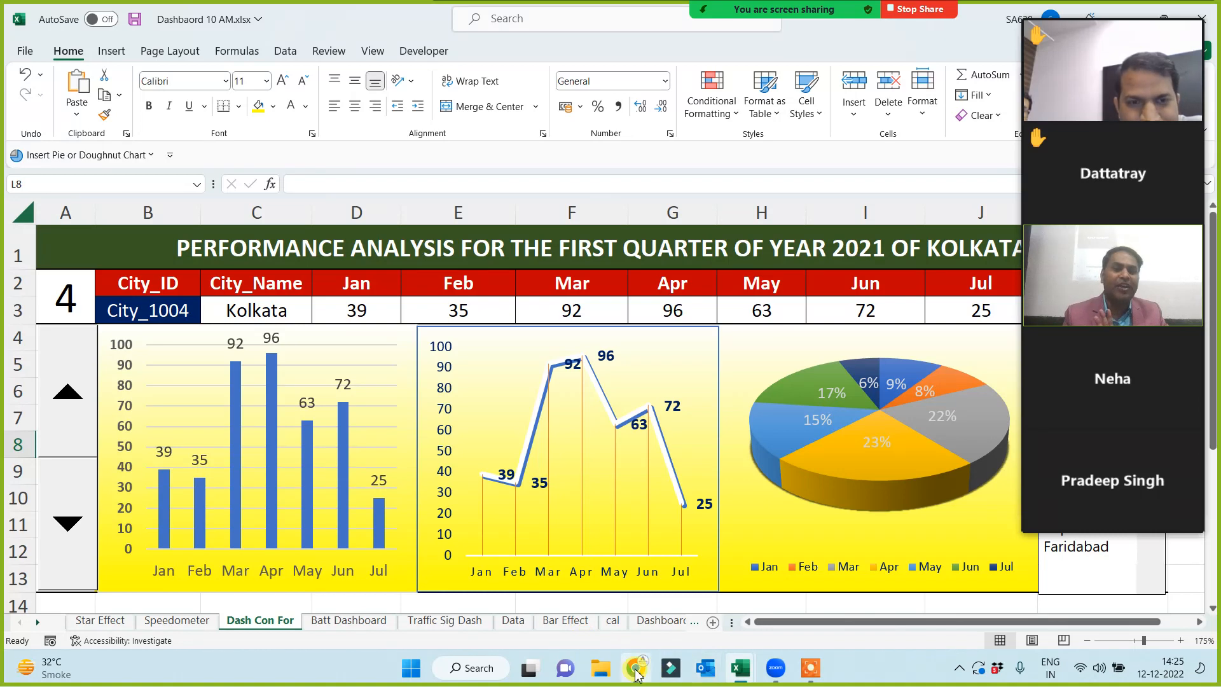
pyautogui.moveTo(751, 675)
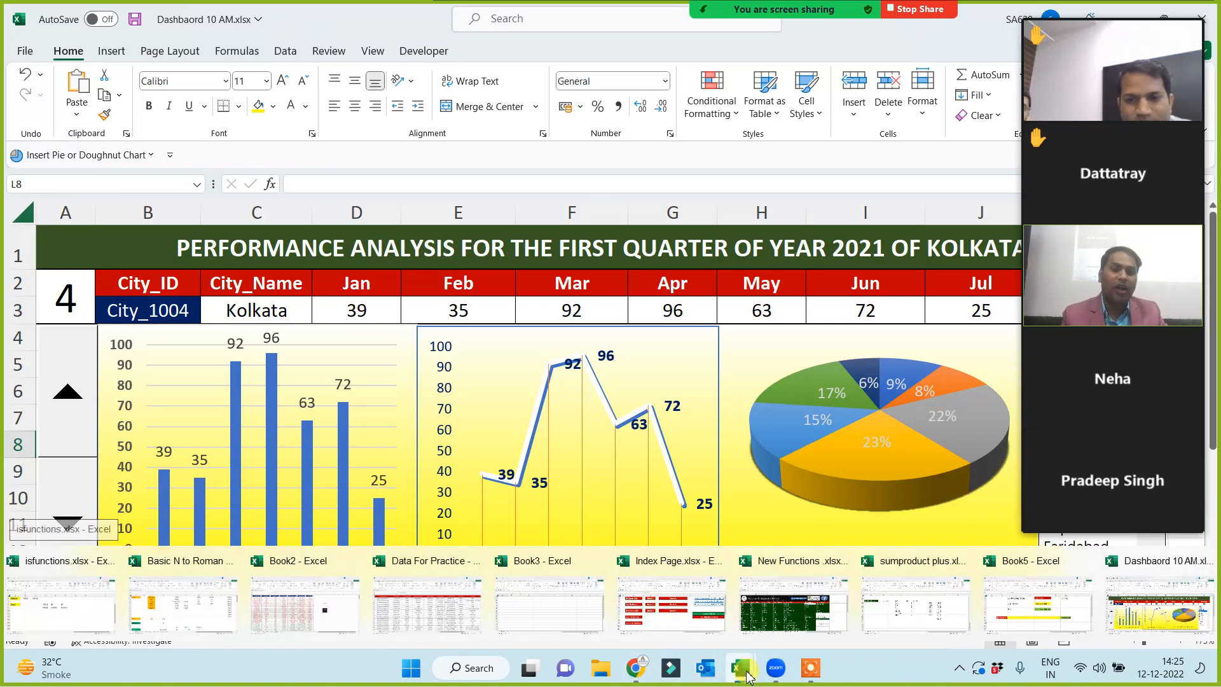
pyautogui.click(1054, 618)
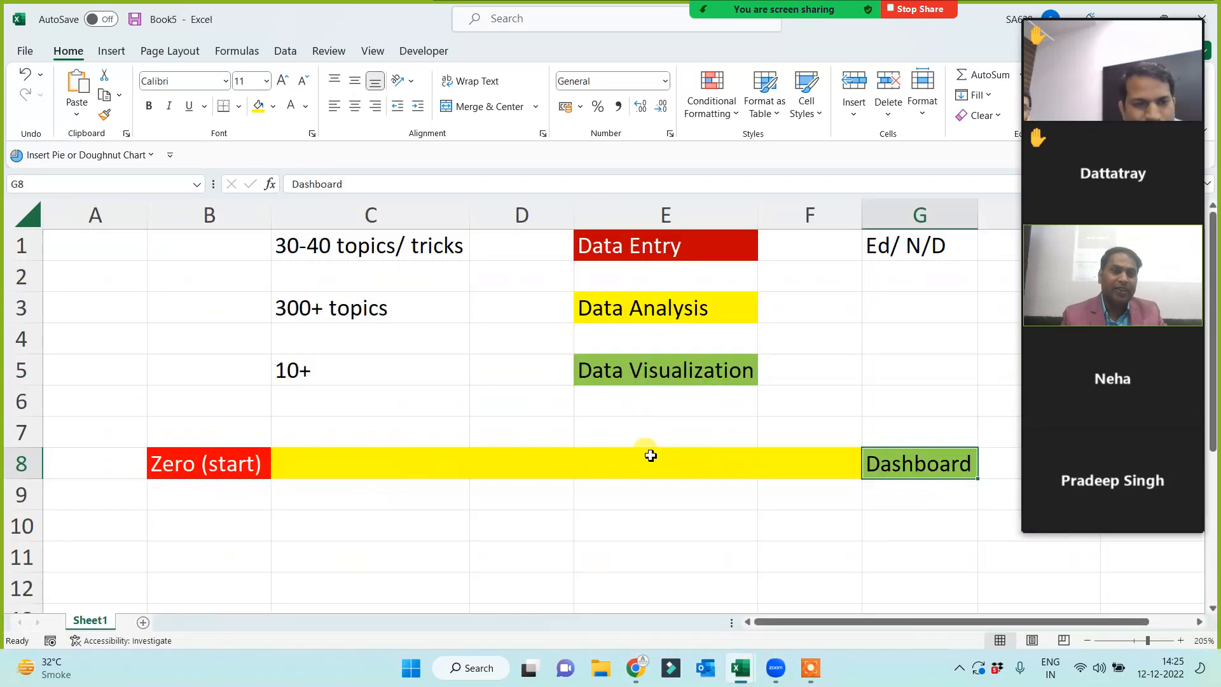
pyautogui.click(207, 468)
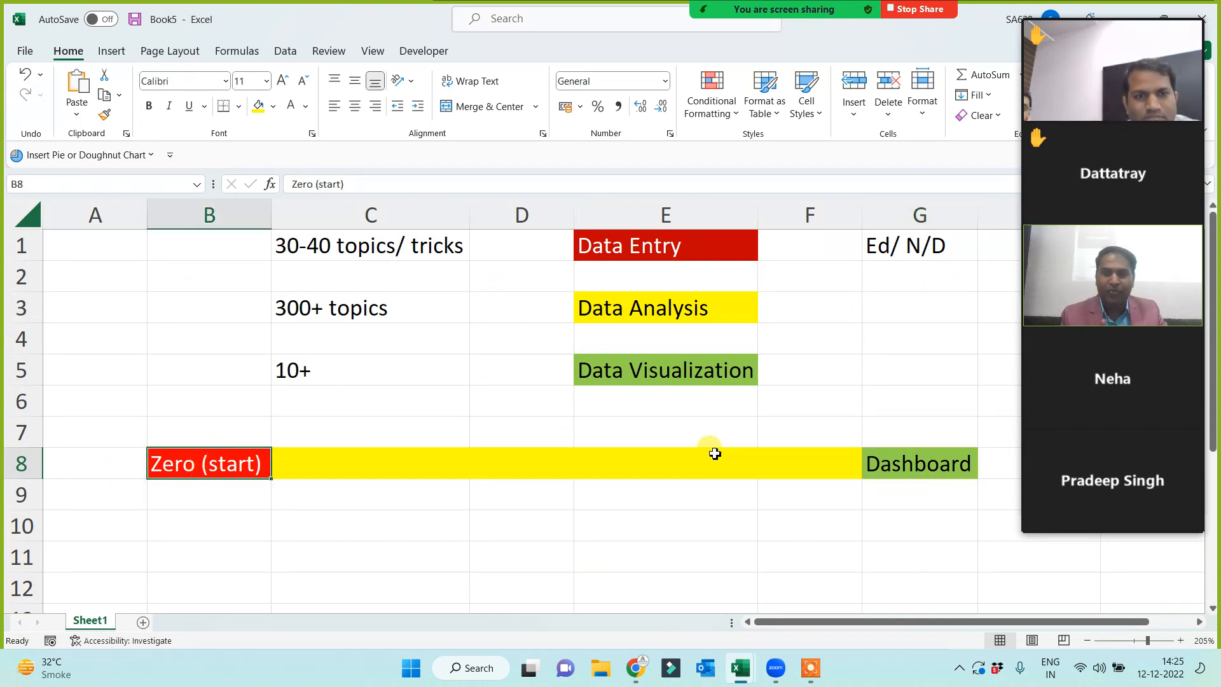
pyautogui.click(945, 474)
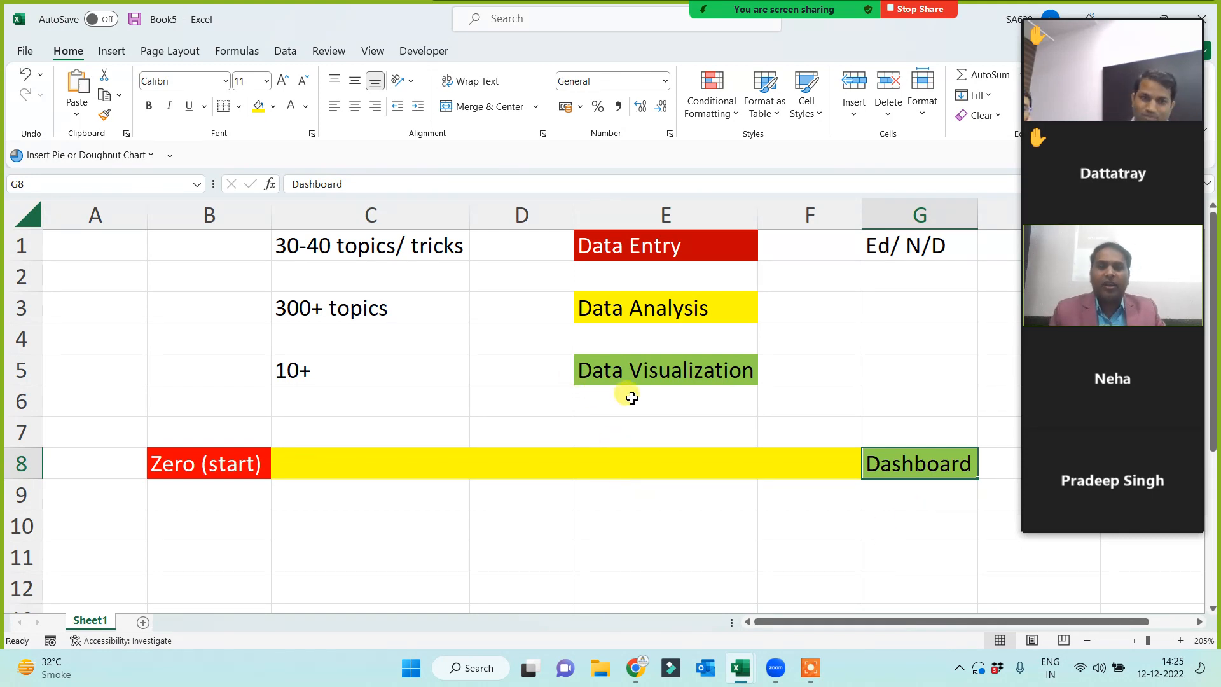
pyautogui.moveTo(327, 239); pyautogui.dragTo(702, 375)
pyautogui.click(565, 426)
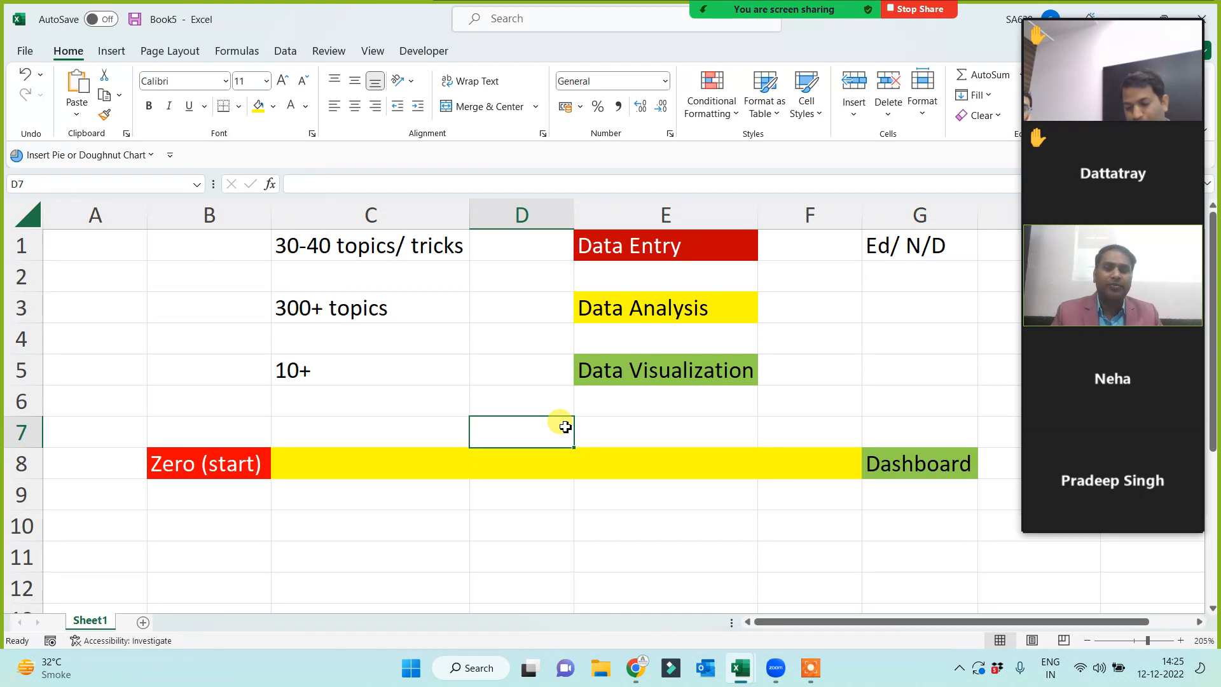
pyautogui.hotkey('alt', 'Tab')
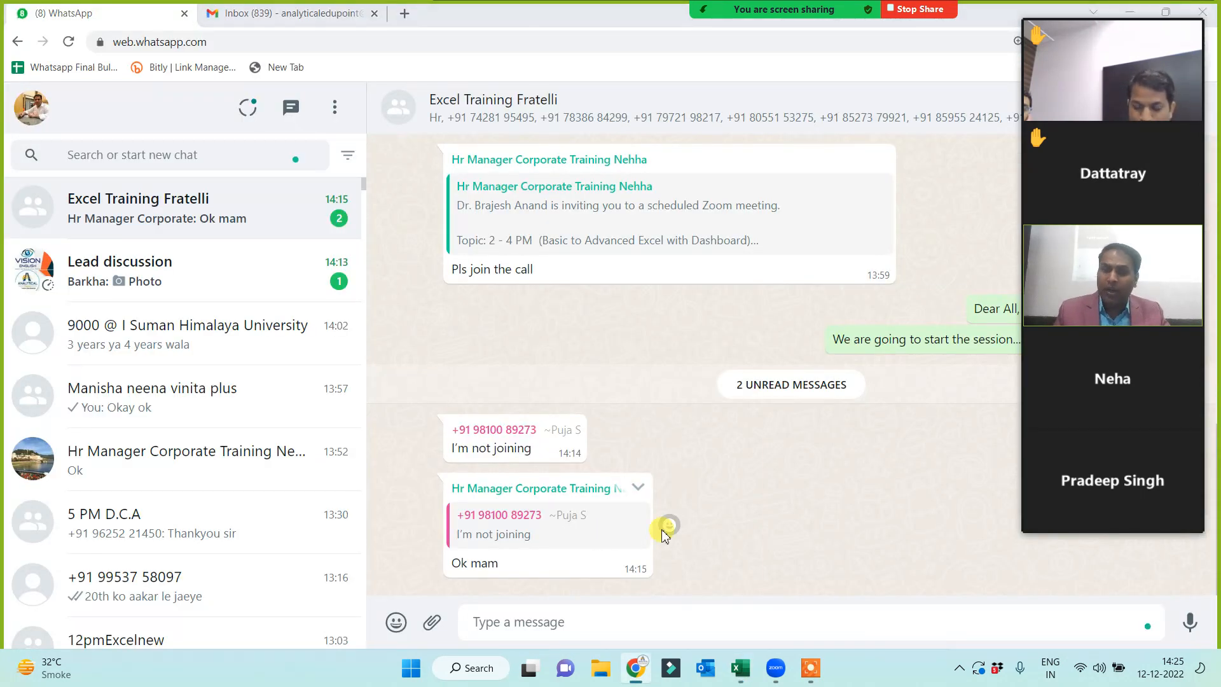
pyautogui.hotkey('alt', 'Tab')
pyautogui.click(462, 213)
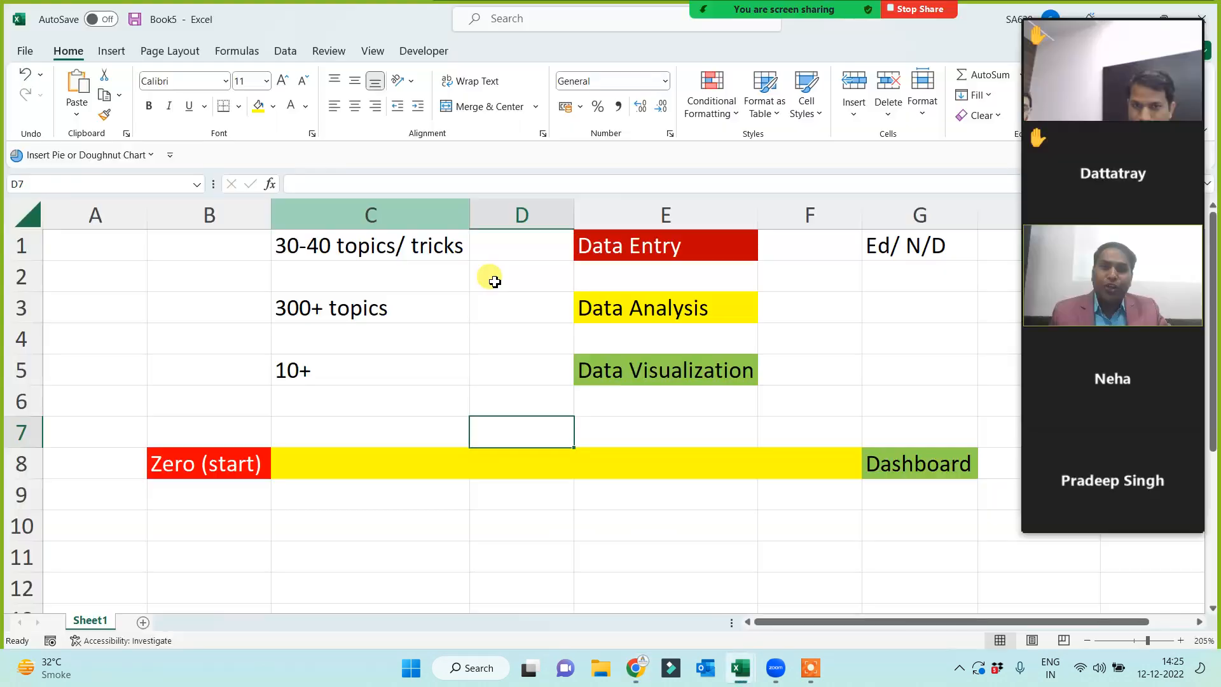
pyautogui.click(571, 524)
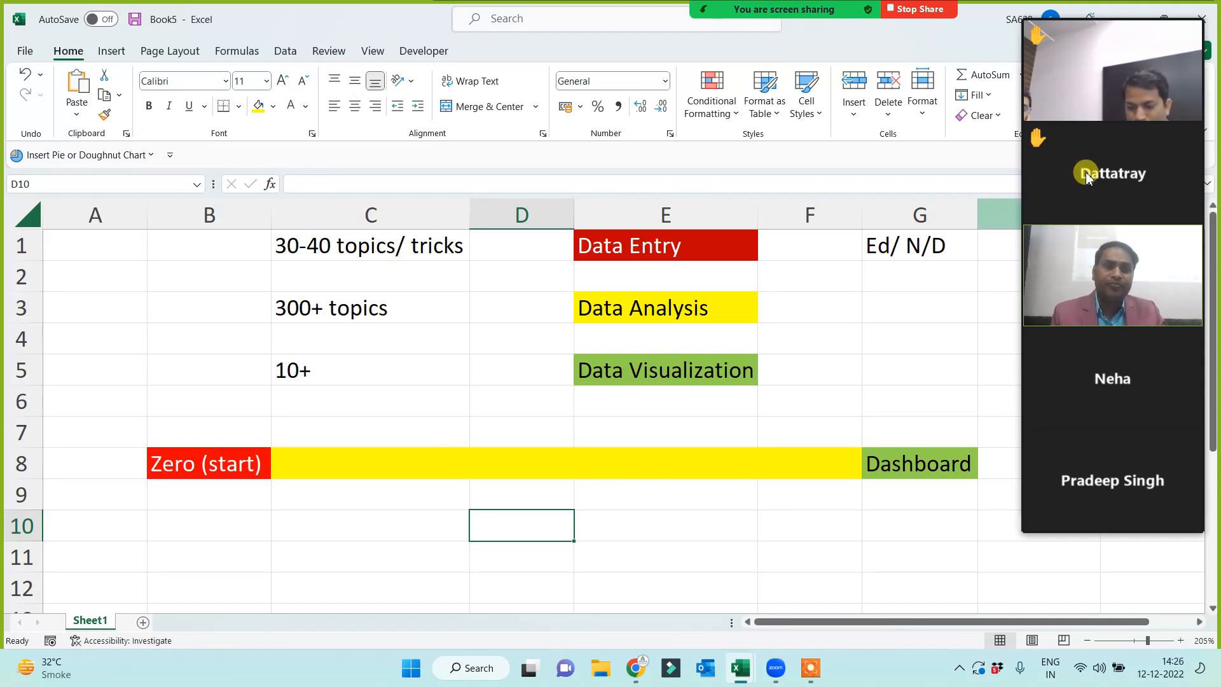
pyautogui.moveTo(1089, 28)
pyautogui.click(1113, 523)
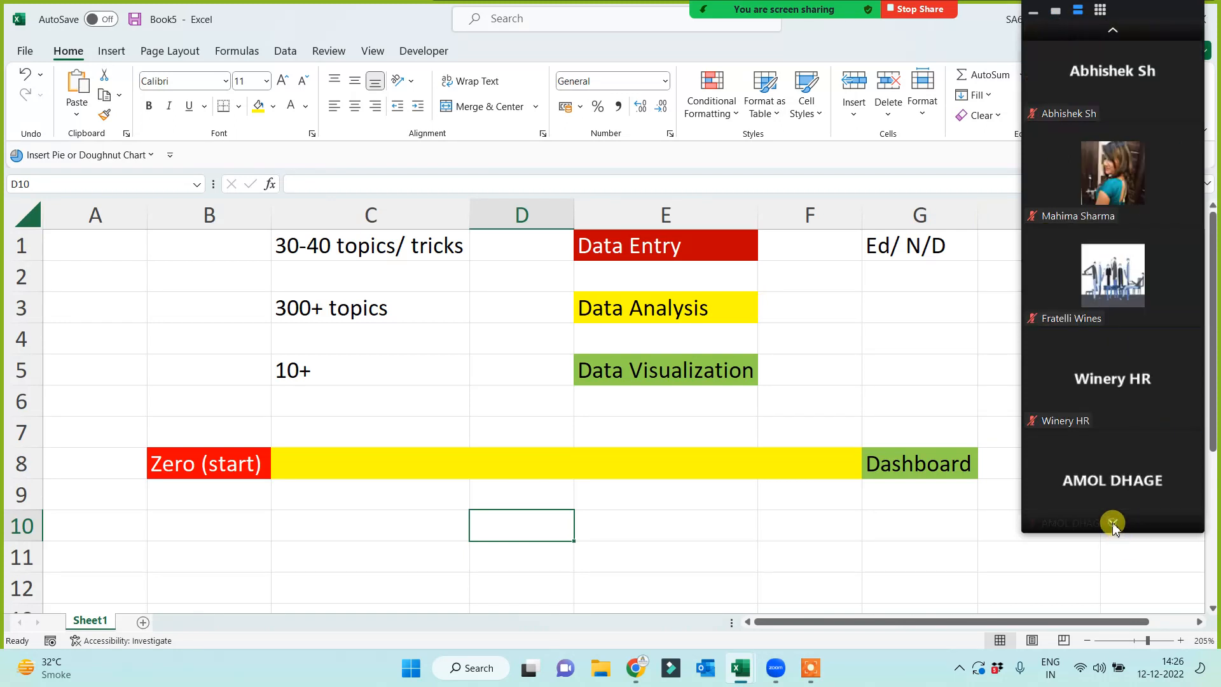
pyautogui.click(1113, 523)
pyautogui.click(1113, 523)
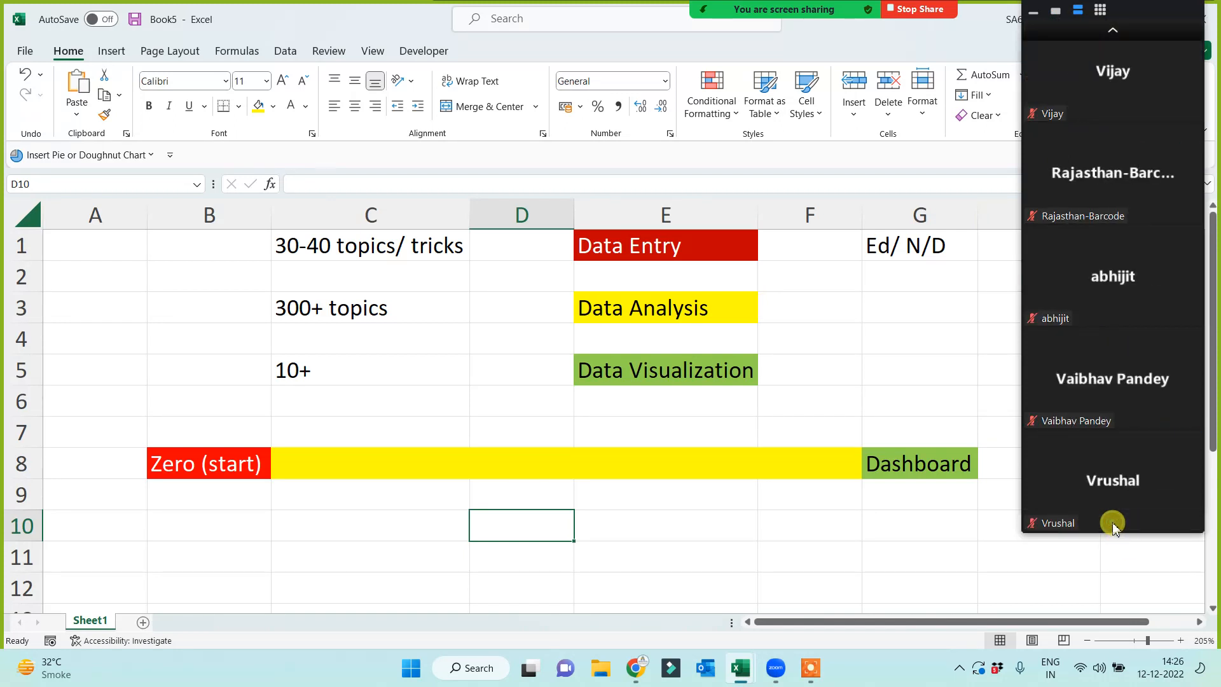
pyautogui.click(1112, 35)
pyautogui.click(1113, 35)
pyautogui.click(1117, 39)
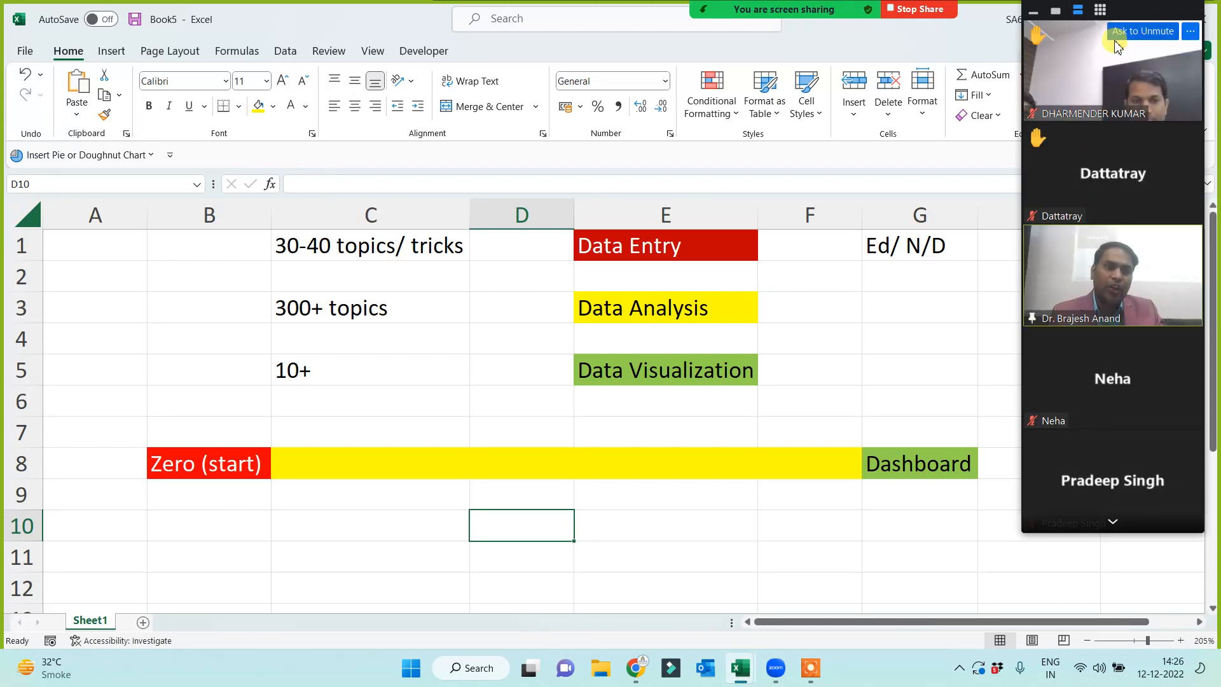
pyautogui.click(330, 468)
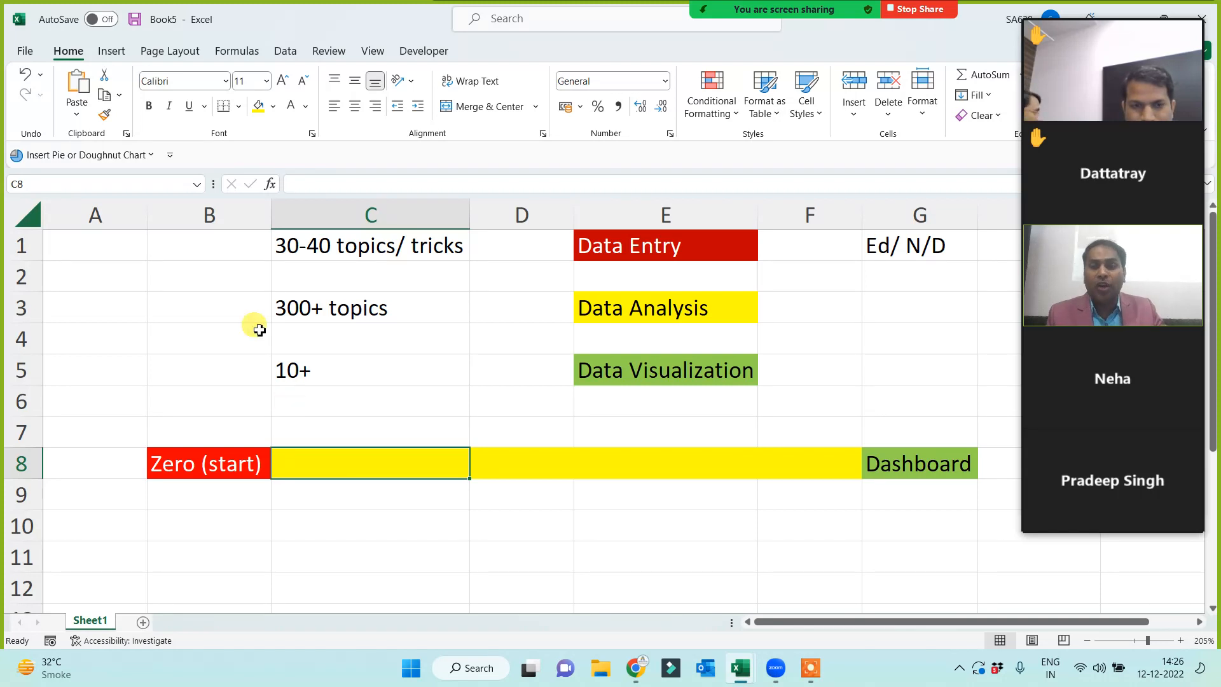
pyautogui.click(109, 247)
pyautogui.write('37')
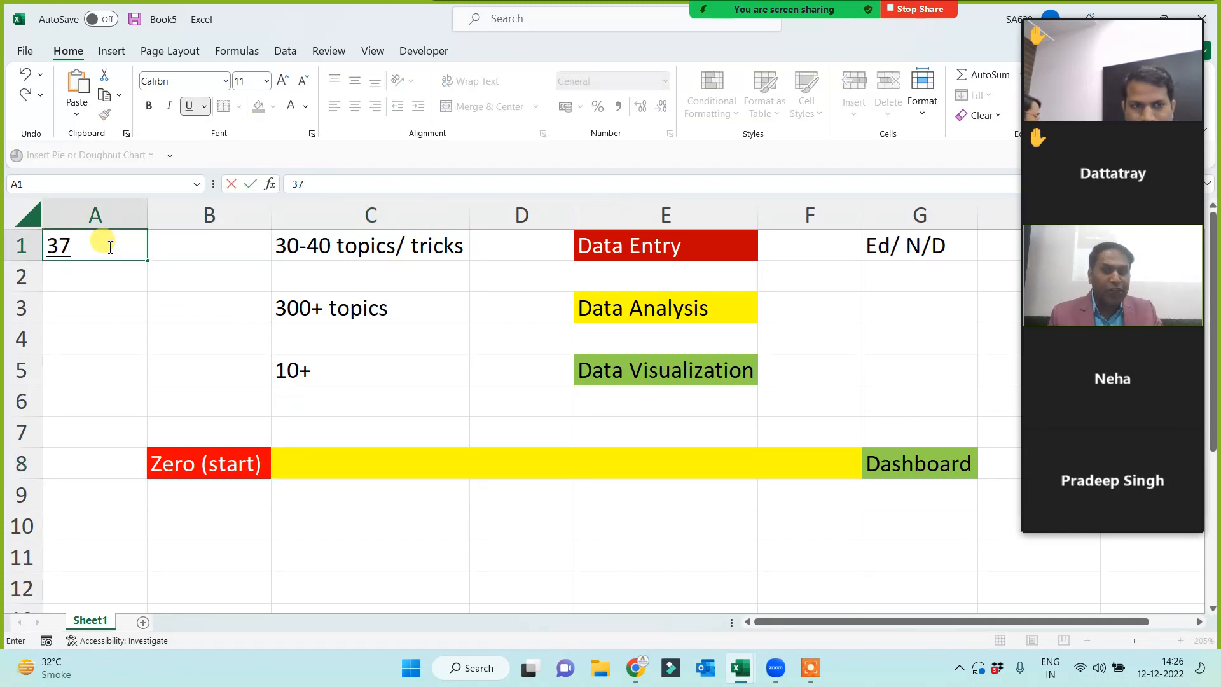
pyautogui.write('%')
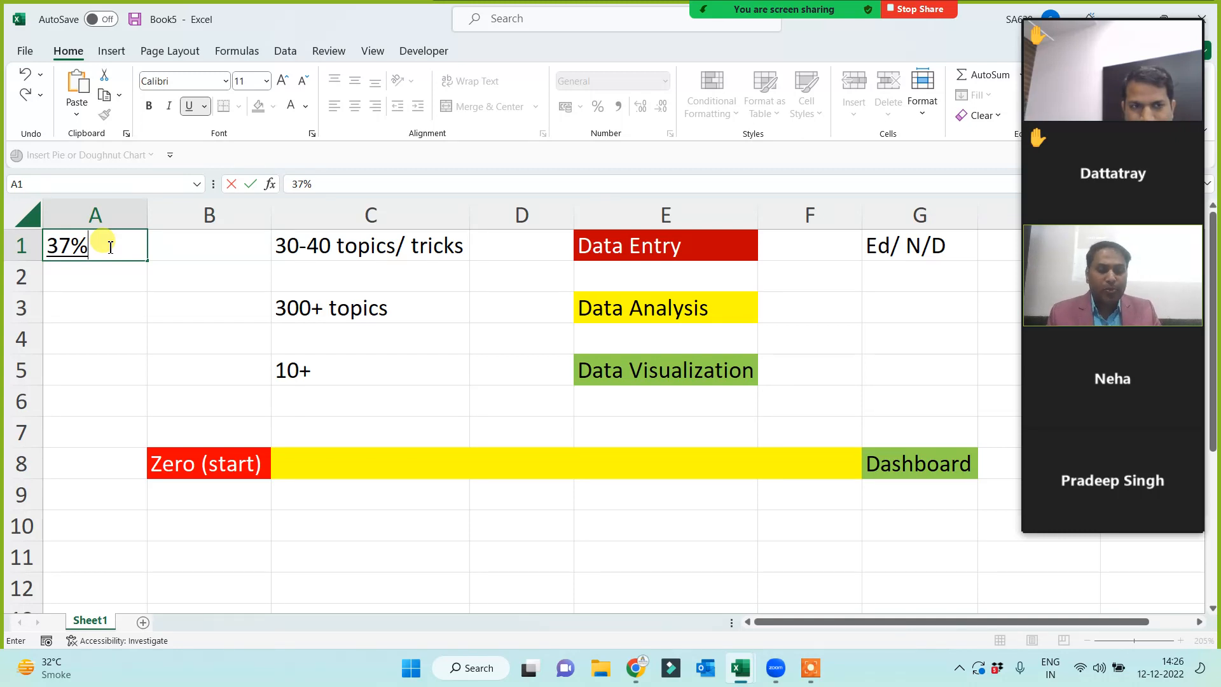
pyautogui.press('Return')
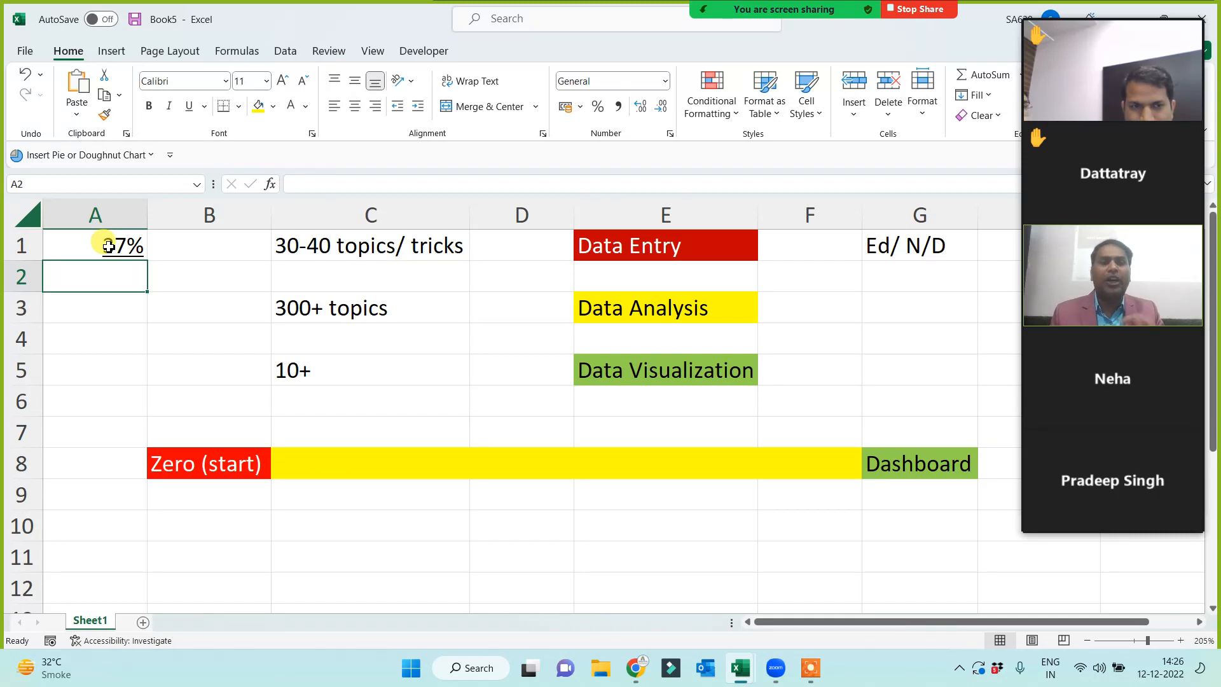
pyautogui.click(108, 247)
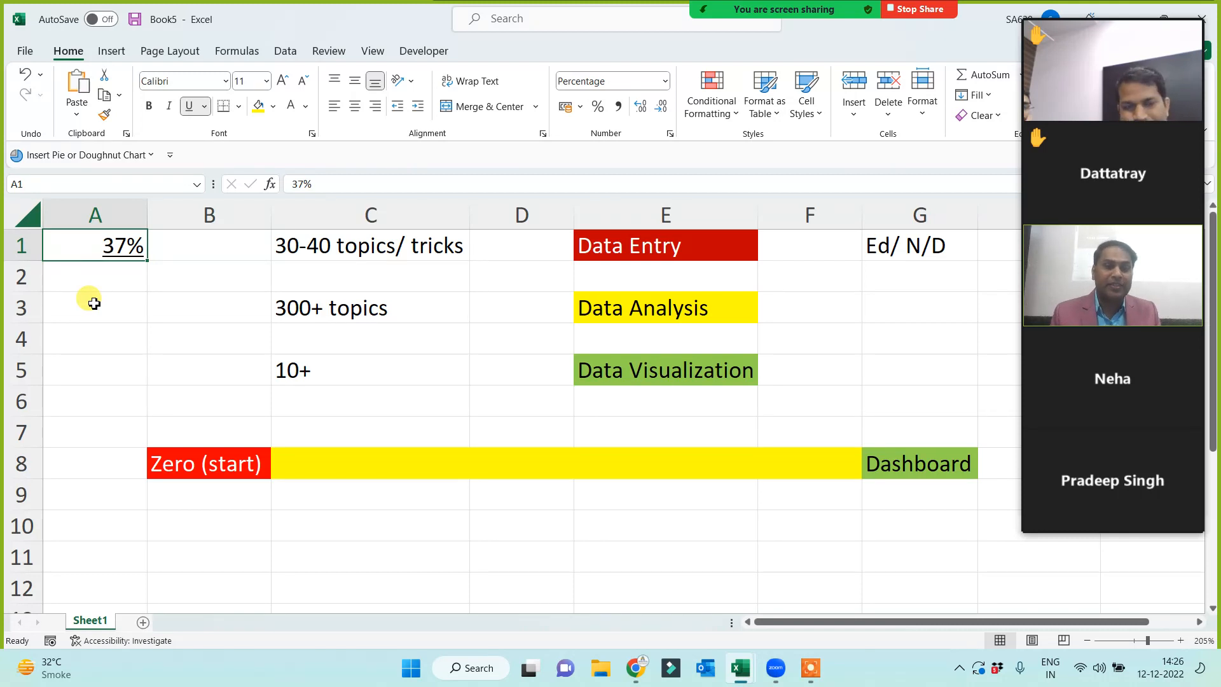
pyautogui.press('Delete')
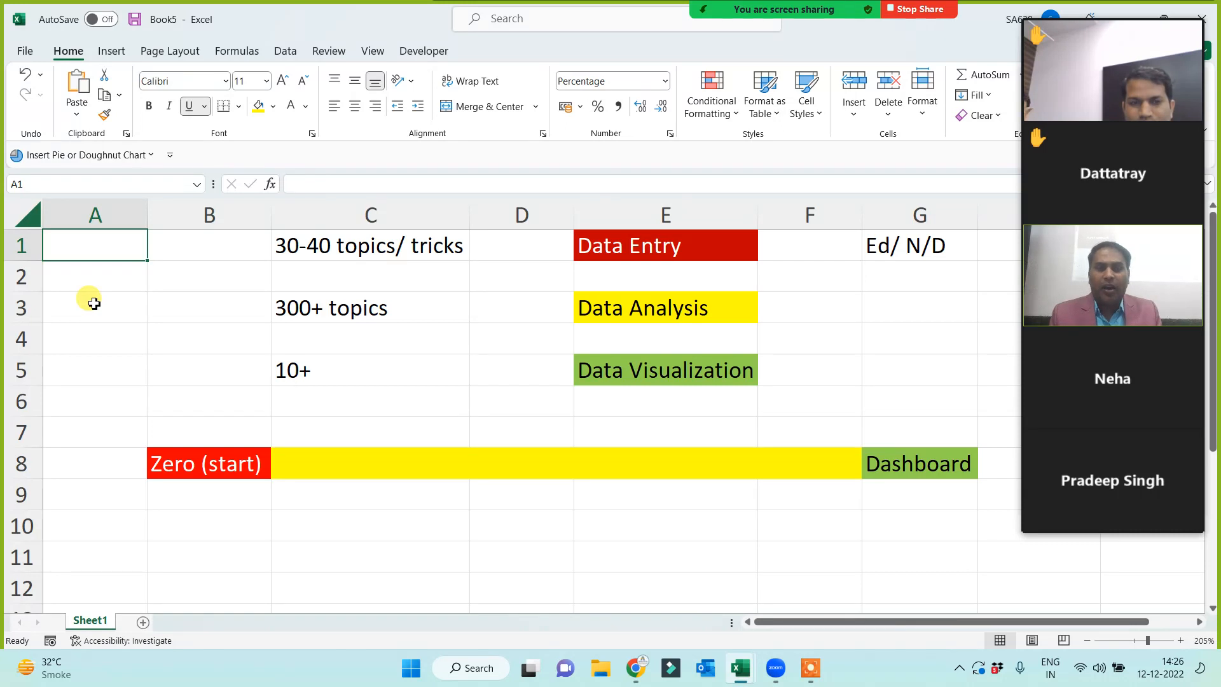
# - Add Sheet2 and insert Pillars Of Advance Excel.jpg from the Basic Excel folder
pyautogui.click(142, 623)
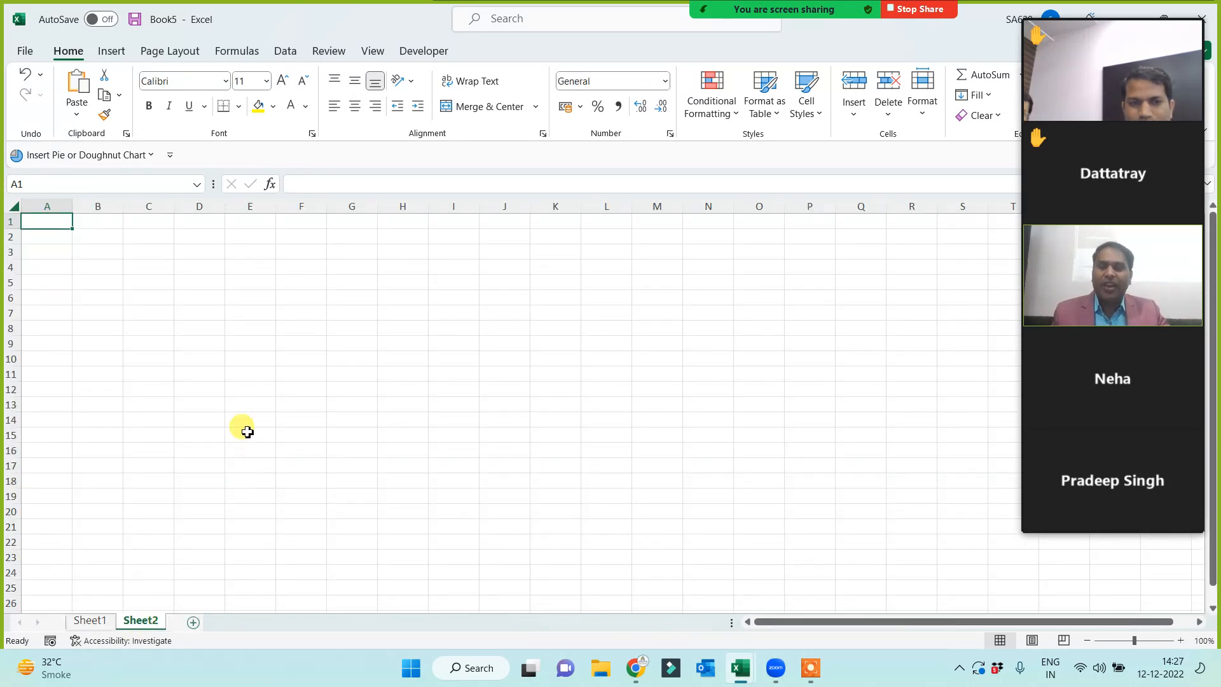
pyautogui.scroll(2, 273, 418)
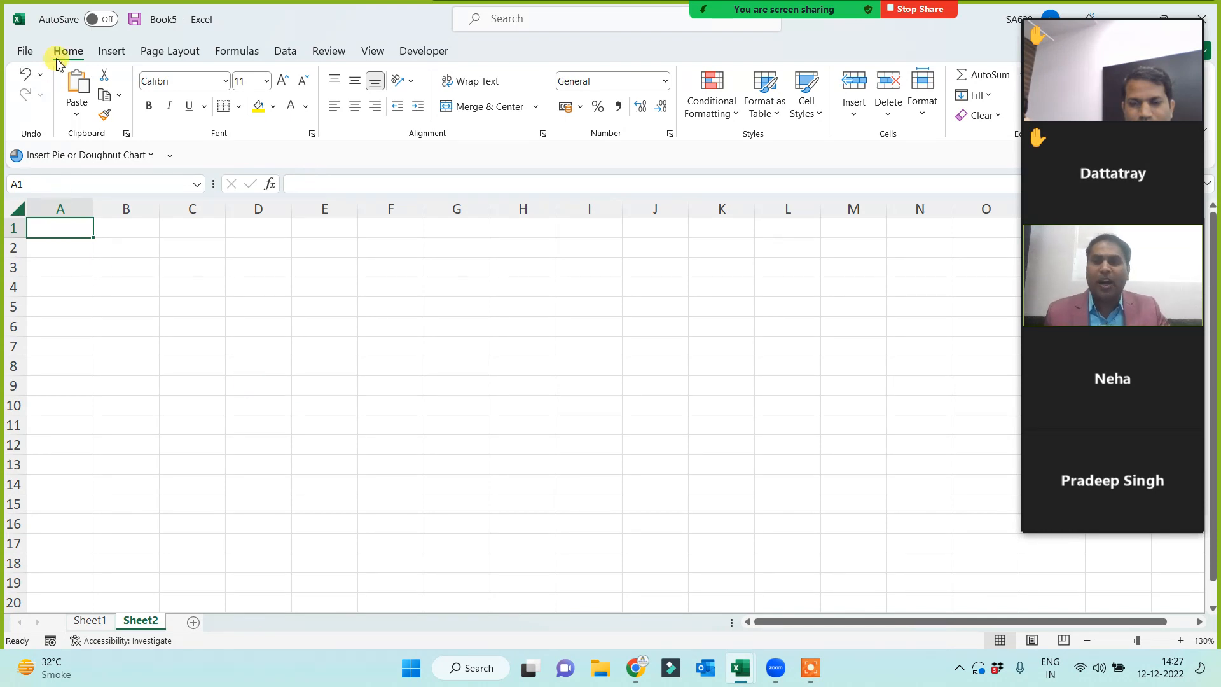
pyautogui.click(116, 51)
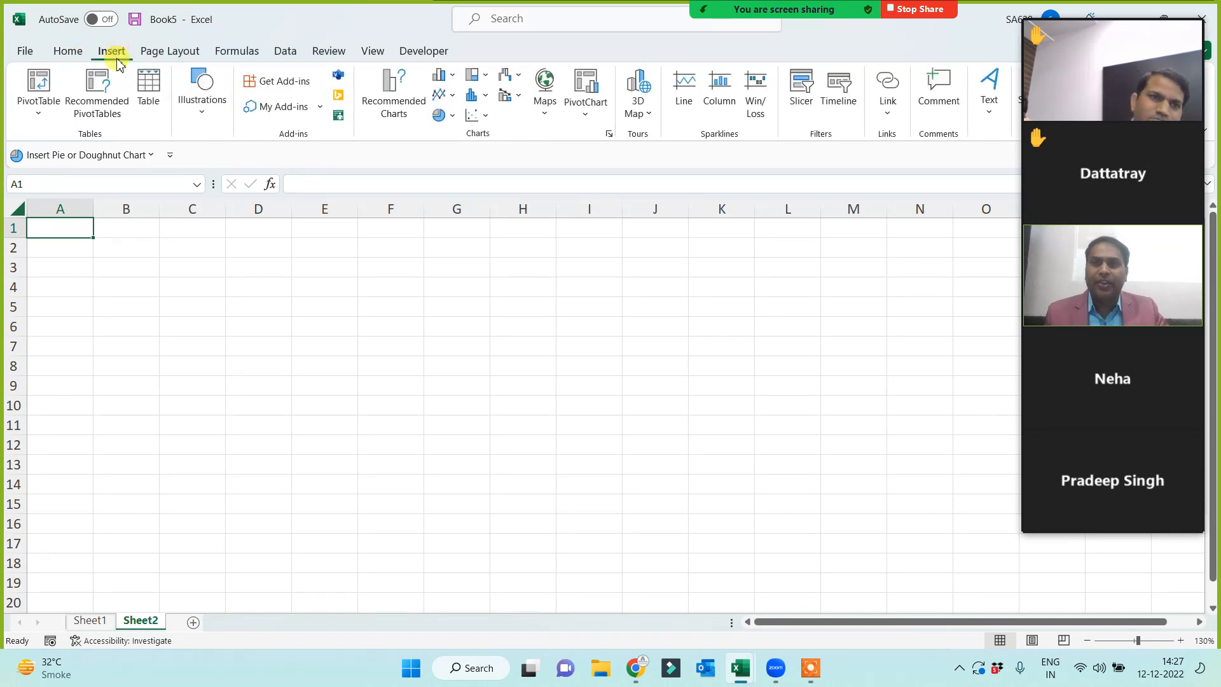
pyautogui.click(205, 106)
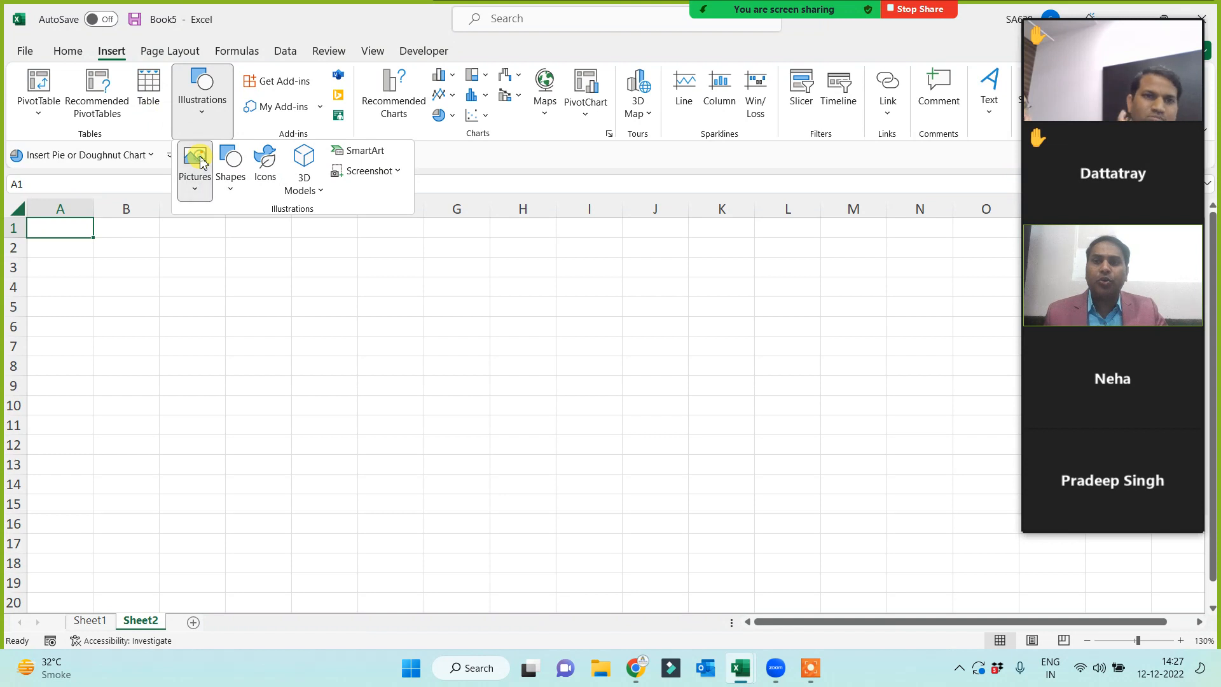
pyautogui.click(195, 162)
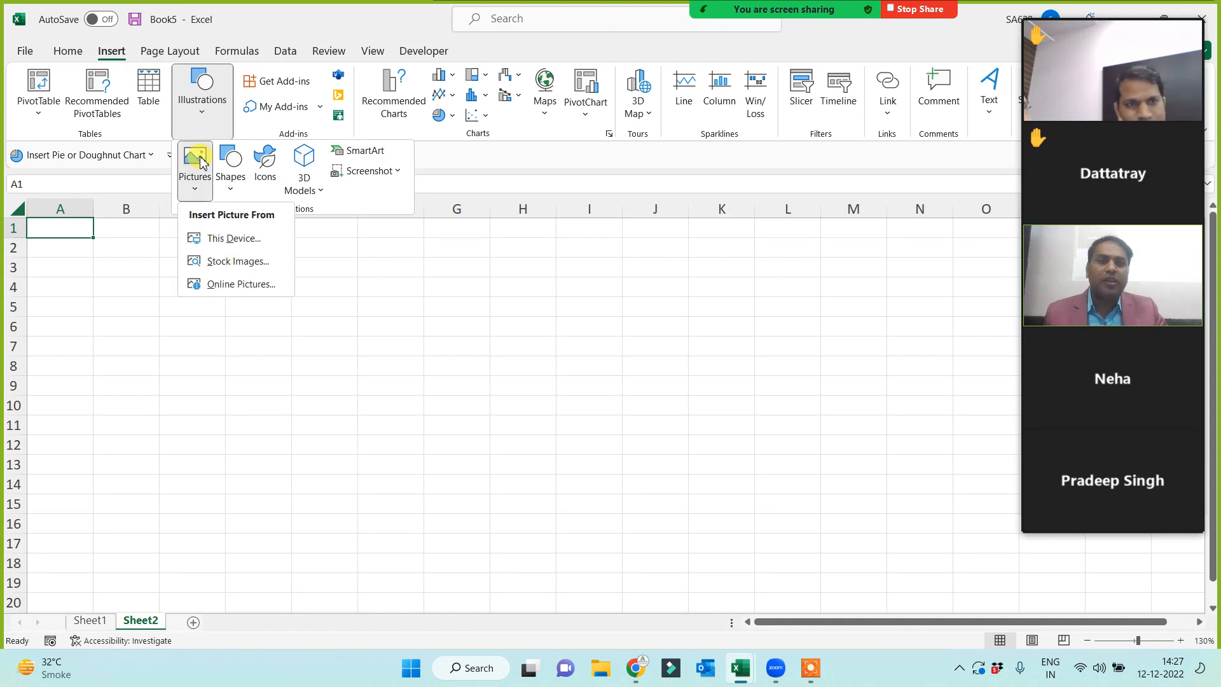
pyautogui.click(219, 239)
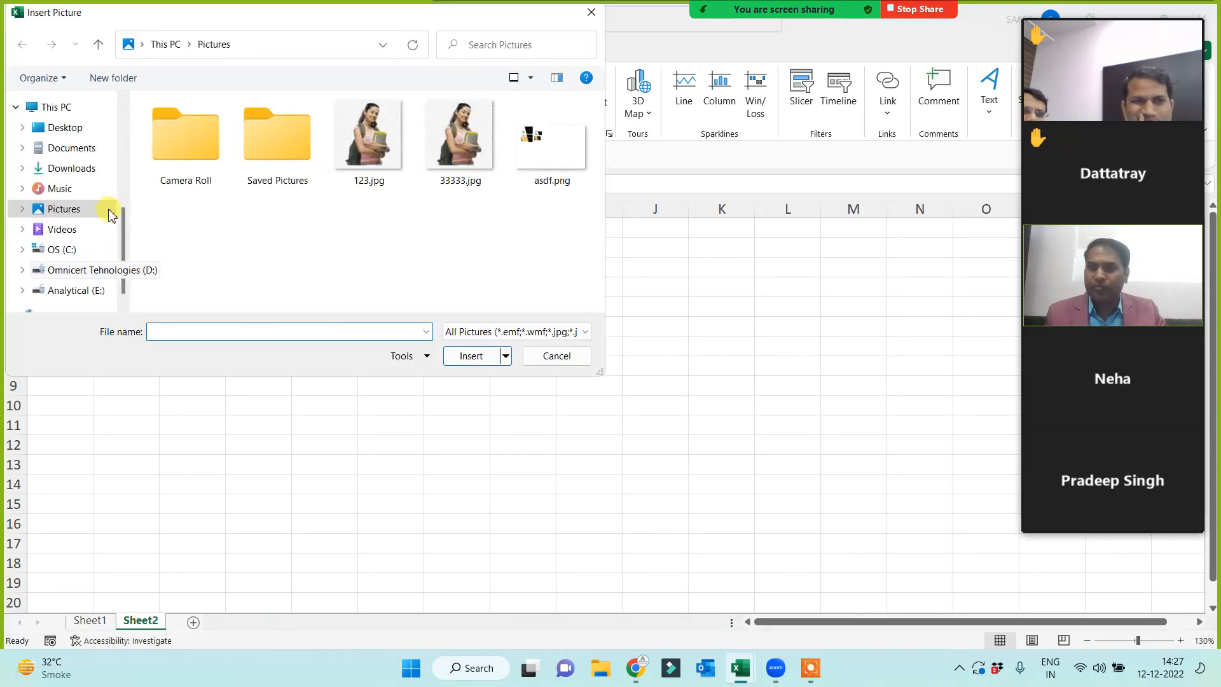
pyautogui.scroll(3, 82, 185)
pyautogui.click(72, 143)
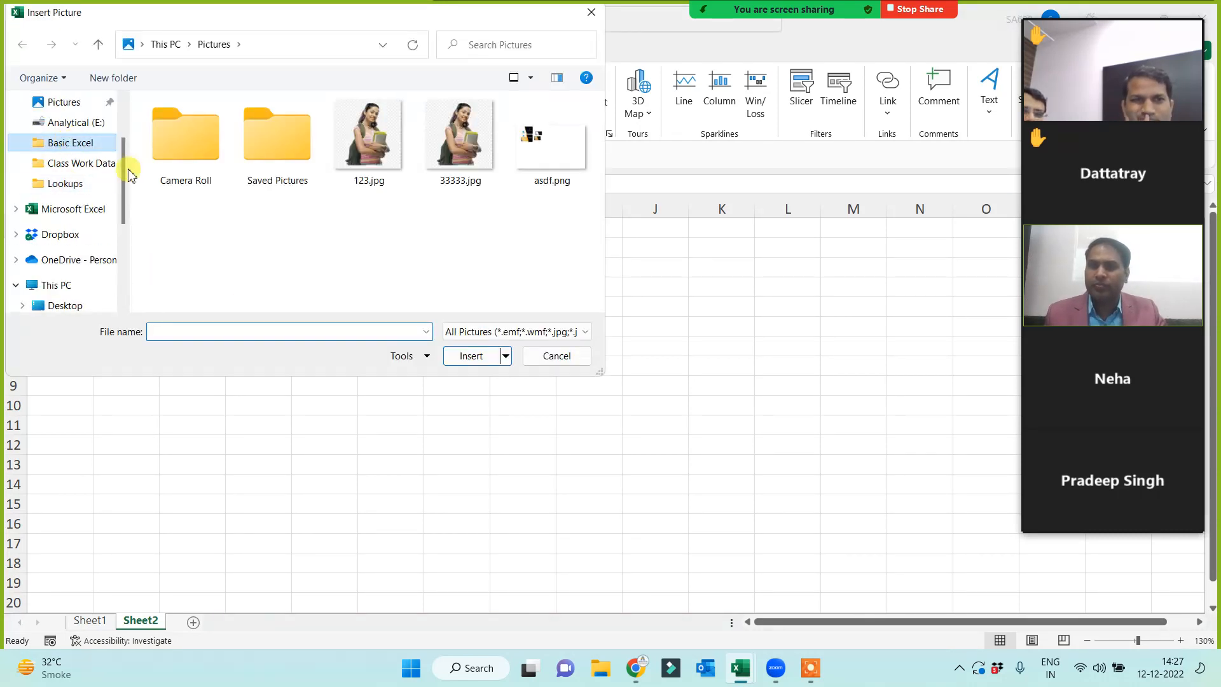
pyautogui.scroll(-5, 204, 258)
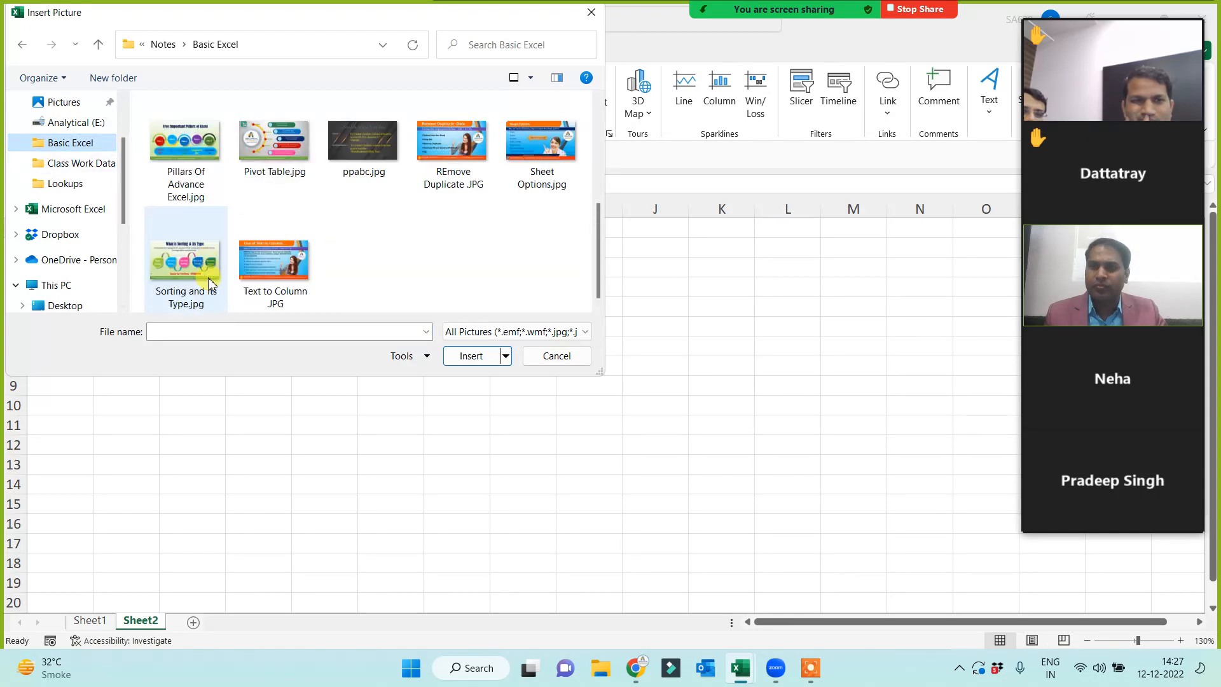
pyautogui.doubleClick(175, 186)
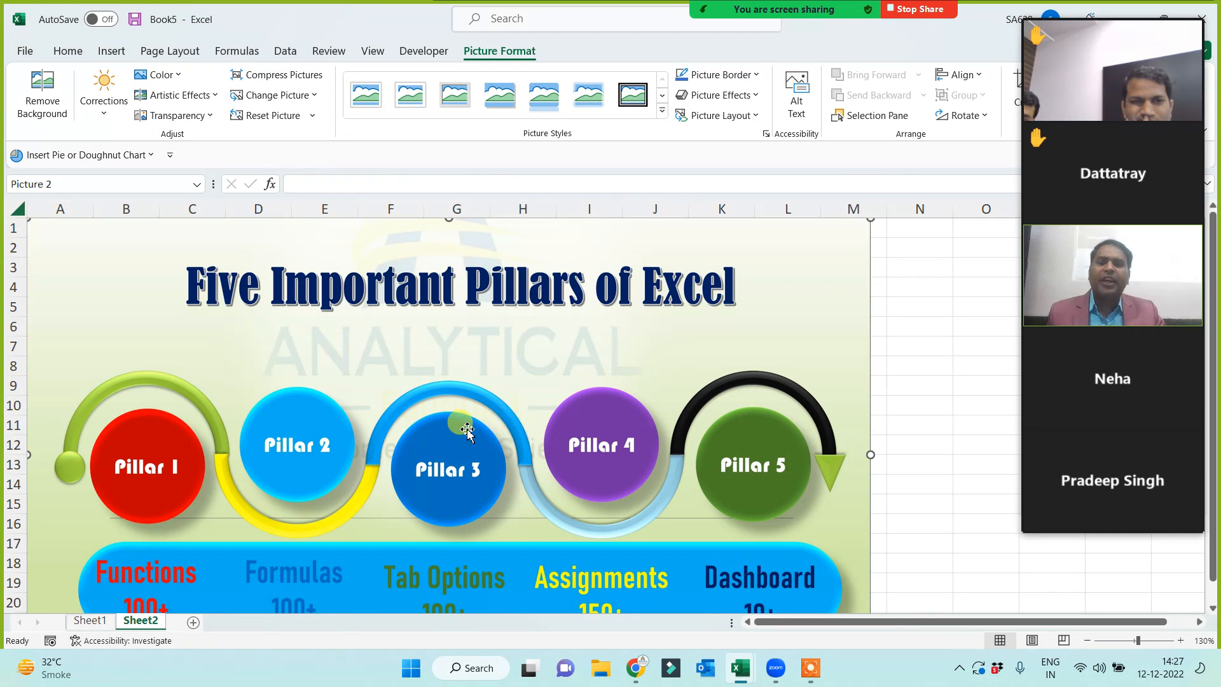
# - Scroll down so the whole pillars picture shows, down to its web-address strip
pyautogui.scroll(-1, 464, 417)
pyautogui.keyDown('ctrl'); pyautogui.scroll(-1, 470, 438); pyautogui.keyUp('ctrl')
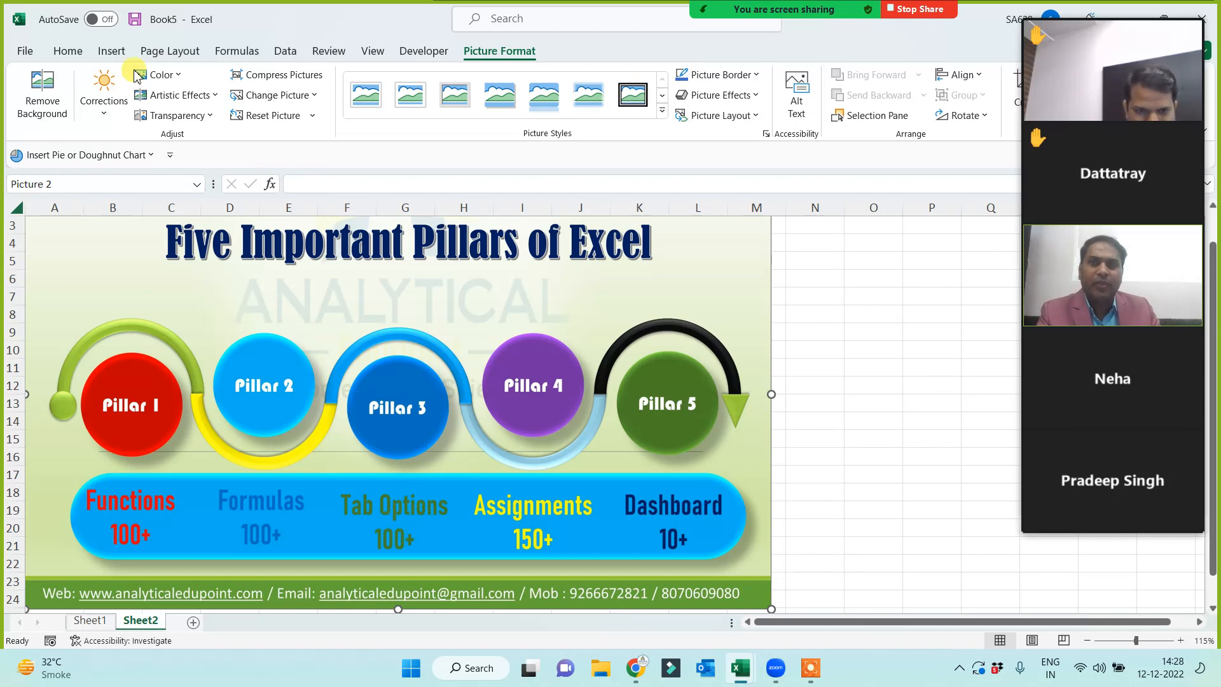
# - Browse the Home, Insert, Page Layout, Formulas and Data tabs, then deselect the picture at O14
pyautogui.click(68, 51)
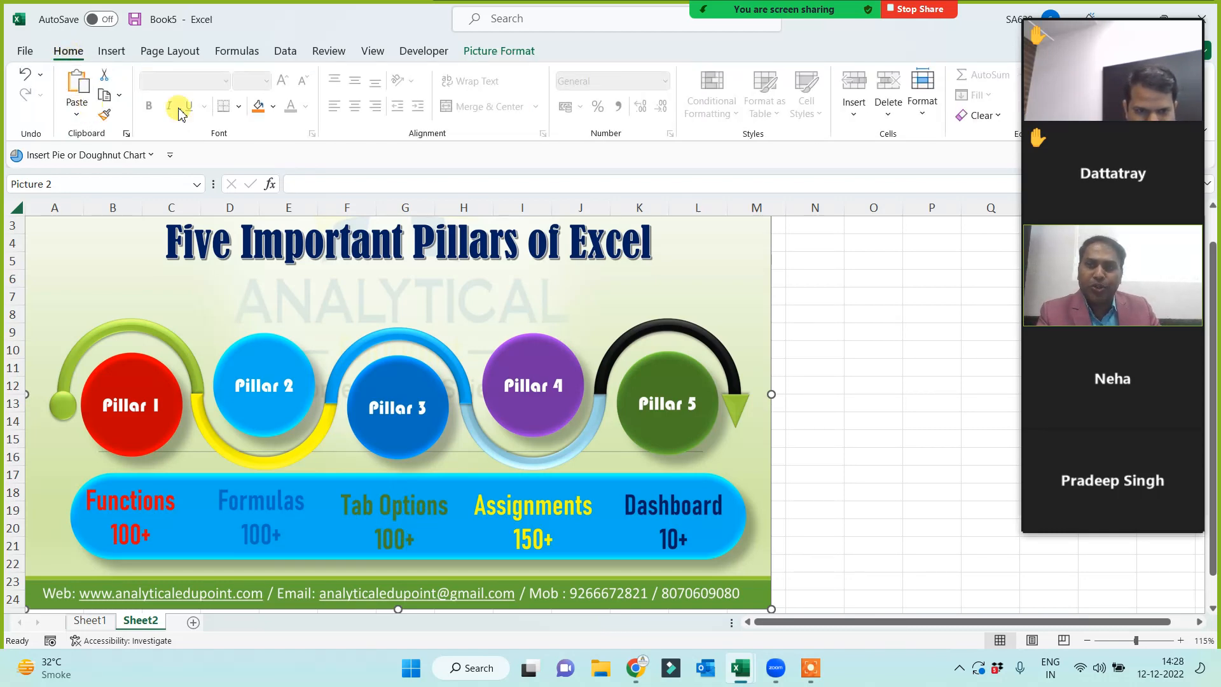
pyautogui.click(112, 51)
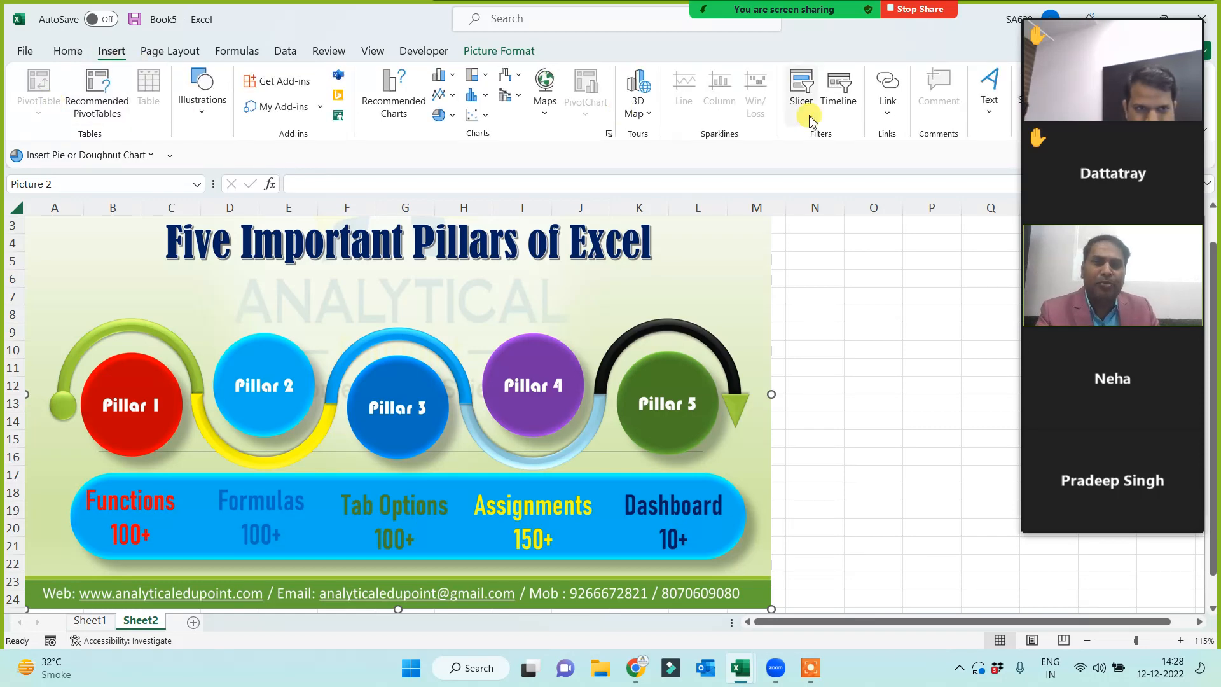
pyautogui.click(172, 51)
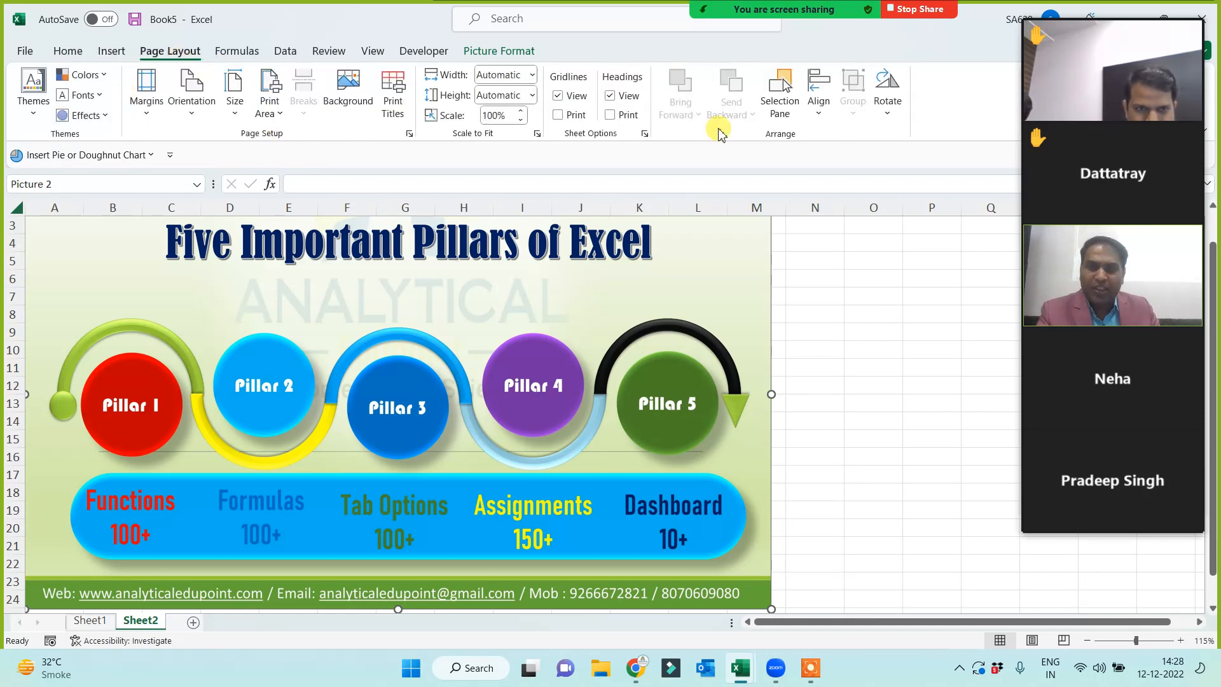
pyautogui.click(245, 57)
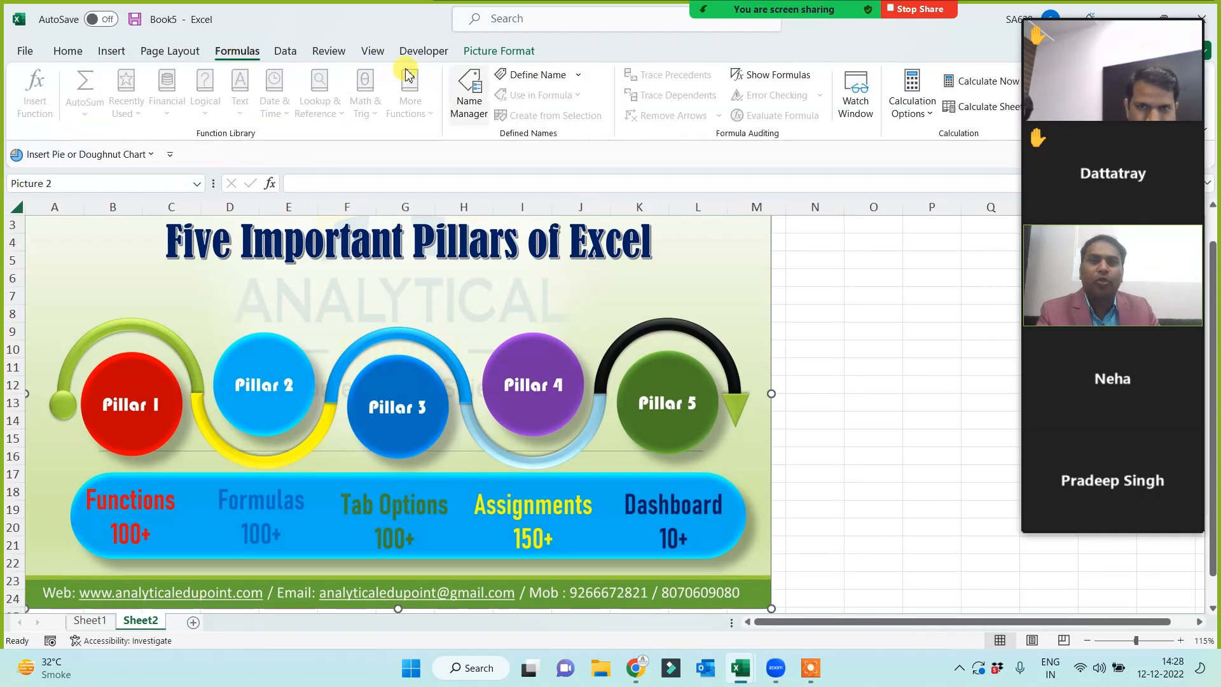
pyautogui.click(292, 57)
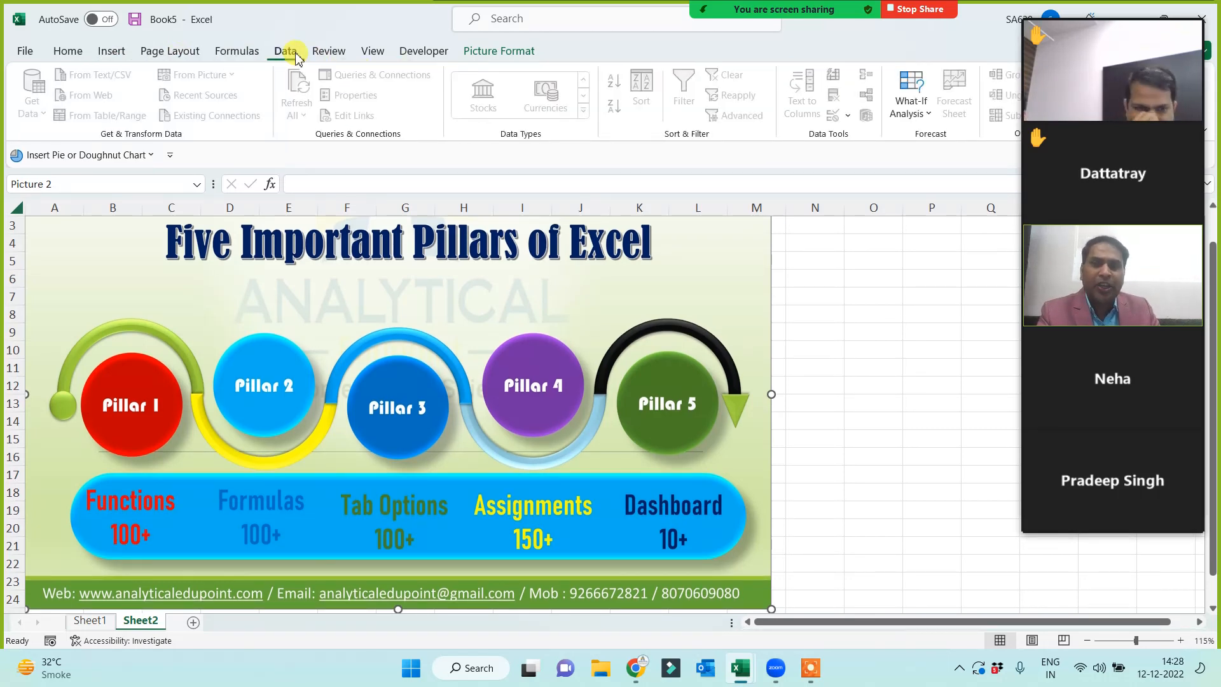
pyautogui.click(858, 430)
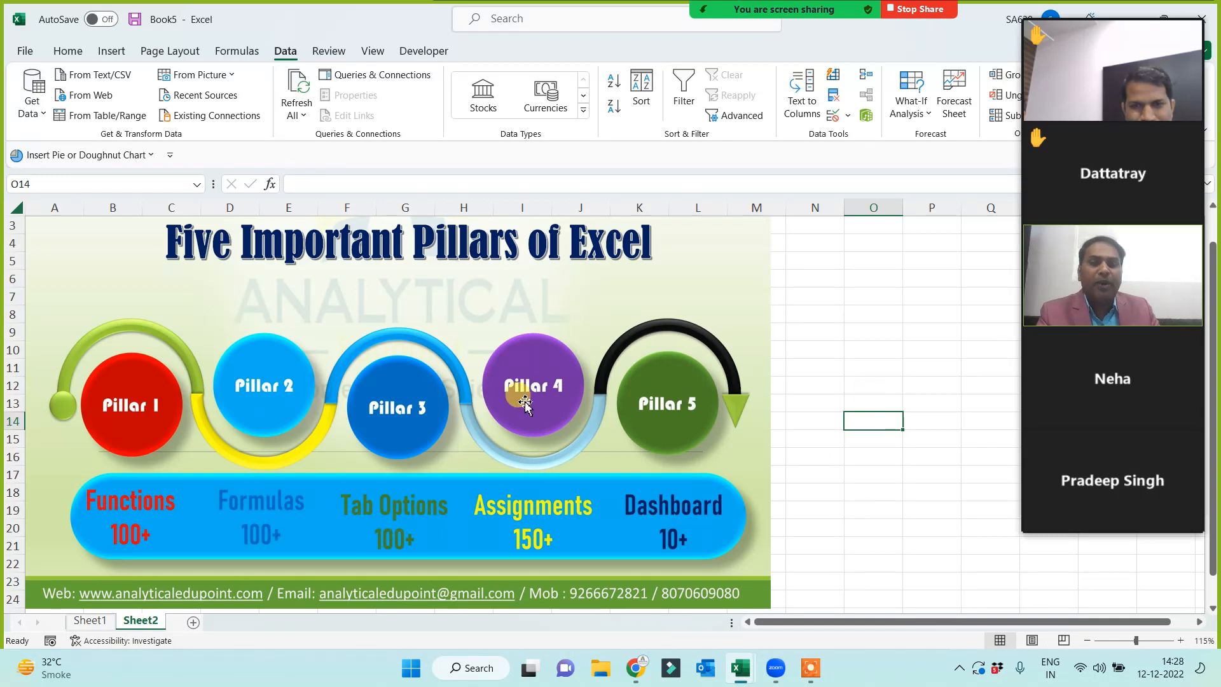
# - Move through cells O11 and O10, page through the meeting participant list, then select O8
pyautogui.click(876, 360)
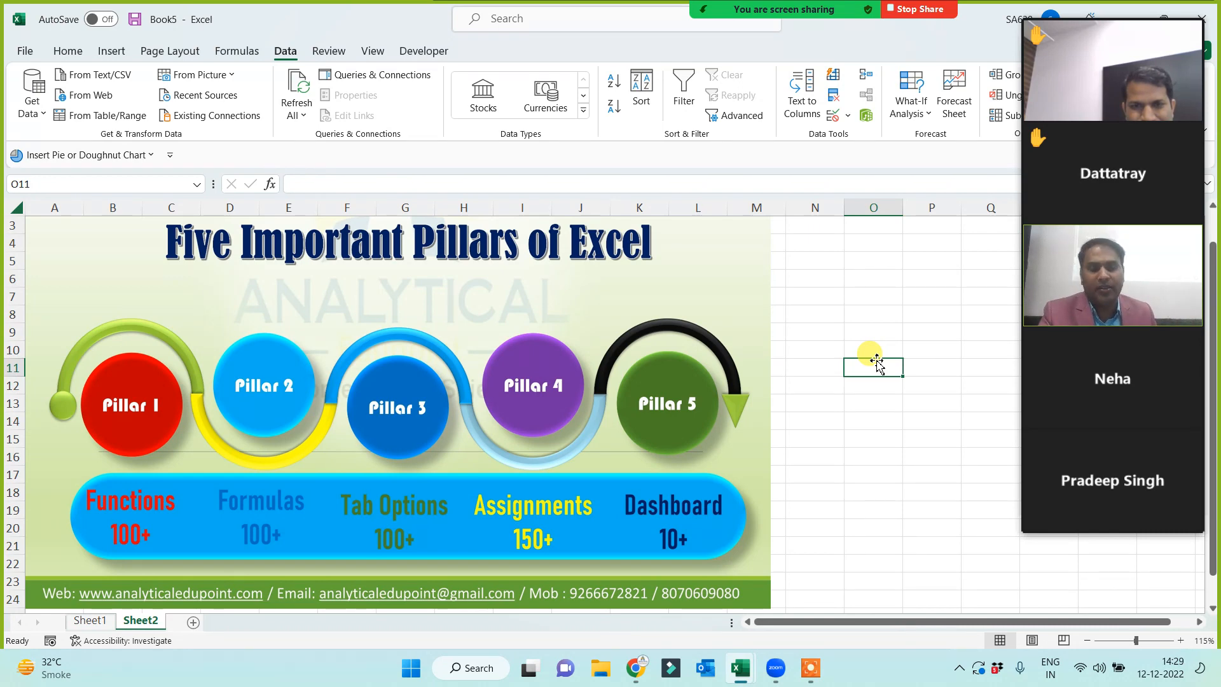
pyautogui.moveTo(1120, 63)
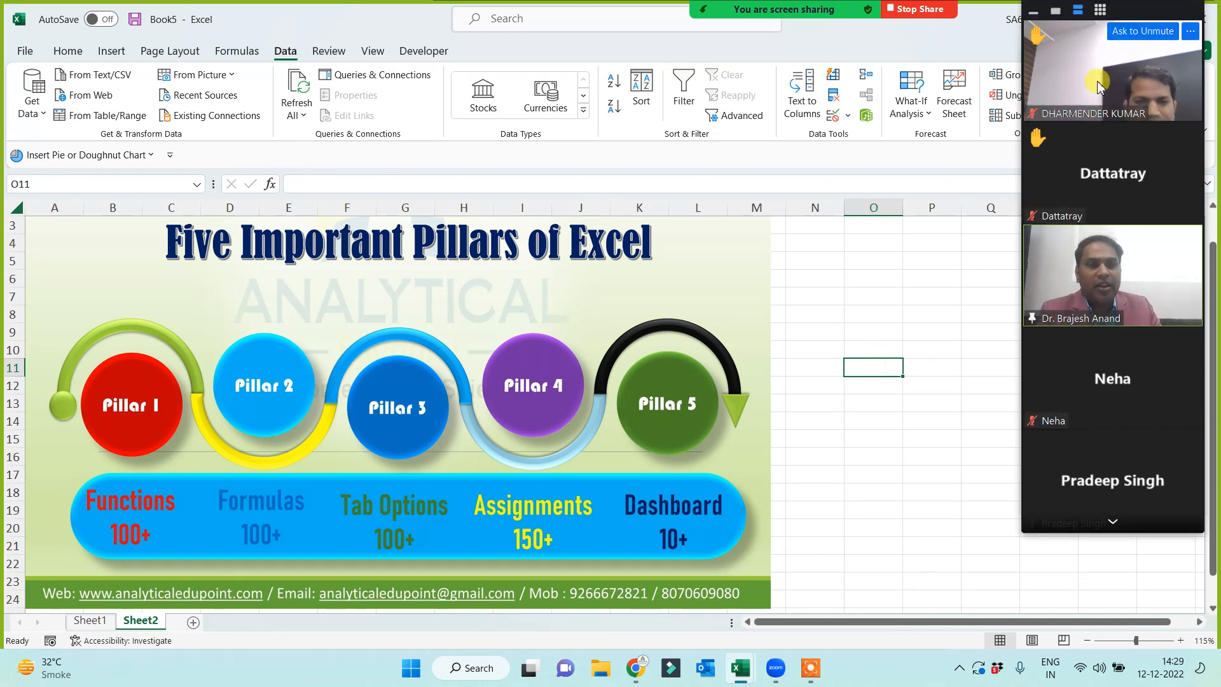
pyautogui.click(858, 351)
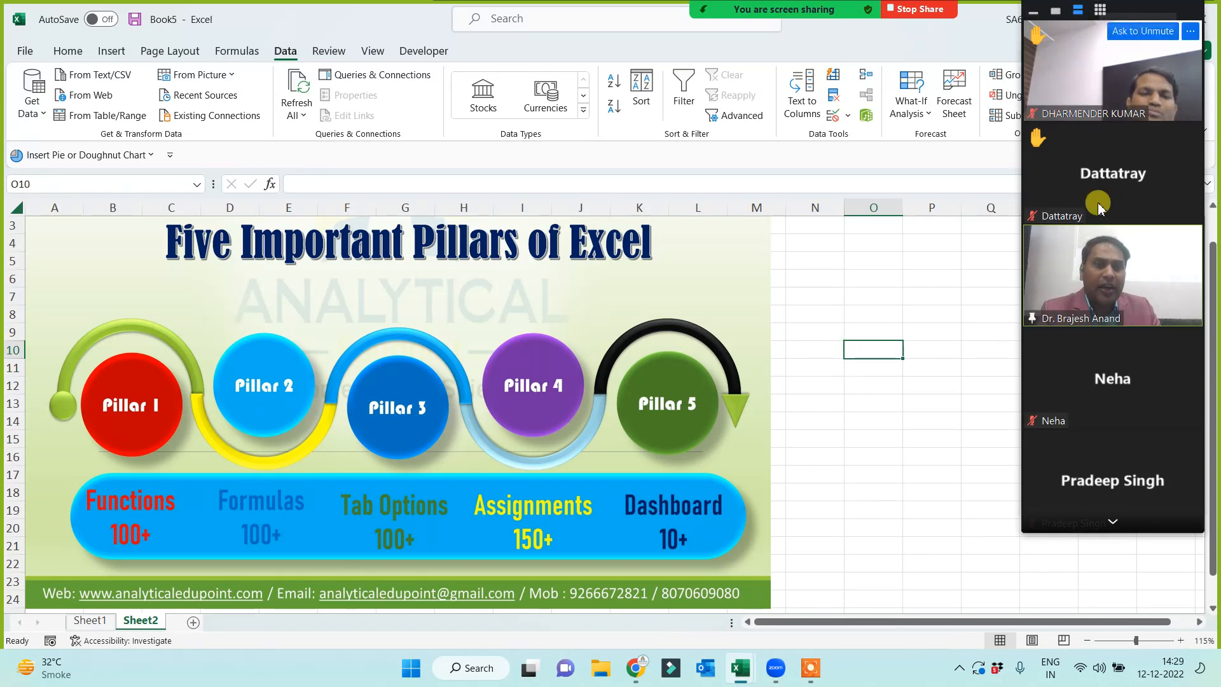
pyautogui.click(1110, 527)
pyautogui.click(1110, 527)
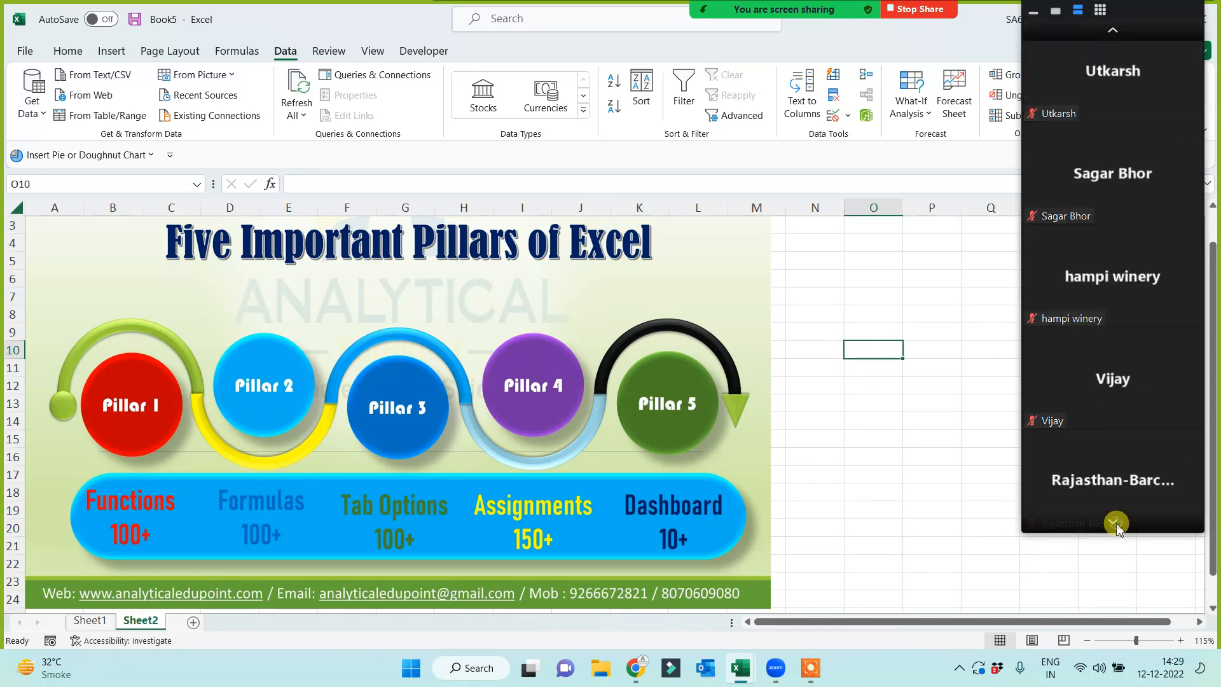
pyautogui.click(1117, 525)
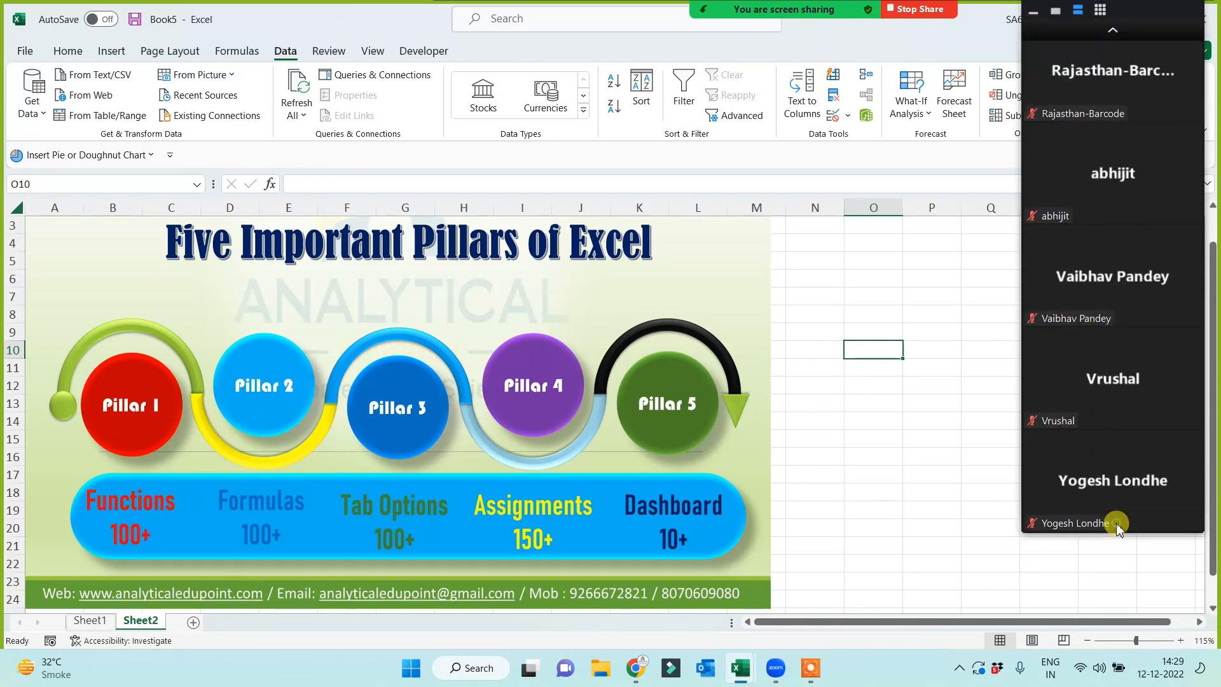
pyautogui.click(1114, 33)
pyautogui.click(1114, 33)
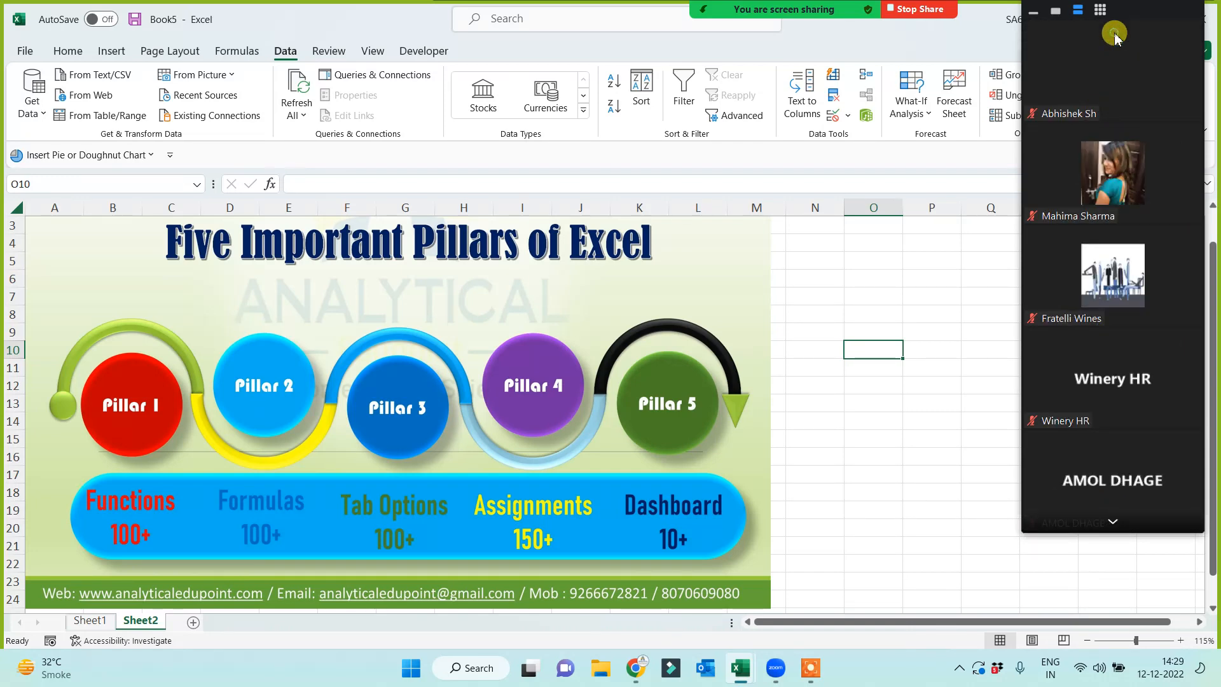
pyautogui.click(1114, 33)
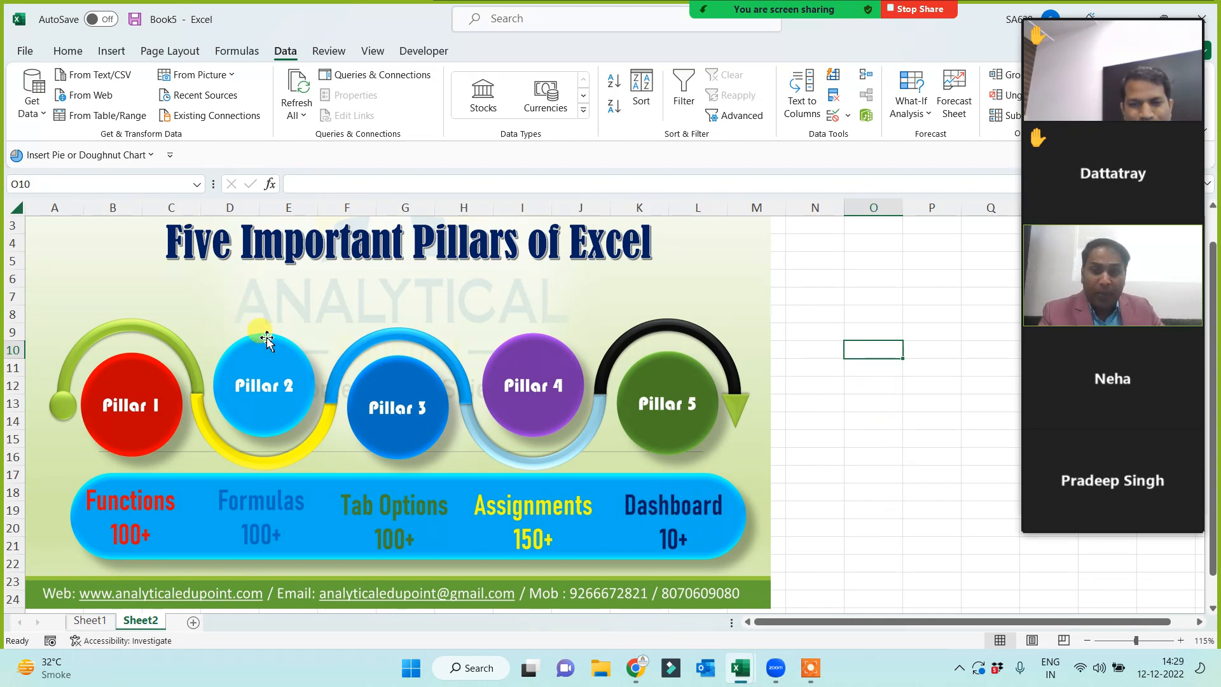
pyautogui.click(871, 311)
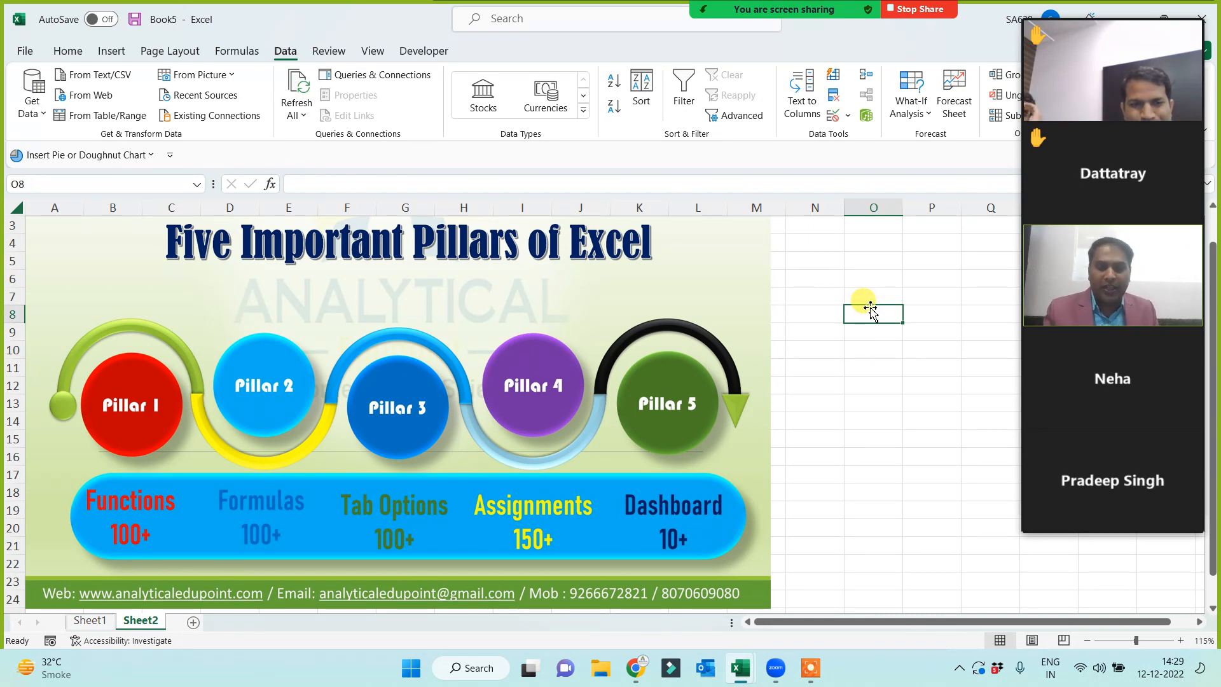
# - Enter 'short keys' in O8 and widen column O to fit it
pyautogui.write('s')
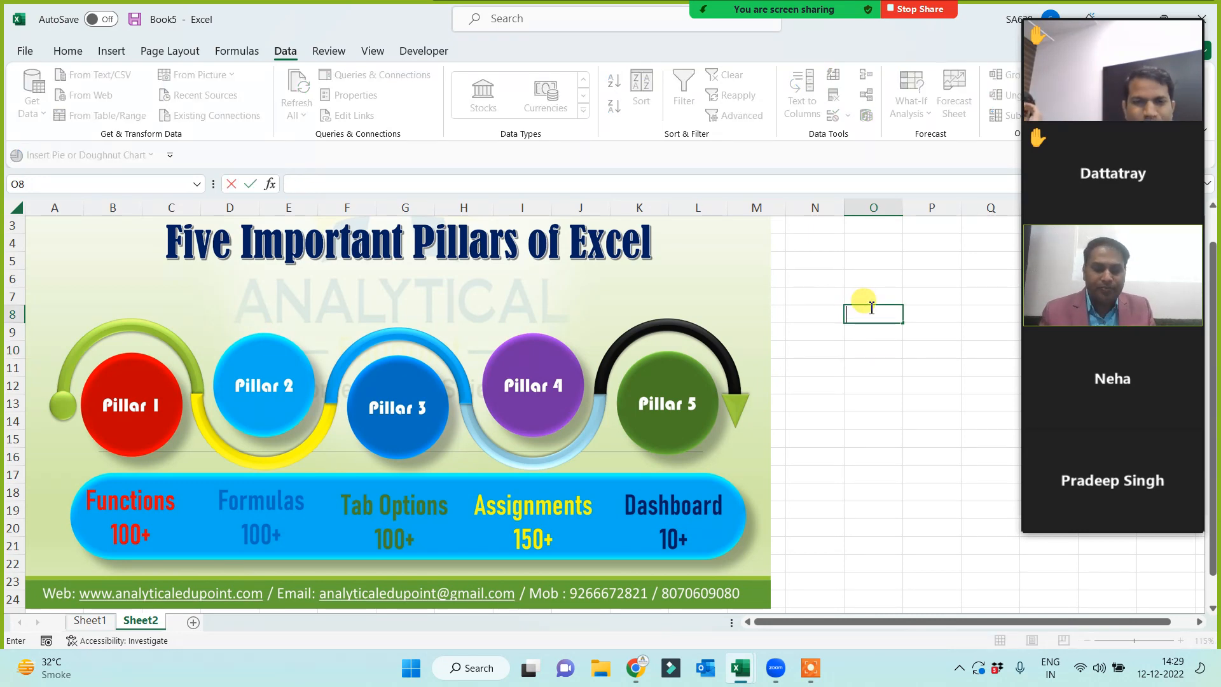
pyautogui.write('hort')
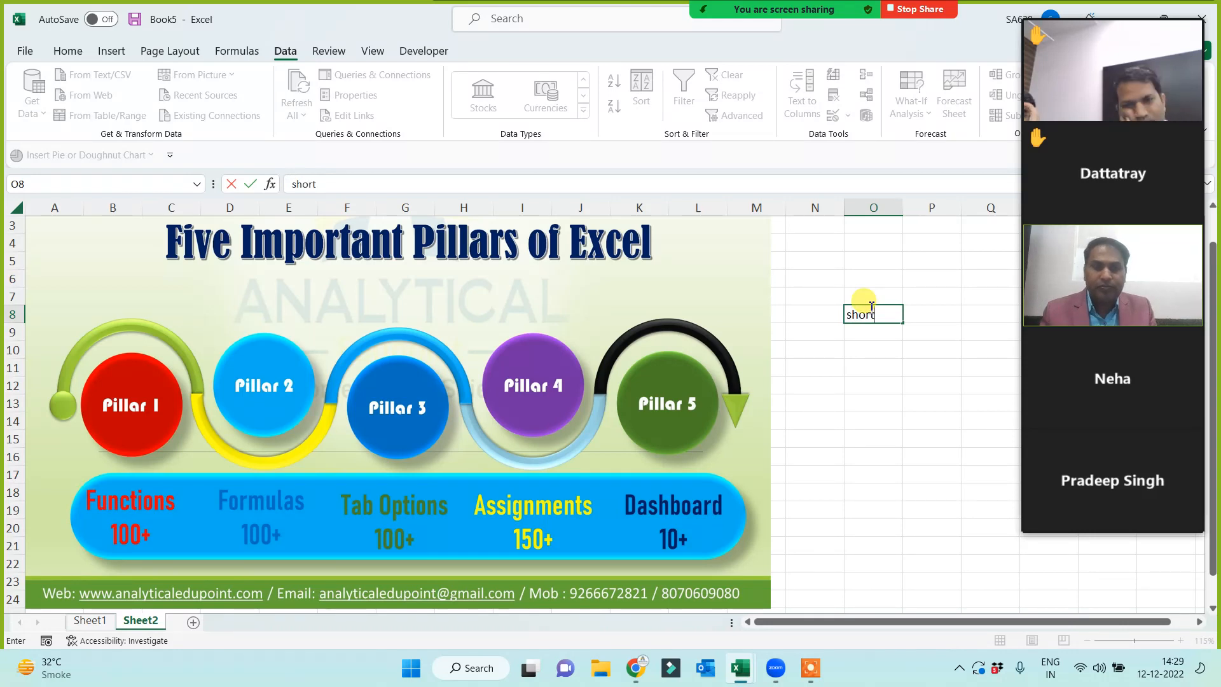
pyautogui.write(' keys')
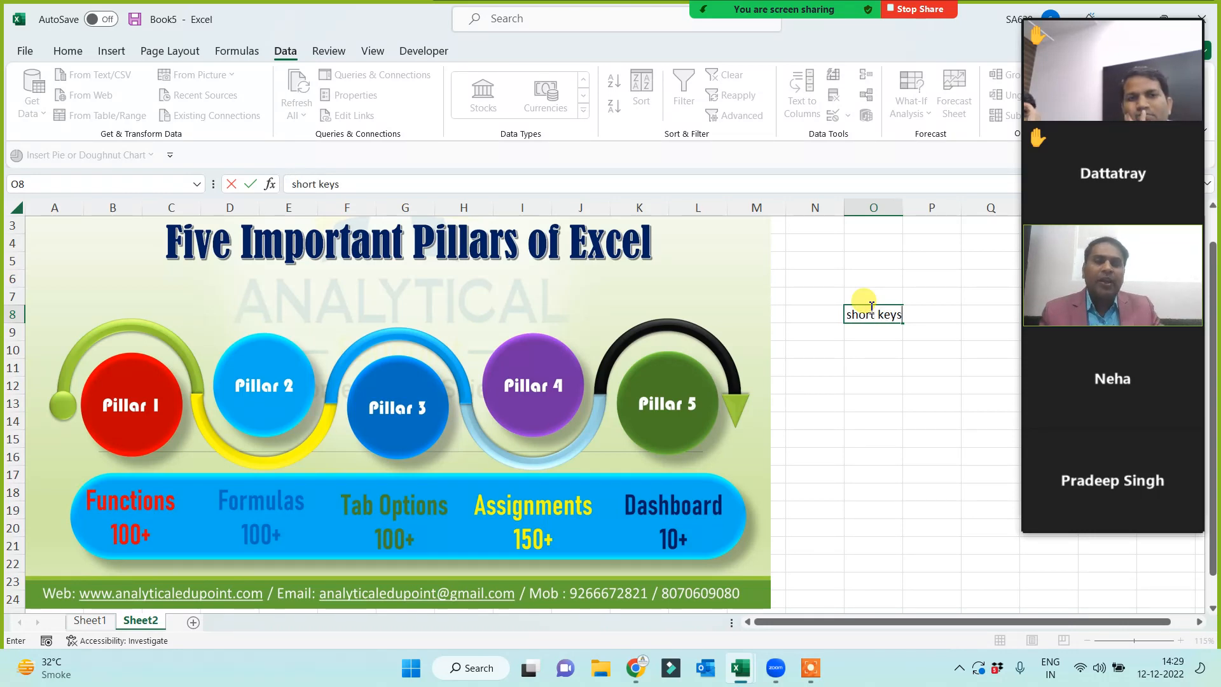
pyautogui.click(871, 419)
pyautogui.moveTo(903, 207); pyautogui.dragTo(923, 208)
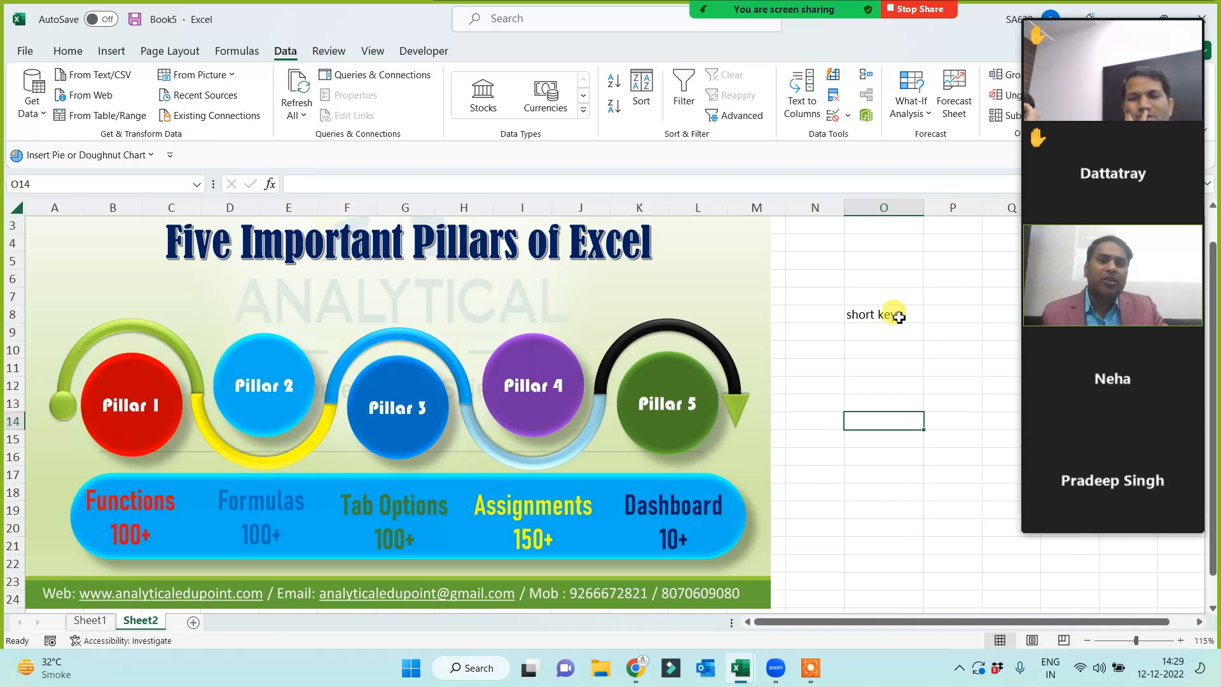
pyautogui.click(898, 316)
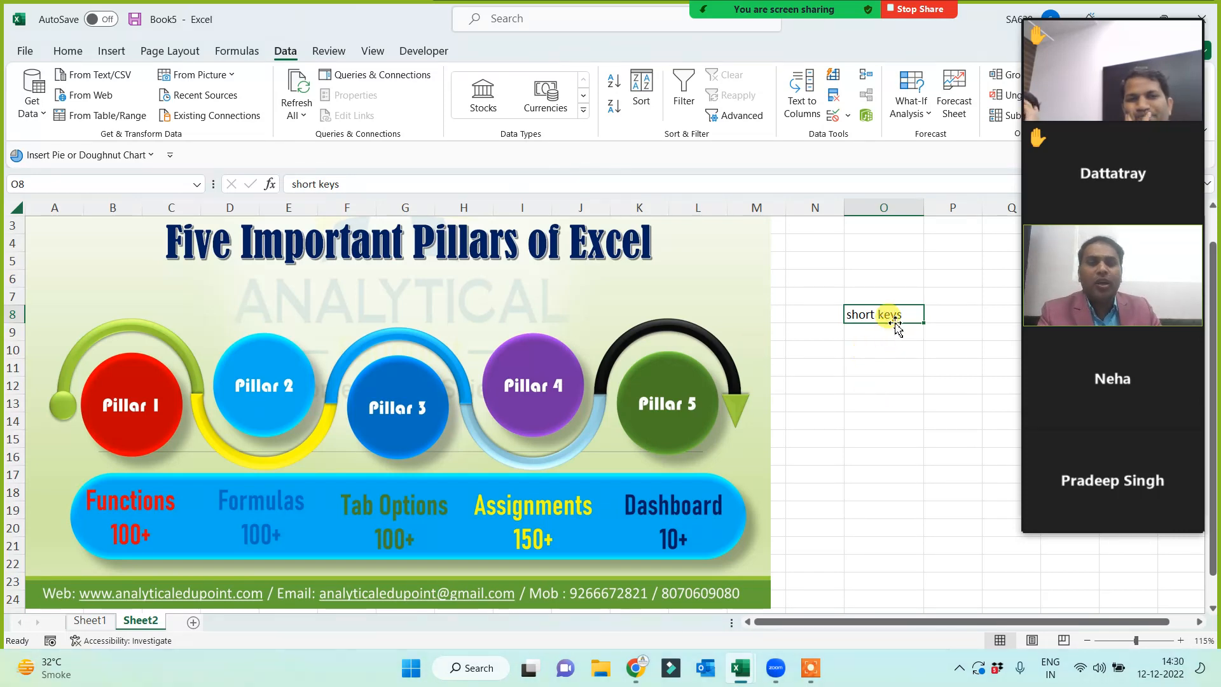
# - Merge O8:P10 centred and middle-aligned, enlarge text to 22, fill yellow, then add Sheet3
pyautogui.moveTo(902, 318); pyautogui.dragTo(959, 348)
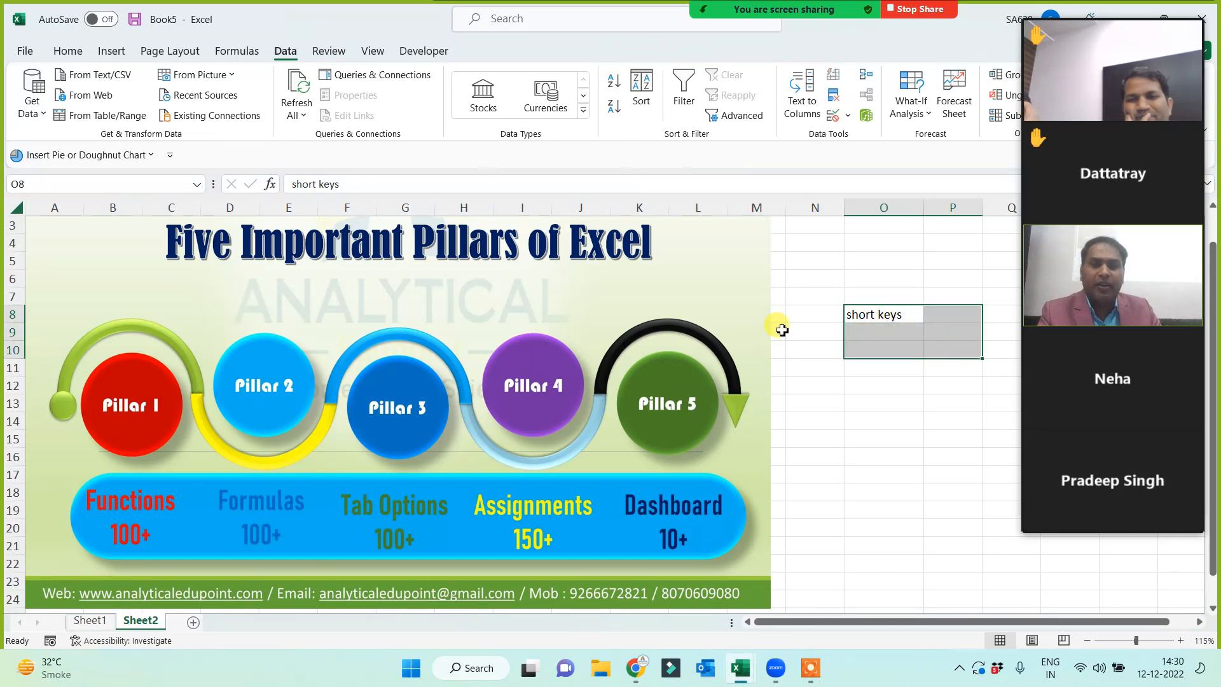
pyautogui.click(68, 51)
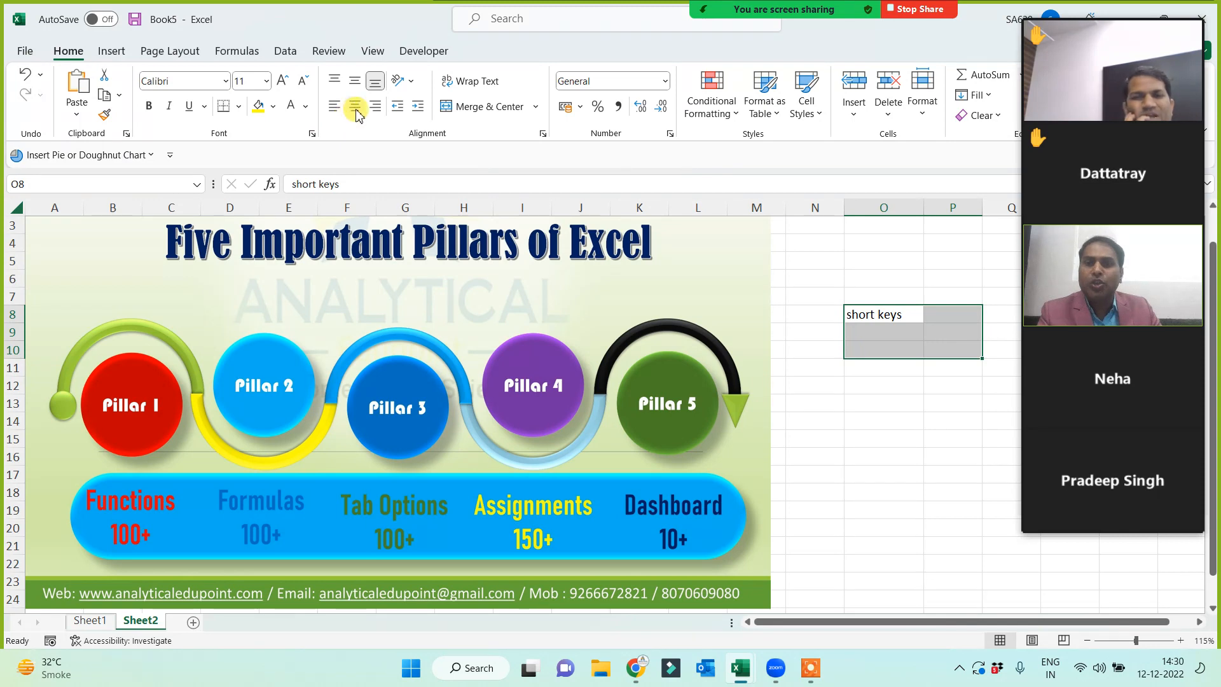
pyautogui.click(478, 107)
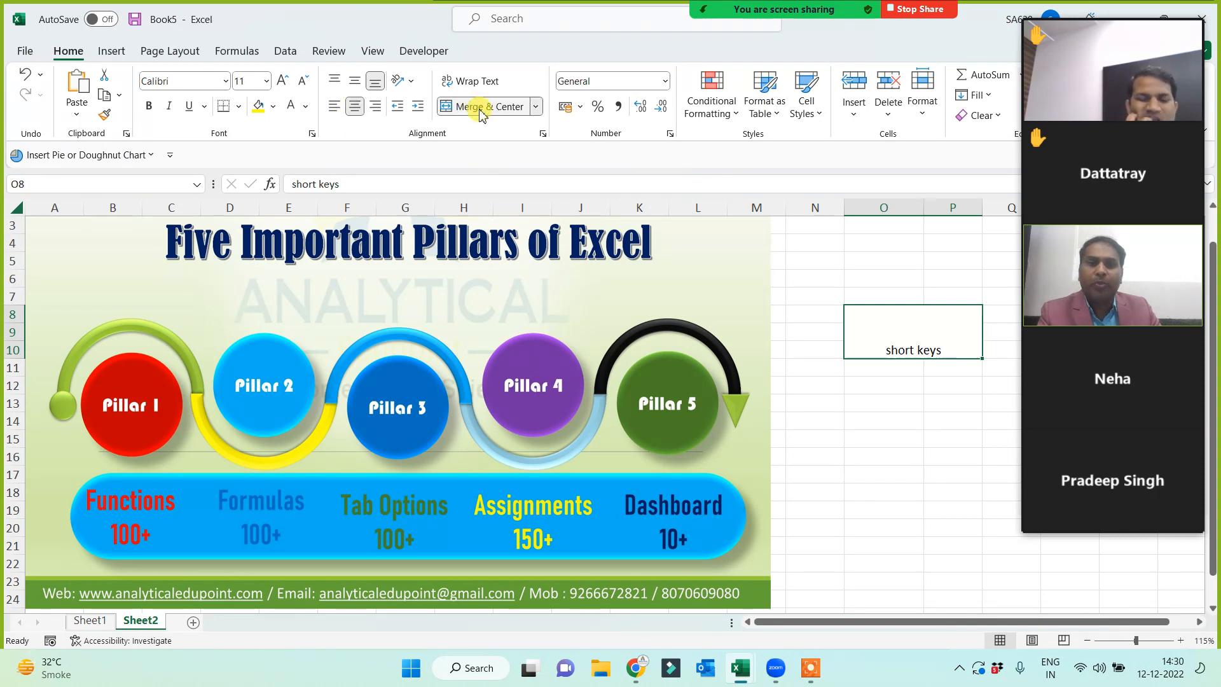
pyautogui.click(355, 80)
pyautogui.click(283, 81)
pyautogui.click(283, 81)
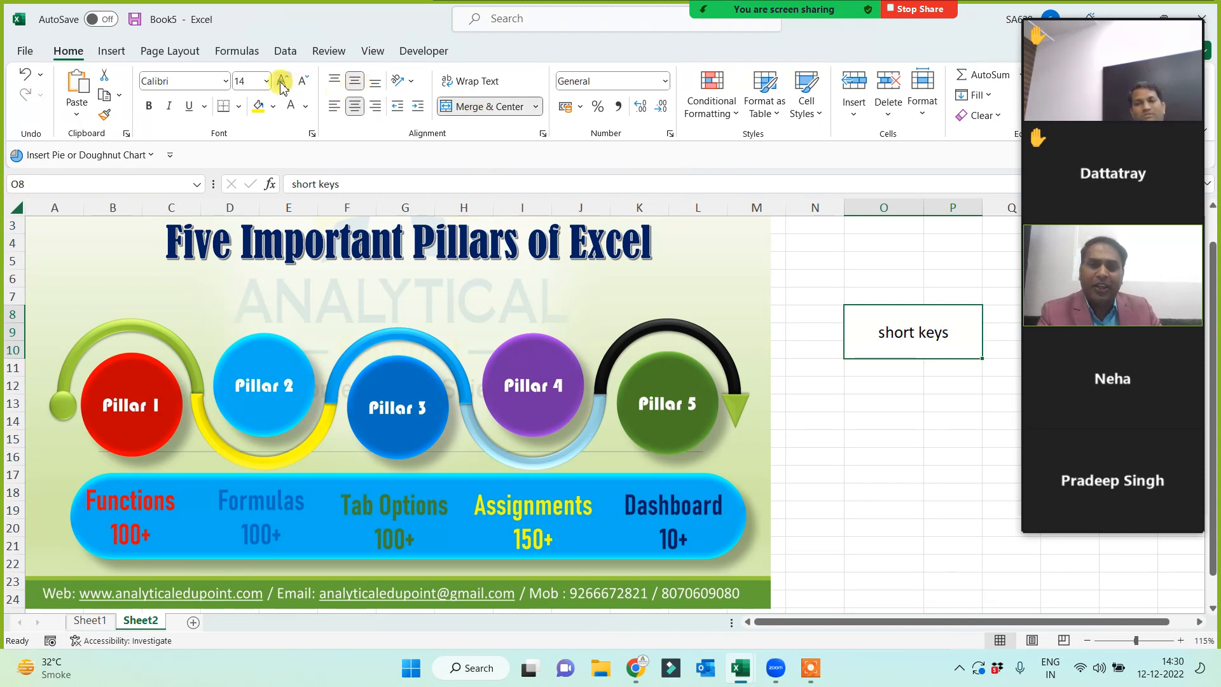
pyautogui.click(283, 81)
pyautogui.click(283, 81)
pyautogui.click(283, 81)
pyautogui.click(283, 81)
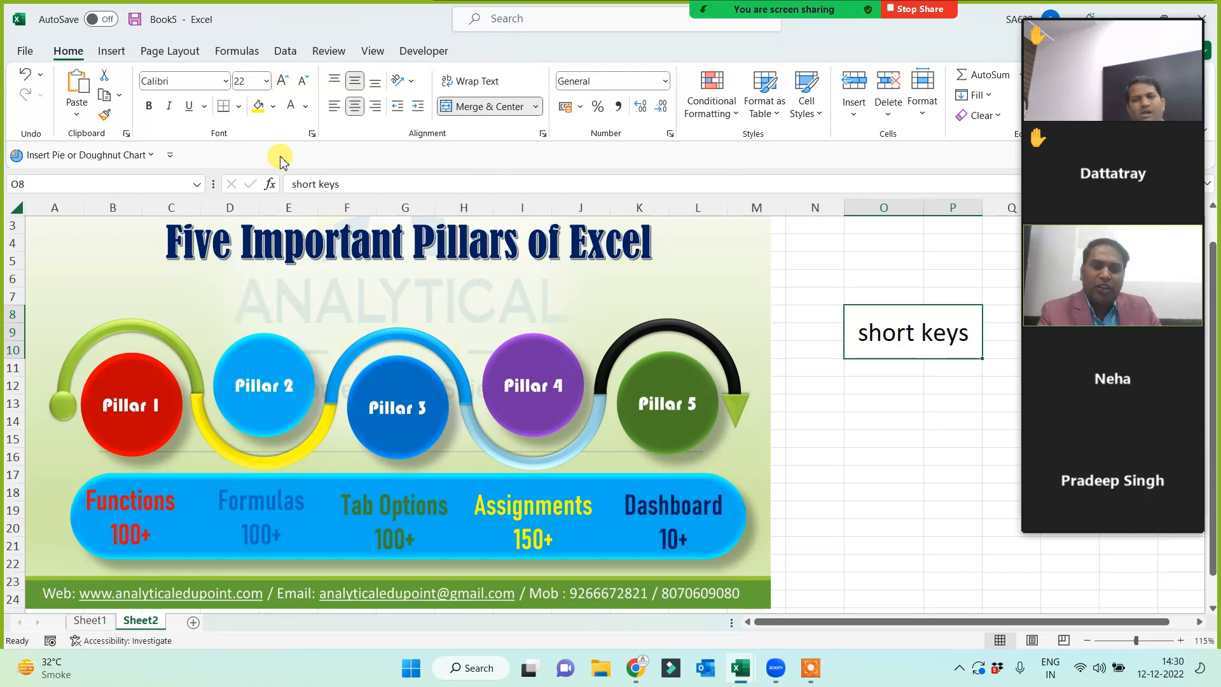
pyautogui.click(258, 106)
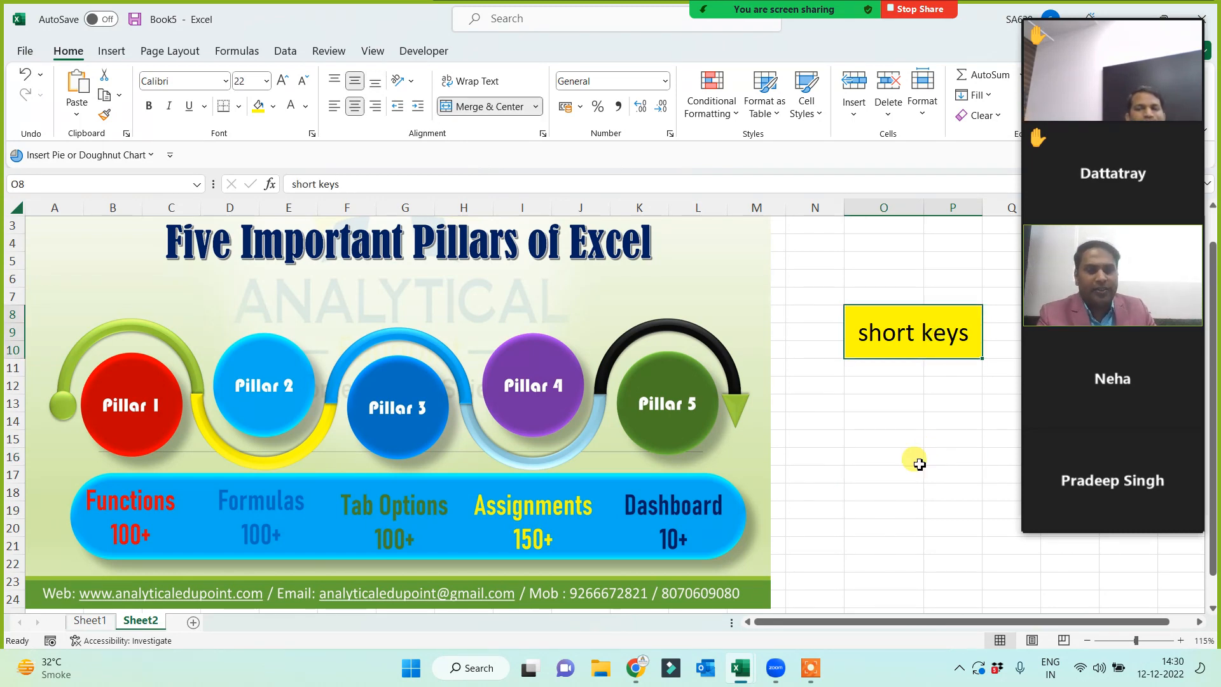
pyautogui.click(193, 623)
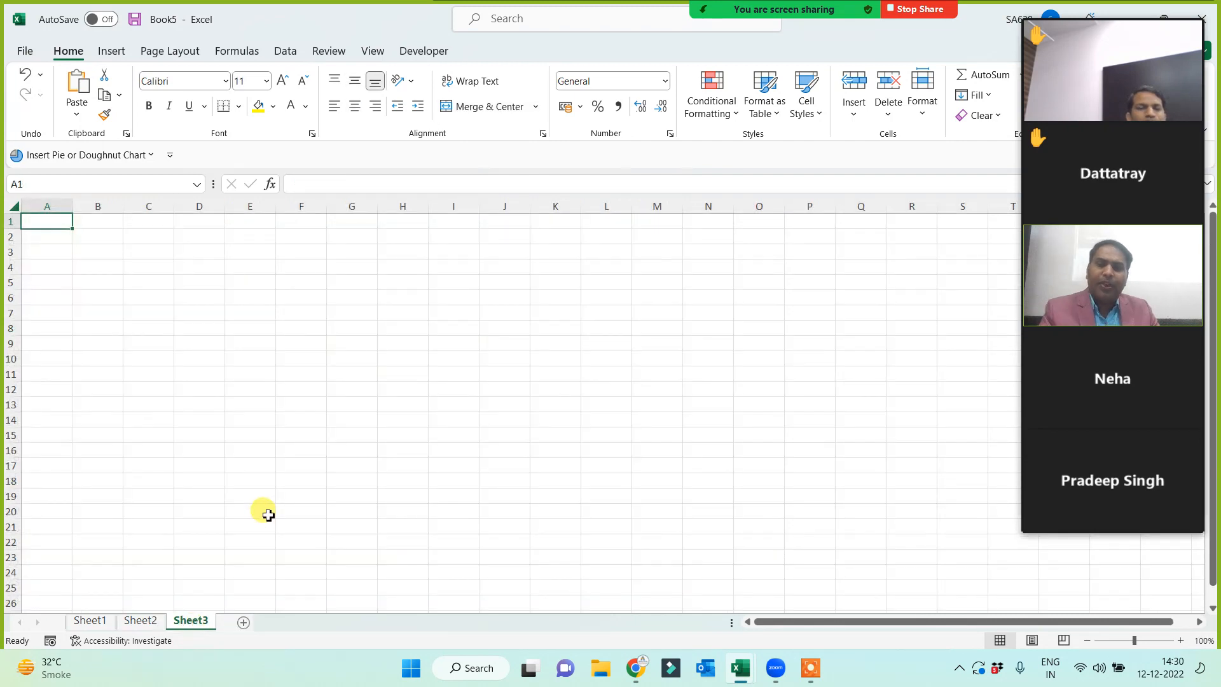
# - Rename the Sheet3 tab to 'Basic Term'
pyautogui.scroll(3, 239, 477)
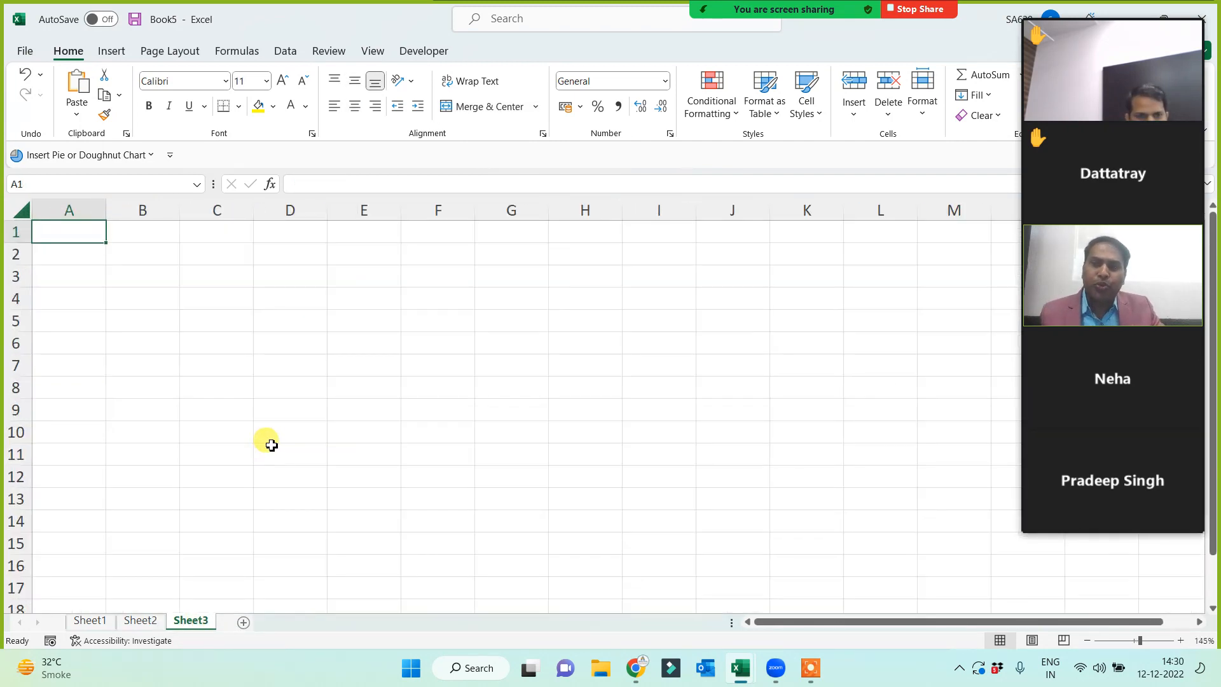
pyautogui.scroll(2, 270, 438)
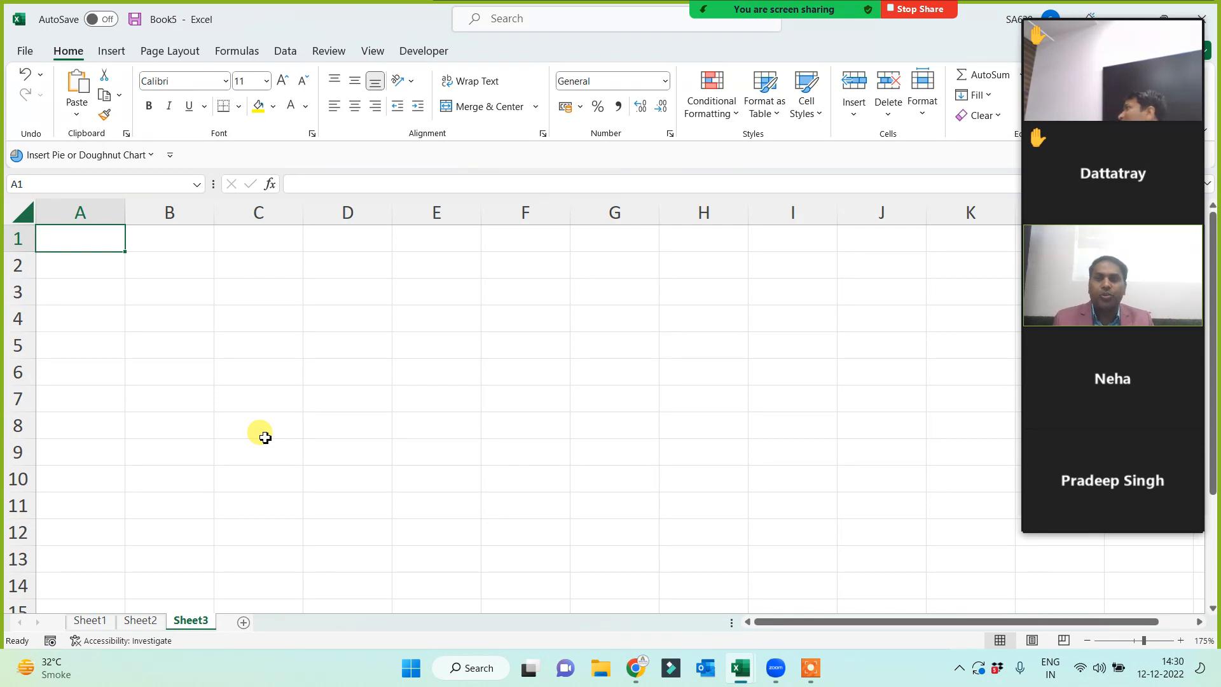
pyautogui.doubleClick(179, 618)
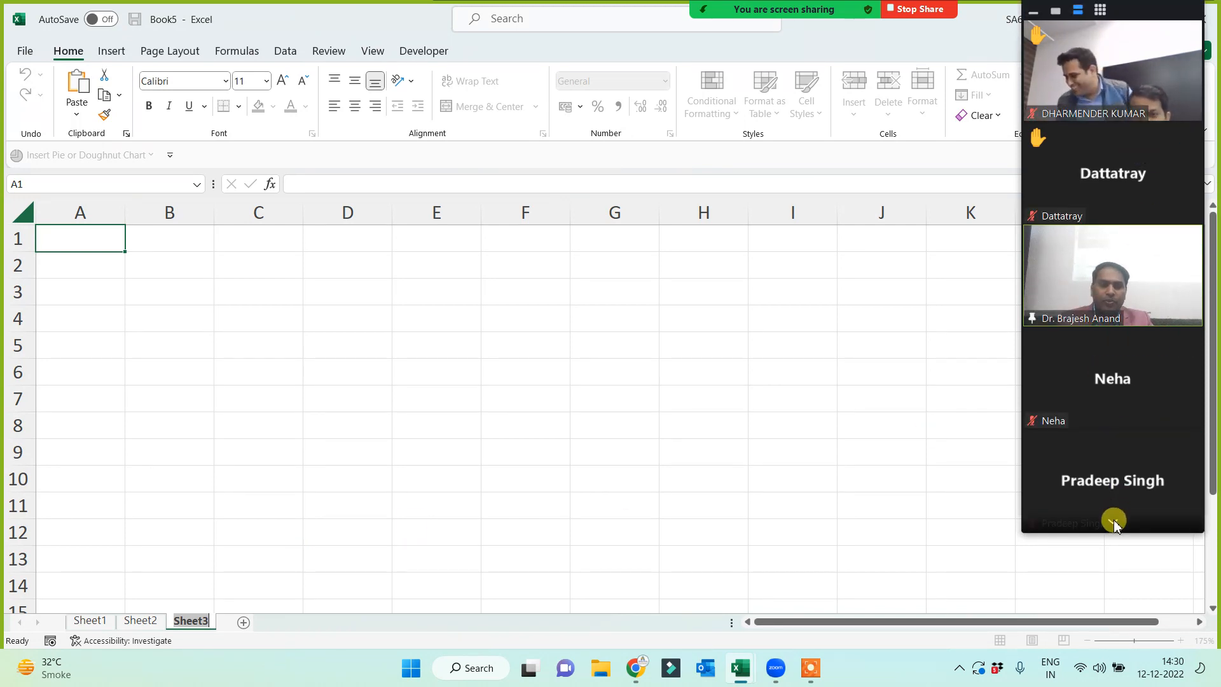
pyautogui.click(1113, 521)
pyautogui.click(1113, 30)
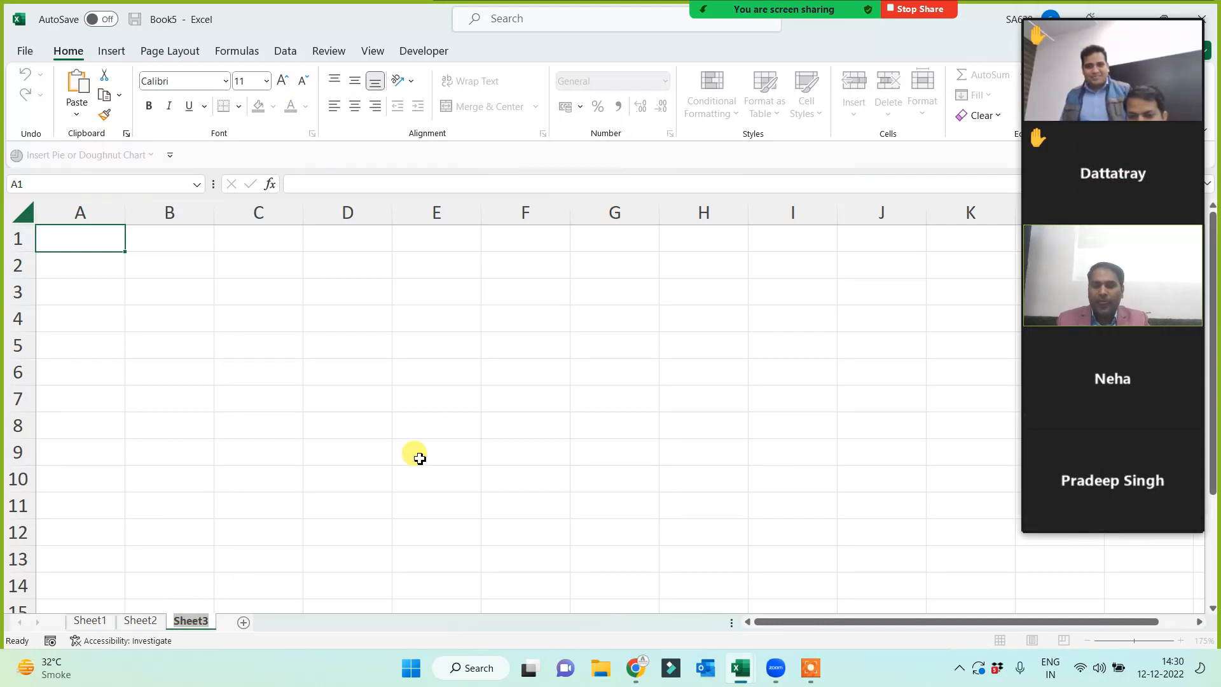
pyautogui.write('T')
pyautogui.press('BackSpace')
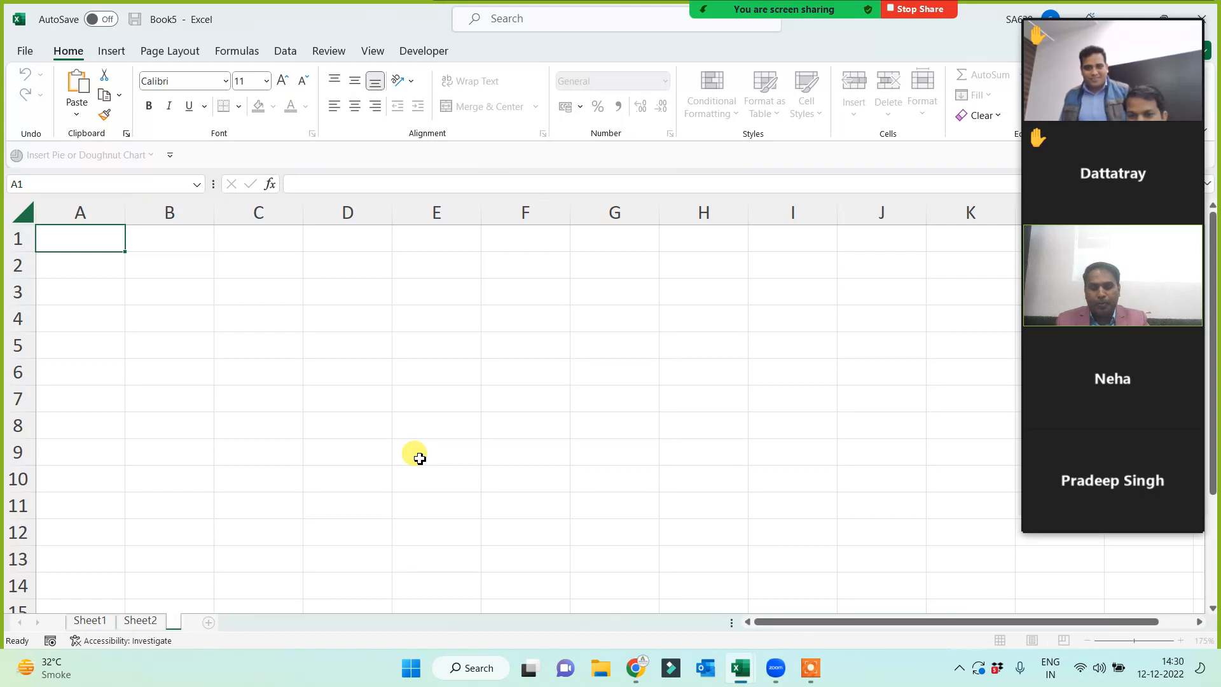
pyautogui.write('Basic T')
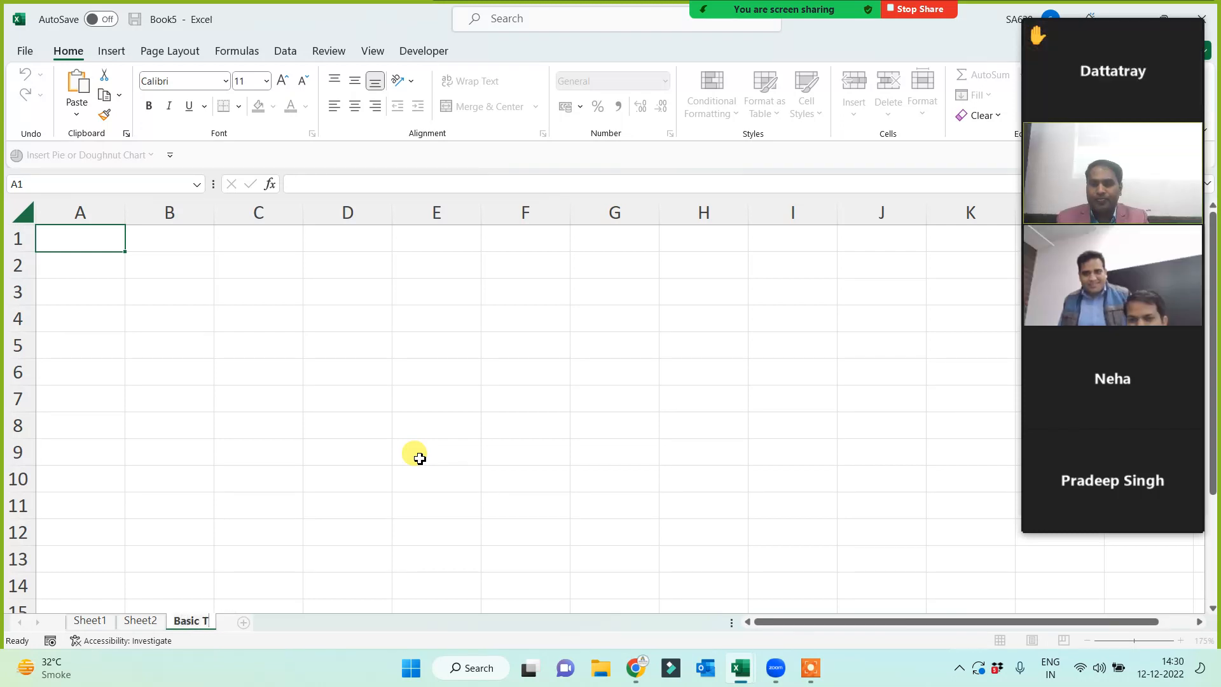
pyautogui.write('erm')
pyautogui.click(294, 371)
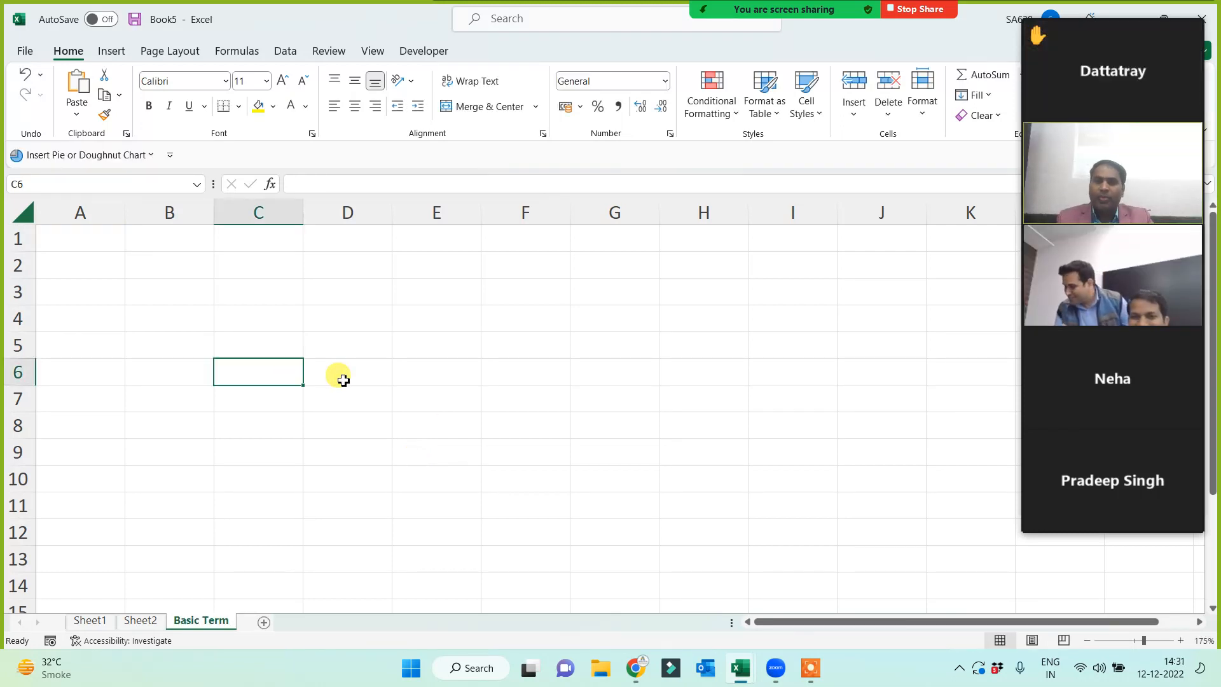
# - Select a cell on the empty Basic Term sheet and page through the meeting participant list
pyautogui.moveTo(810, 678)
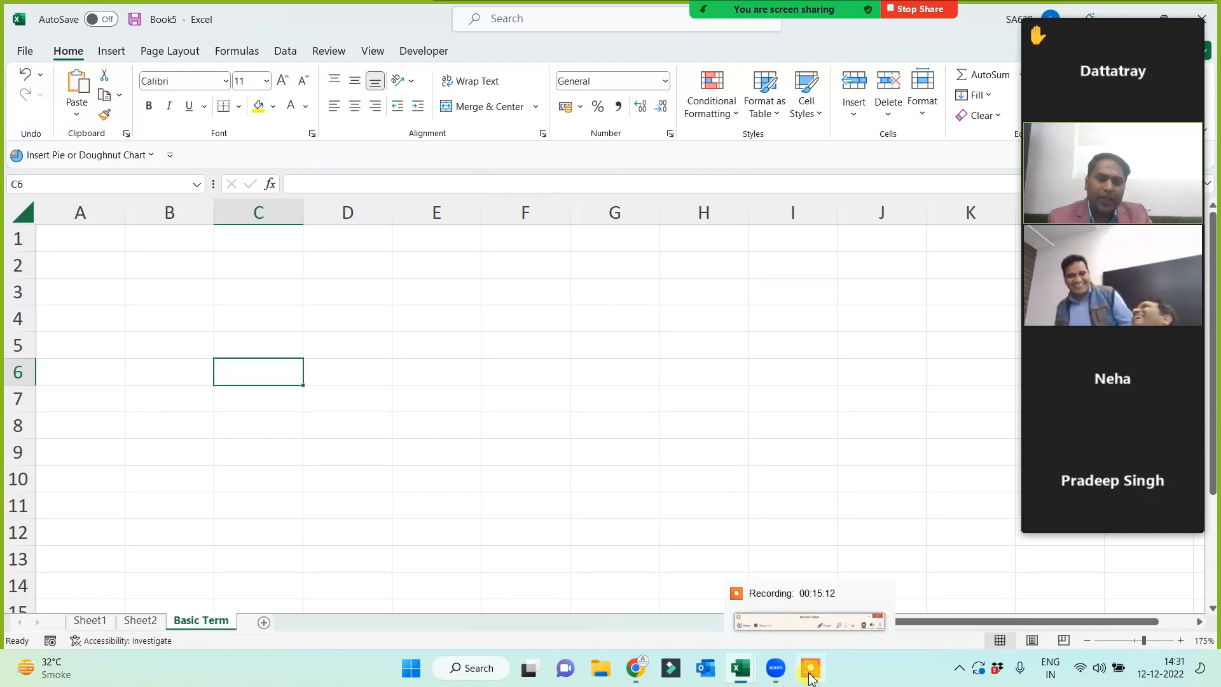
pyautogui.click(358, 382)
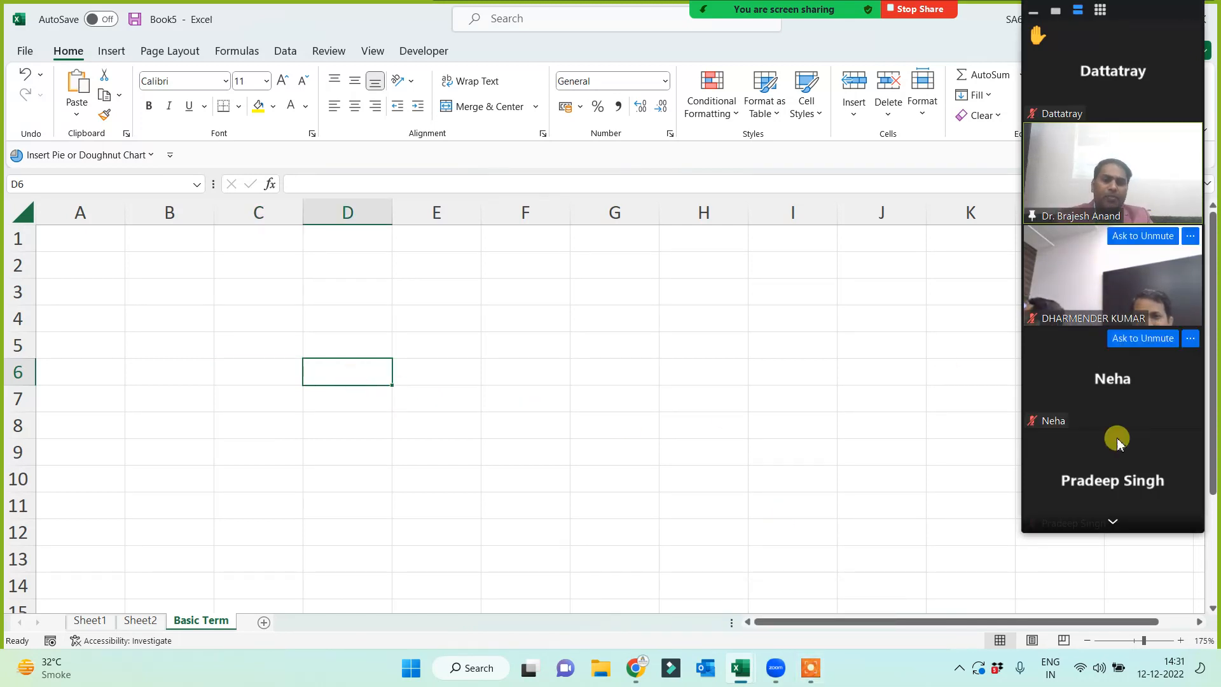
pyautogui.click(1113, 521)
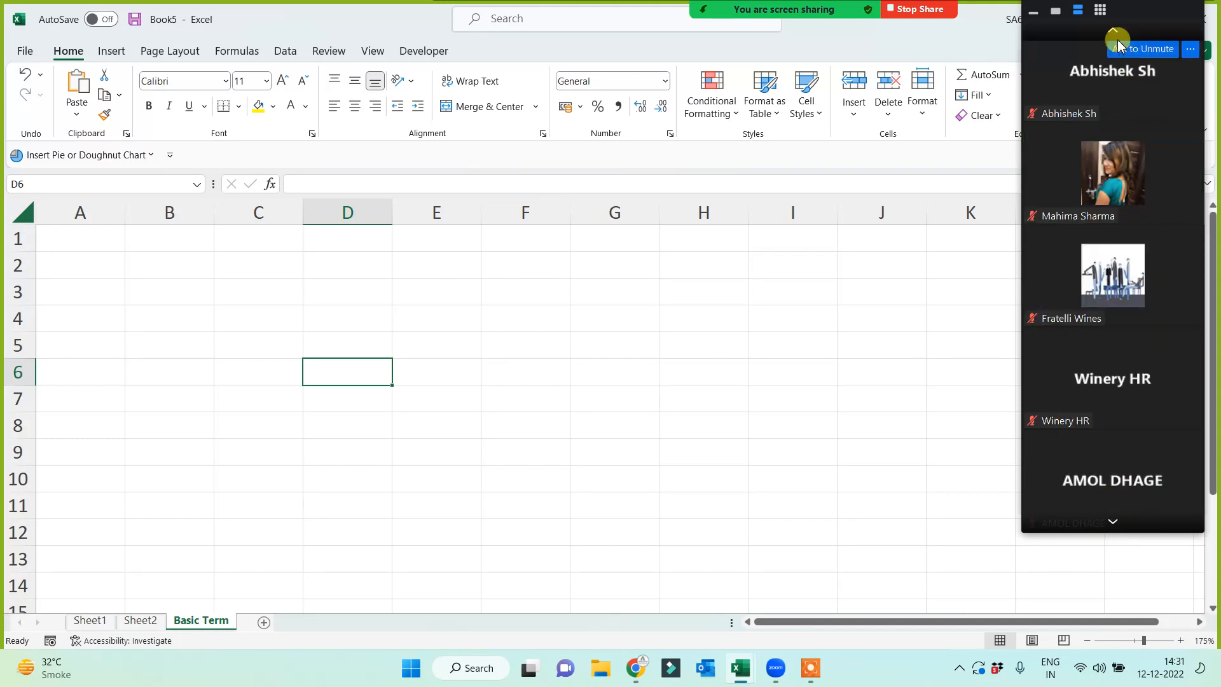
pyautogui.click(1116, 35)
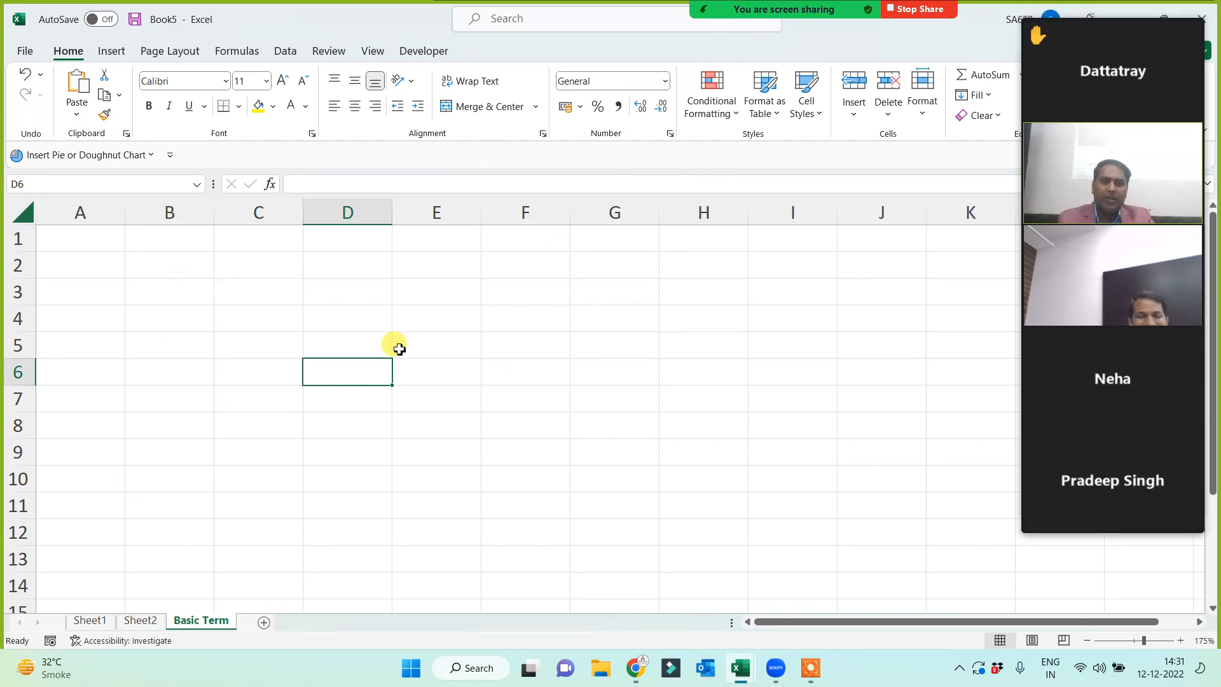
# - Enter Rows, Columns, Cell and Range down cells B2:B5
pyautogui.click(167, 269)
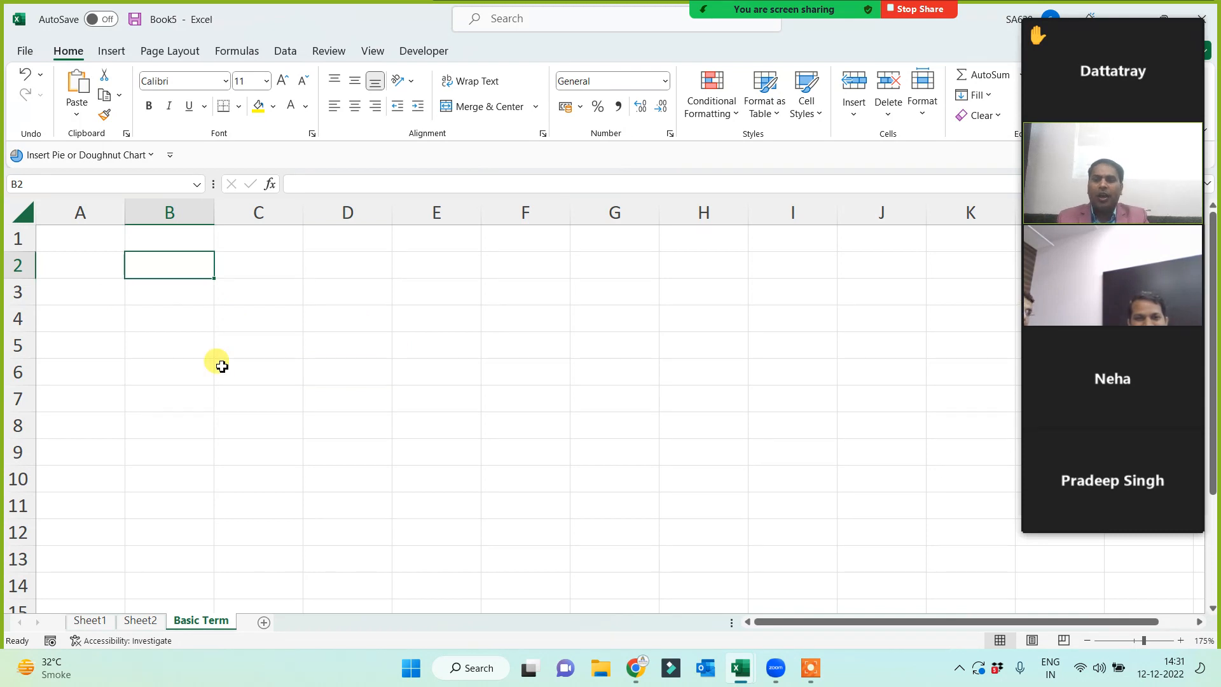
pyautogui.write('Rows')
pyautogui.press('Return')
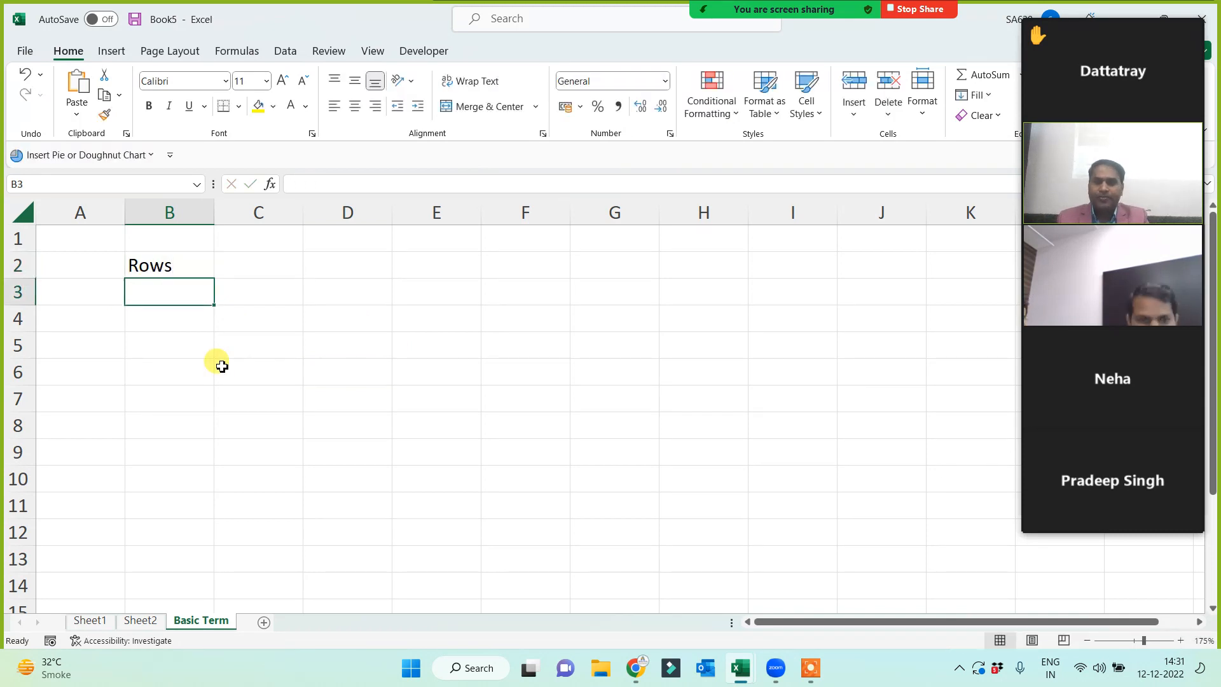
pyautogui.write('Columns')
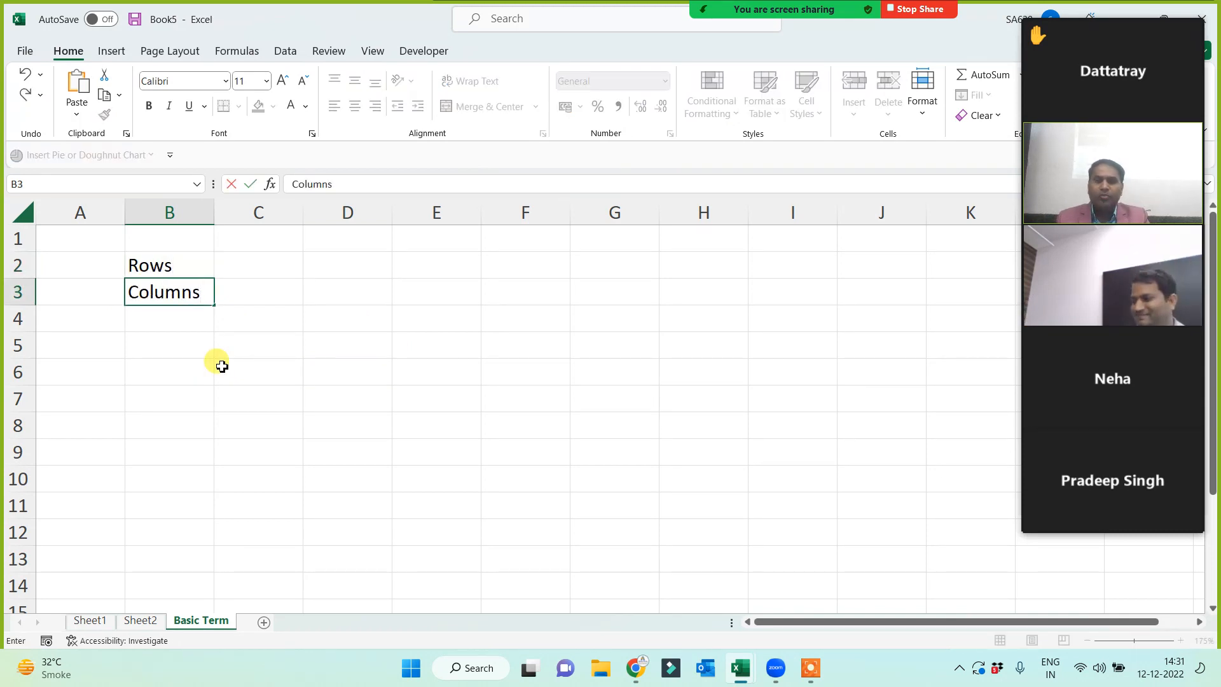
pyautogui.press('Return')
pyautogui.write('Cell')
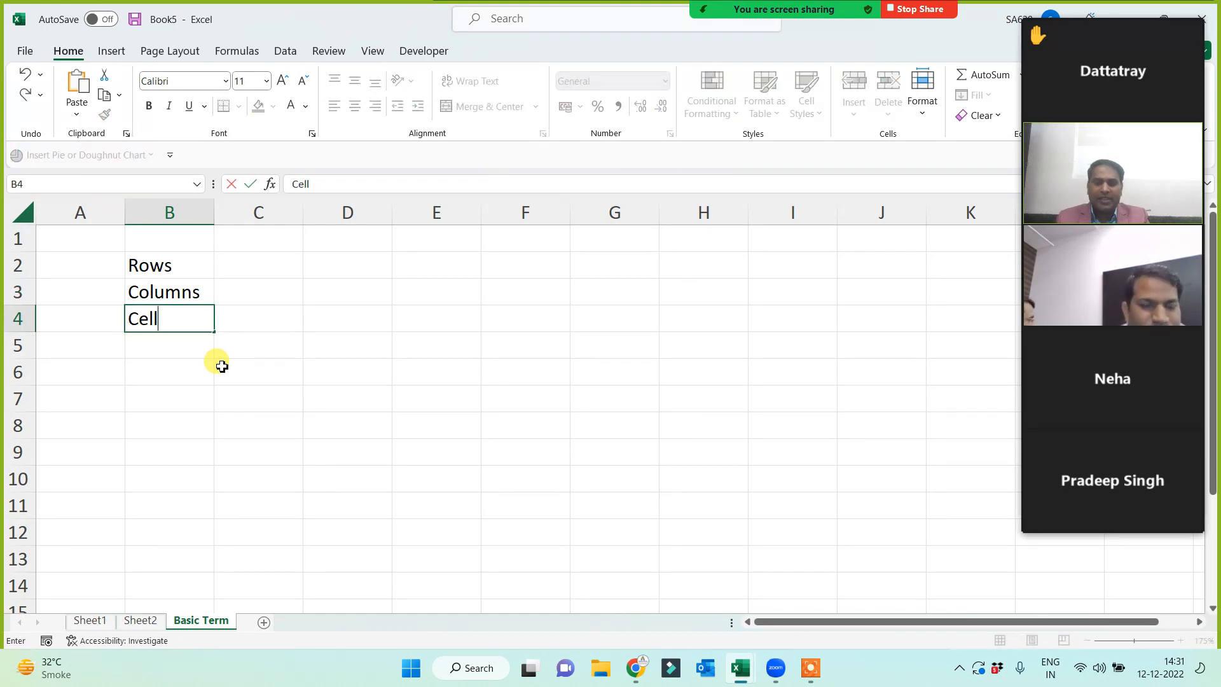
pyautogui.press('Return')
pyautogui.write('RAnge')
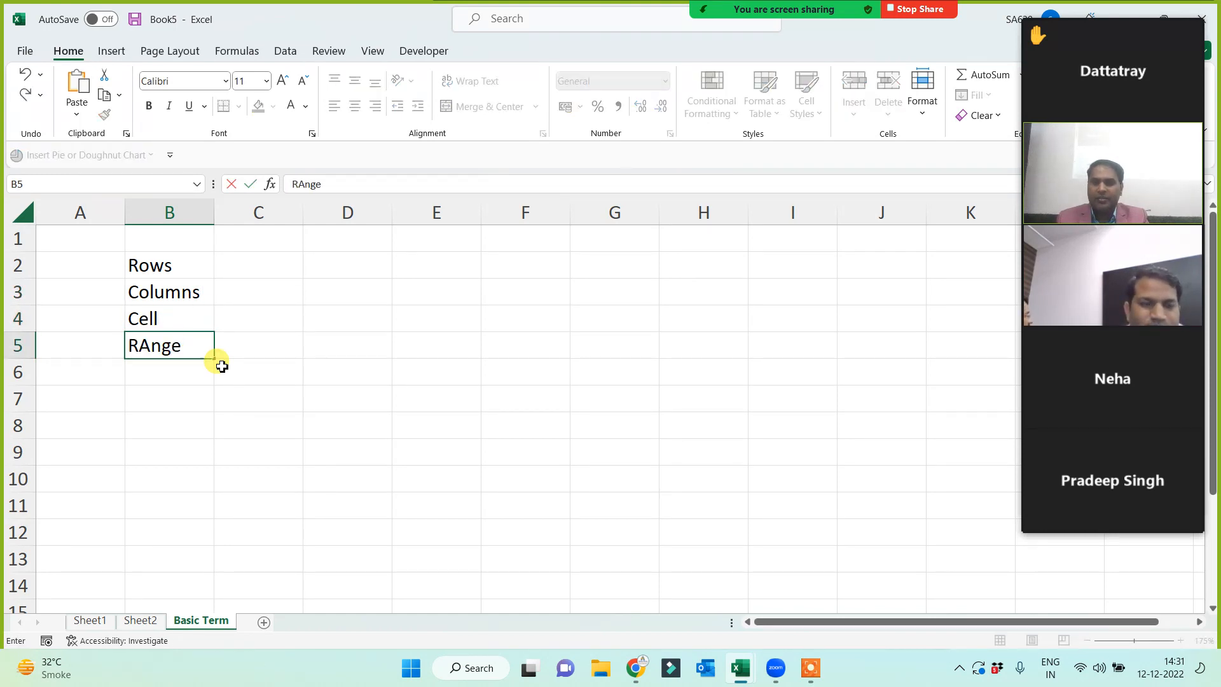
pyautogui.press('Return')
# - Add Cell Address and Sheet in B6:B7, Data in B9, and widen column B to fit
pyautogui.write('Cell Address')
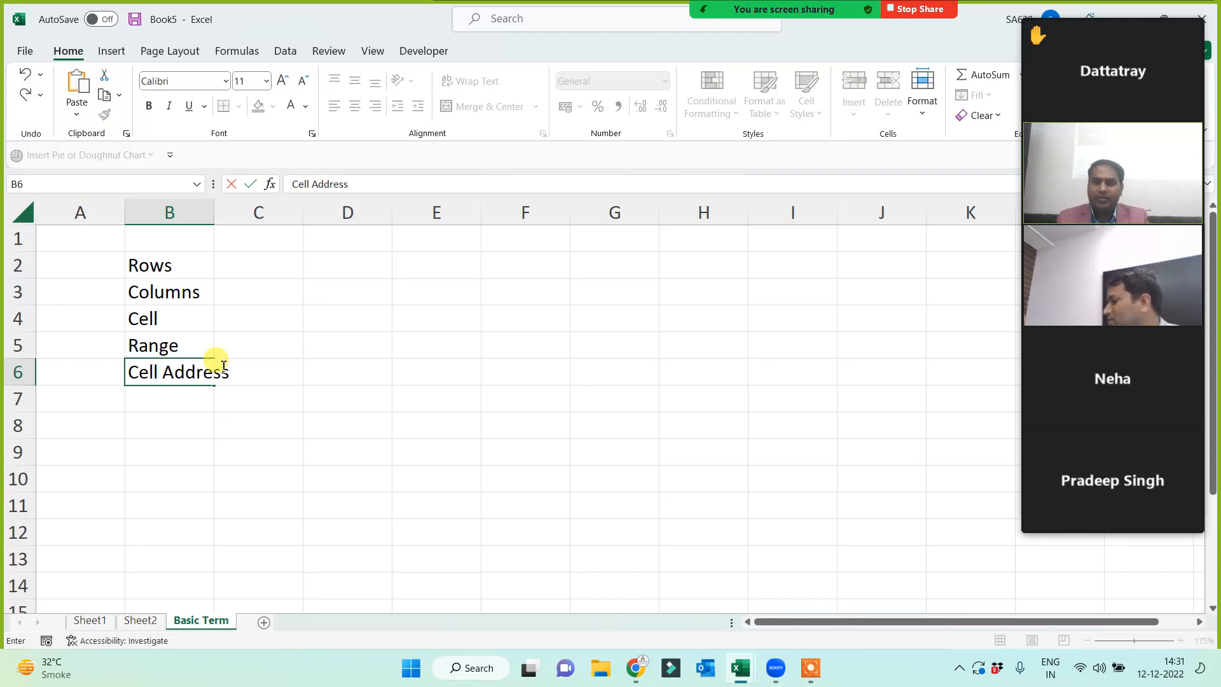
pyautogui.press('Return')
pyautogui.write('She')
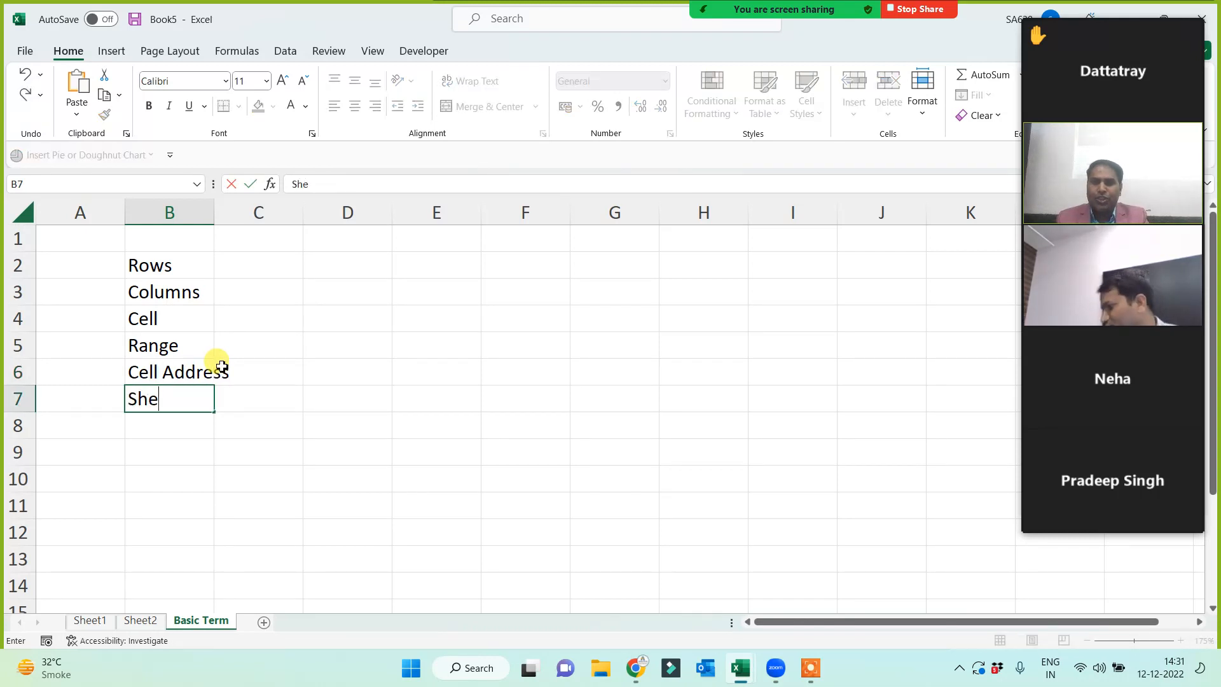
pyautogui.press('Return')
pyautogui.press('Return')
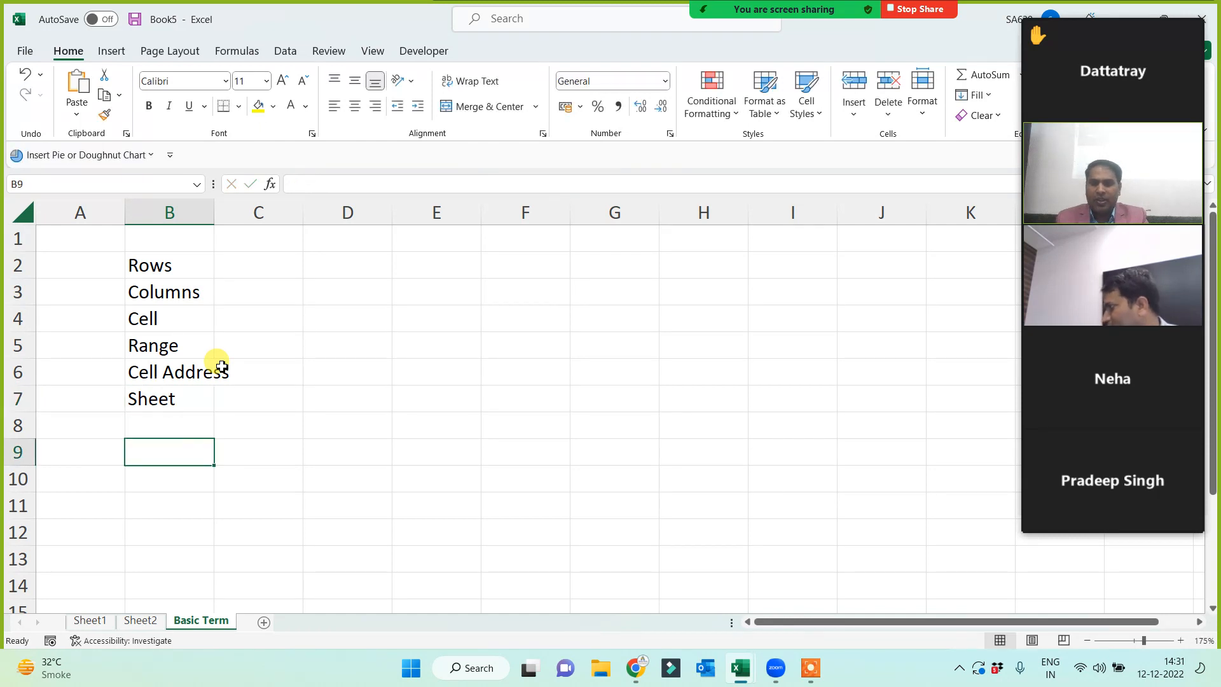
pyautogui.write('Data')
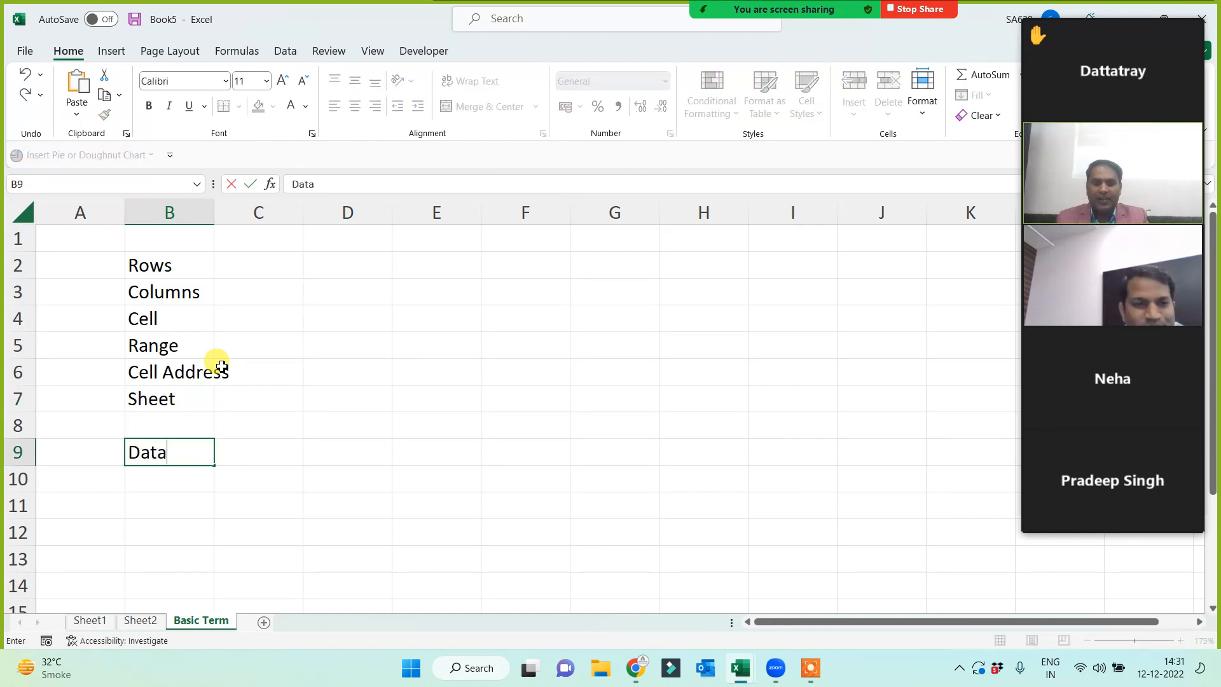
pyautogui.press('Return')
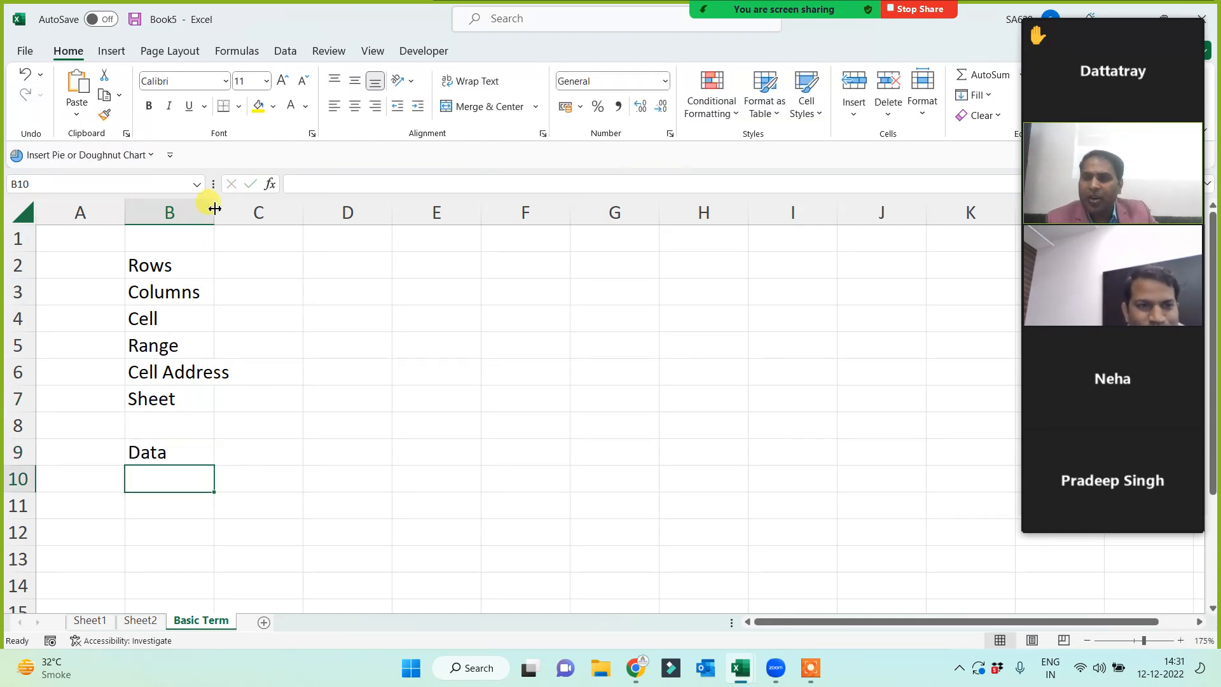
pyautogui.moveTo(214, 208); pyautogui.dragTo(242, 207)
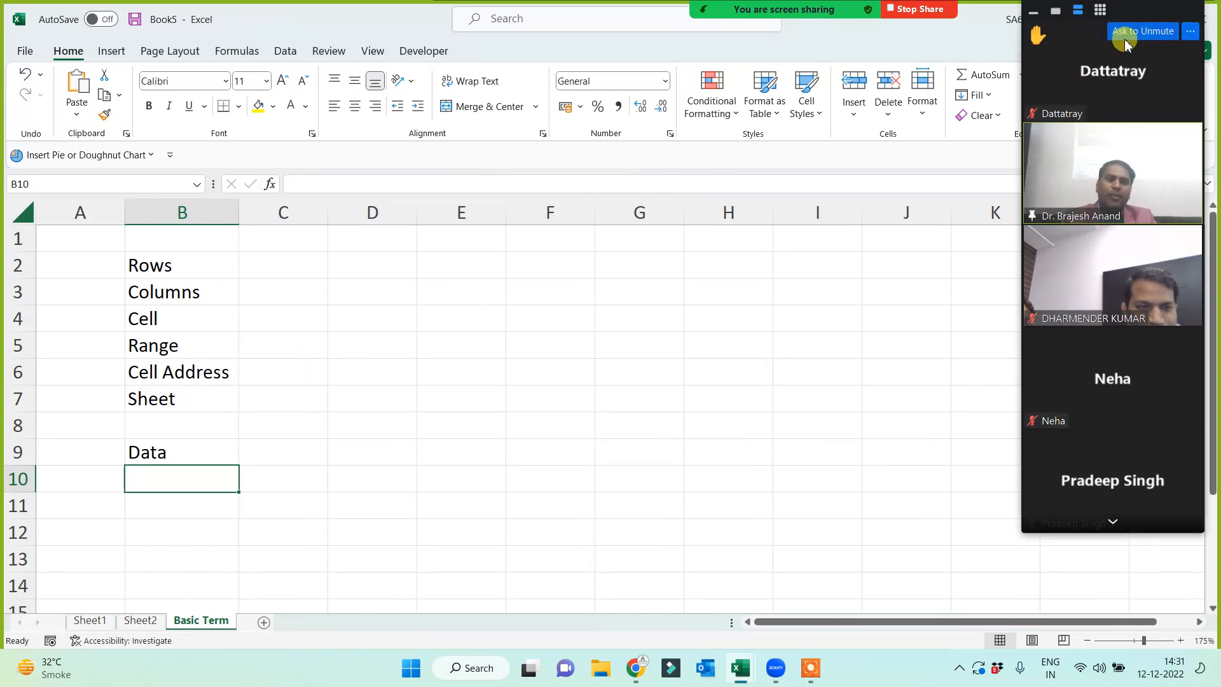
pyautogui.click(1113, 523)
pyautogui.click(1113, 523)
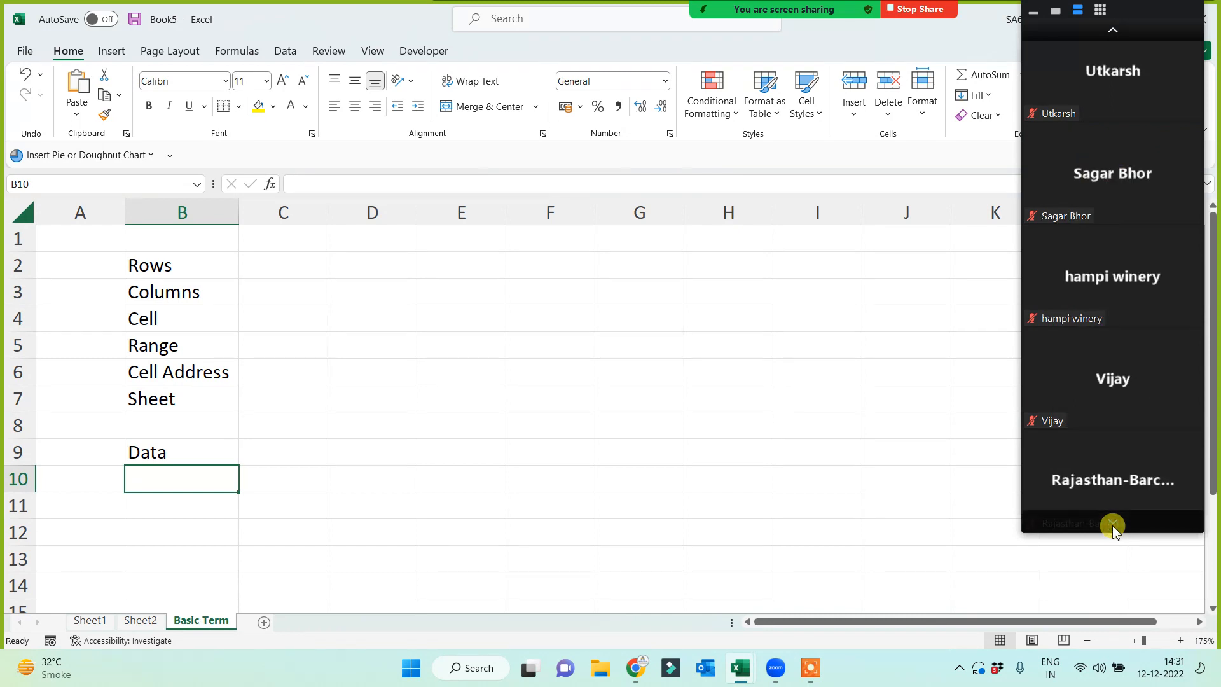
pyautogui.click(1112, 523)
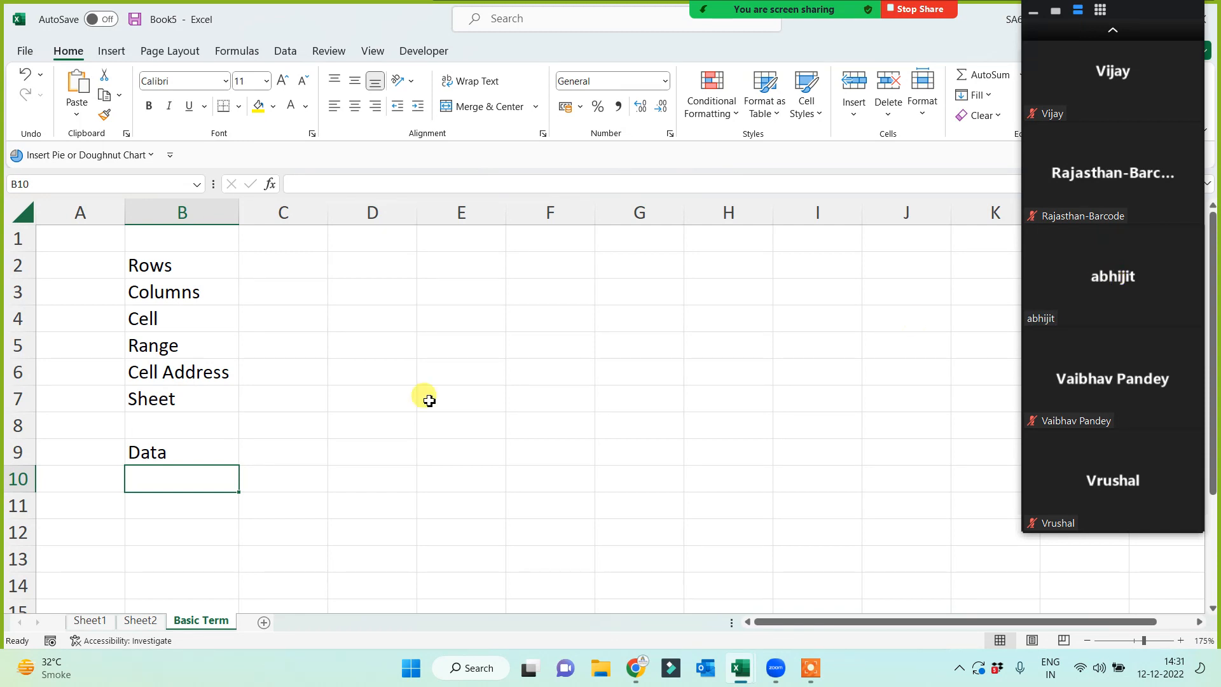
pyautogui.moveTo(183, 267); pyautogui.dragTo(169, 453)
pyautogui.click(270, 266)
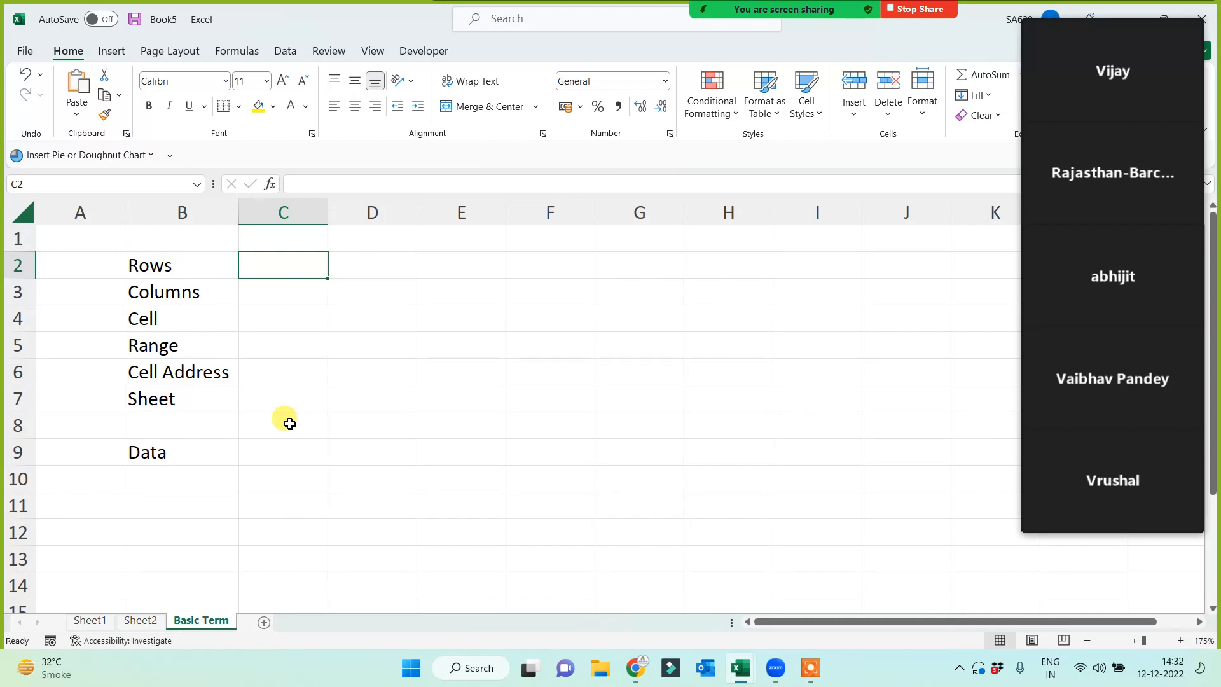
pyautogui.moveTo(1108, 284)
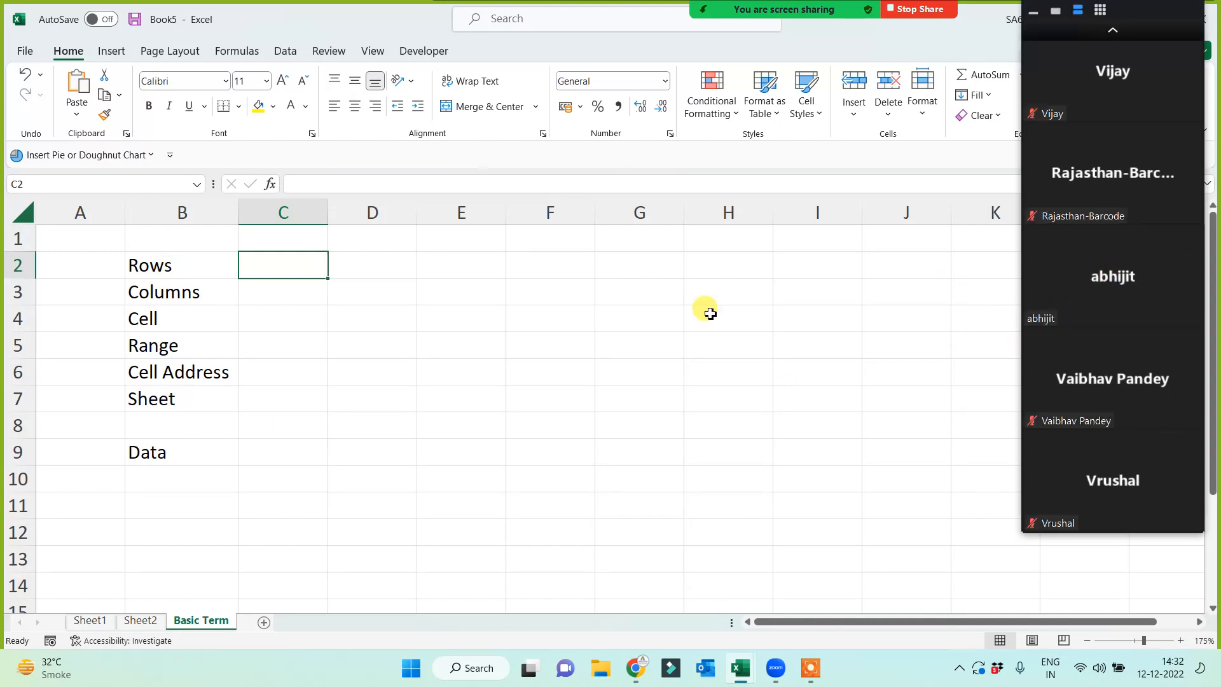
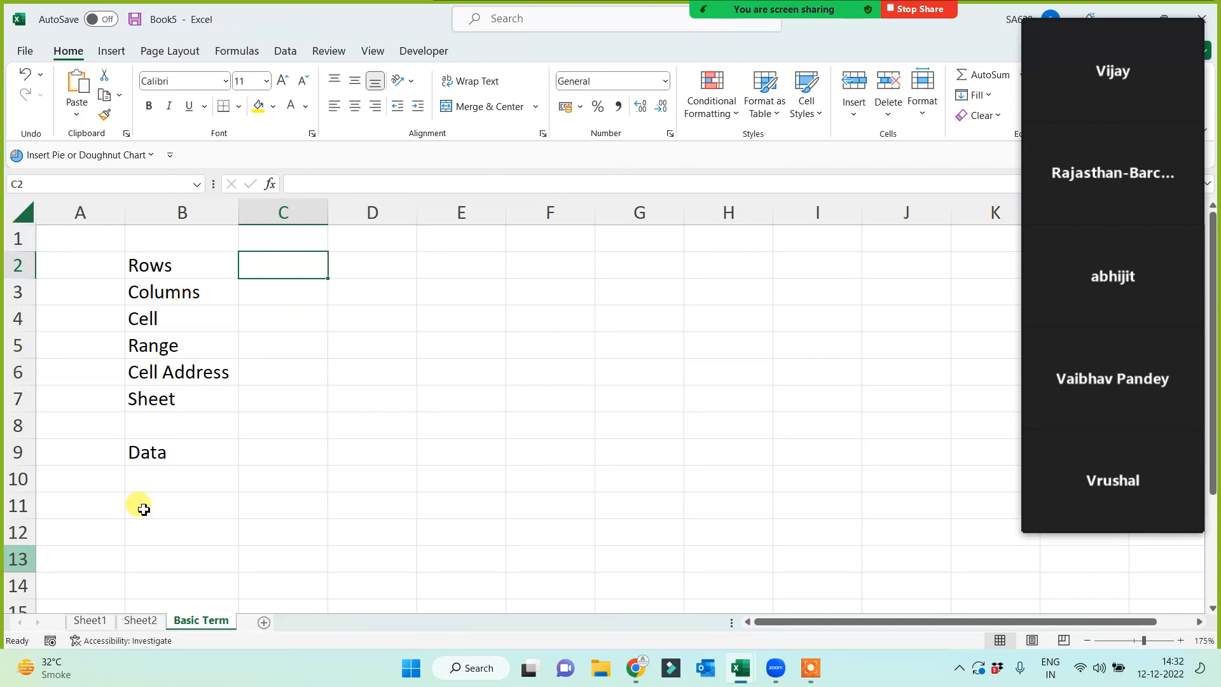
# - Enter 123456.... beside Rows in C2 and abcde.... beside Columns in C3
pyautogui.write('123456....')
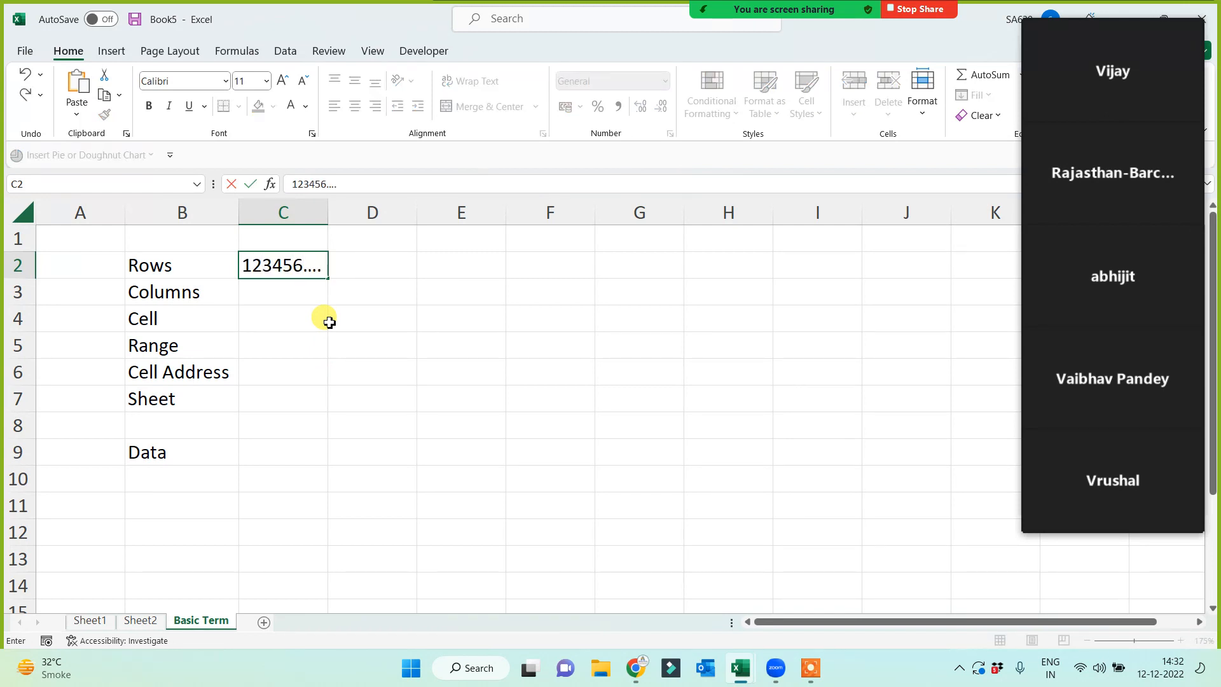
pyautogui.click(329, 321)
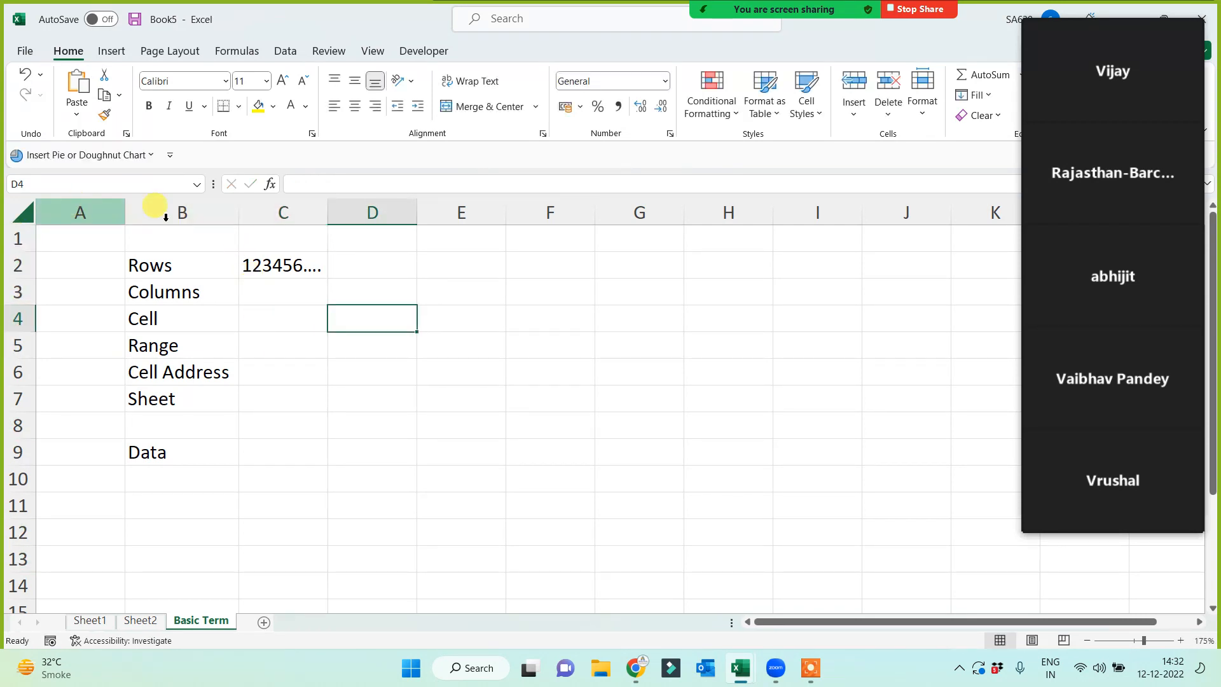
pyautogui.click(267, 292)
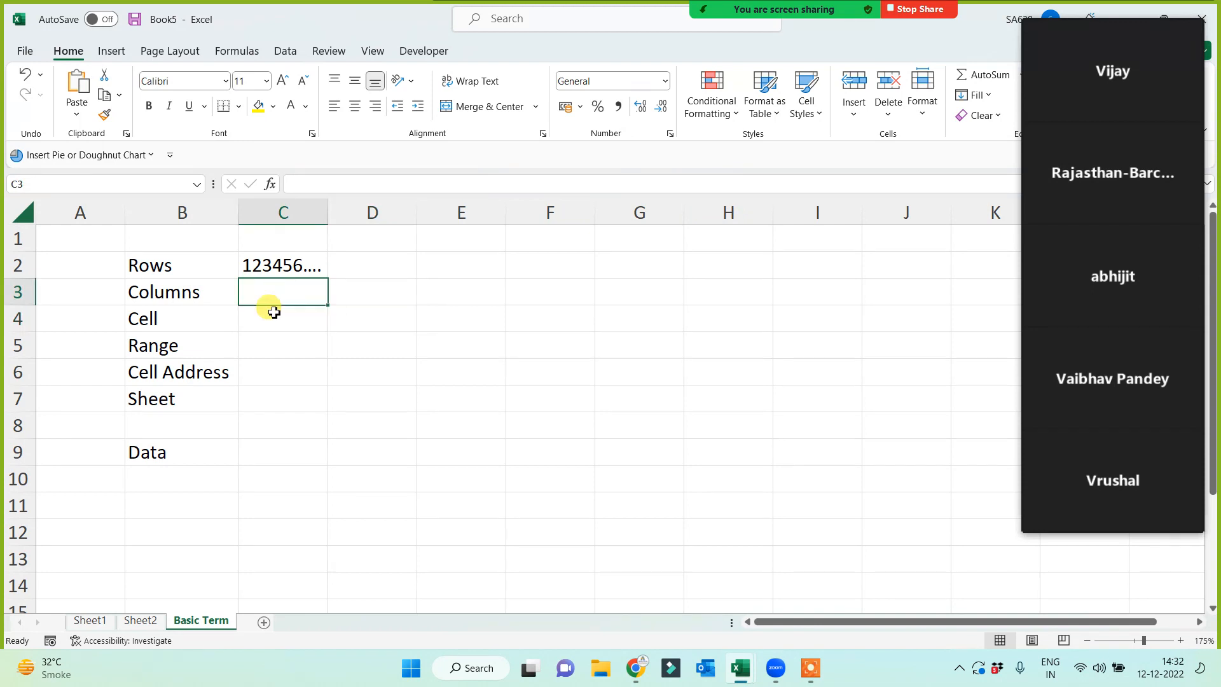
pyautogui.write('ab')
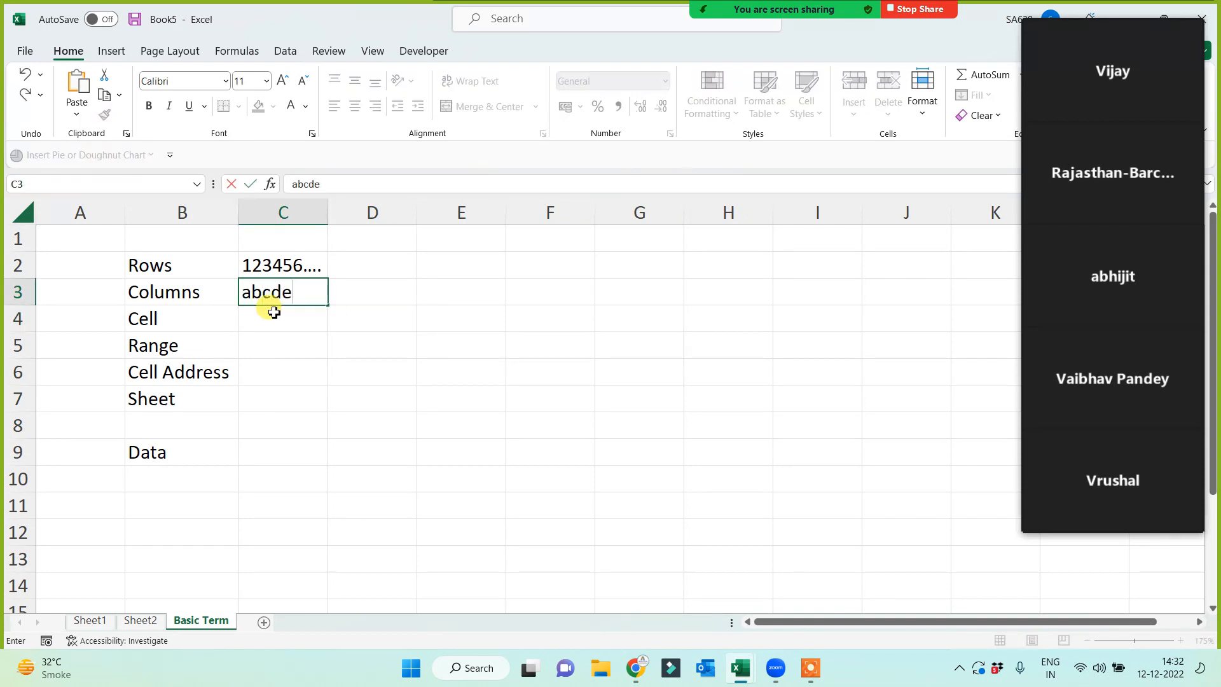
pyautogui.write('cde....')
pyautogui.click(290, 369)
# - Fill C4 yellow as the Cell example and type >1 Cell in C5
pyautogui.click(282, 318)
pyautogui.click(258, 106)
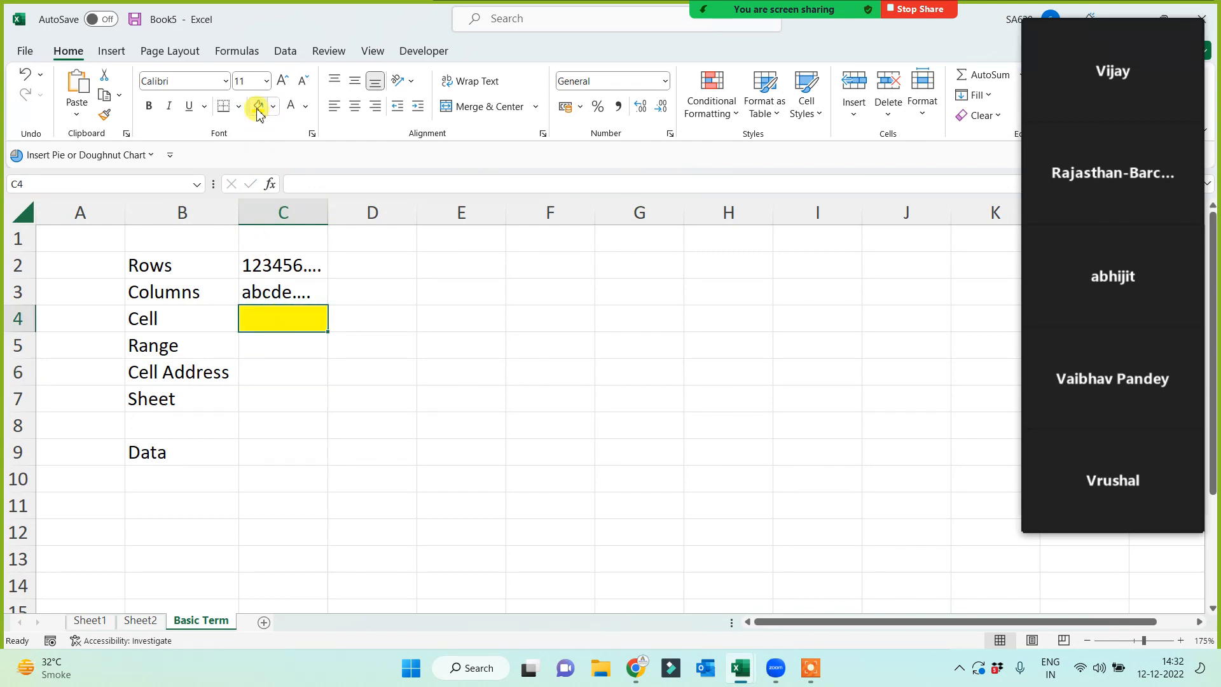
pyautogui.click(256, 356)
pyautogui.write('>1 Cell')
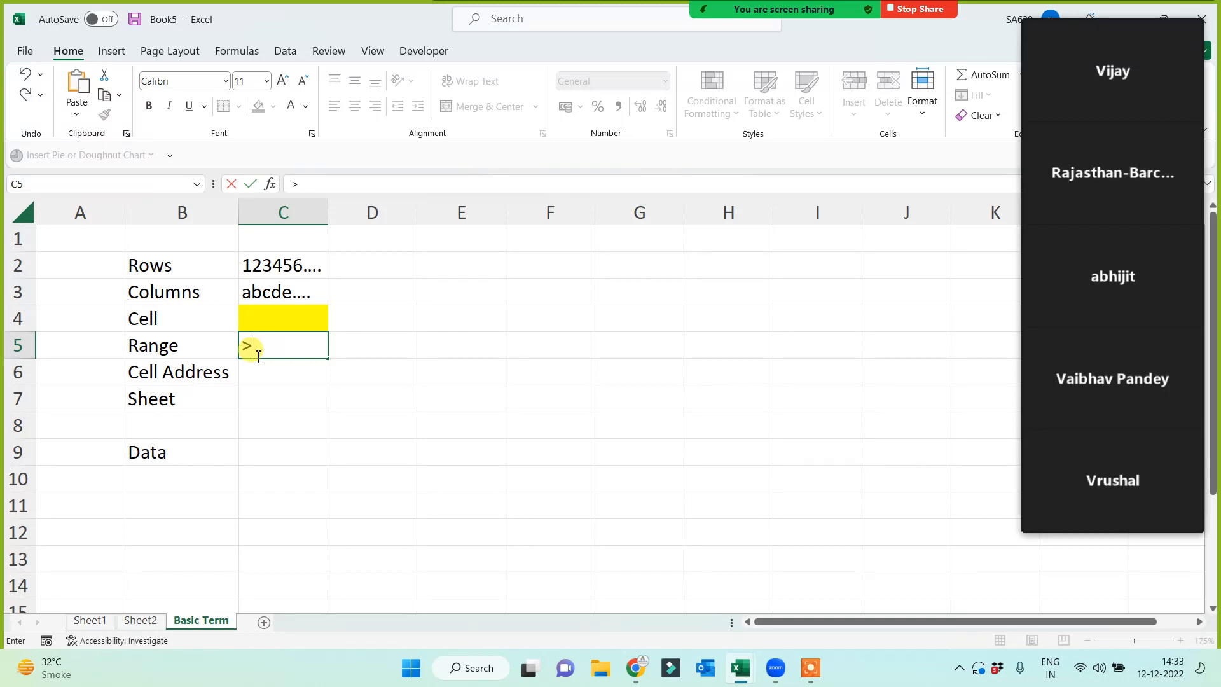
pyautogui.click(382, 457)
pyautogui.click(456, 289)
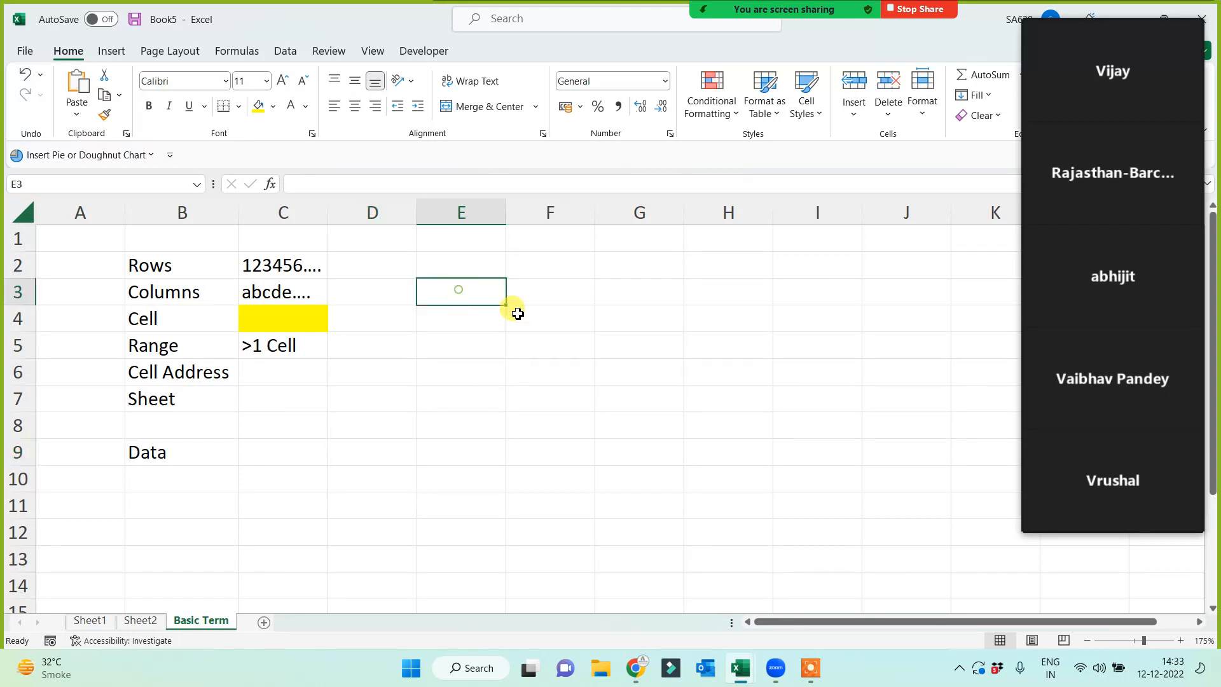
# - Apply All Borders to the block E3:J10
pyautogui.moveTo(499, 300); pyautogui.dragTo(861, 480)
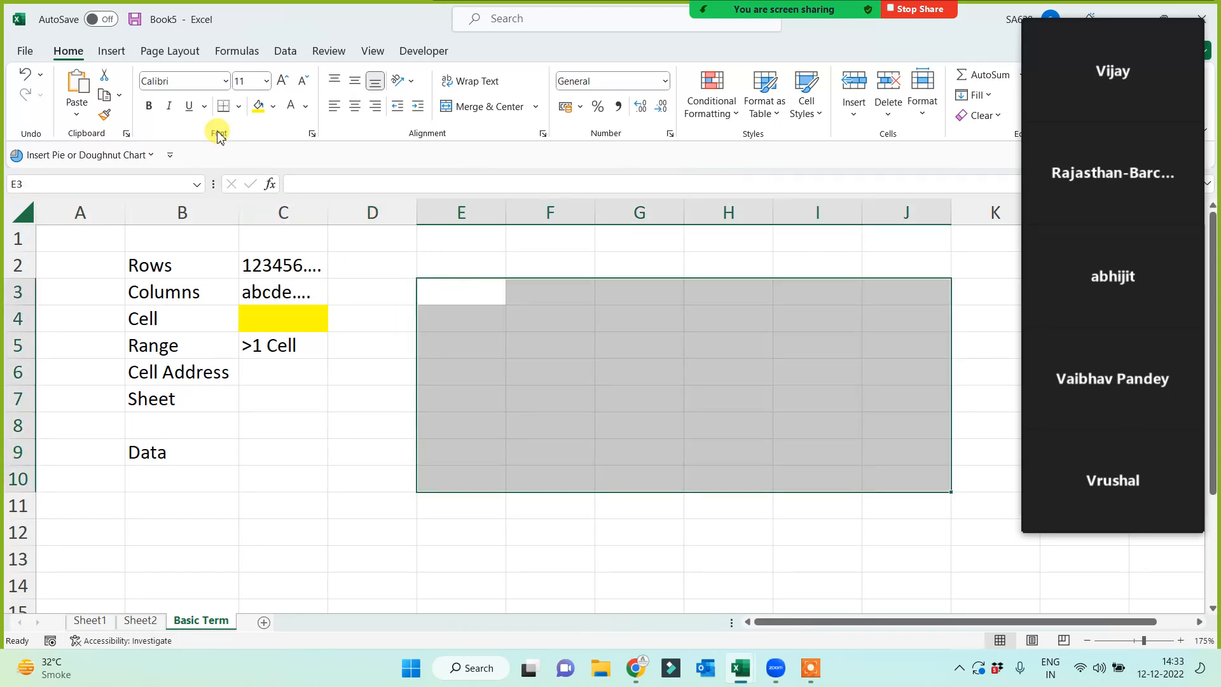
pyautogui.click(238, 107)
pyautogui.click(234, 268)
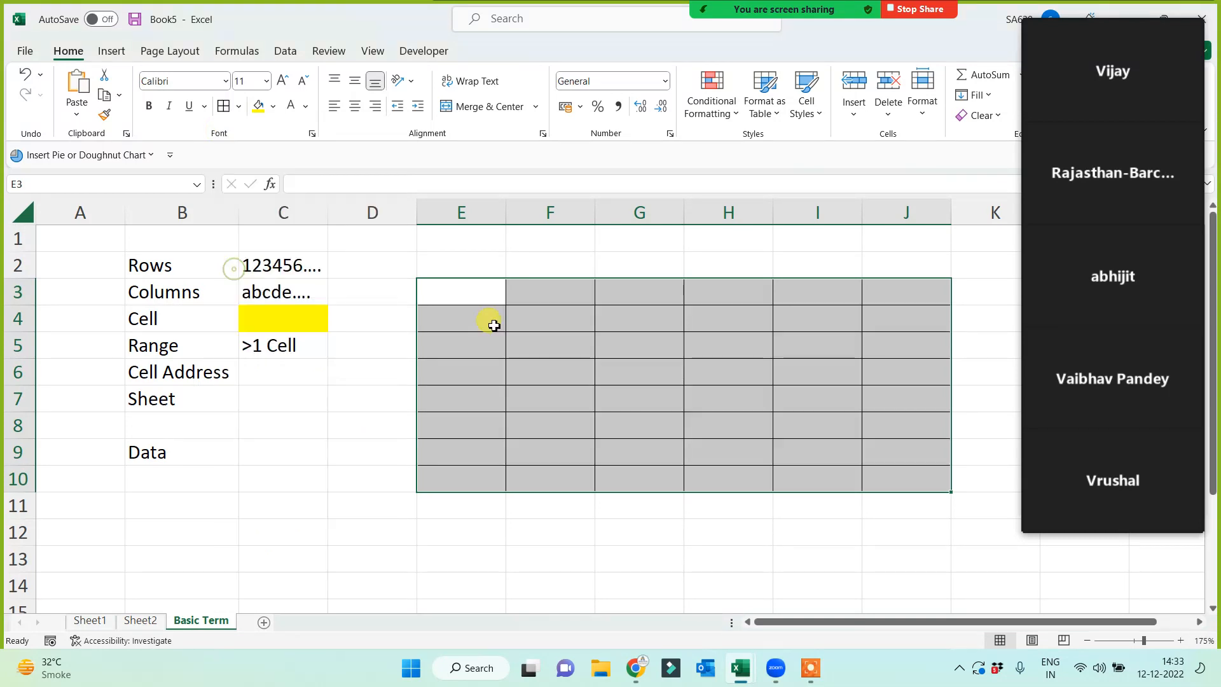
# - Reselect E3:J10 several times to demonstrate it as a range
pyautogui.moveTo(444, 289); pyautogui.dragTo(903, 482)
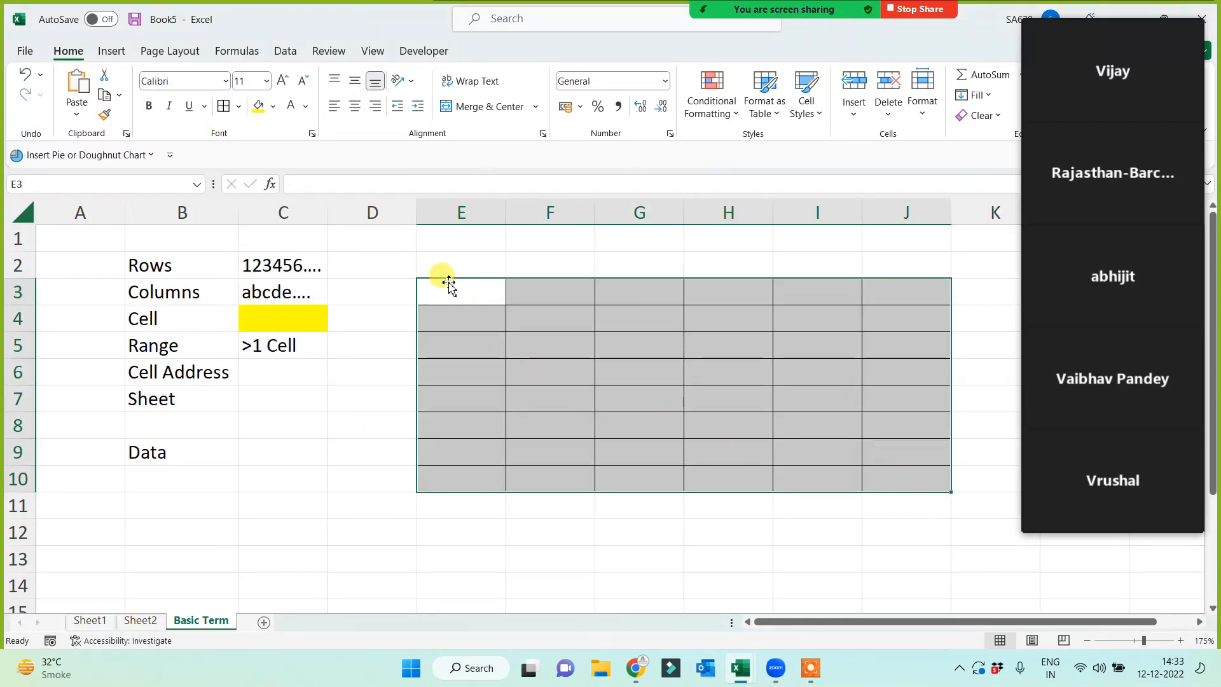
pyautogui.moveTo(445, 286); pyautogui.dragTo(926, 482)
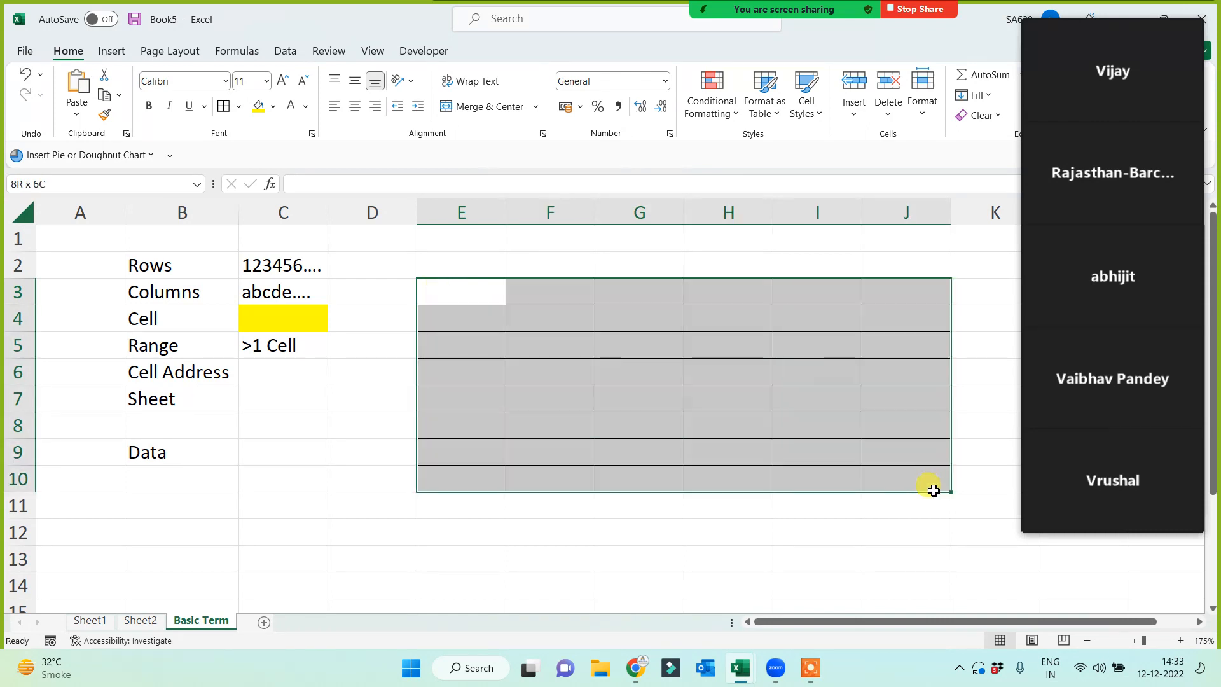
pyautogui.moveTo(442, 292); pyautogui.dragTo(917, 485)
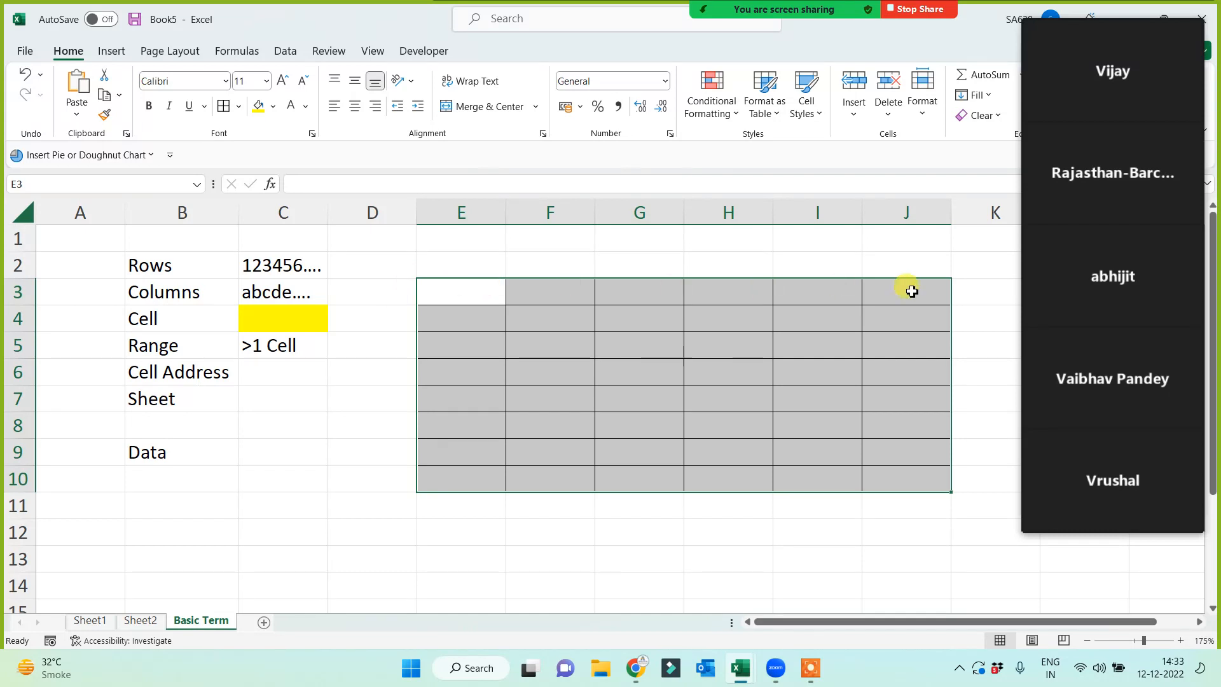
pyautogui.click(319, 356)
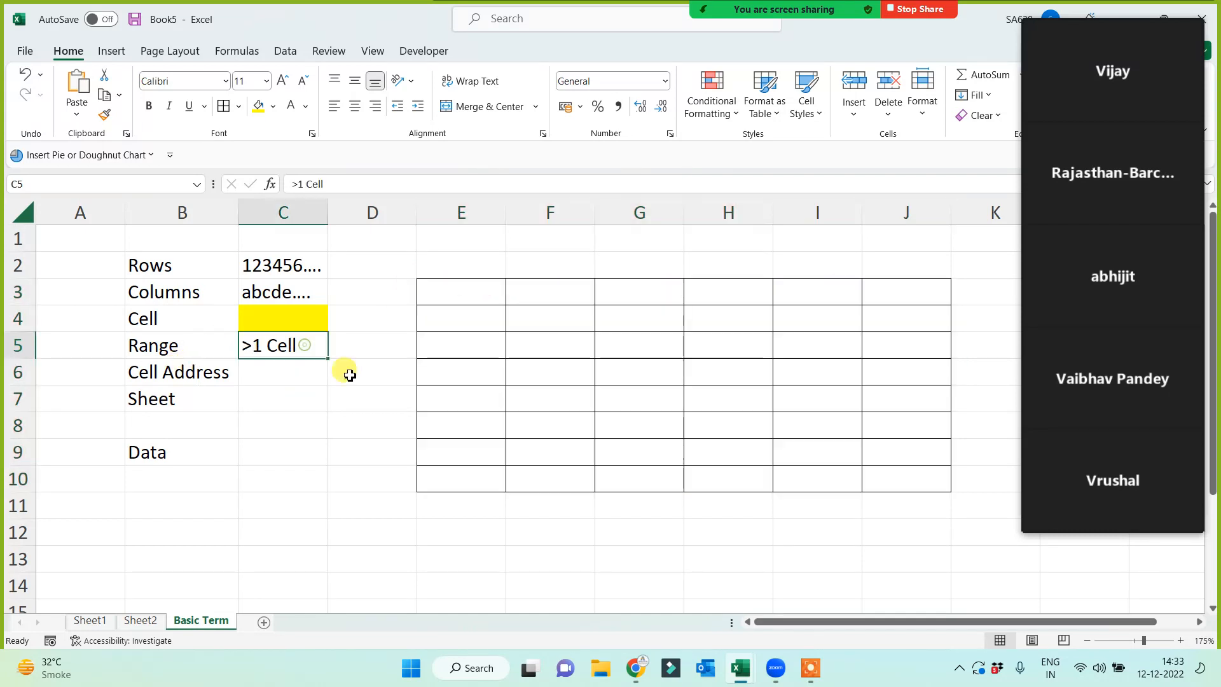
pyautogui.click(366, 350)
pyautogui.moveTo(419, 299); pyautogui.dragTo(921, 483)
# - Return to the >1 Cell entry in C5 and the Cell Address label in B6
pyautogui.click(251, 346)
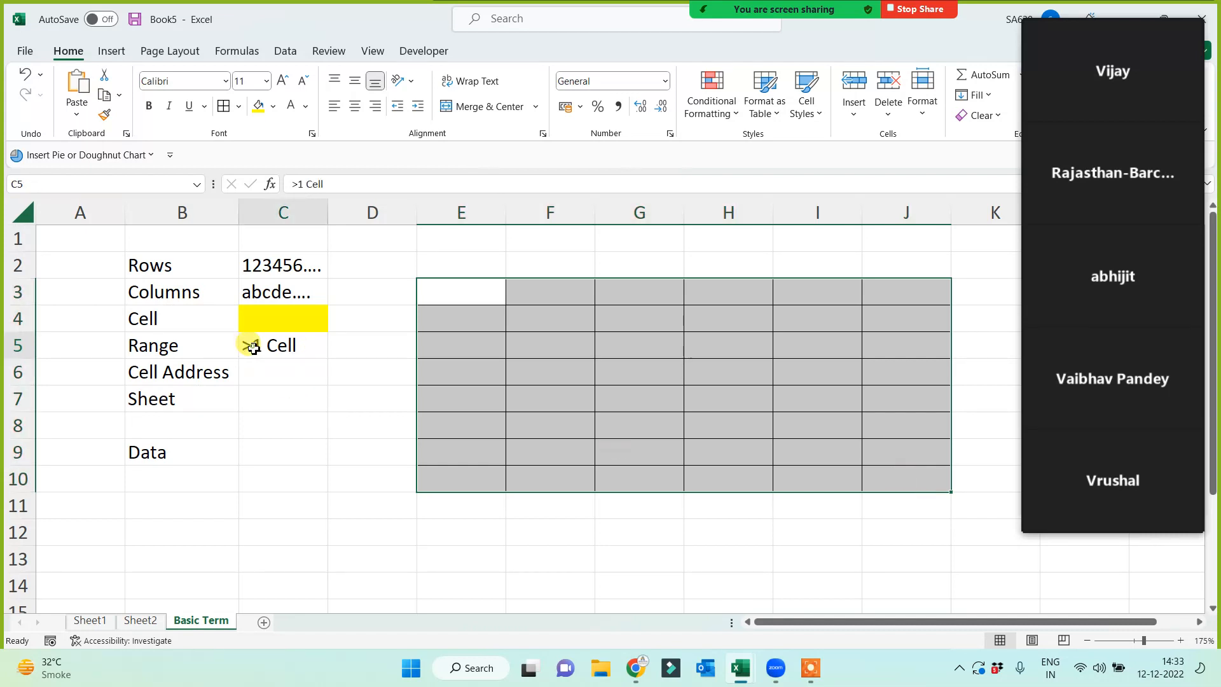
pyautogui.click(159, 374)
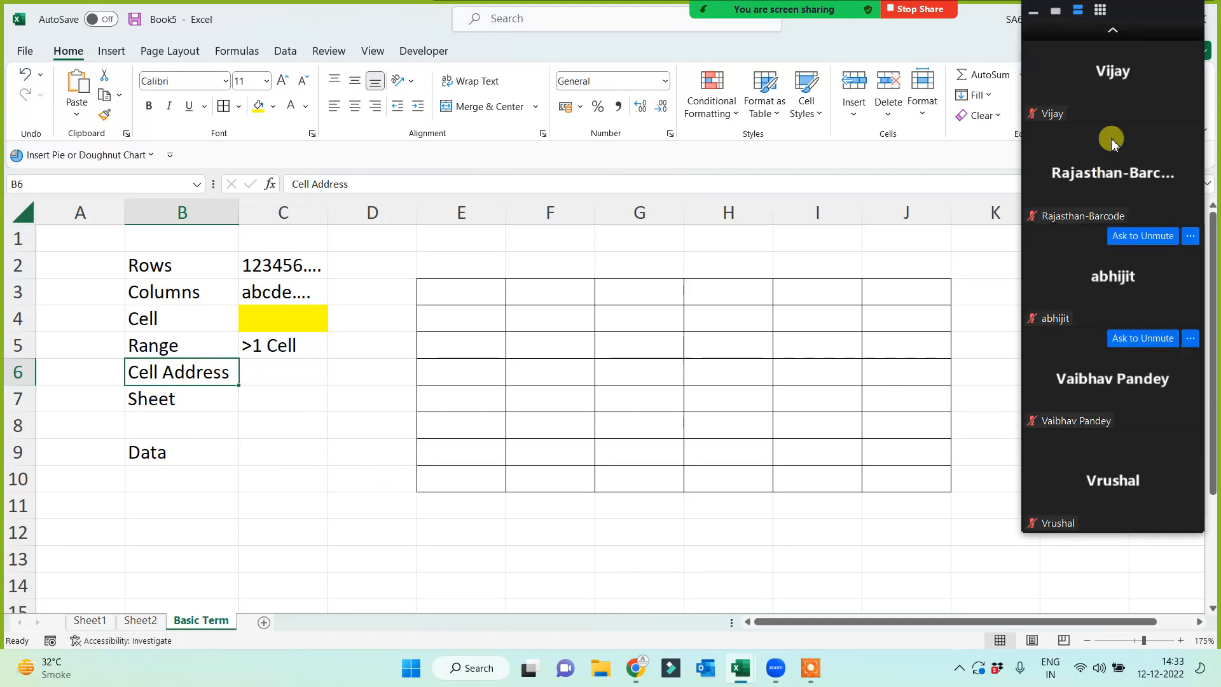
pyautogui.click(1113, 33)
pyautogui.click(1114, 33)
pyautogui.click(1112, 33)
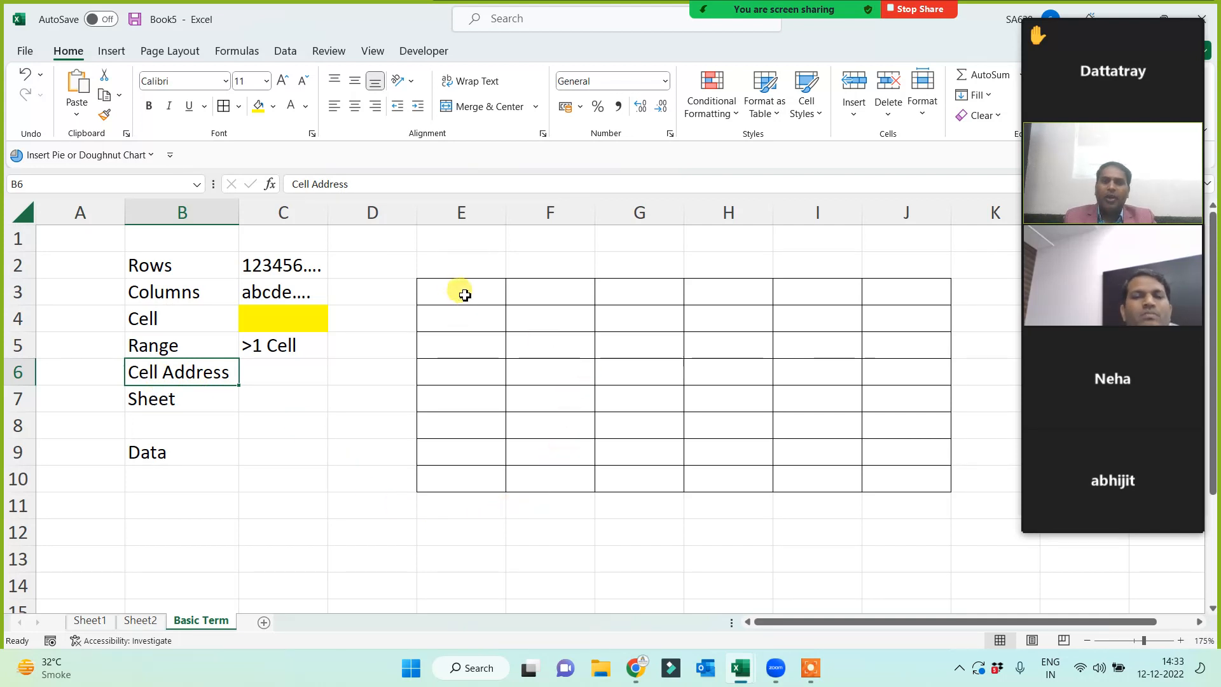
# - Fill grid cell E3 green and enter 'E3,' as the first address in C6
pyautogui.click(461, 292)
pyautogui.click(272, 109)
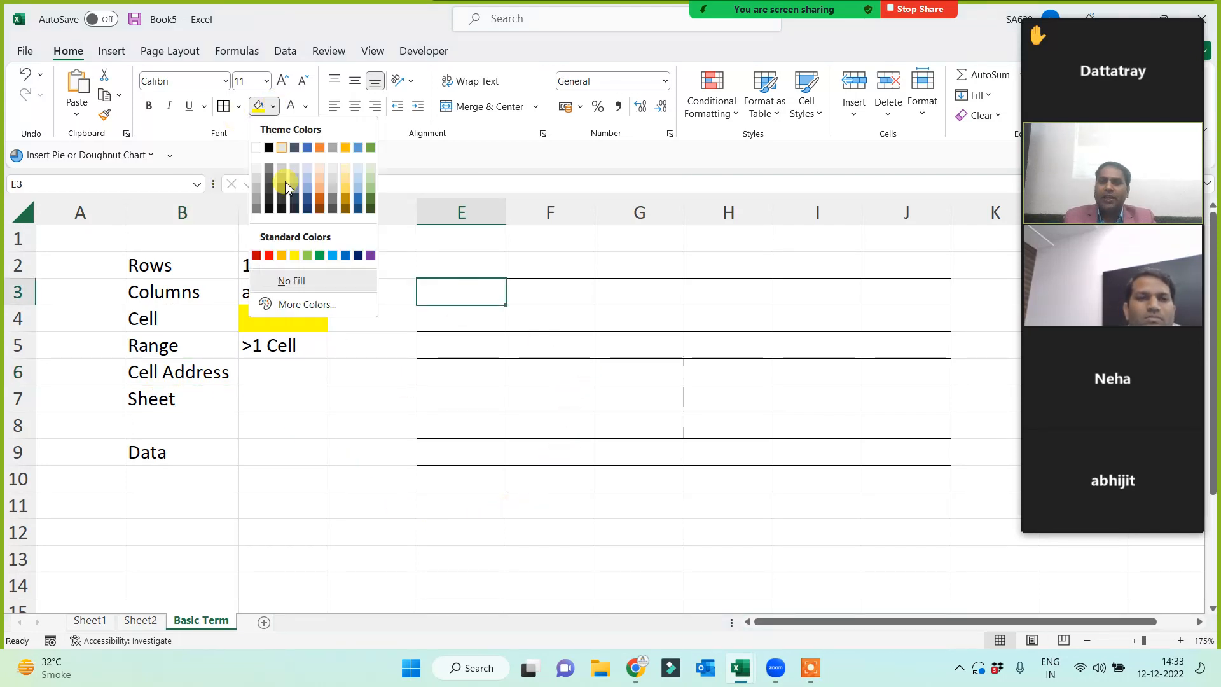
pyautogui.click(307, 255)
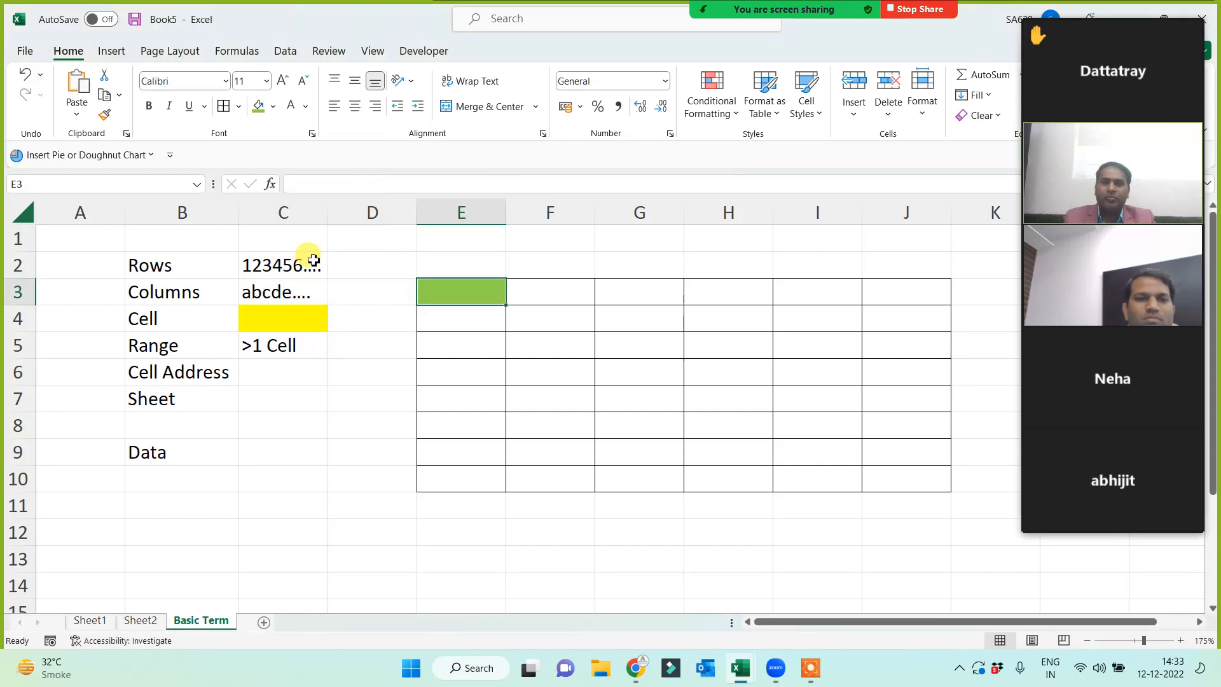
pyautogui.click(449, 212)
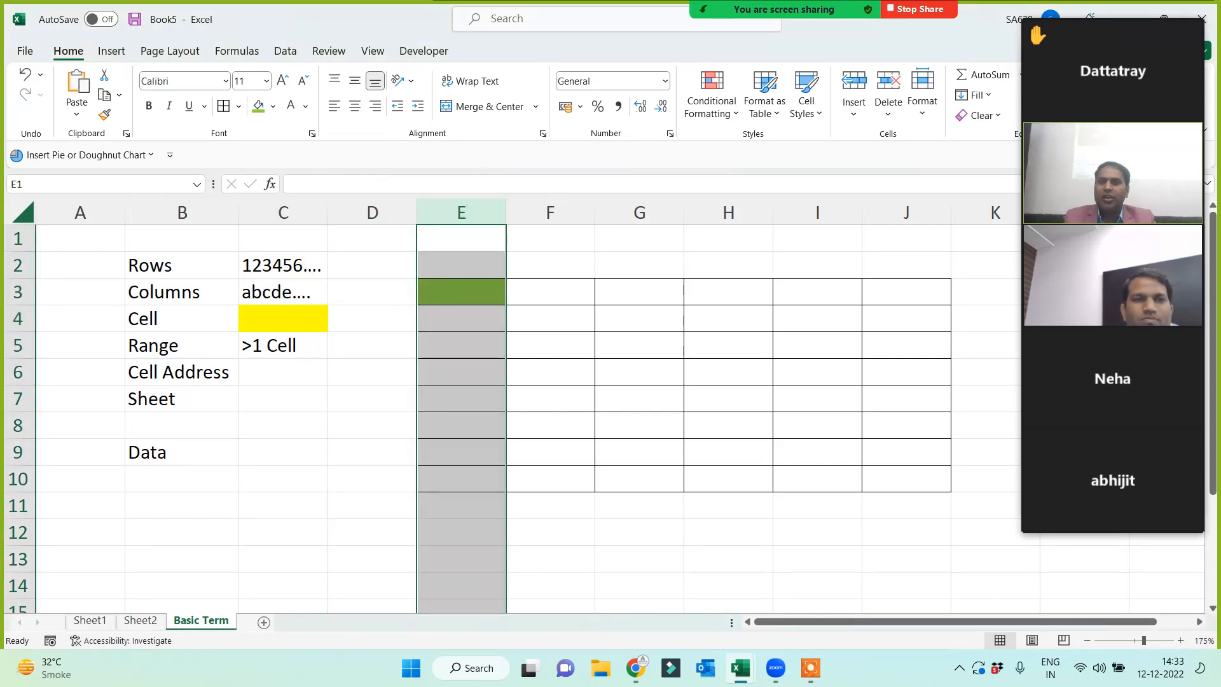
pyautogui.click(446, 287)
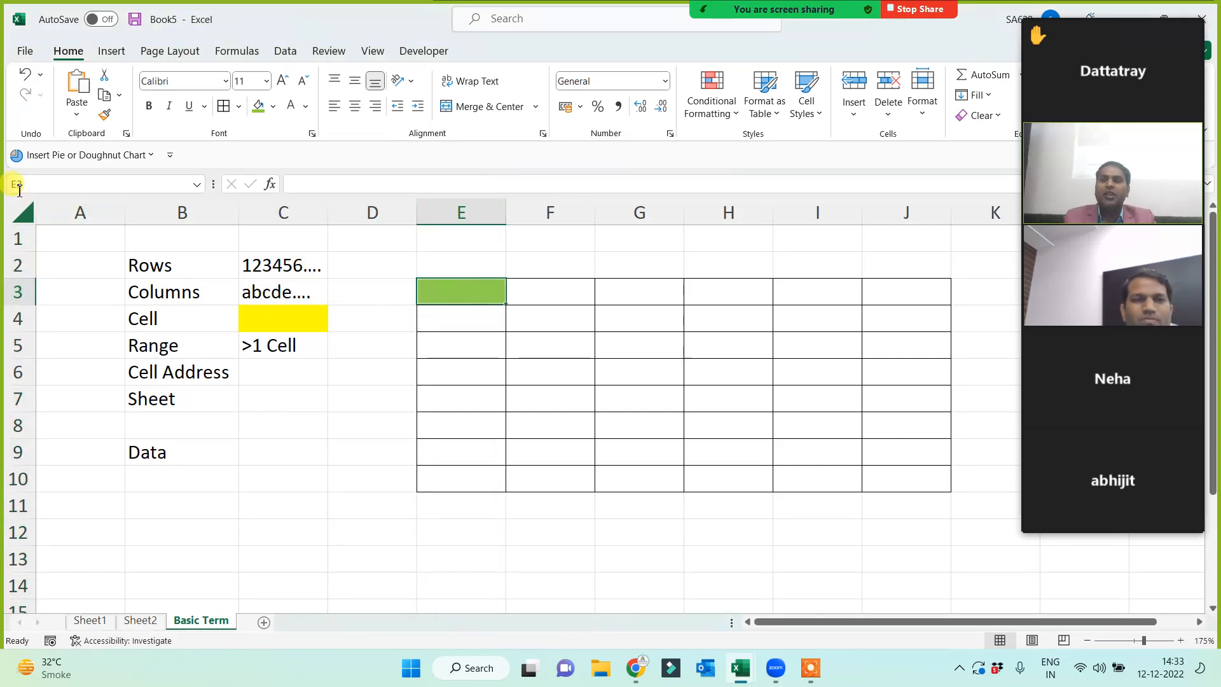
pyautogui.click(268, 378)
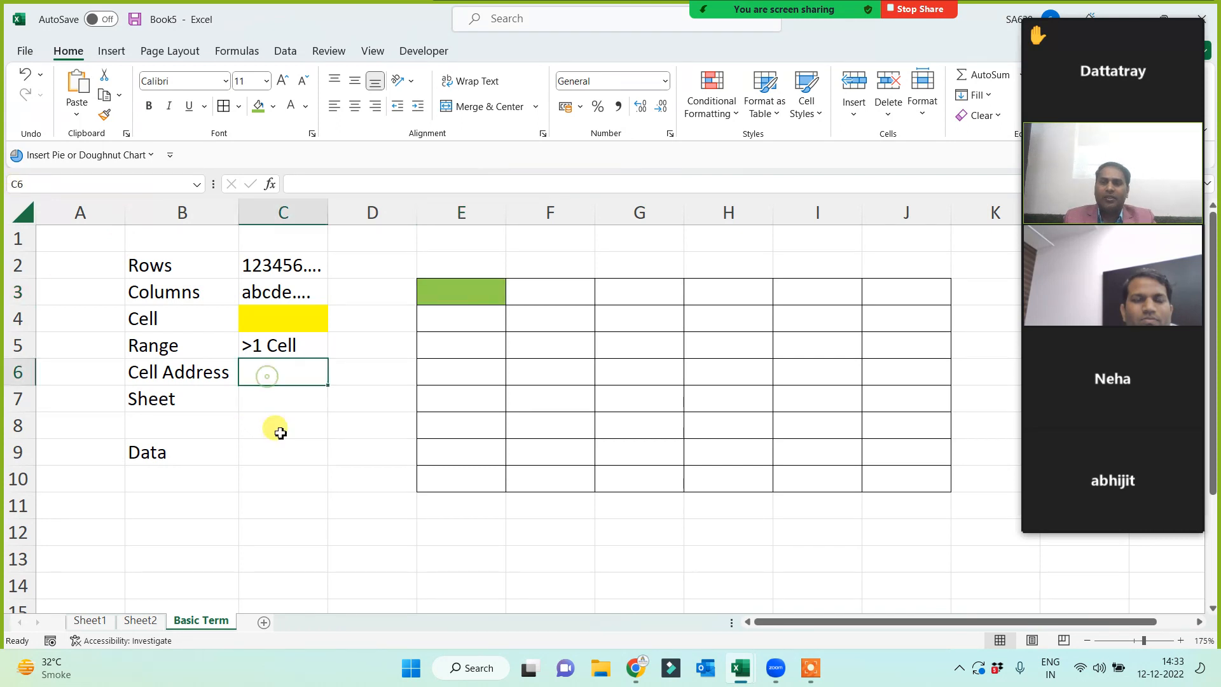
pyautogui.write('E3,')
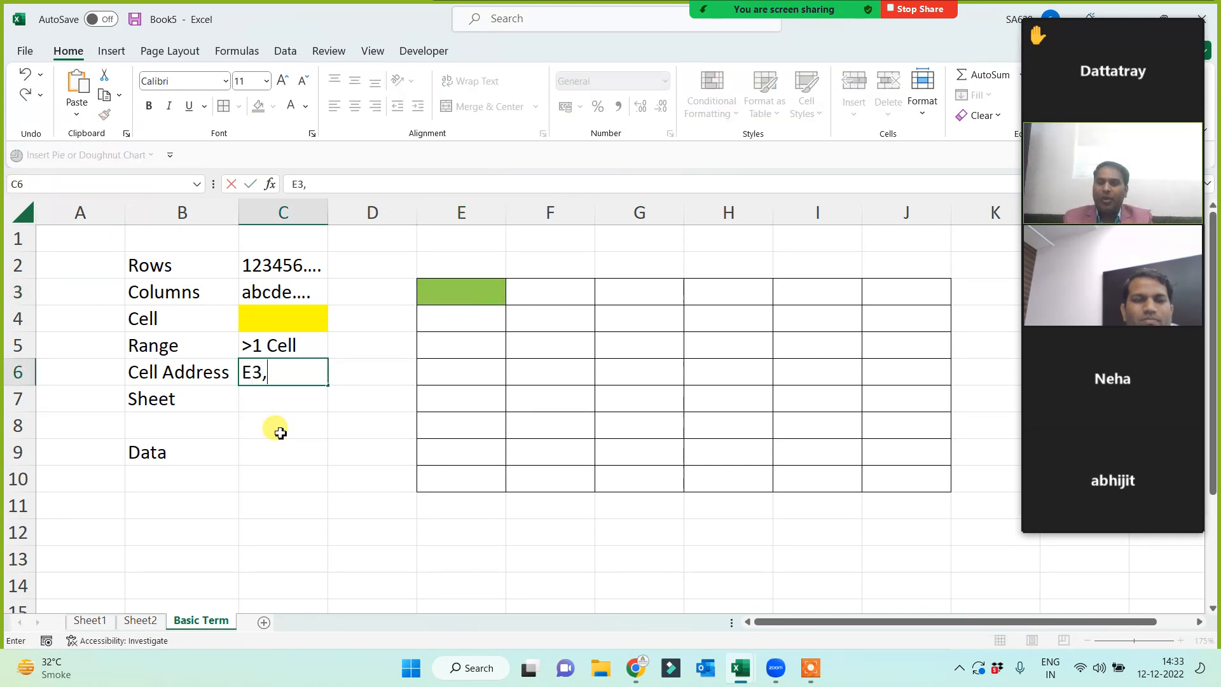
pyautogui.click(369, 480)
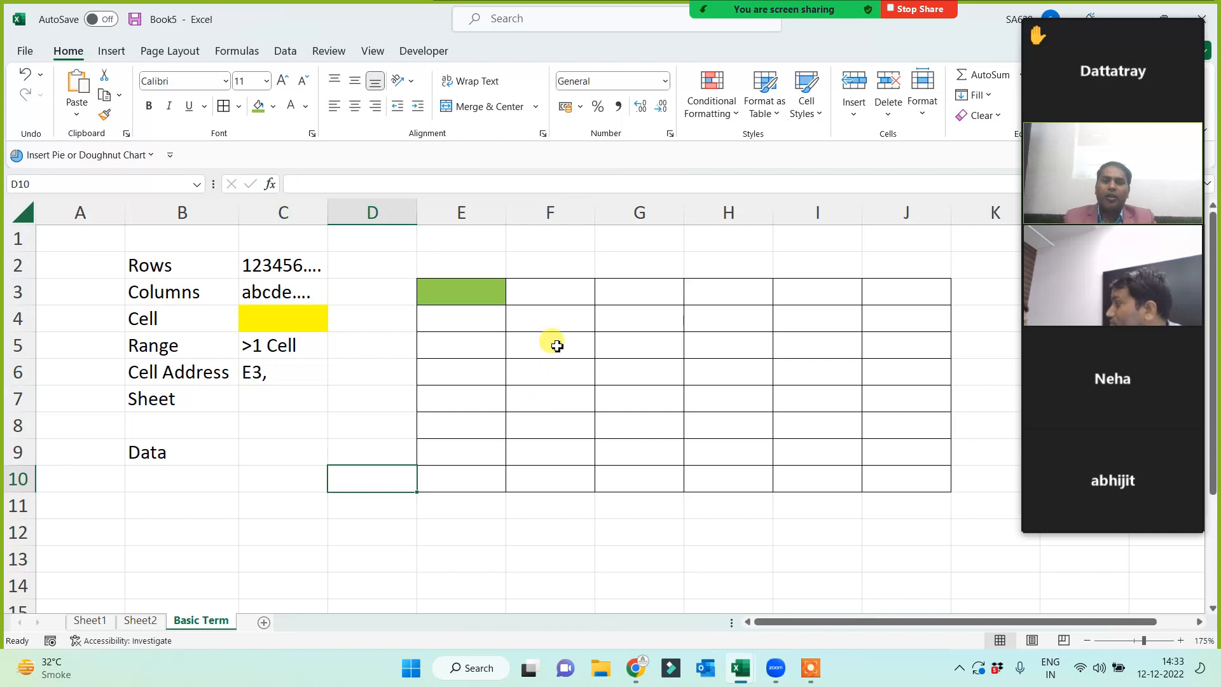
# - Fill F5 the same green and extend C6 to read 'E3, F5'
pyautogui.click(552, 344)
pyautogui.click(258, 107)
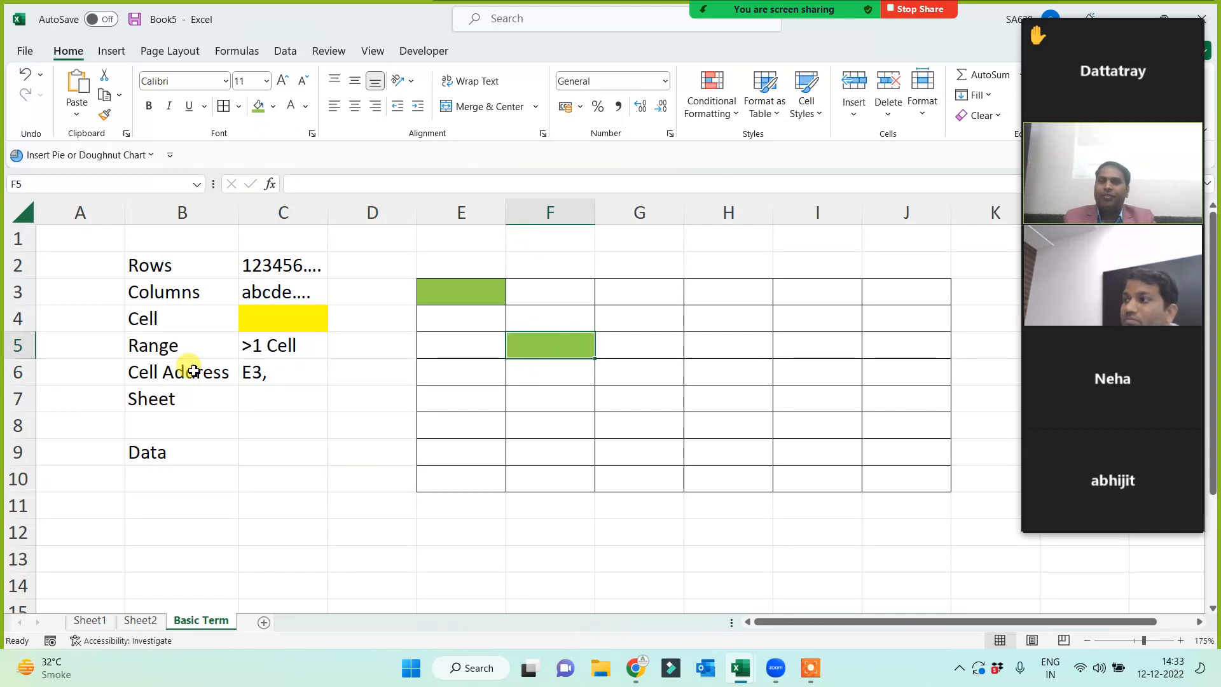
pyautogui.doubleClick(281, 379)
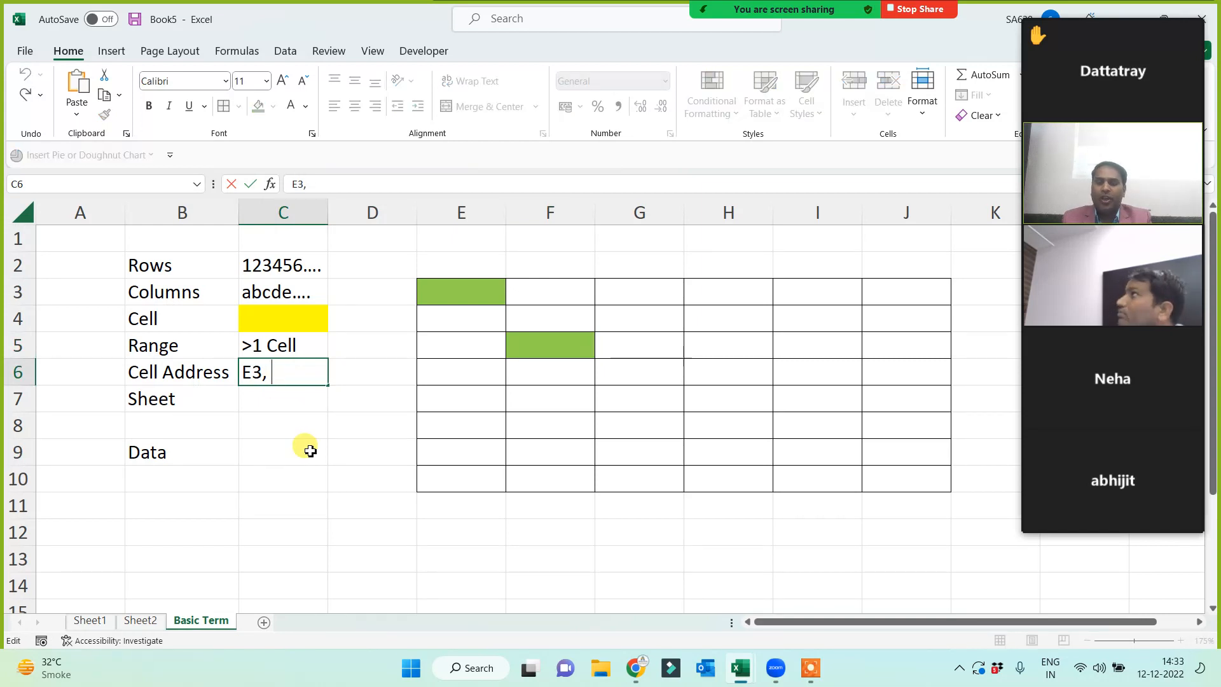
pyautogui.write('F5')
pyautogui.click(310, 451)
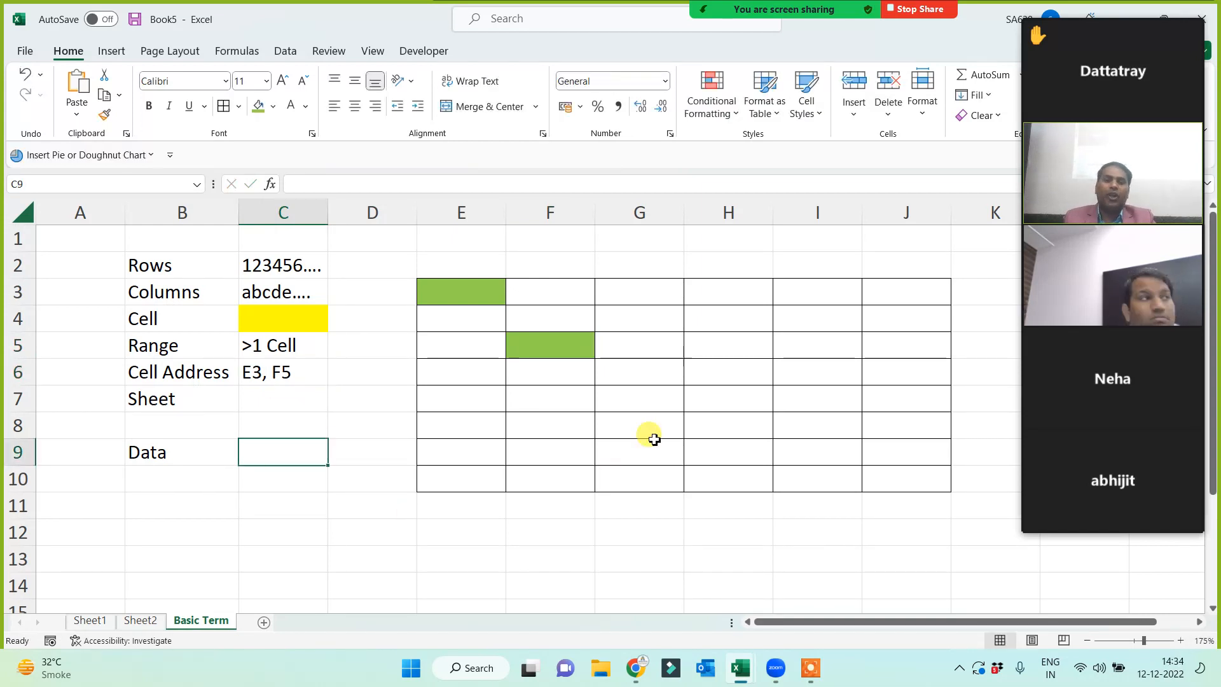
# - Fill G8 red and show it as the meeting of column G and row 8
pyautogui.click(630, 426)
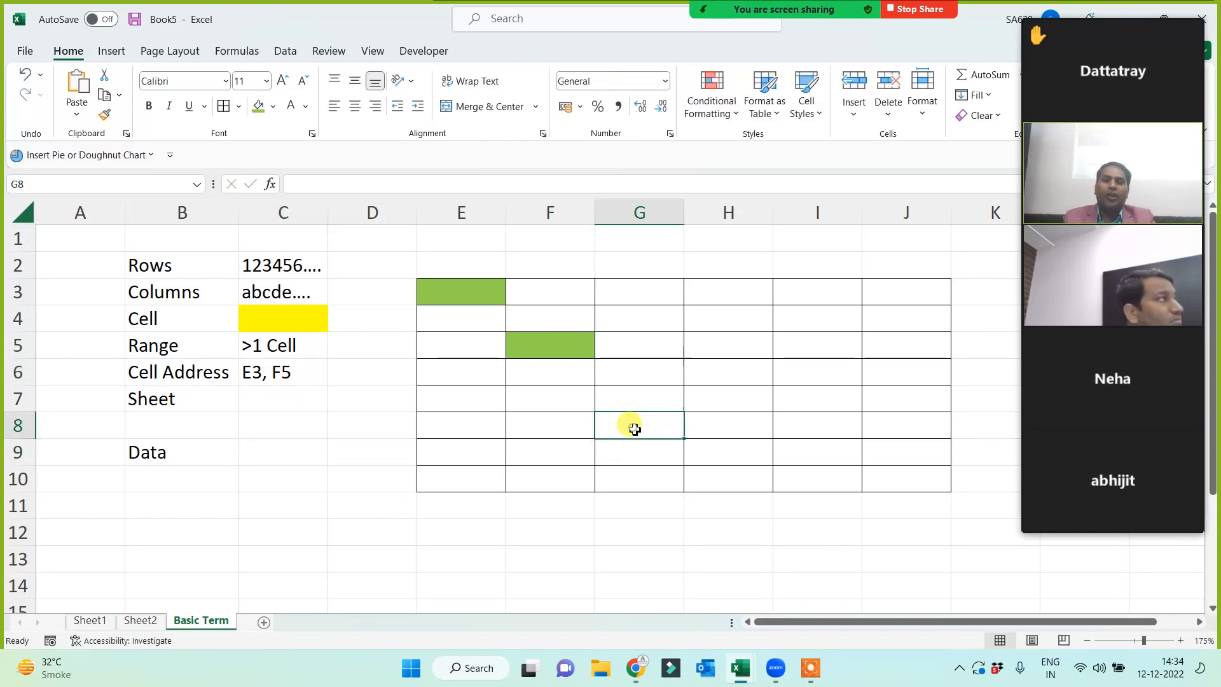
pyautogui.click(273, 106)
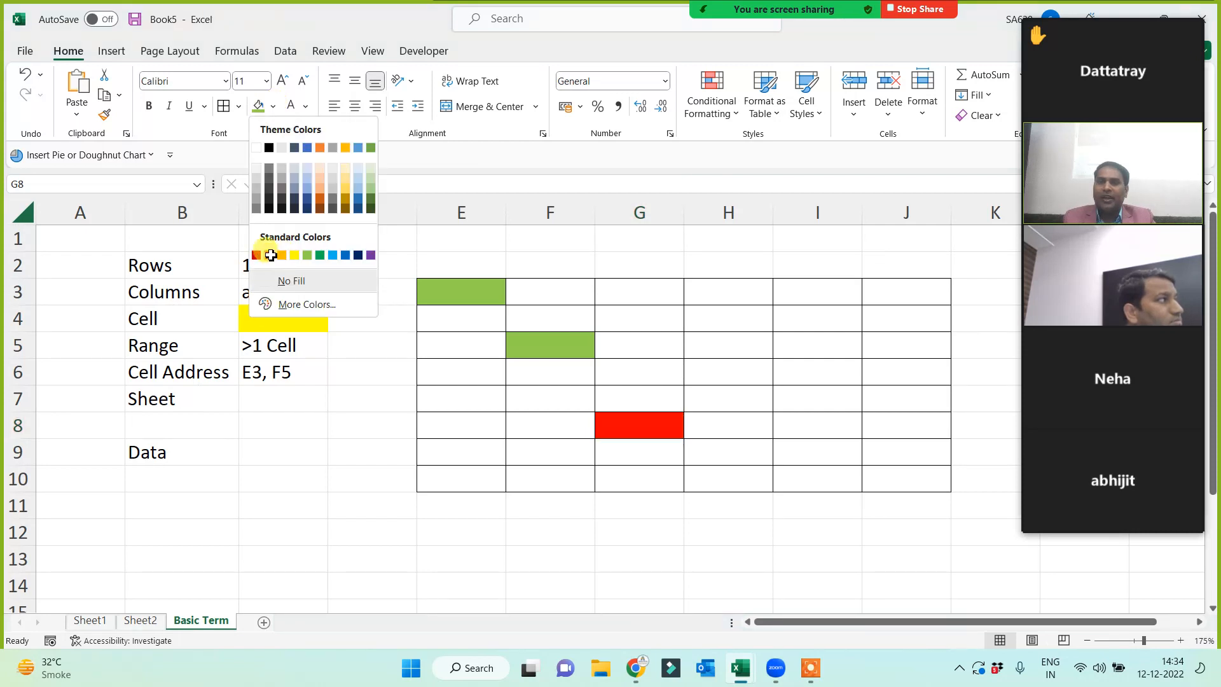
pyautogui.click(256, 255)
pyautogui.click(616, 467)
pyautogui.click(660, 429)
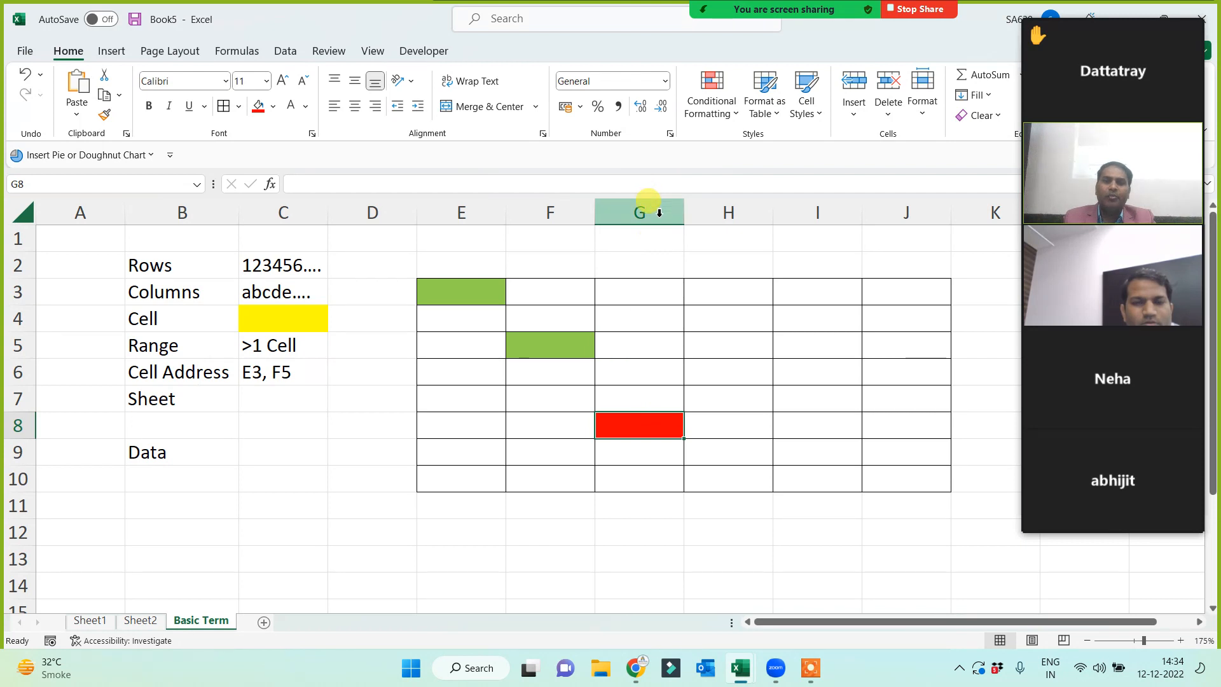
pyautogui.click(649, 210)
pyautogui.click(18, 425)
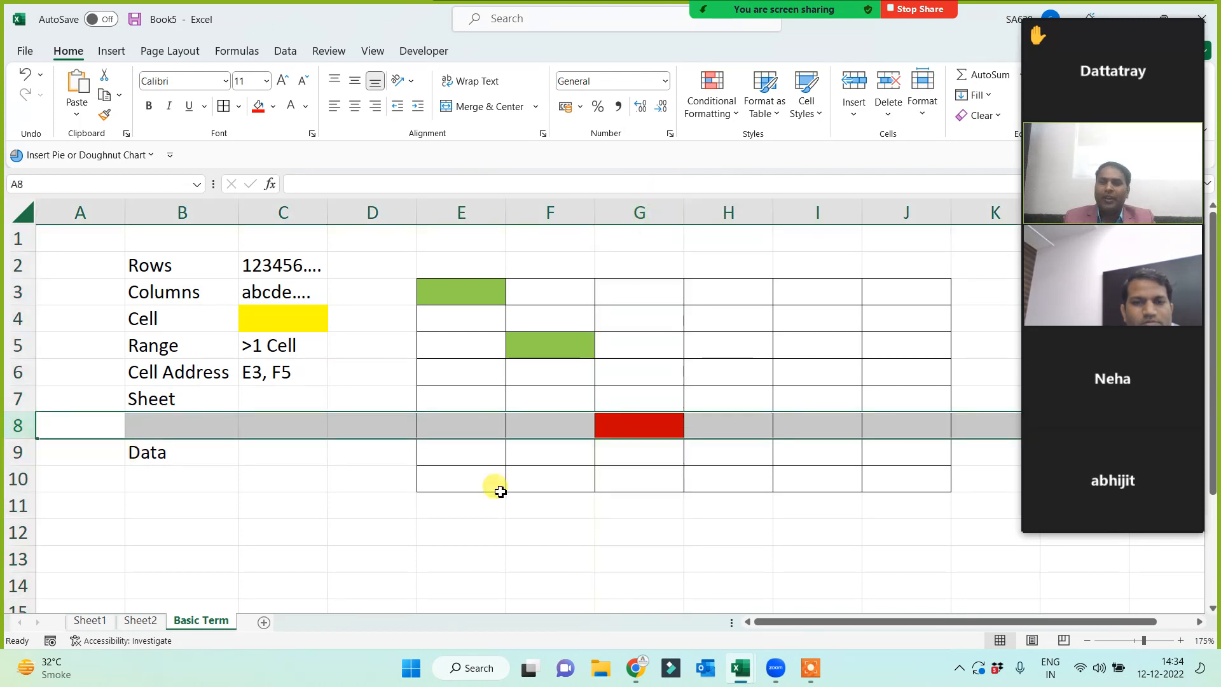
pyautogui.click(643, 429)
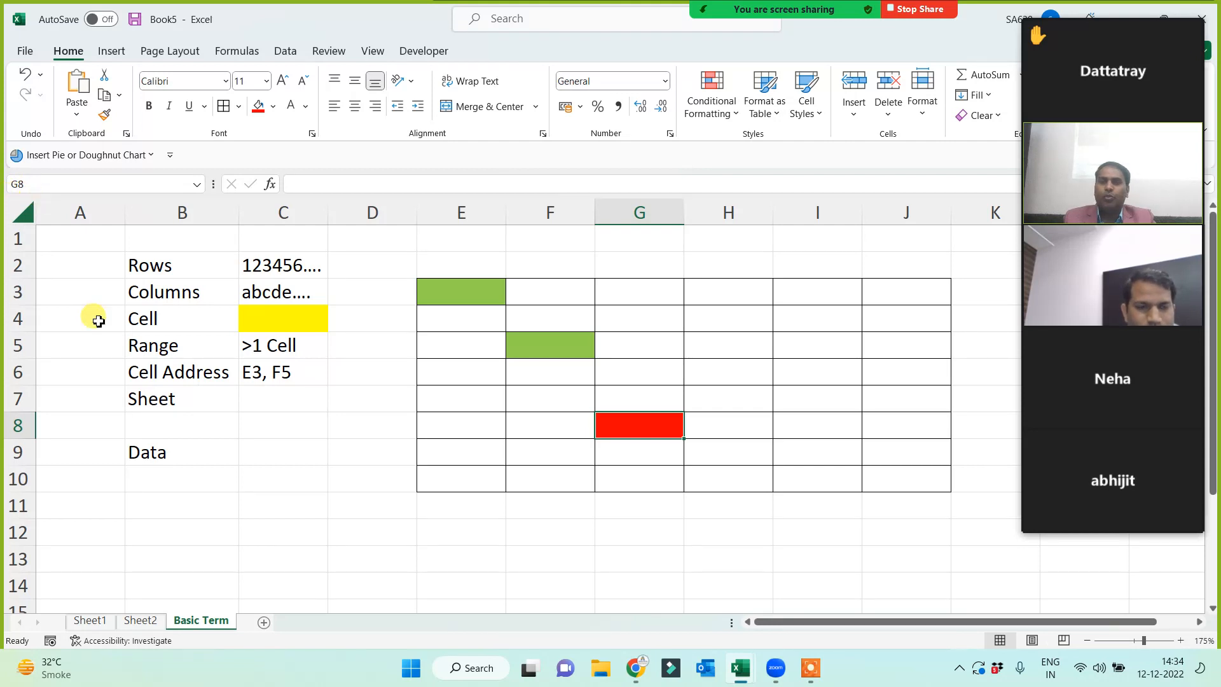
# - Append ', G8' to the C6 cell addresses so it reads 'E3, F5, G8'
pyautogui.doubleClick(311, 375)
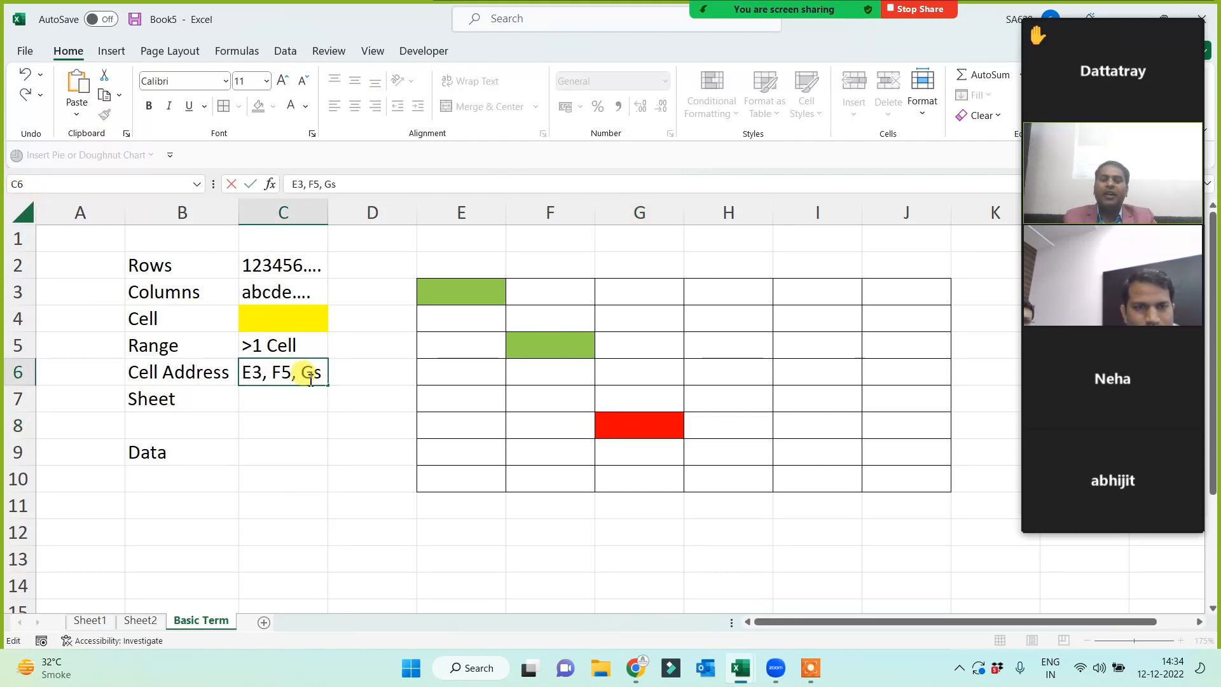
pyautogui.write(', G8')
pyautogui.click(338, 467)
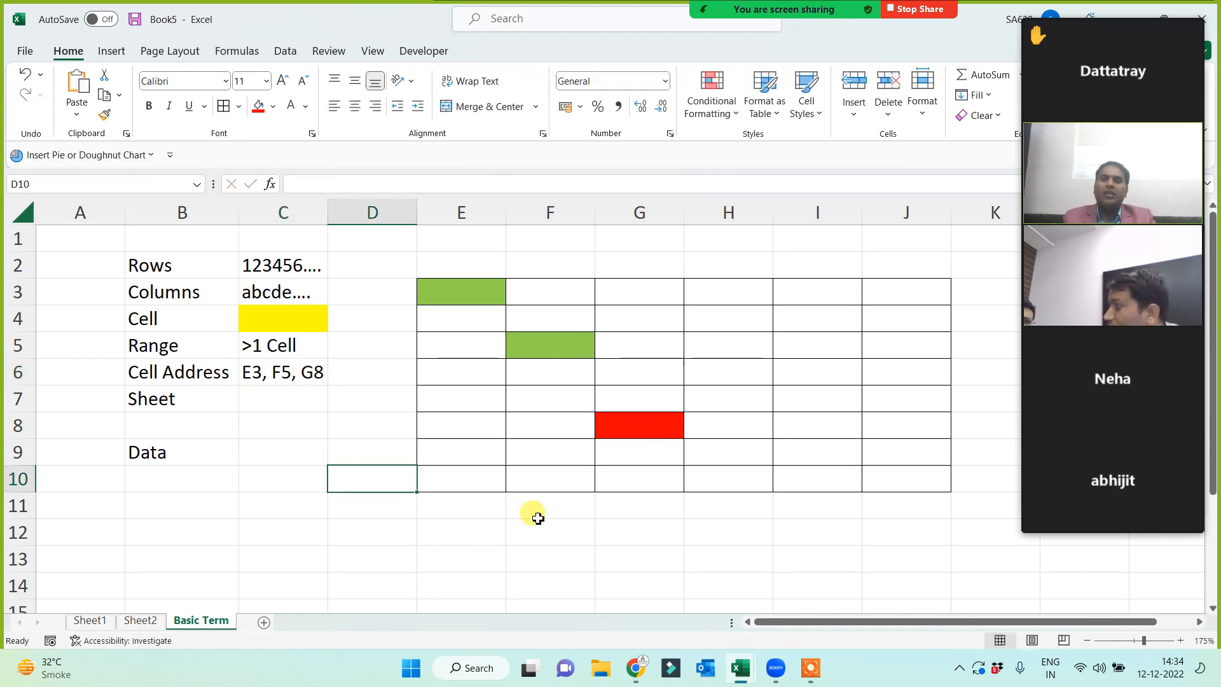
pyautogui.click(538, 518)
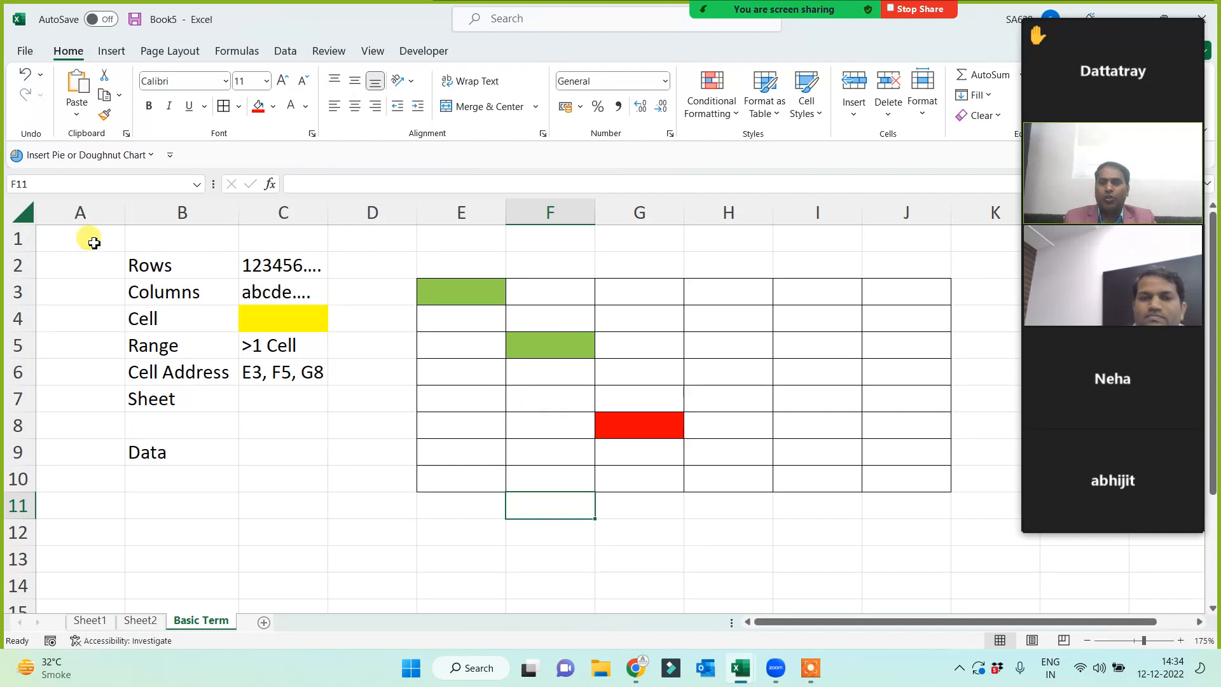
# - Select example cells A1, J3 and G1, then drag column C wider
pyautogui.click(87, 239)
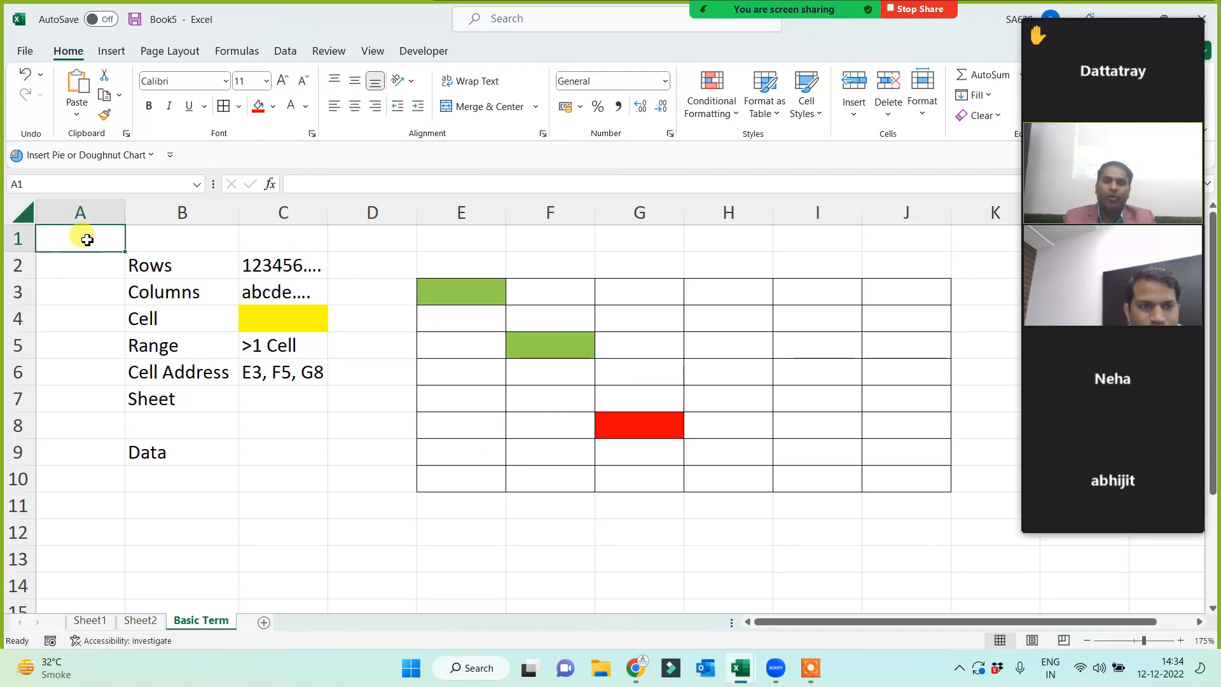
pyautogui.click(916, 291)
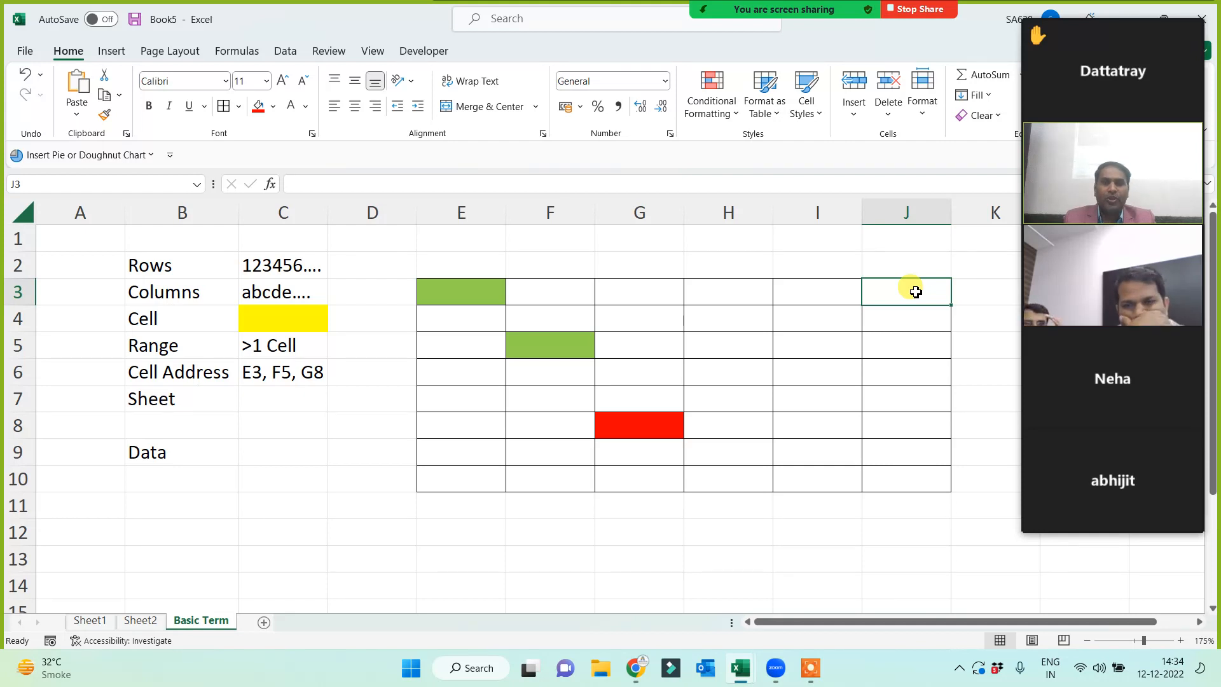
pyautogui.click(641, 240)
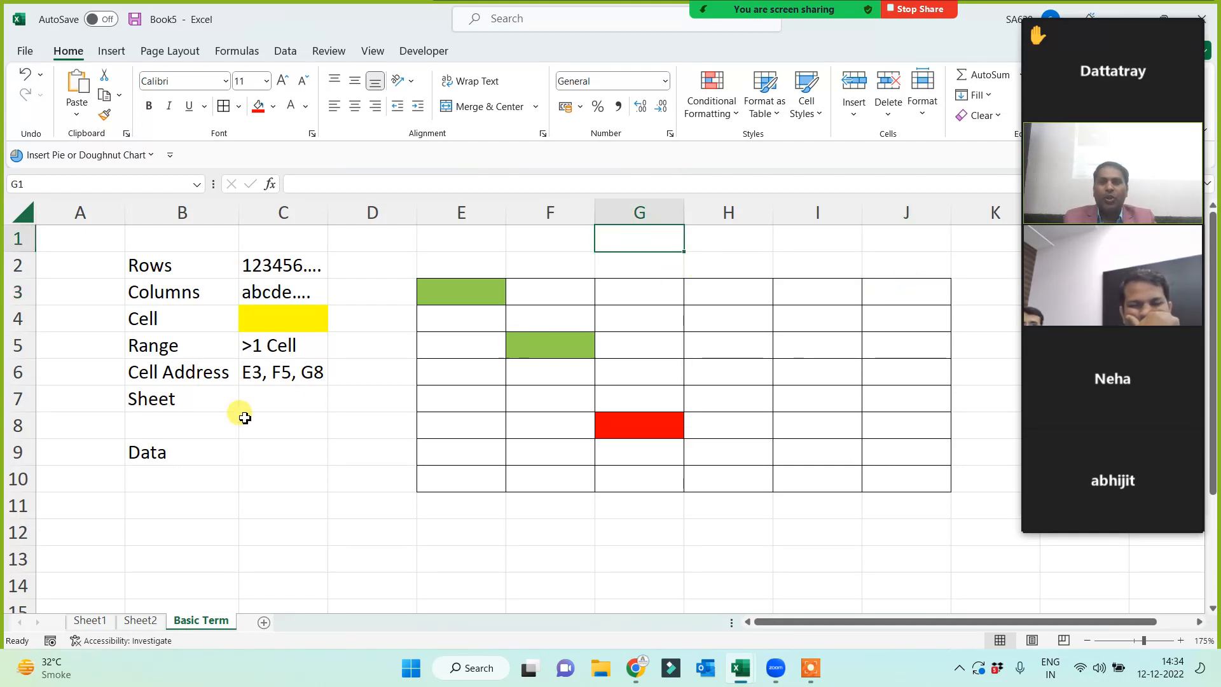
pyautogui.click(169, 373)
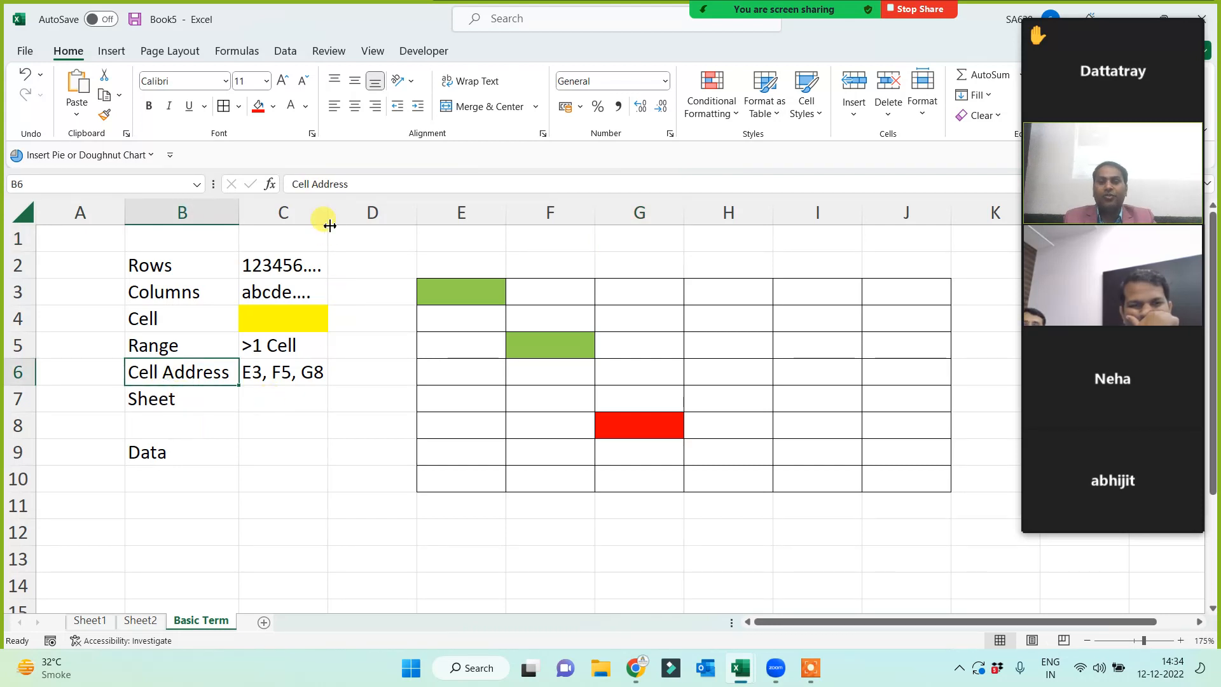
pyautogui.moveTo(329, 225); pyautogui.dragTo(361, 225)
pyautogui.click(176, 410)
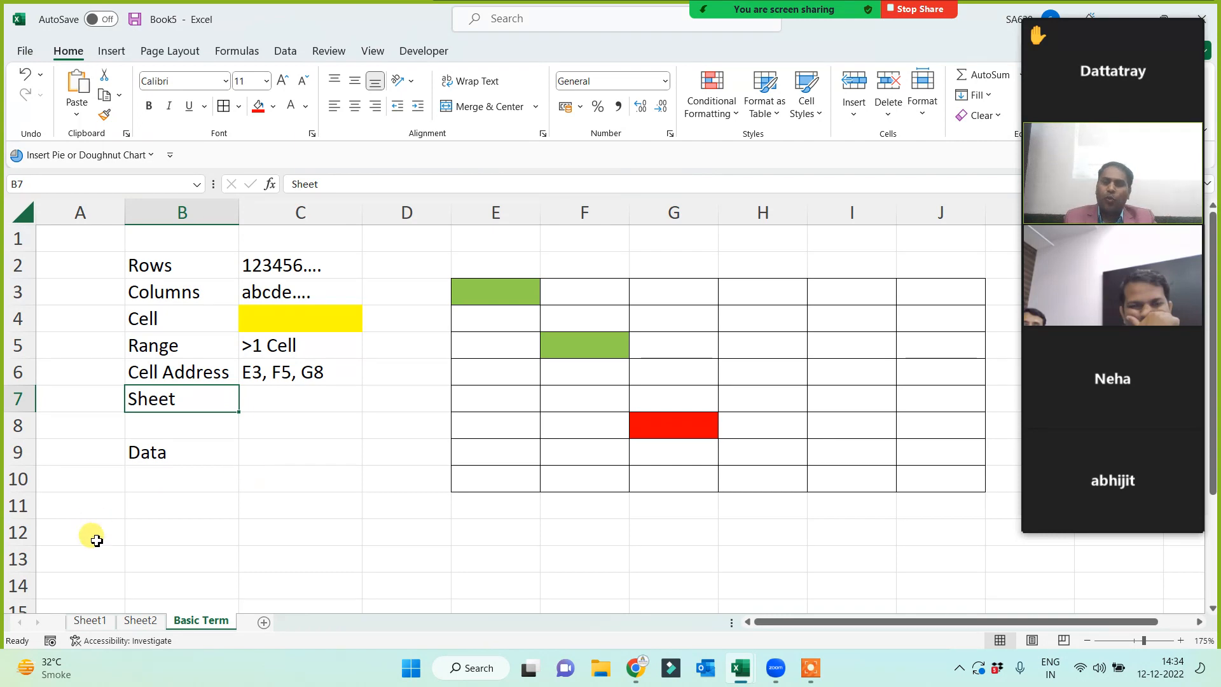
# - Switch between the Sheet1 and Basic Term tabs, then start editing the Sheet label in B7
pyautogui.click(91, 623)
pyautogui.click(191, 622)
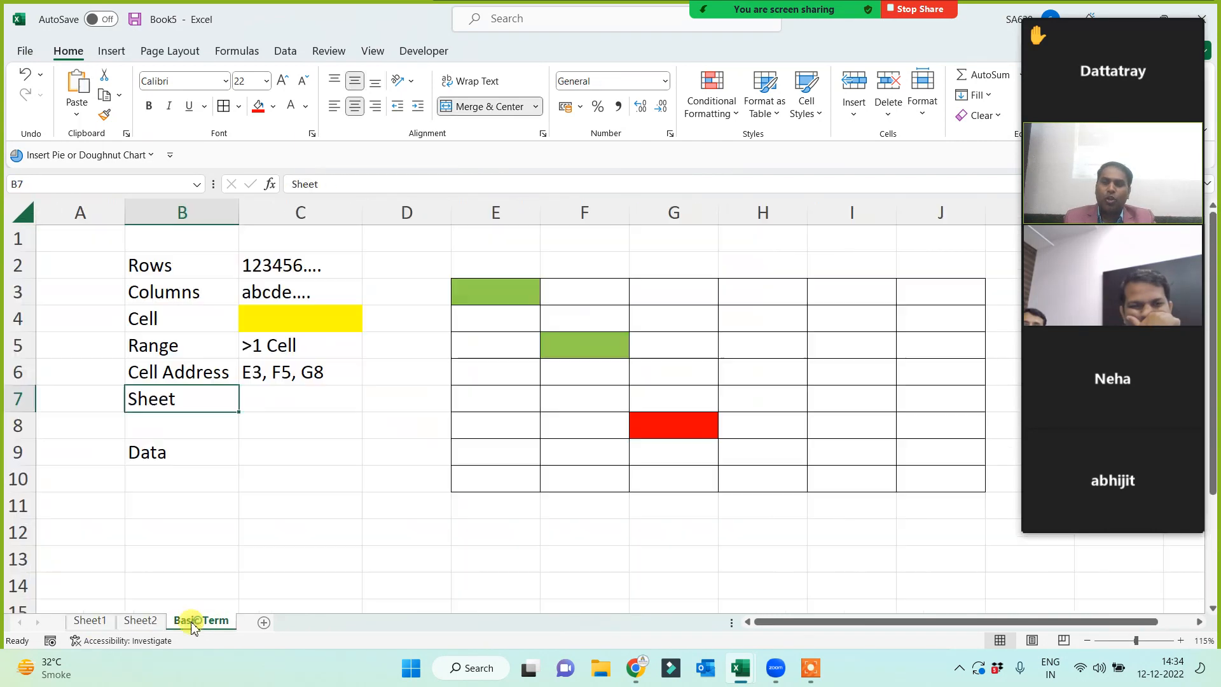
pyautogui.click(107, 626)
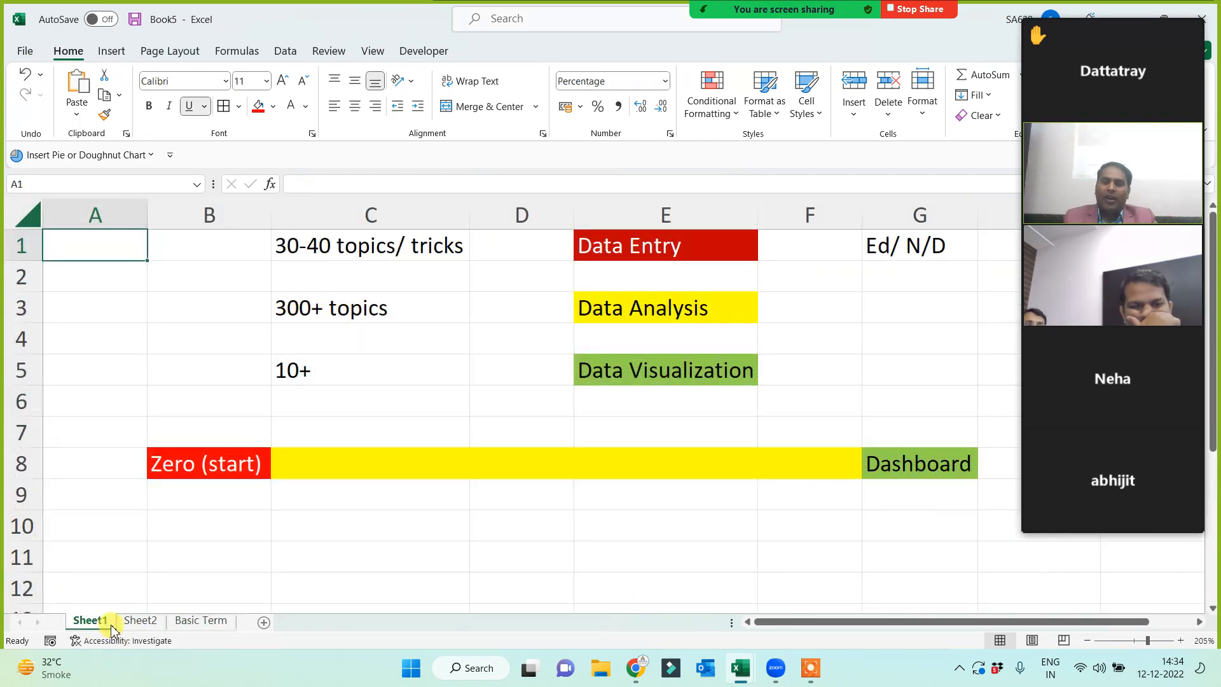
pyautogui.click(201, 621)
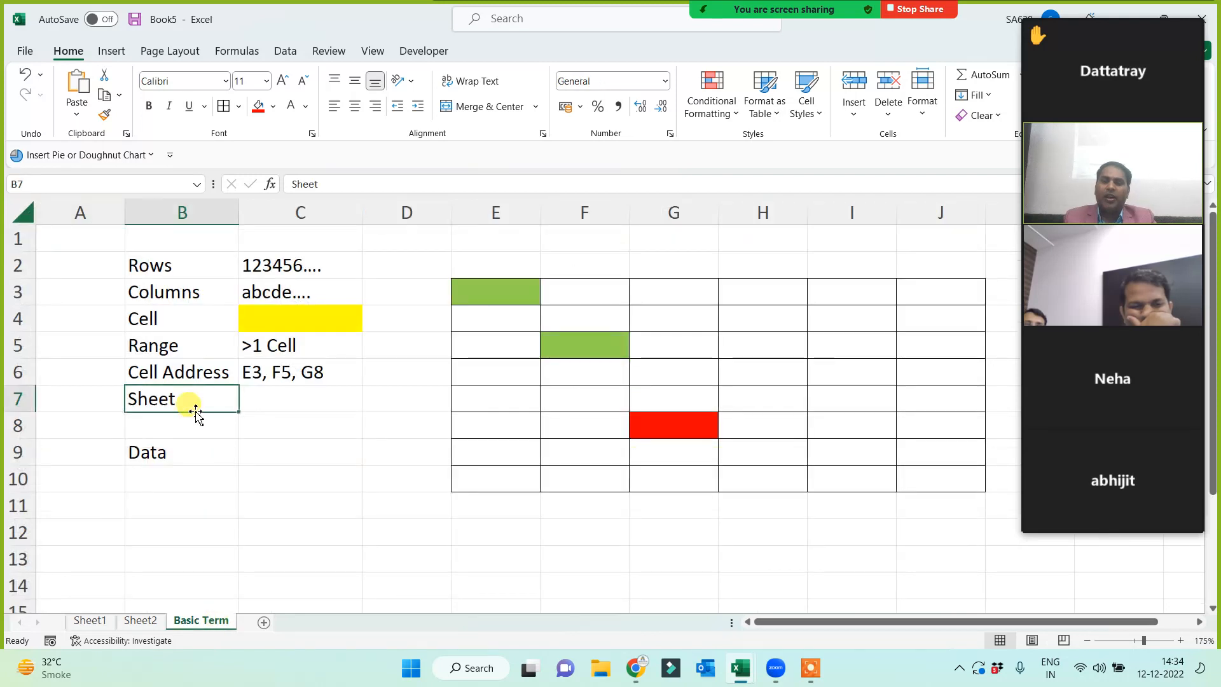
pyautogui.doubleClick(196, 402)
# - Change the B7 label to 'Sheet/s'
pyautogui.write('/')
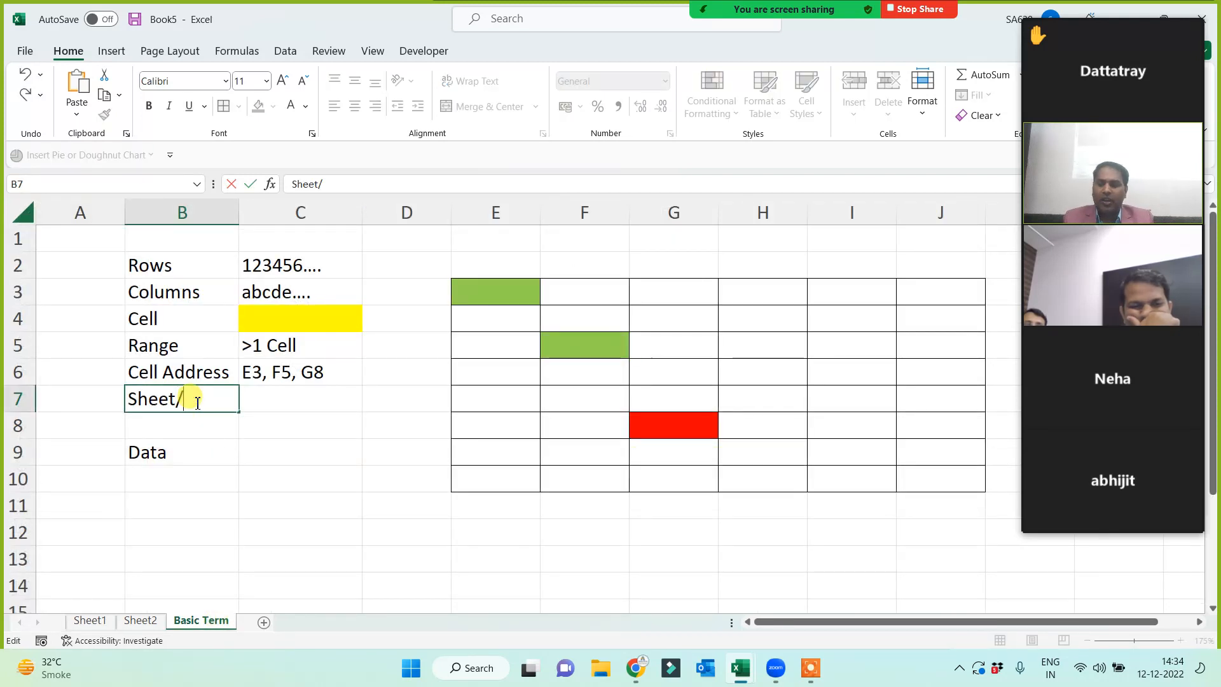
pyautogui.write('s')
pyautogui.click(273, 496)
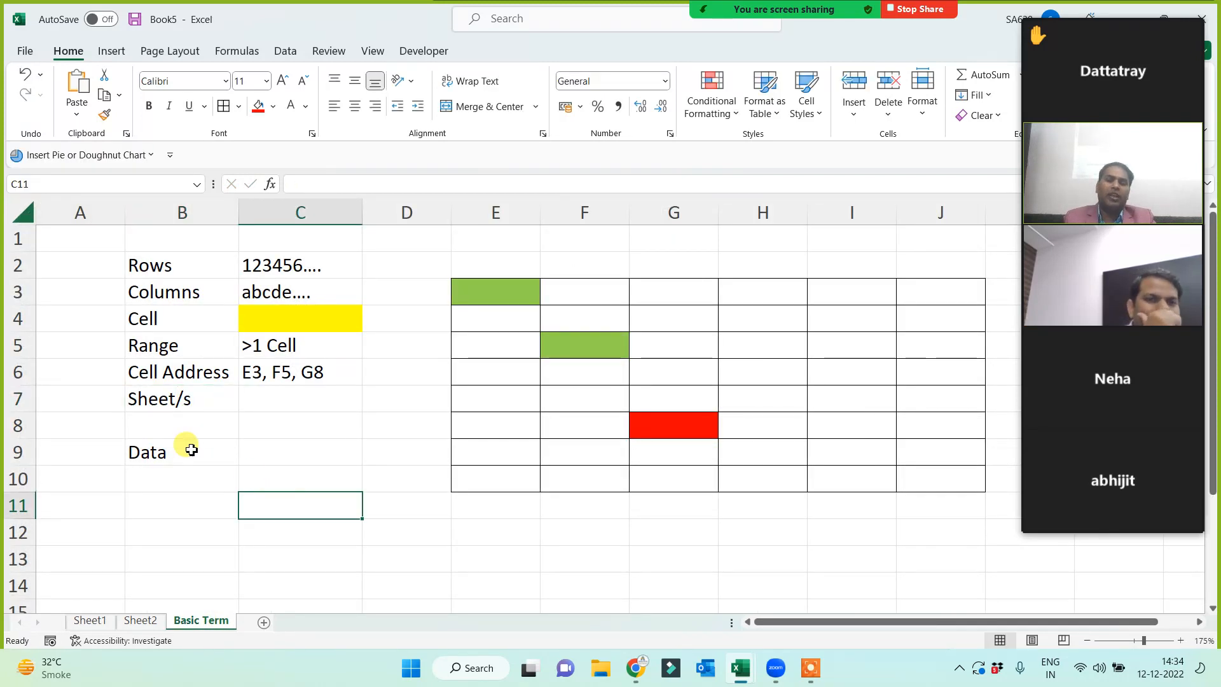
pyautogui.click(90, 620)
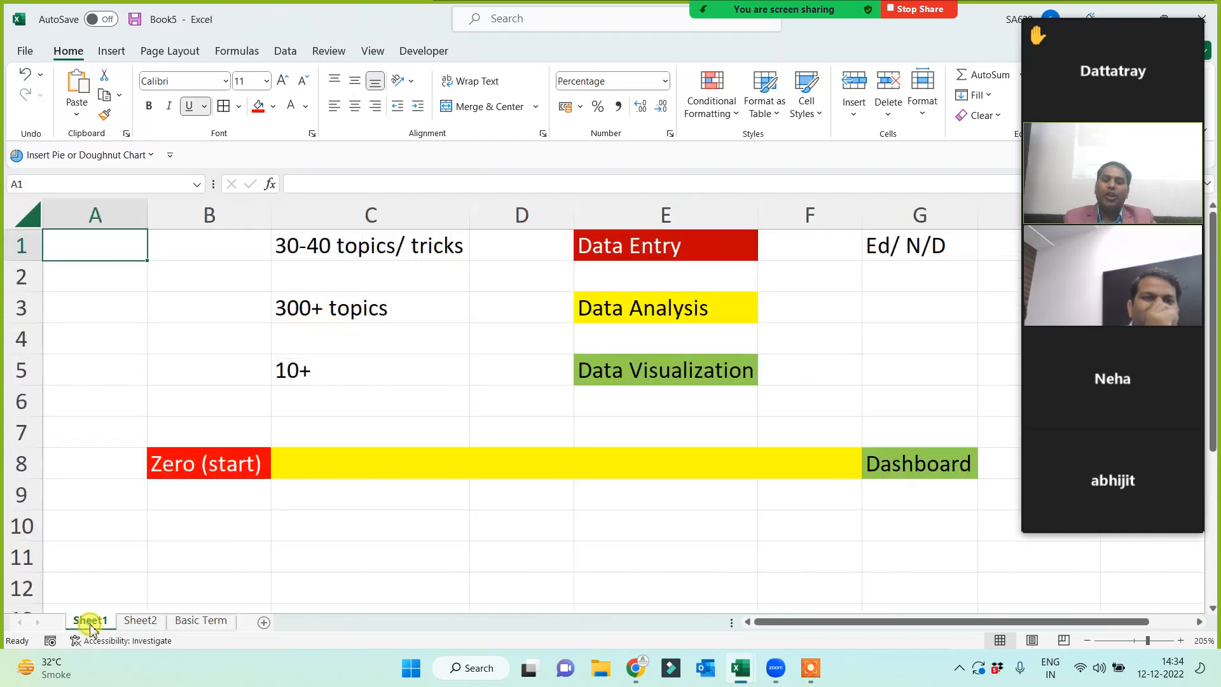
pyautogui.click(199, 621)
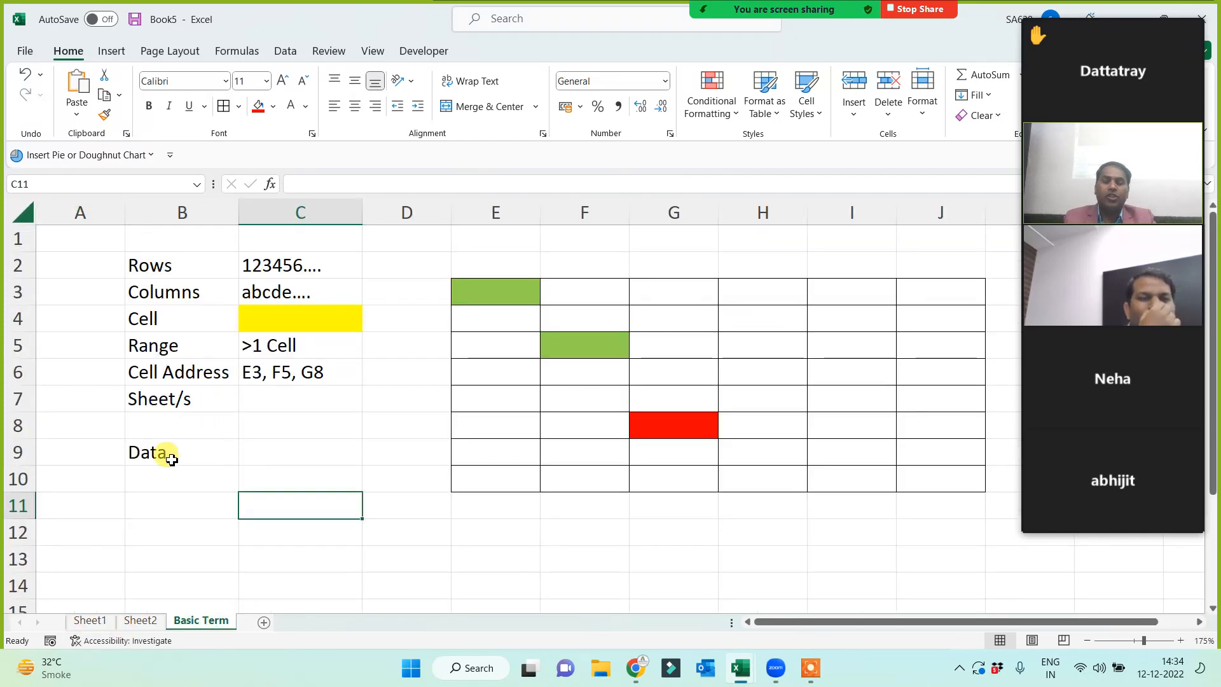
# - Fill the Data label in B9 with yellow
pyautogui.click(172, 459)
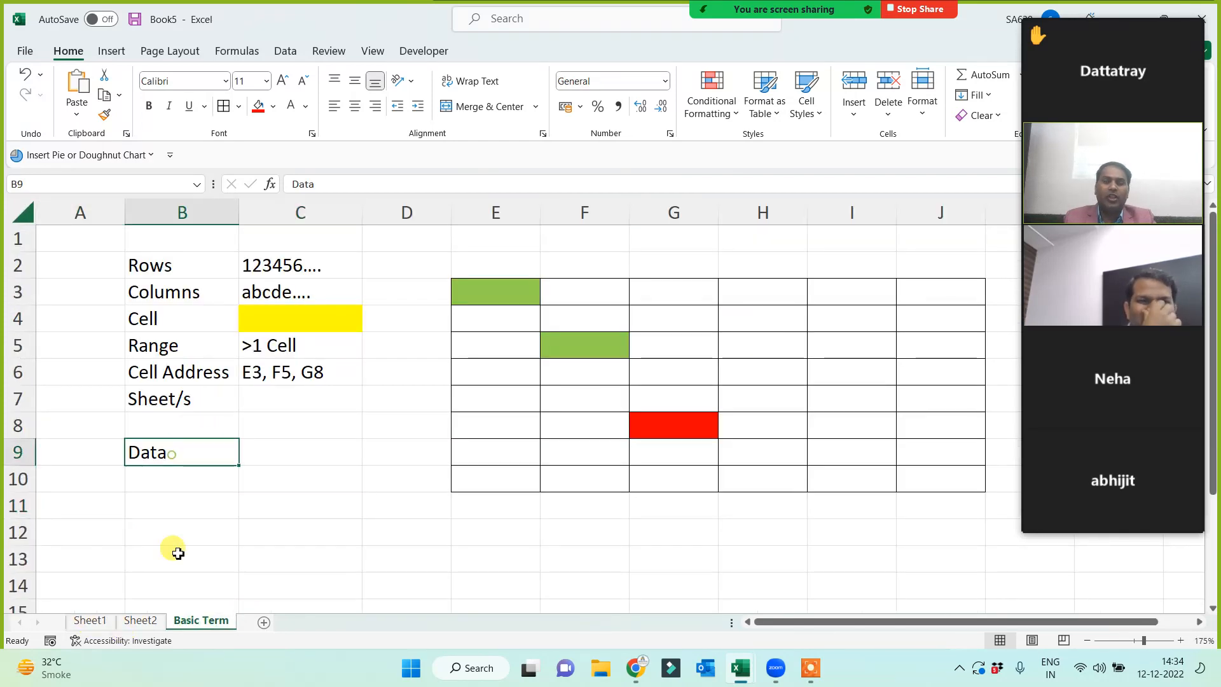
pyautogui.click(273, 110)
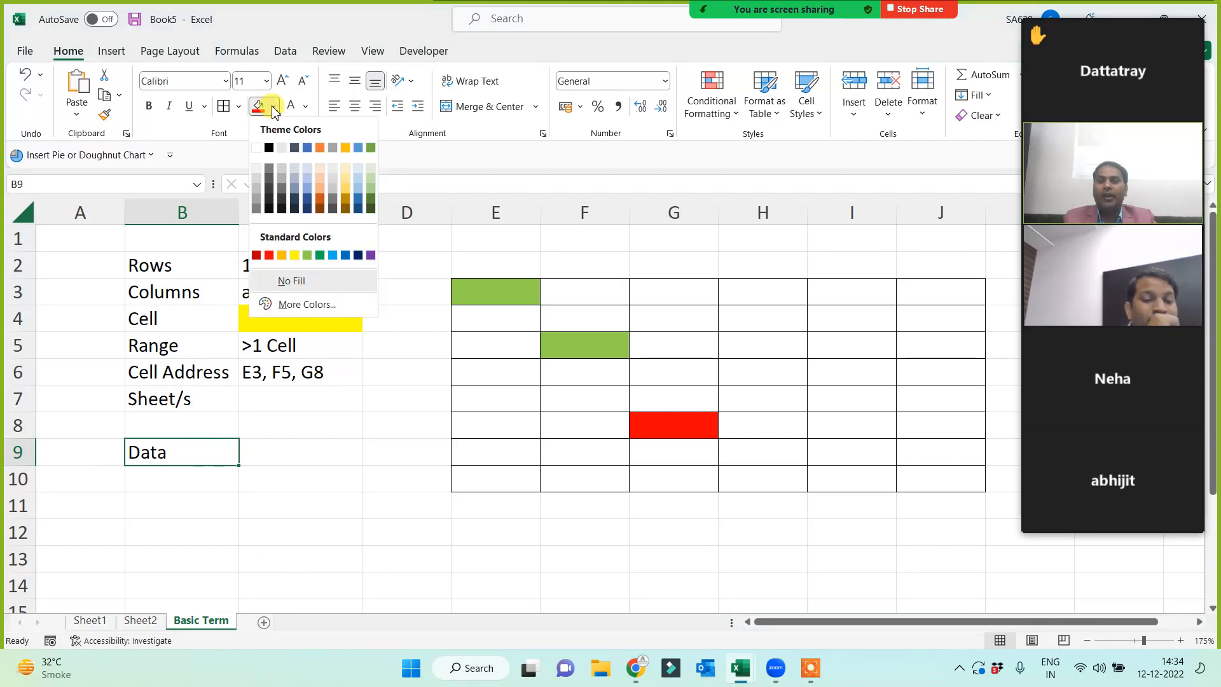
pyautogui.click(282, 254)
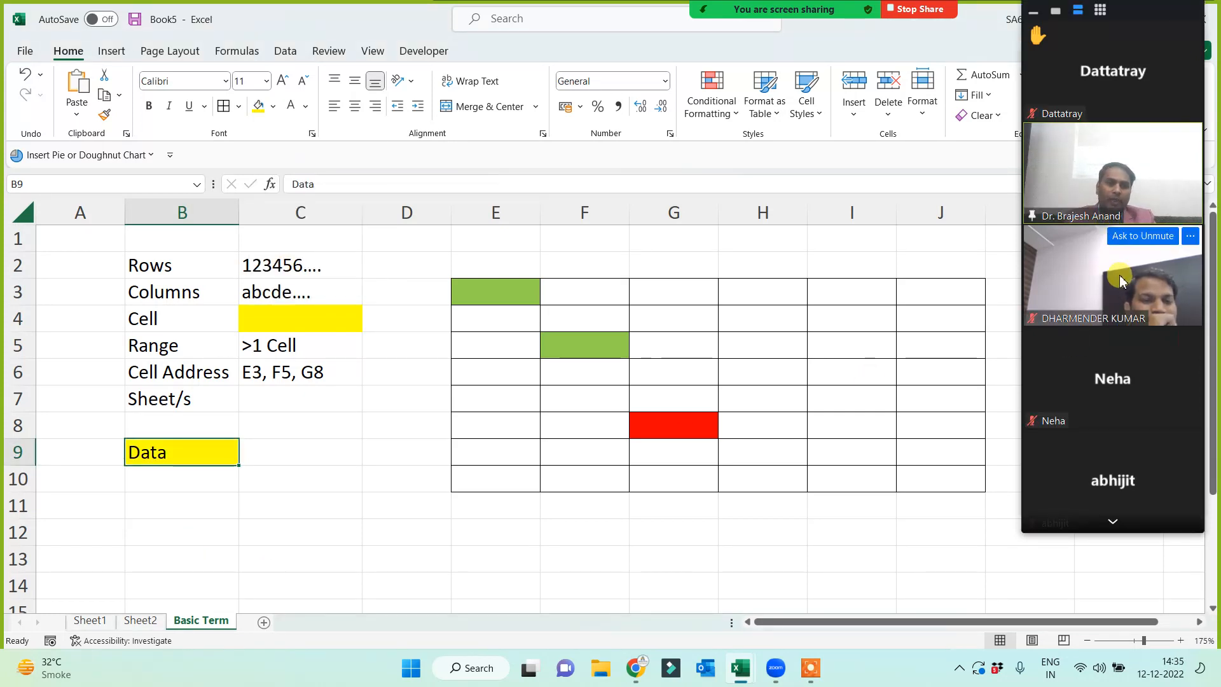
pyautogui.click(1114, 522)
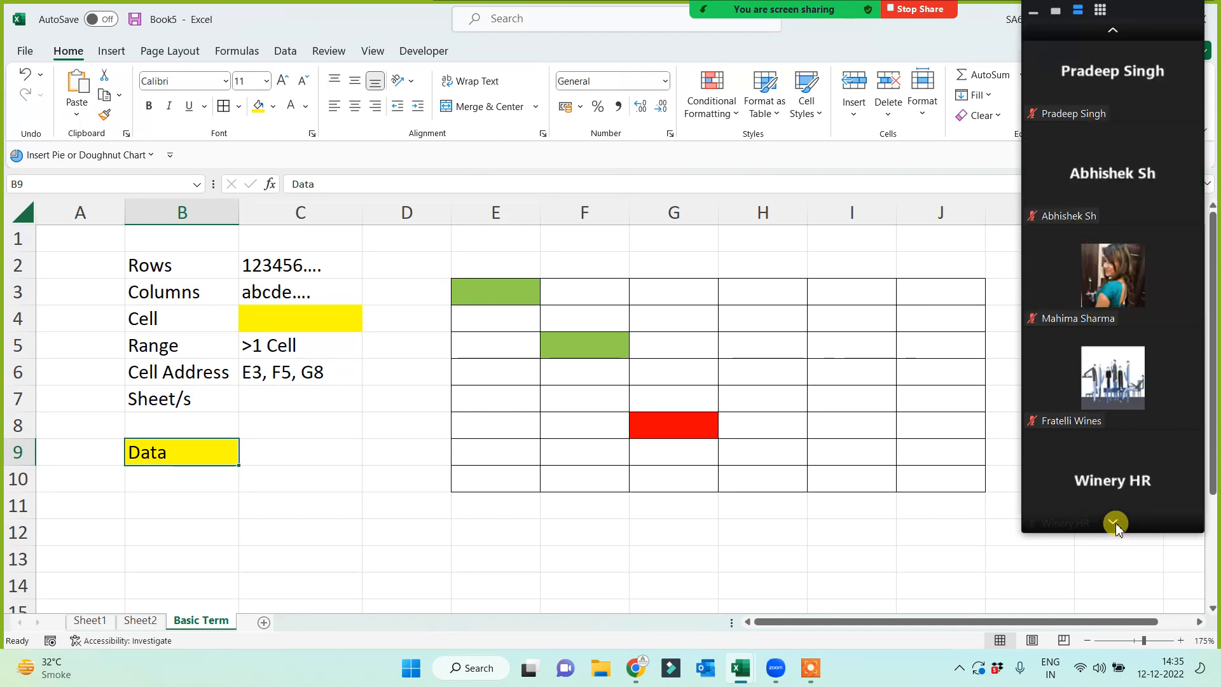
pyautogui.click(1114, 523)
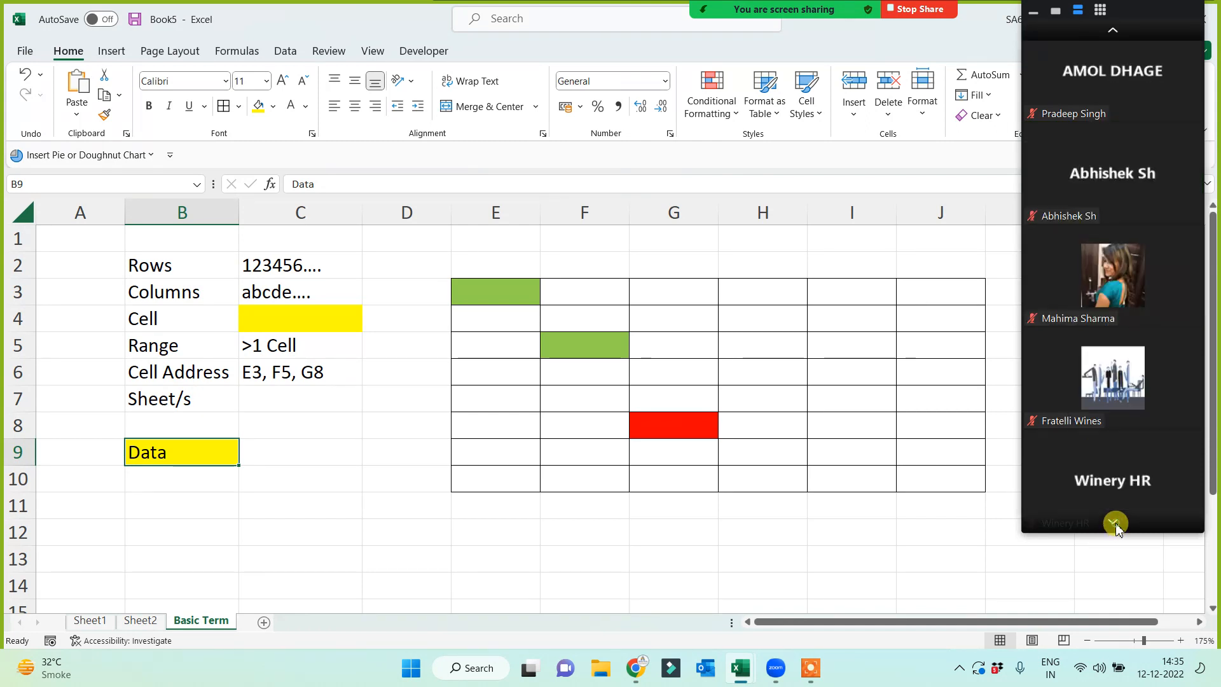
pyautogui.click(1114, 523)
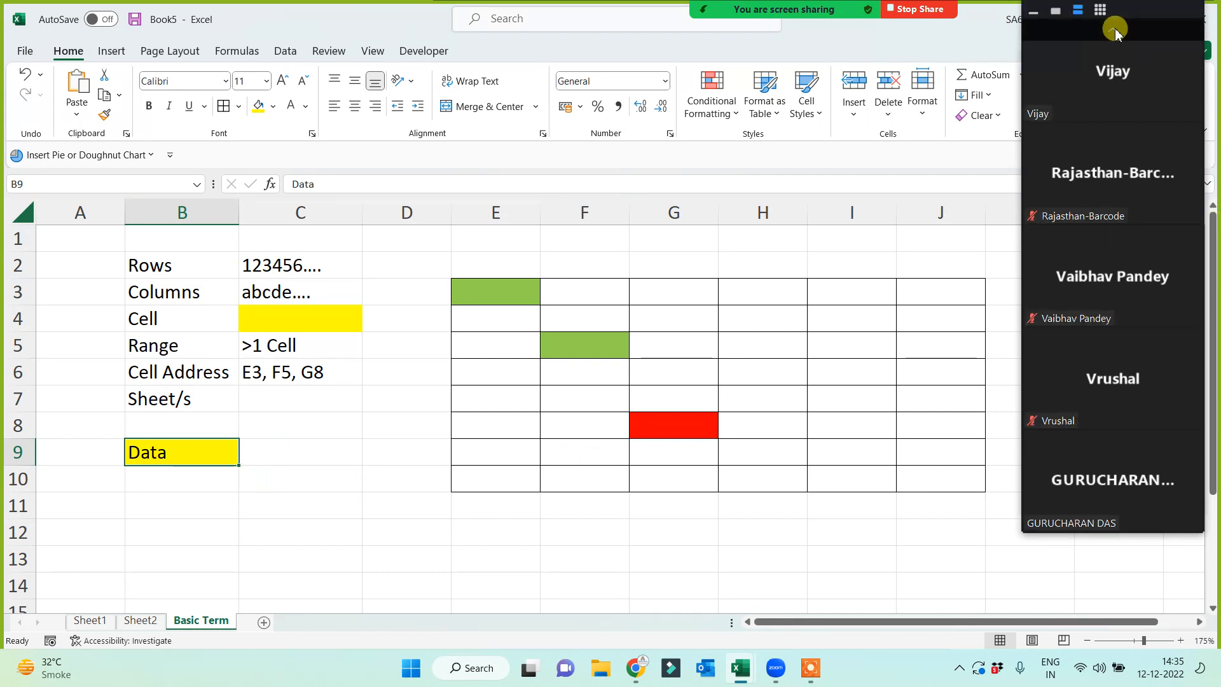
pyautogui.click(1114, 30)
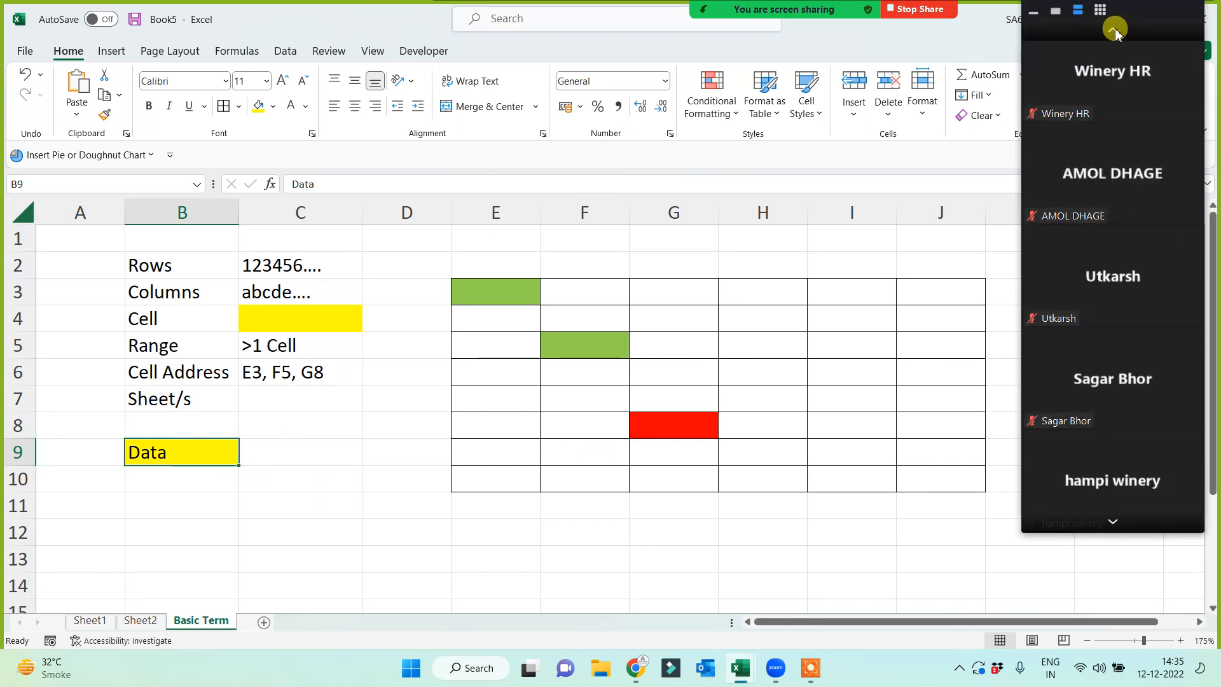
pyautogui.click(1114, 30)
pyautogui.click(569, 527)
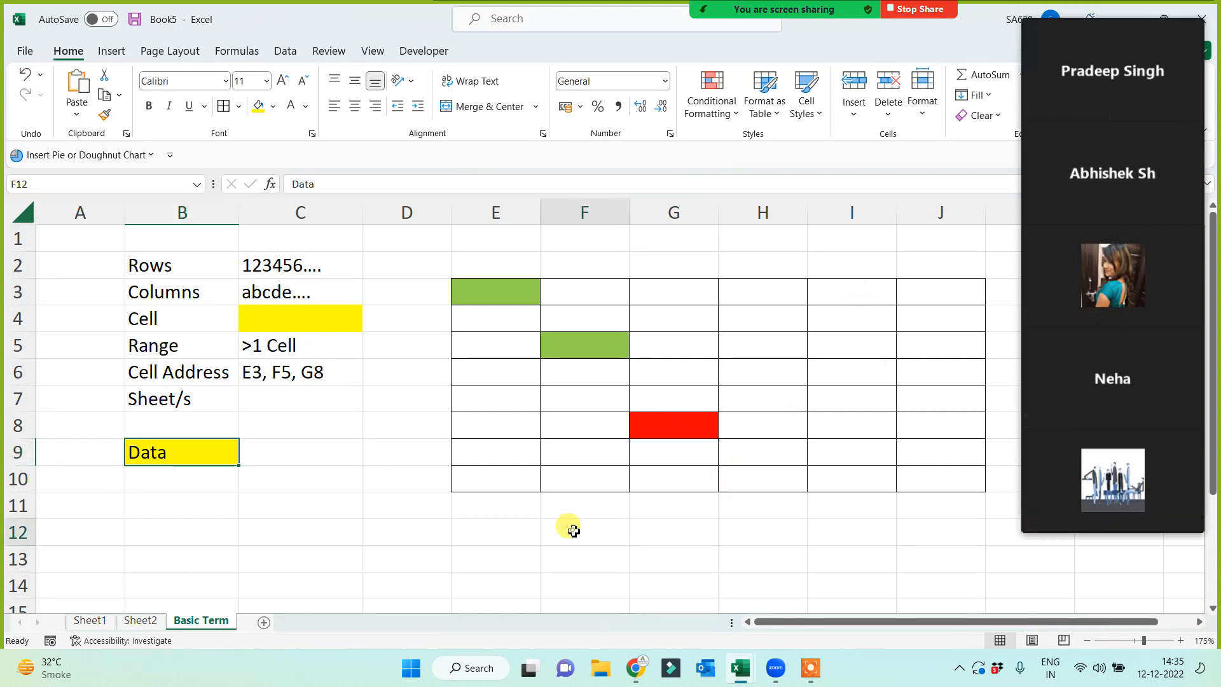
# - Reselect the yellow Data cell B9
pyautogui.click(201, 460)
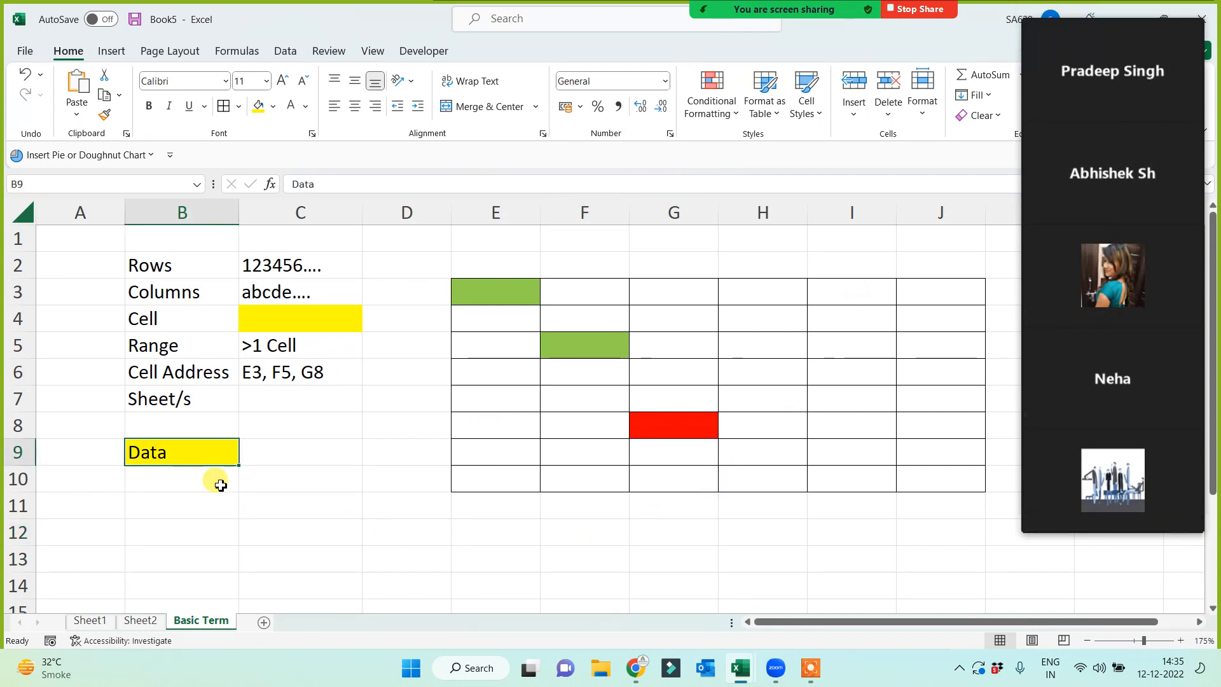
pyautogui.click(310, 507)
pyautogui.click(190, 455)
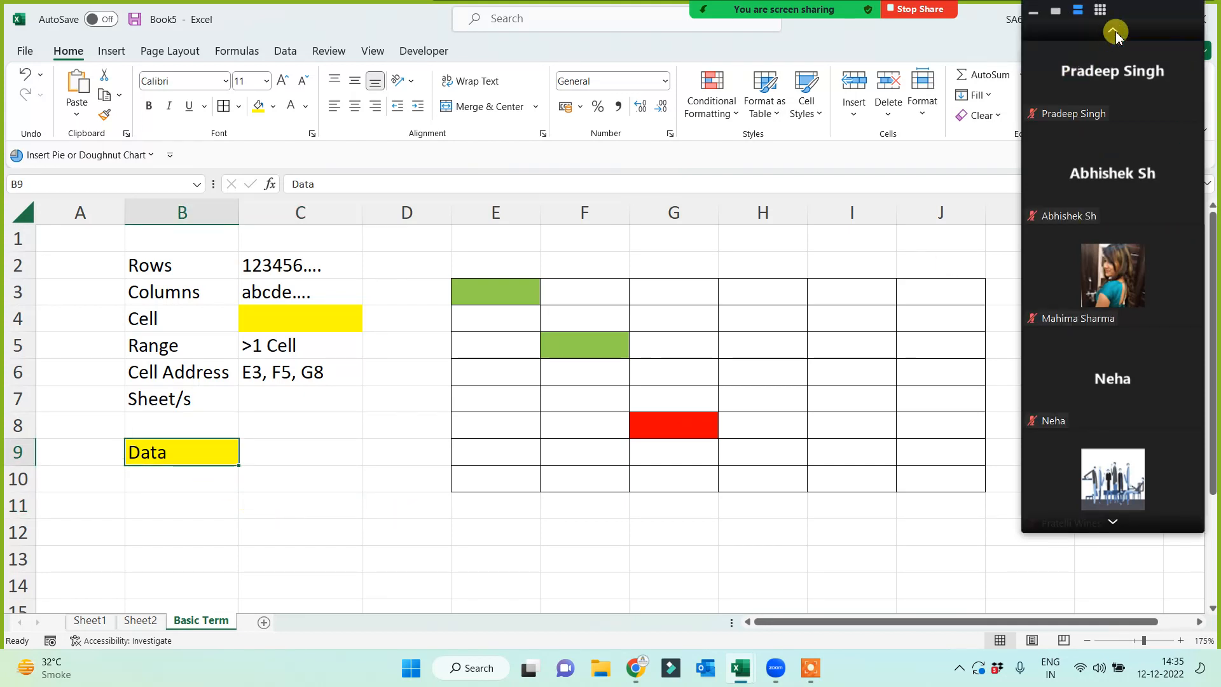
pyautogui.click(1117, 33)
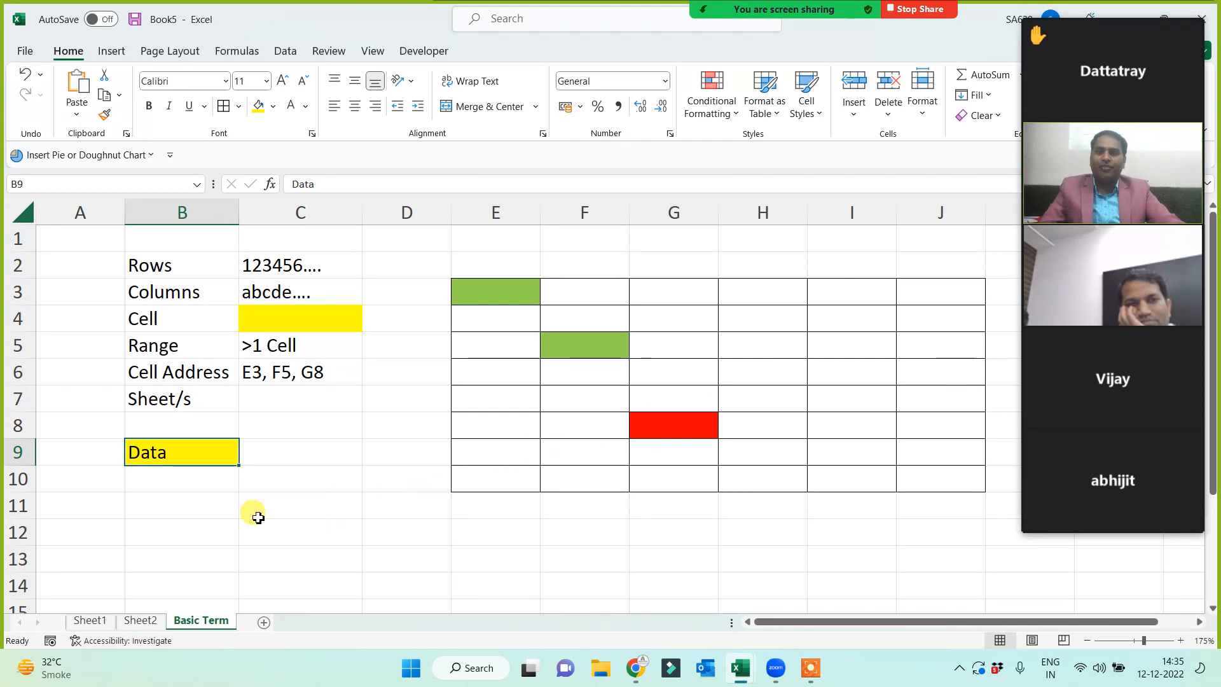
# - Type 'collection of correct information.' in C9 and AutoFit column C to show it
pyautogui.click(303, 453)
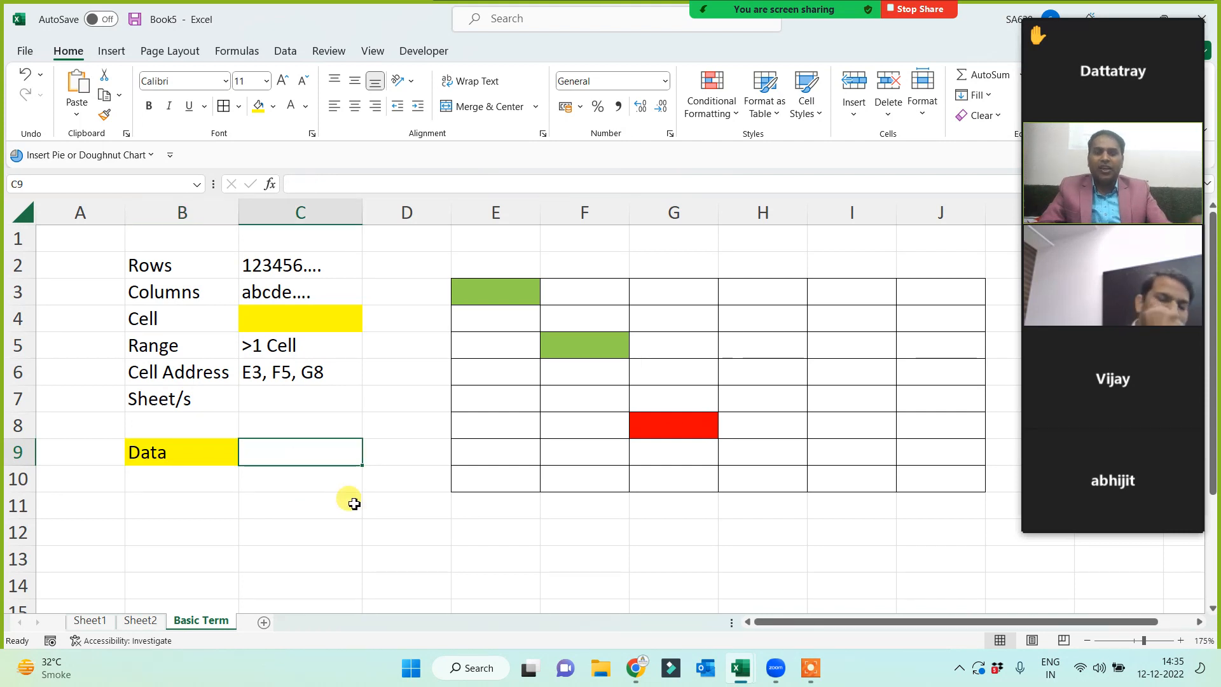
pyautogui.write('co')
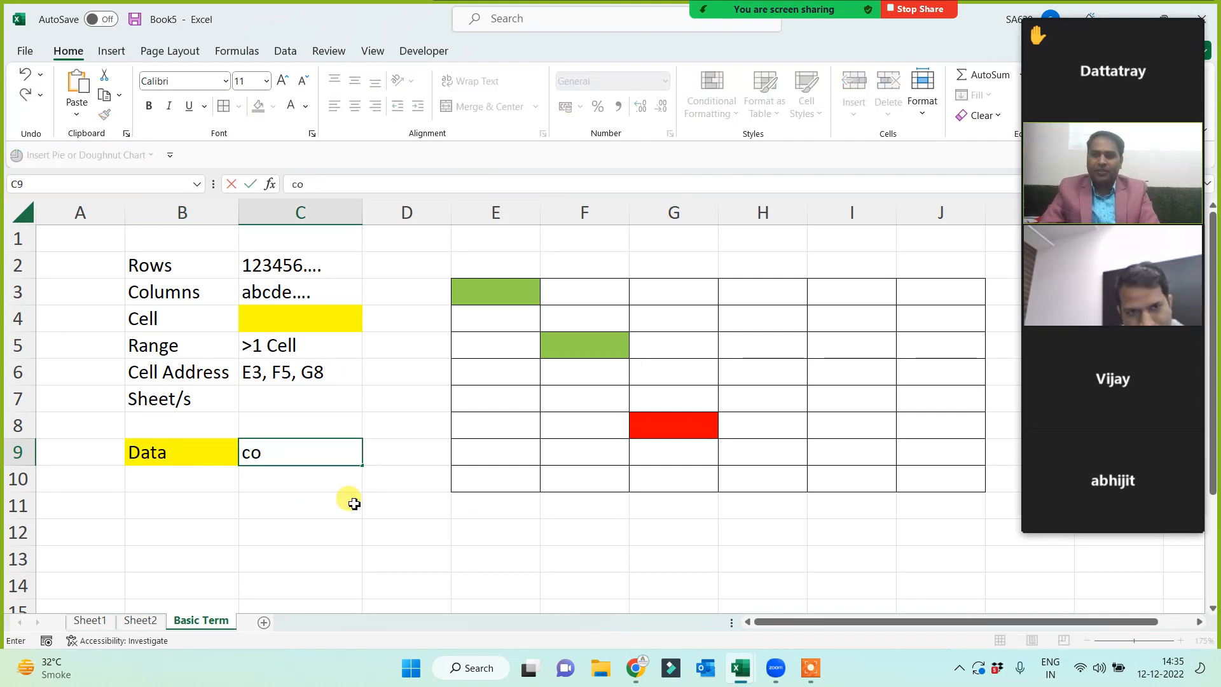
pyautogui.write('llection of')
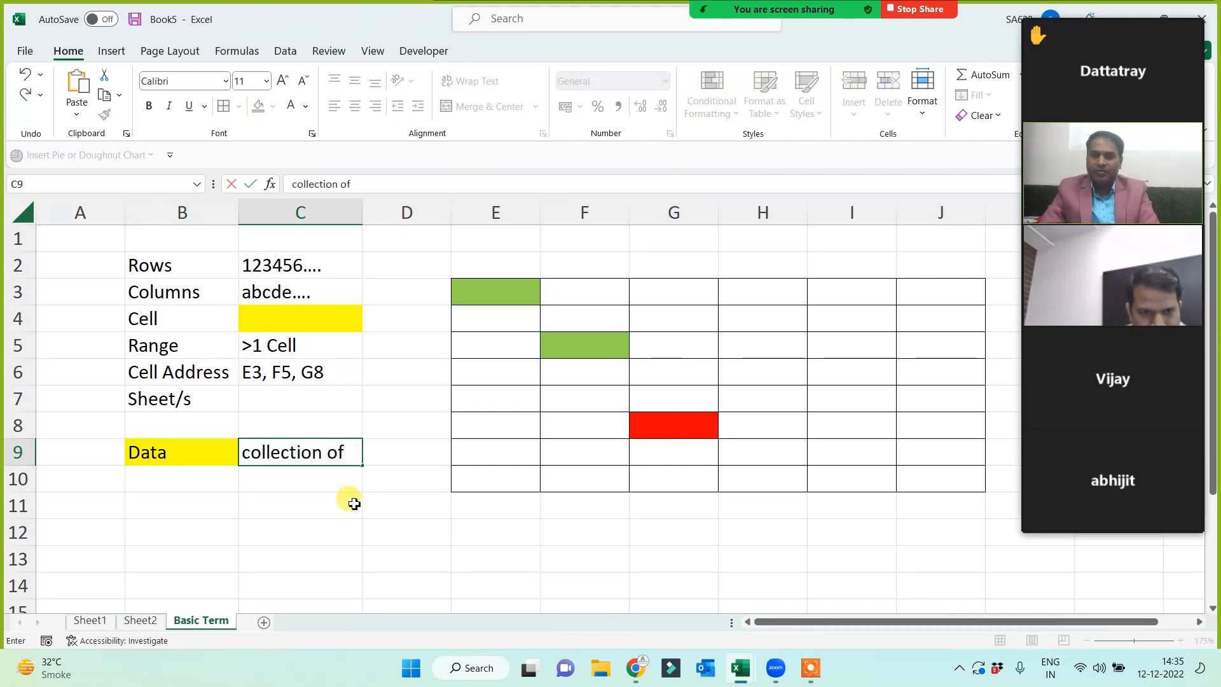
pyautogui.write(' cree')
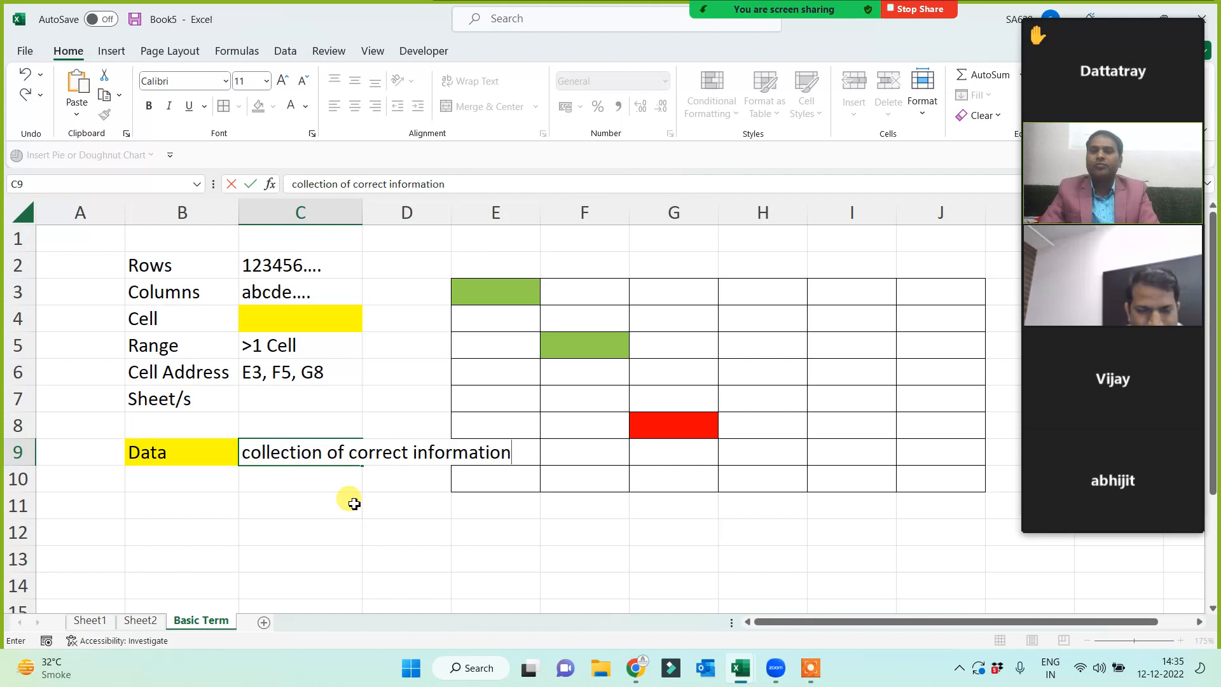
pyautogui.press('Return')
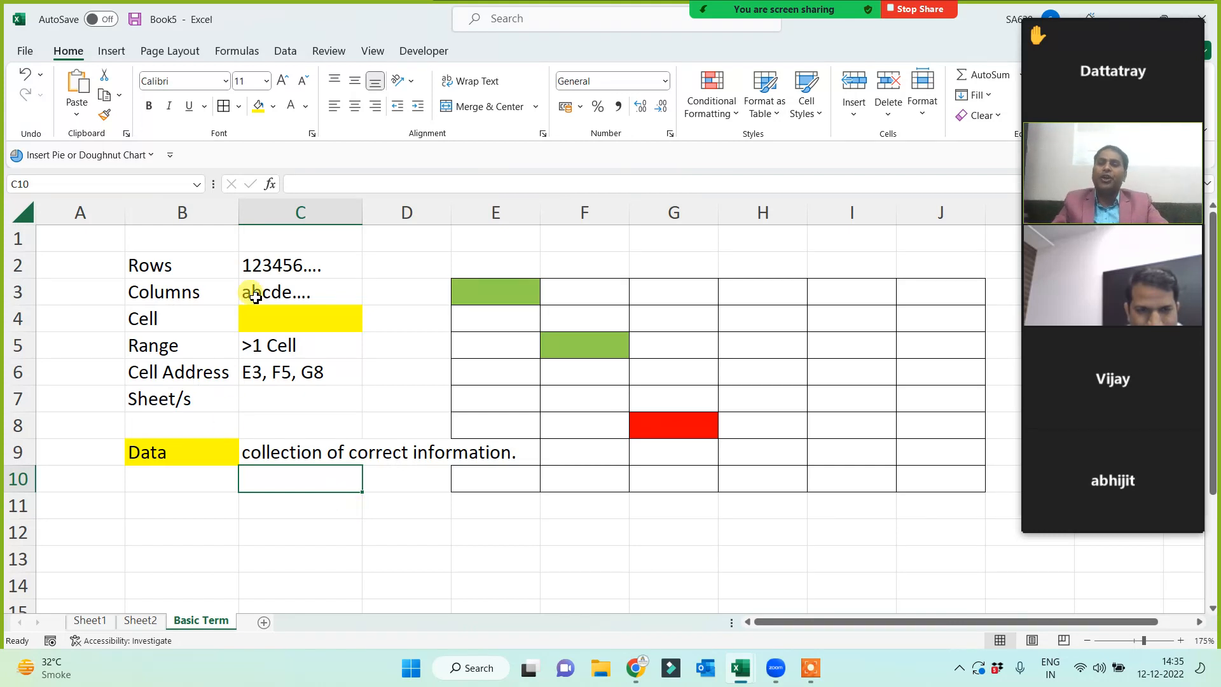
pyautogui.click(299, 449)
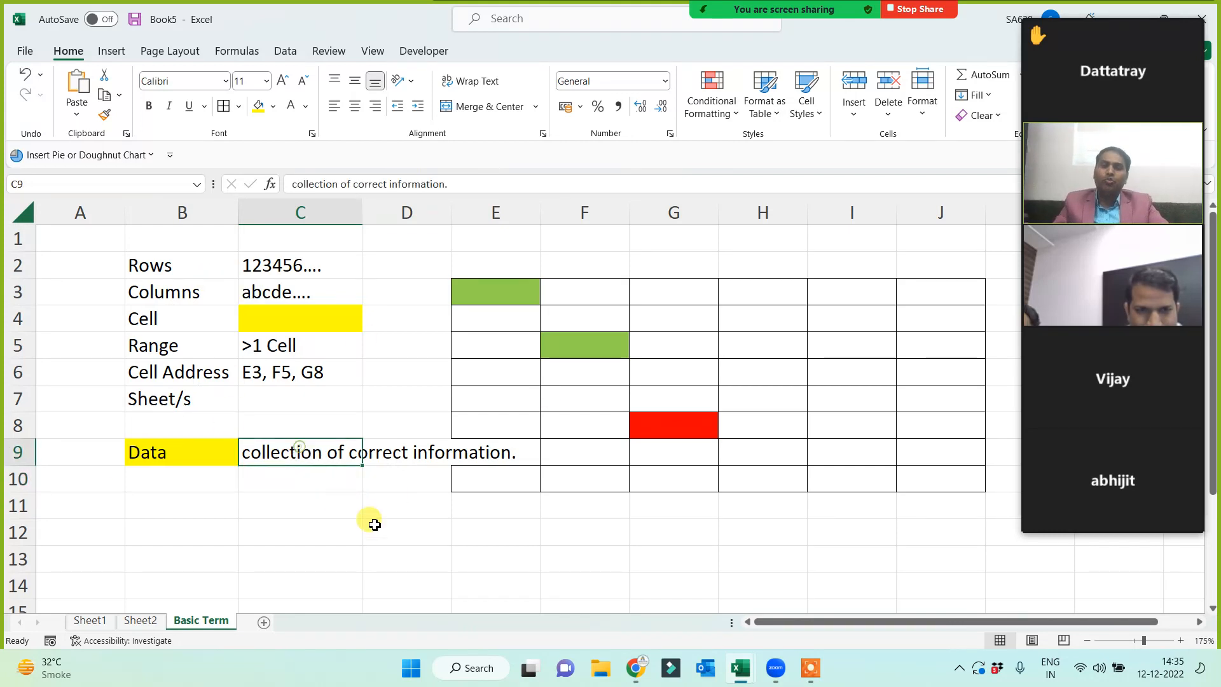
pyautogui.doubleClick(362, 218)
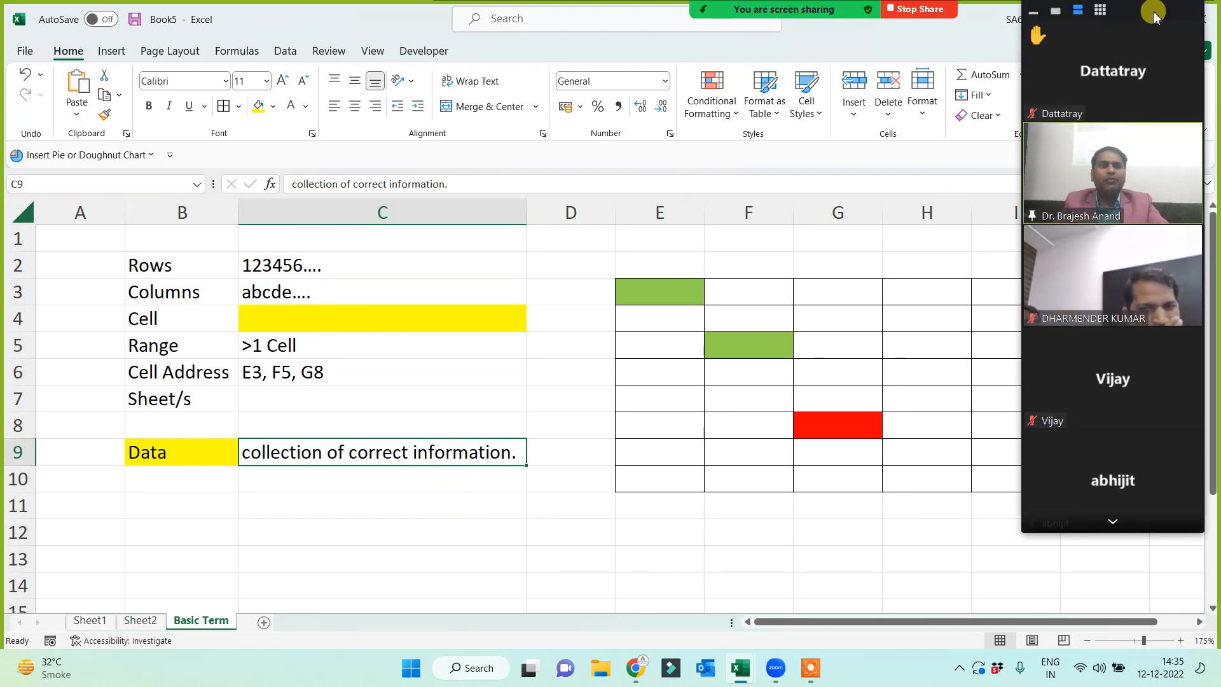
pyautogui.moveTo(1161, 9); pyautogui.dragTo(1153, 37)
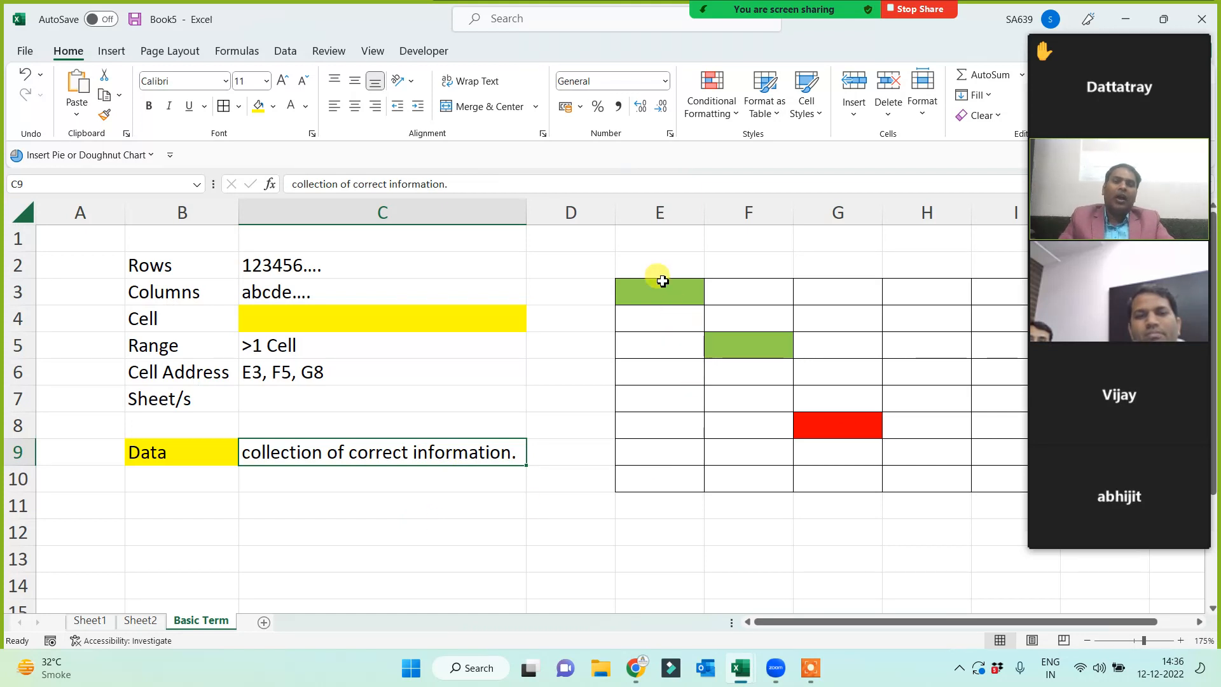
pyautogui.click(651, 264)
pyautogui.click(653, 238)
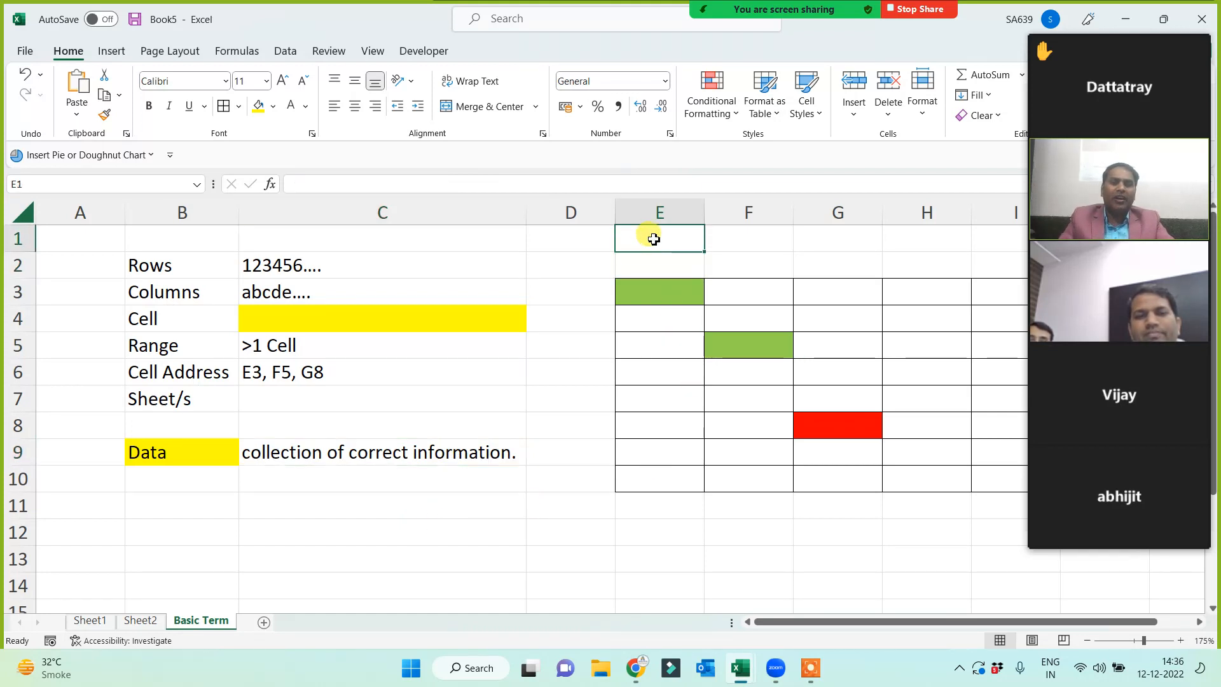
pyautogui.moveTo(655, 239); pyautogui.dragTo(632, 499)
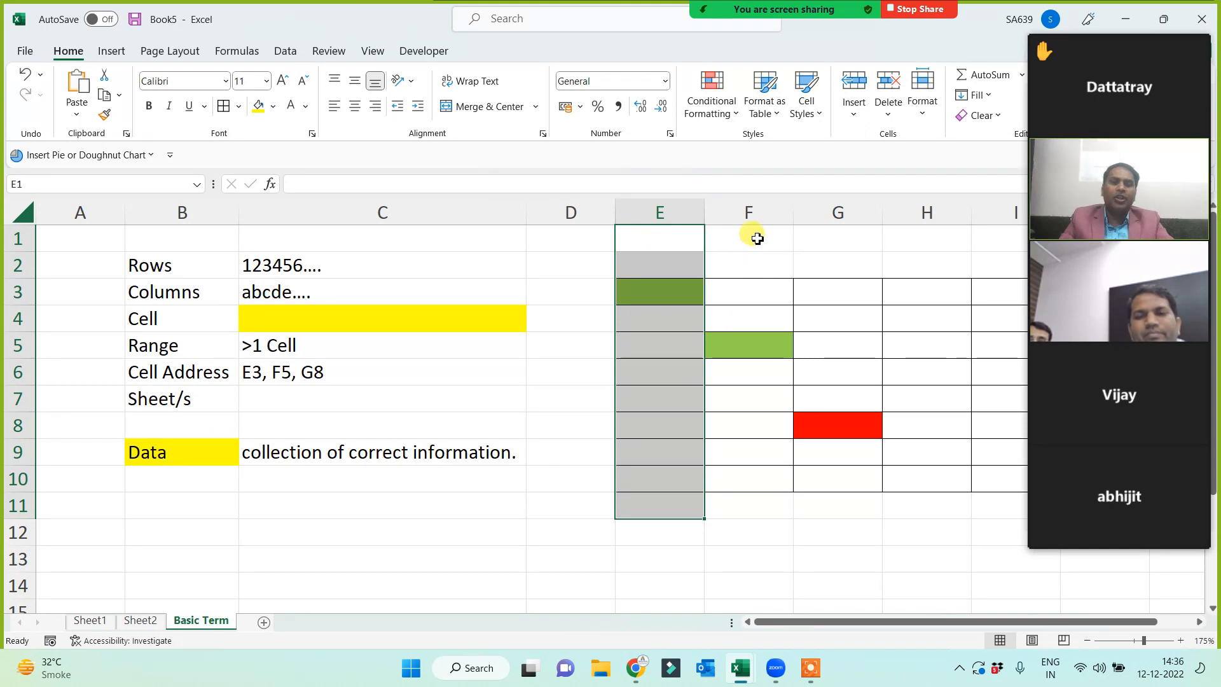
pyautogui.moveTo(752, 237); pyautogui.dragTo(725, 482)
pyautogui.moveTo(867, 235); pyautogui.dragTo(849, 471)
pyautogui.moveTo(664, 237); pyautogui.dragTo(760, 490)
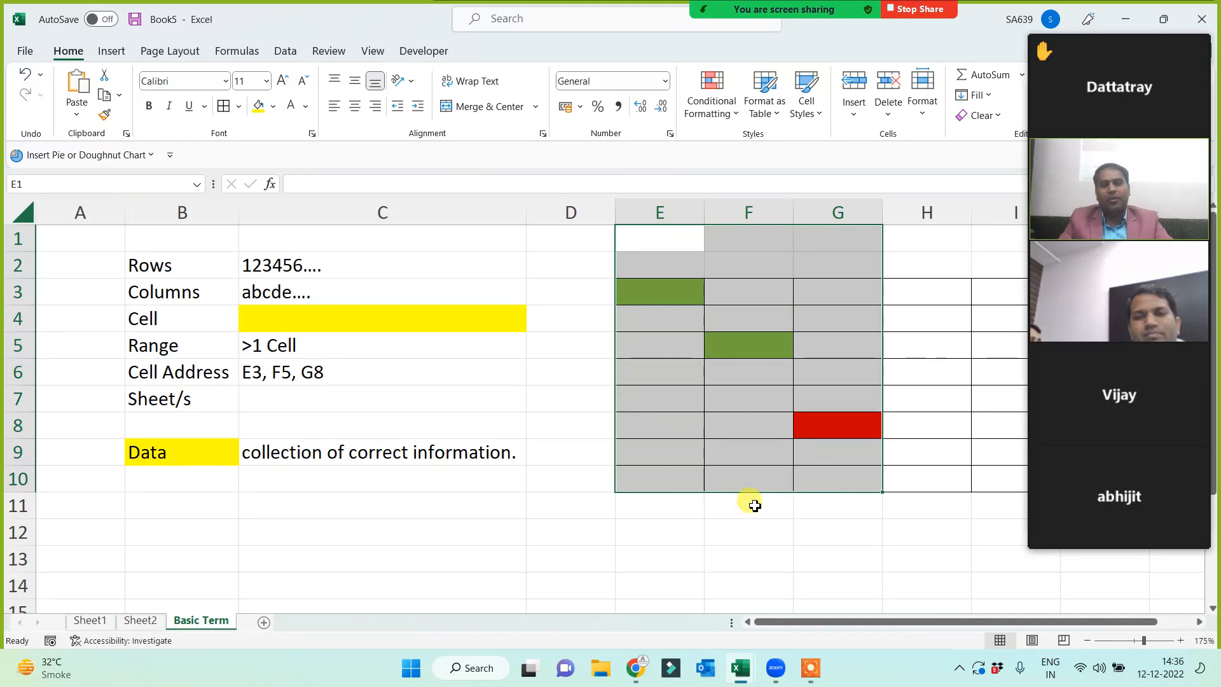
pyautogui.click(655, 356)
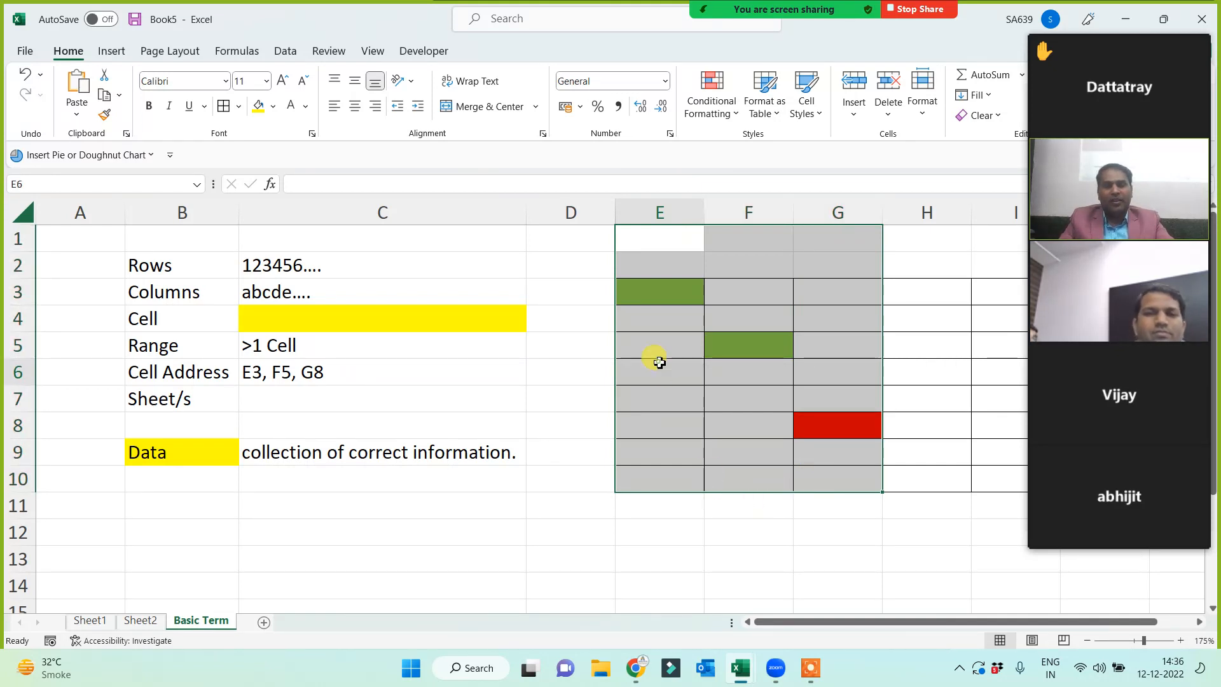
pyautogui.click(658, 286)
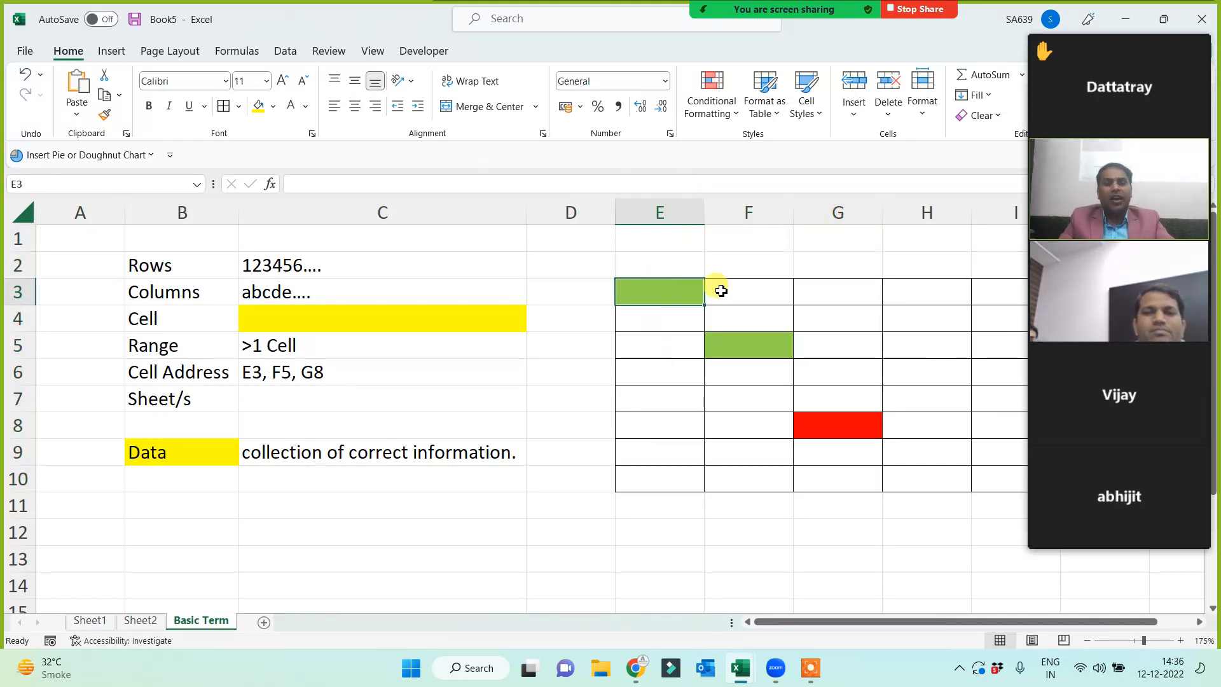
pyautogui.click(720, 291)
pyautogui.click(672, 293)
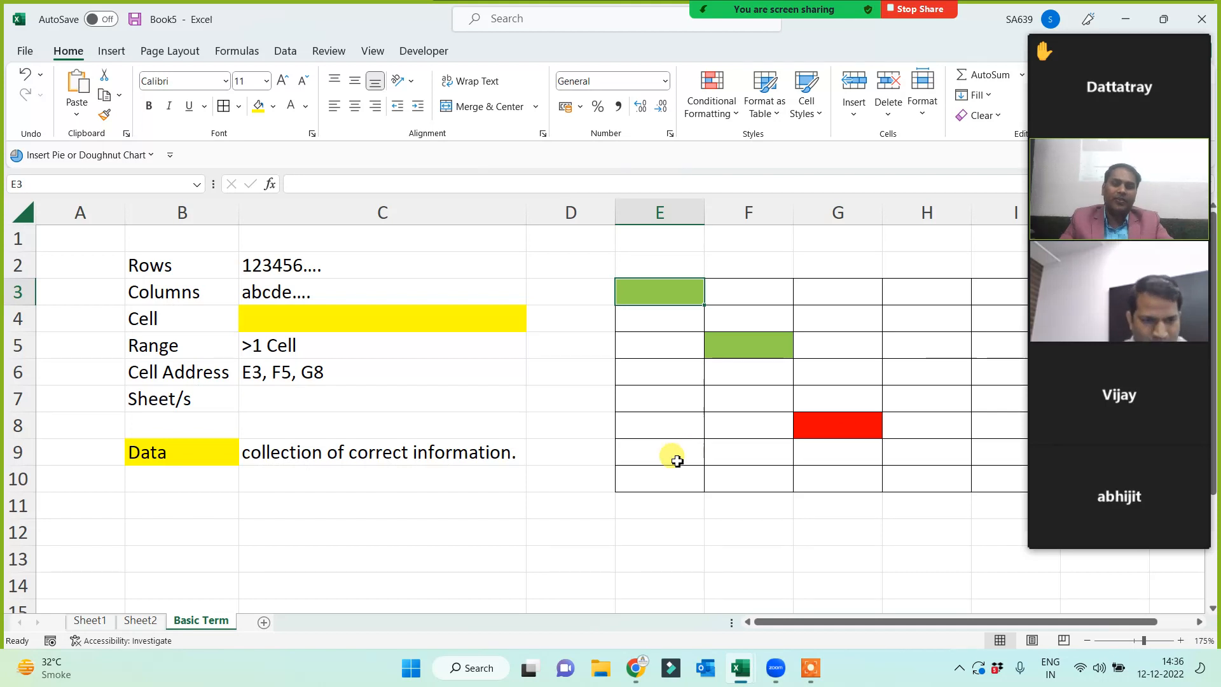
pyautogui.click(373, 456)
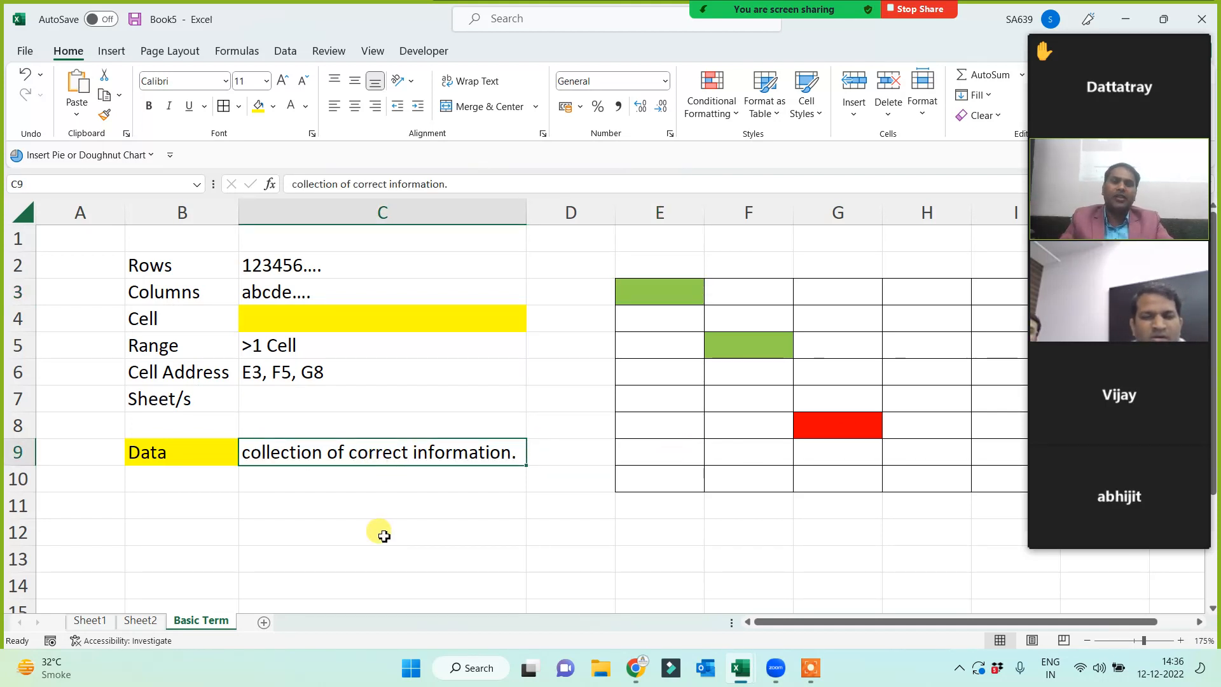
pyautogui.click(180, 456)
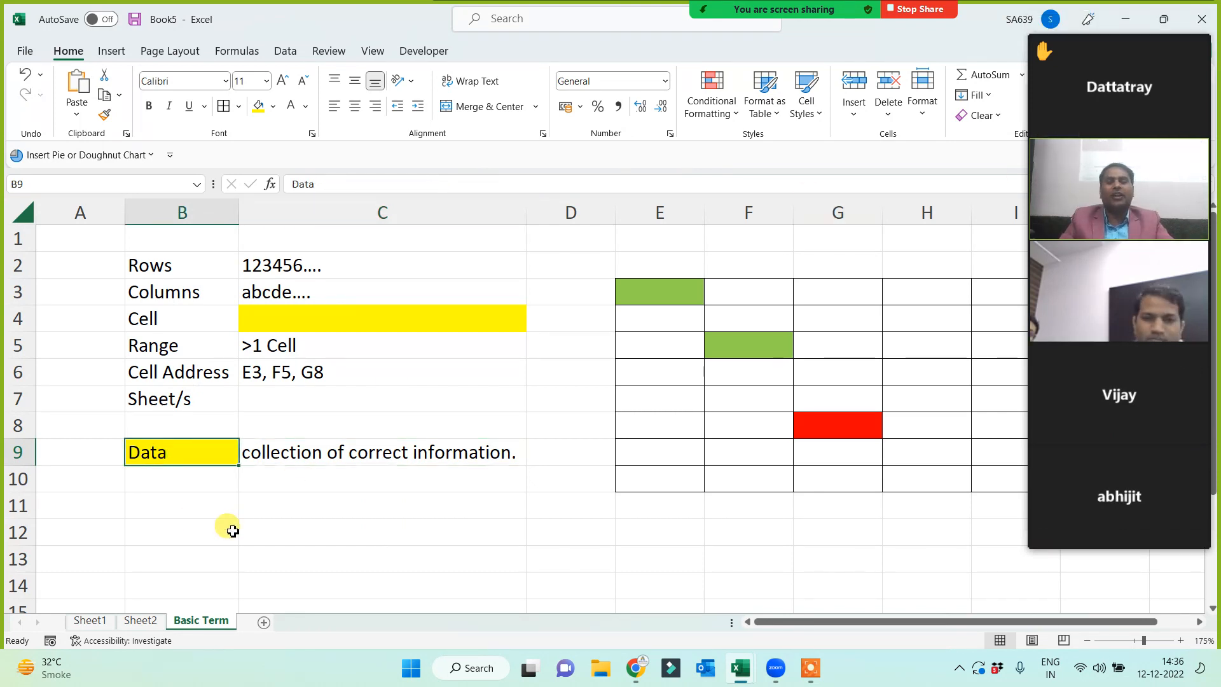
# - Add a new sheet named Data Fields
pyautogui.click(262, 623)
pyautogui.doubleClick(266, 622)
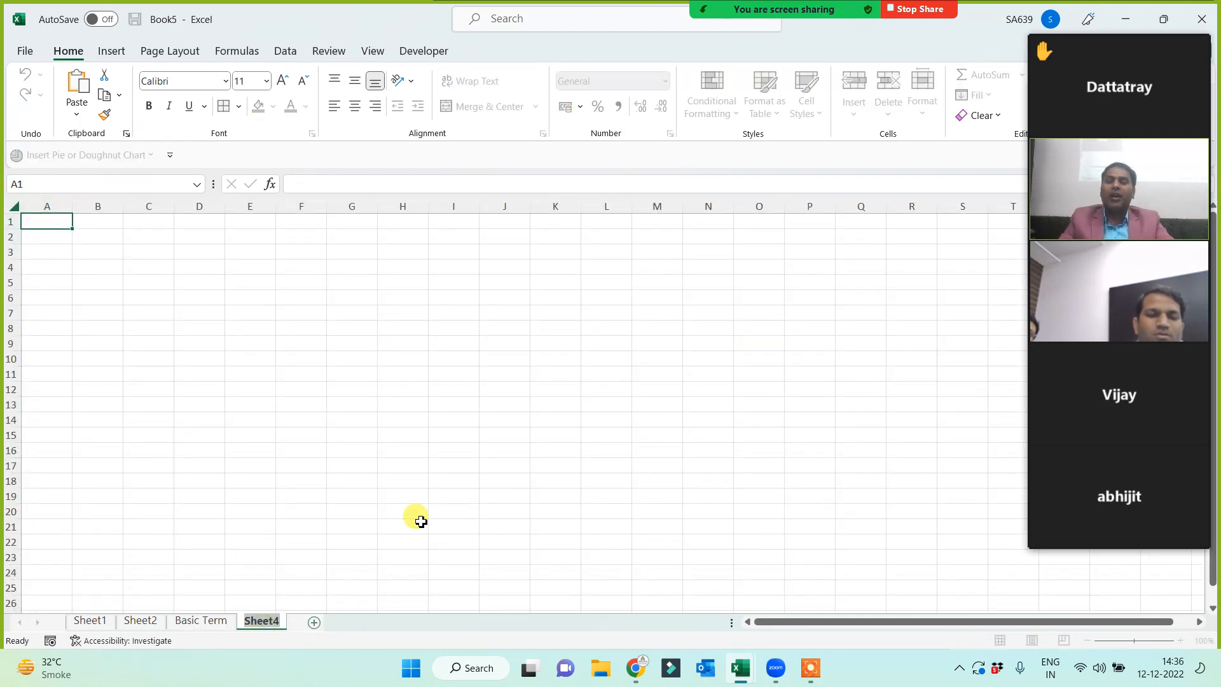
pyautogui.write('Data Fields')
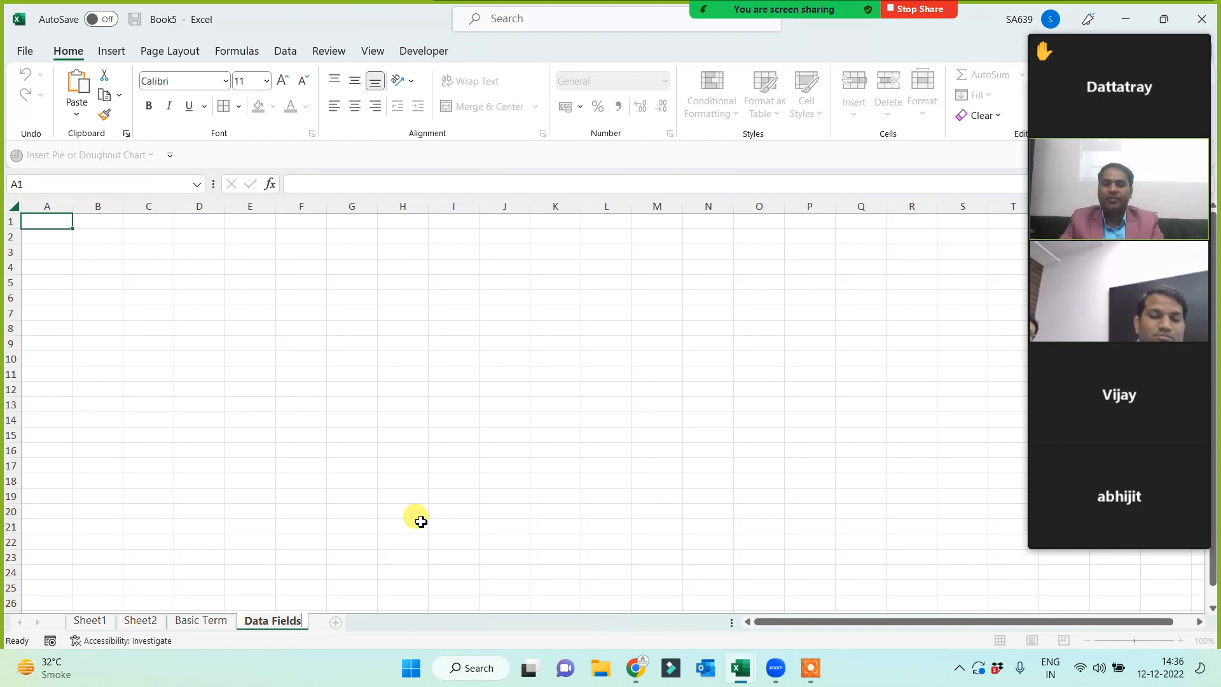
pyautogui.click(298, 436)
pyautogui.scroll(3, 335, 389)
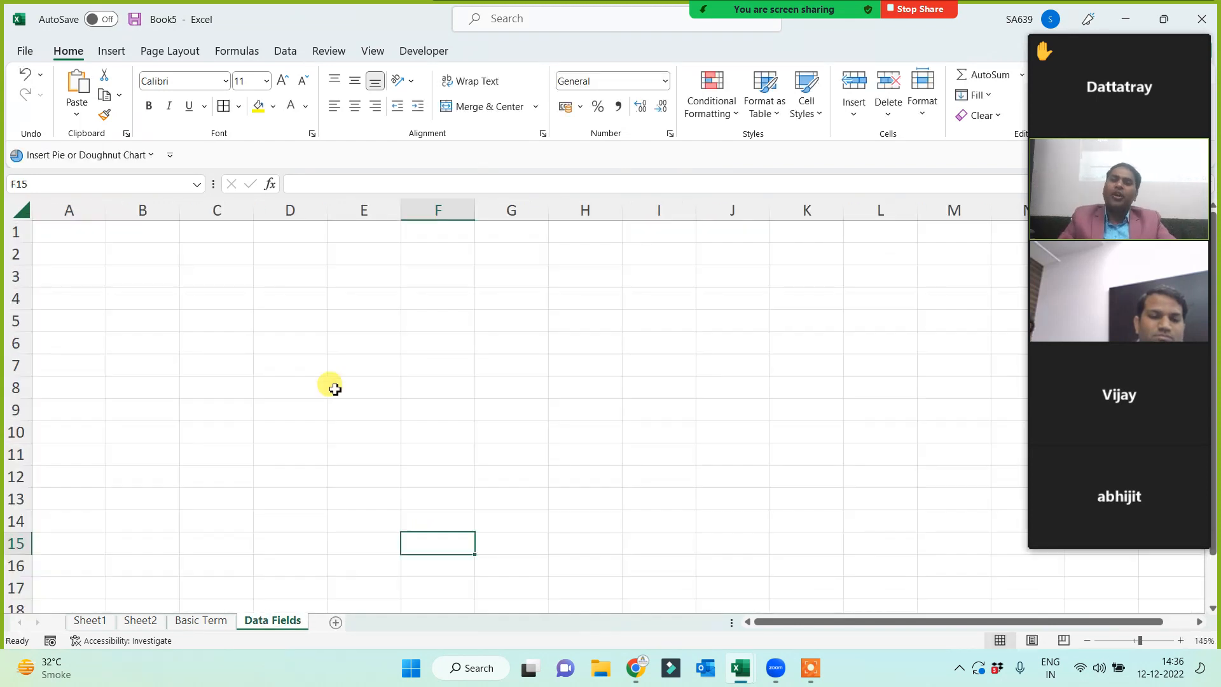
pyautogui.scroll(3, 335, 389)
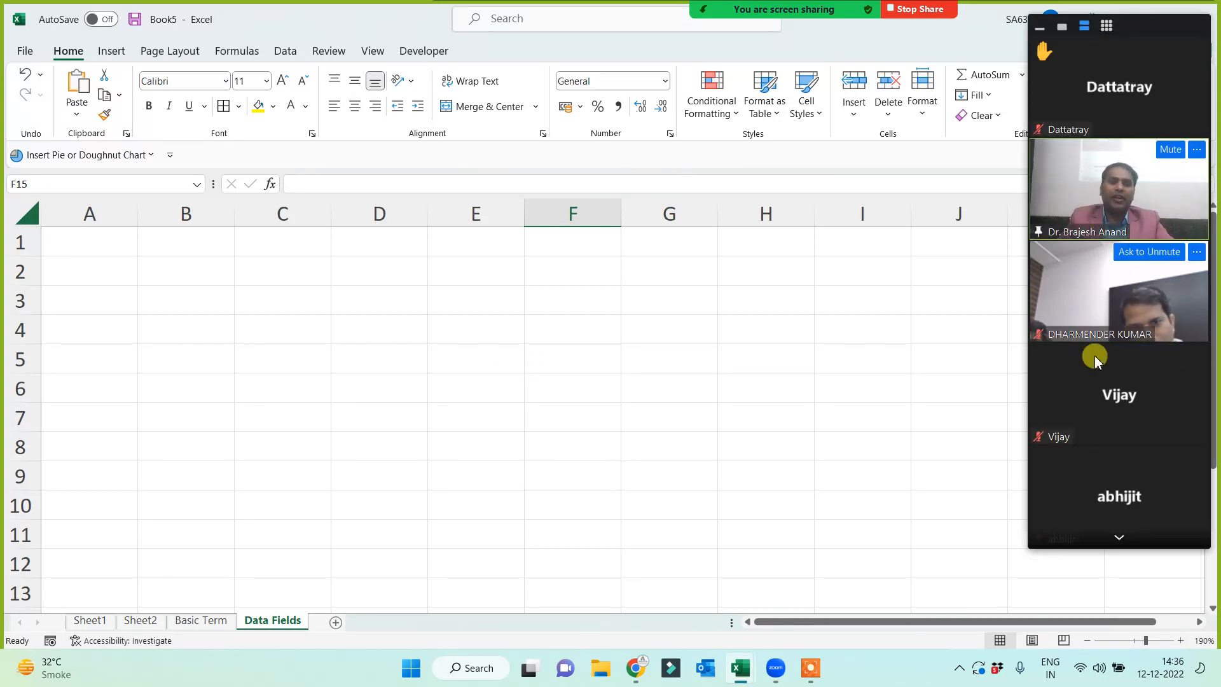
pyautogui.click(1119, 537)
pyautogui.click(1119, 538)
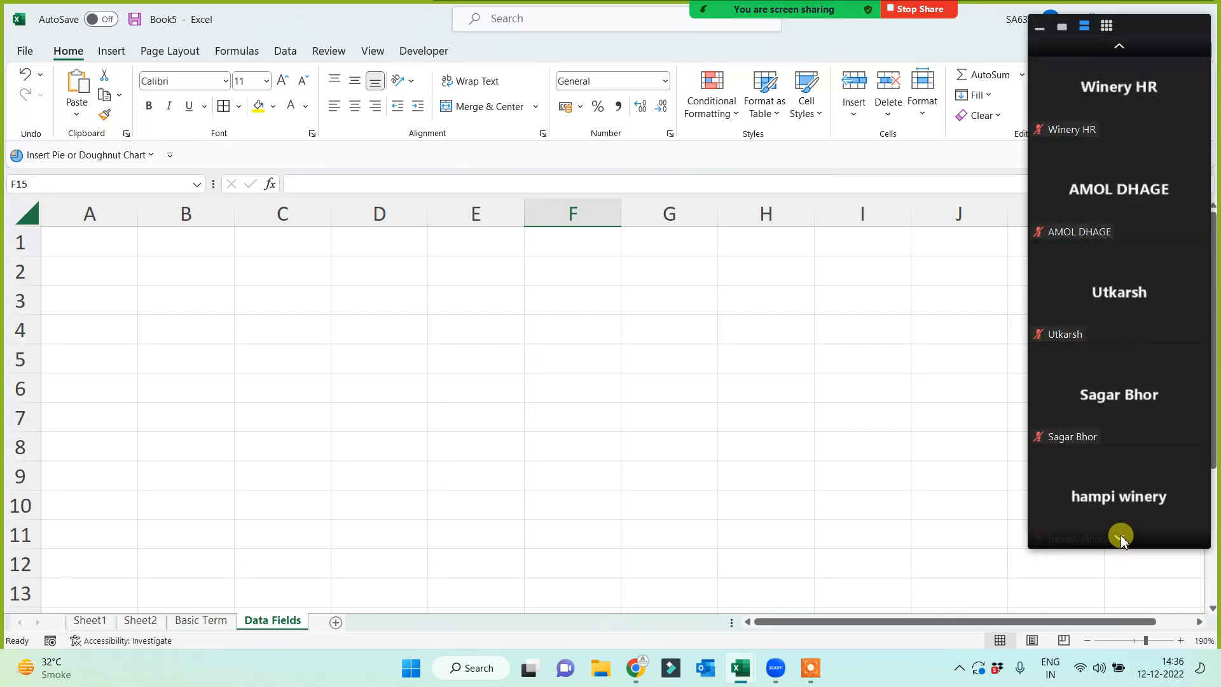
# - Enter headers Number, Text, Date, Time, Syb and Mixed across A1:F1
pyautogui.click(56, 254)
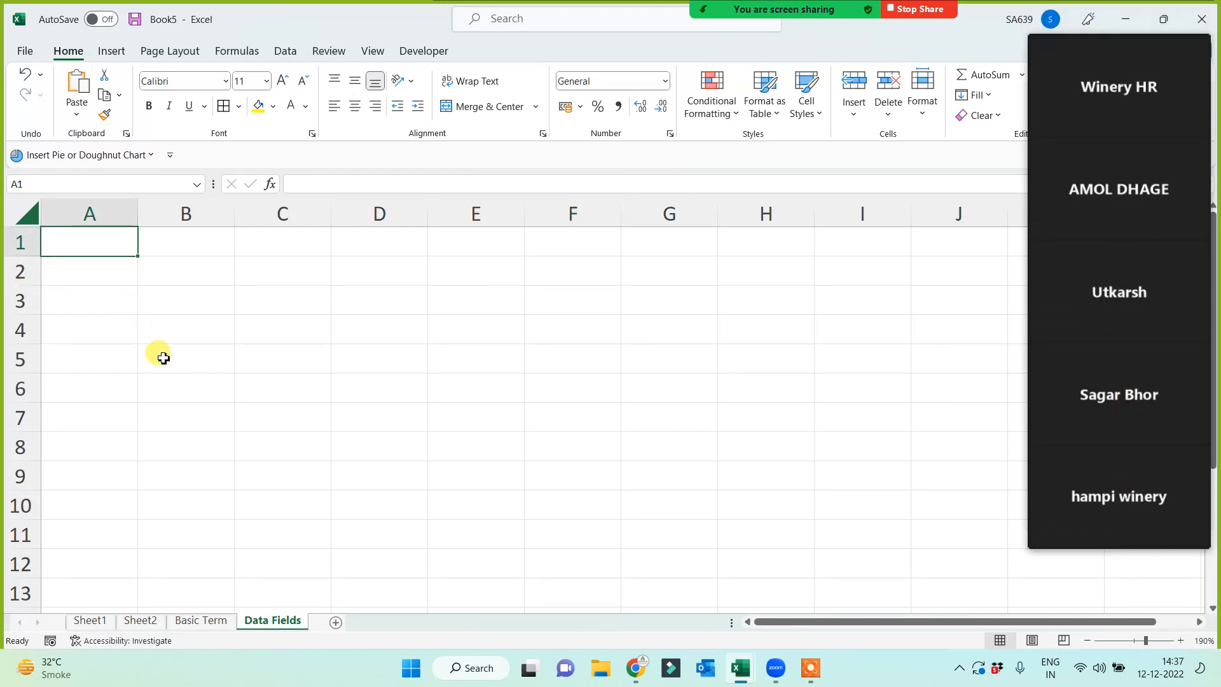
pyautogui.write('Number')
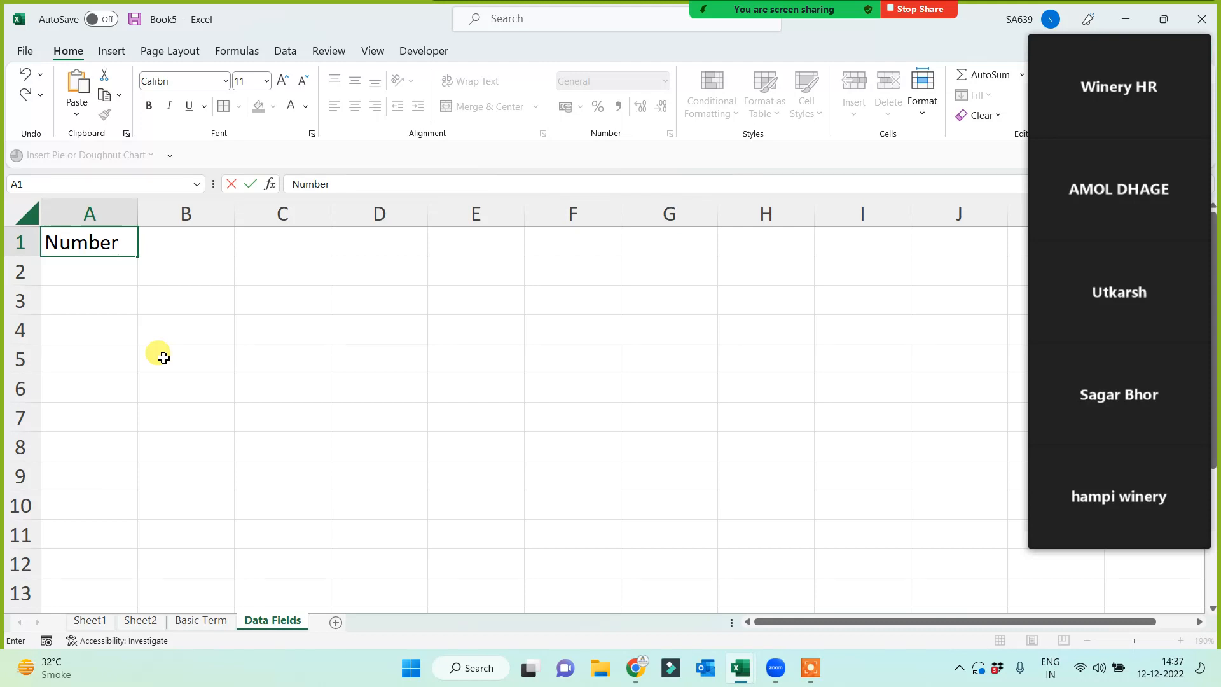
pyautogui.press('Tab')
pyautogui.write('Te')
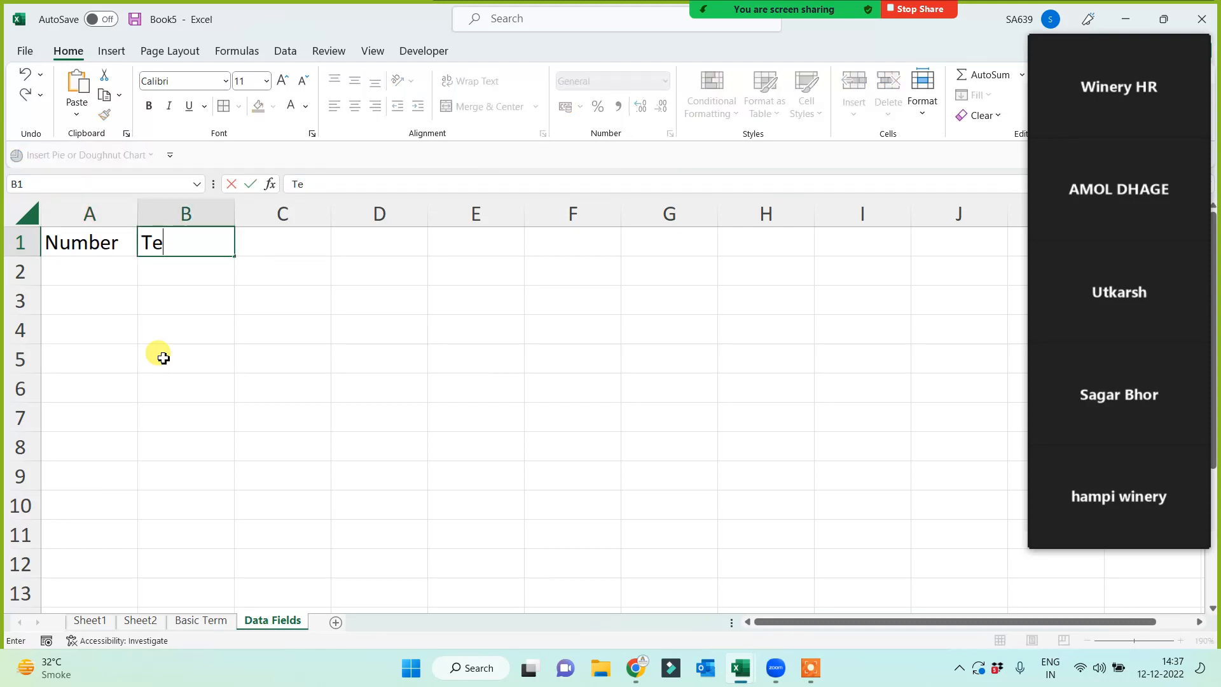
pyautogui.press('Tab')
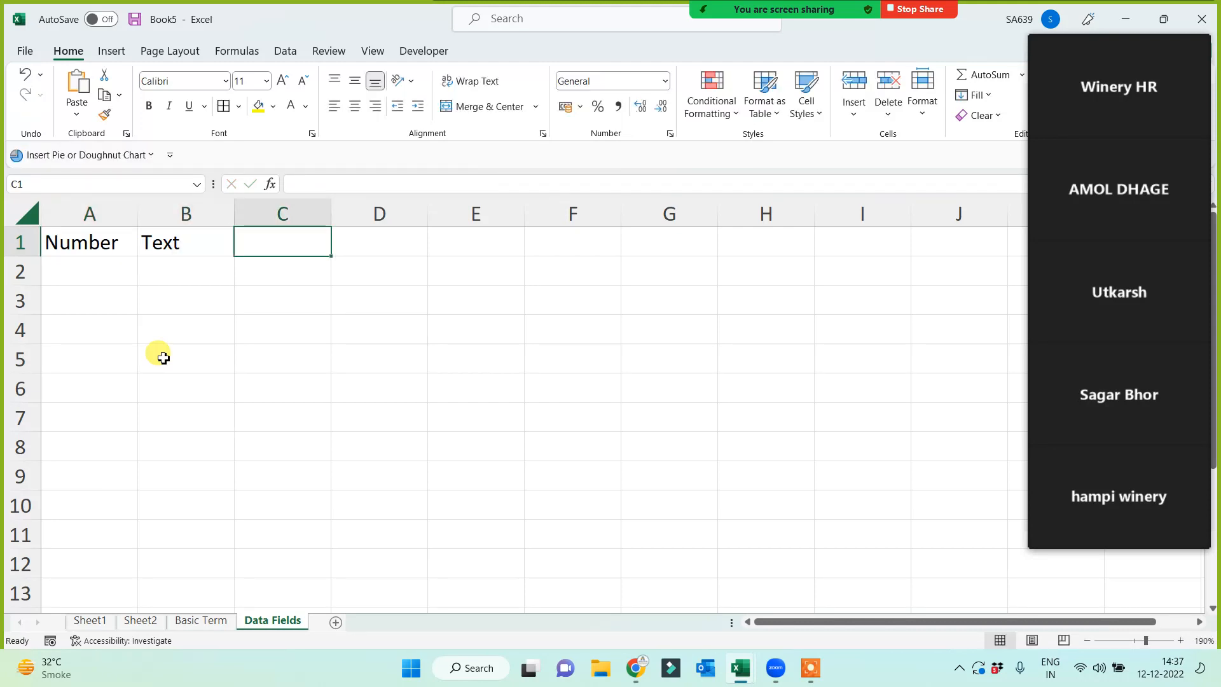
pyautogui.write('Date')
pyautogui.press('Tab')
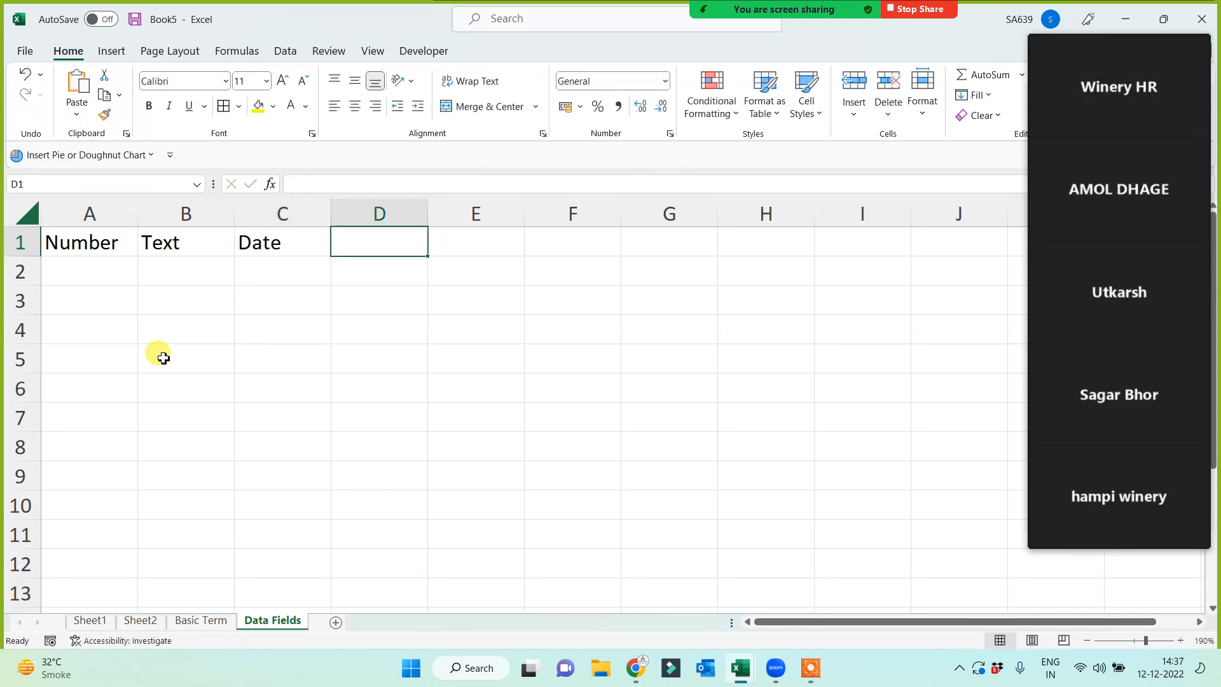
pyautogui.write('Time')
pyautogui.press('Tab')
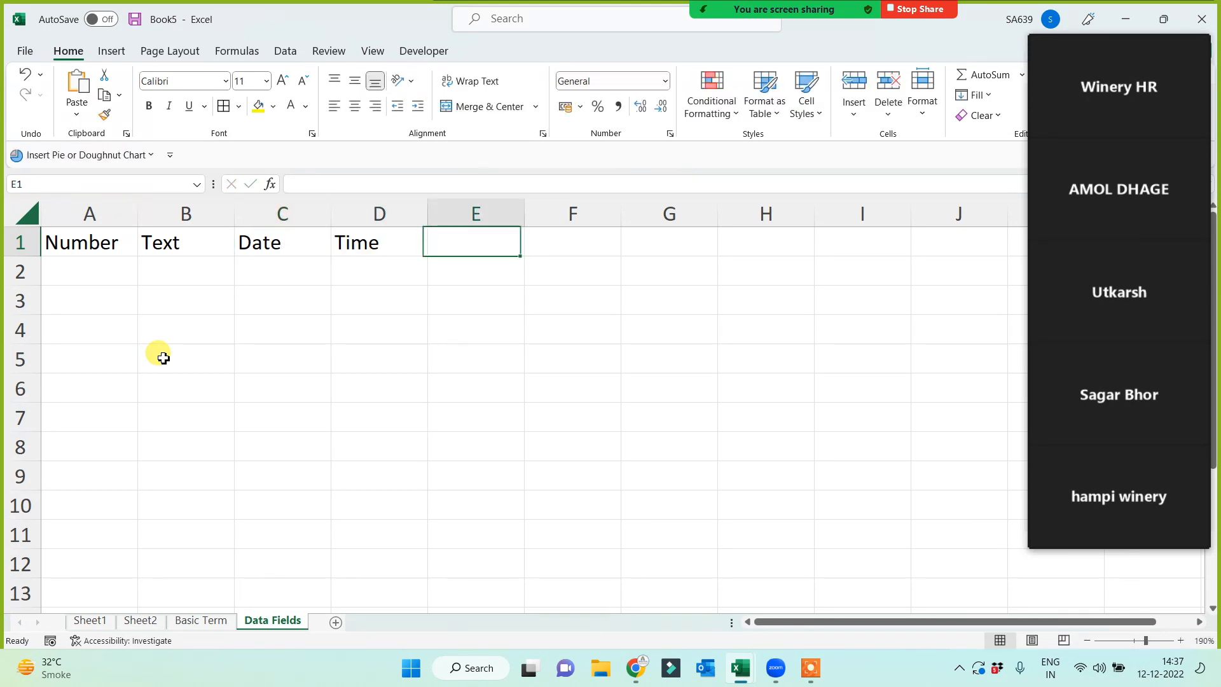
pyautogui.write('Syb')
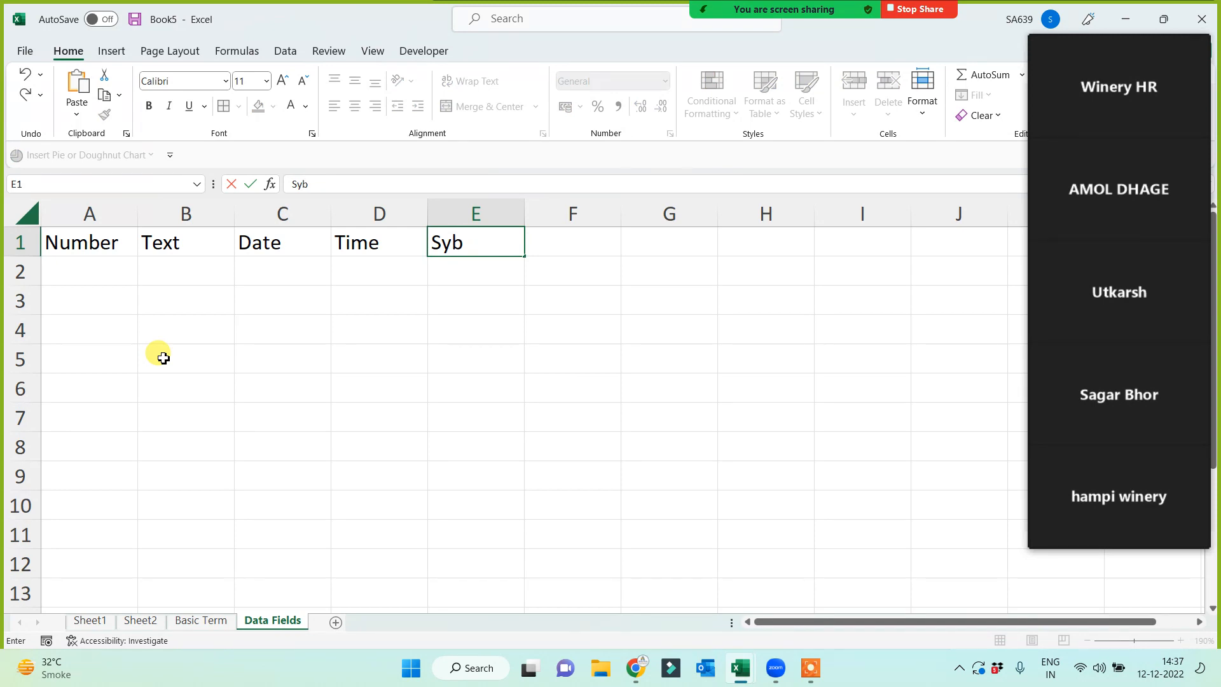
pyautogui.press('Tab')
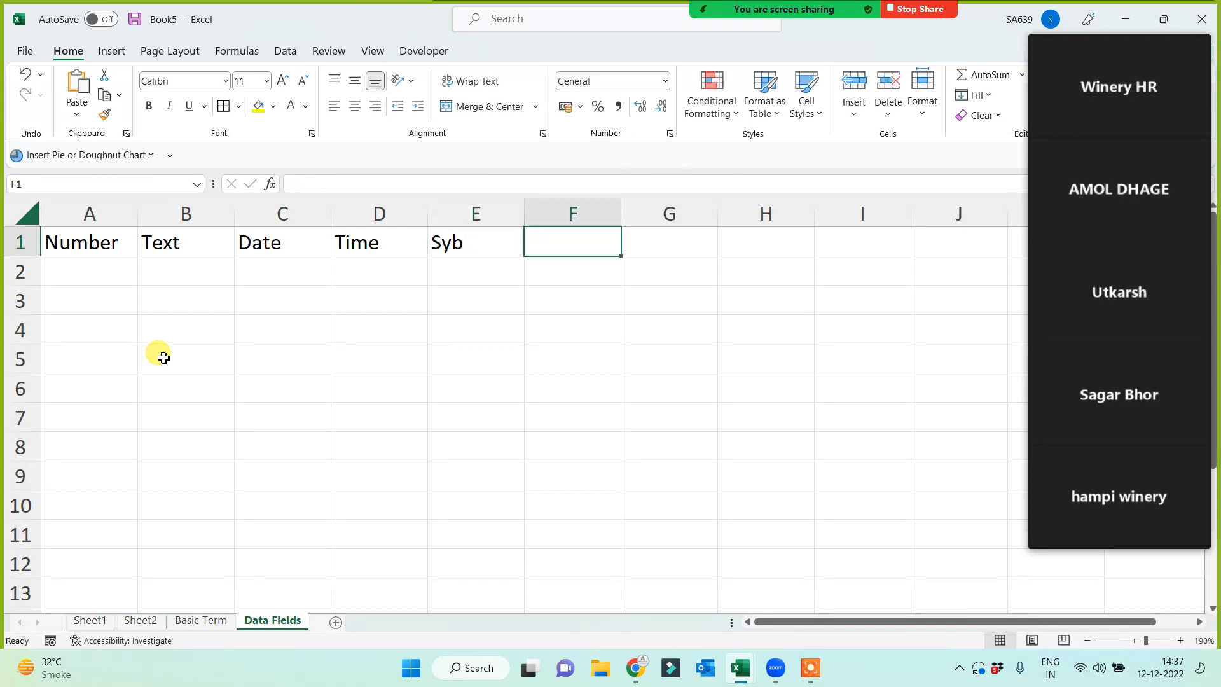
pyautogui.write('Mixed')
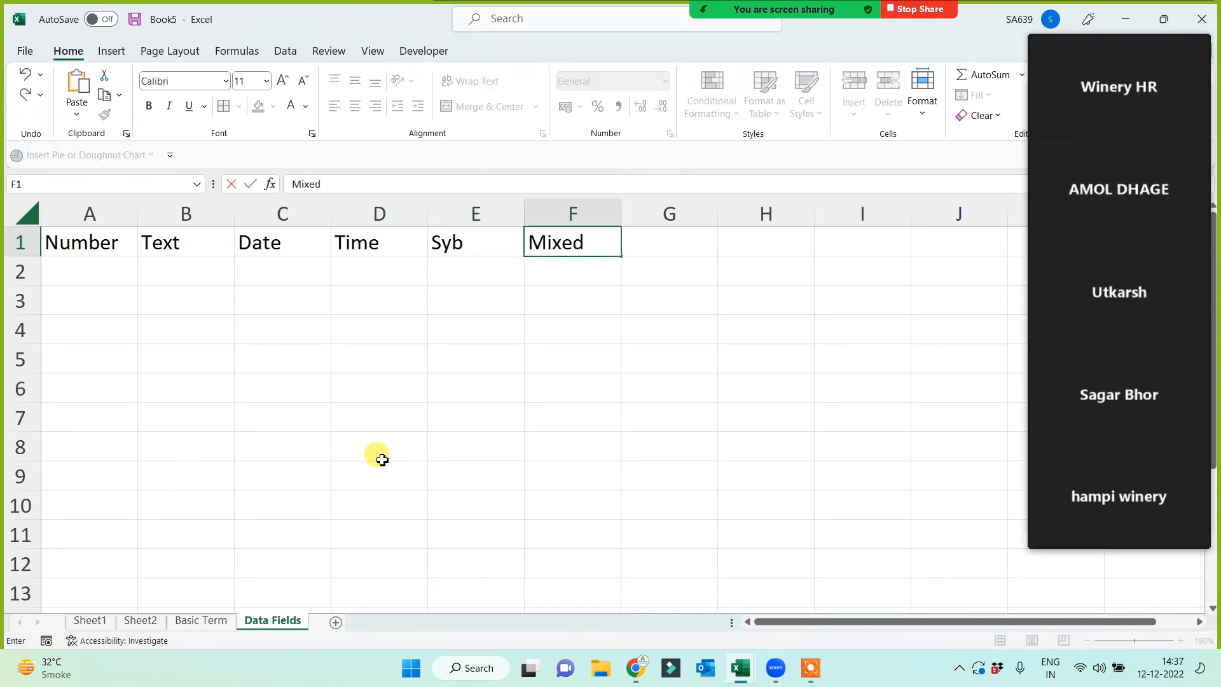
pyautogui.click(452, 441)
pyautogui.moveTo(1124, 70)
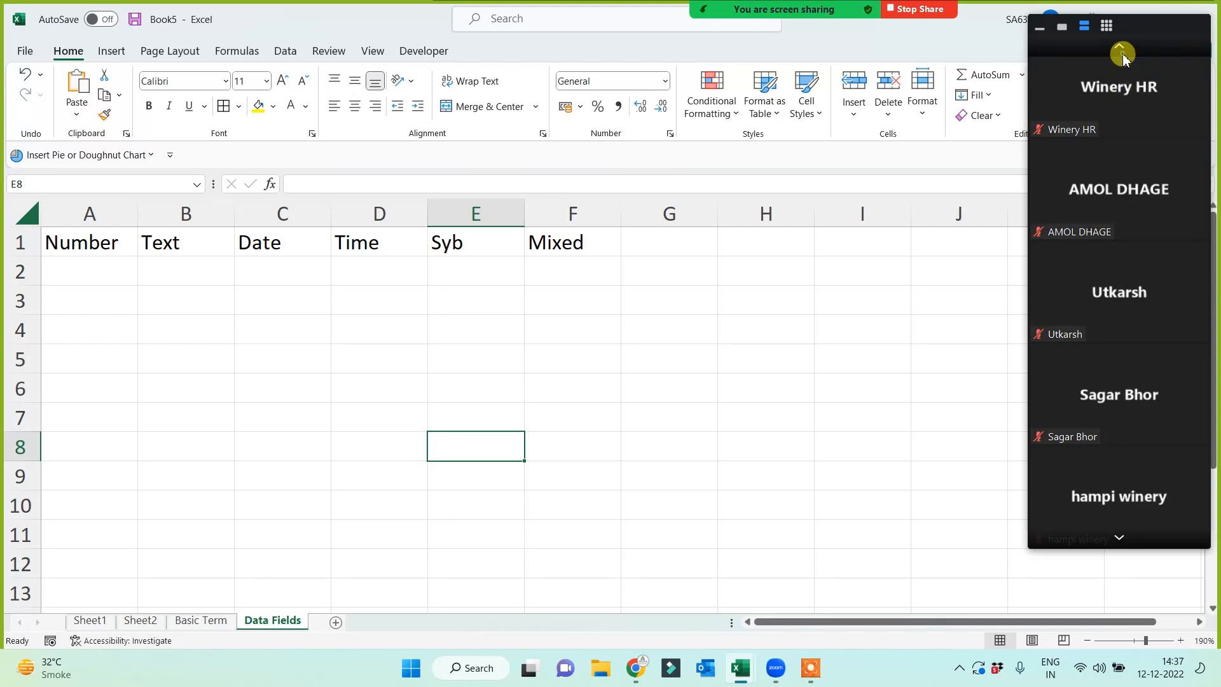
pyautogui.click(1119, 47)
pyautogui.click(1120, 47)
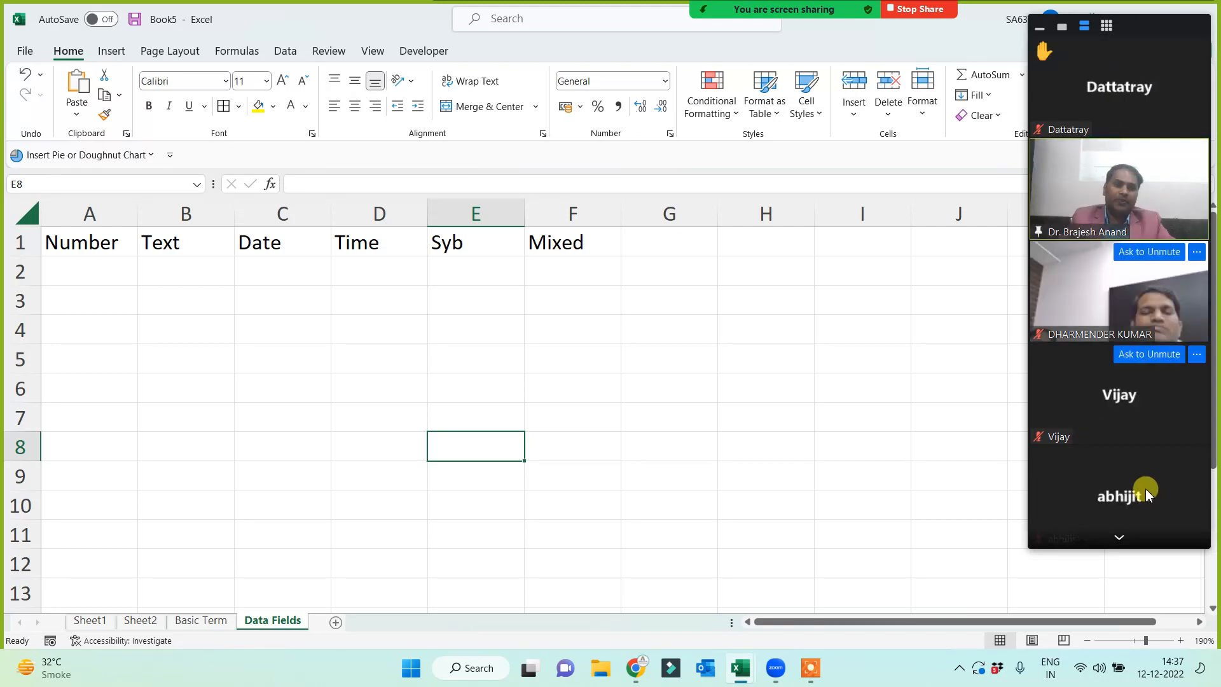
pyautogui.click(75, 281)
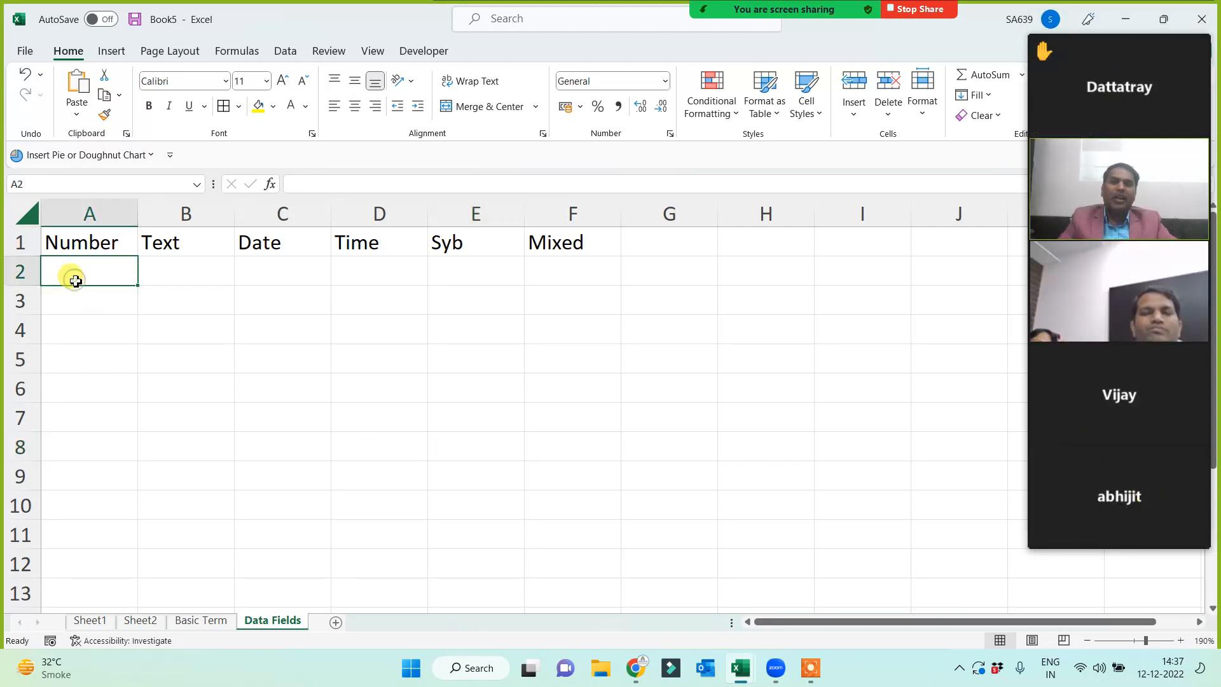
# - List s.no, roll no;, salary, mob, cost and sales p down A2:A7
pyautogui.write('s.')
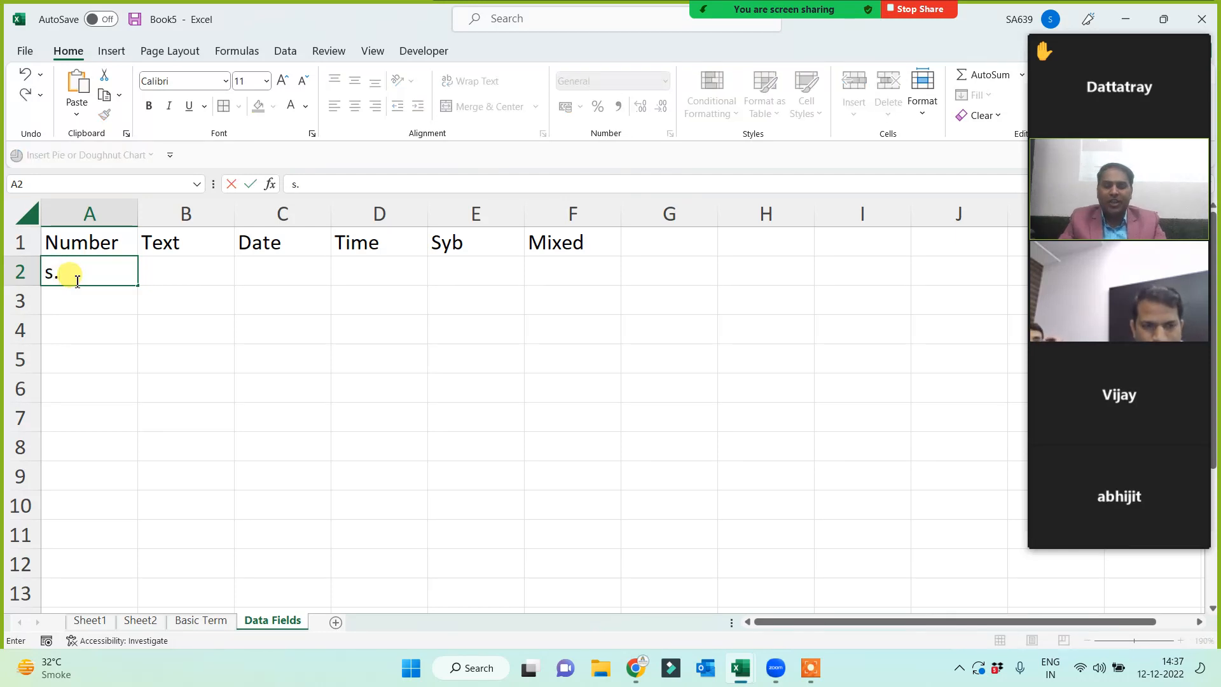
pyautogui.write('no')
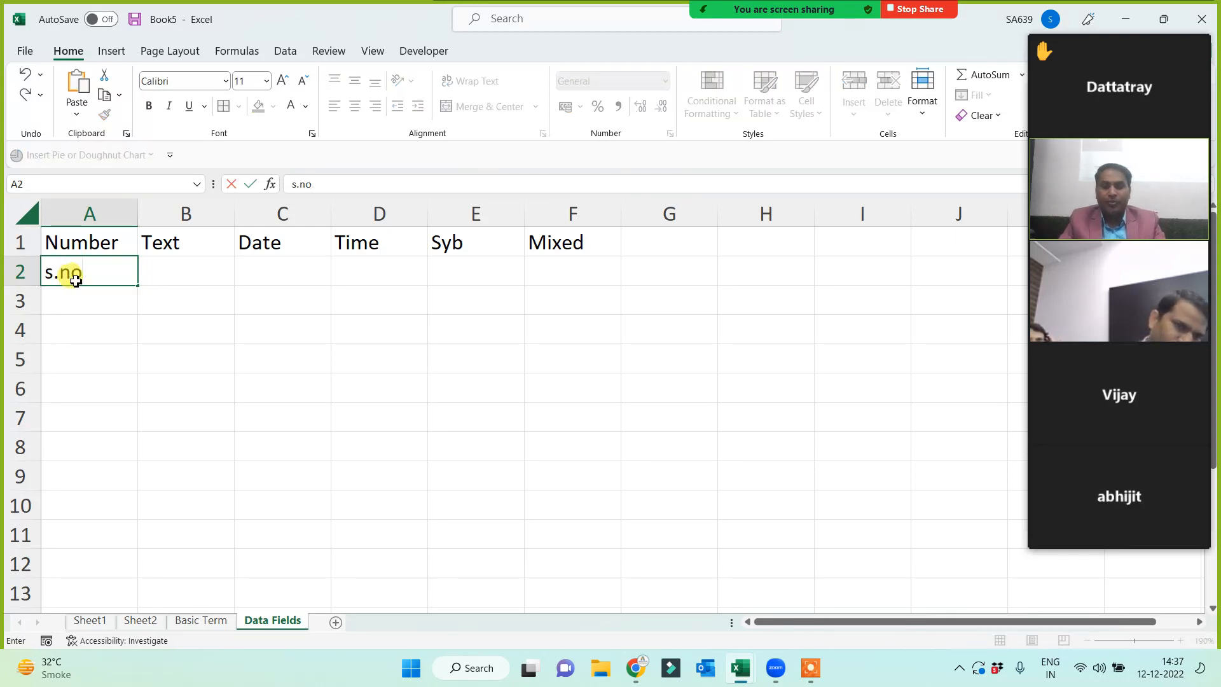
pyautogui.press('Return')
pyautogui.write('roll no;')
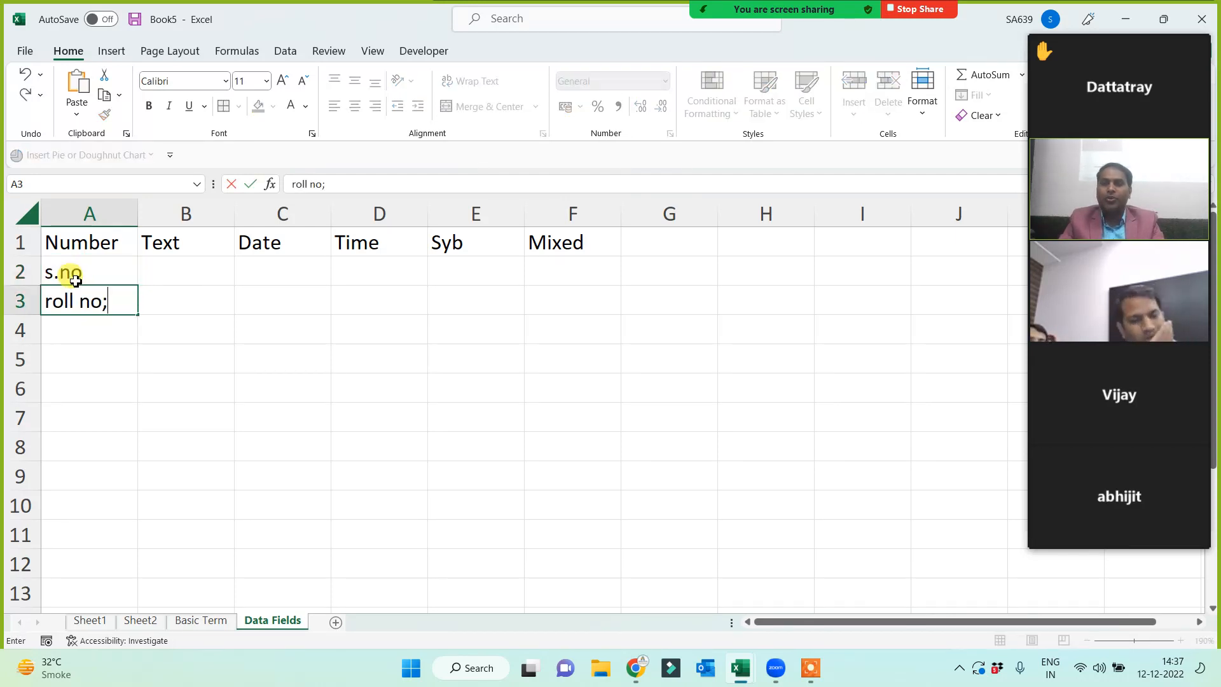
pyautogui.press('Return')
pyautogui.write('slar')
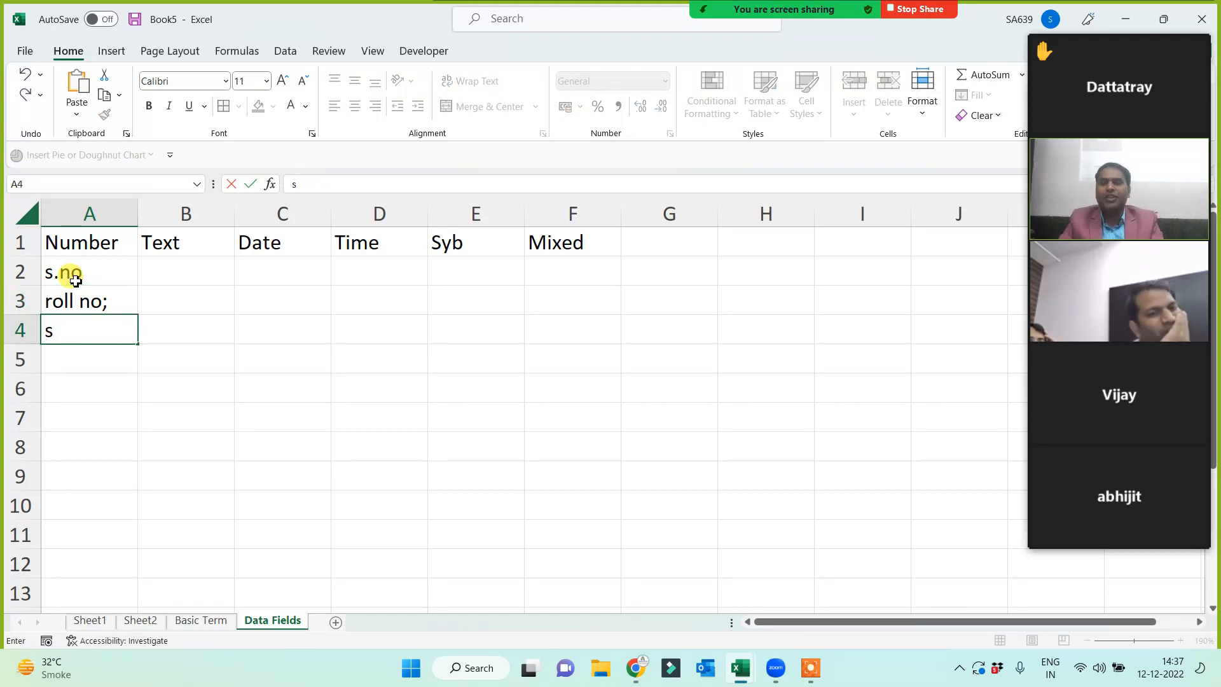
pyautogui.press('Return')
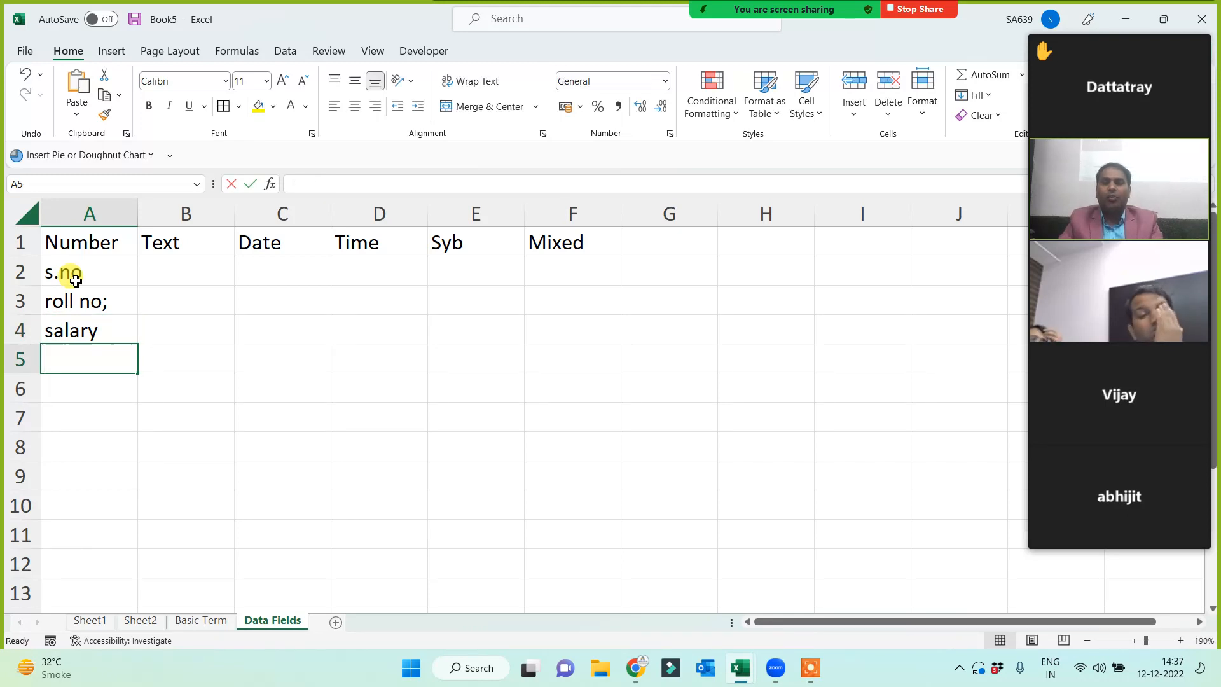
pyautogui.write('mob')
pyautogui.press('Return')
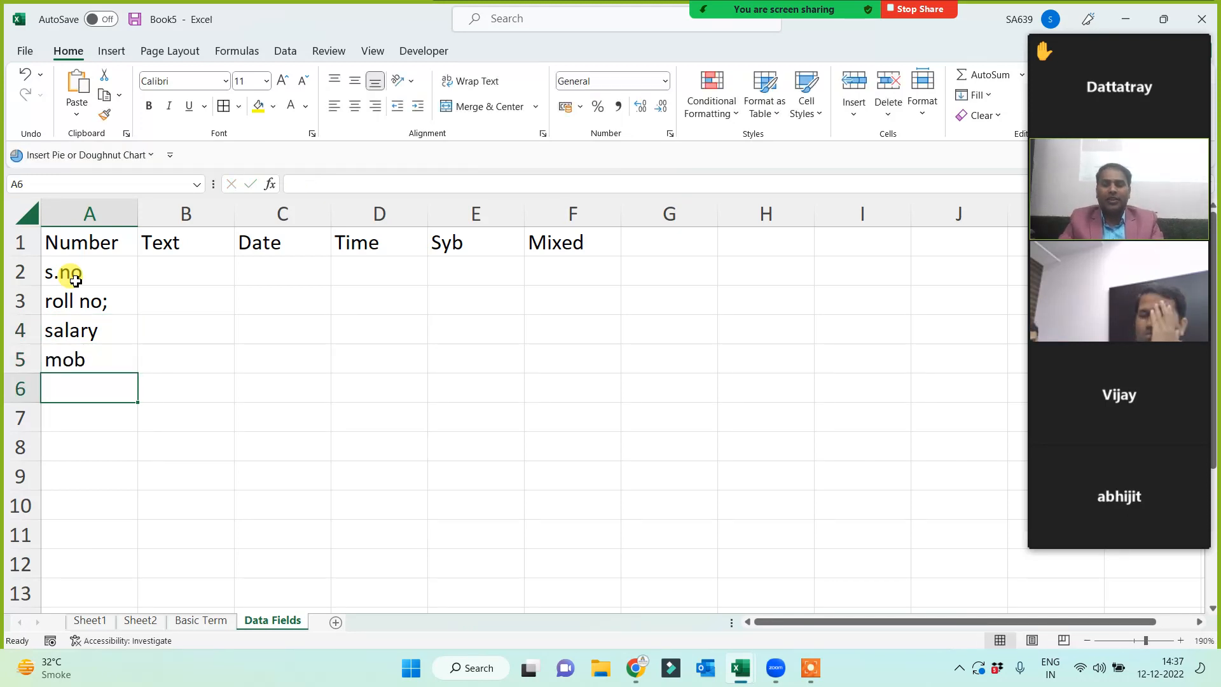
pyautogui.write('cost')
pyautogui.press('Return')
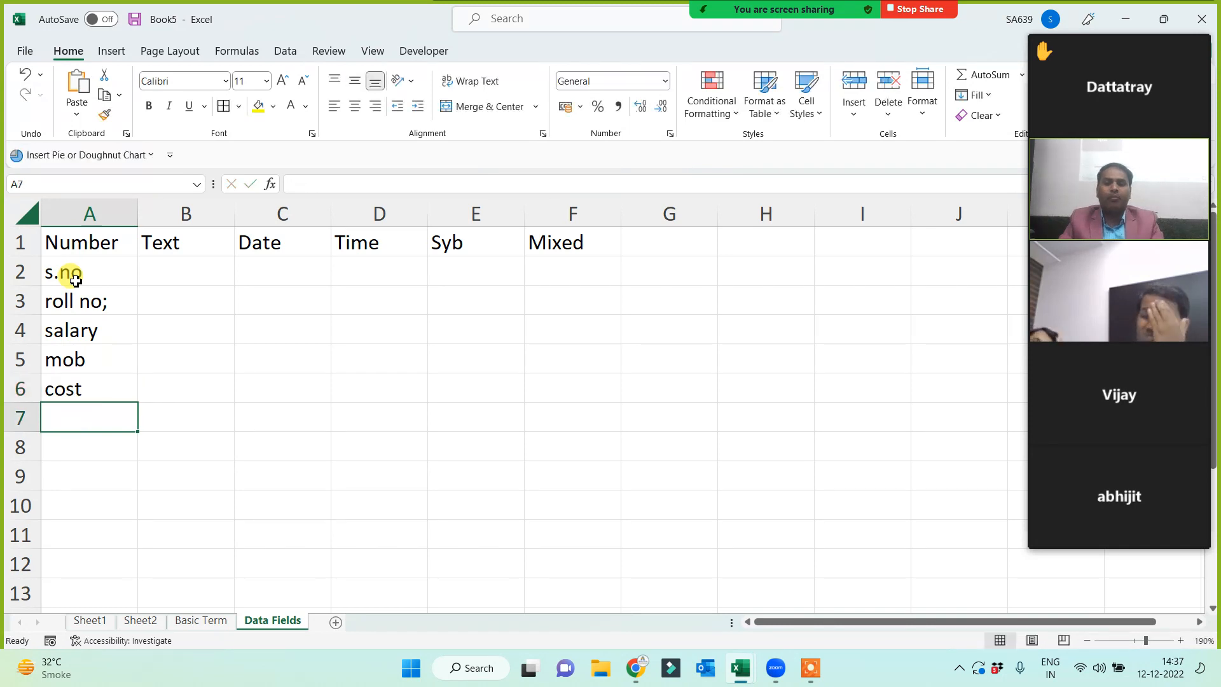
pyautogui.write('sales p')
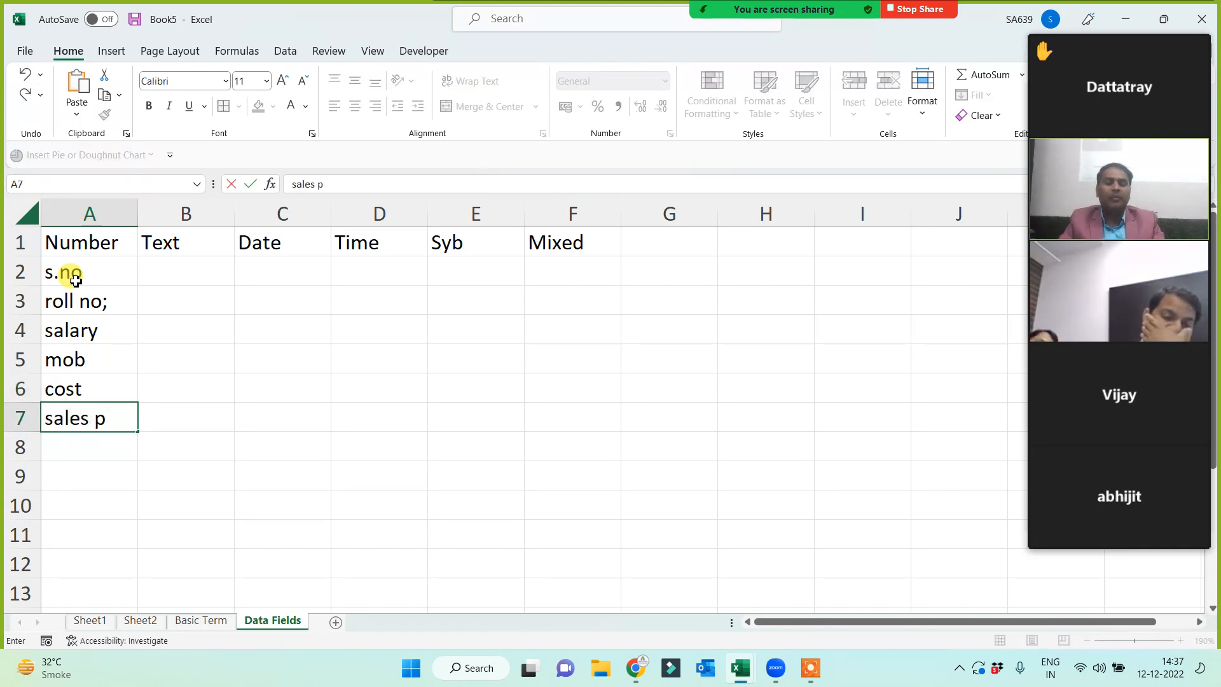
pyautogui.press('Return')
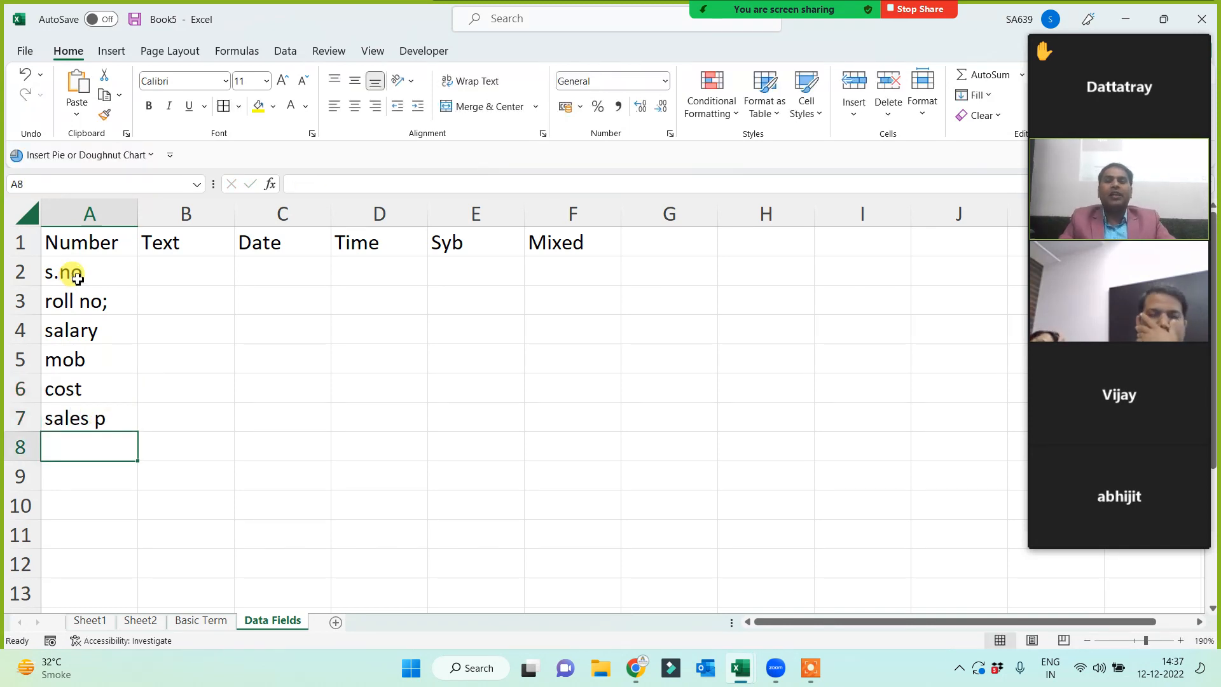
# - Fill the Number header in A1 with yellow
pyautogui.moveTo(77, 278); pyautogui.dragTo(84, 429)
pyautogui.click(80, 456)
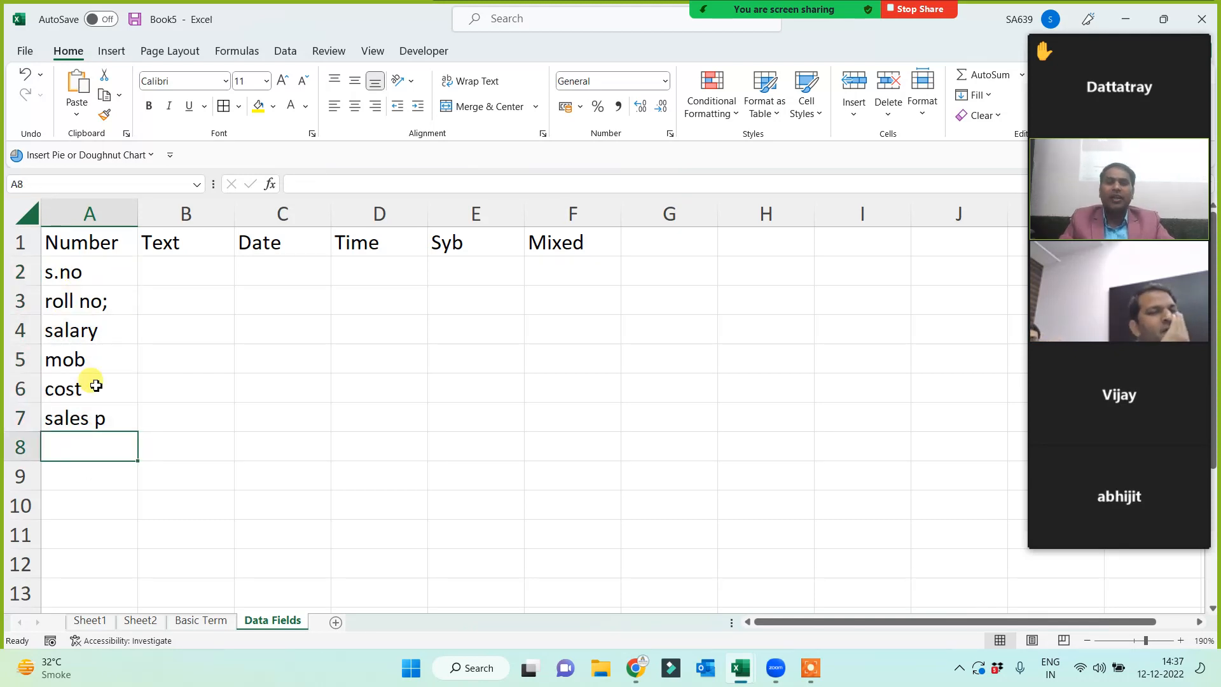
pyautogui.click(94, 249)
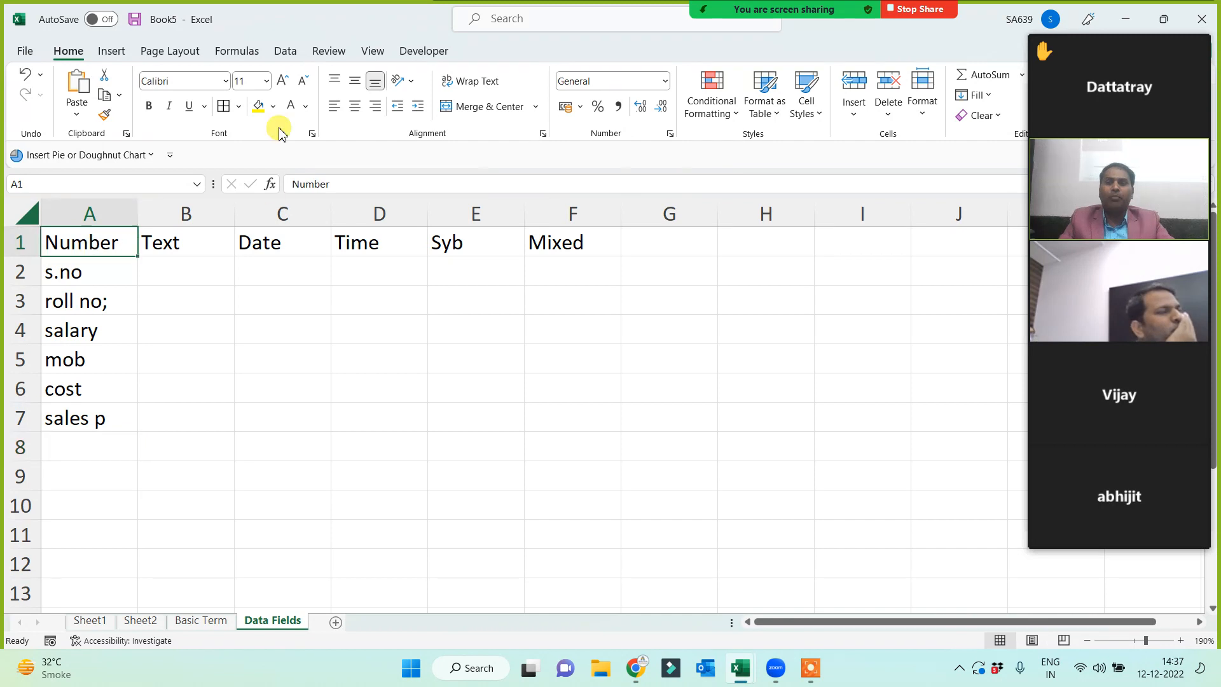
pyautogui.click(258, 107)
pyautogui.moveTo(108, 271); pyautogui.dragTo(103, 439)
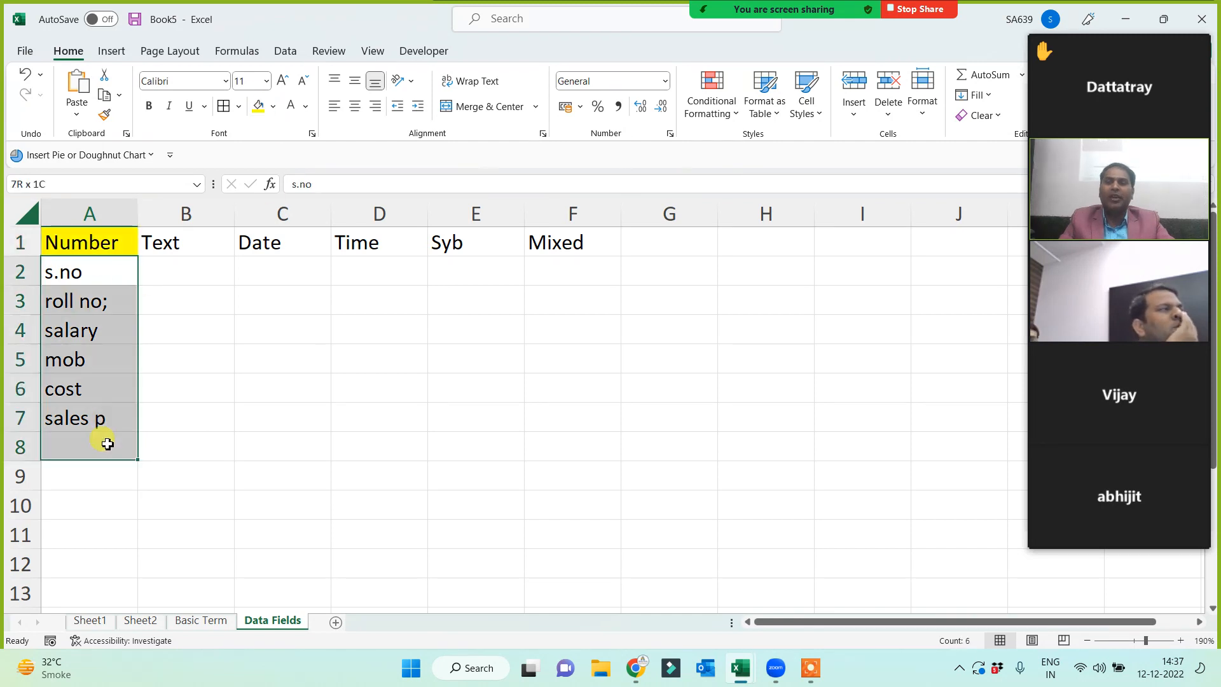
pyautogui.click(375, 469)
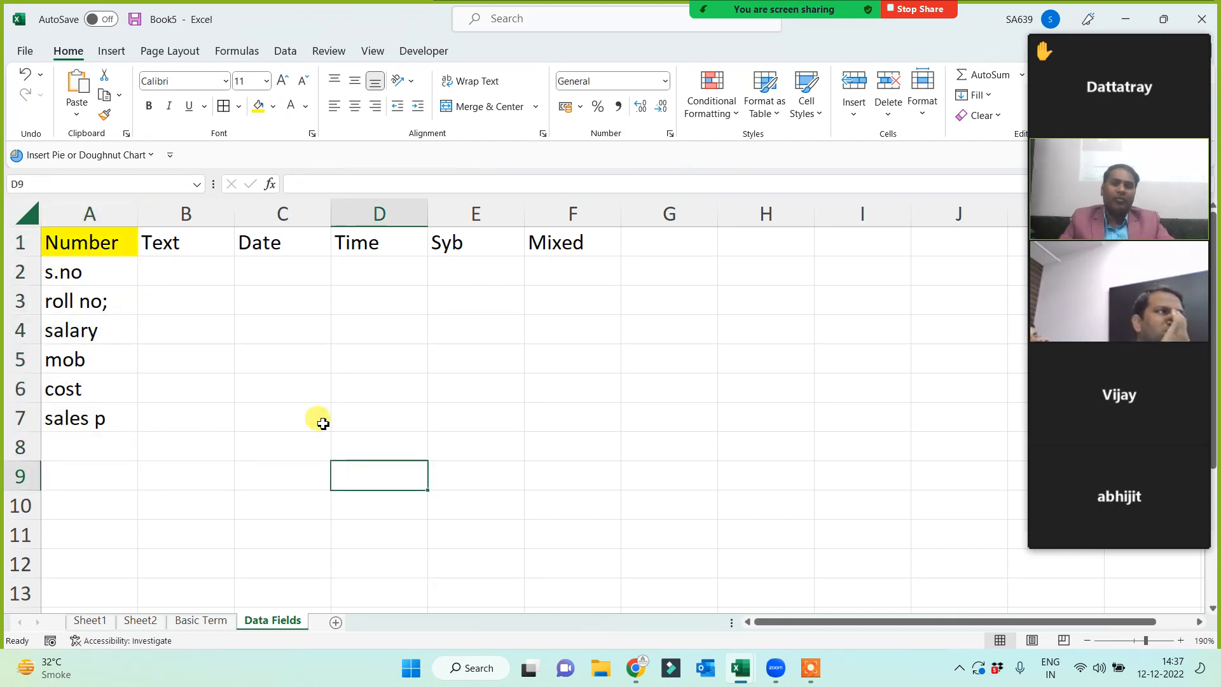
pyautogui.click(179, 236)
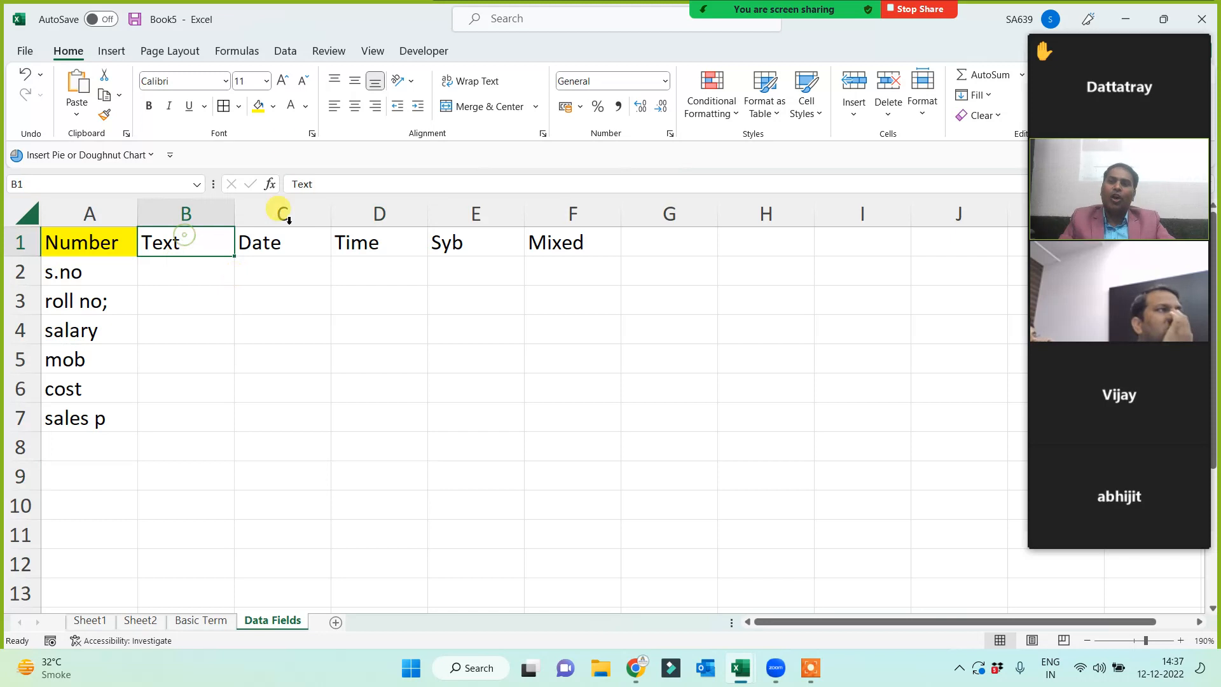
# - Fill the Text header green and enter name, product, city, course, etc. in B2:B6
pyautogui.click(274, 108)
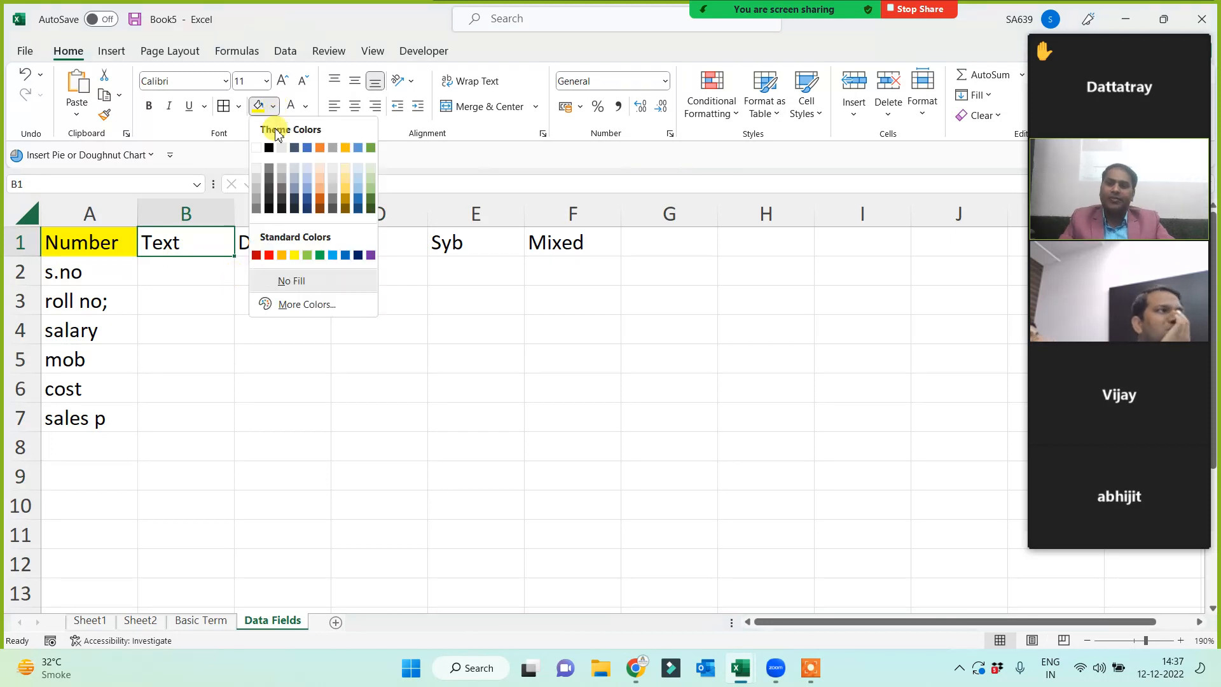
pyautogui.click(307, 256)
pyautogui.click(182, 275)
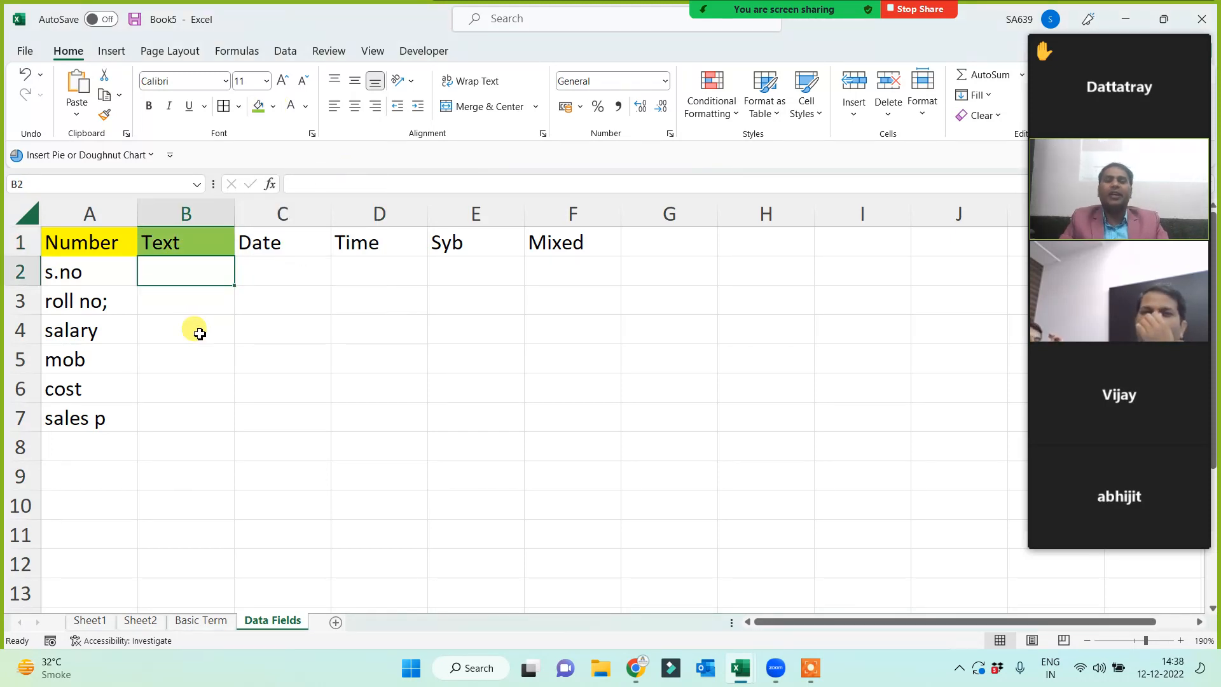
pyautogui.write('name')
pyautogui.press('Return')
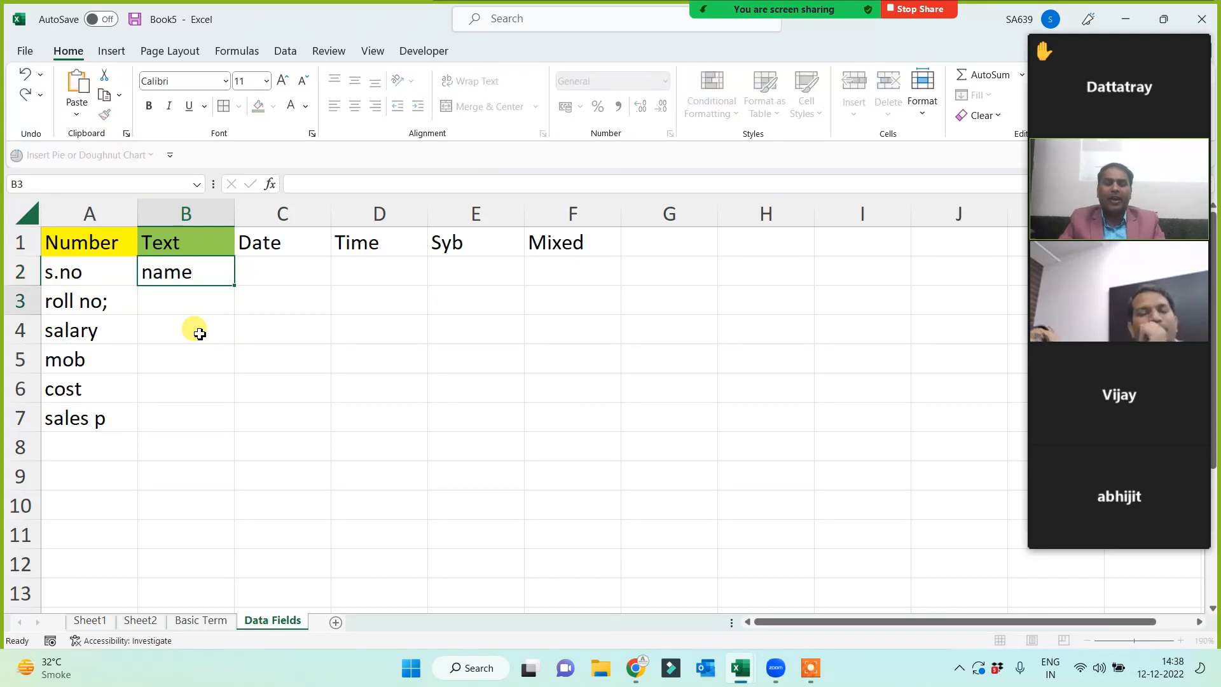
pyautogui.write('product')
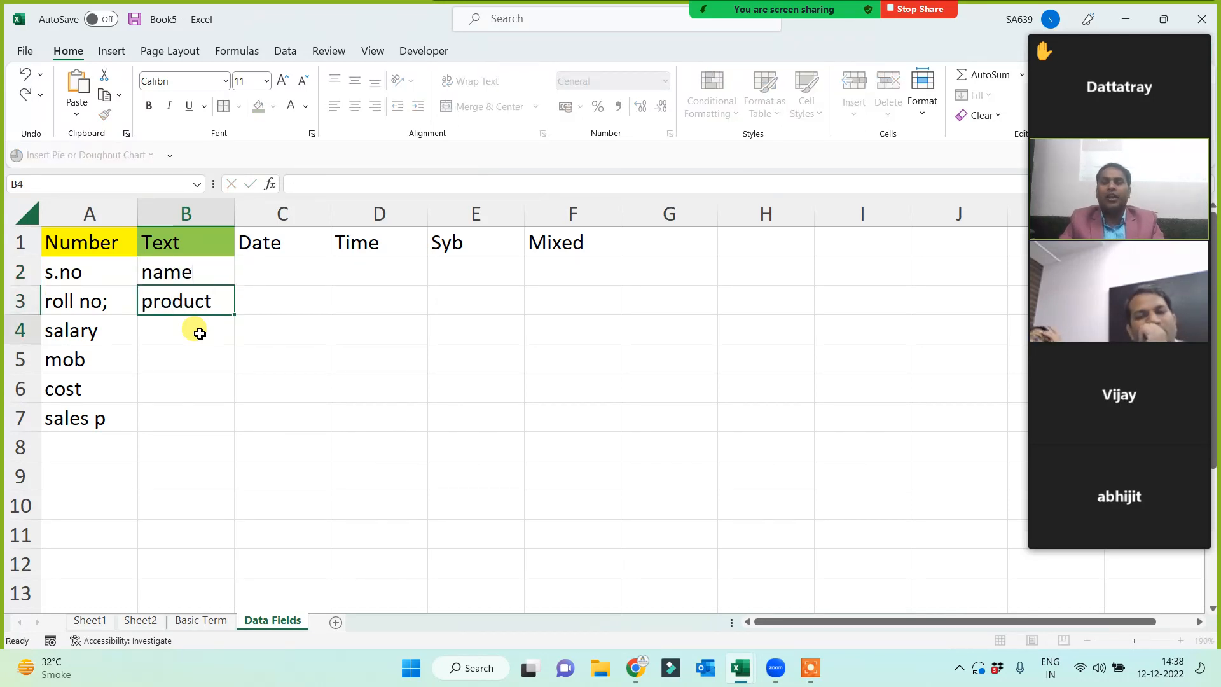
pyautogui.press('Return')
pyautogui.write('city')
pyautogui.press('Return')
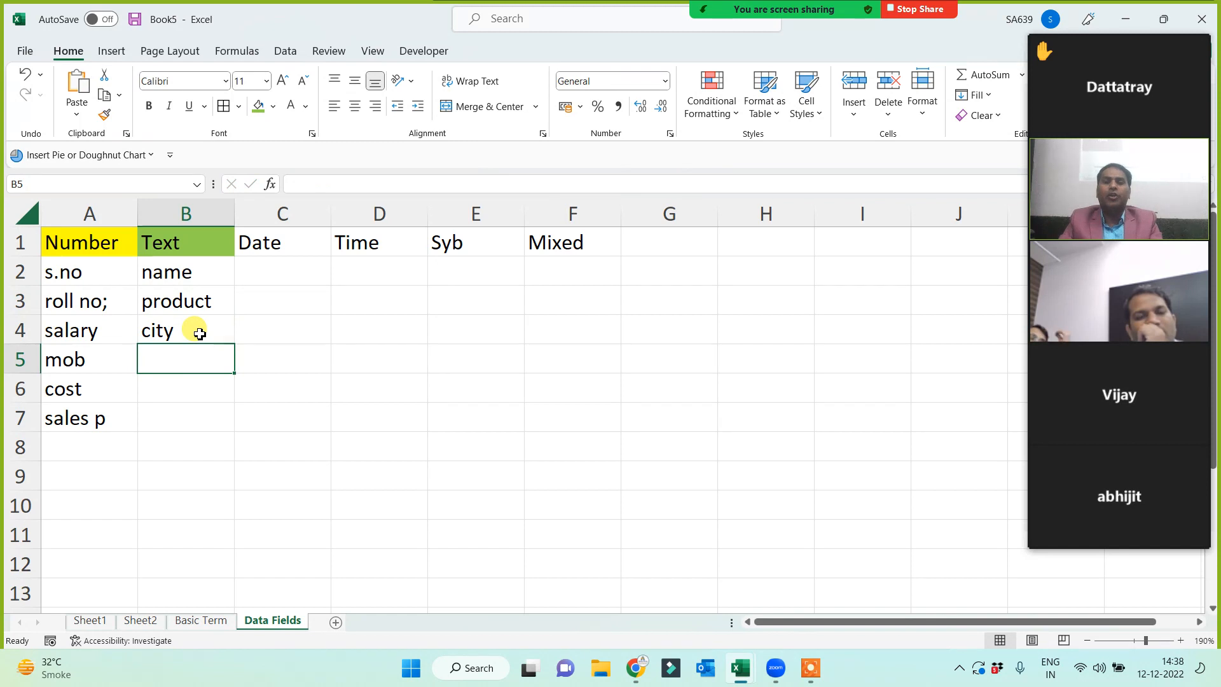
pyautogui.write('course')
pyautogui.press('Return')
pyautogui.write('etc.')
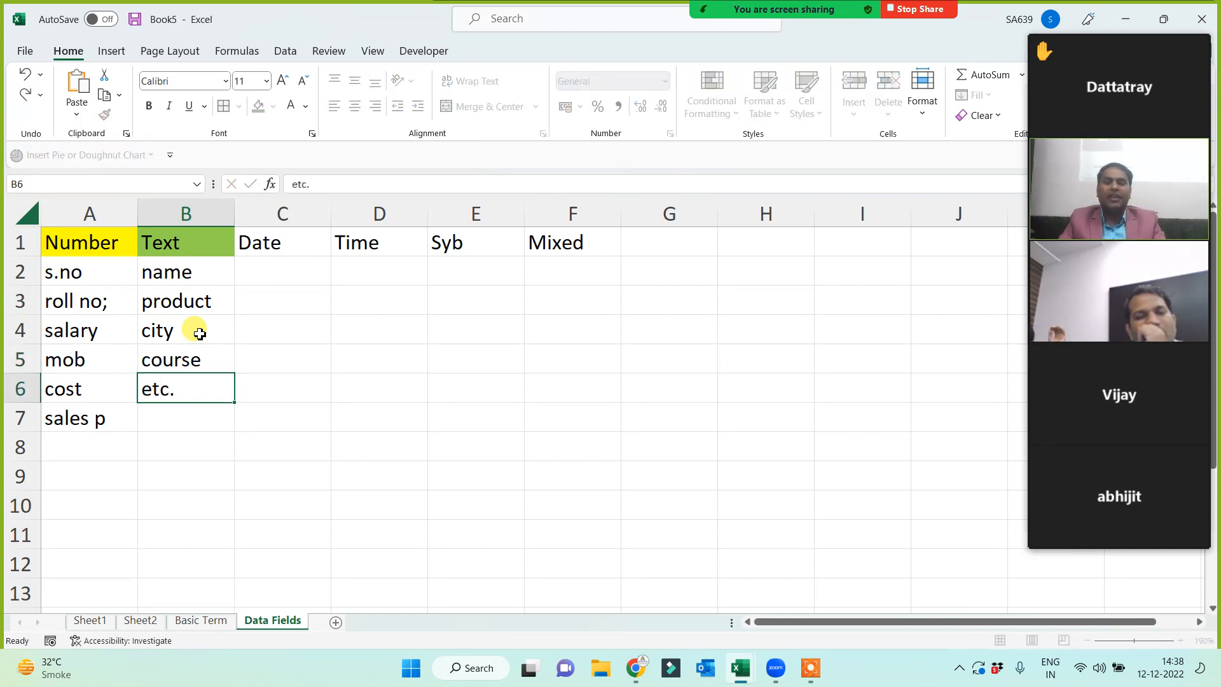
pyautogui.press('Return')
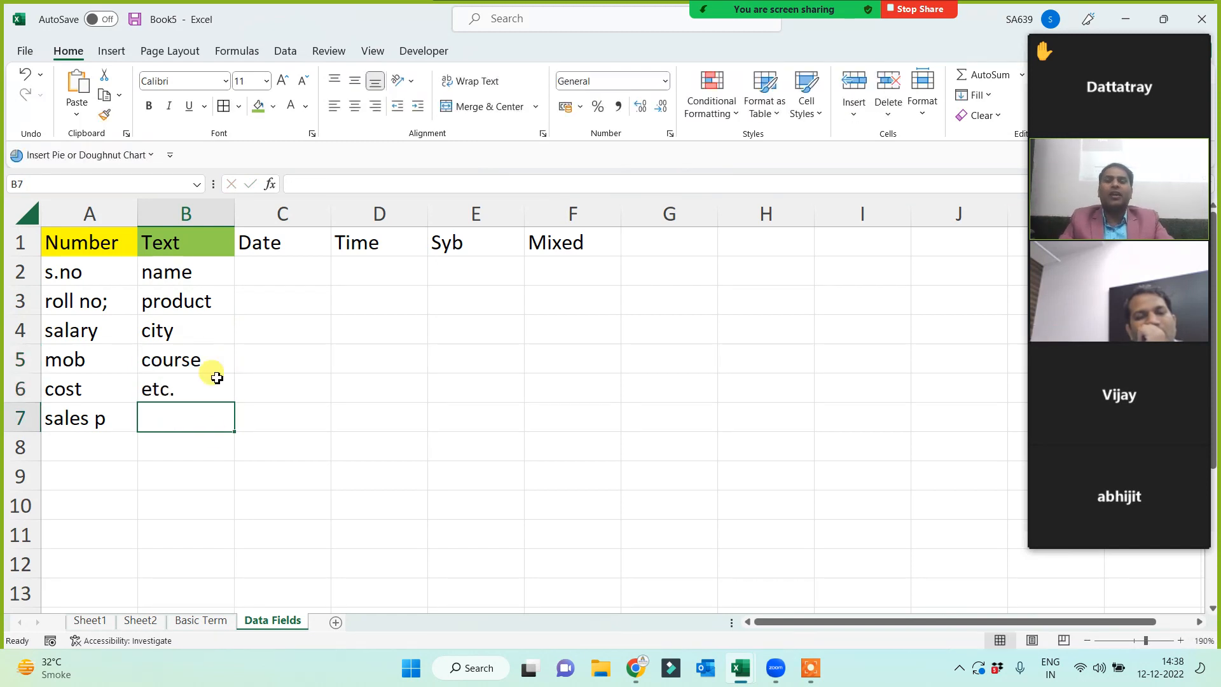
# - Fill the Date header in C1 orange and enter doj in C2
pyautogui.click(318, 436)
pyautogui.click(290, 245)
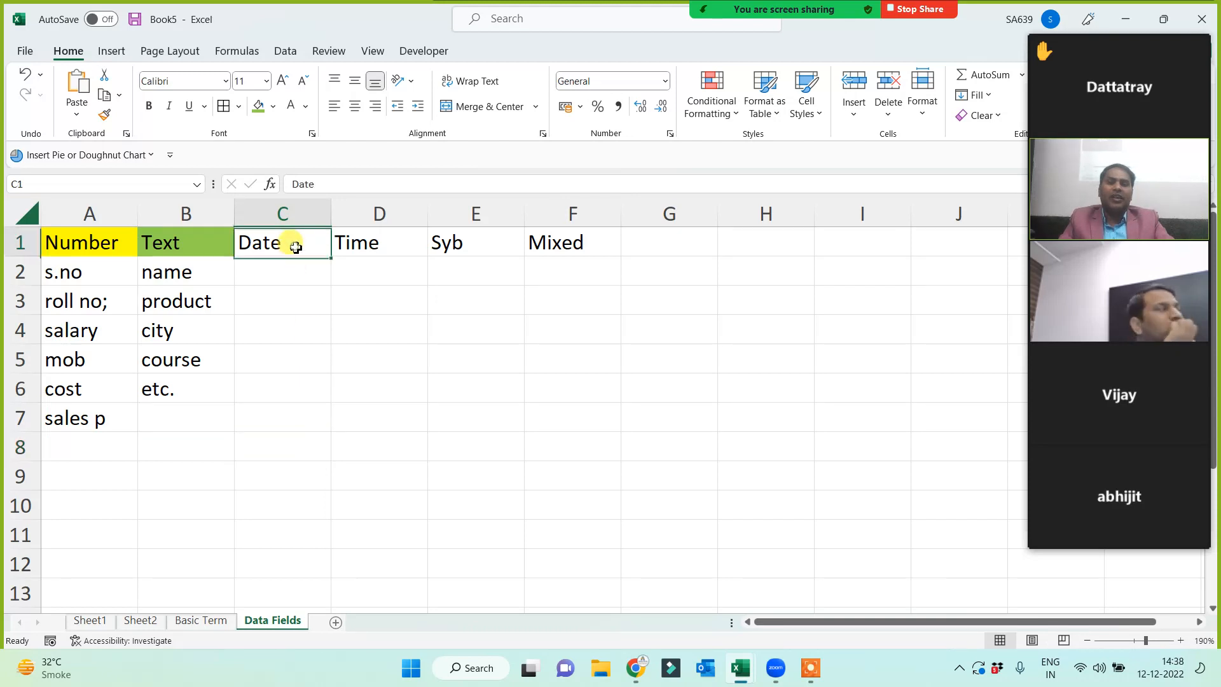
pyautogui.click(275, 108)
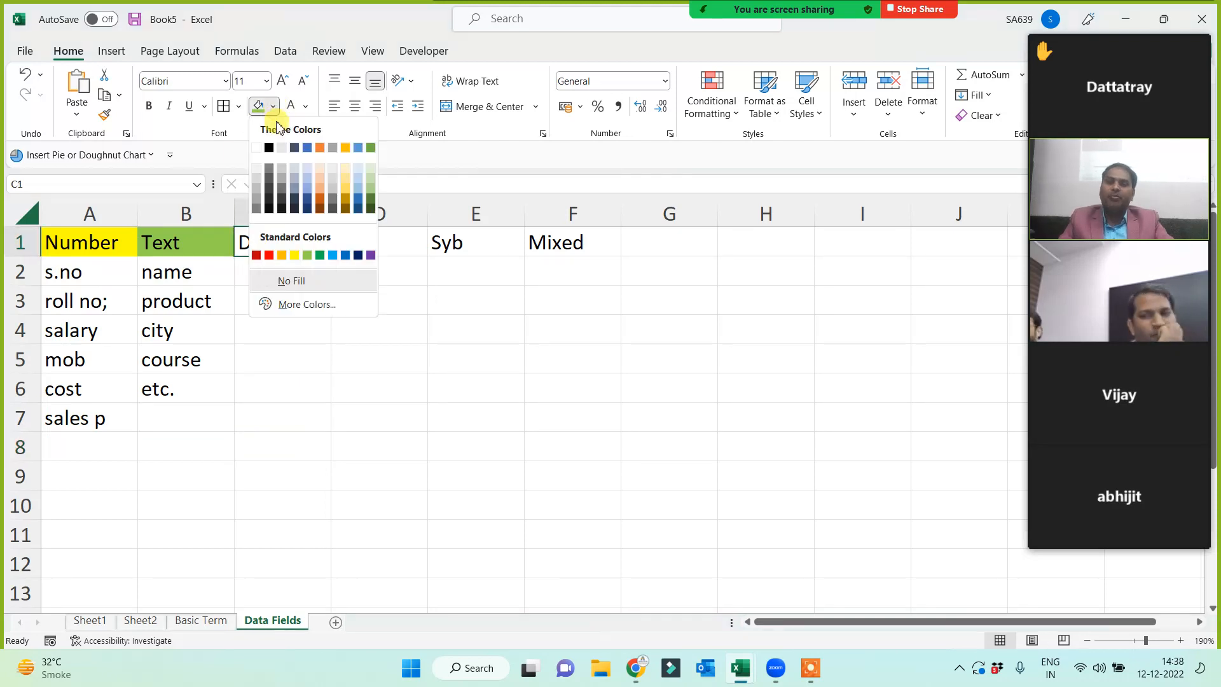
pyautogui.click(281, 256)
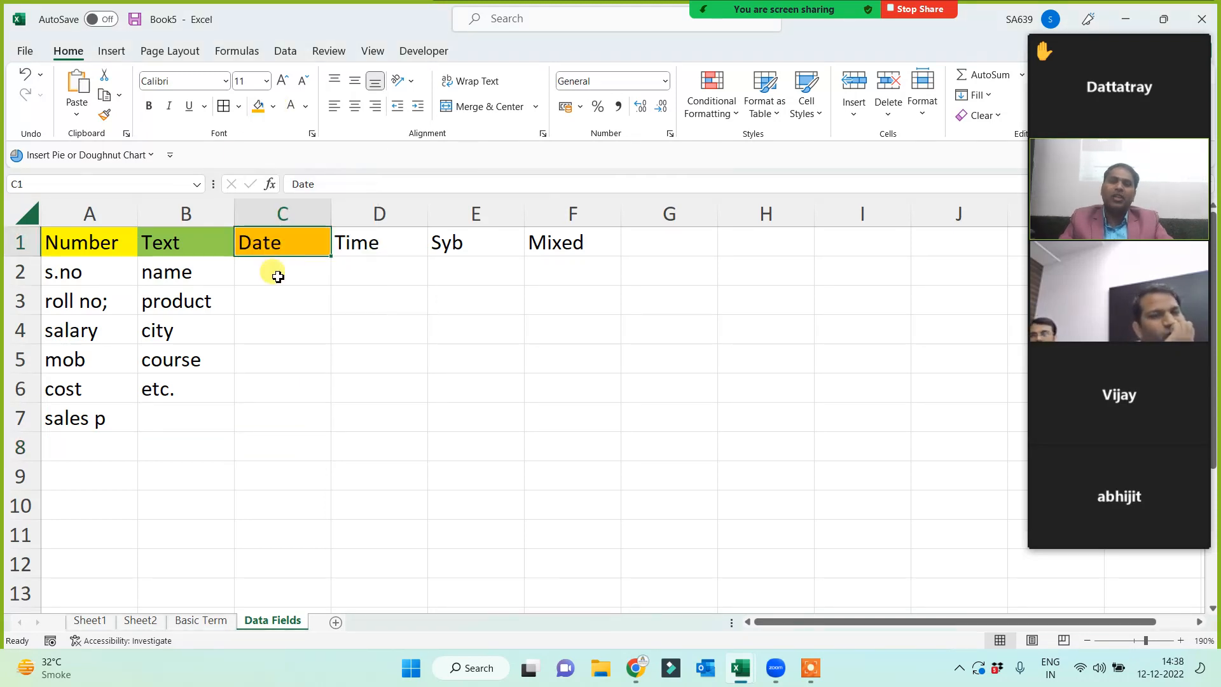
pyautogui.click(278, 274)
pyautogui.write('doj')
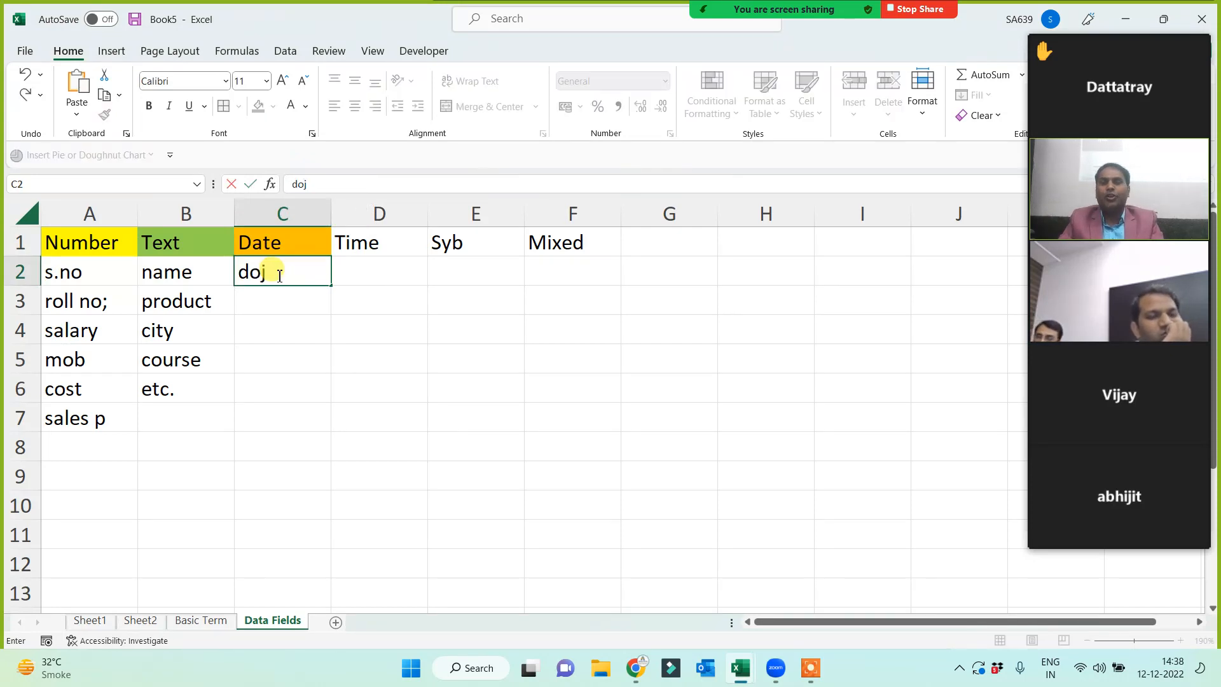
pyautogui.press('Return')
# - Enter dob, dom, doe, dom and doa in C3:C7
pyautogui.write('doj')
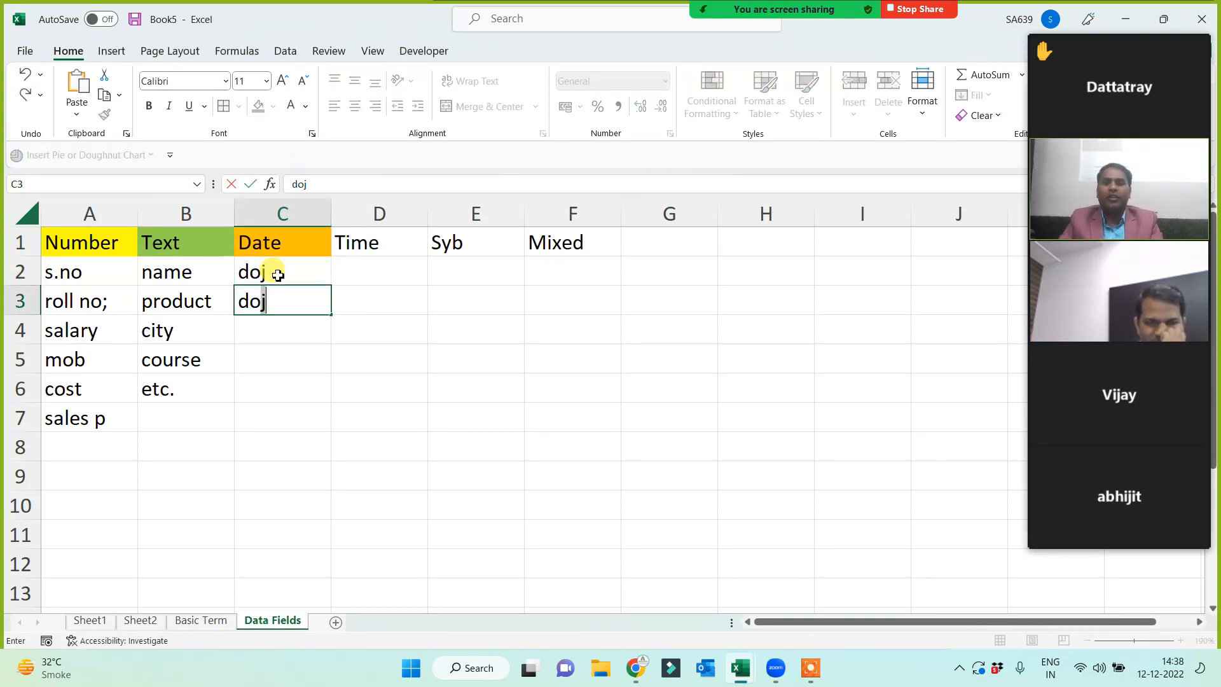
pyautogui.press('Return')
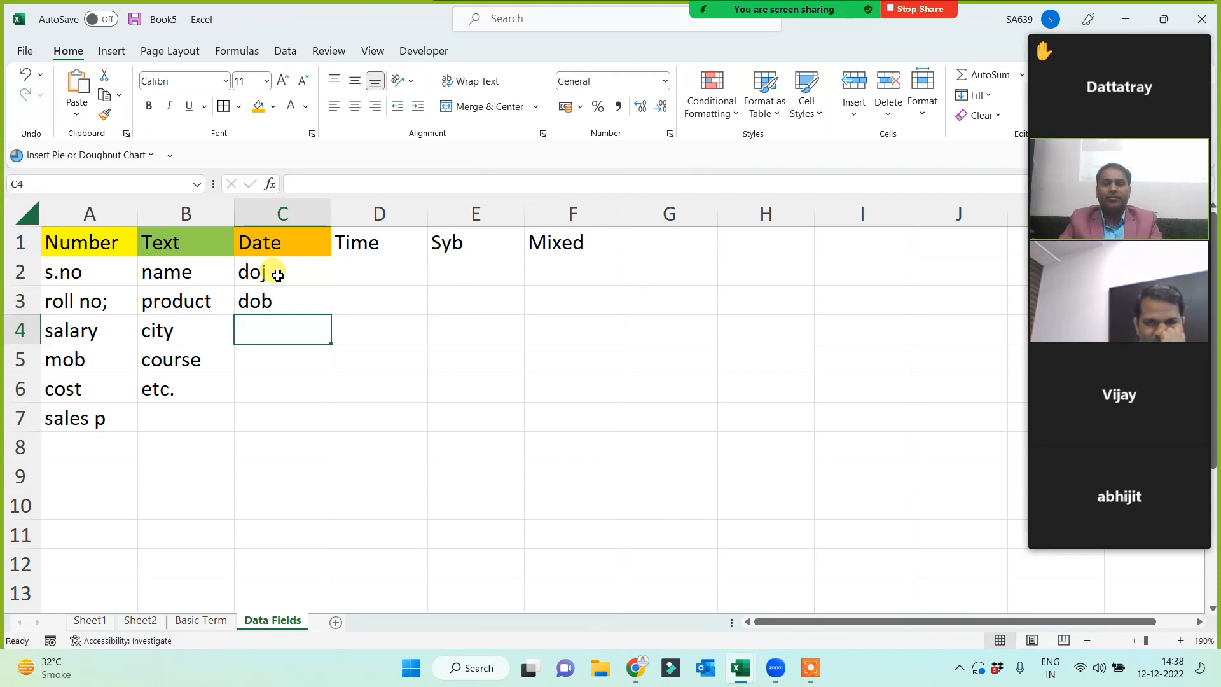
pyautogui.write('dom')
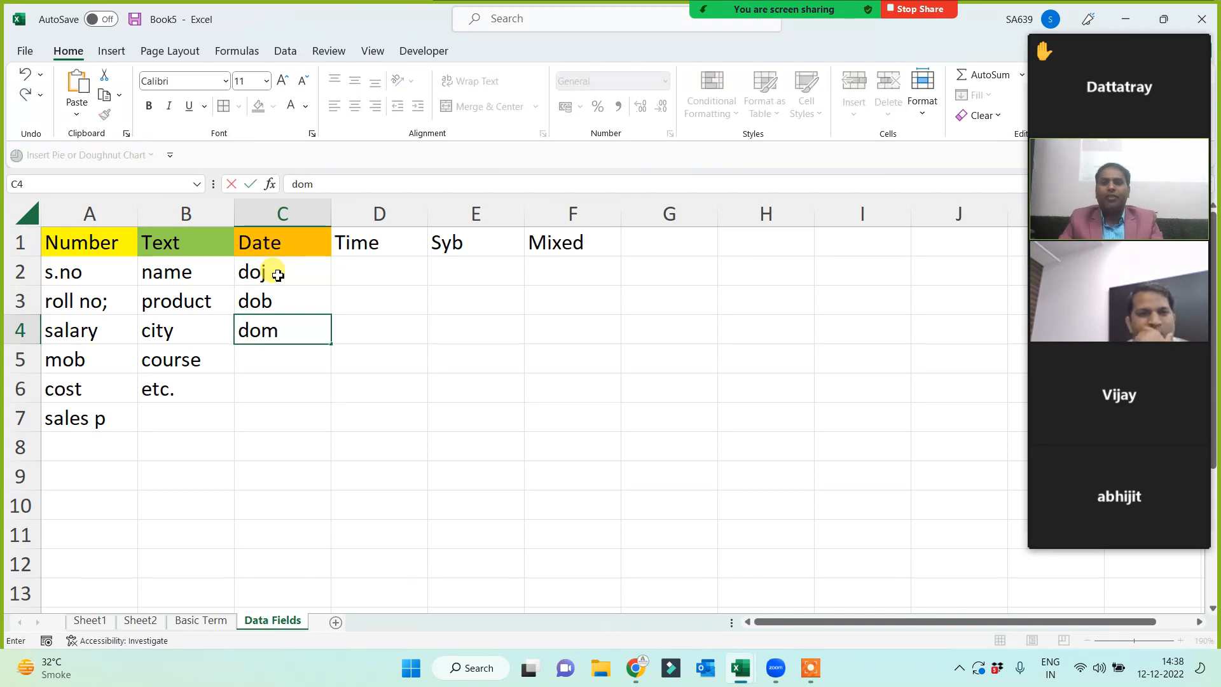
pyautogui.press('Return')
pyautogui.write('doe')
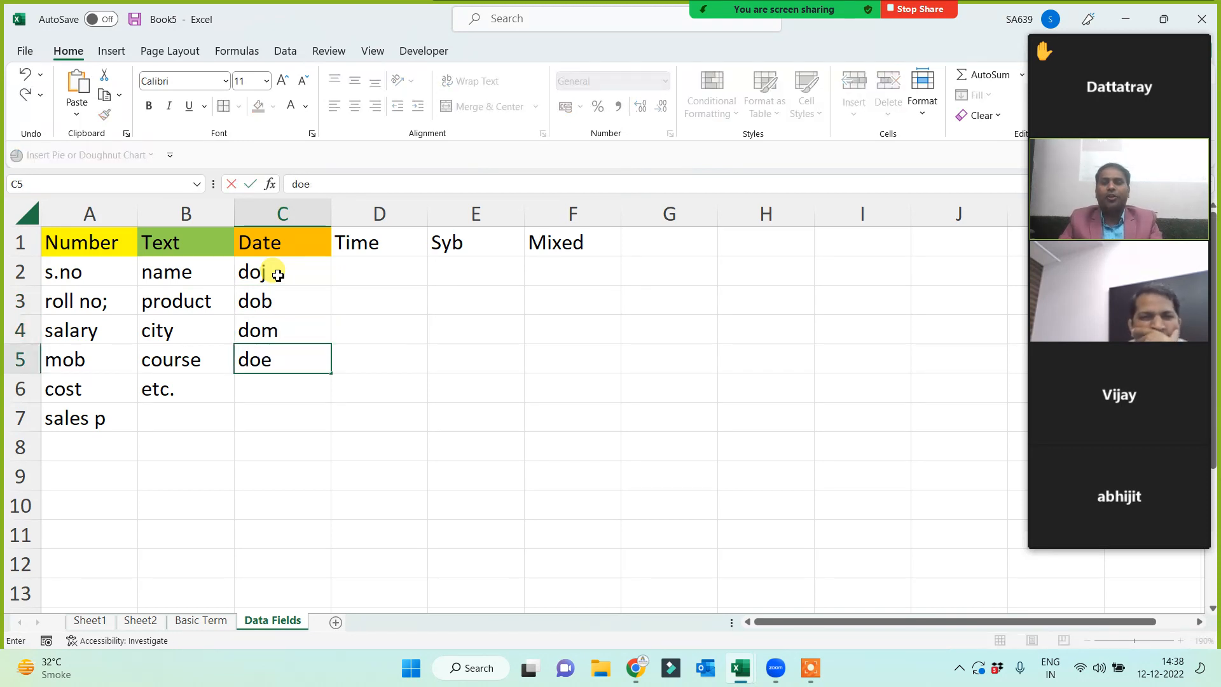
pyautogui.press('Return')
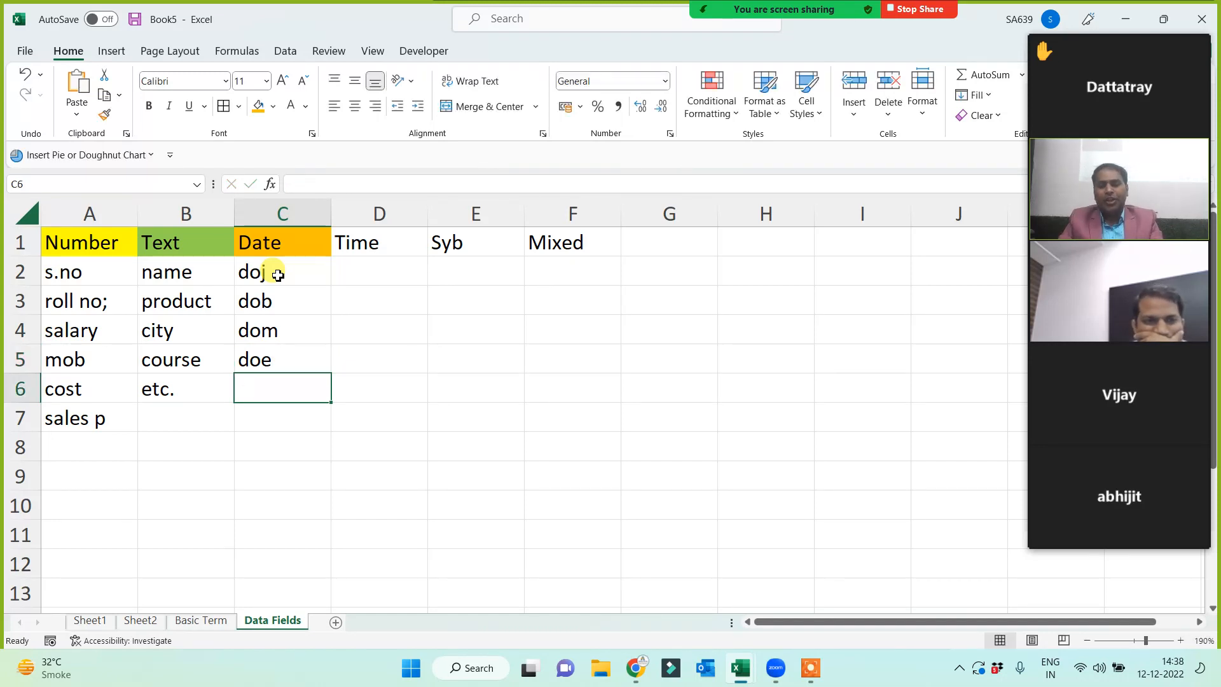
pyautogui.write('dom')
pyautogui.press('Return')
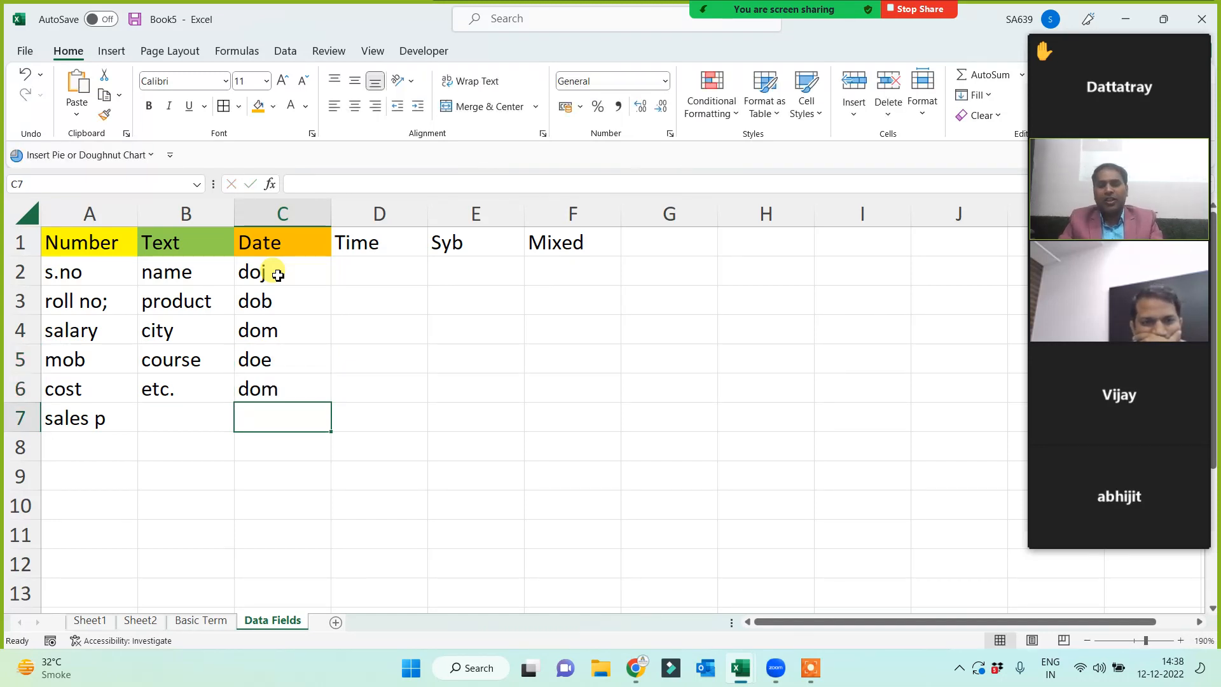
pyautogui.write('doa')
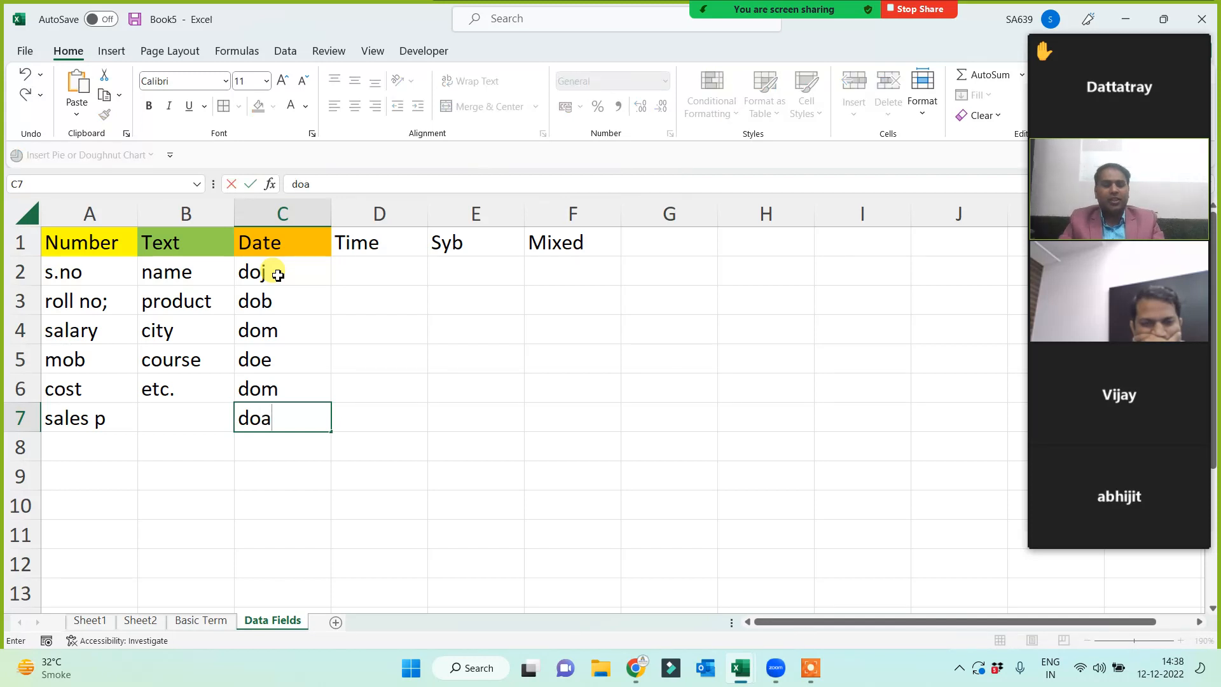
pyautogui.press('Return')
pyautogui.moveTo(278, 274); pyautogui.dragTo(290, 408)
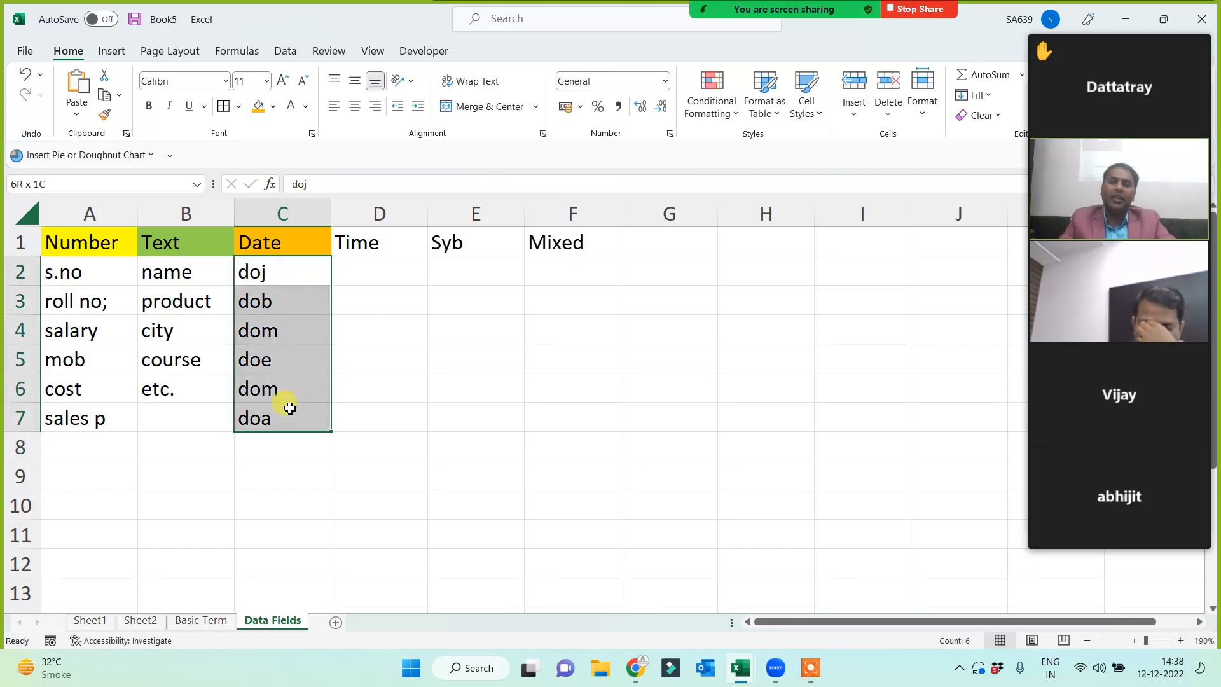
pyautogui.click(292, 505)
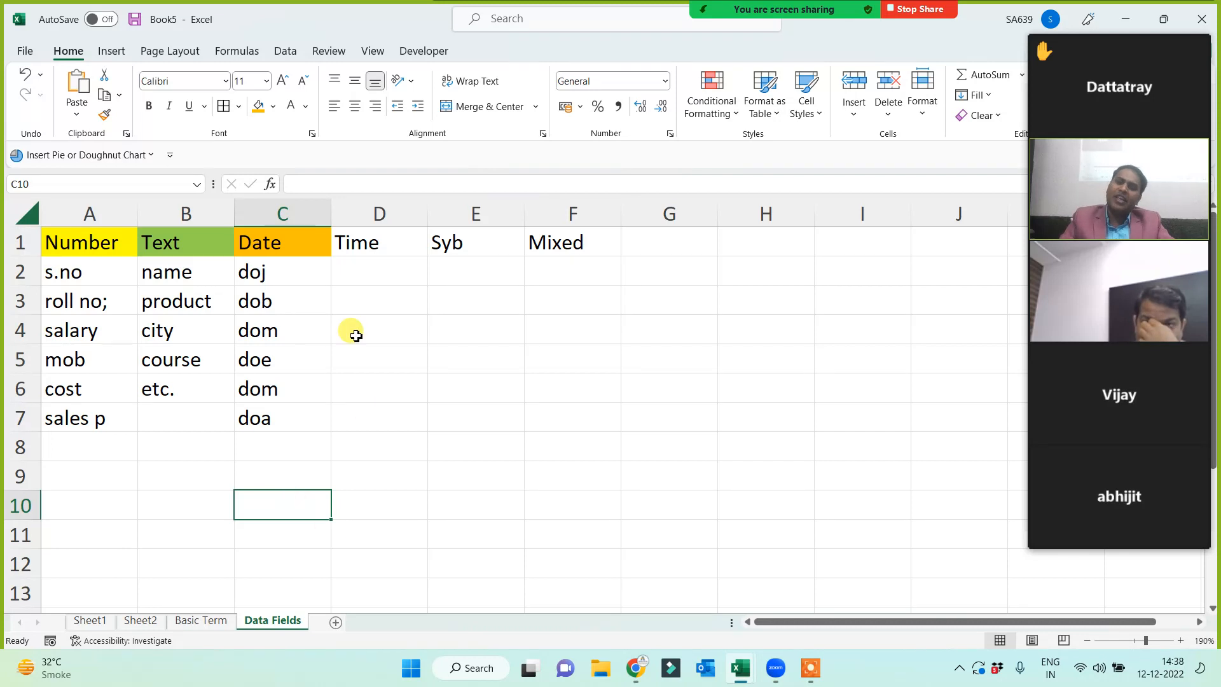
pyautogui.click(368, 248)
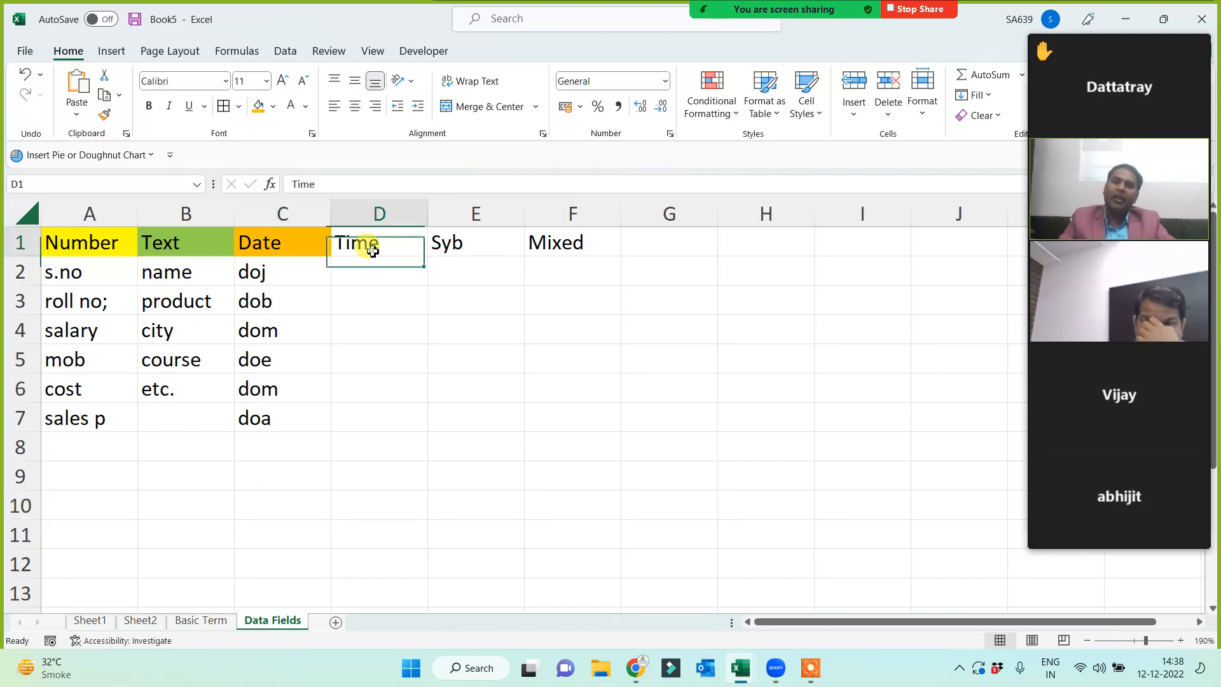
# - Fill the Time header in D1 light blue and enter batch, movie time, fl, t T in D2:D5
pyautogui.click(272, 109)
pyautogui.click(333, 255)
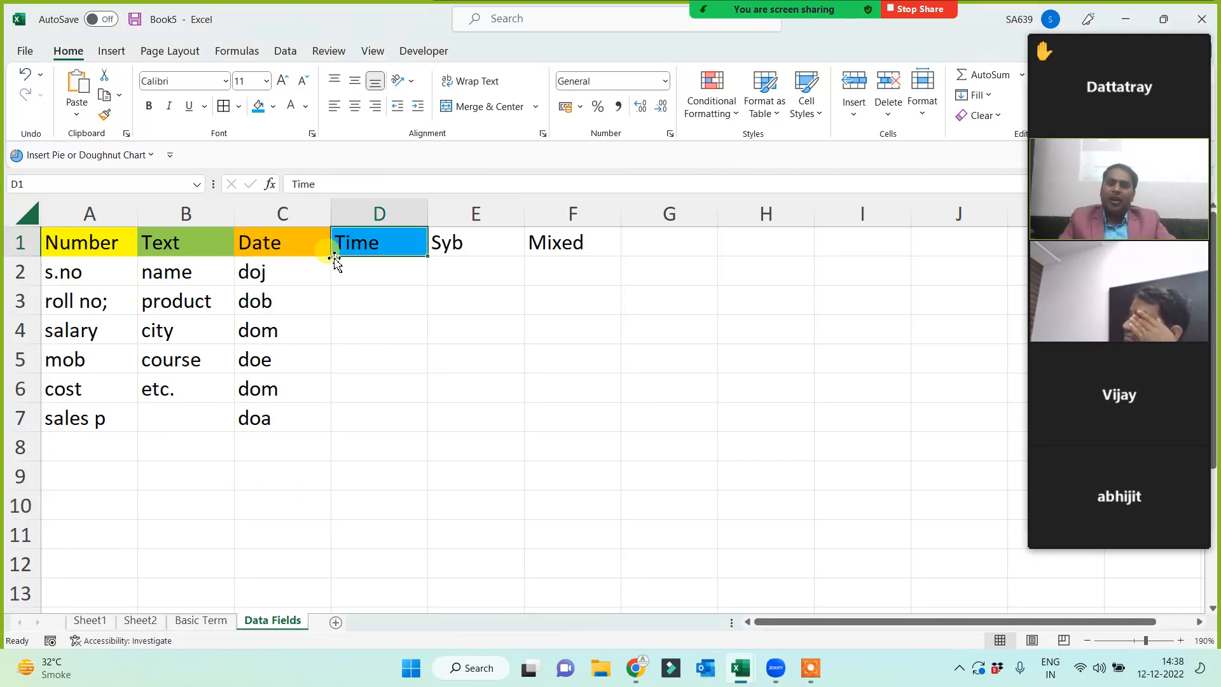
pyautogui.click(346, 272)
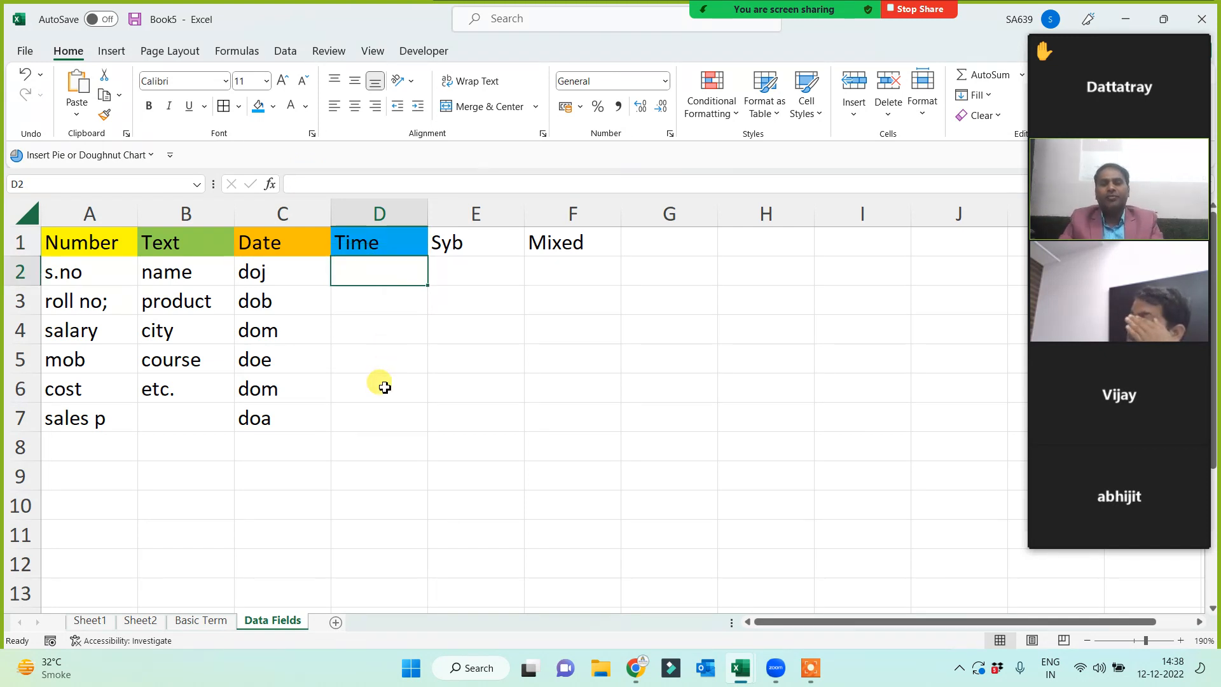
pyautogui.write('t')
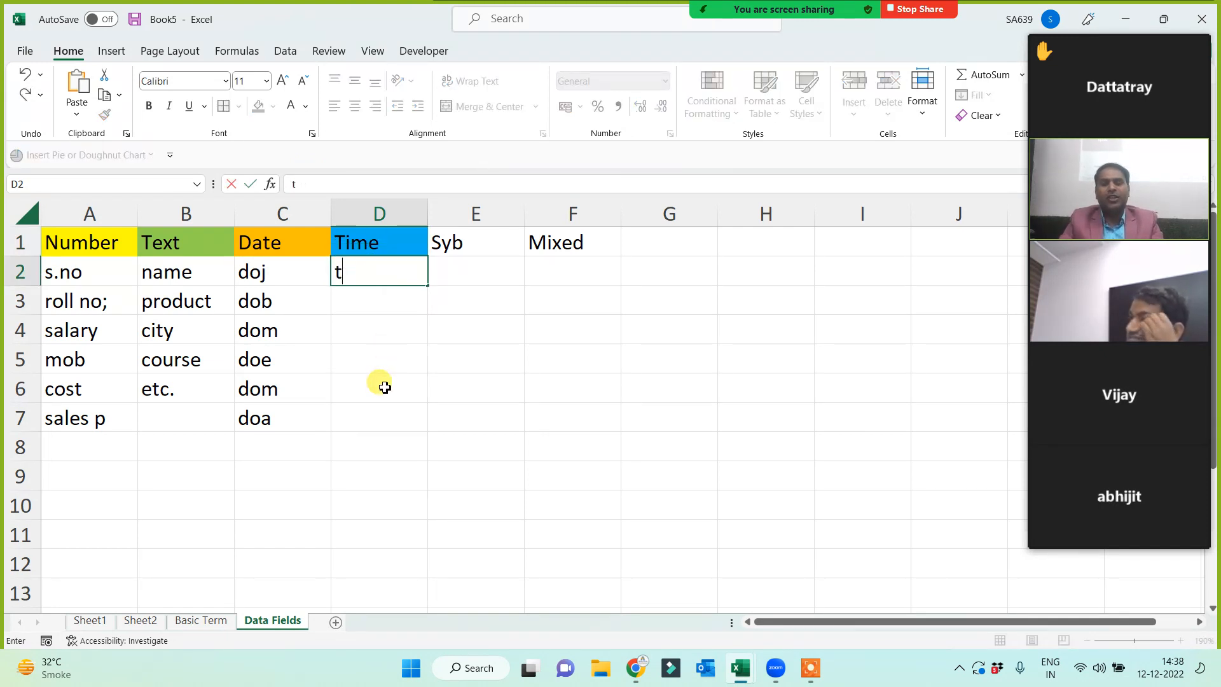
pyautogui.write('itch')
pyautogui.press('Return')
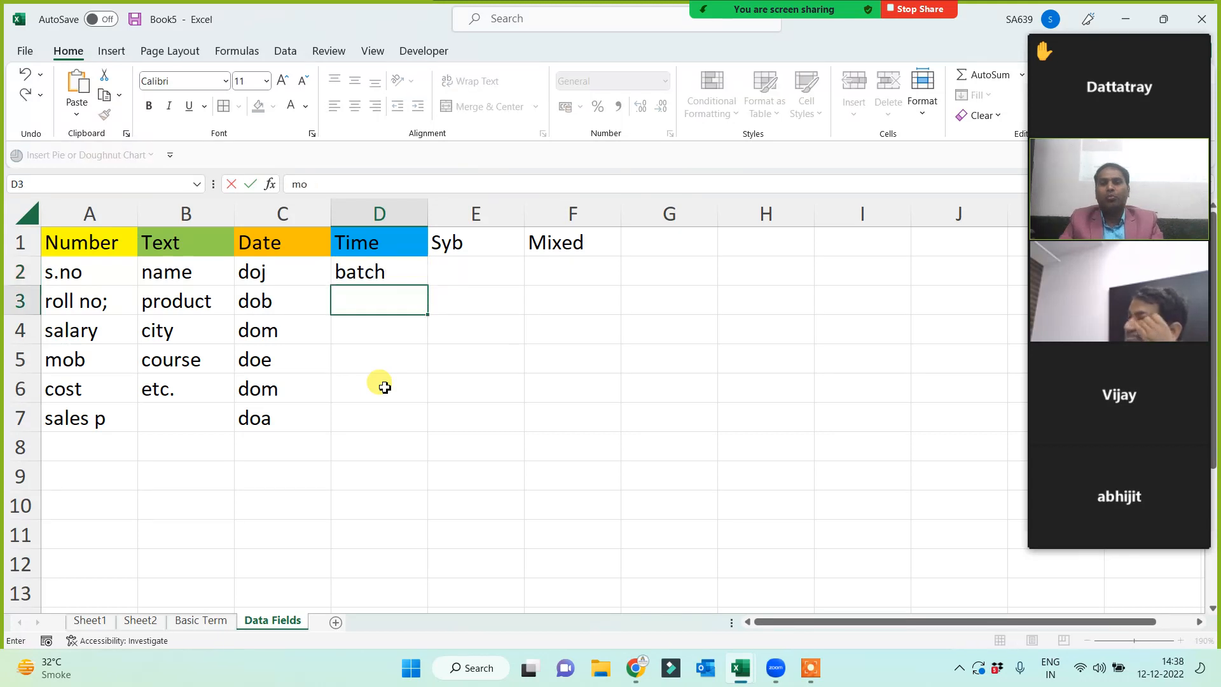
pyautogui.write('movie')
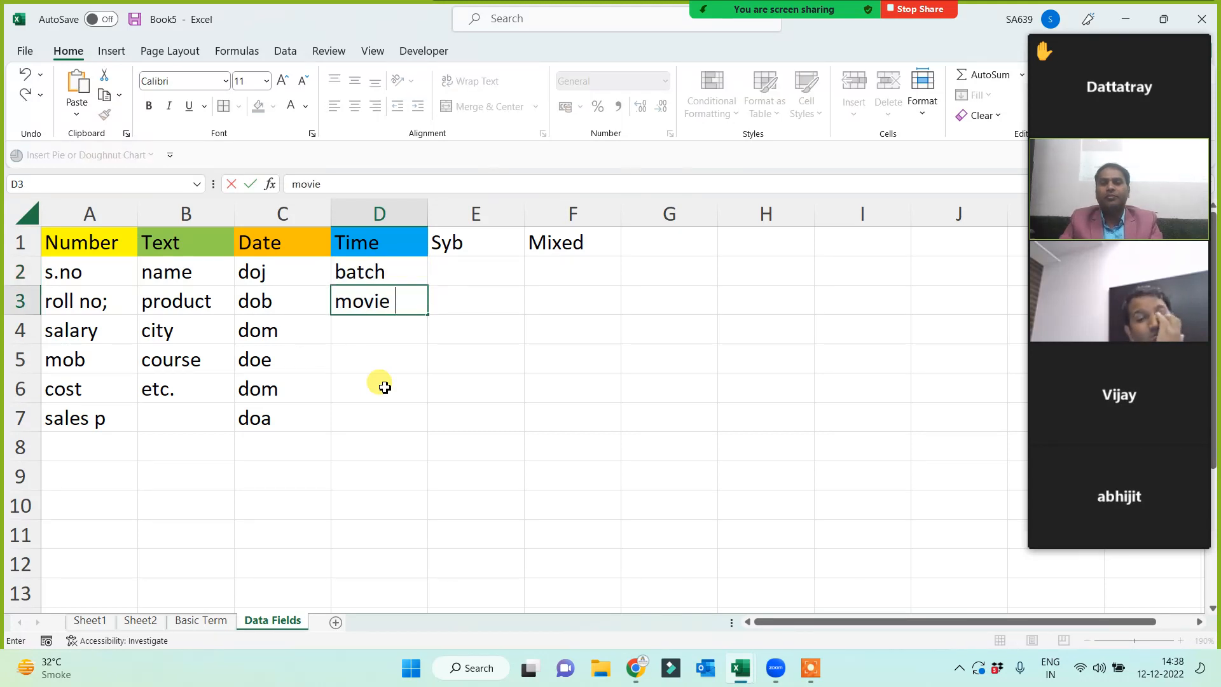
pyautogui.write(' time')
pyautogui.press('Return')
pyautogui.write('fl')
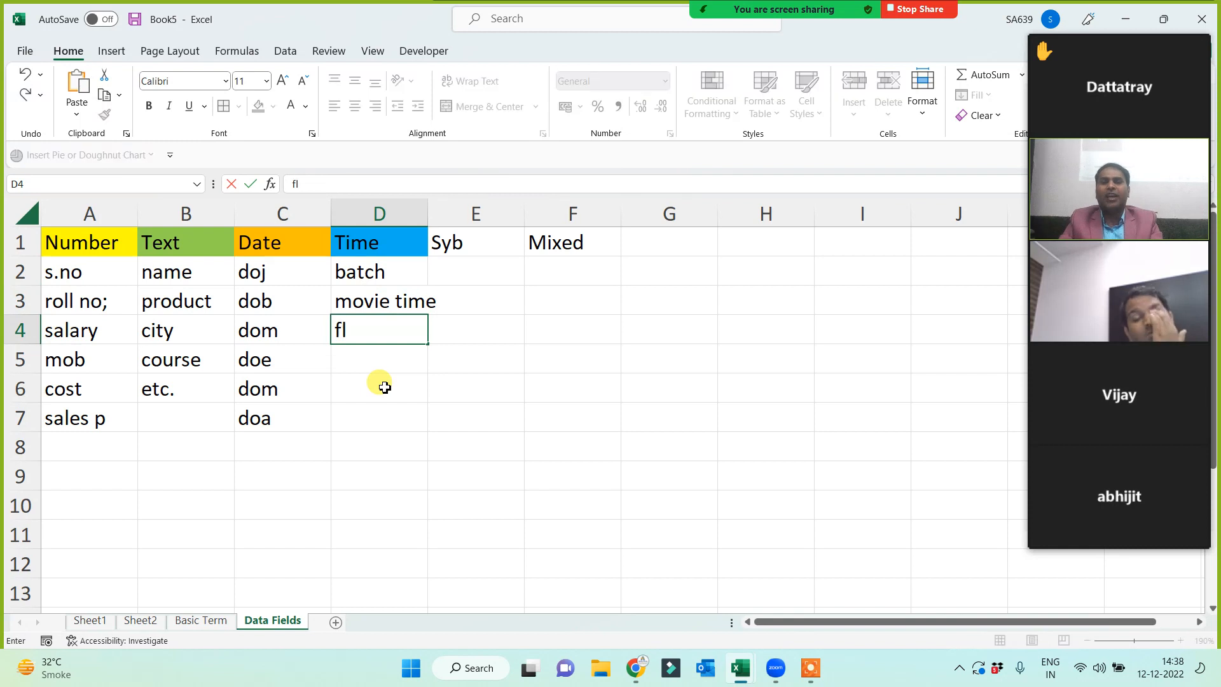
pyautogui.press('Return')
pyautogui.write('t T')
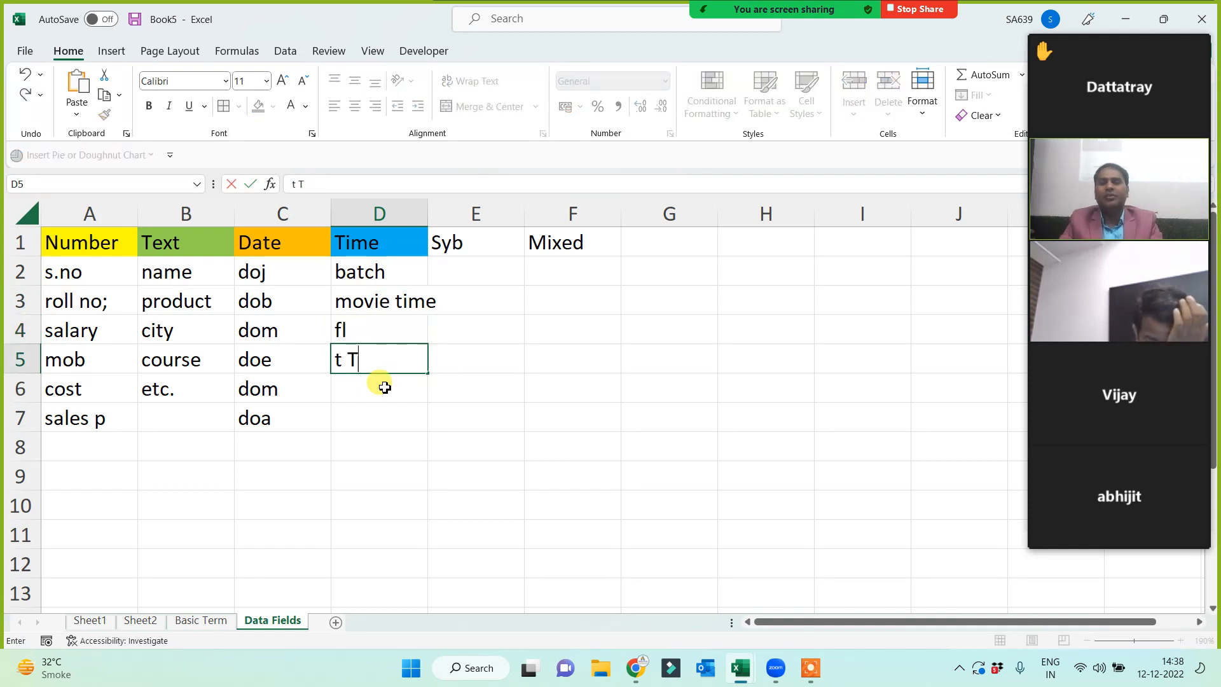
pyautogui.press('Return')
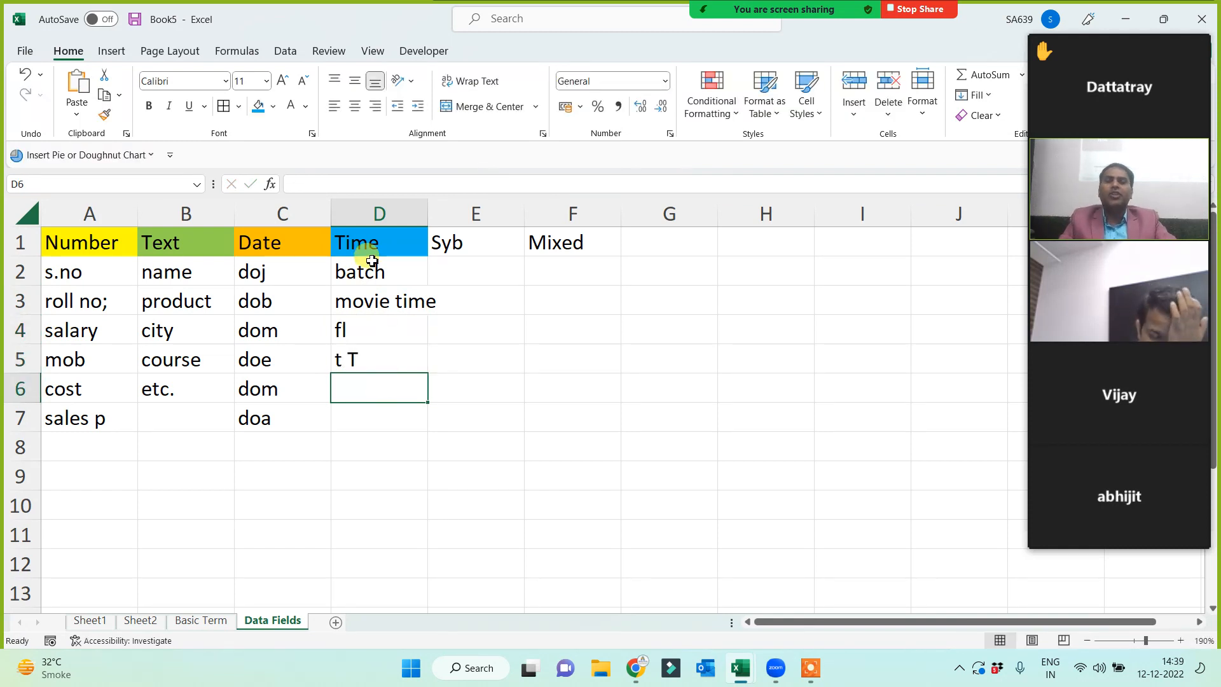
pyautogui.moveTo(371, 260); pyautogui.dragTo(370, 376)
pyautogui.click(360, 459)
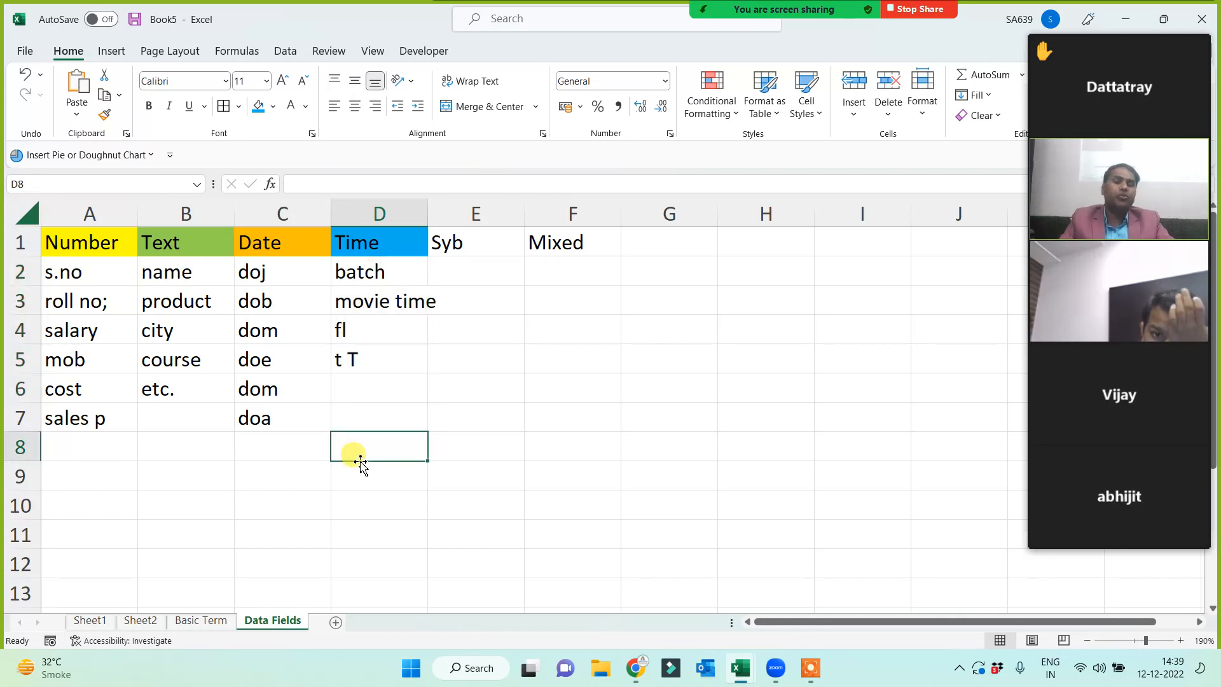
# - Give the Syb header in E1 a grey fill
pyautogui.click(458, 248)
pyautogui.click(273, 107)
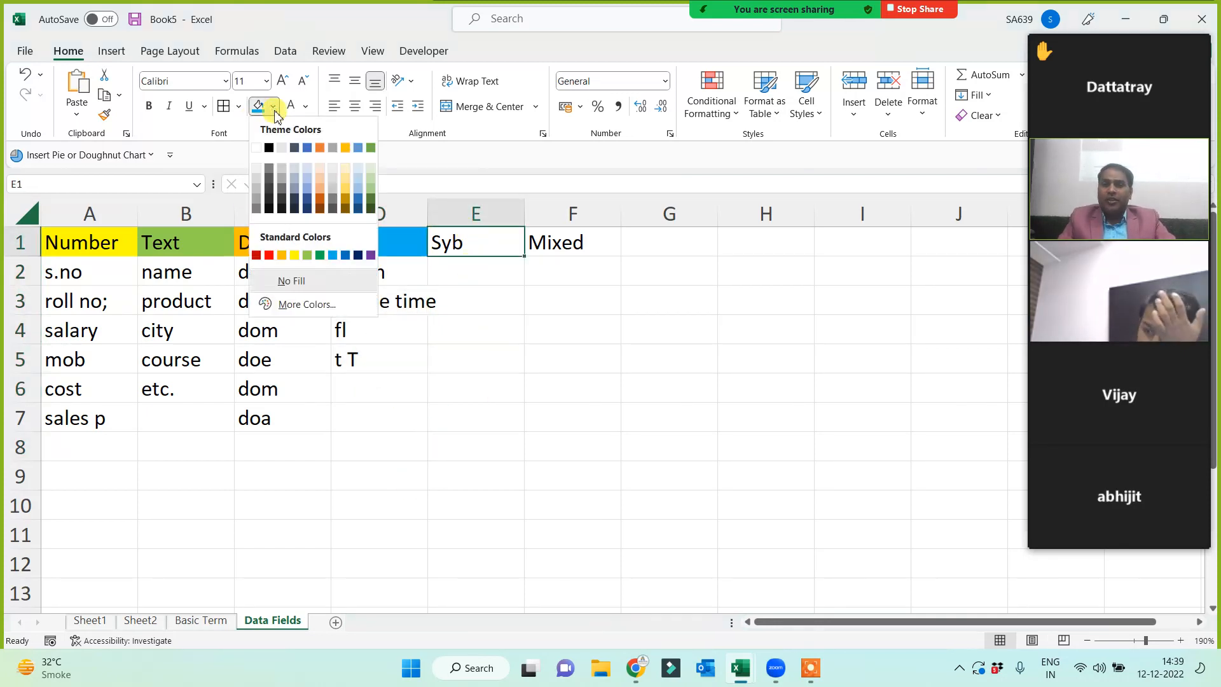
pyautogui.click(332, 255)
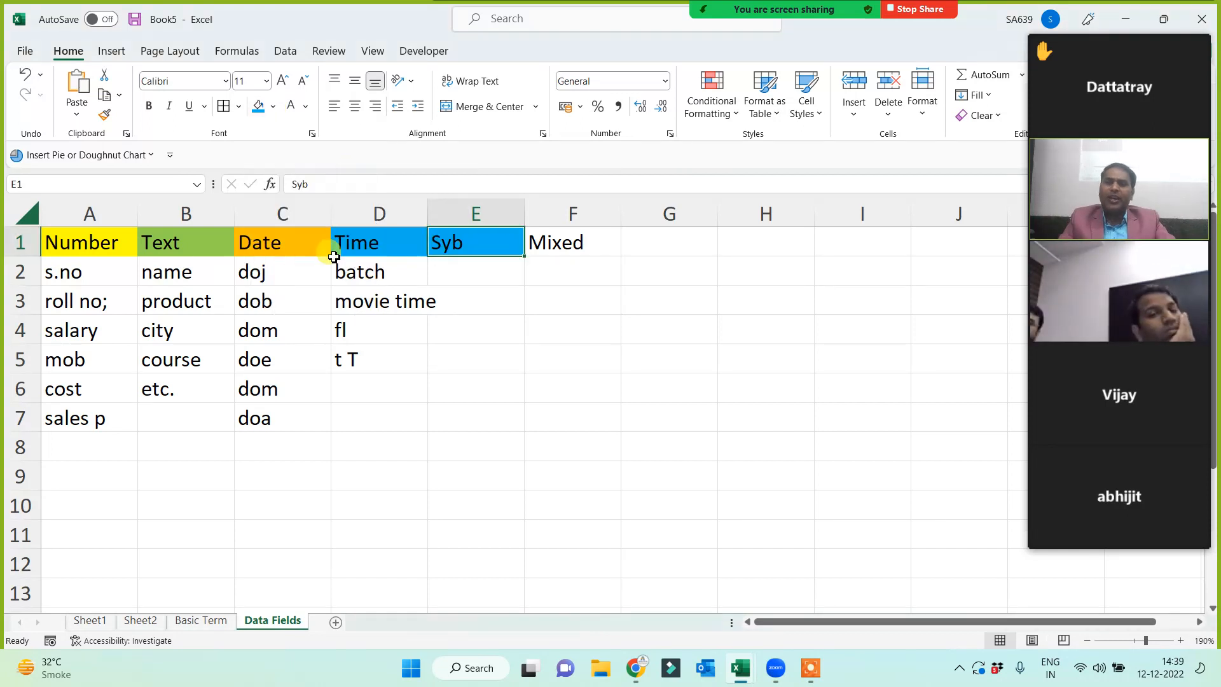
pyautogui.click(276, 106)
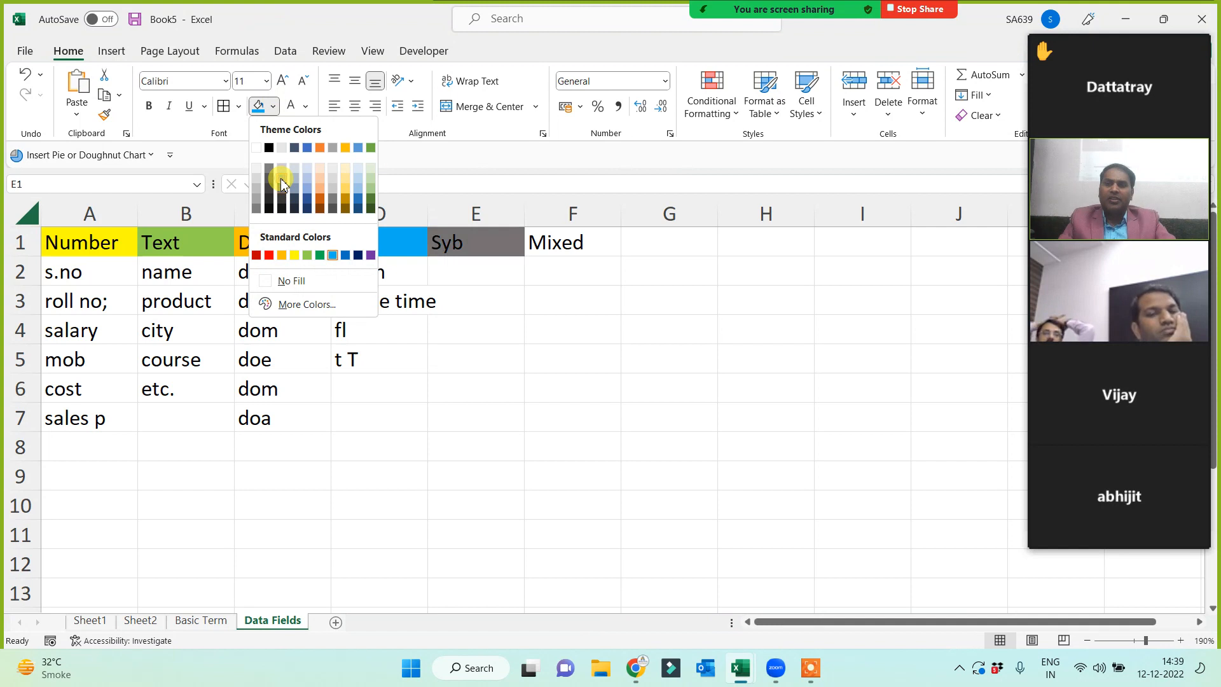
pyautogui.click(282, 182)
# - Enter the symbols @, &, (, . and < in E2:E6
pyautogui.click(477, 274)
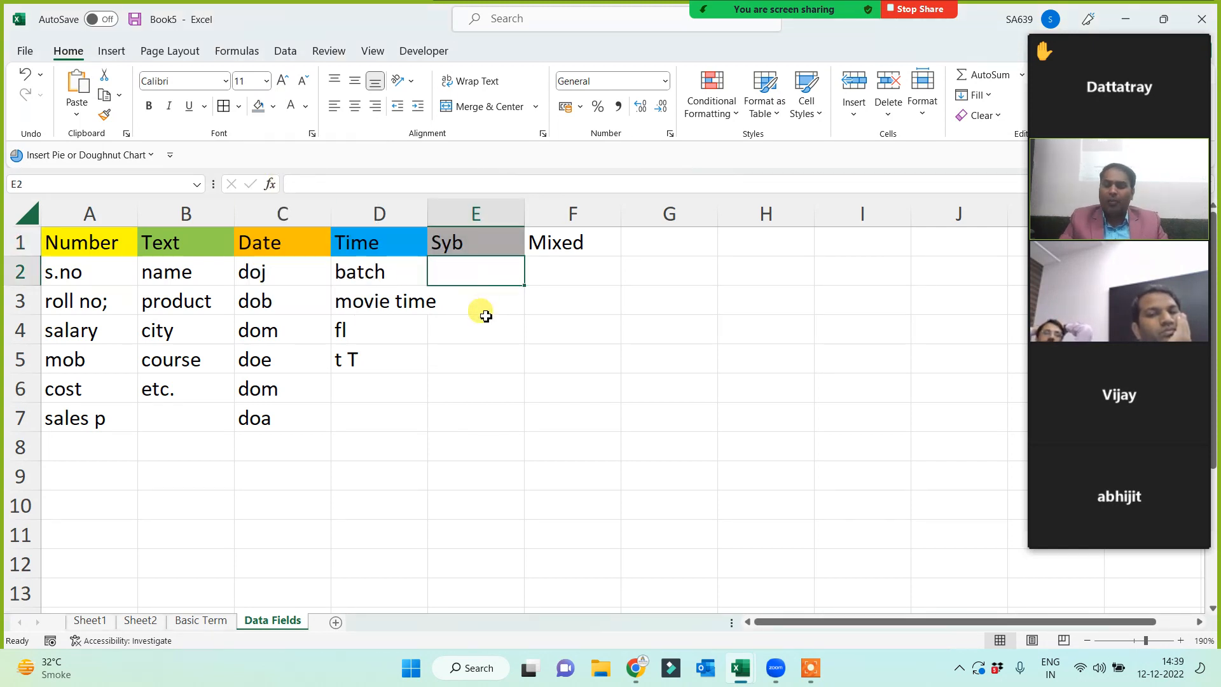
pyautogui.write('@')
pyautogui.press('Return')
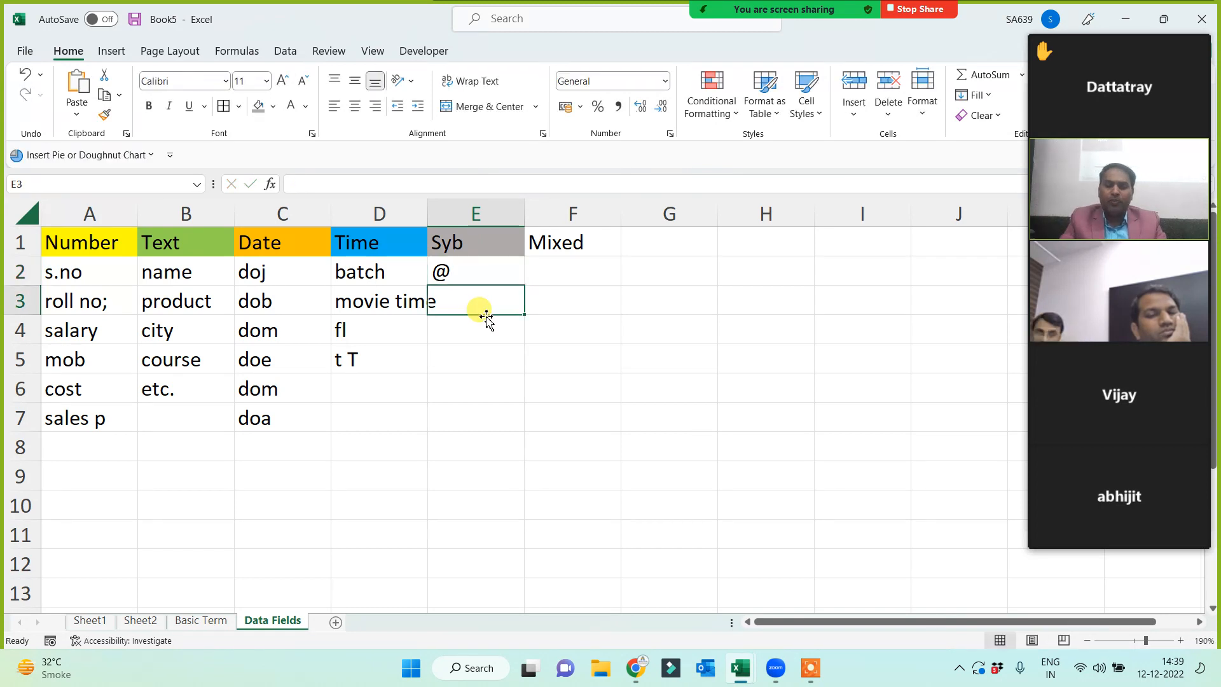
pyautogui.write('&')
pyautogui.write('(')
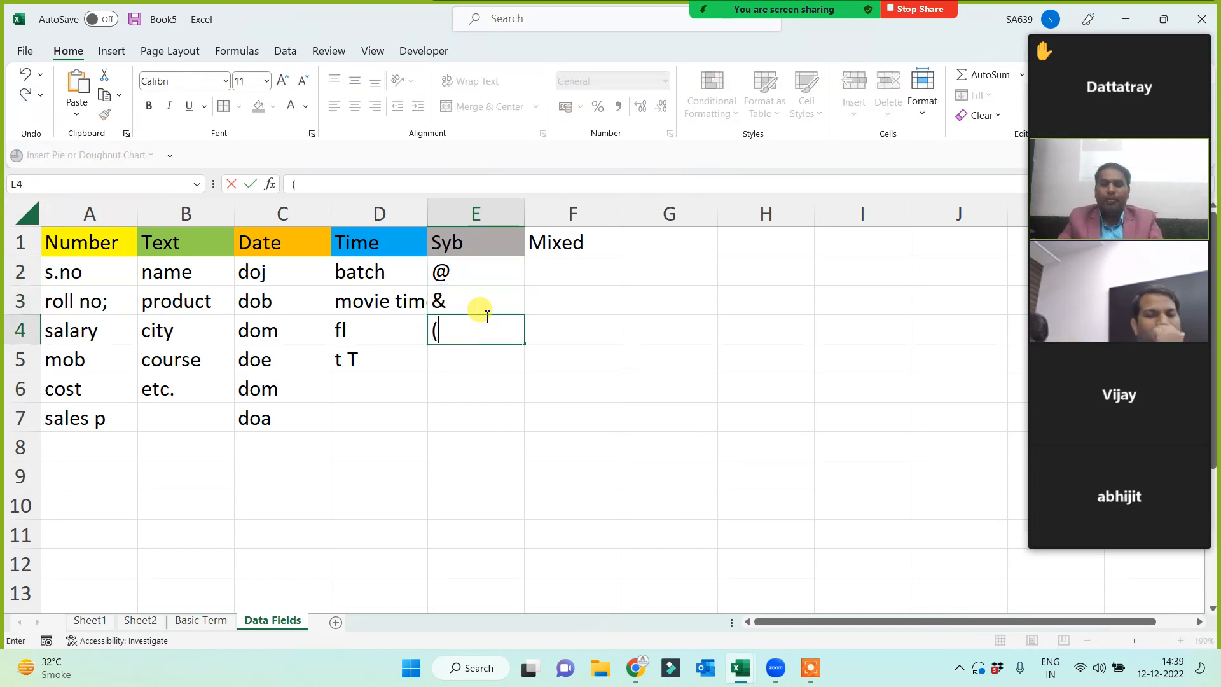
pyautogui.press('Return')
pyautogui.write('.')
pyautogui.press('Return')
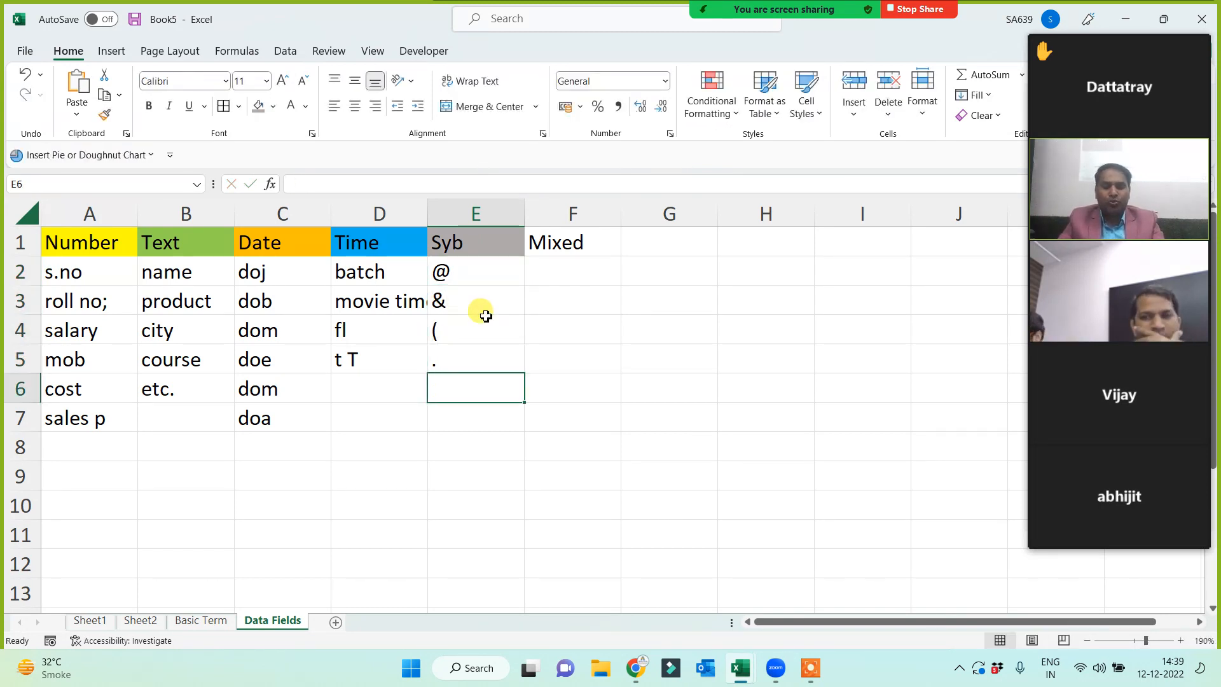
pyautogui.write('<')
pyautogui.press('Return')
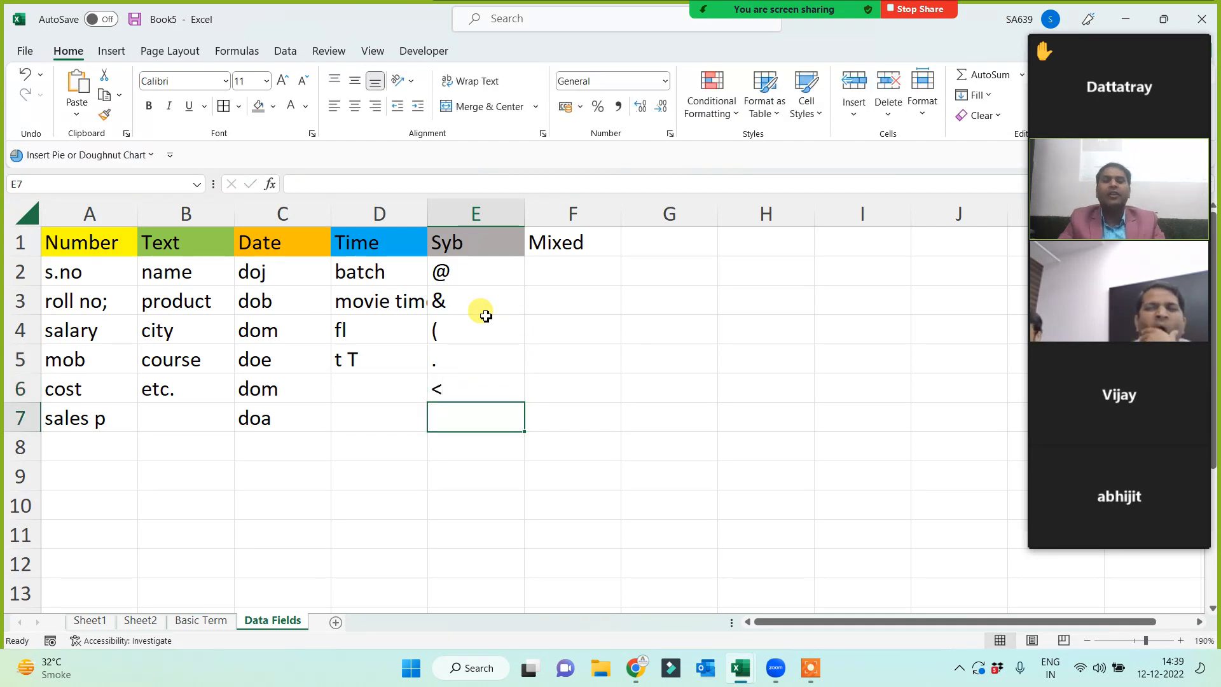
# - Fill the Mixed header in F1 light green and enter email in F3, address in F4
pyautogui.click(579, 240)
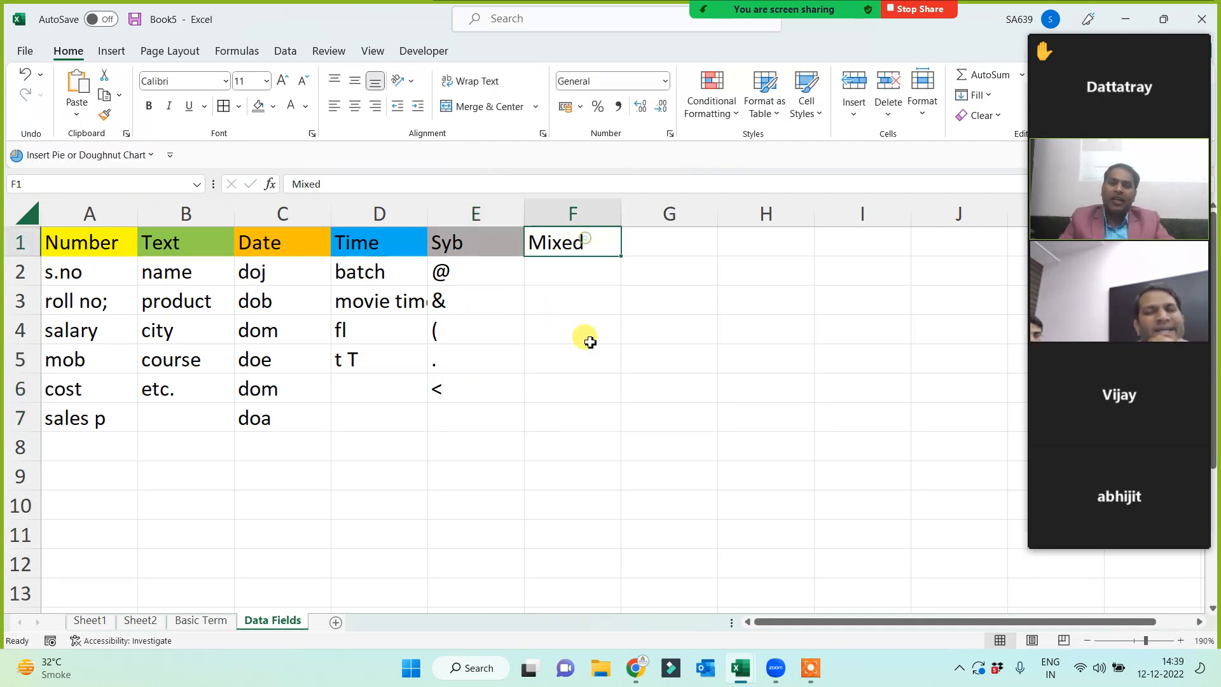
pyautogui.click(274, 106)
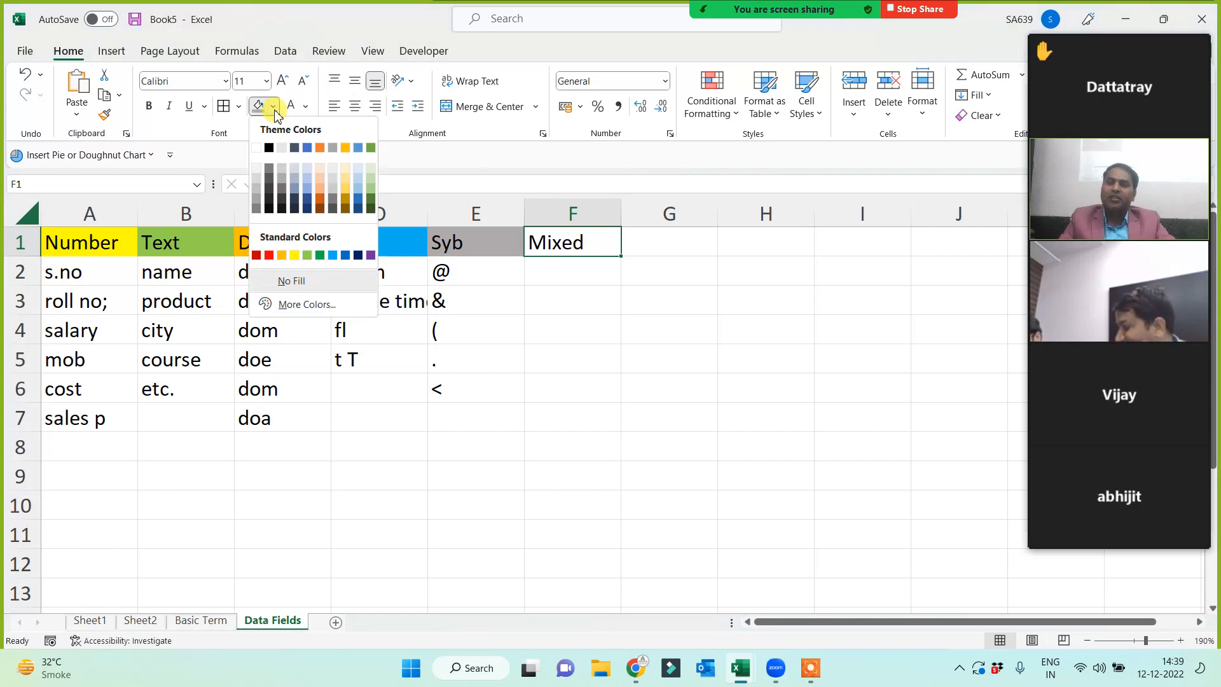
pyautogui.click(309, 256)
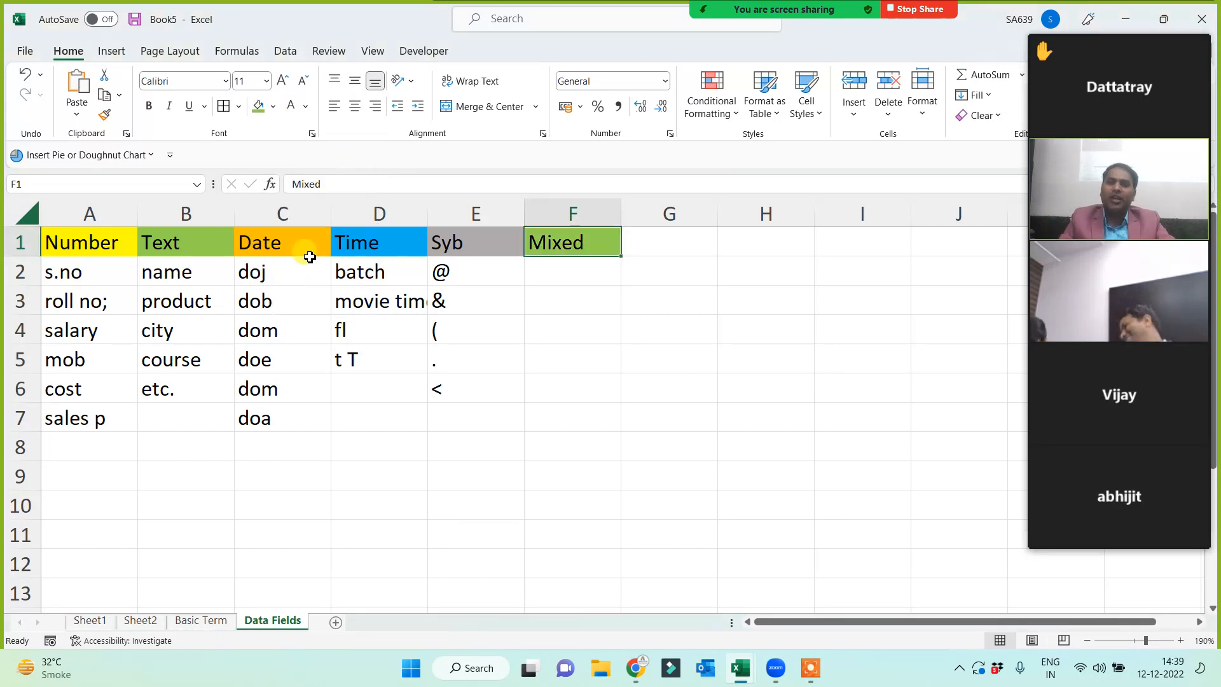
pyautogui.click(595, 305)
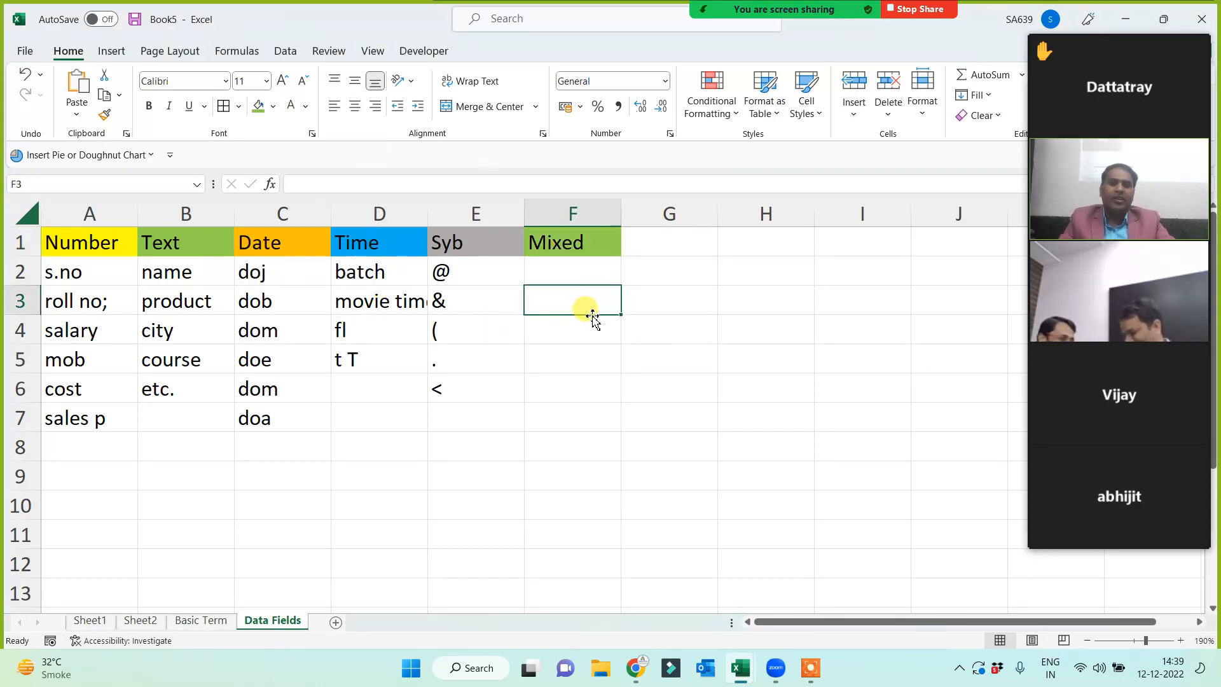
pyautogui.write('emai')
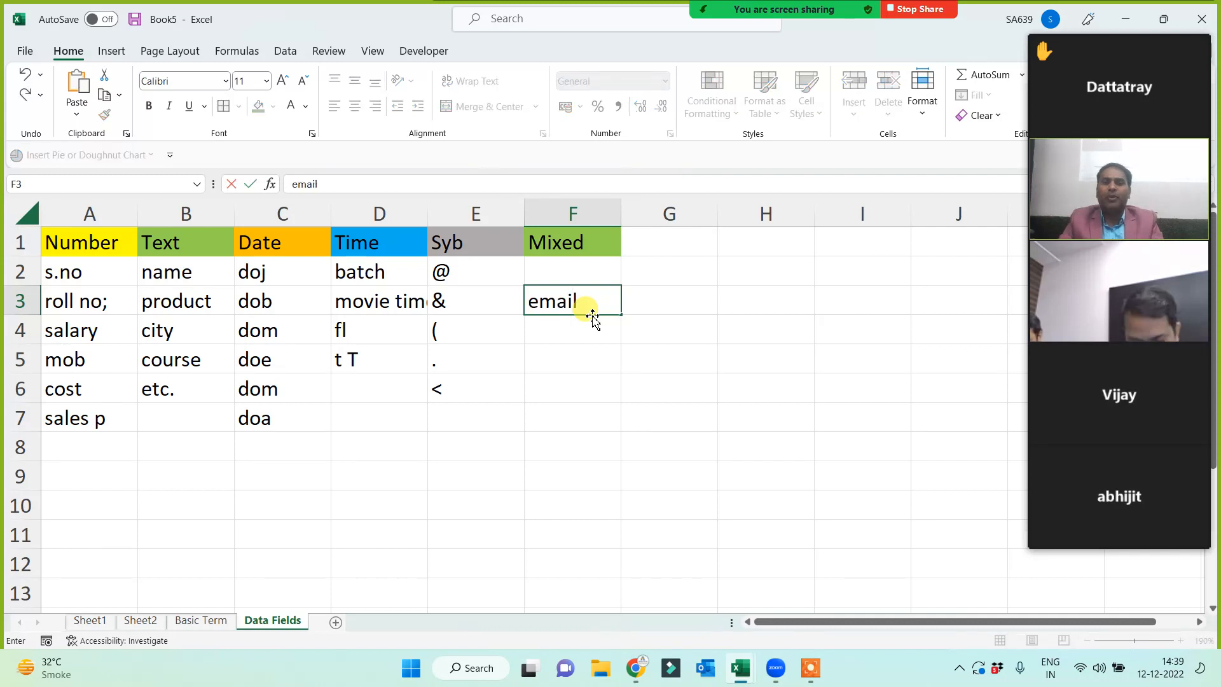
pyautogui.write('l')
pyautogui.press('Return')
pyautogui.write('ad')
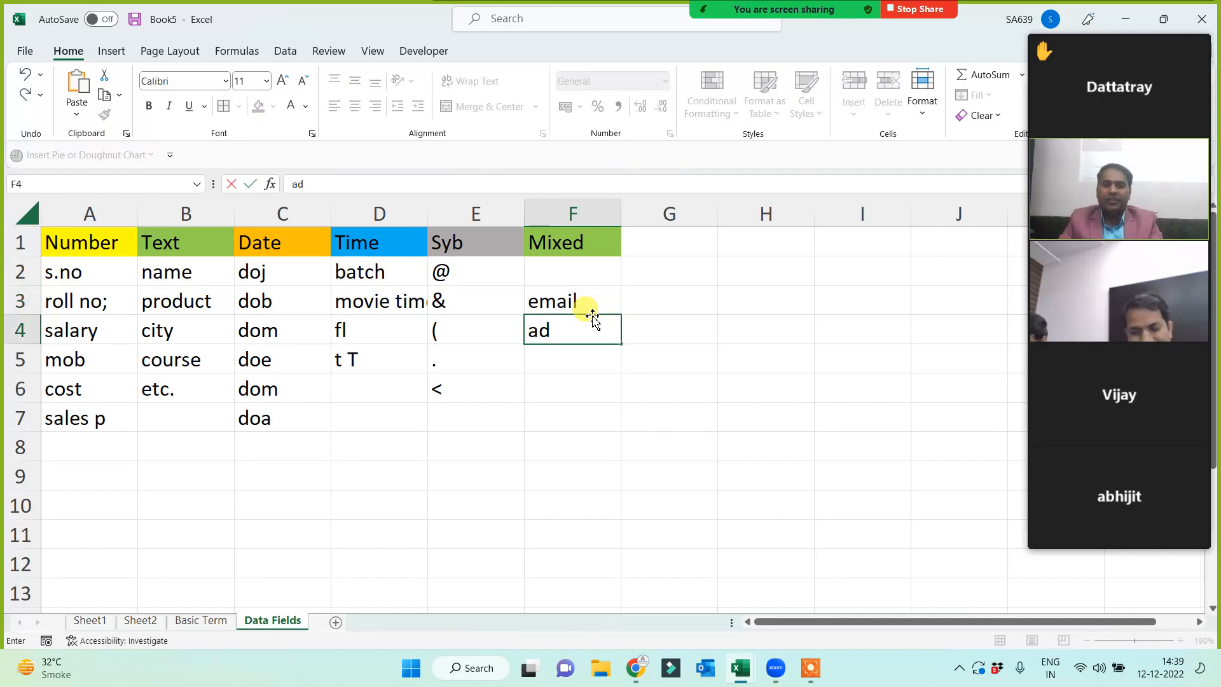
pyautogui.write('dress')
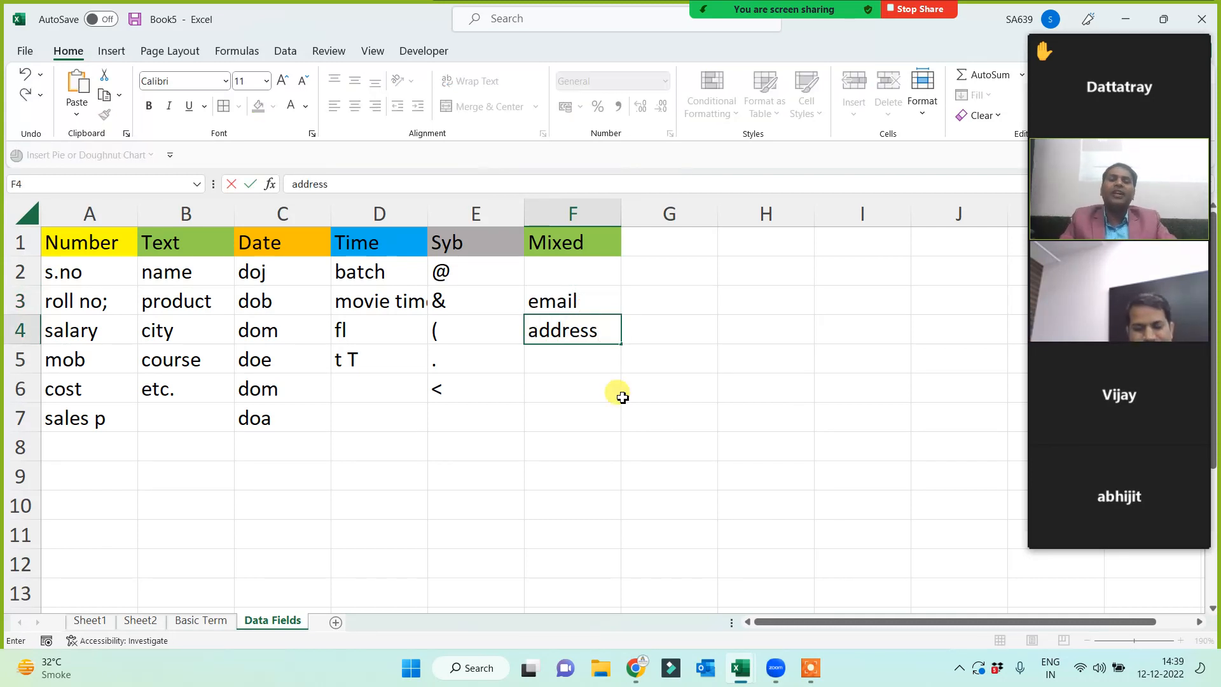
pyautogui.click(626, 393)
pyautogui.click(585, 309)
pyautogui.click(703, 295)
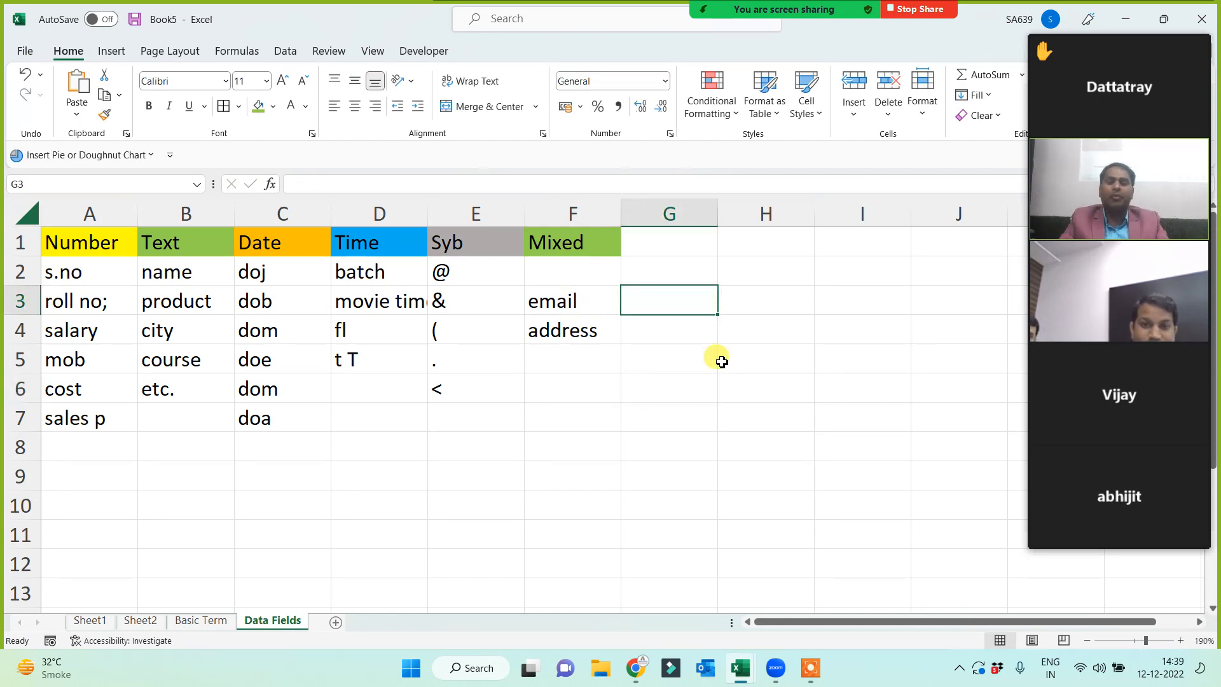
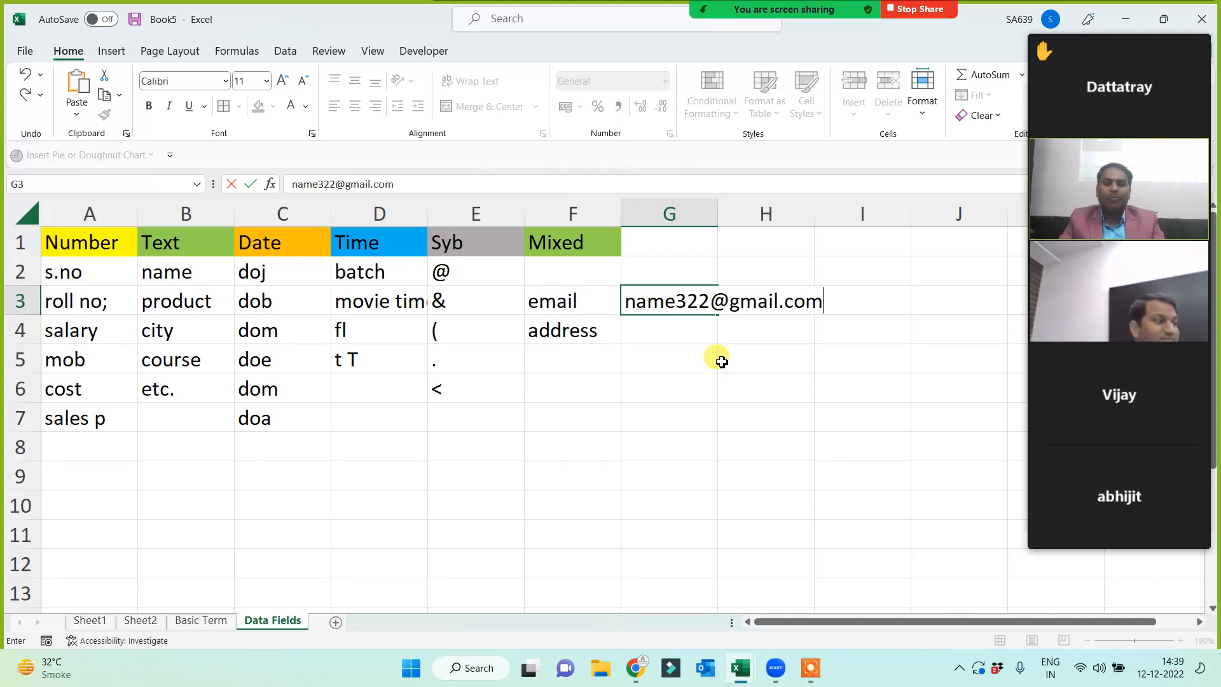
# - Enter a sample e-mail address in G3 and autofit column G to fit it
pyautogui.press('Return')
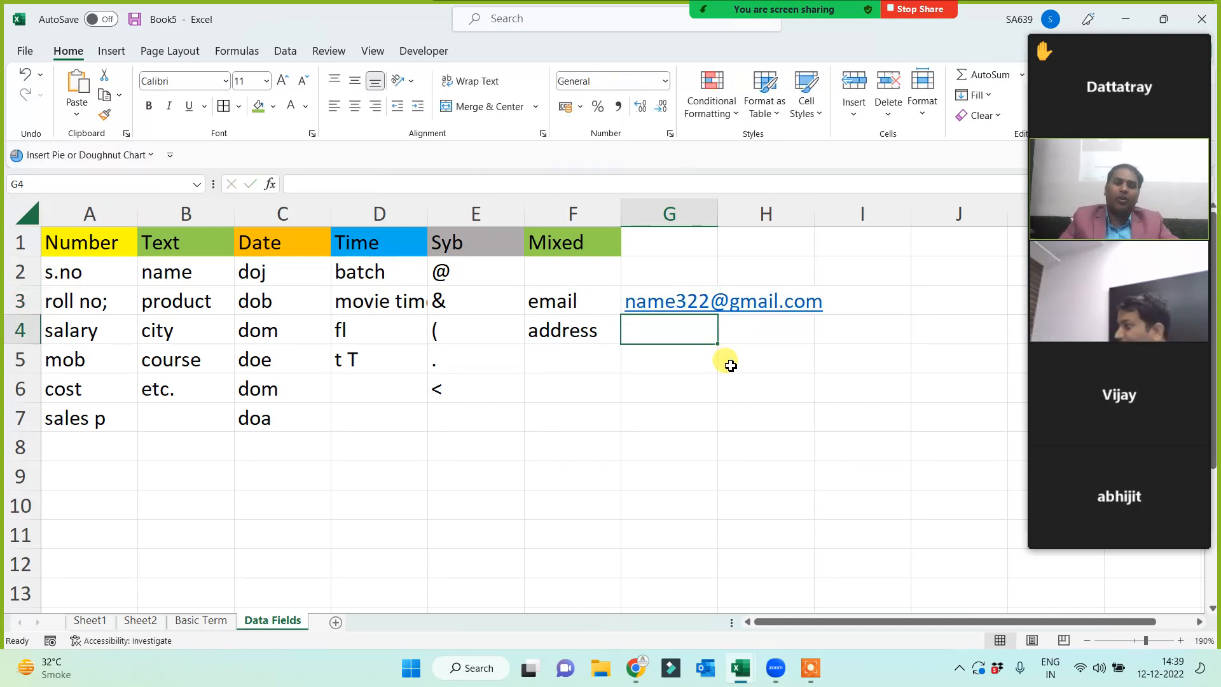
pyautogui.doubleClick(723, 214)
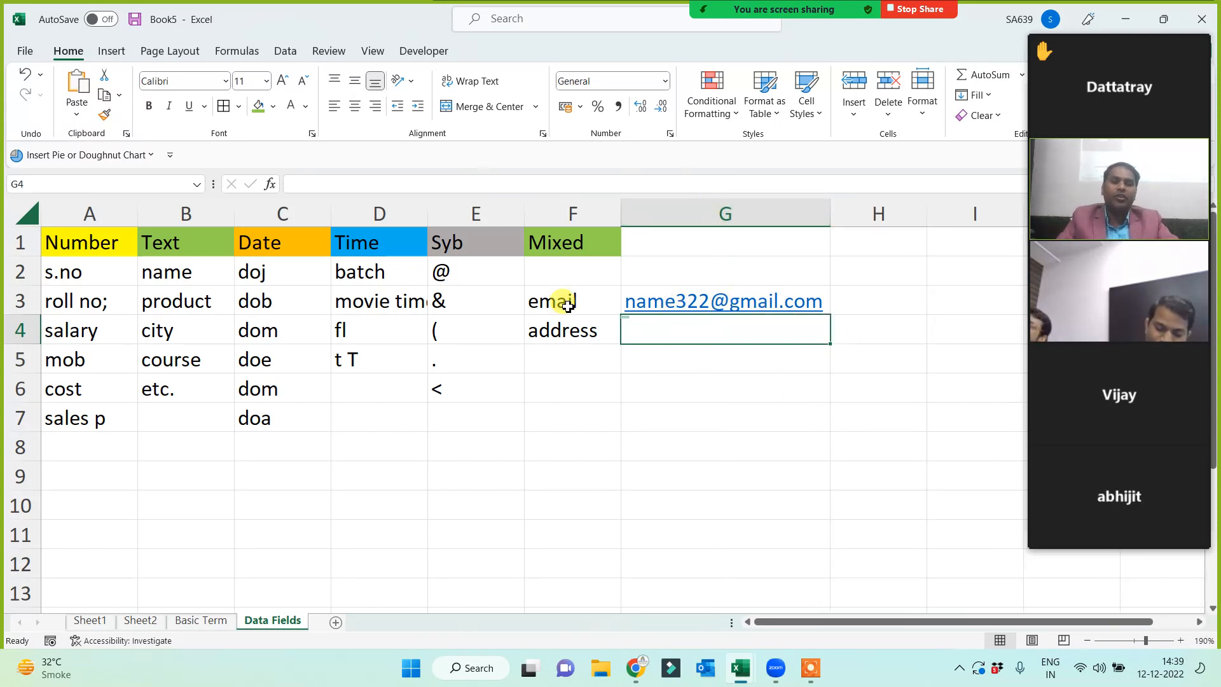
# - Enter a sample street address, PIN code and ID number in G4:G6
pyautogui.click(567, 305)
pyautogui.click(689, 332)
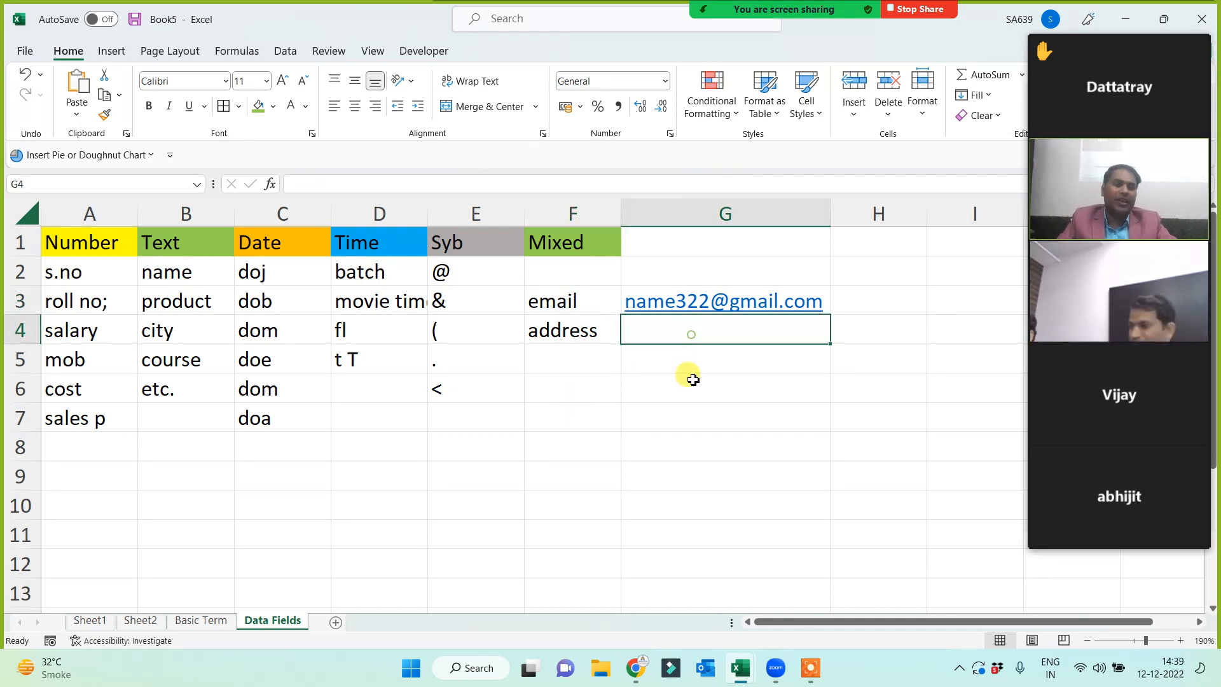
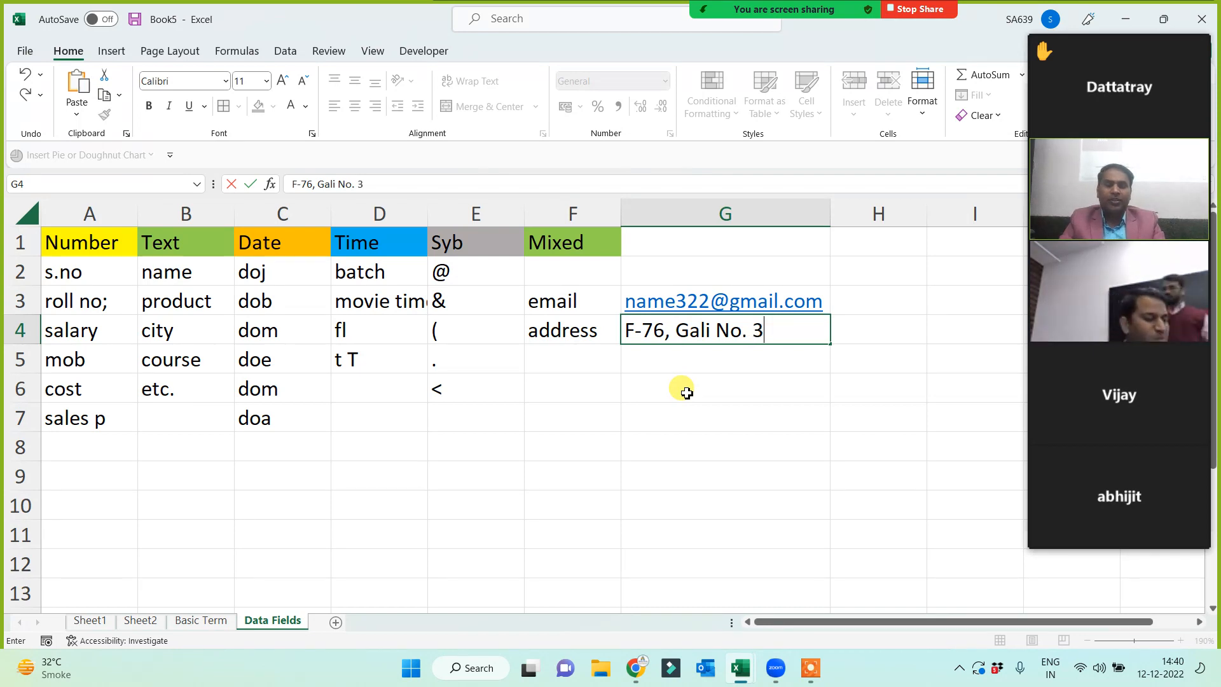
pyautogui.press('Return')
pyautogui.write('PIN')
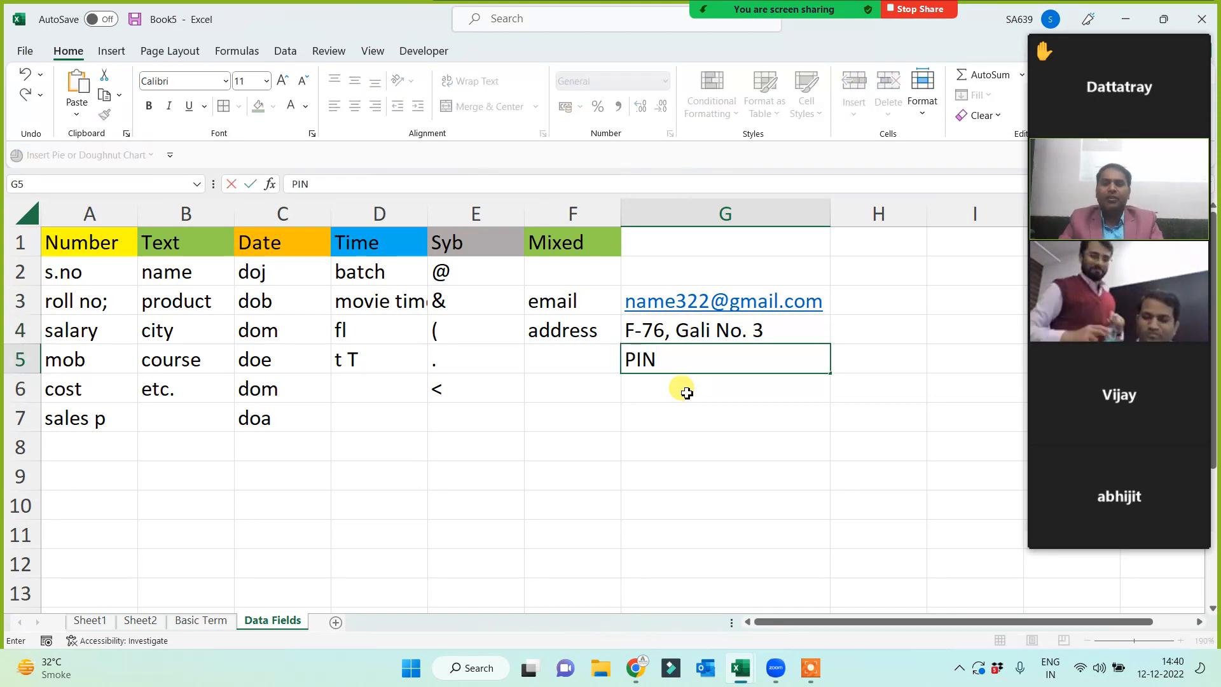
pyautogui.write(' -110030')
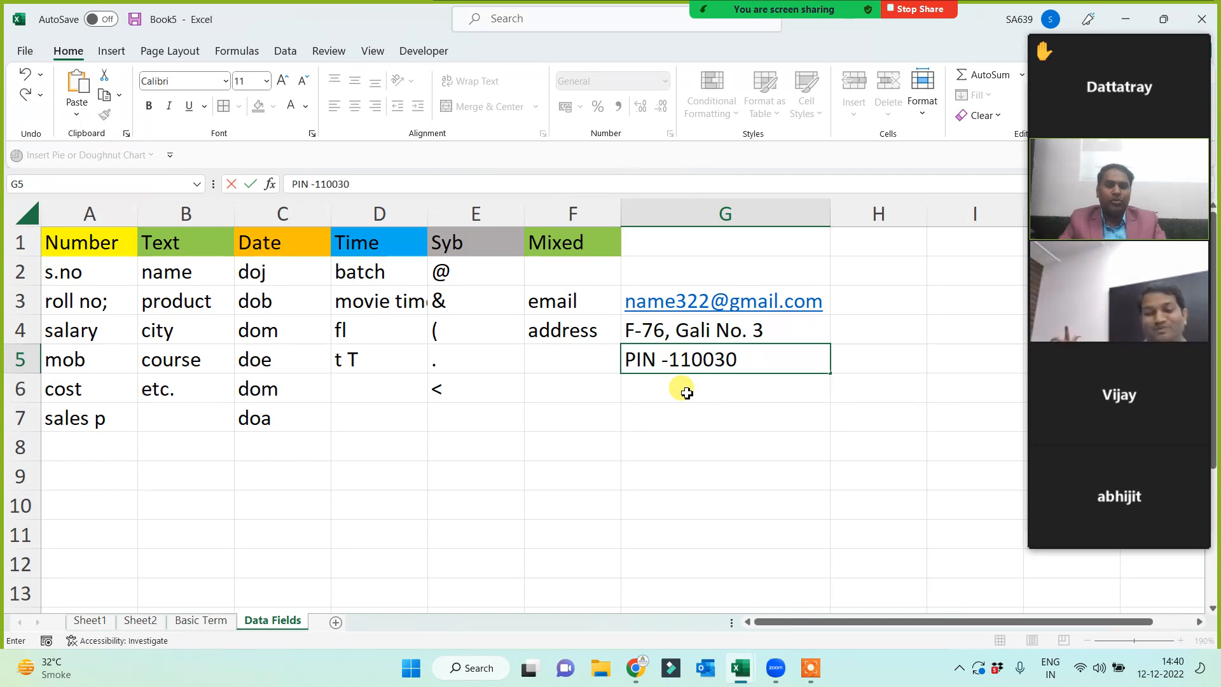
pyautogui.press('Return')
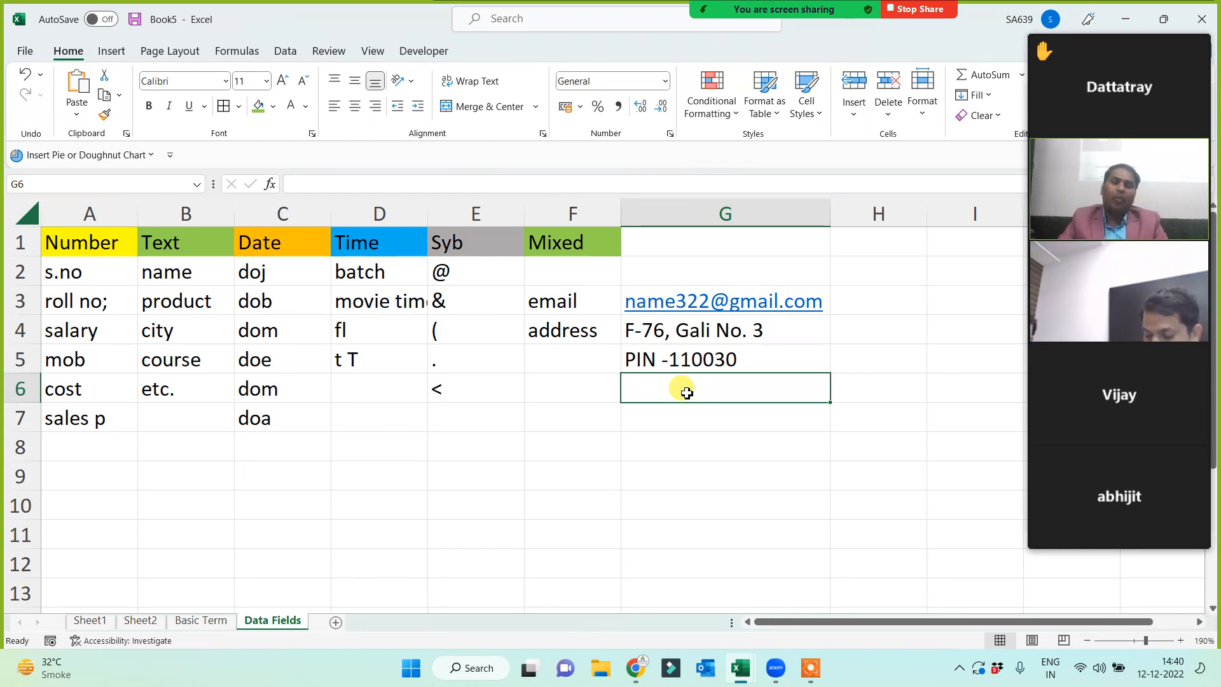
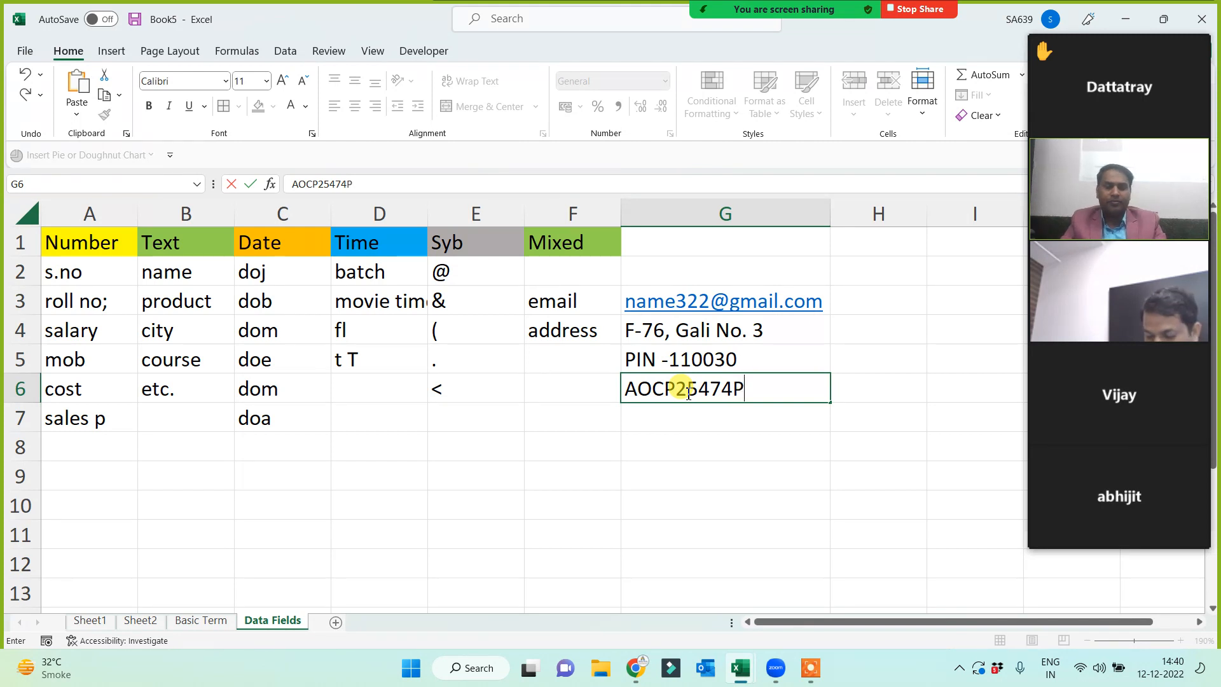
pyautogui.press('Return')
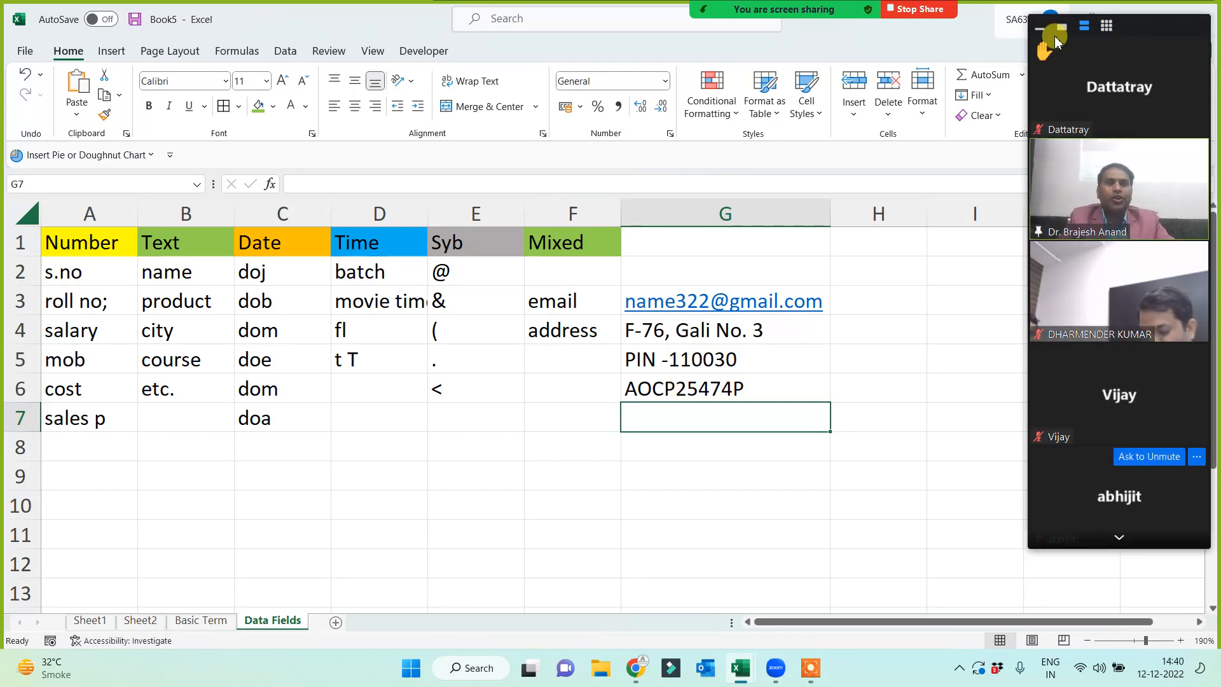
pyautogui.moveTo(1120, 53)
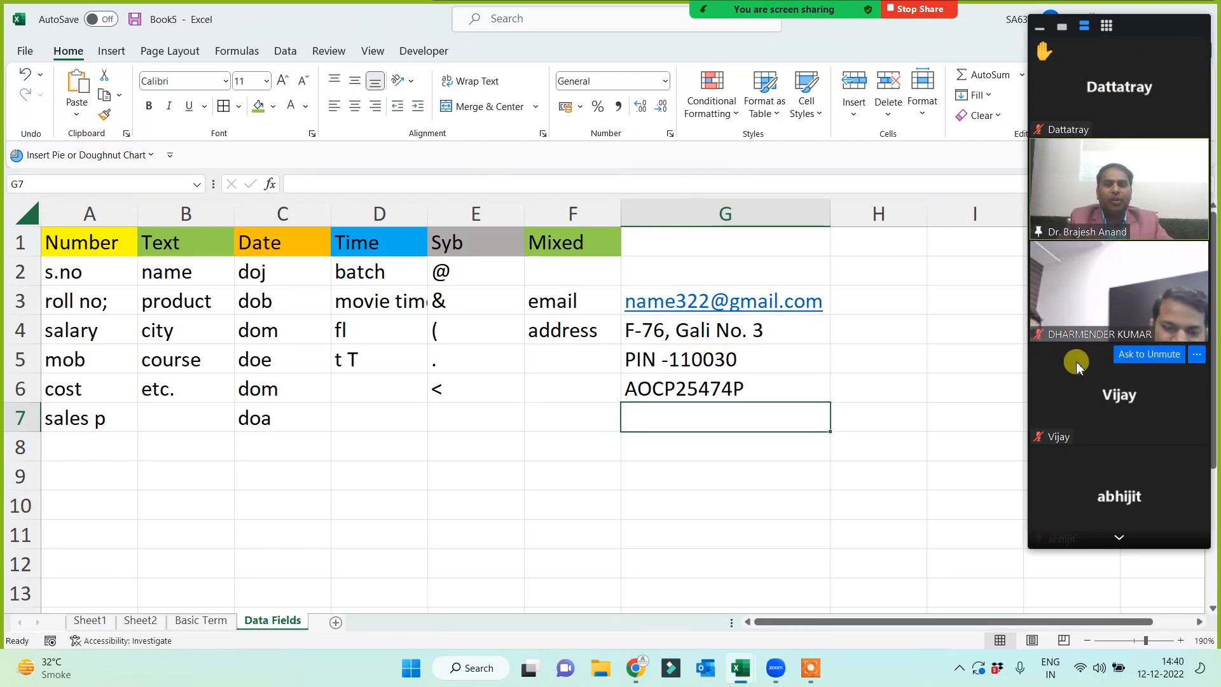
pyautogui.click(185, 620)
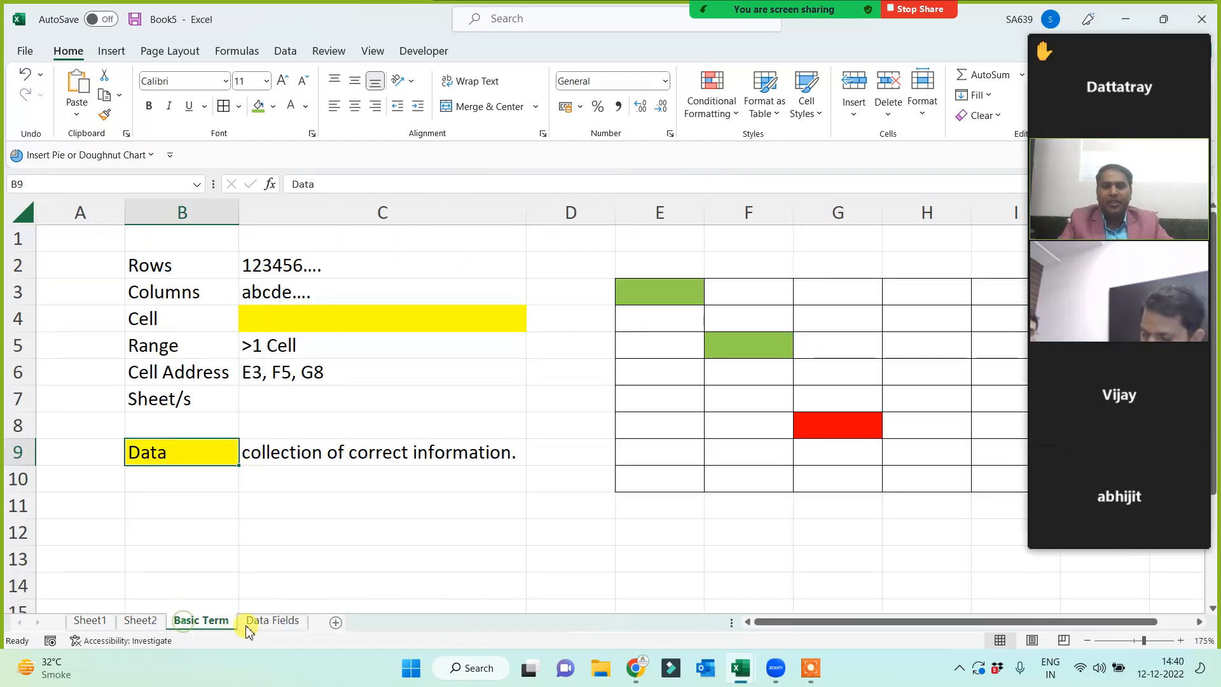
pyautogui.click(262, 621)
pyautogui.click(215, 623)
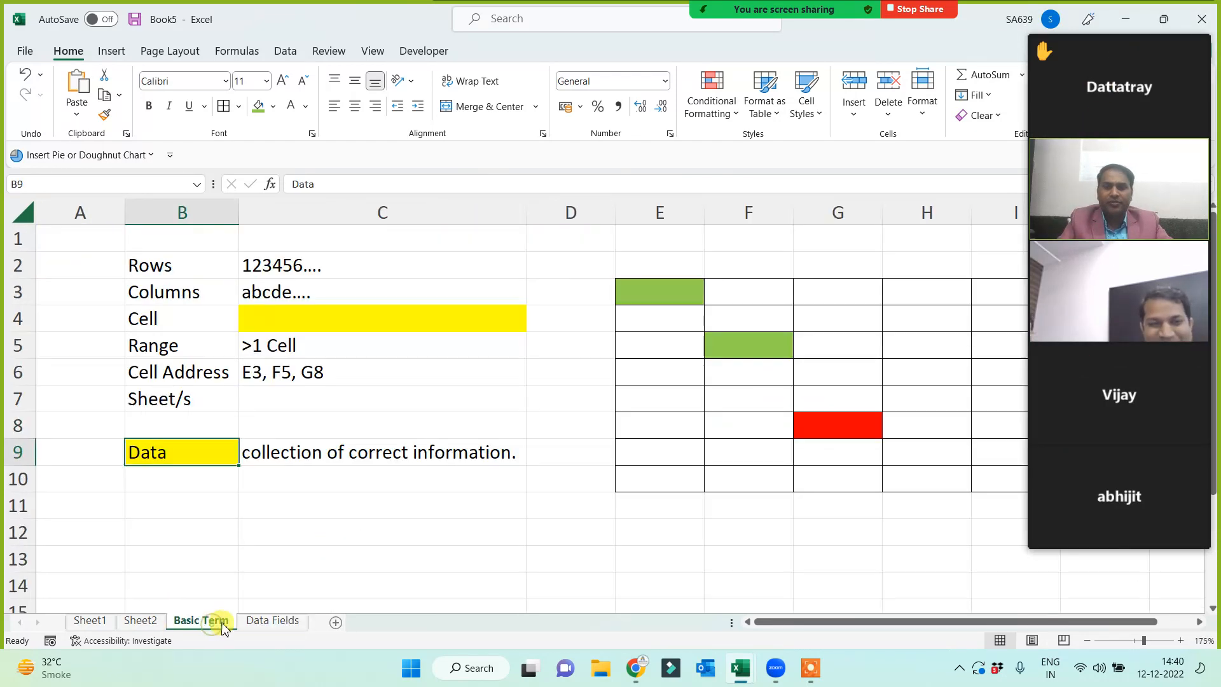
pyautogui.click(271, 621)
pyautogui.moveTo(1138, 25)
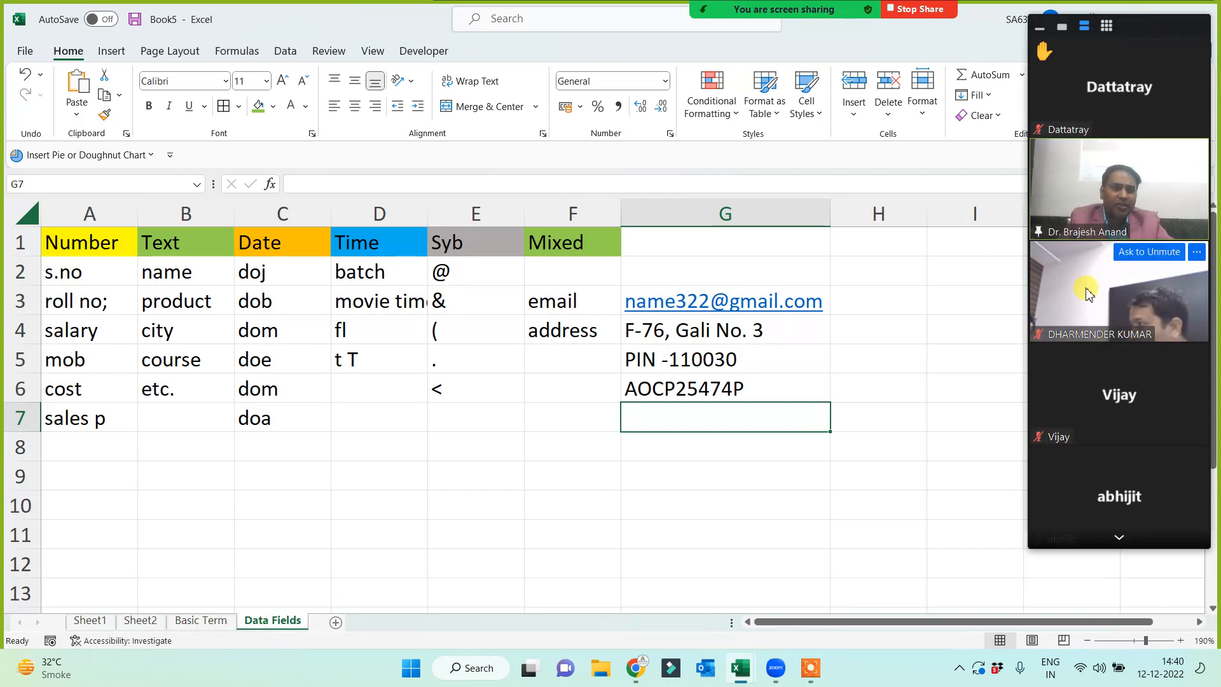
pyautogui.click(1122, 539)
pyautogui.click(1122, 540)
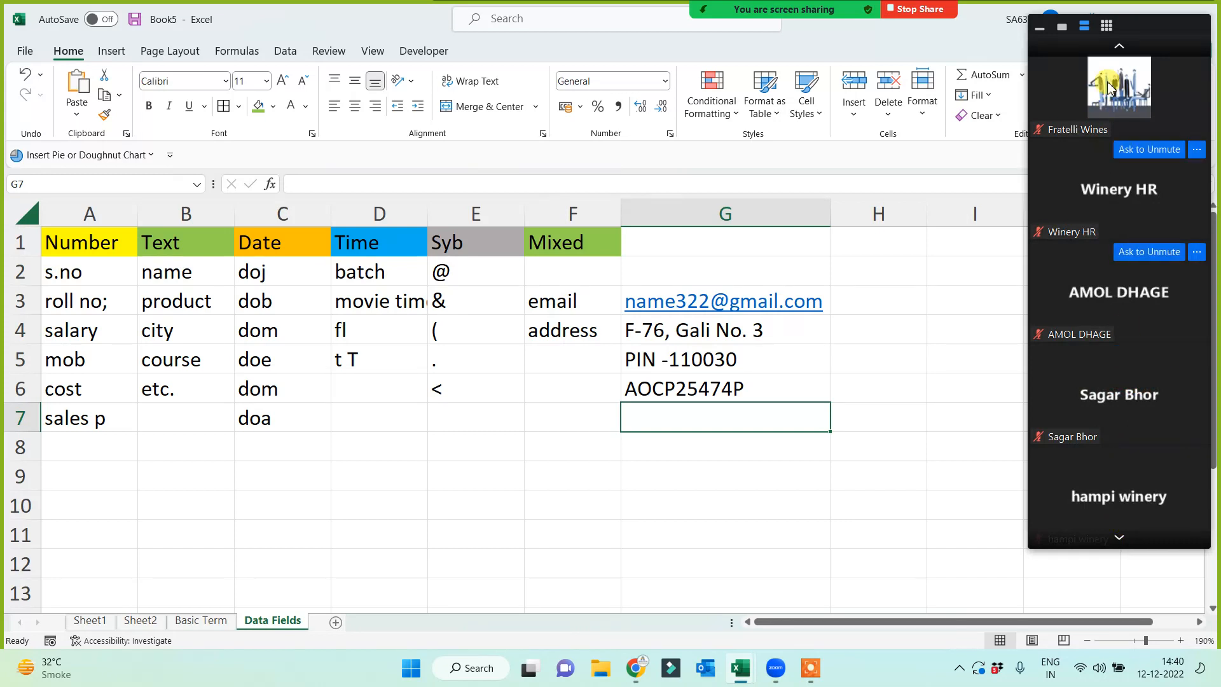
pyautogui.click(1120, 48)
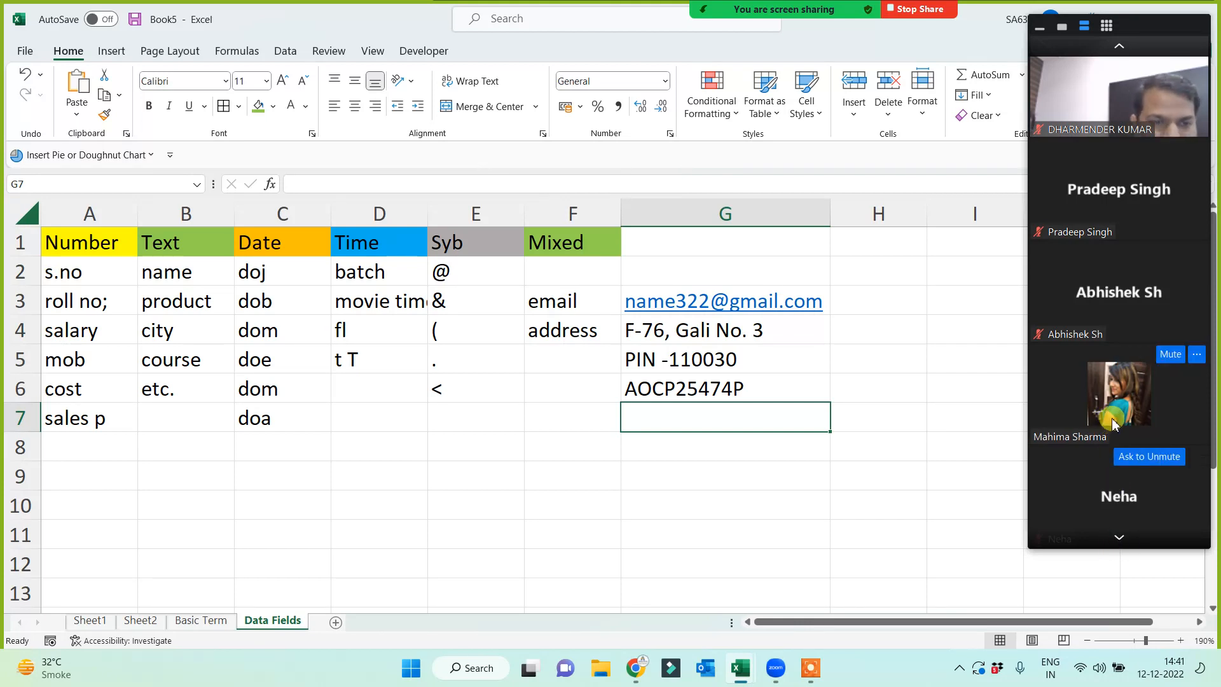
pyautogui.scroll(-1, 1213, 287)
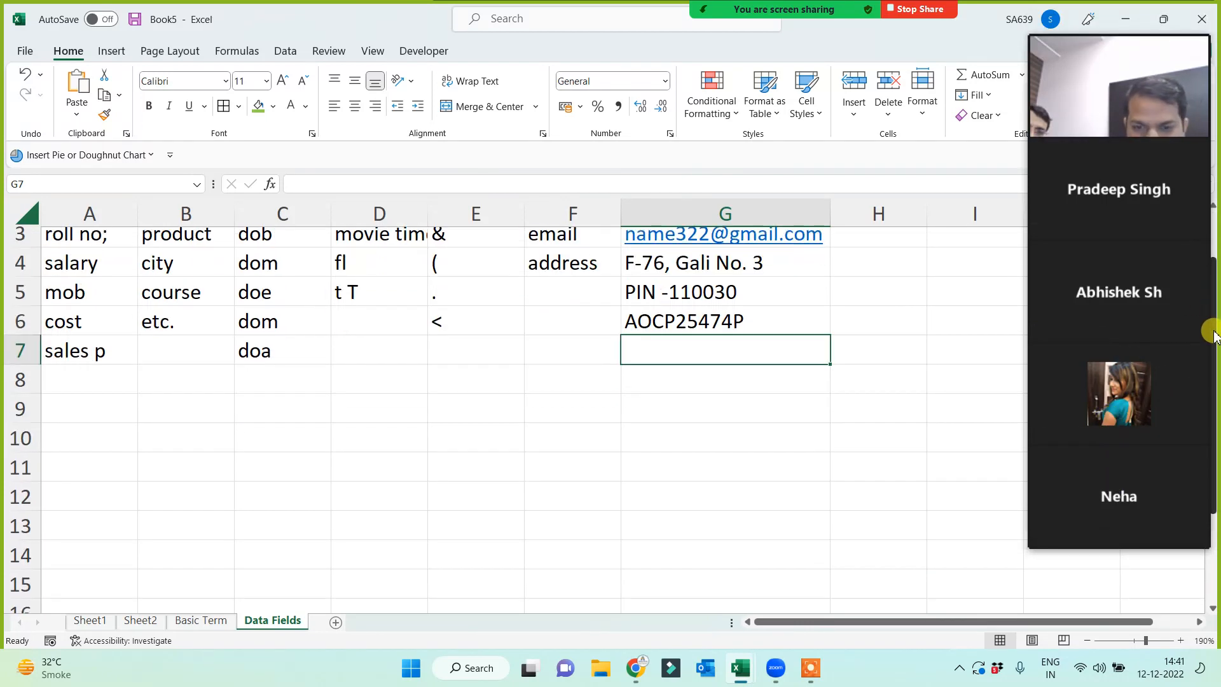
pyautogui.scroll(1, 1211, 280)
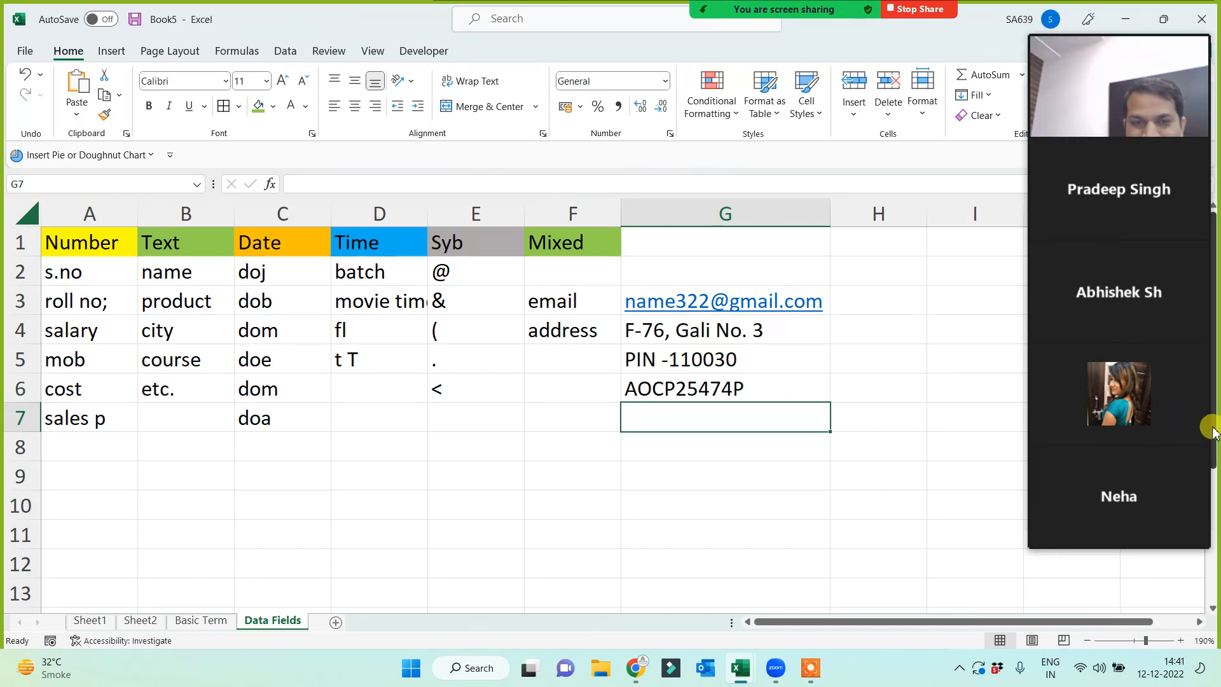
pyautogui.click(1118, 541)
pyautogui.click(1118, 542)
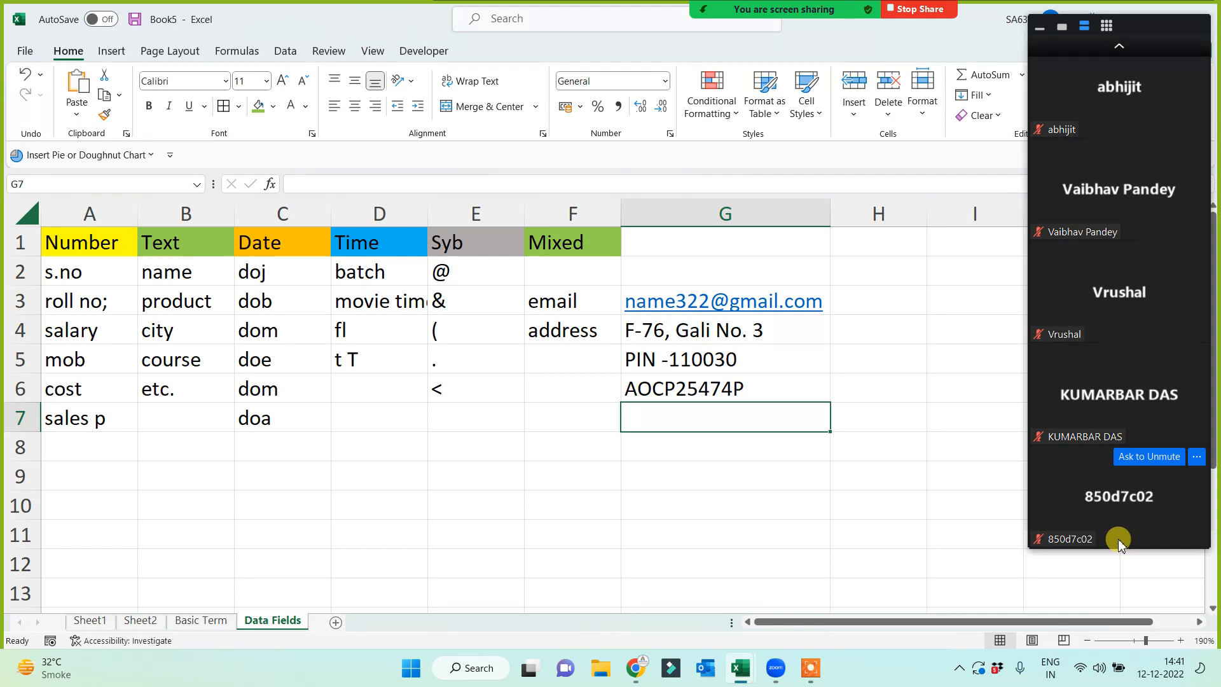
pyautogui.click(1119, 47)
pyautogui.click(1119, 47)
pyautogui.click(1119, 48)
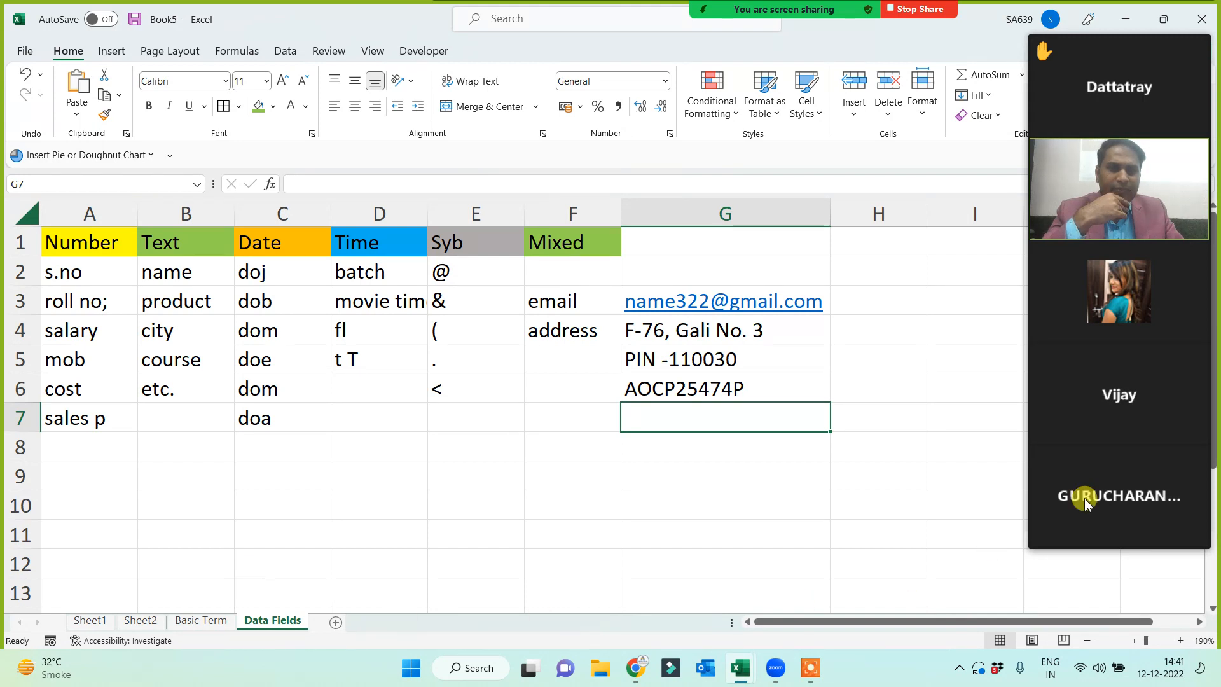
pyautogui.moveTo(1089, 324)
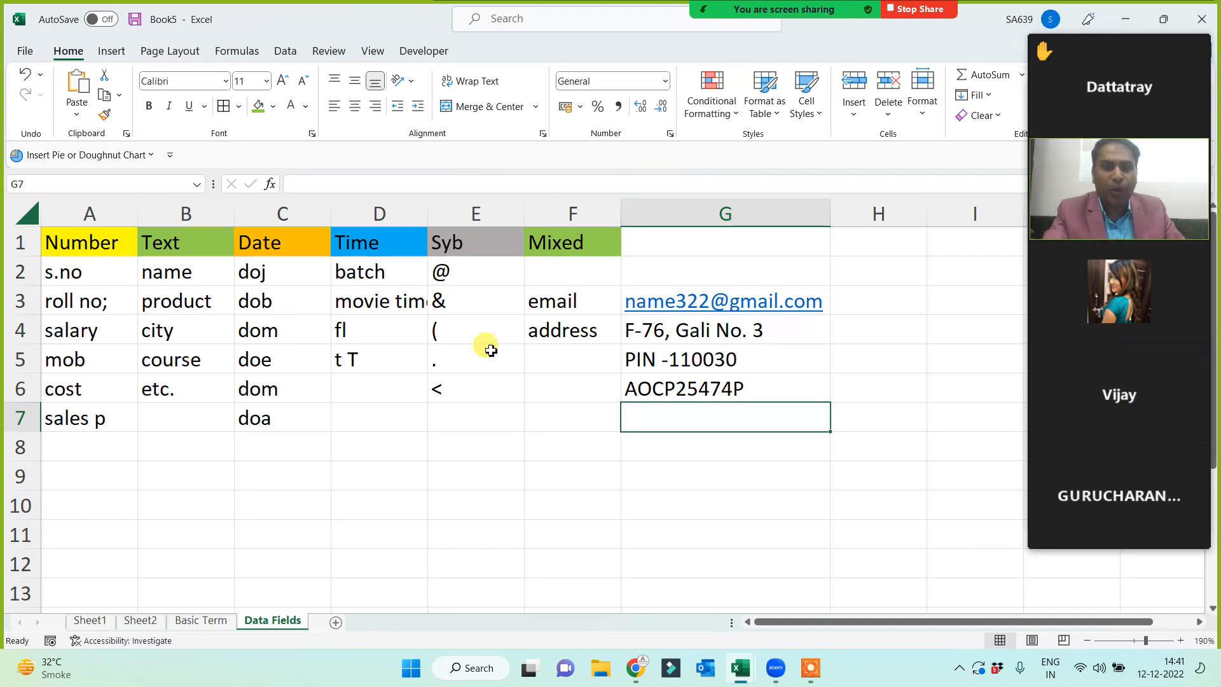
pyautogui.moveTo(1085, 272)
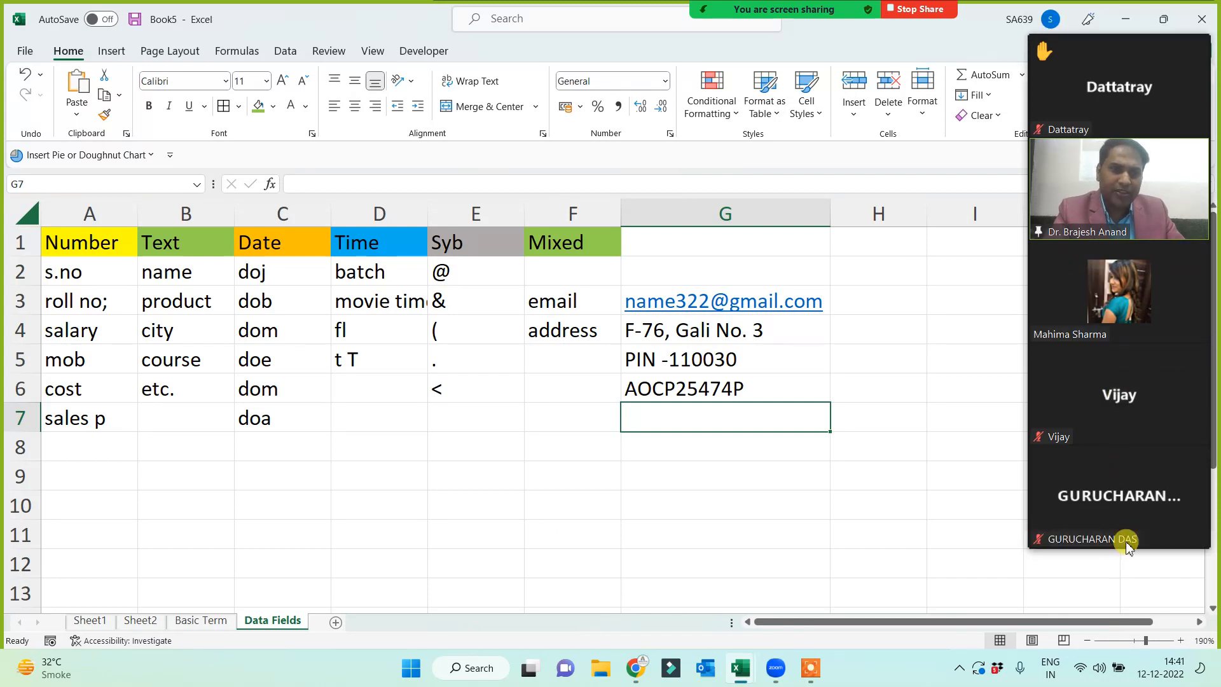
pyautogui.click(1121, 539)
pyautogui.click(1120, 539)
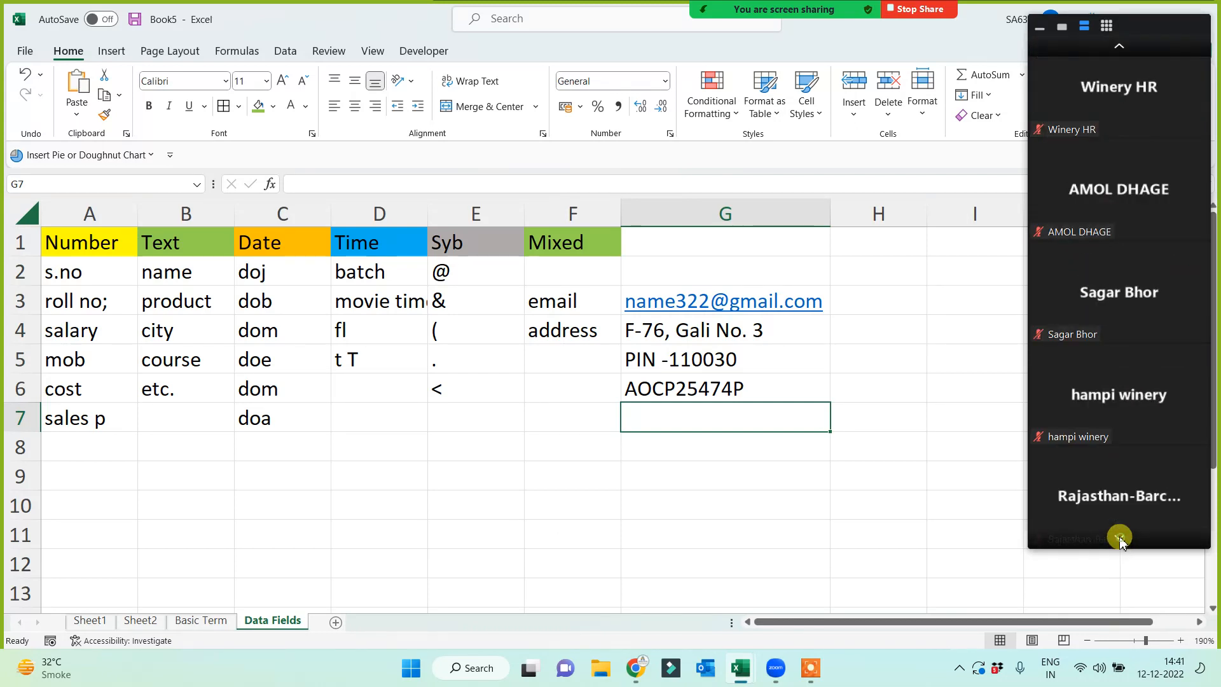
pyautogui.click(1118, 45)
pyautogui.click(1118, 45)
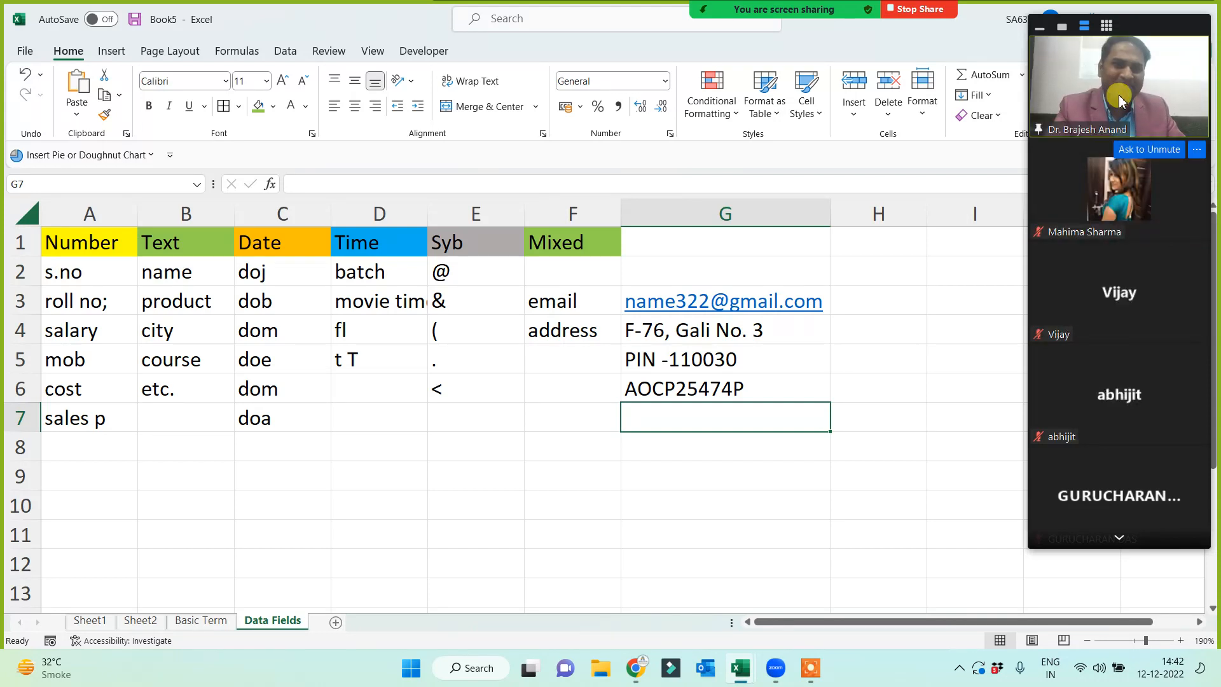
pyautogui.click(1119, 539)
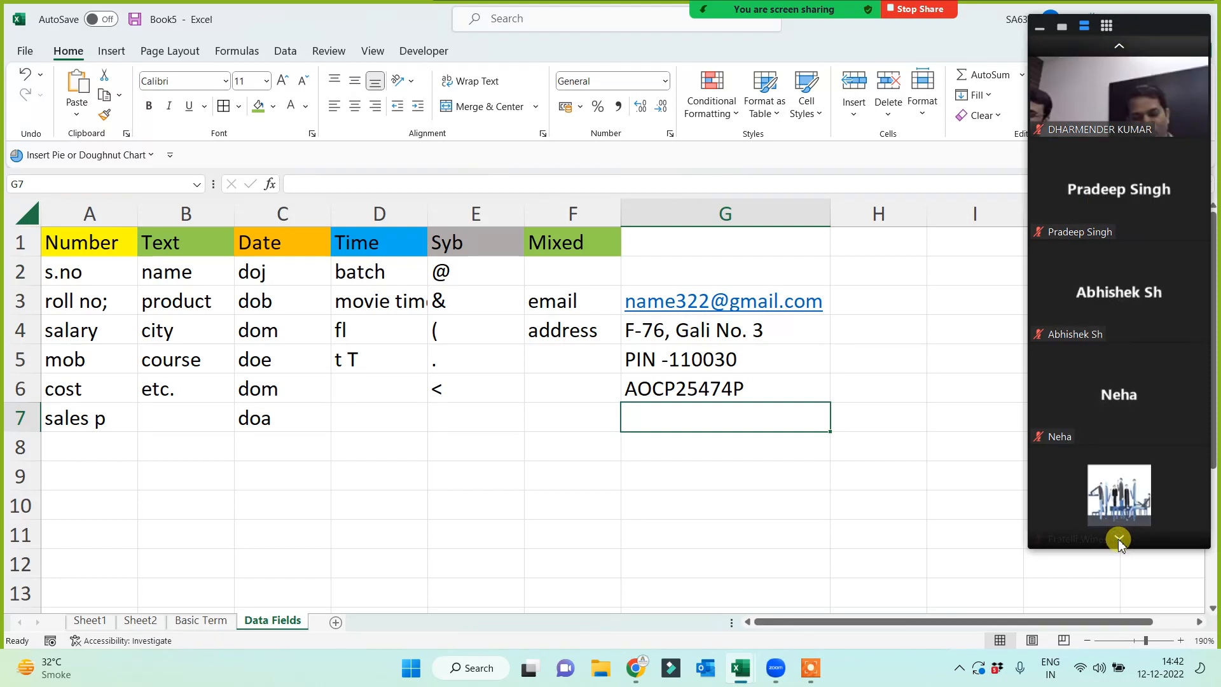
pyautogui.click(1119, 539)
pyautogui.click(1120, 46)
pyautogui.click(1120, 46)
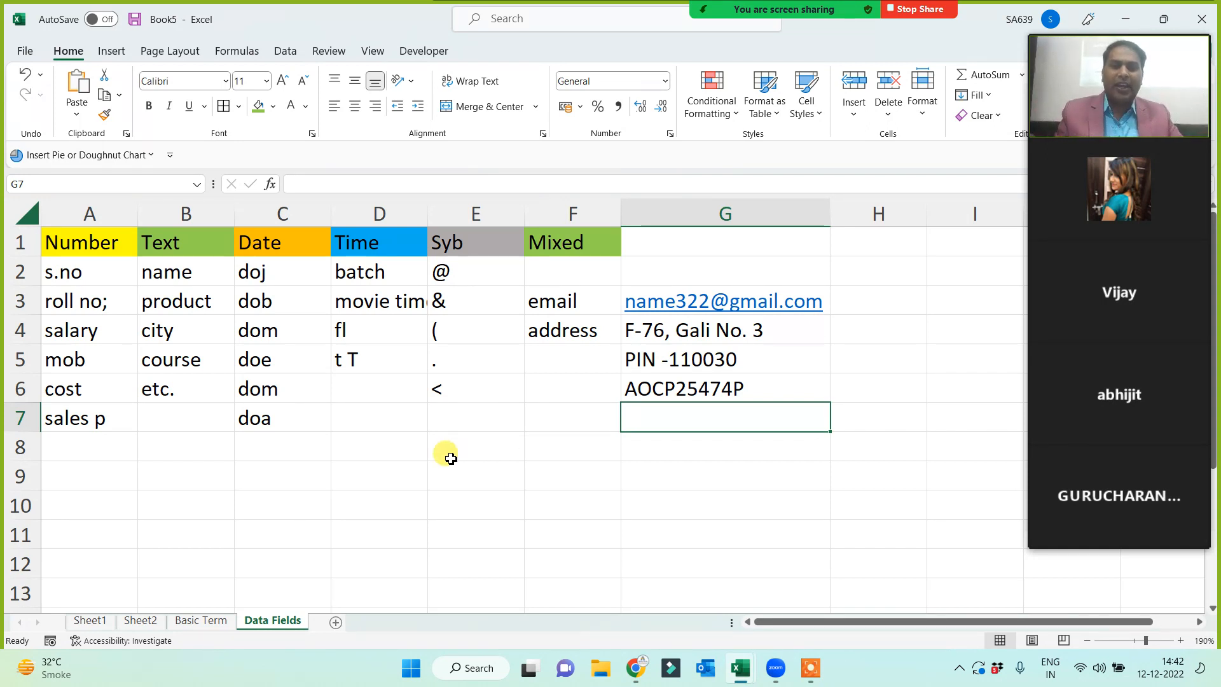
pyautogui.click(336, 523)
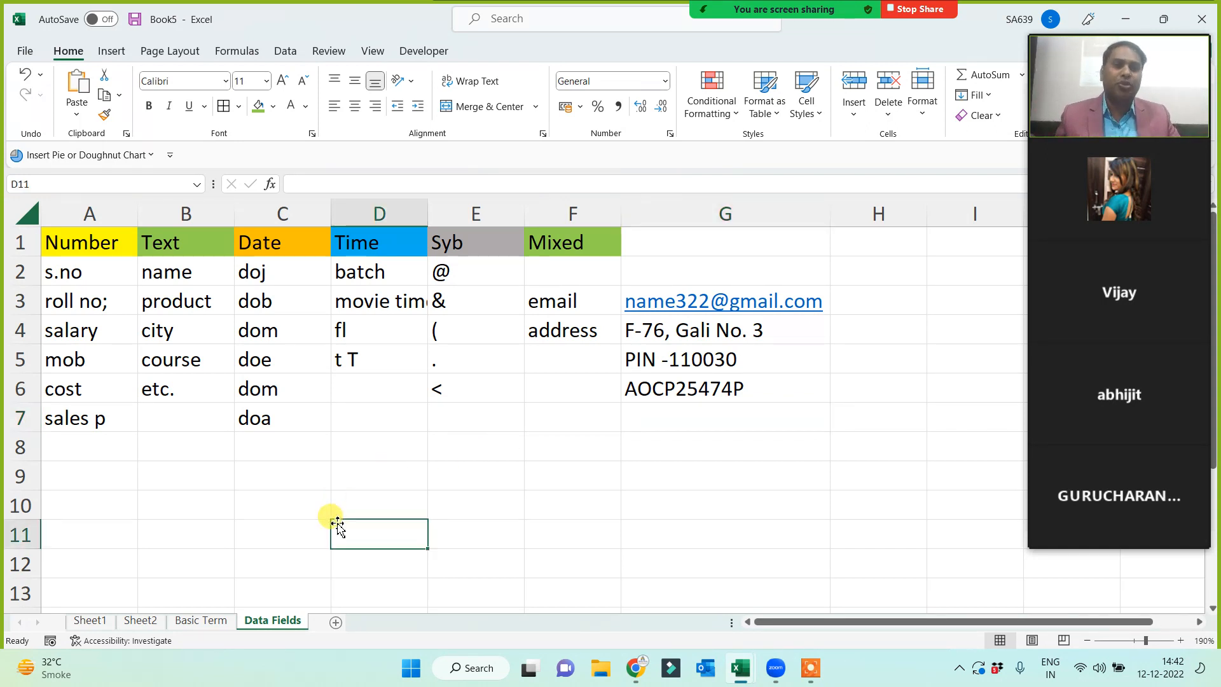
pyautogui.click(220, 527)
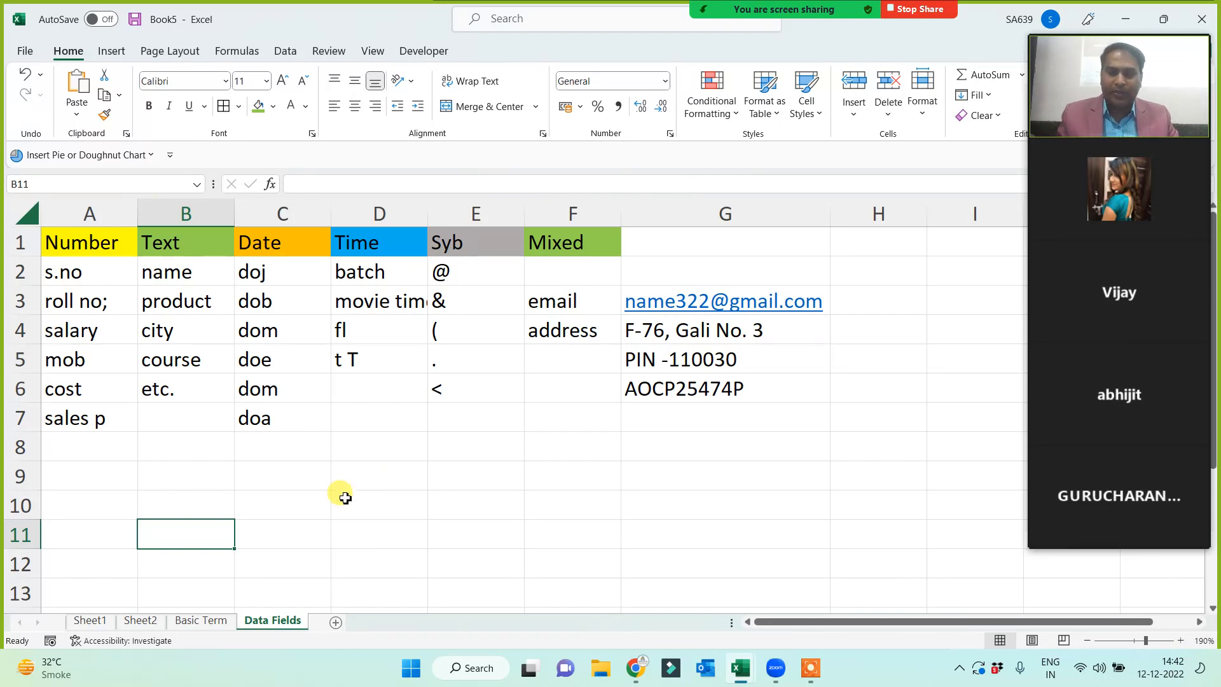
pyautogui.click(204, 621)
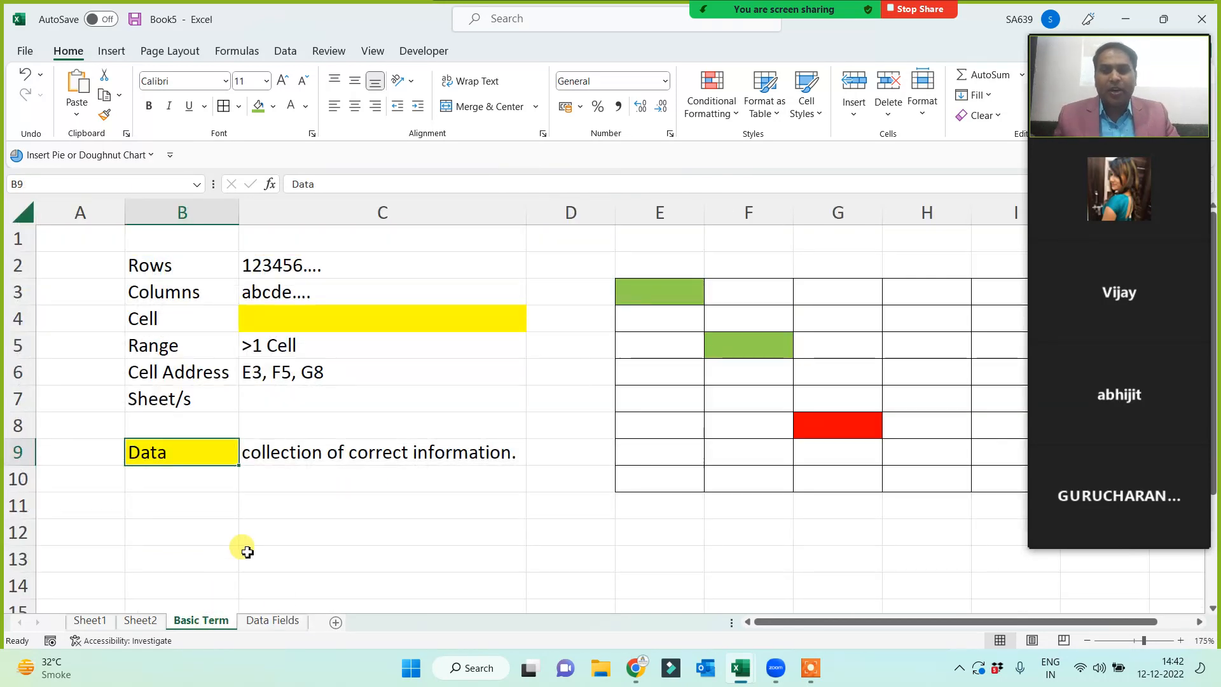
pyautogui.click(283, 622)
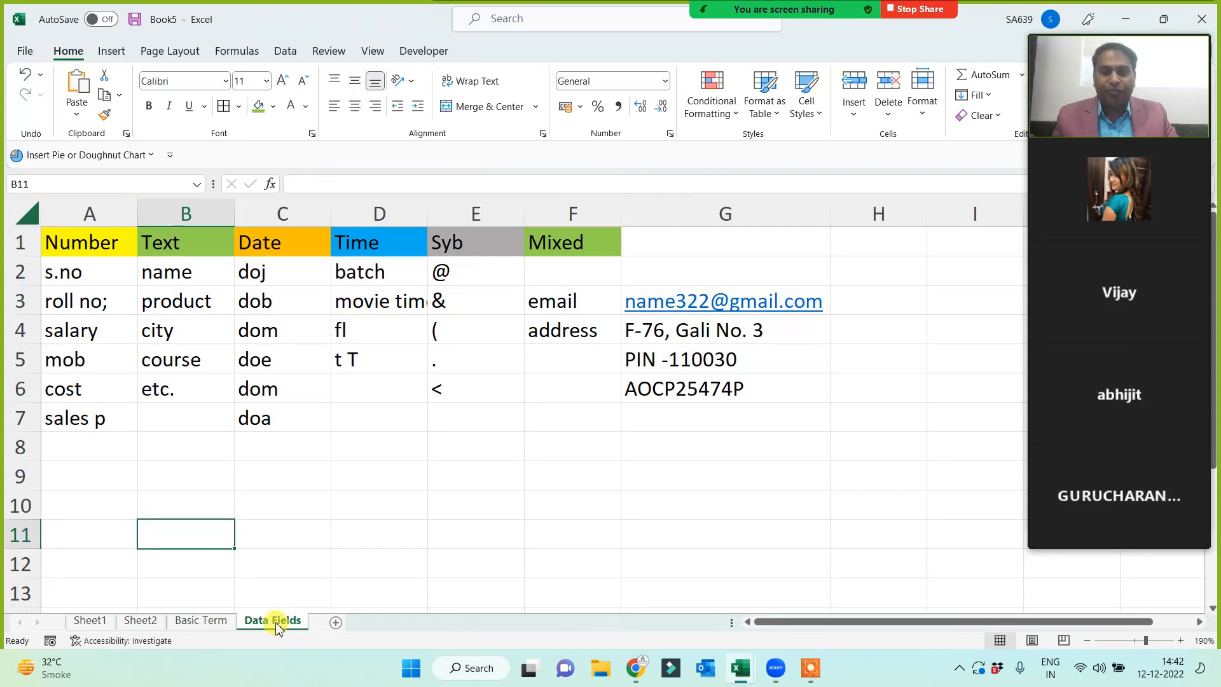
# - Add a new sheet after Data Fields and name it 'Inbuild Custom list'
pyautogui.click(335, 623)
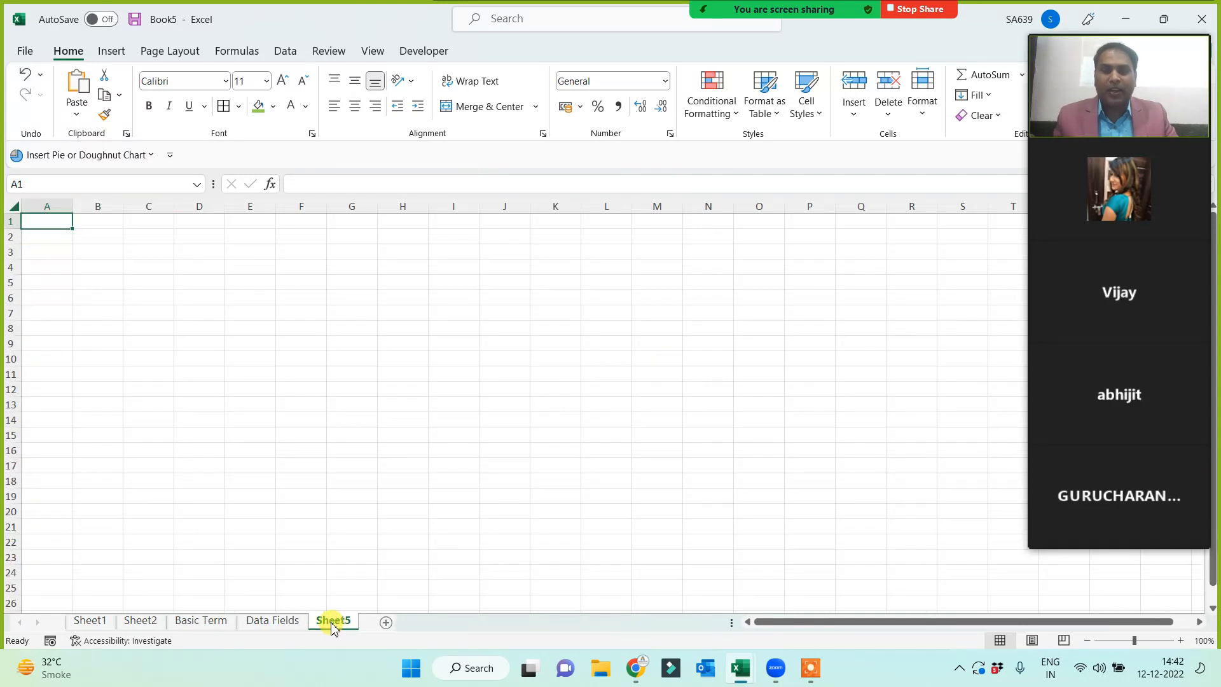
pyautogui.doubleClick(331, 627)
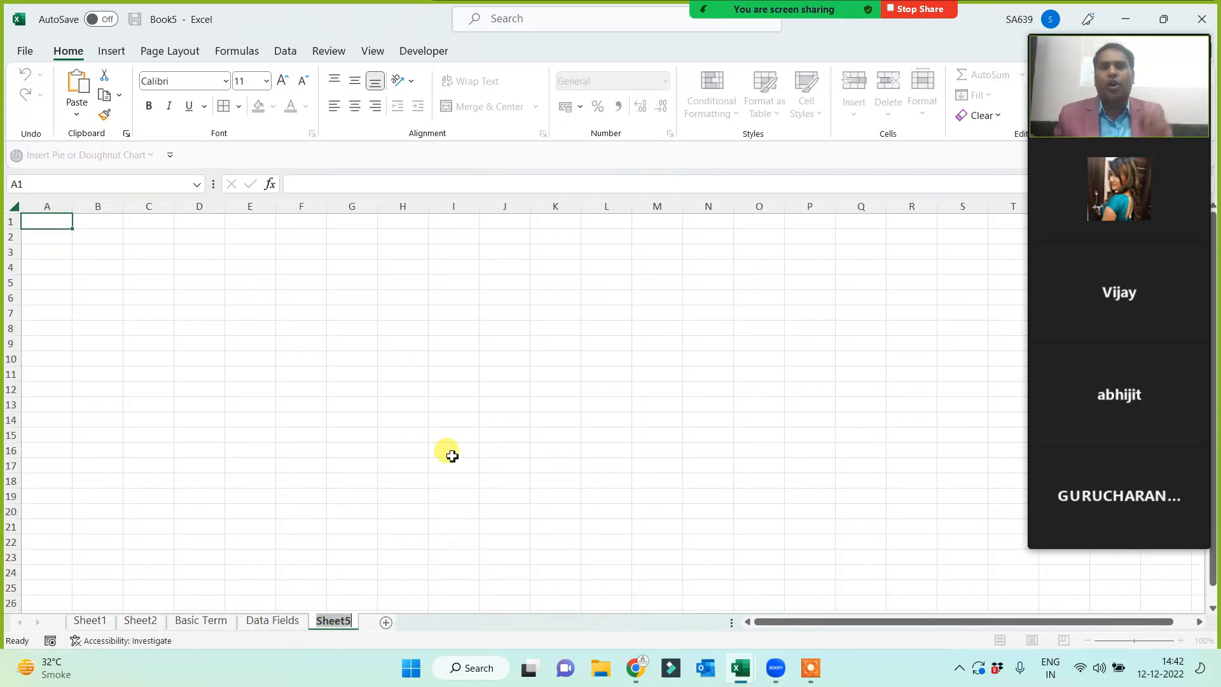
pyautogui.write('Ib')
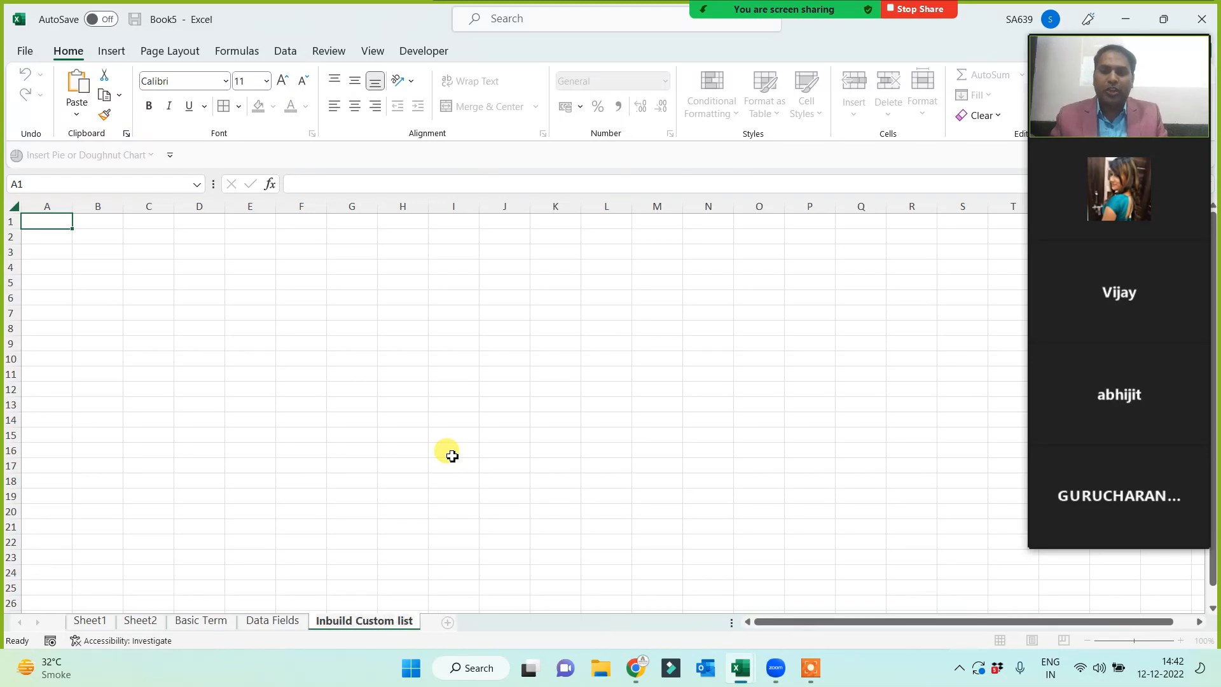
pyautogui.click(353, 373)
pyautogui.scroll(2, 406, 366)
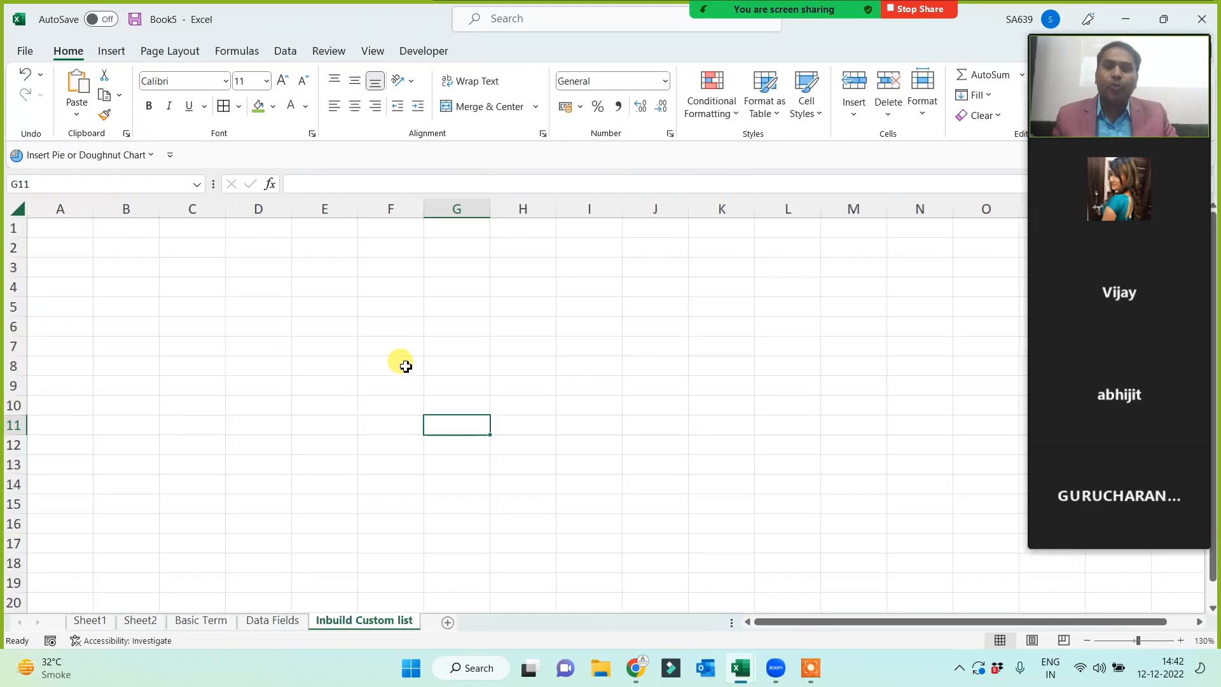
pyautogui.scroll(3, 362, 373)
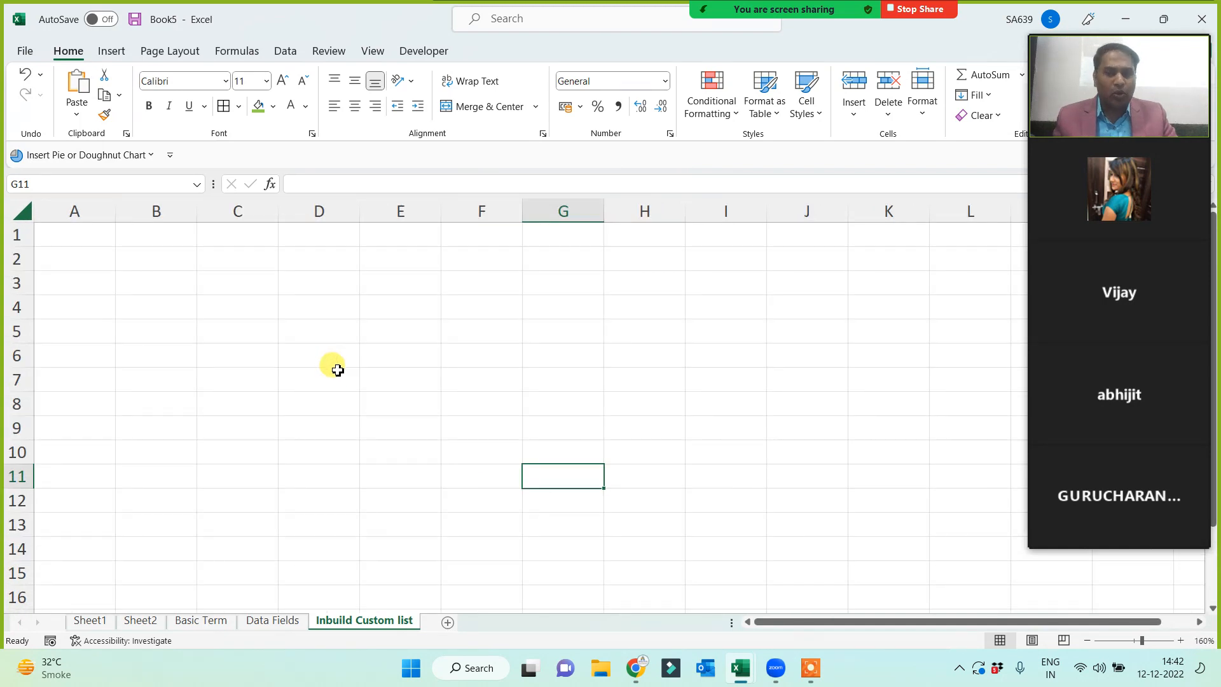
pyautogui.click(695, 237)
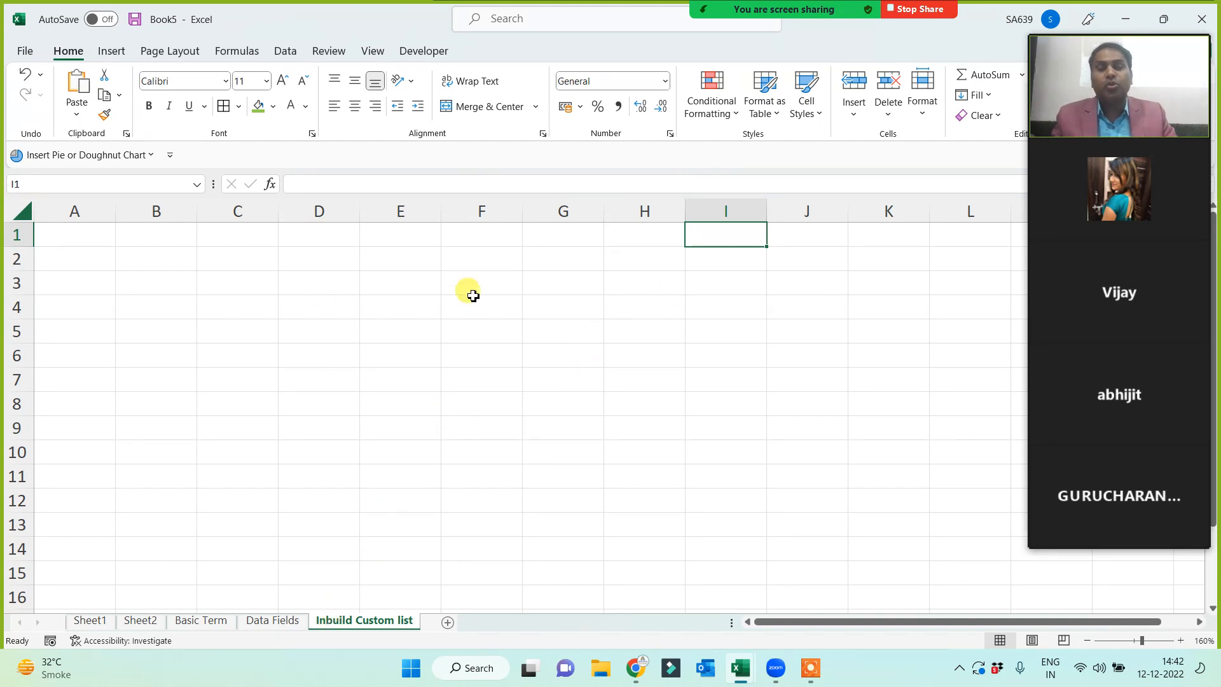
pyautogui.click(149, 241)
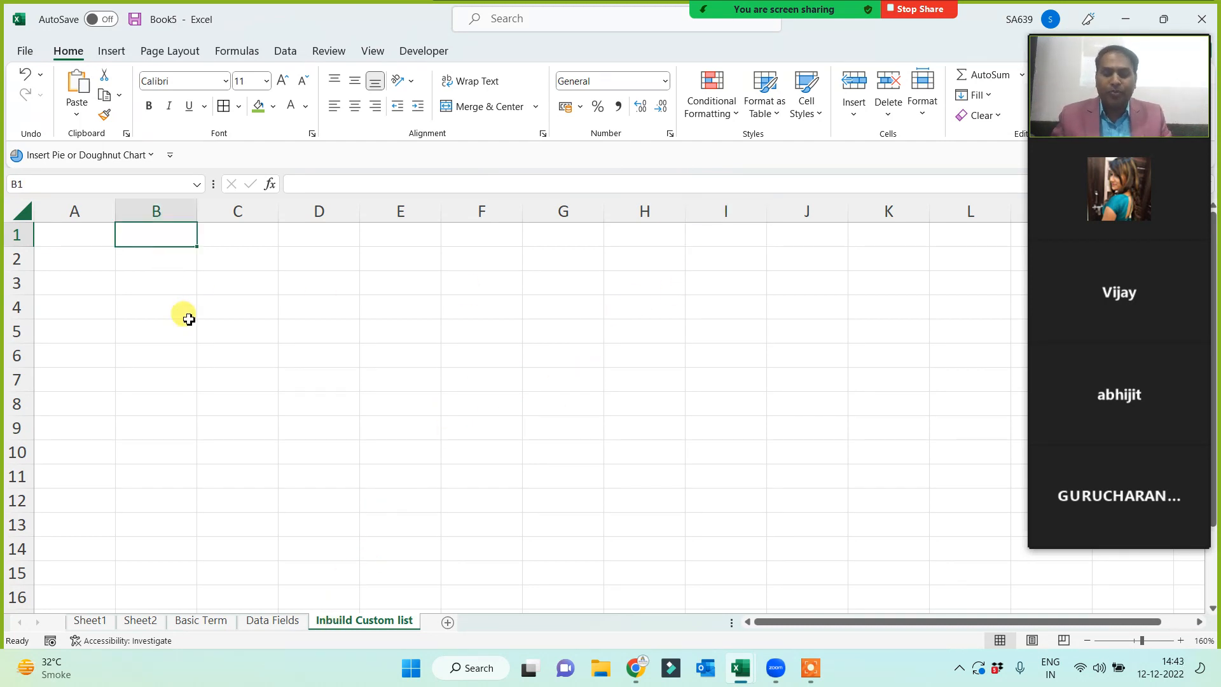
# - Type Sunday in B1, Monday in B2 and January in D1
pyautogui.write('Sunday')
pyautogui.click(185, 312)
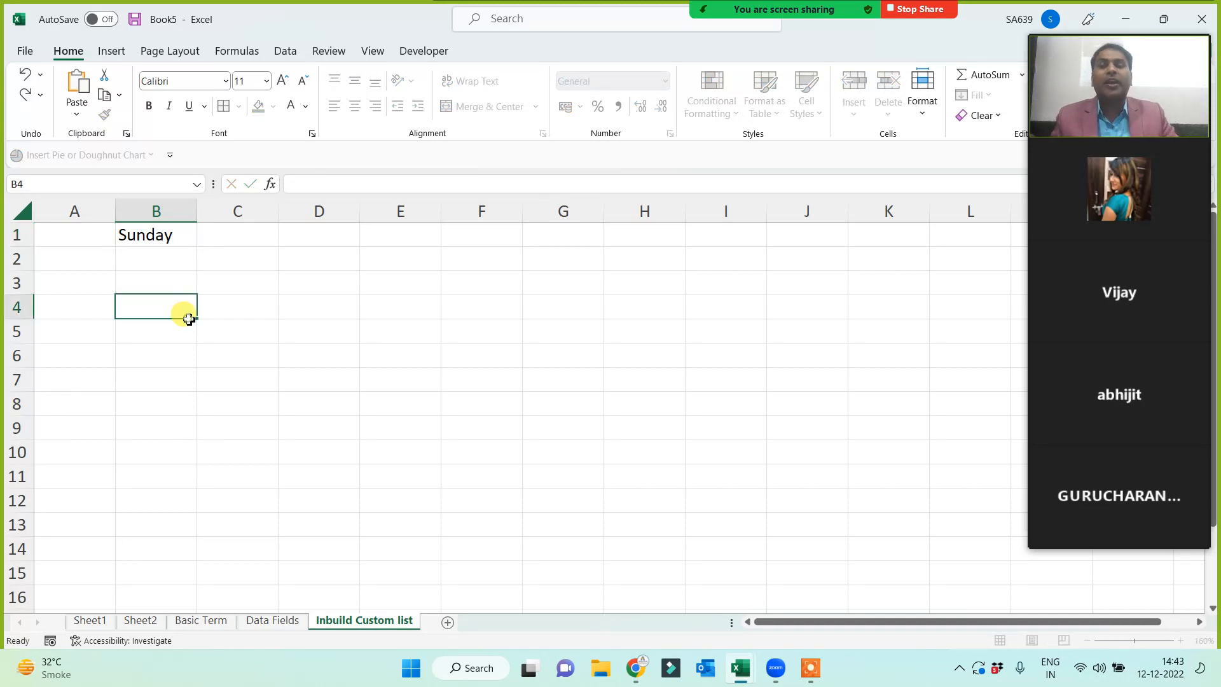
pyautogui.click(156, 254)
pyautogui.write('Mon')
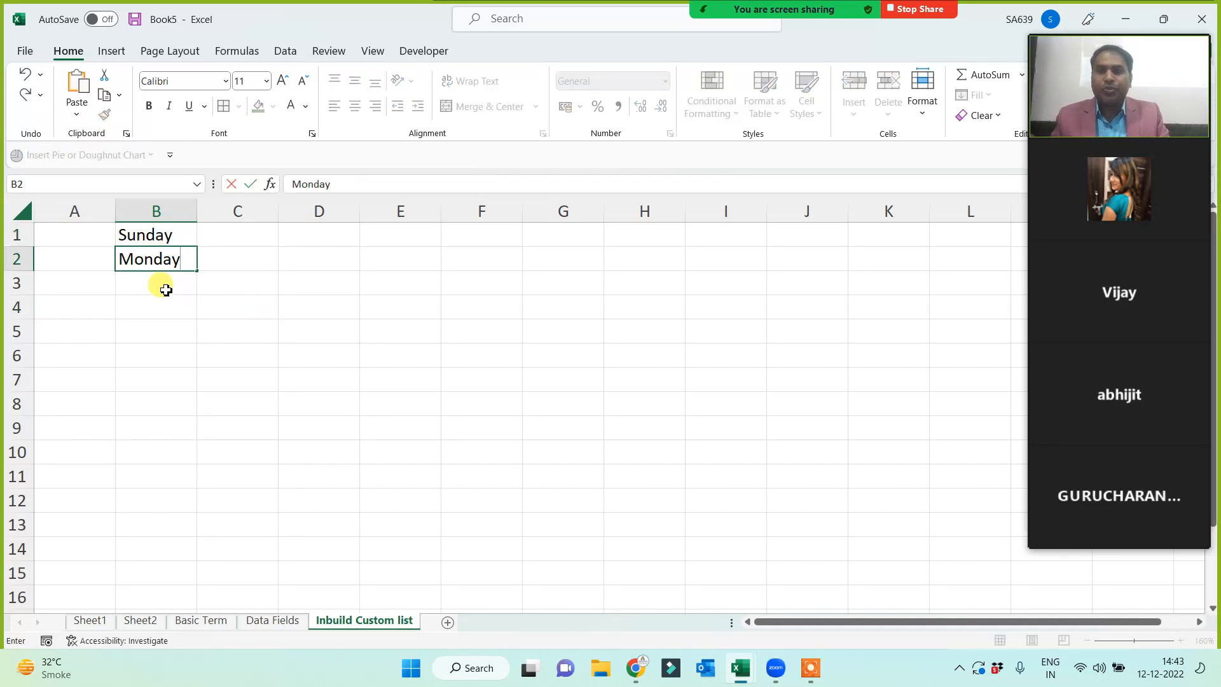
pyautogui.write('day')
pyautogui.press('Return')
pyautogui.click(334, 235)
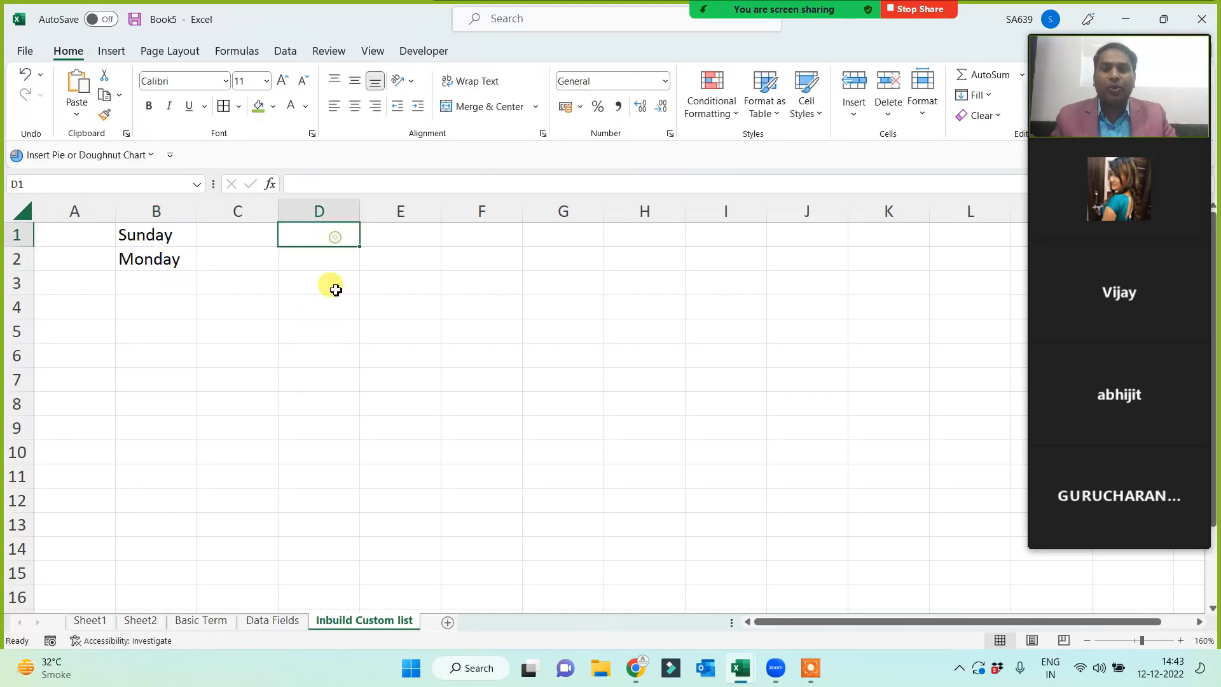
pyautogui.write('January')
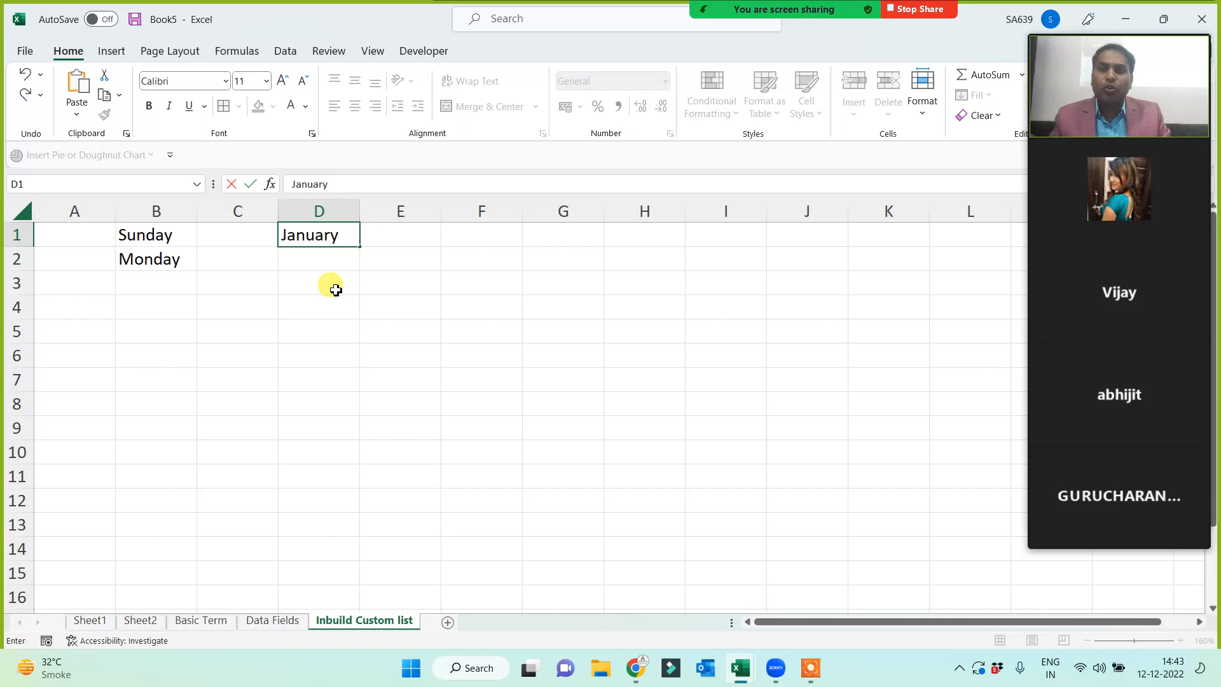
pyautogui.click(335, 290)
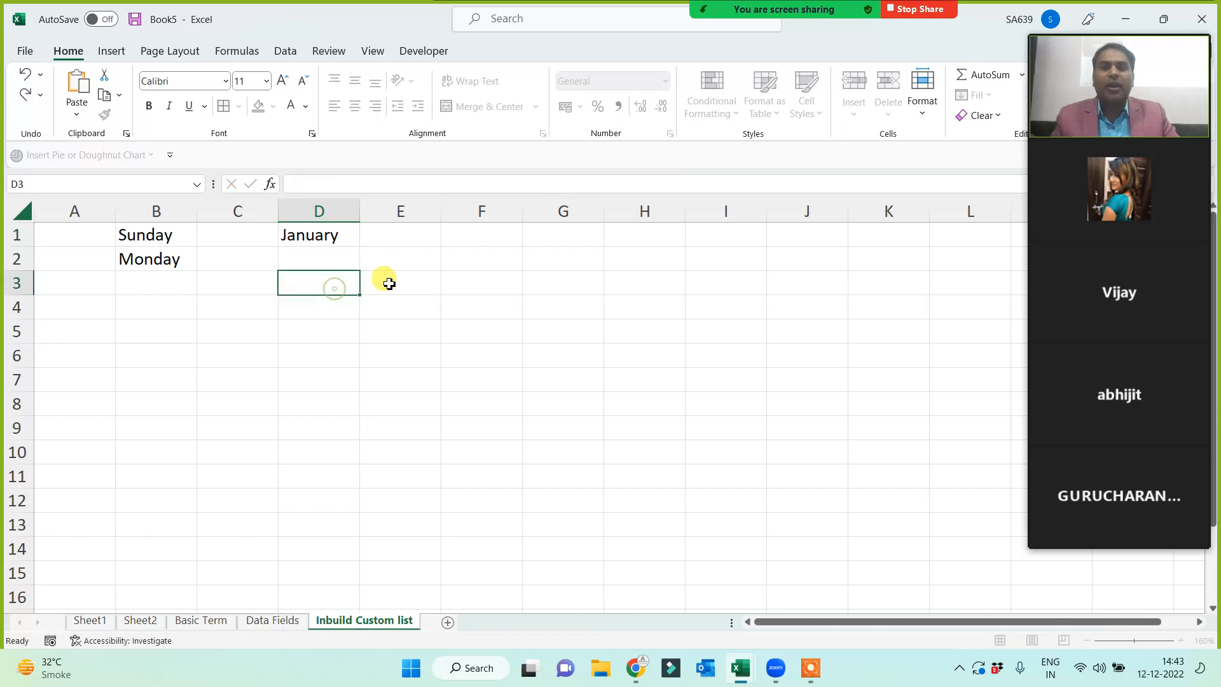
# - Auto-fill Sunday through Saturday down column B, autofitting it and deleting the extra rows 8–9
pyautogui.click(158, 262)
pyautogui.press('Delete')
pyautogui.click(283, 362)
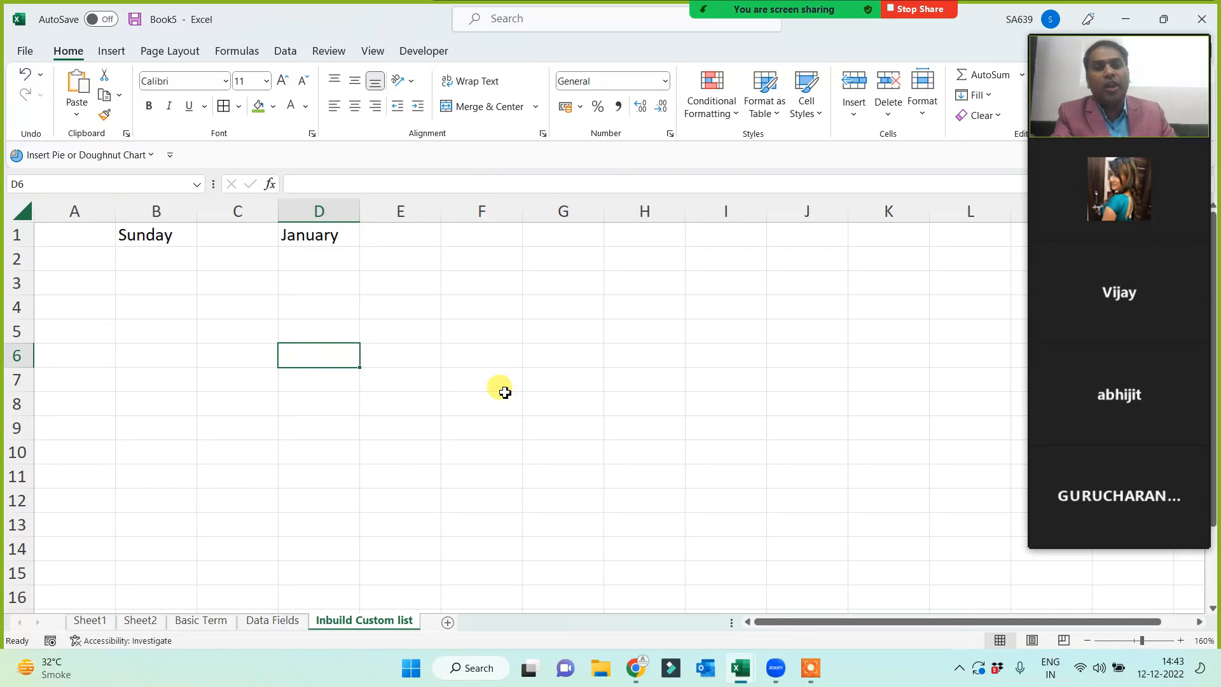
pyautogui.click(163, 237)
pyautogui.moveTo(198, 248); pyautogui.dragTo(181, 431)
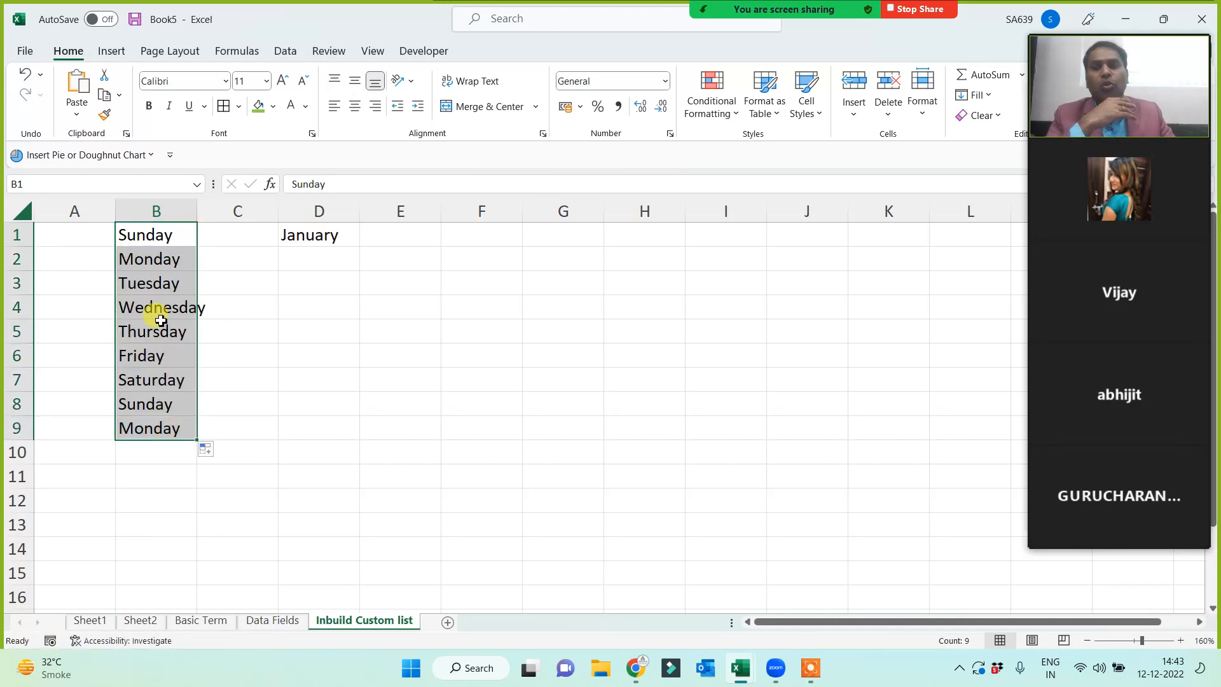
pyautogui.doubleClick(197, 211)
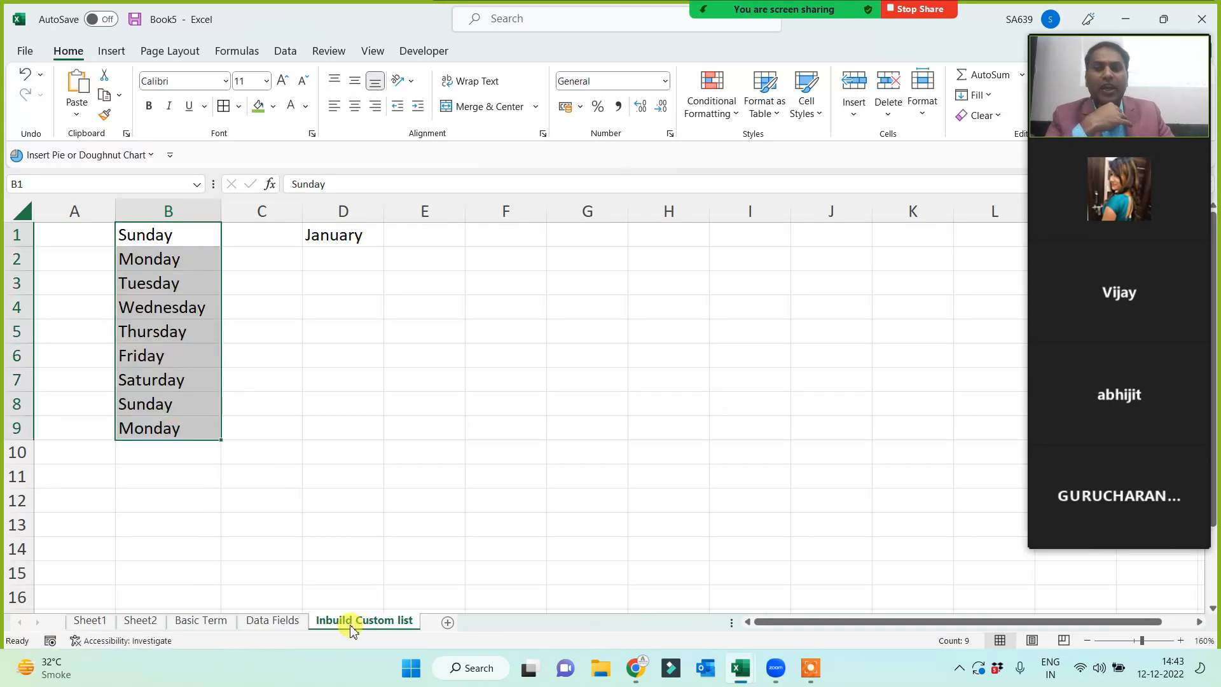
pyautogui.moveTo(148, 406); pyautogui.dragTo(163, 456)
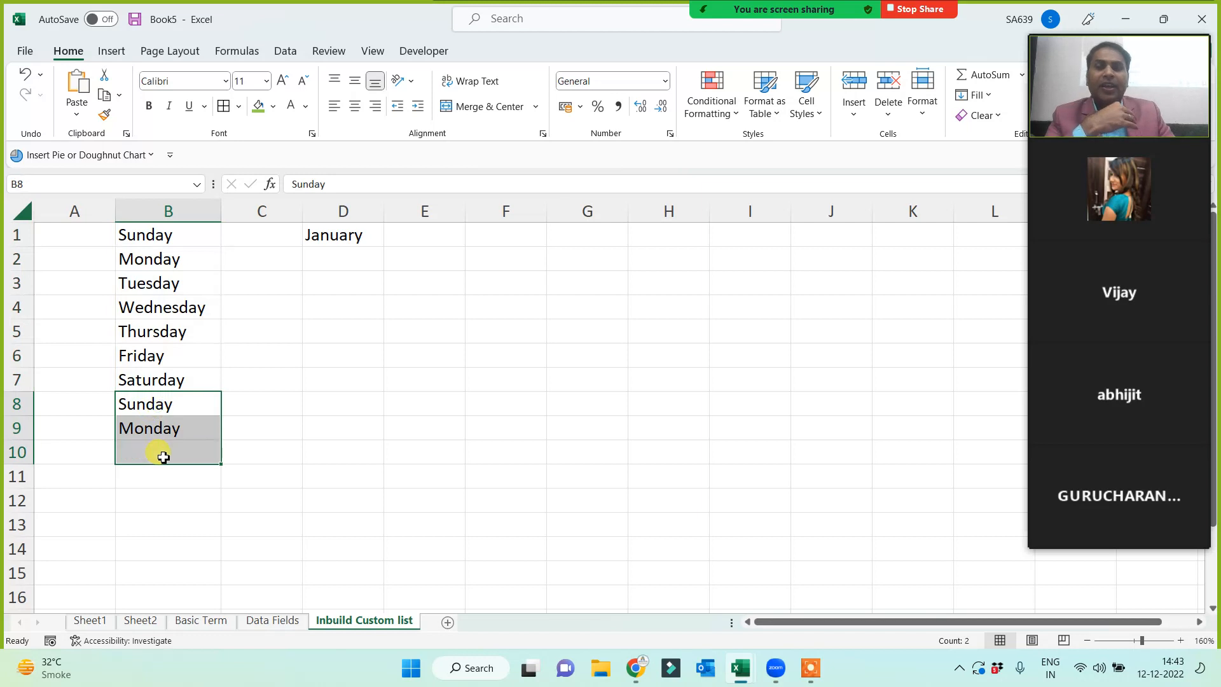
pyautogui.press('Delete')
pyautogui.click(305, 358)
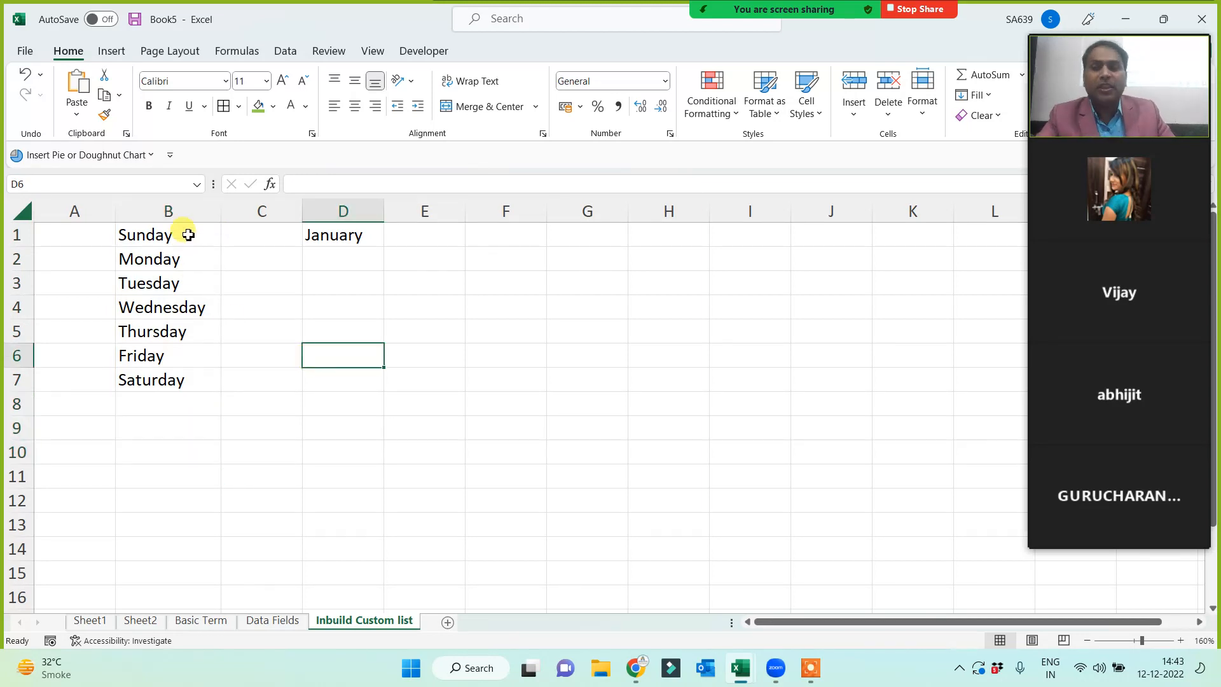
# - Auto-fill column D from January down to December
pyautogui.moveTo(186, 234); pyautogui.dragTo(172, 373)
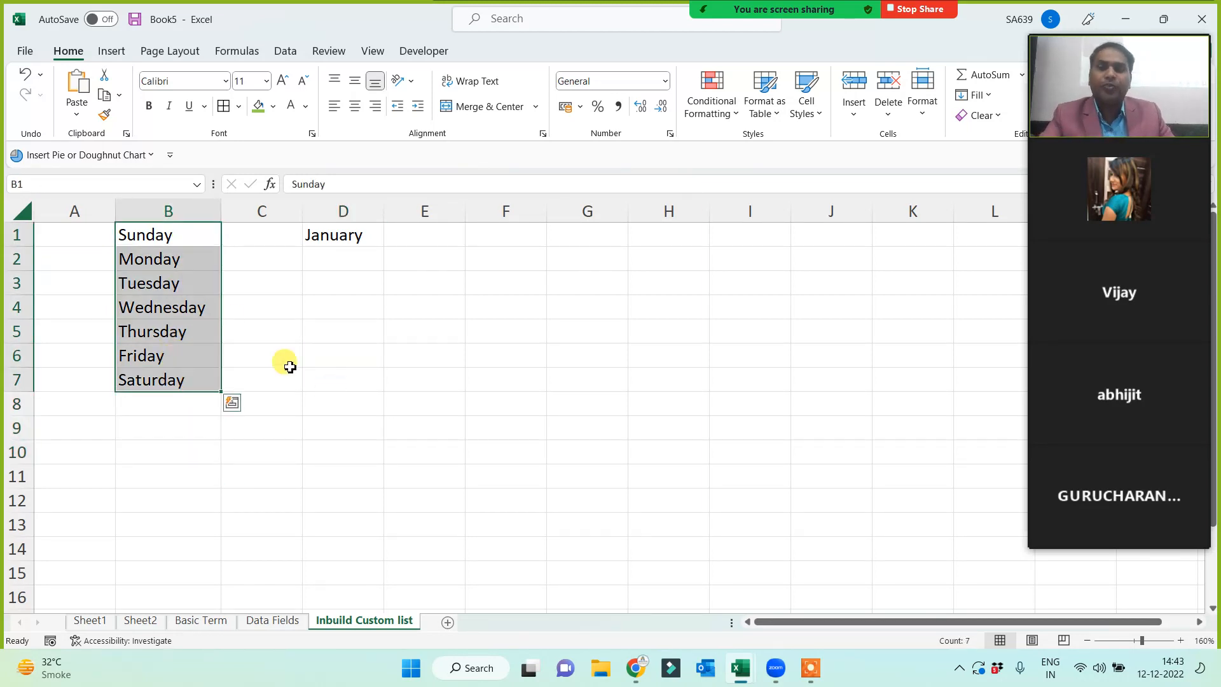
pyautogui.click(185, 241)
pyautogui.click(183, 260)
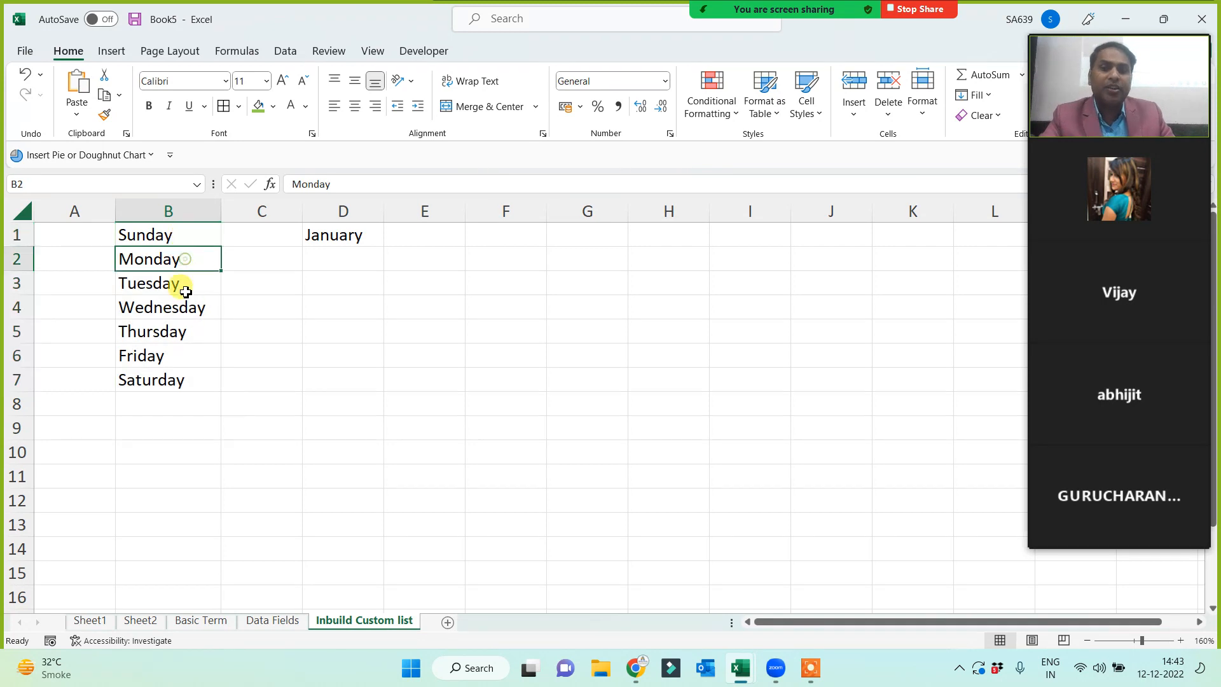
pyautogui.click(178, 312)
pyautogui.click(156, 380)
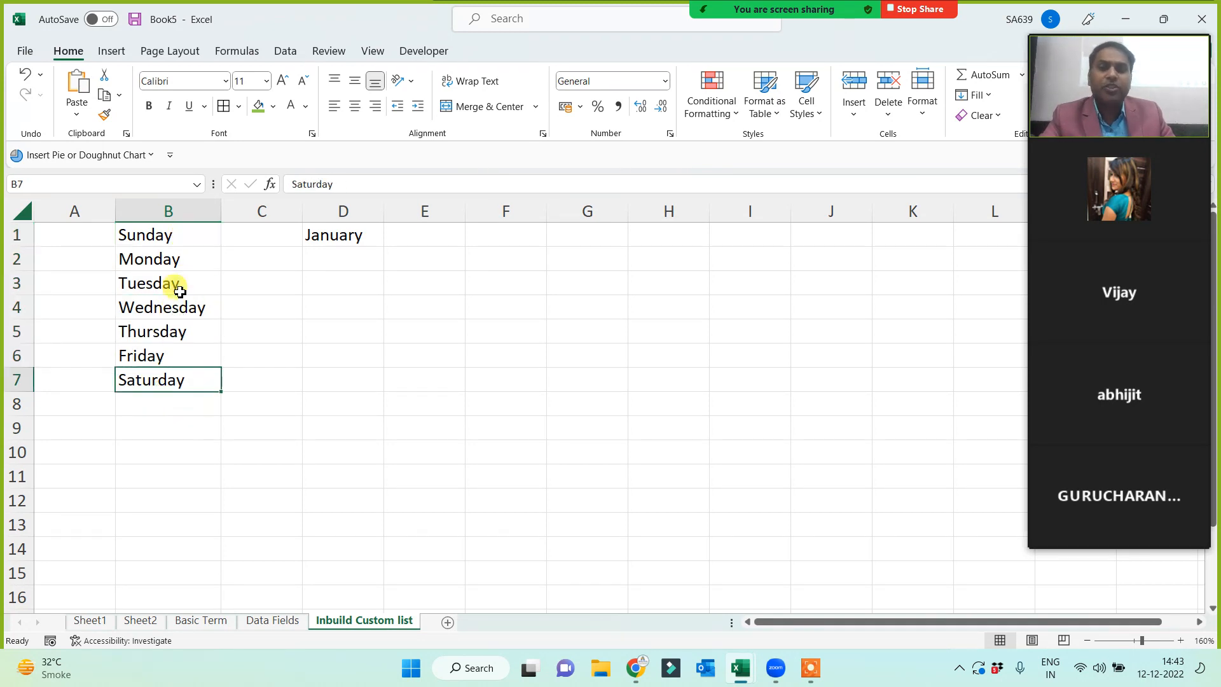
pyautogui.click(175, 235)
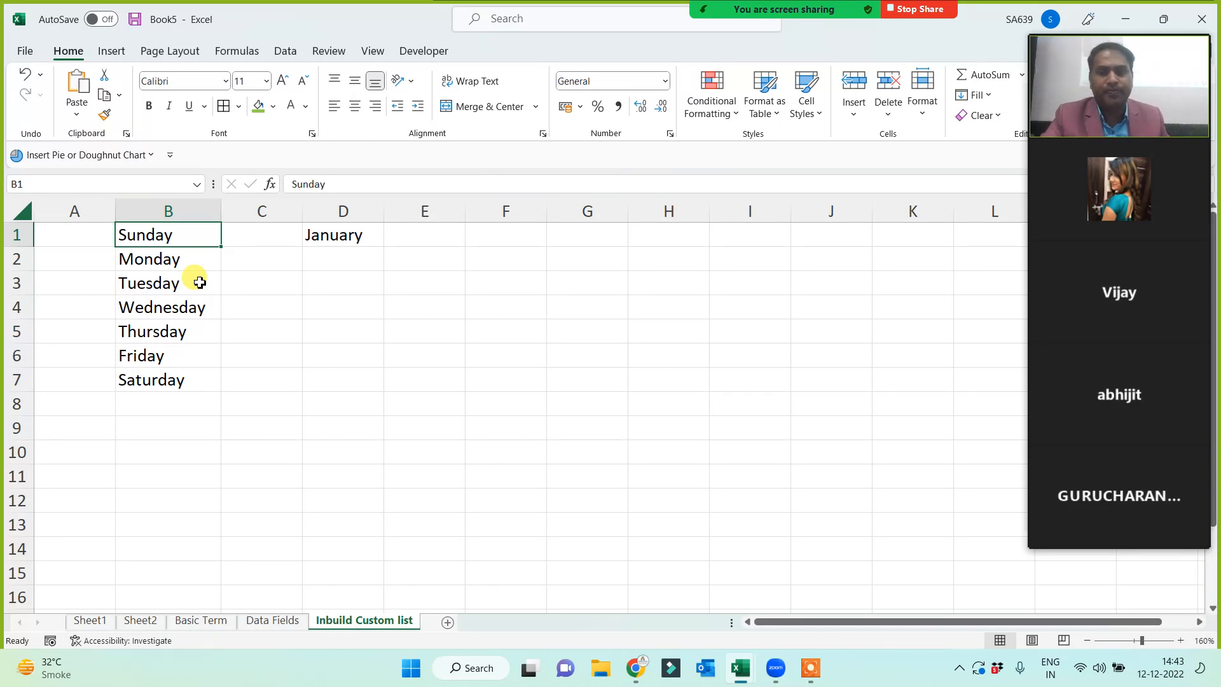
pyautogui.click(356, 236)
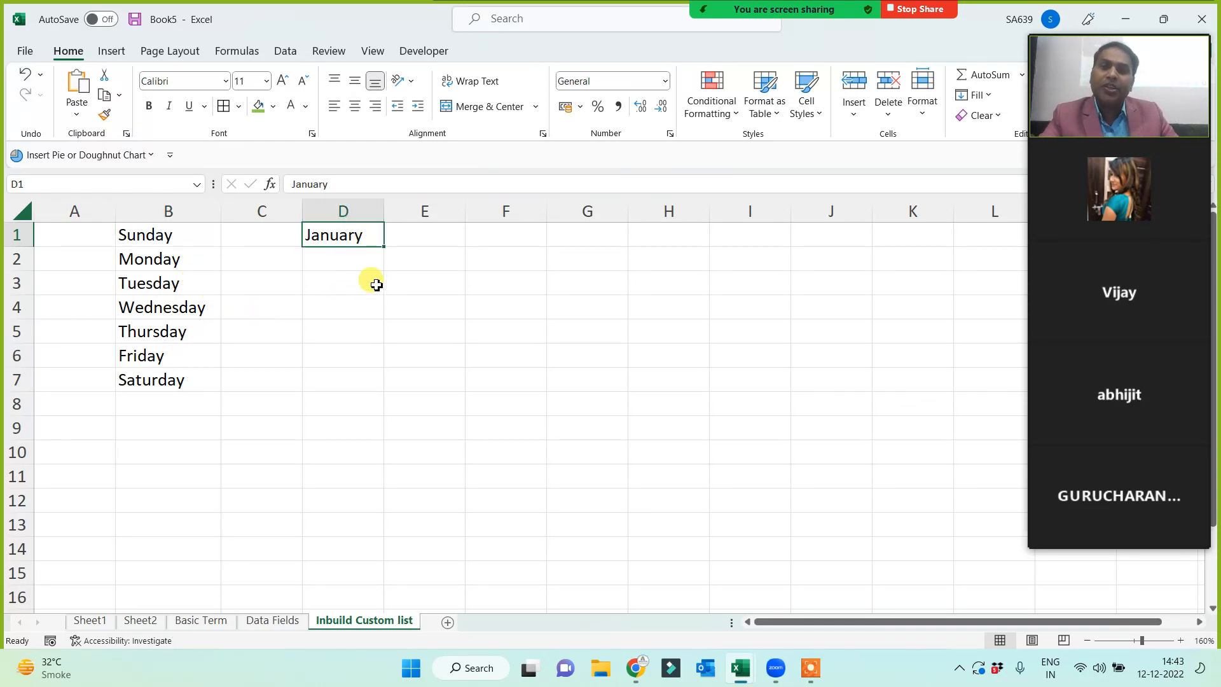
pyautogui.moveTo(384, 247); pyautogui.dragTo(349, 508)
# - Type Mon in C1 and auto-fill Tue through Sun down to C7
pyautogui.click(353, 245)
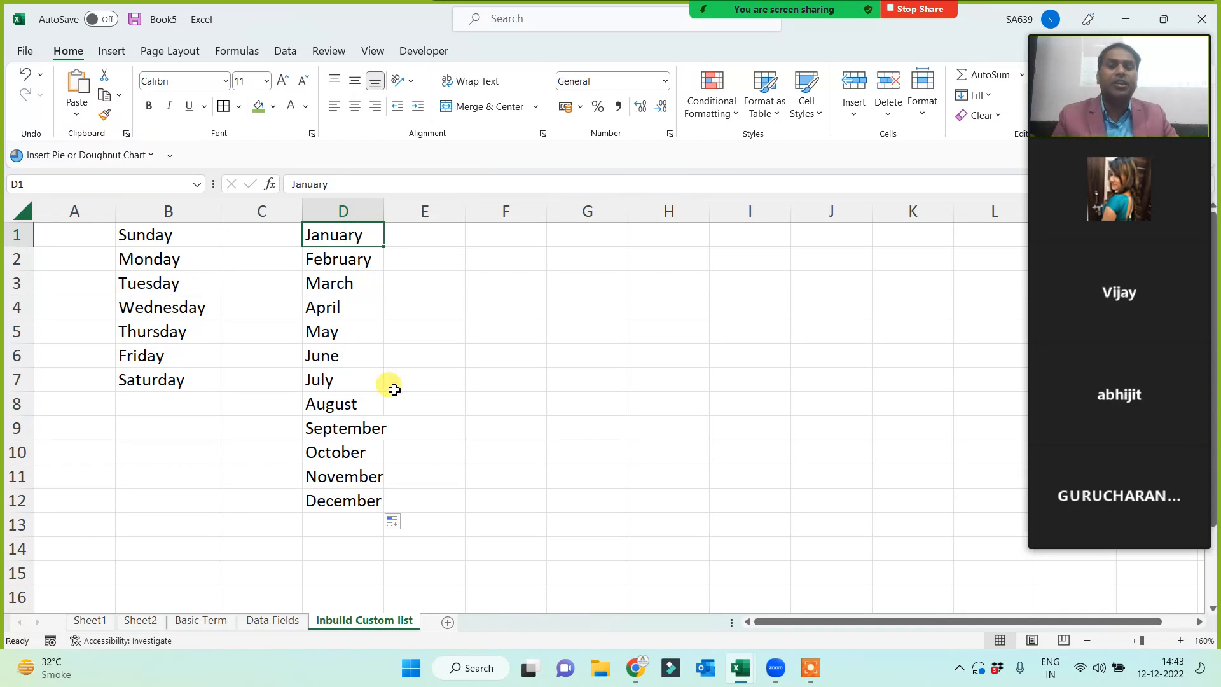
pyautogui.click(235, 240)
pyautogui.write('Mon')
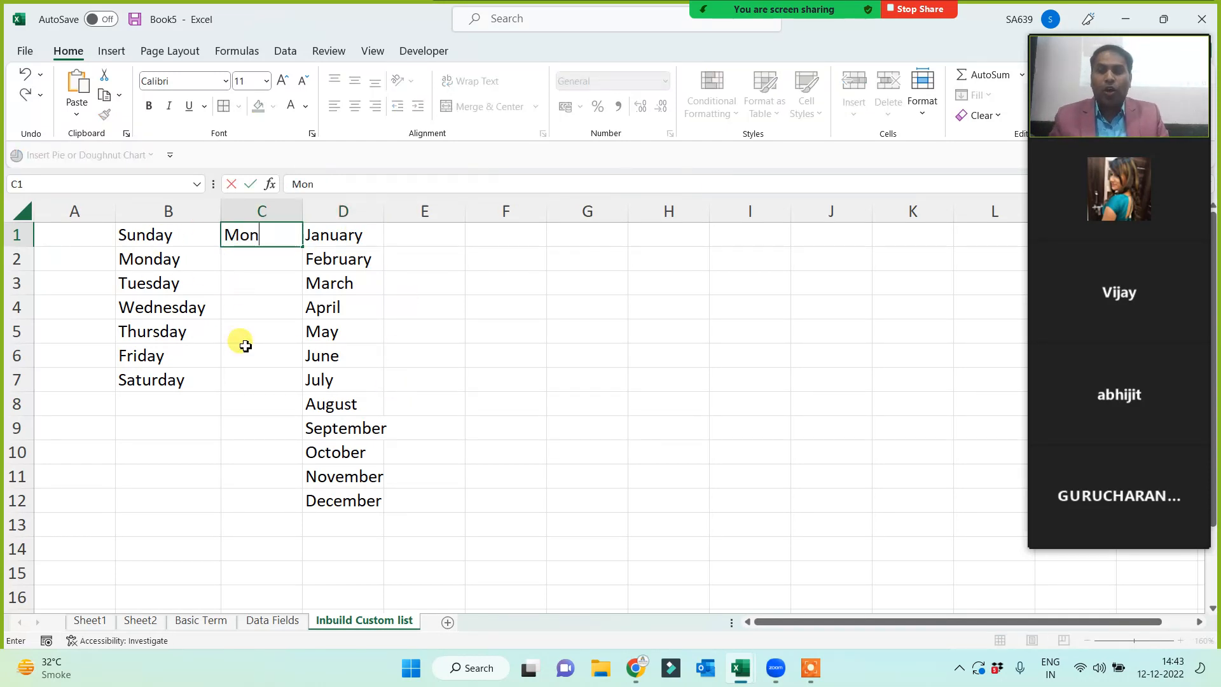
pyautogui.press('Return')
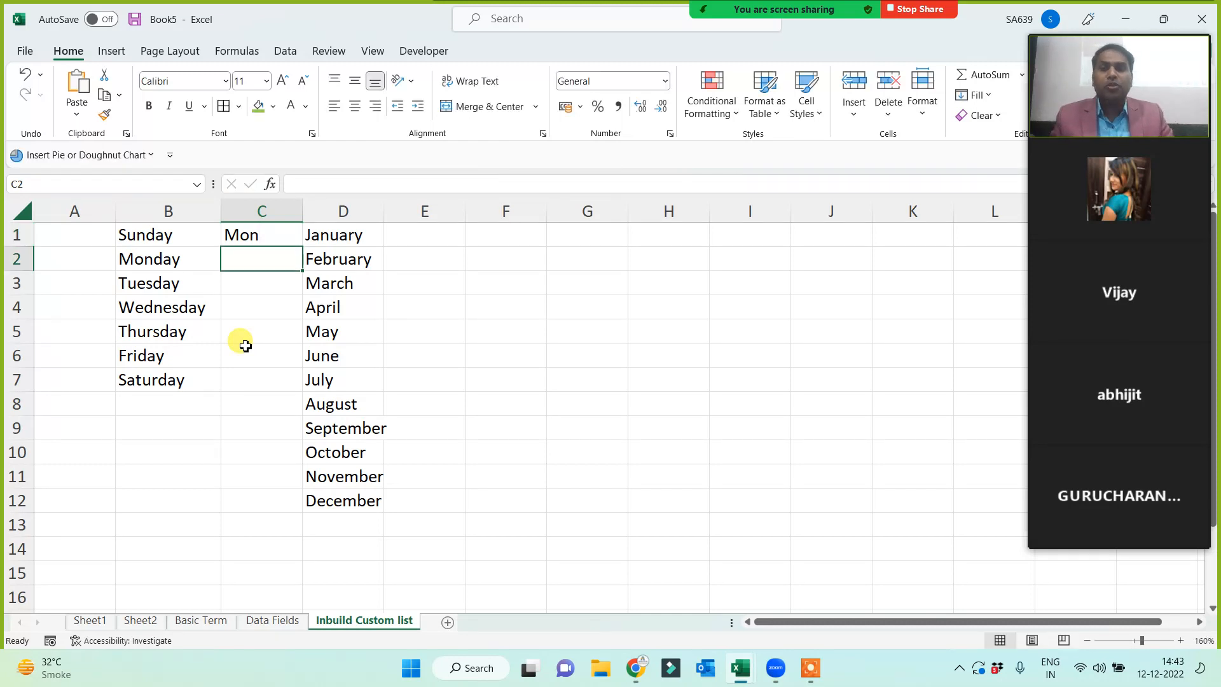
pyautogui.click(241, 234)
pyautogui.moveTo(303, 253); pyautogui.dragTo(260, 382)
pyautogui.click(160, 525)
# - Type Dec in E1 and auto-fill Jan through Nov down to E12
pyautogui.click(436, 229)
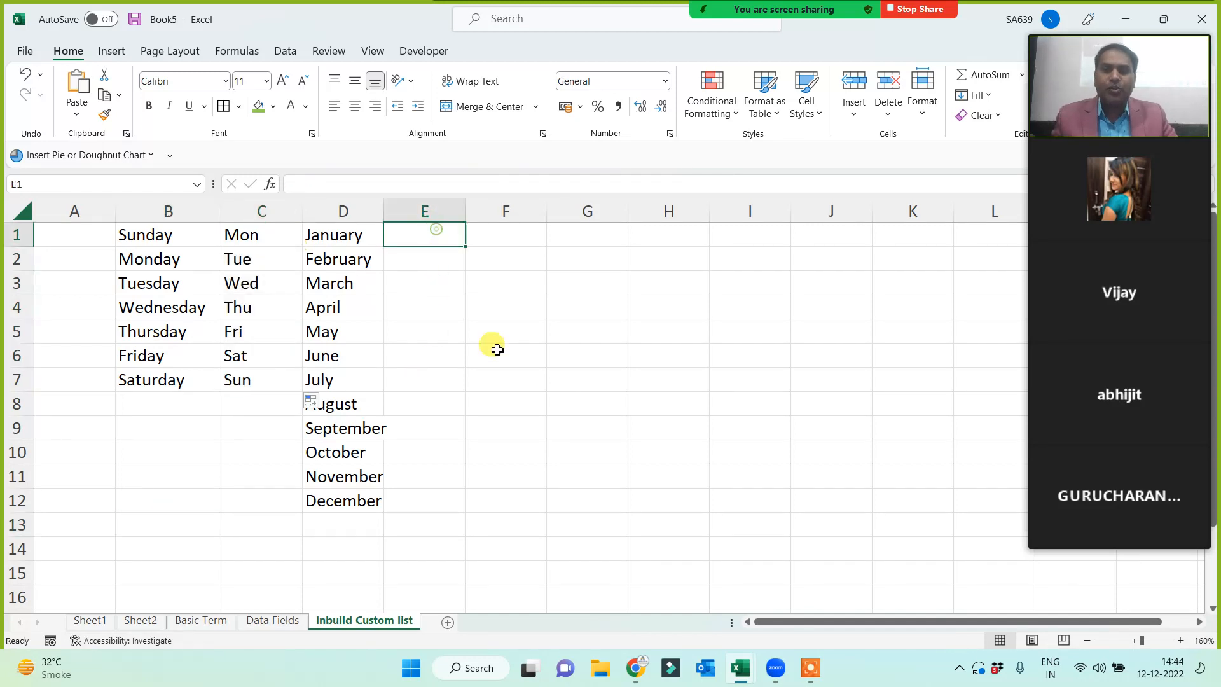
pyautogui.write('Dec')
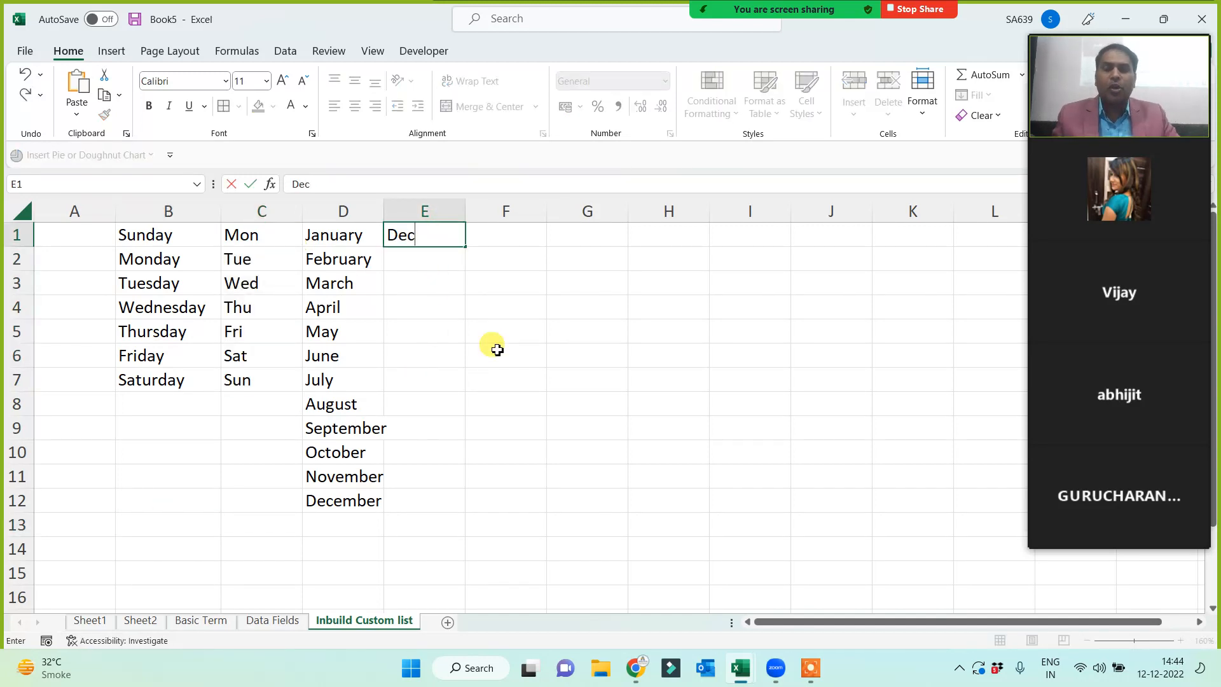
pyautogui.click(497, 349)
pyautogui.click(428, 237)
pyautogui.moveTo(465, 247); pyautogui.dragTo(420, 477)
pyautogui.click(593, 405)
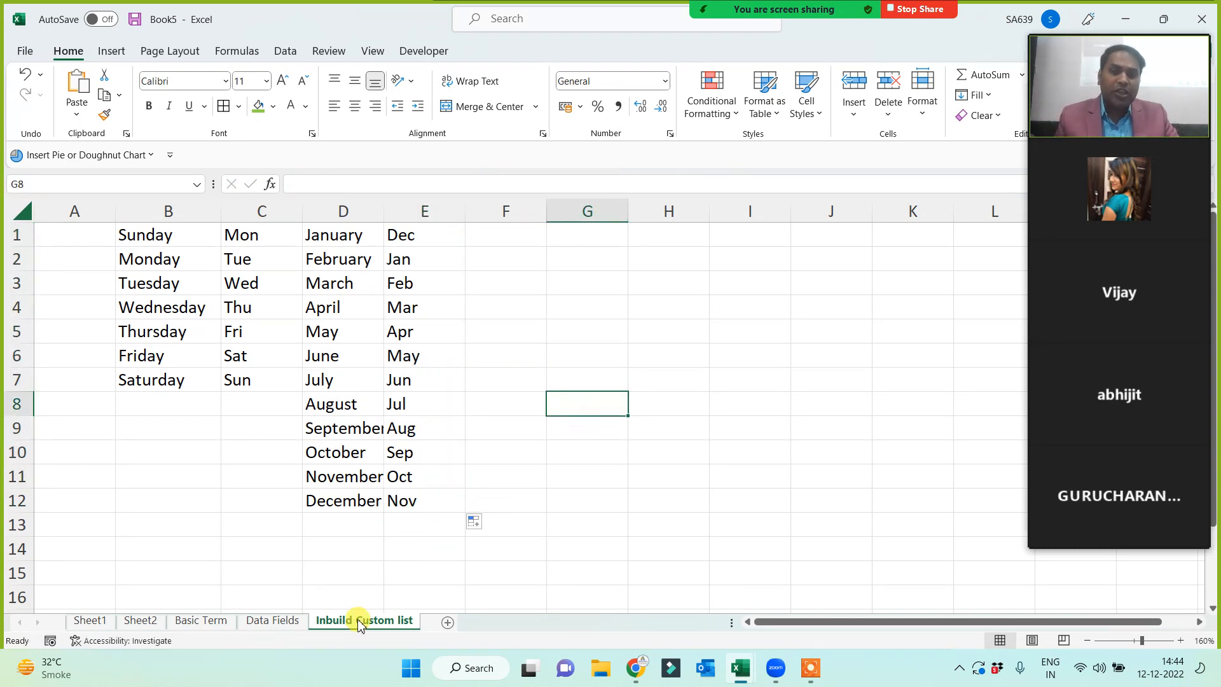
pyautogui.click(74, 212)
# - Delete the empty column A so the day and month lists shift into columns A–D
pyautogui.hotkey('ctrl', '-')
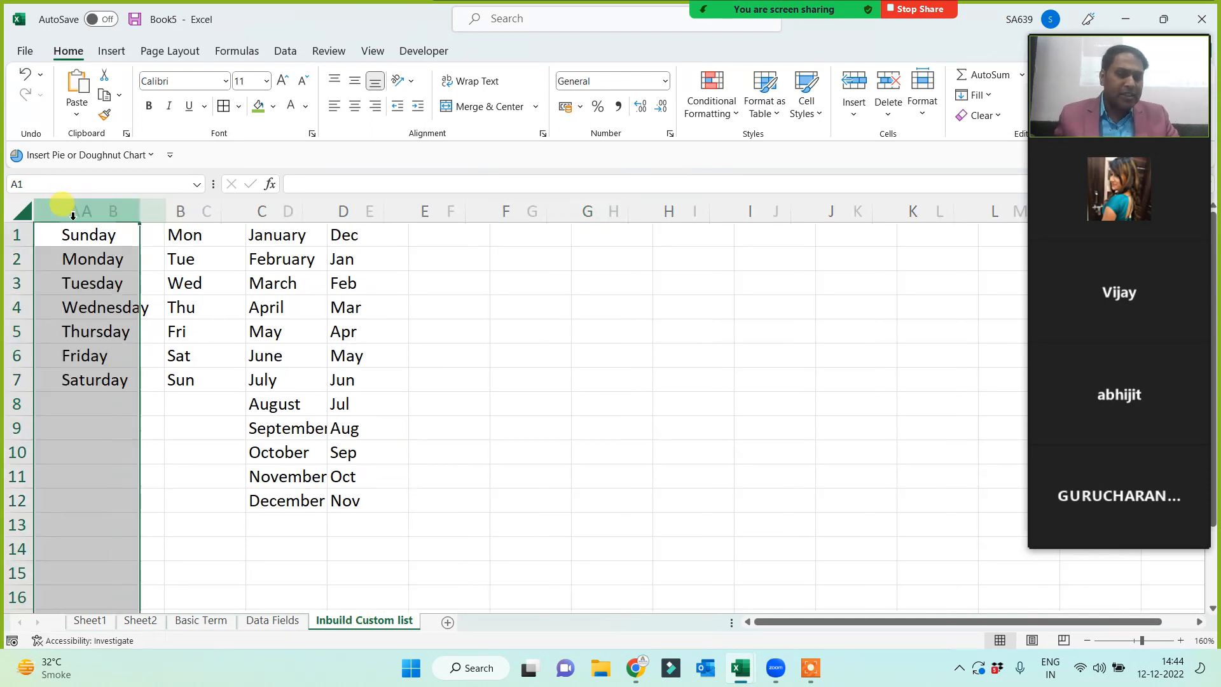
pyautogui.click(496, 327)
pyautogui.click(455, 277)
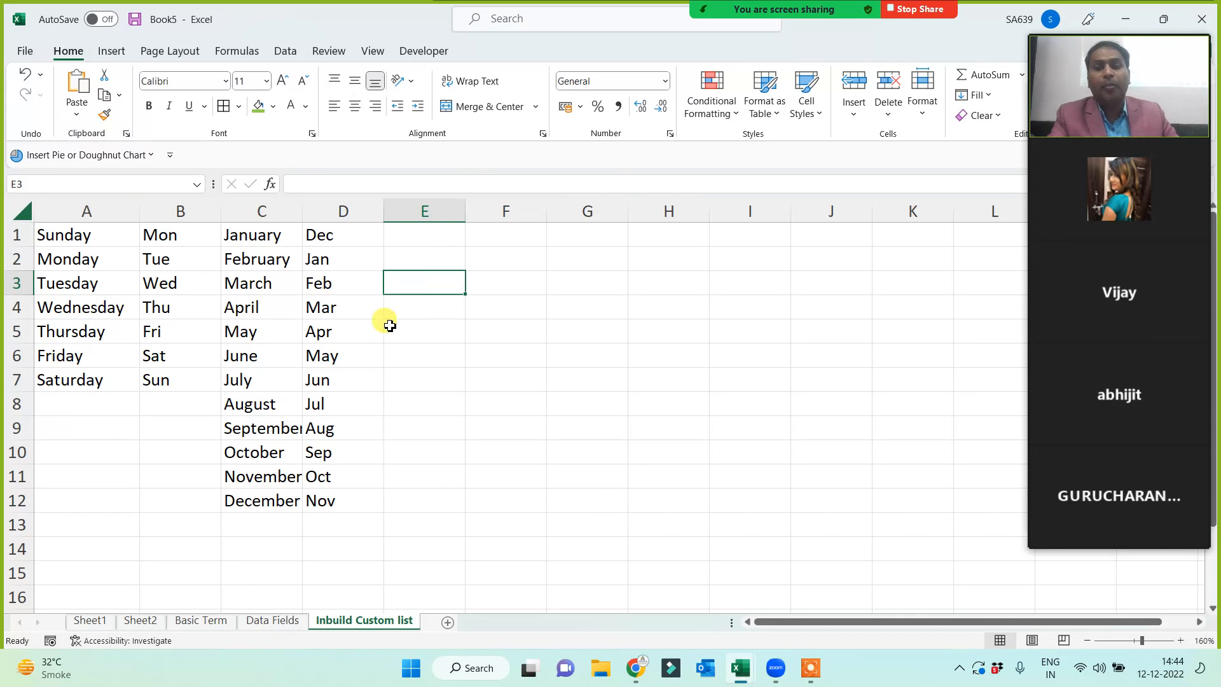
pyautogui.moveTo(70, 235); pyautogui.dragTo(87, 382)
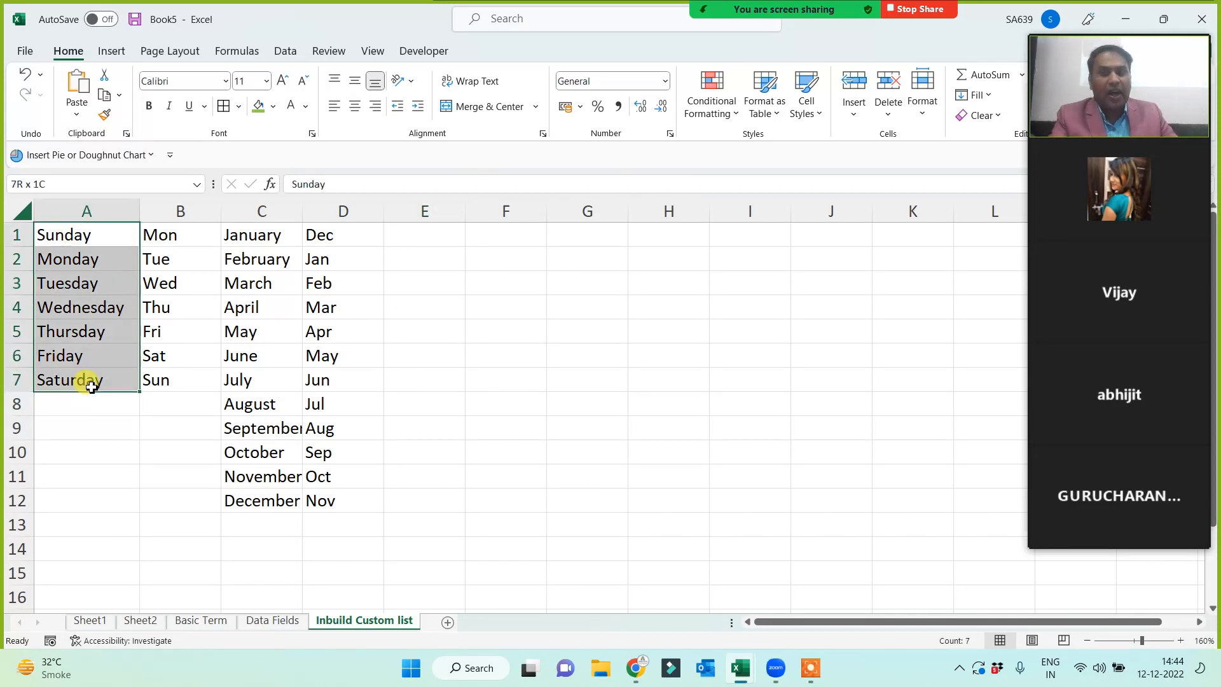
pyautogui.click(85, 234)
pyautogui.click(85, 261)
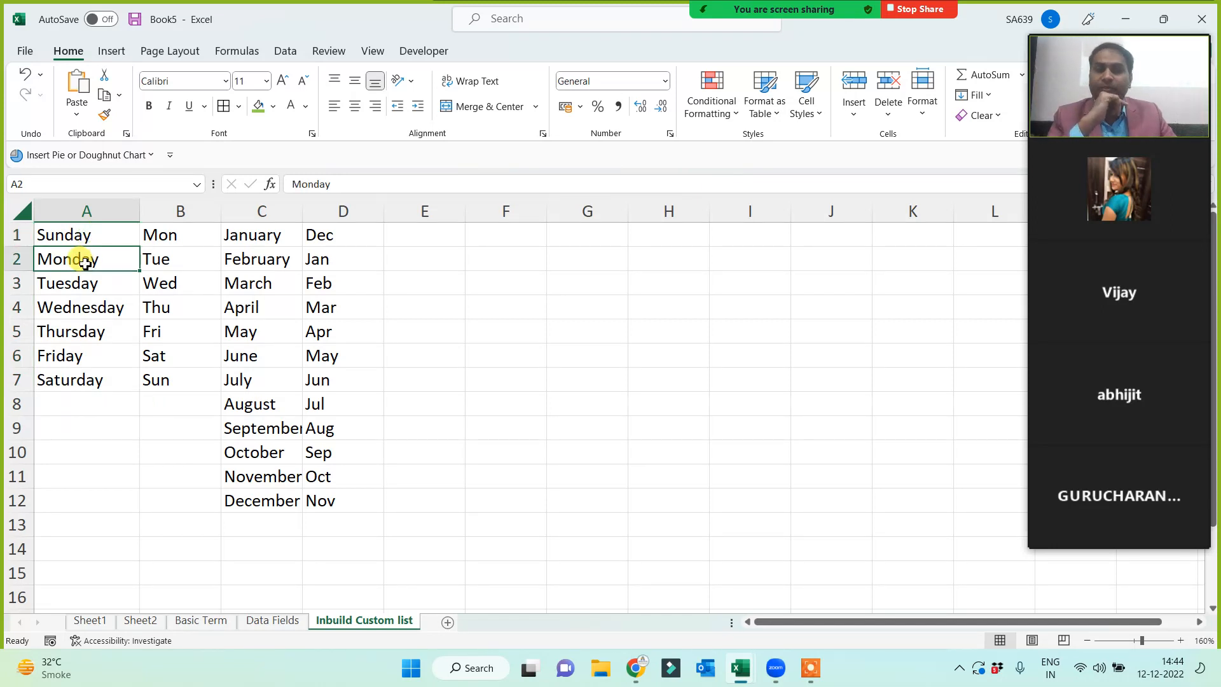
pyautogui.click(108, 231)
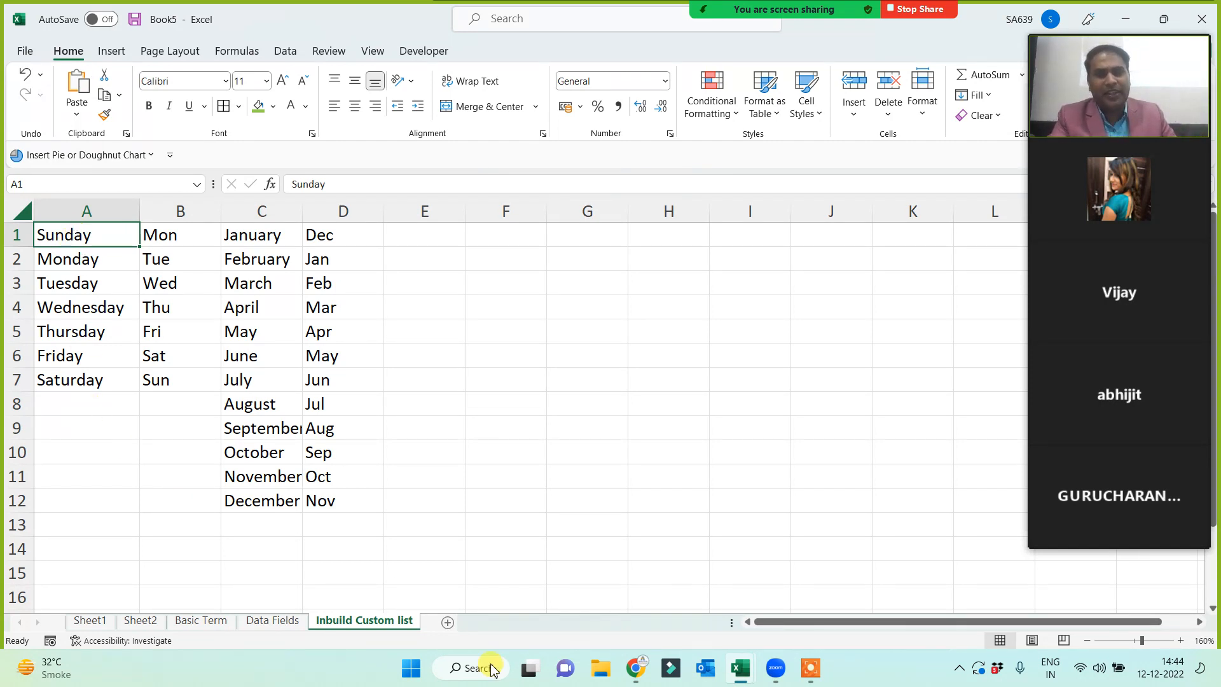
pyautogui.click(438, 242)
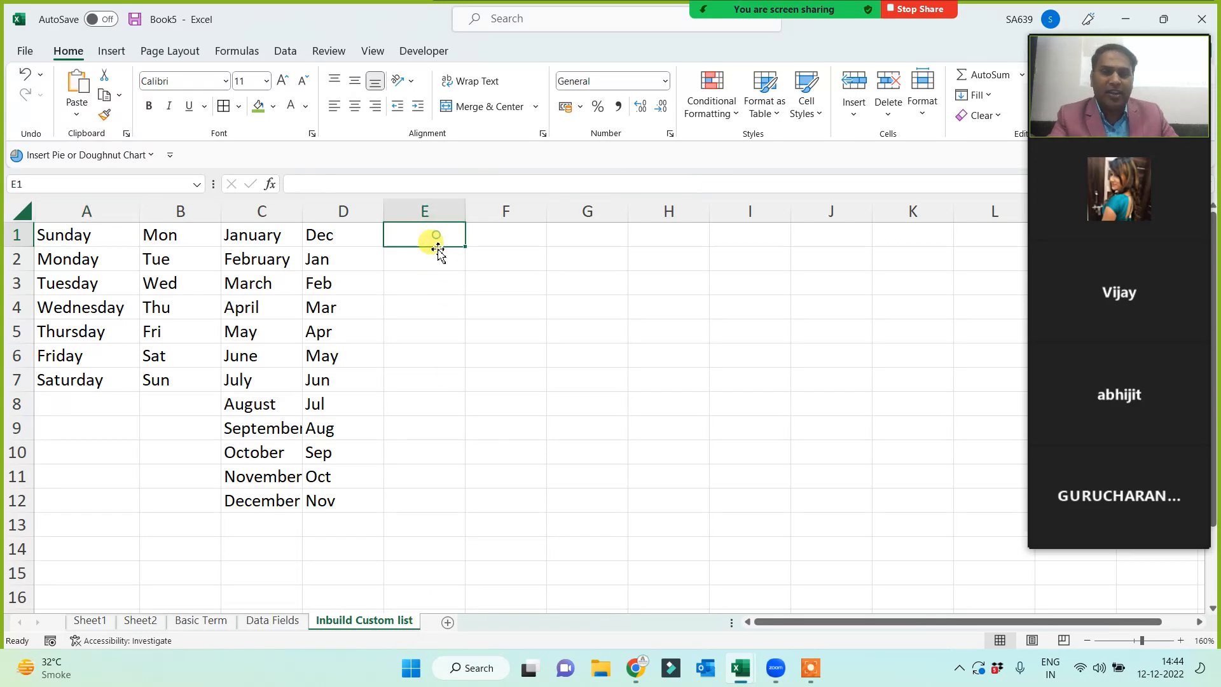
pyautogui.click(108, 51)
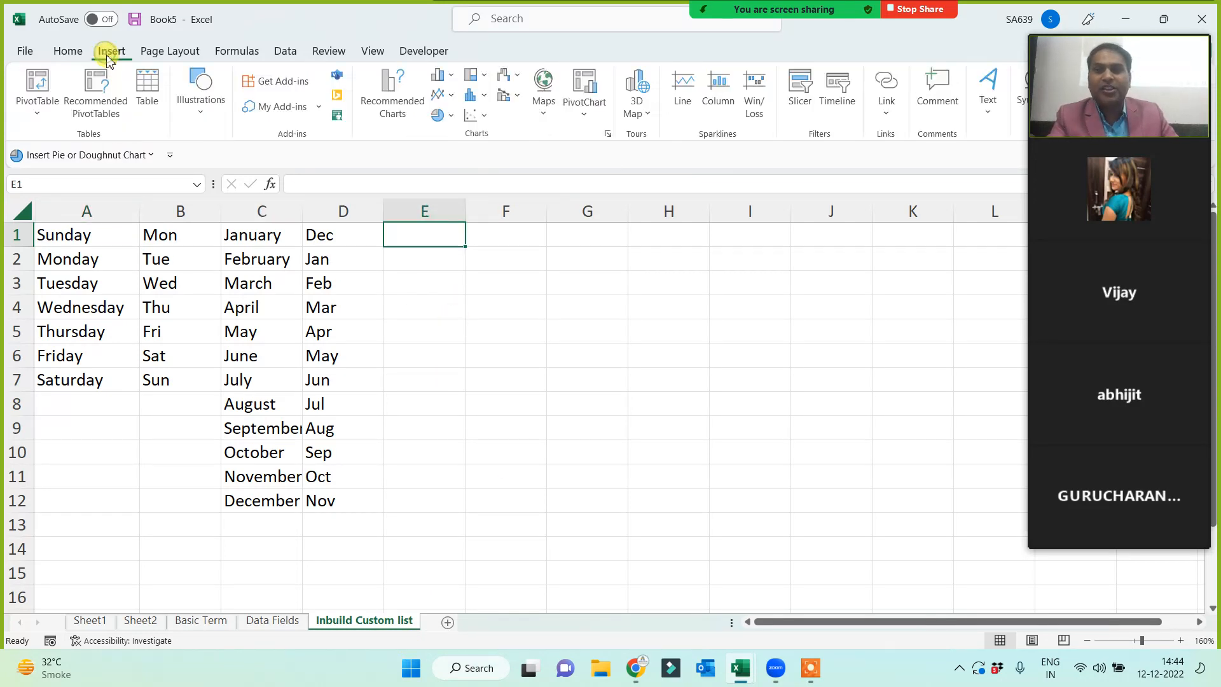
# - Insert the 'In Build Custom List in Excel' picture from this device
pyautogui.click(197, 108)
pyautogui.click(196, 157)
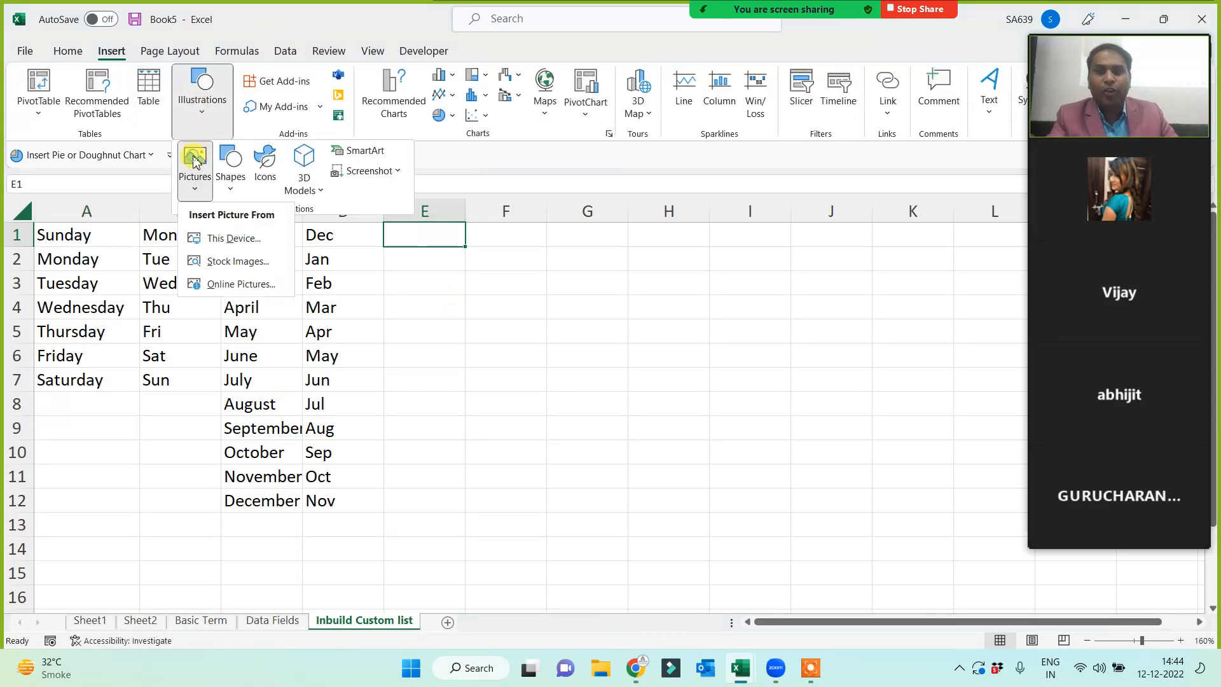
pyautogui.click(222, 238)
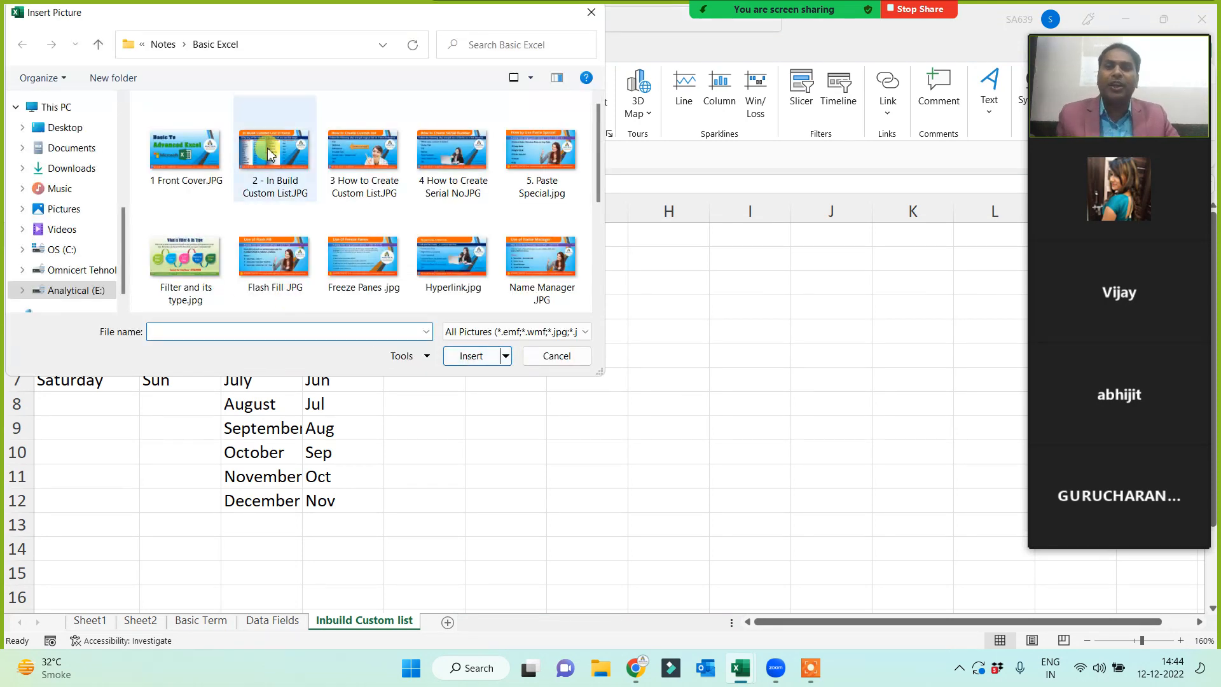
pyautogui.doubleClick(268, 151)
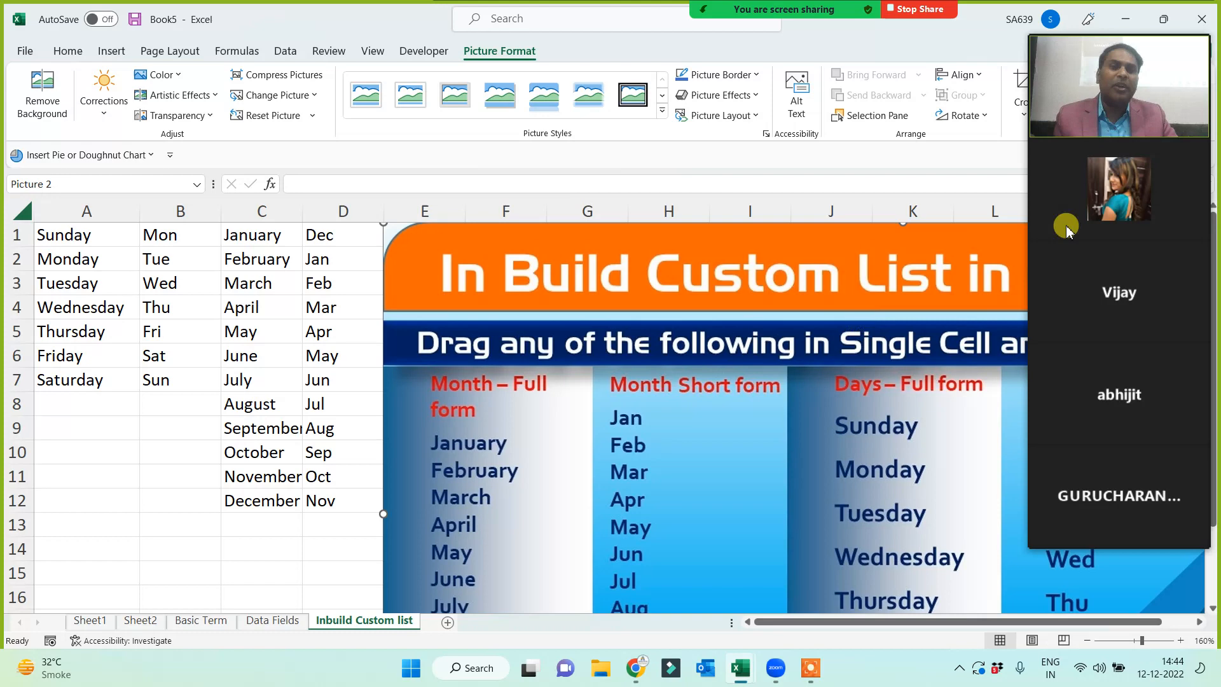
# - Resize the picture to 7 cm tall and move it down beside the lists
pyautogui.moveTo(1086, 45)
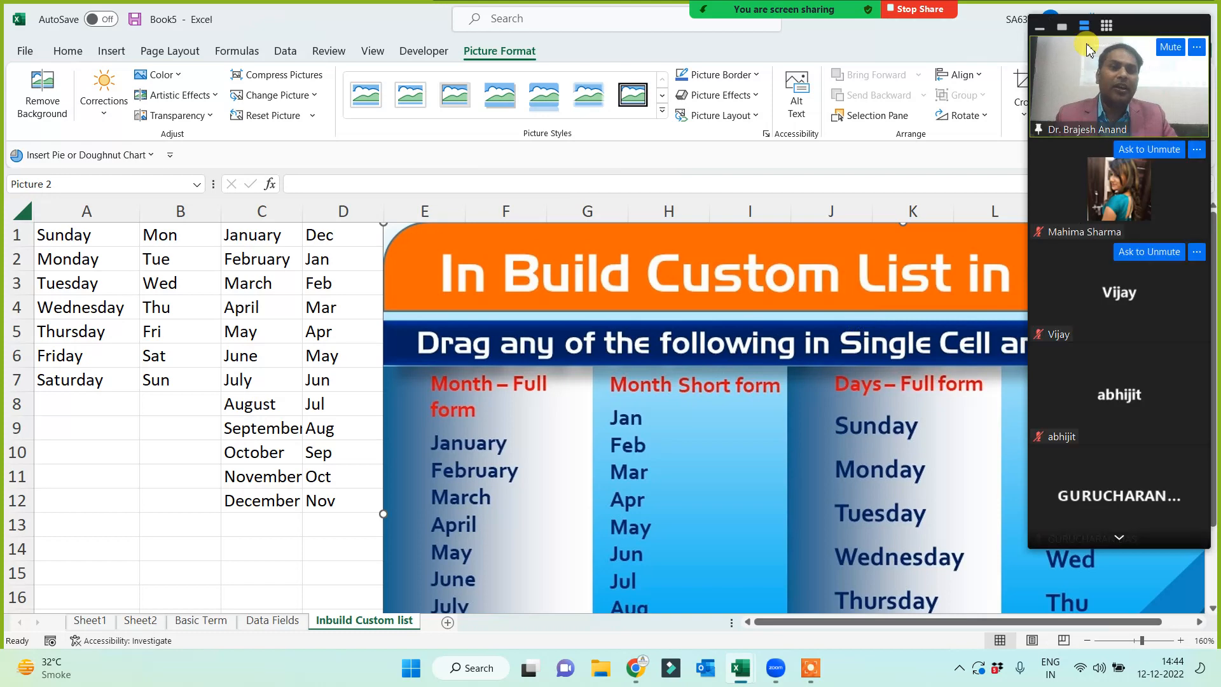
pyautogui.click(1062, 28)
pyautogui.click(1035, 22)
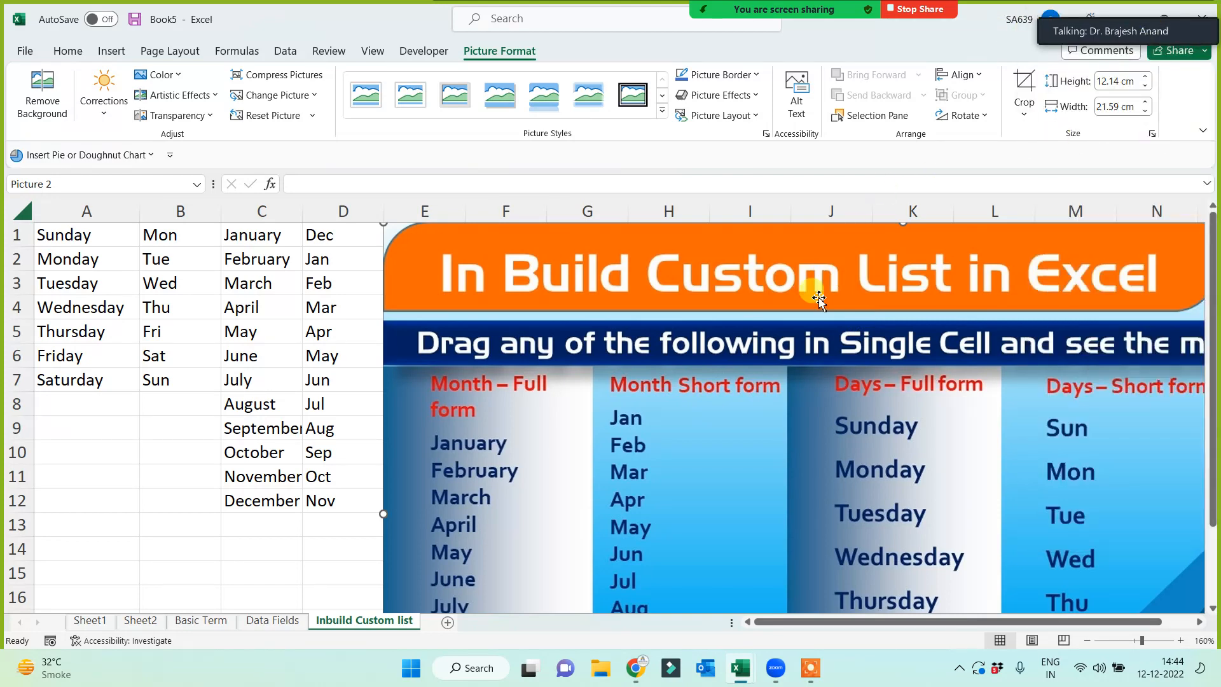
pyautogui.click(1120, 81)
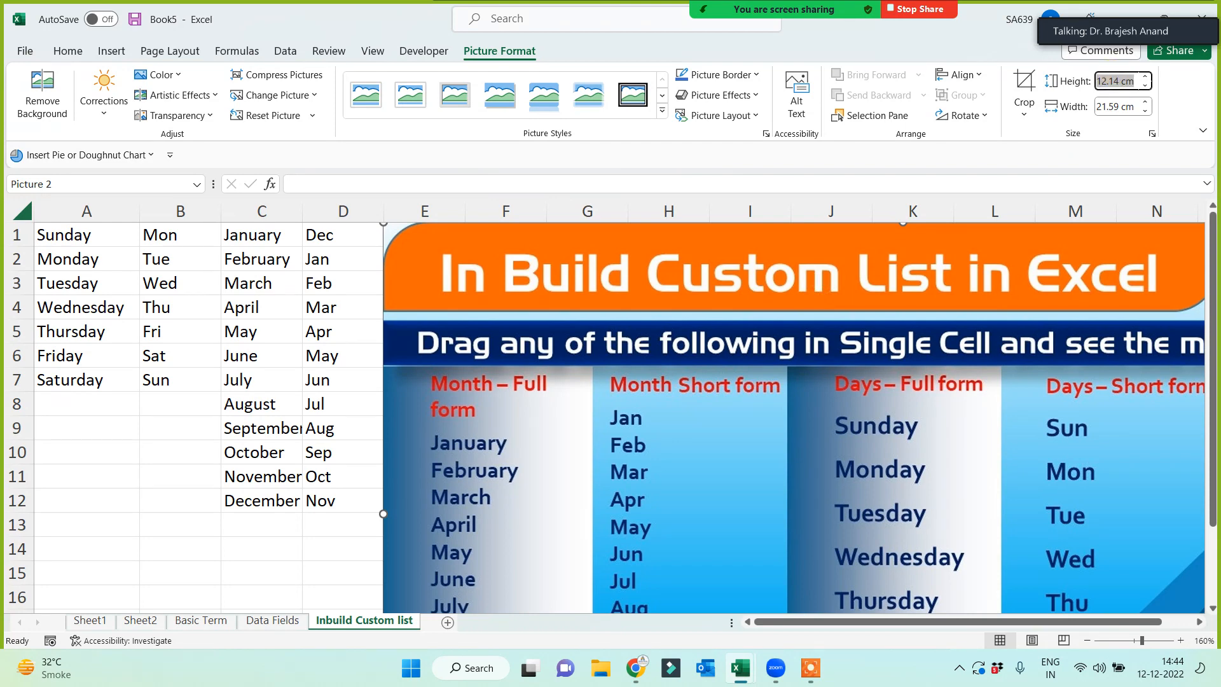
pyautogui.write('7')
pyautogui.press('Return')
pyautogui.moveTo(541, 389); pyautogui.dragTo(528, 426)
pyautogui.click(980, 423)
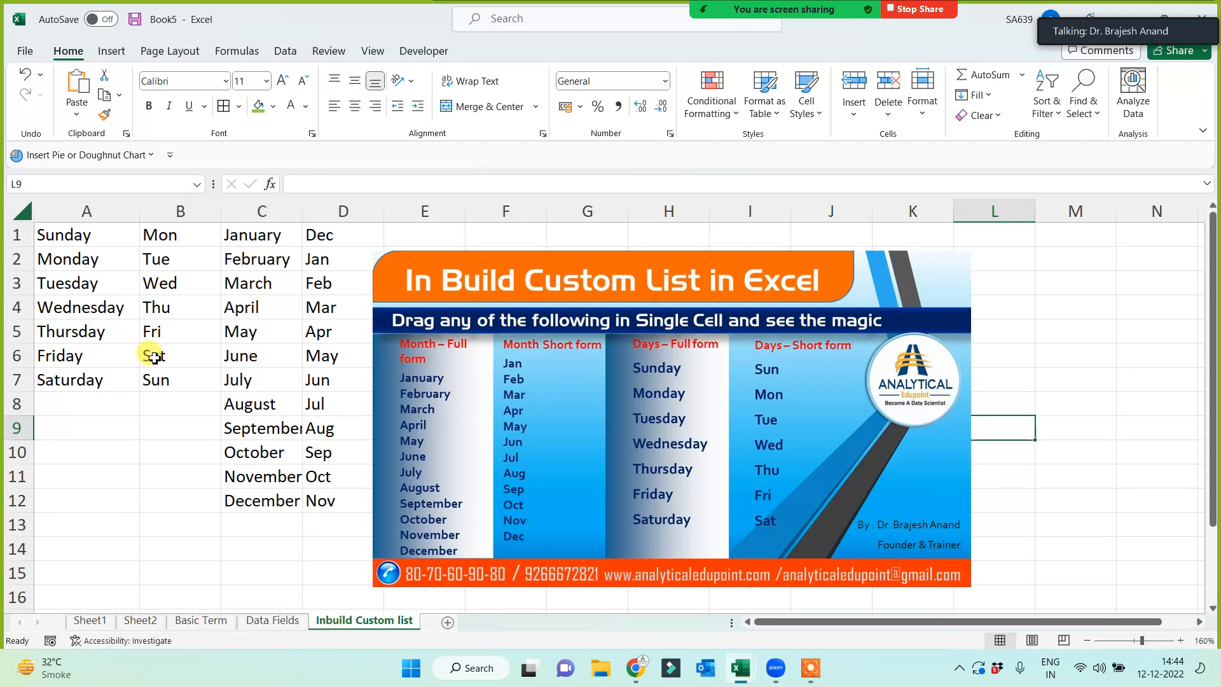
pyautogui.click(1055, 361)
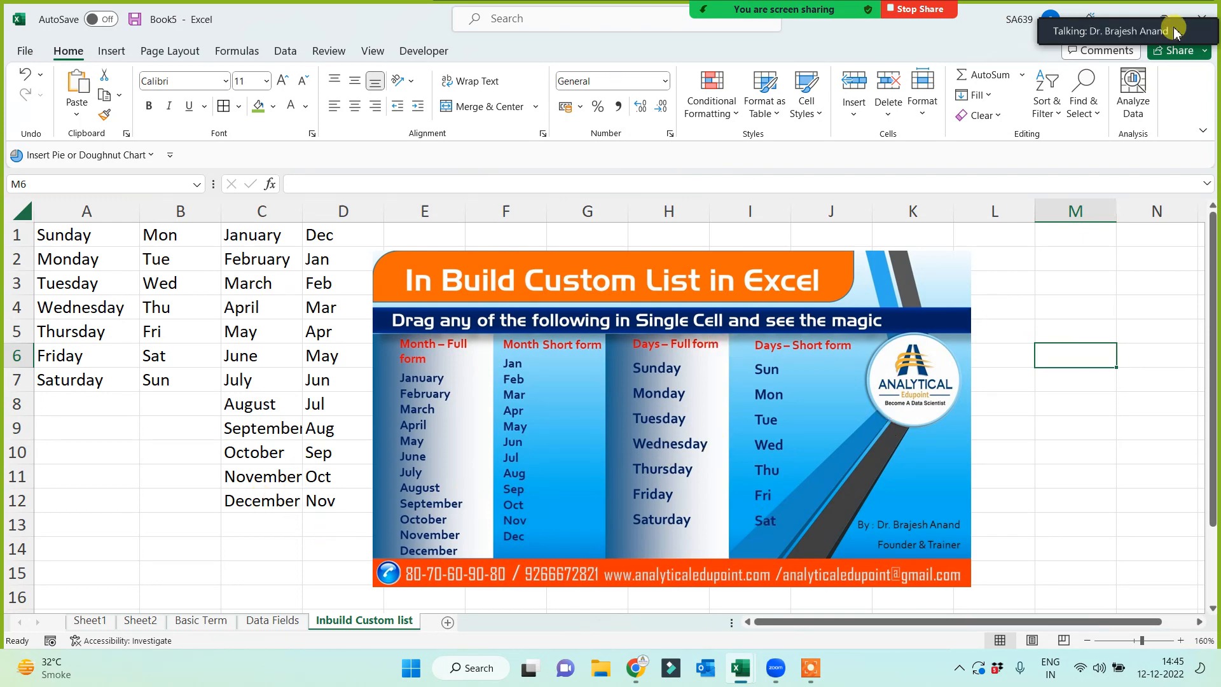
pyautogui.moveTo(1078, 35)
pyautogui.click(1093, 9)
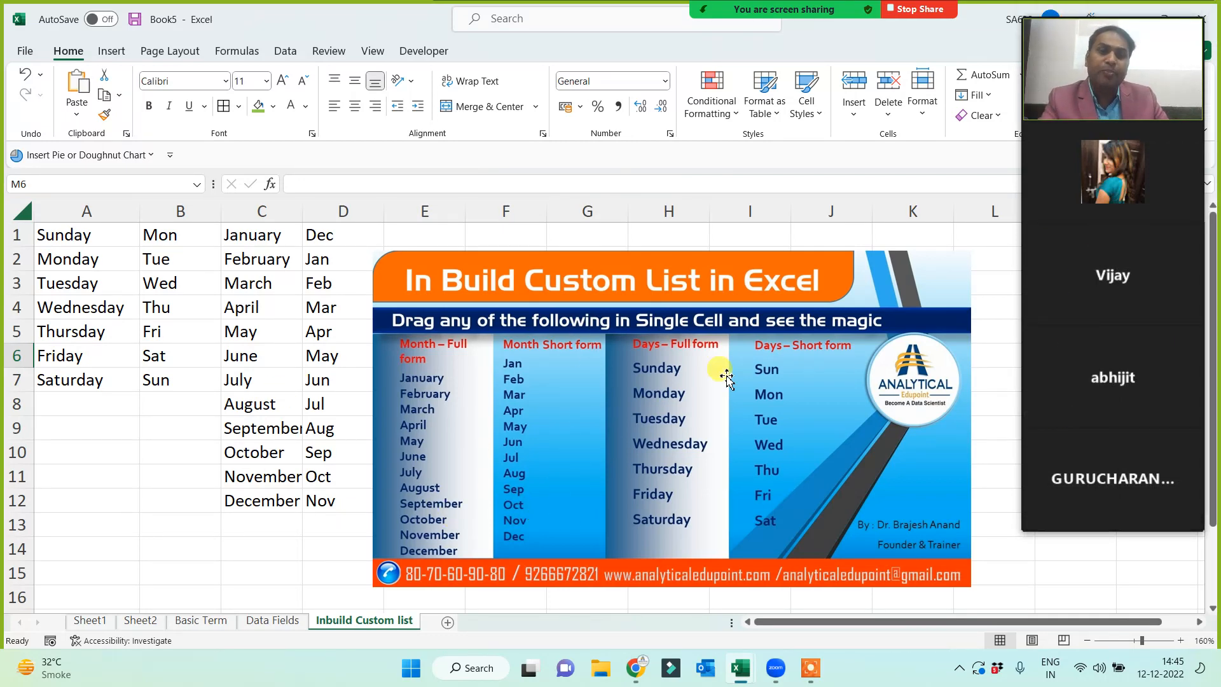
pyautogui.moveTo(58, 234); pyautogui.dragTo(367, 234)
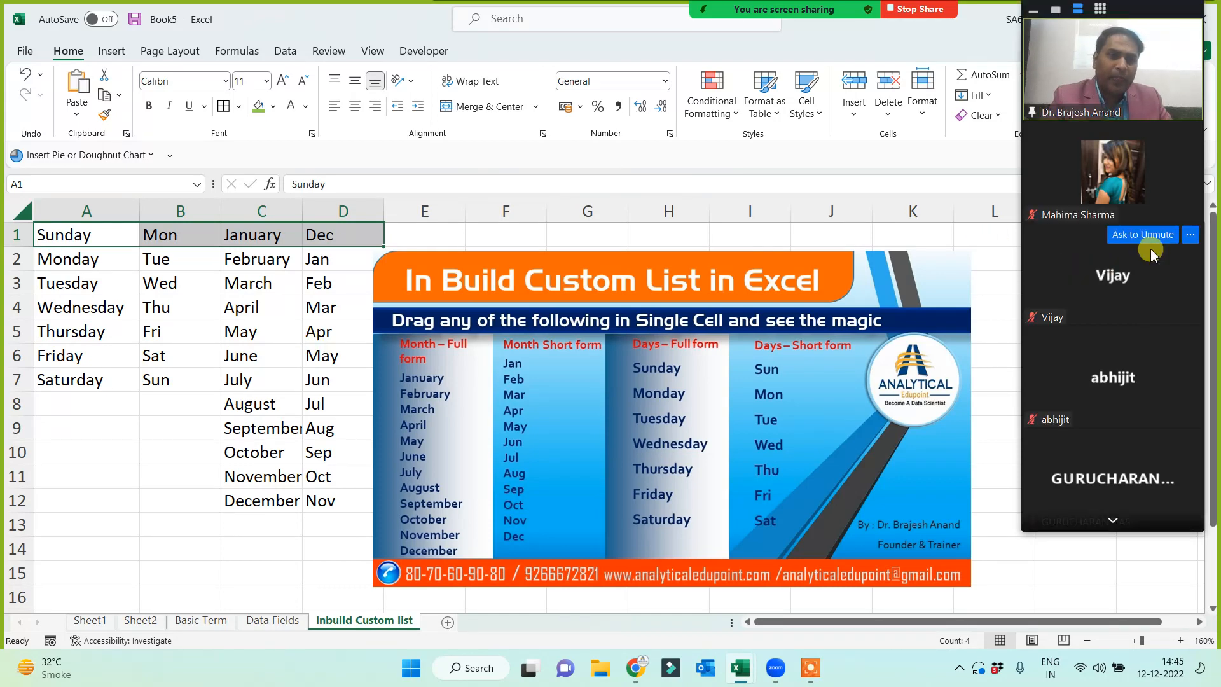
pyautogui.click(1113, 522)
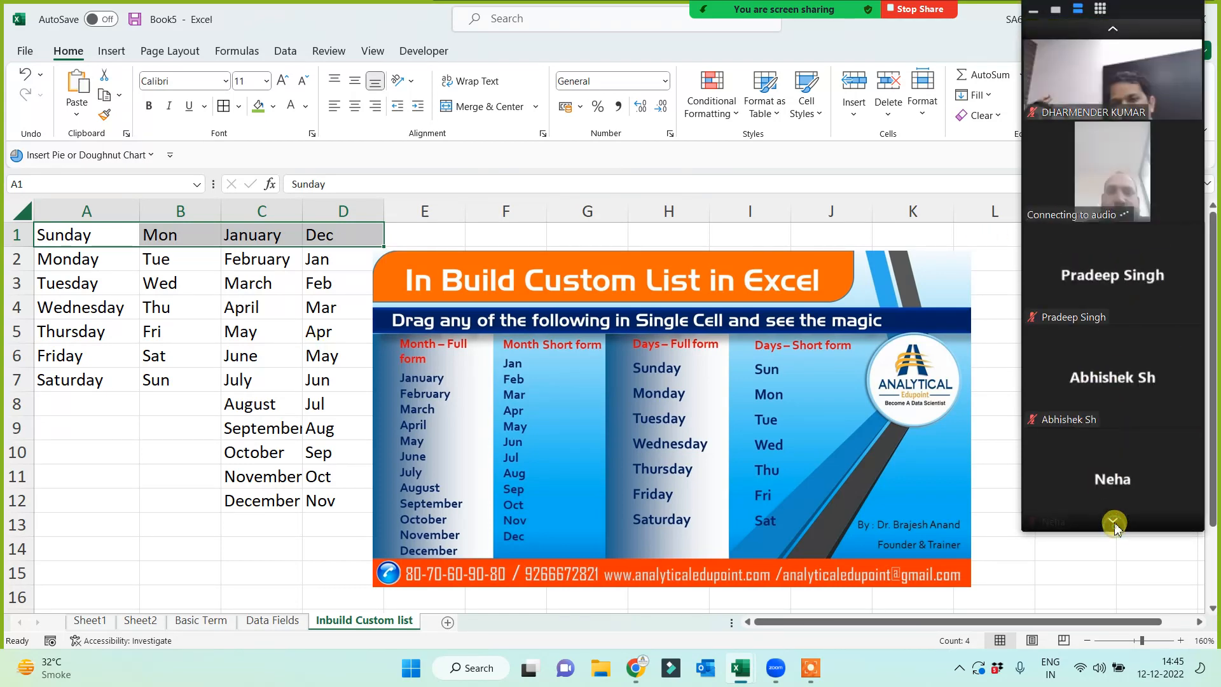
pyautogui.click(1113, 521)
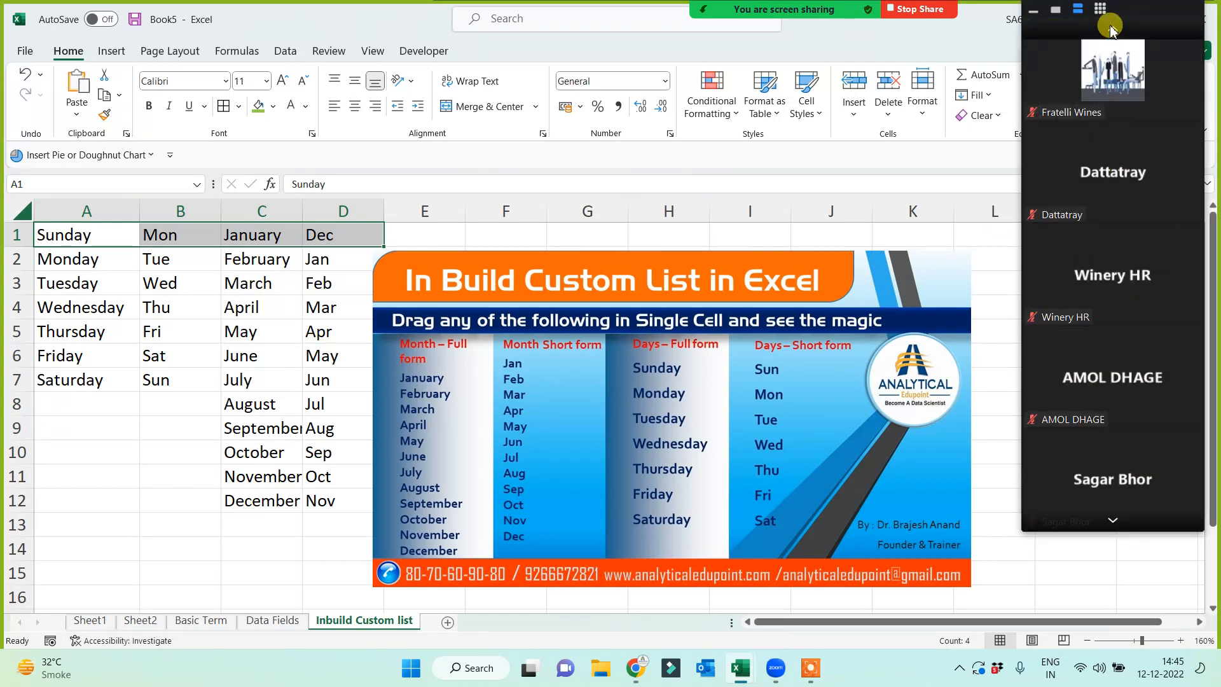
pyautogui.click(1114, 529)
pyautogui.click(1114, 527)
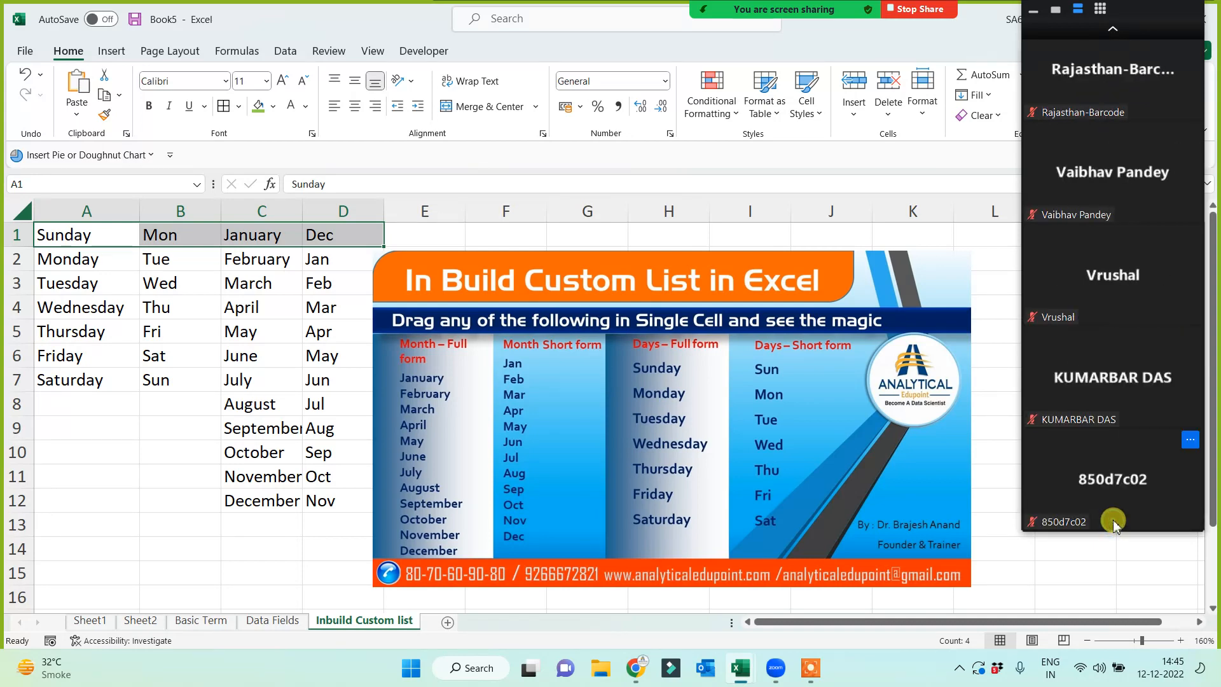
pyautogui.click(1112, 31)
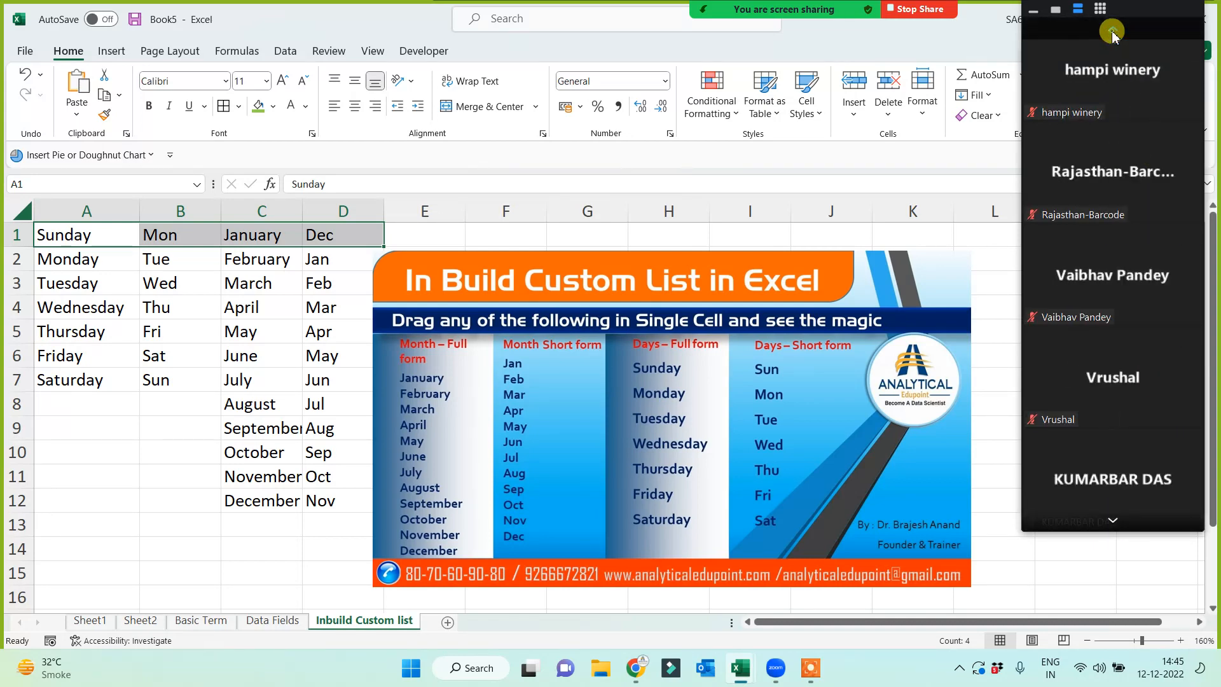
pyautogui.click(1112, 32)
pyautogui.click(1111, 31)
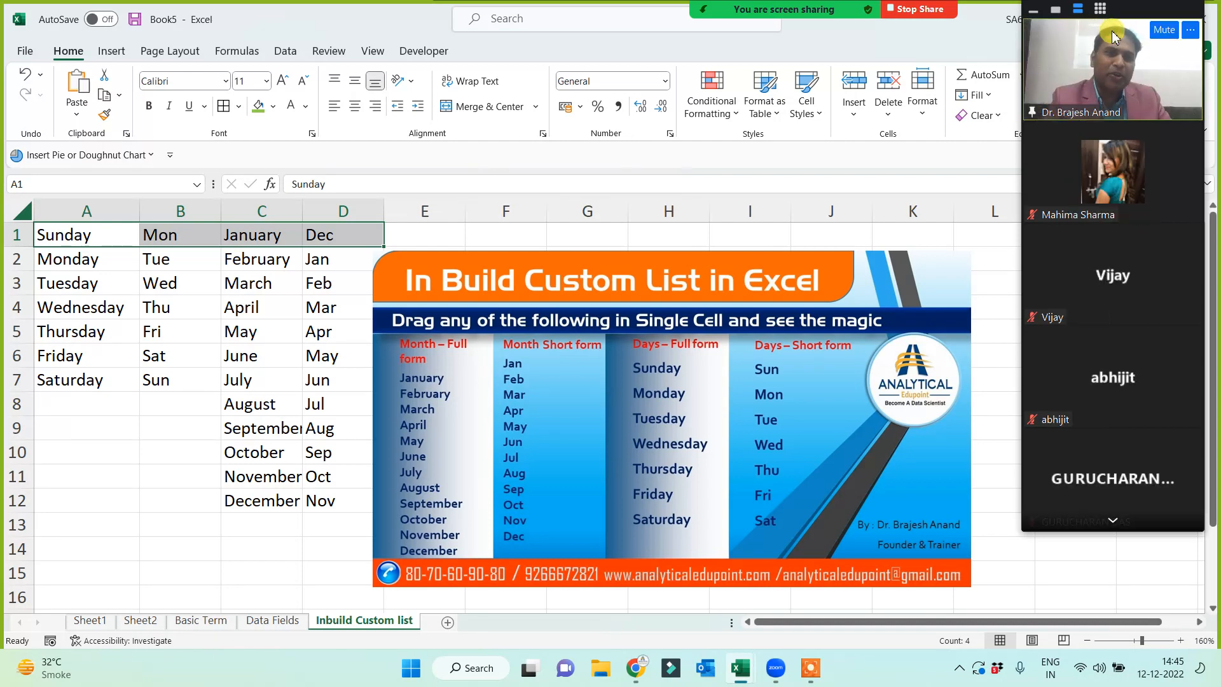
pyautogui.click(183, 532)
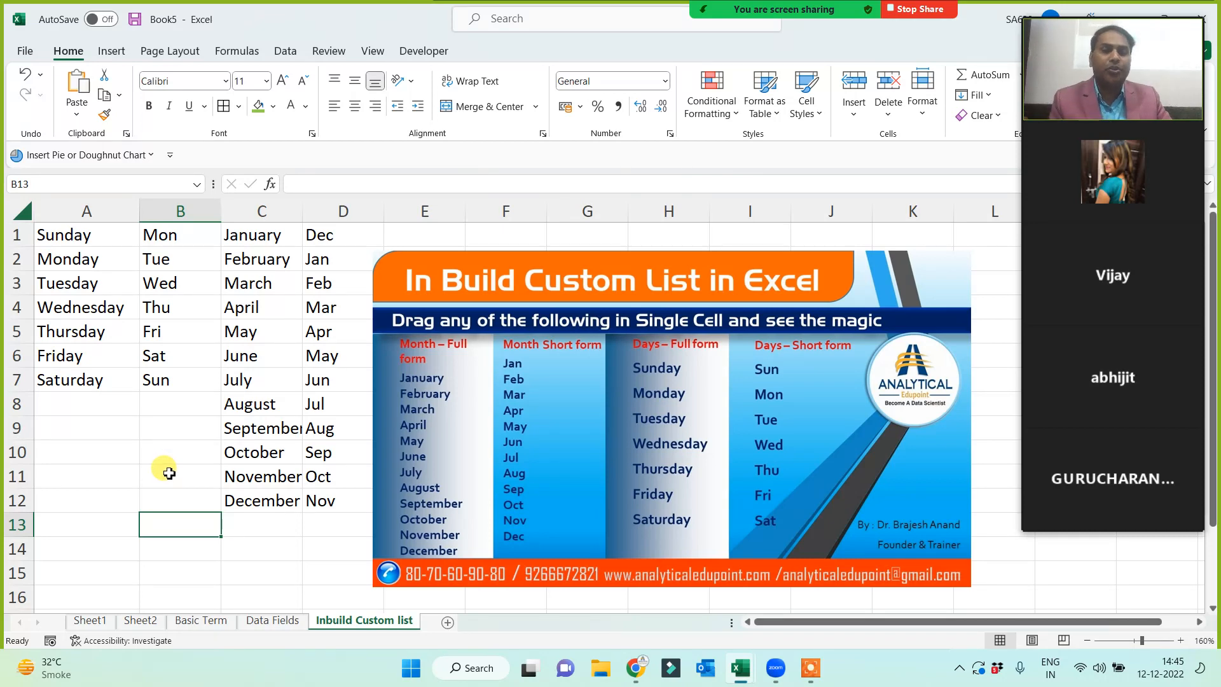
# - Add a new worksheet and name it 'Custom List Creation', correcting the misspelling
pyautogui.click(447, 622)
pyautogui.doubleClick(447, 622)
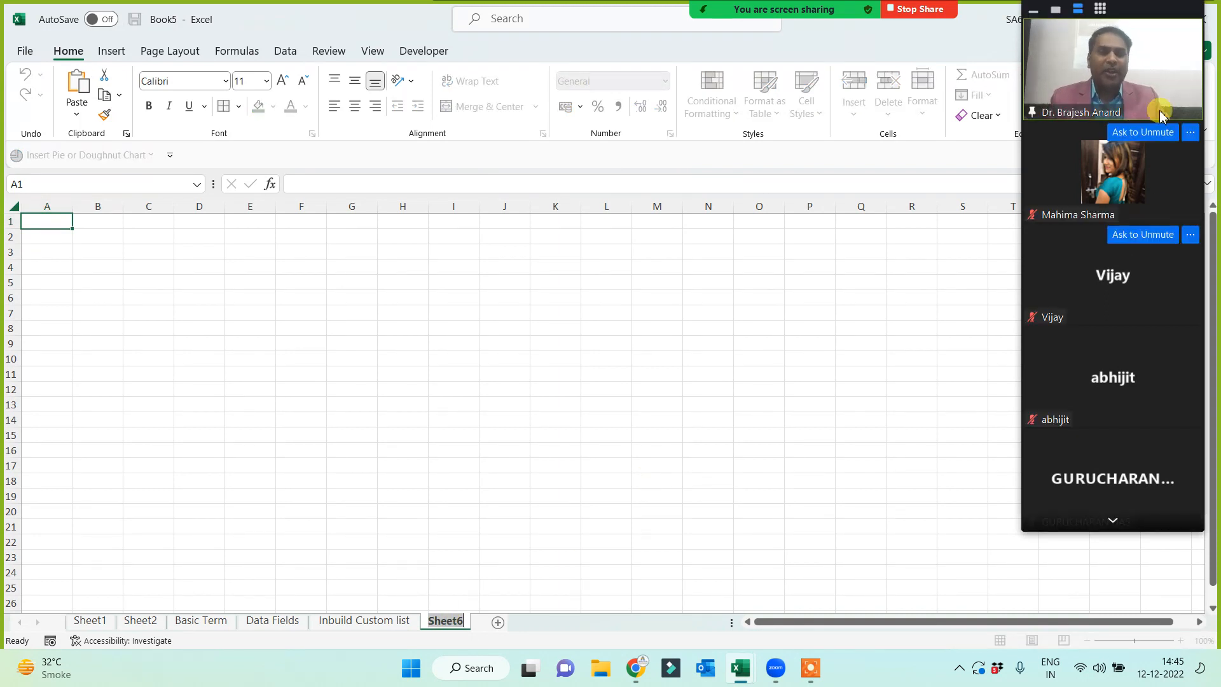
pyautogui.moveTo(661, 25)
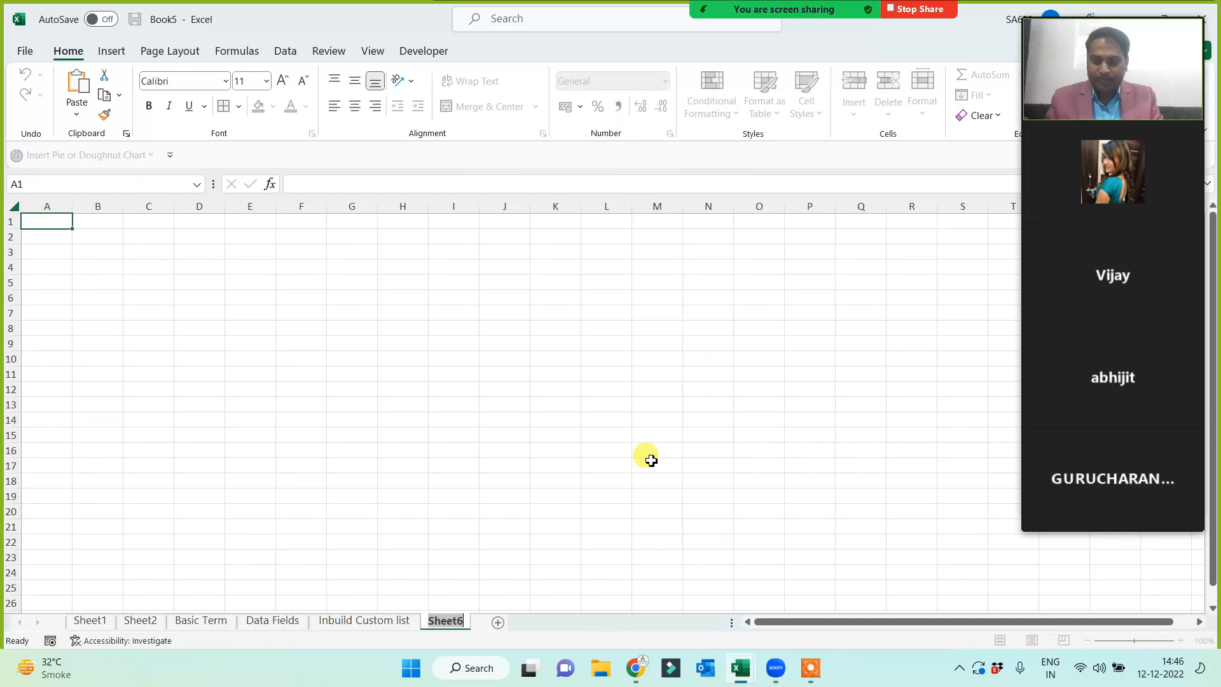
pyautogui.write('Custom List')
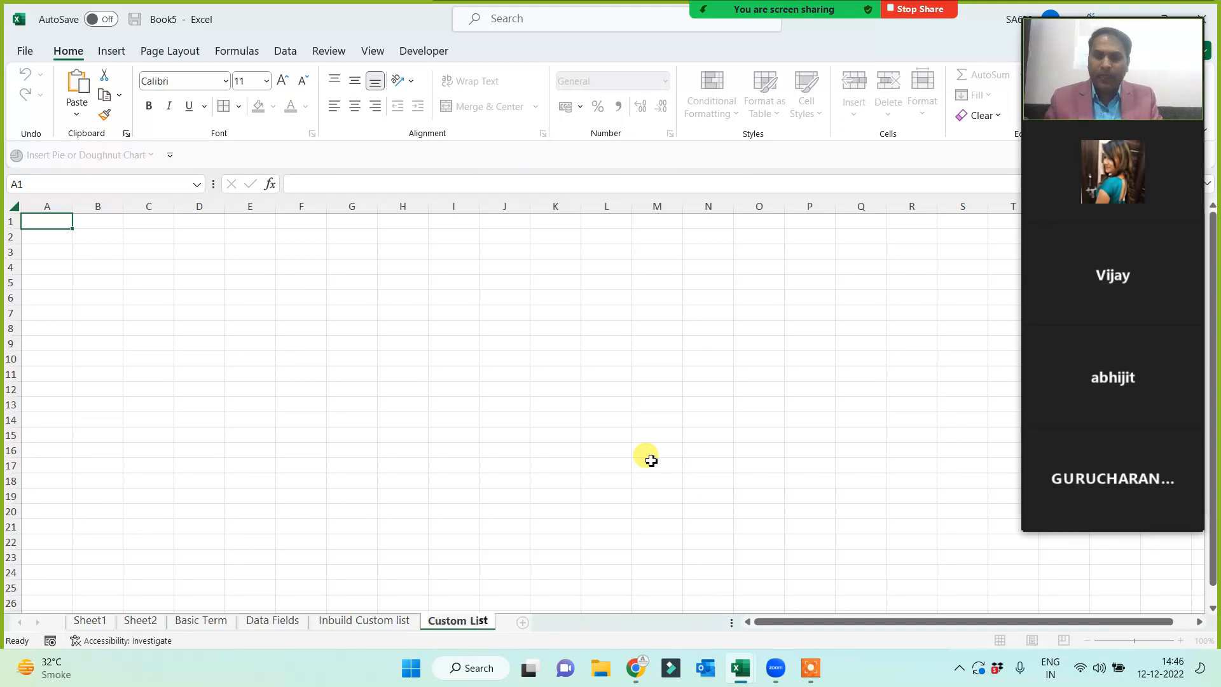
pyautogui.write(' Creatoin')
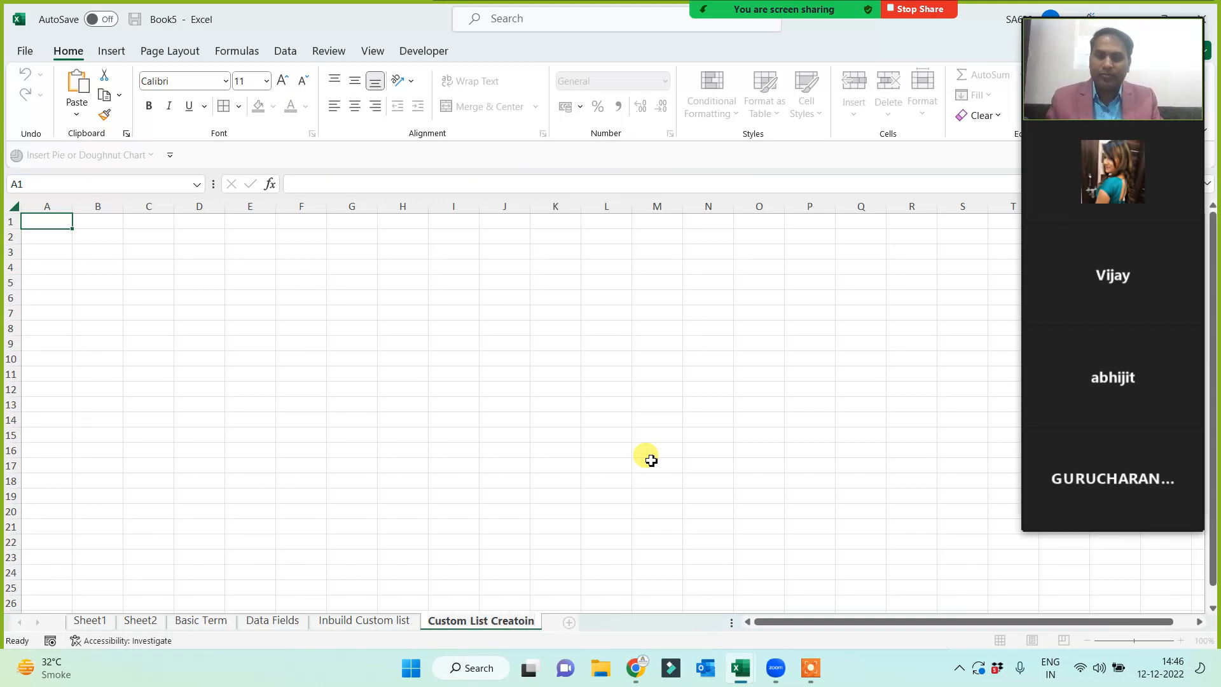
pyautogui.press('BackSpace')
pyautogui.press('BackSpace')
pyautogui.press('BackSpace')
pyautogui.write('ion')
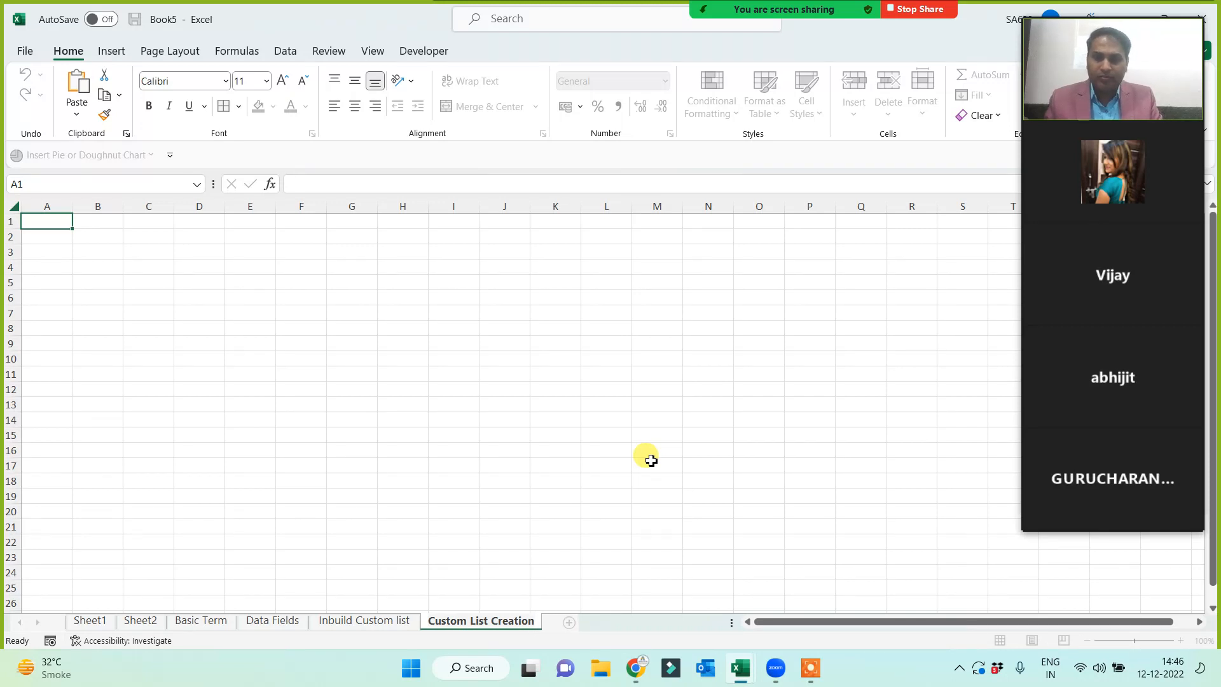
pyautogui.press('Return')
pyautogui.click(450, 282)
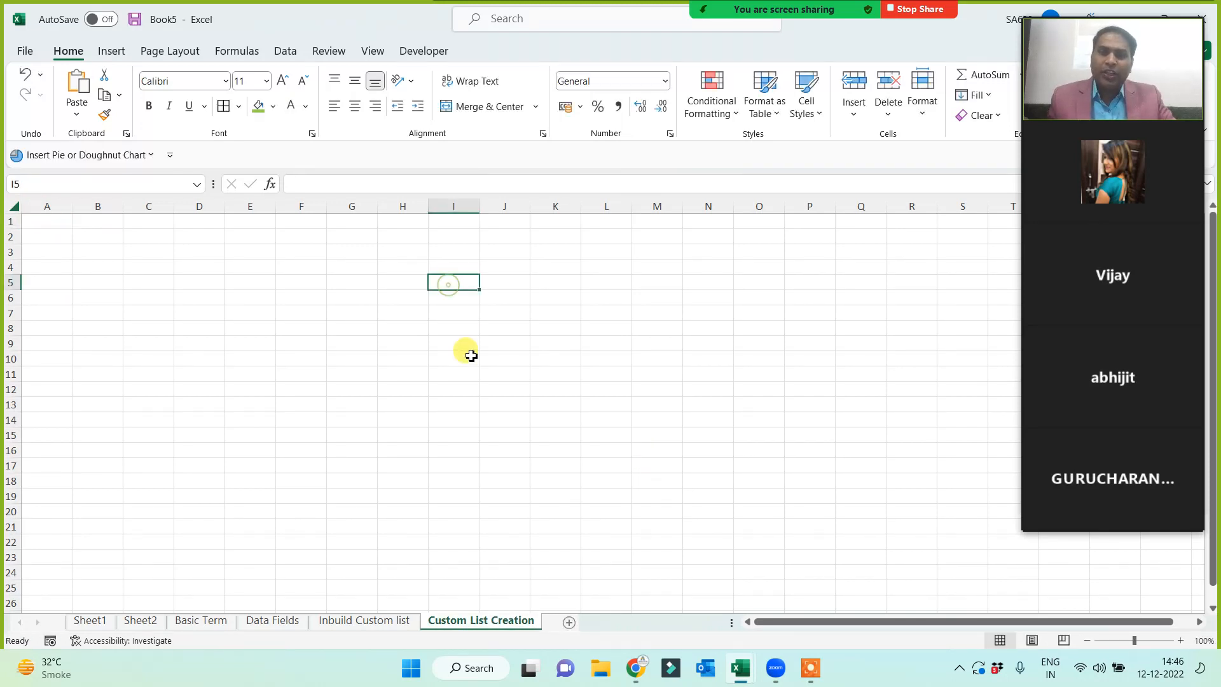
# - Enter the first three participants' first names into C2, E2 and G2
pyautogui.keyDown('ctrl'); pyautogui.scroll(3, 600, 374); pyautogui.keyUp('ctrl')
pyautogui.click(382, 345)
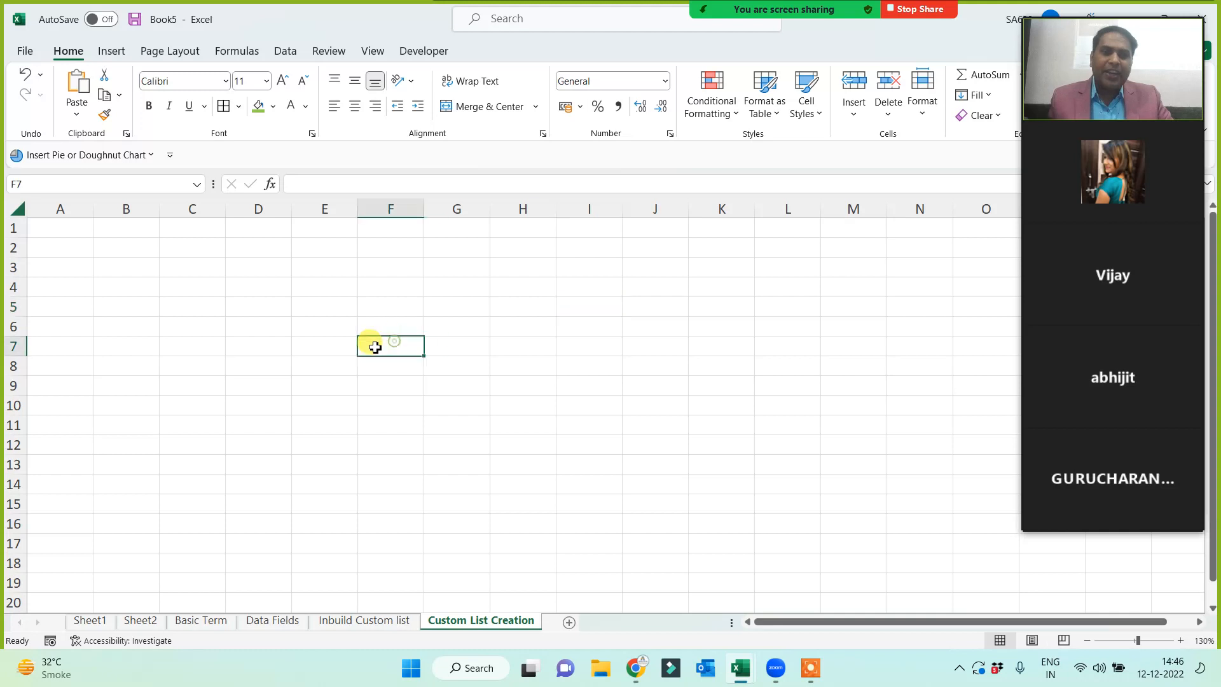
pyautogui.click(254, 271)
pyautogui.click(162, 250)
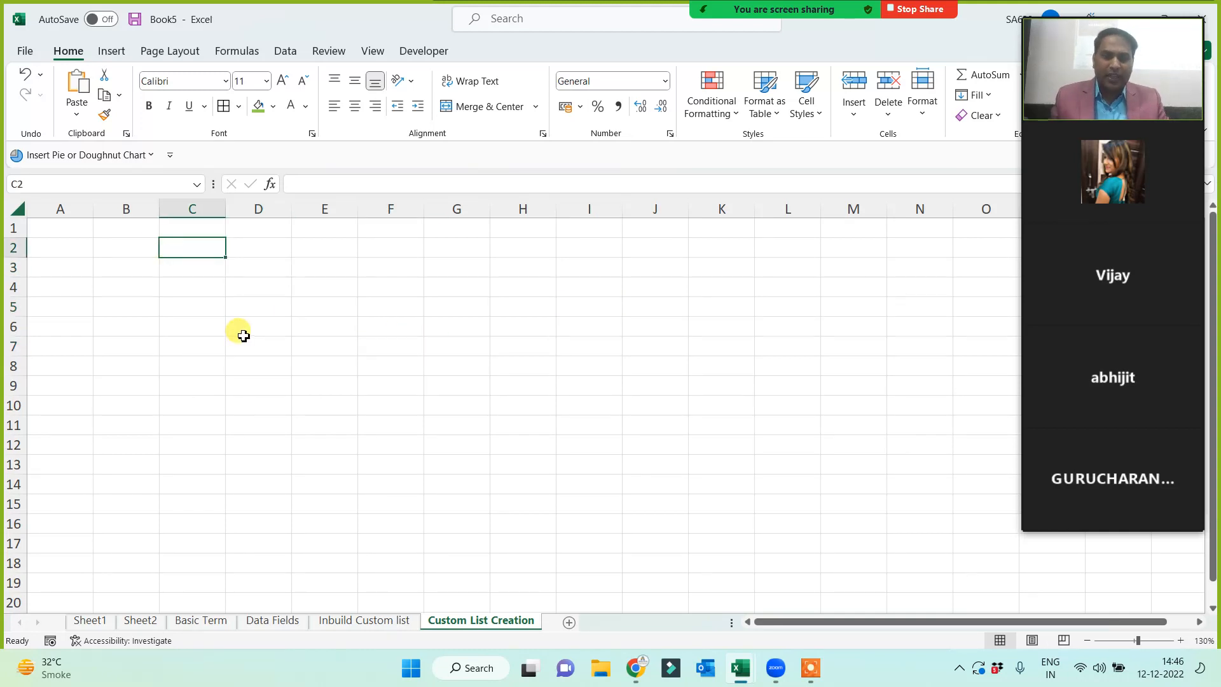
pyautogui.write('Abhijit')
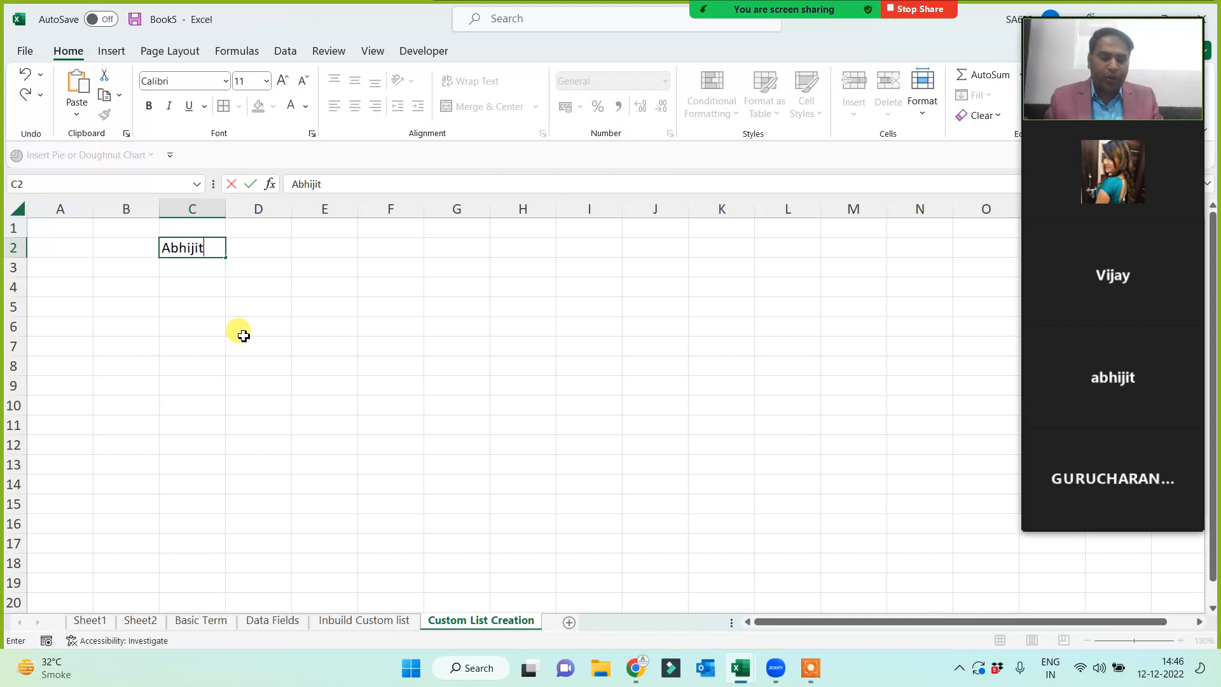
pyautogui.press('Tab')
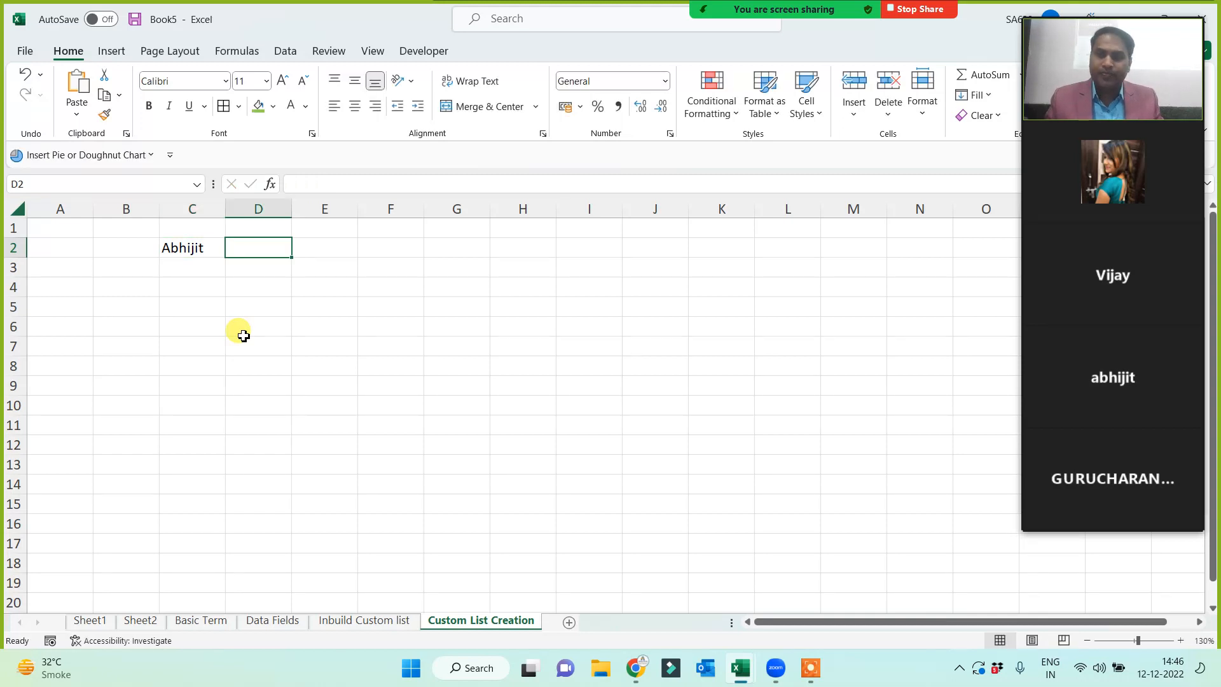
pyautogui.press('Tab')
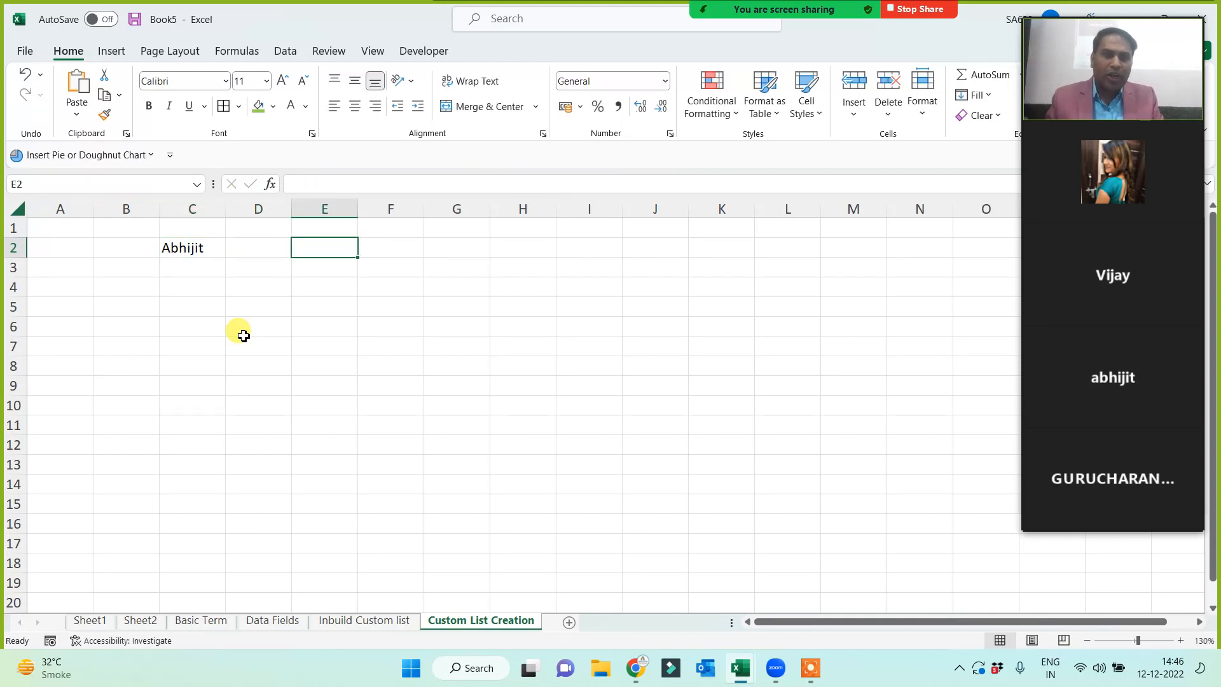
pyautogui.write('Vijay')
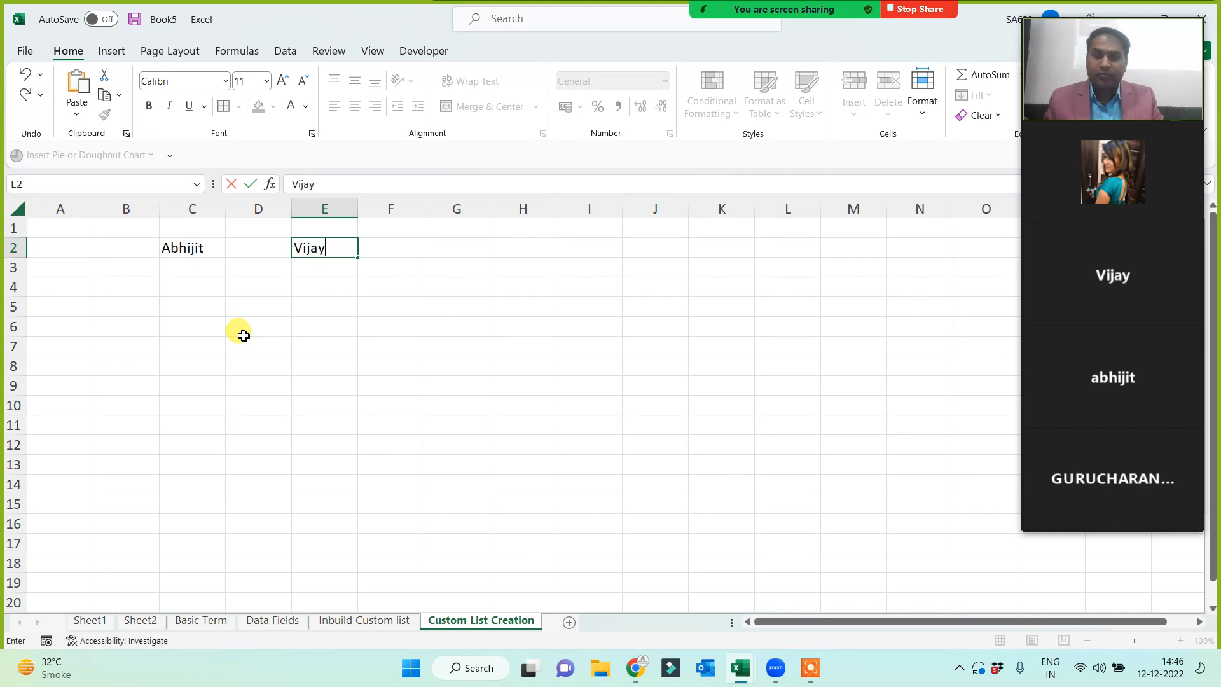
pyautogui.click(242, 335)
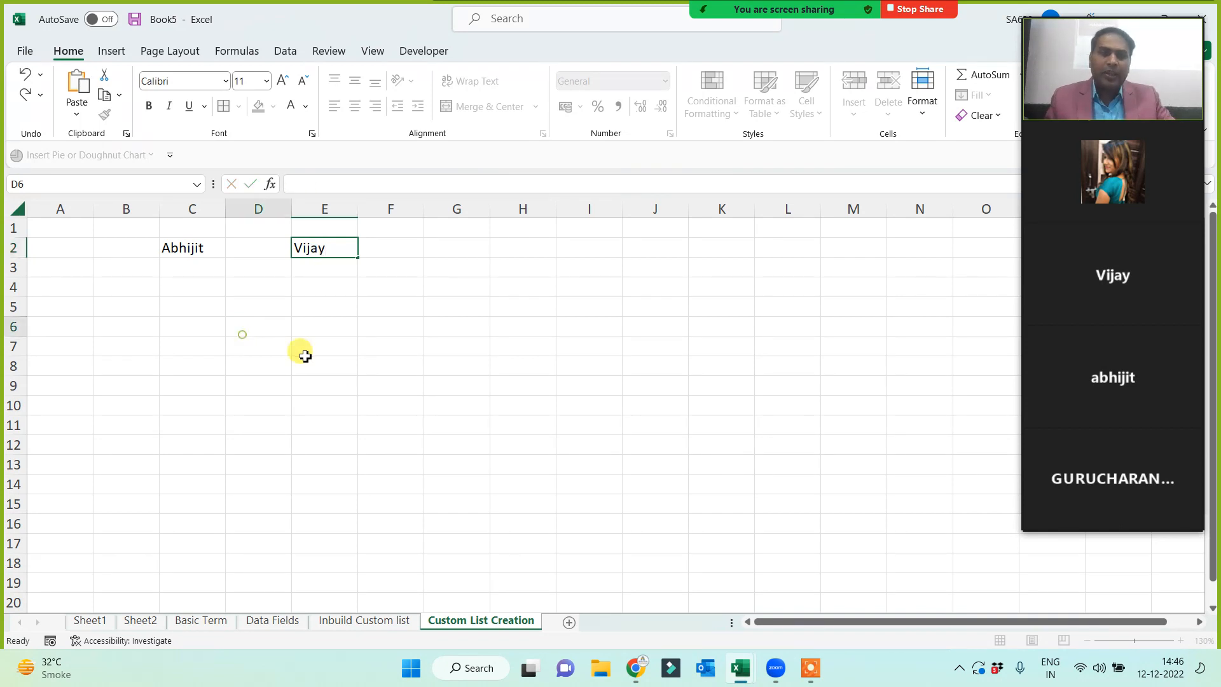
pyautogui.click(440, 248)
pyautogui.write('Mahima')
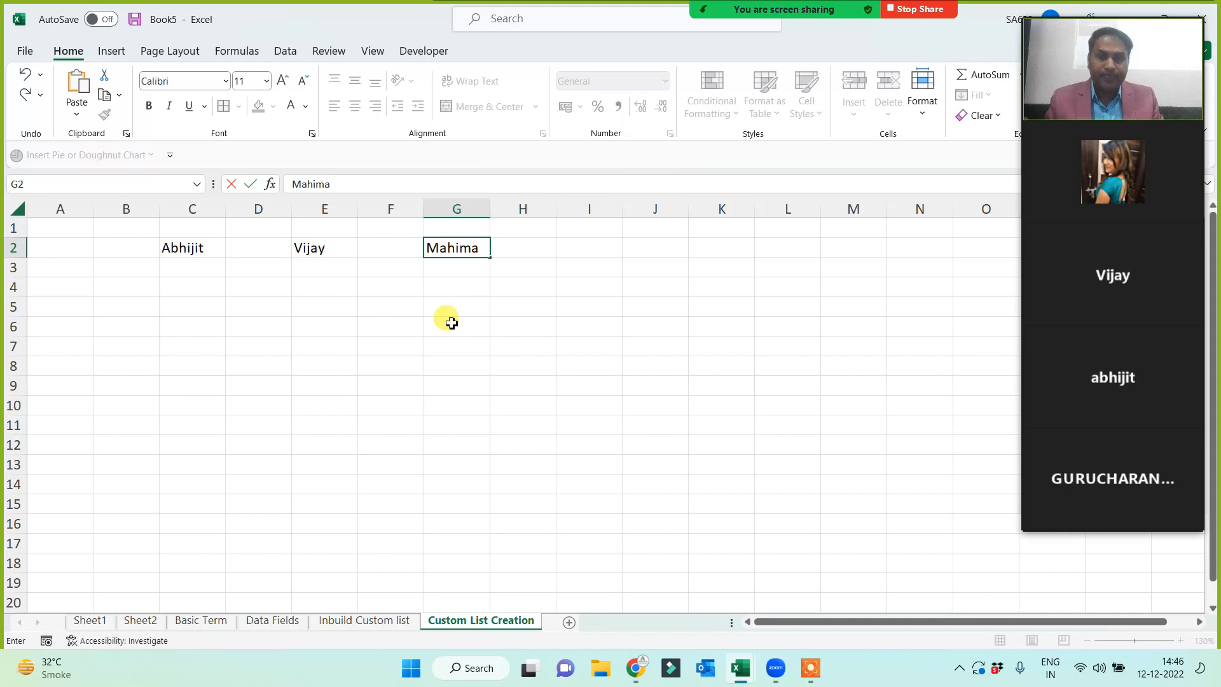
pyautogui.press('Return')
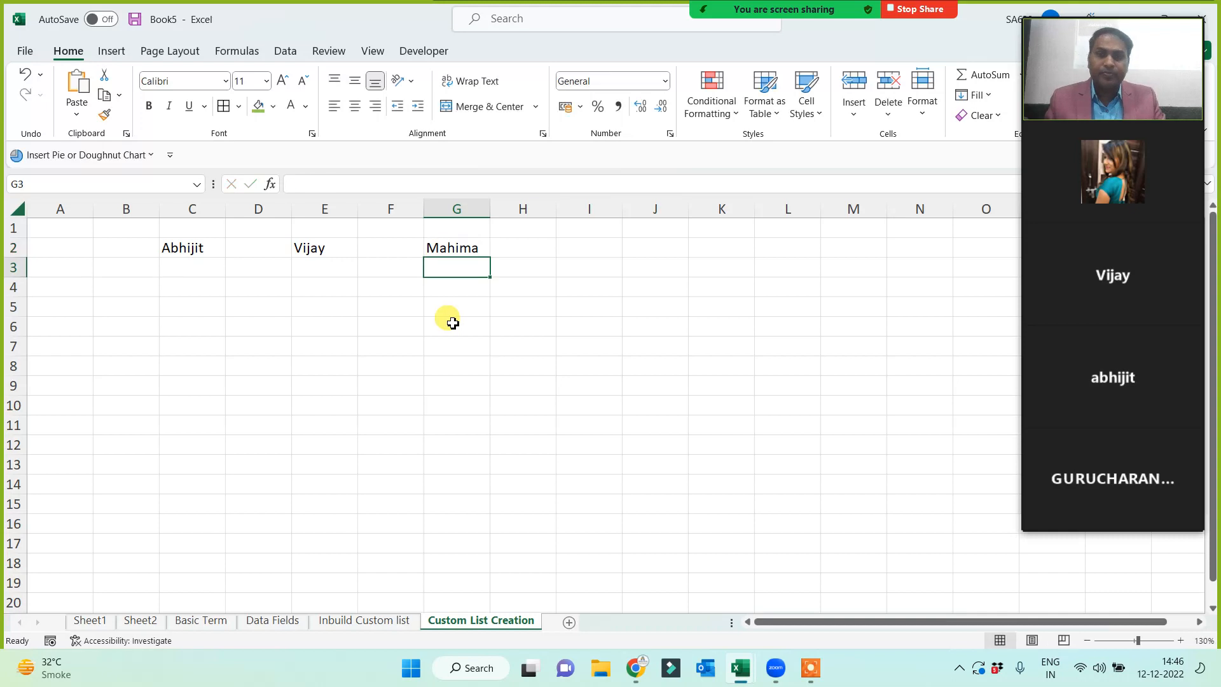
# - Enter the remaining participants' first names into I2, K2 and M2
pyautogui.click(610, 250)
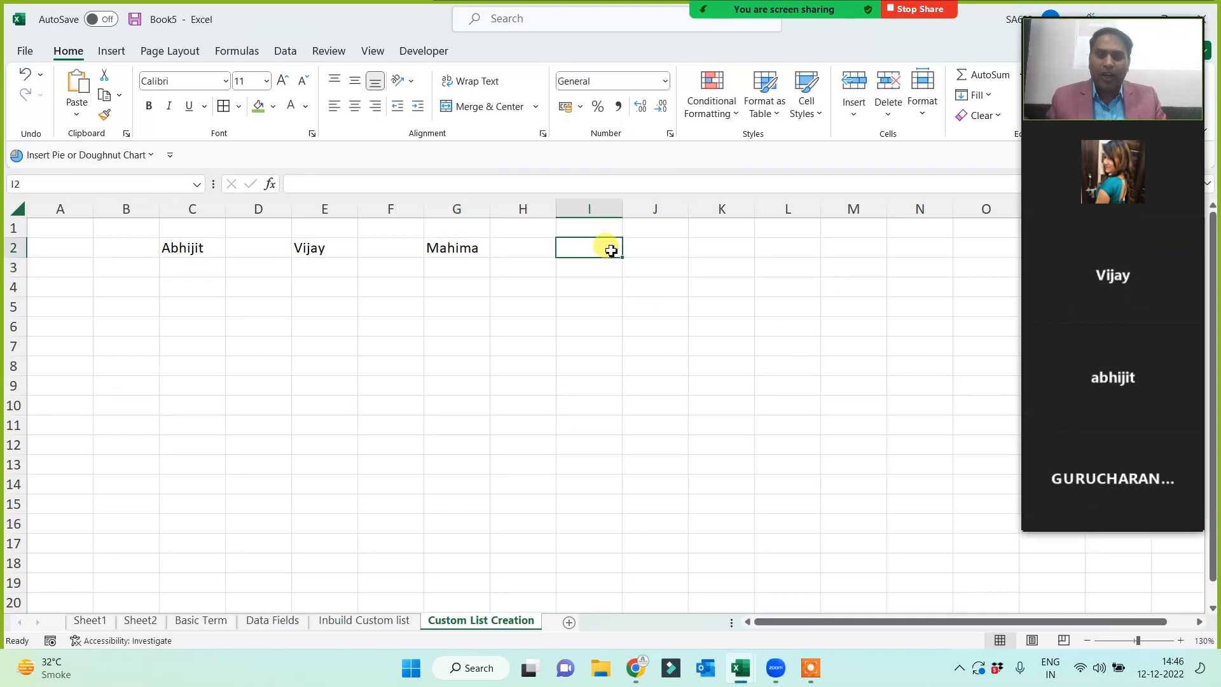
pyautogui.write('Neha')
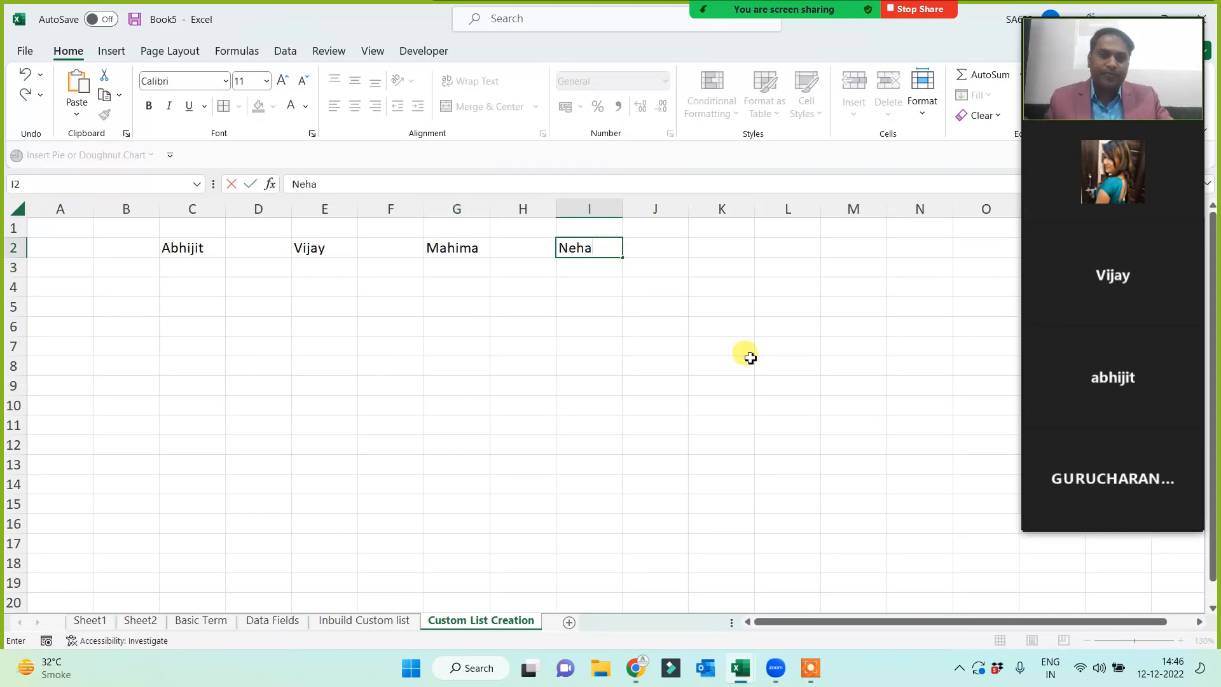
pyautogui.click(840, 401)
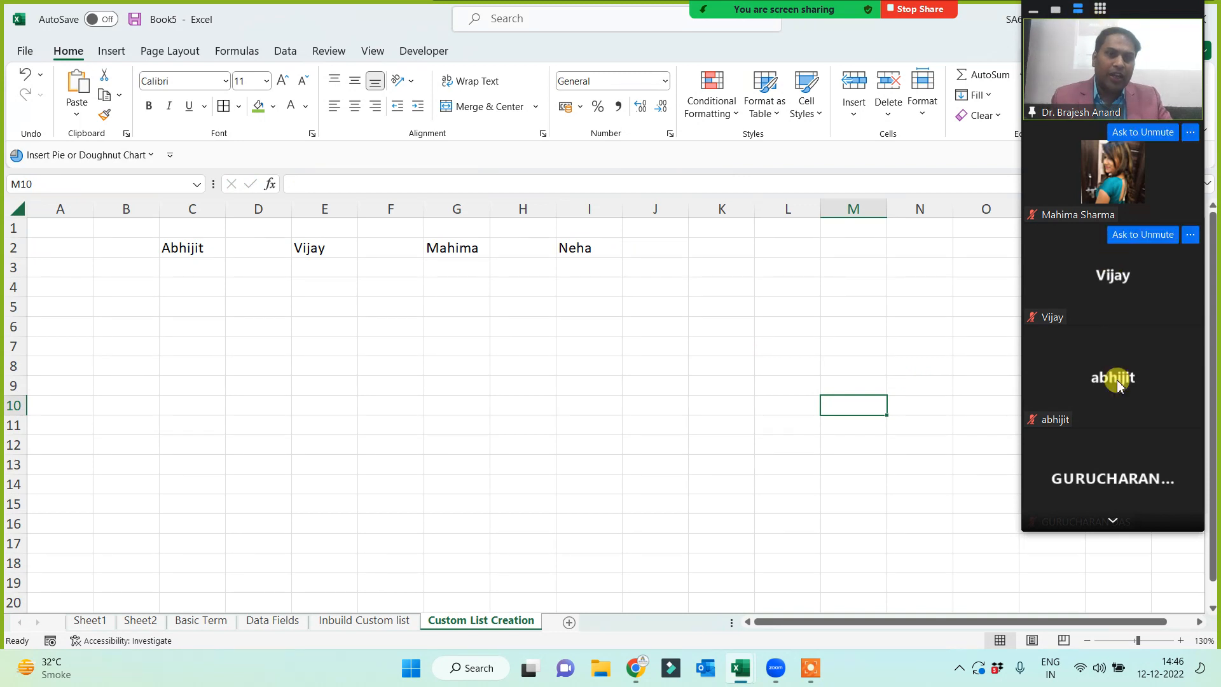
pyautogui.click(1114, 520)
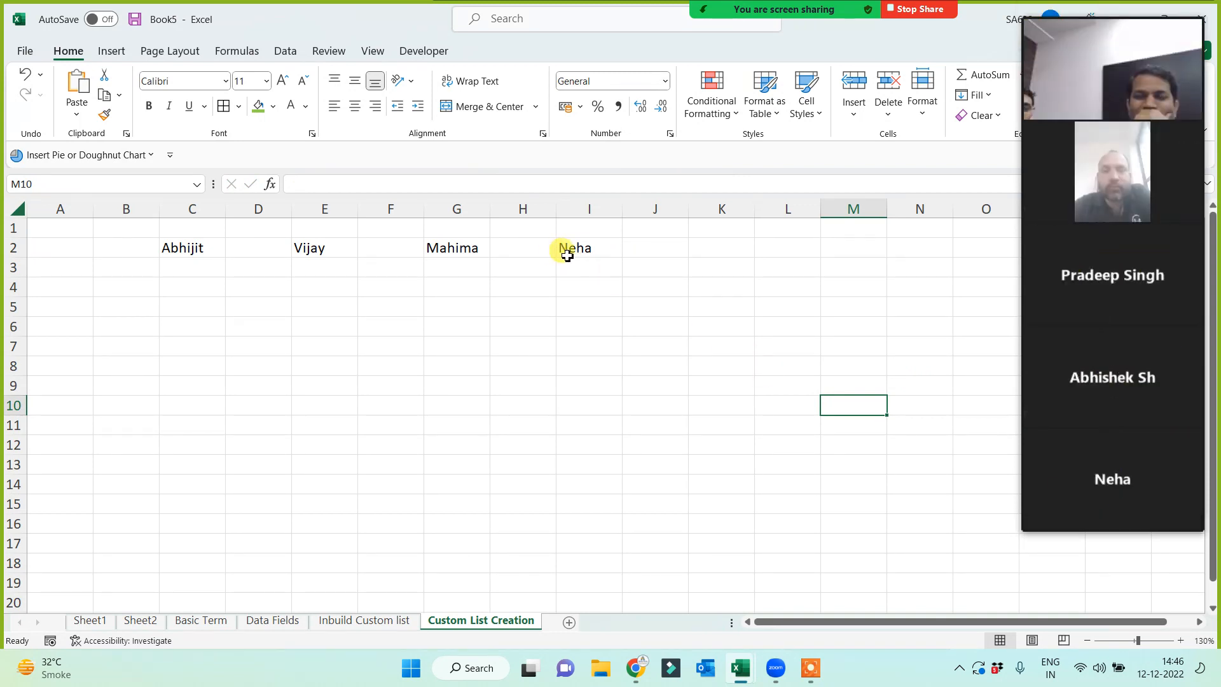
pyautogui.click(721, 251)
pyautogui.write('Pradeep')
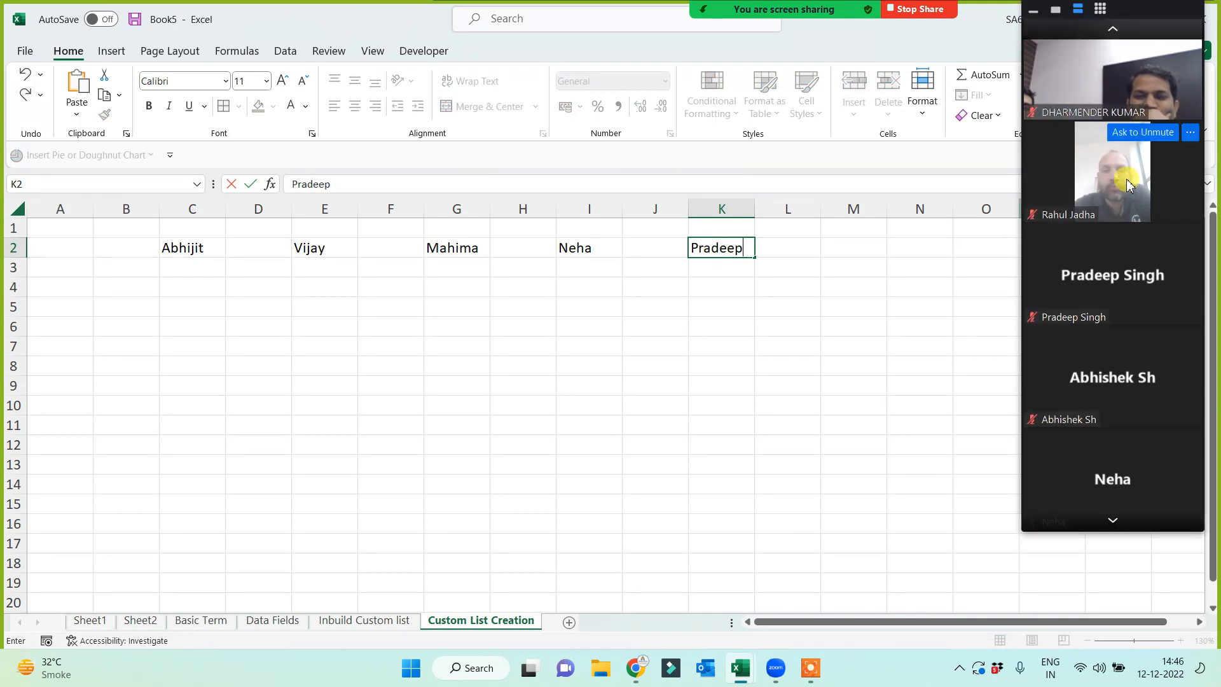
pyautogui.click(854, 250)
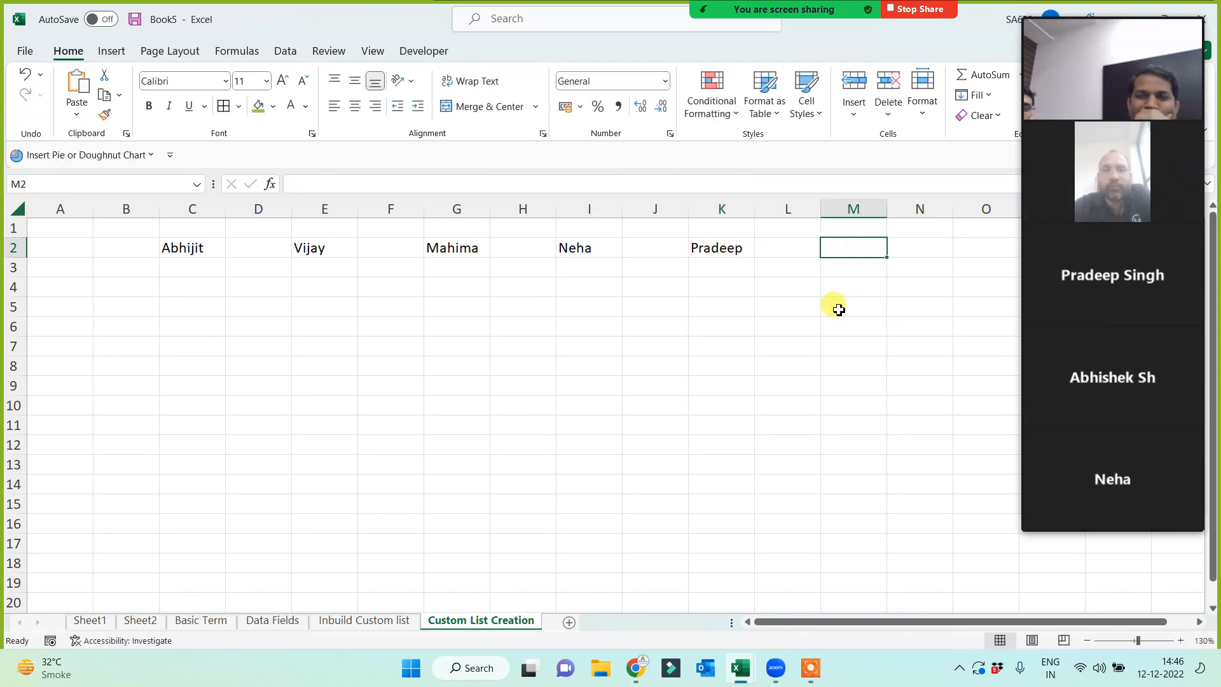
pyautogui.write('Rahul')
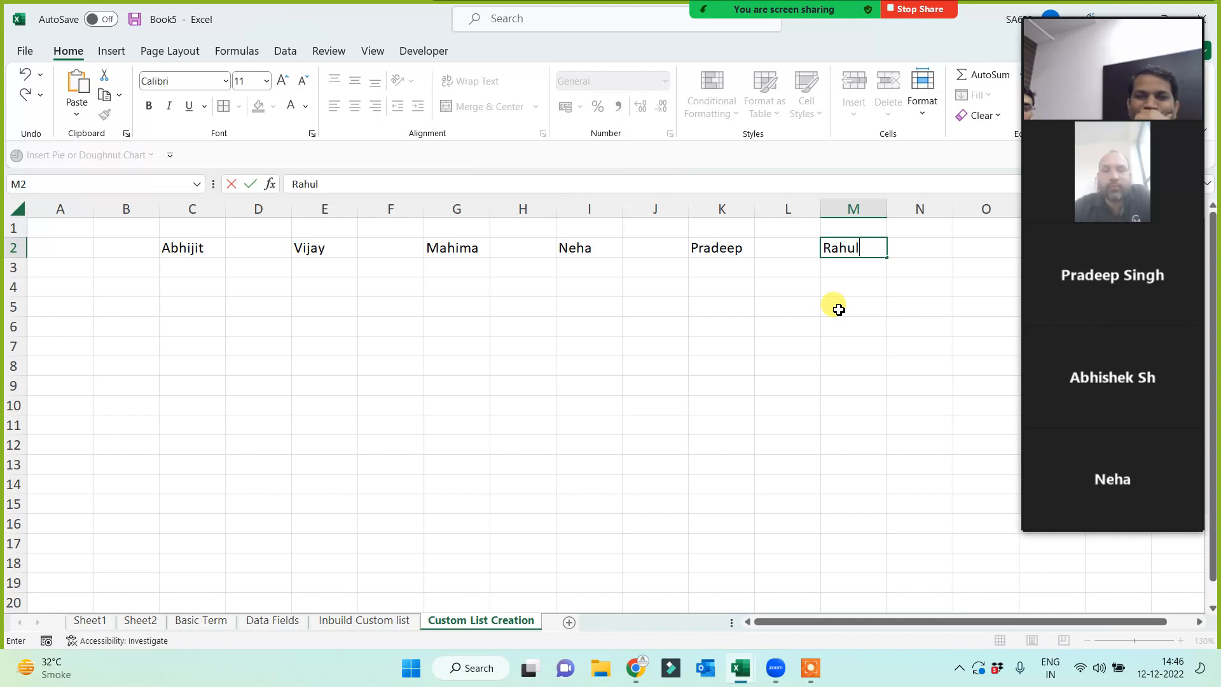
pyautogui.click(839, 309)
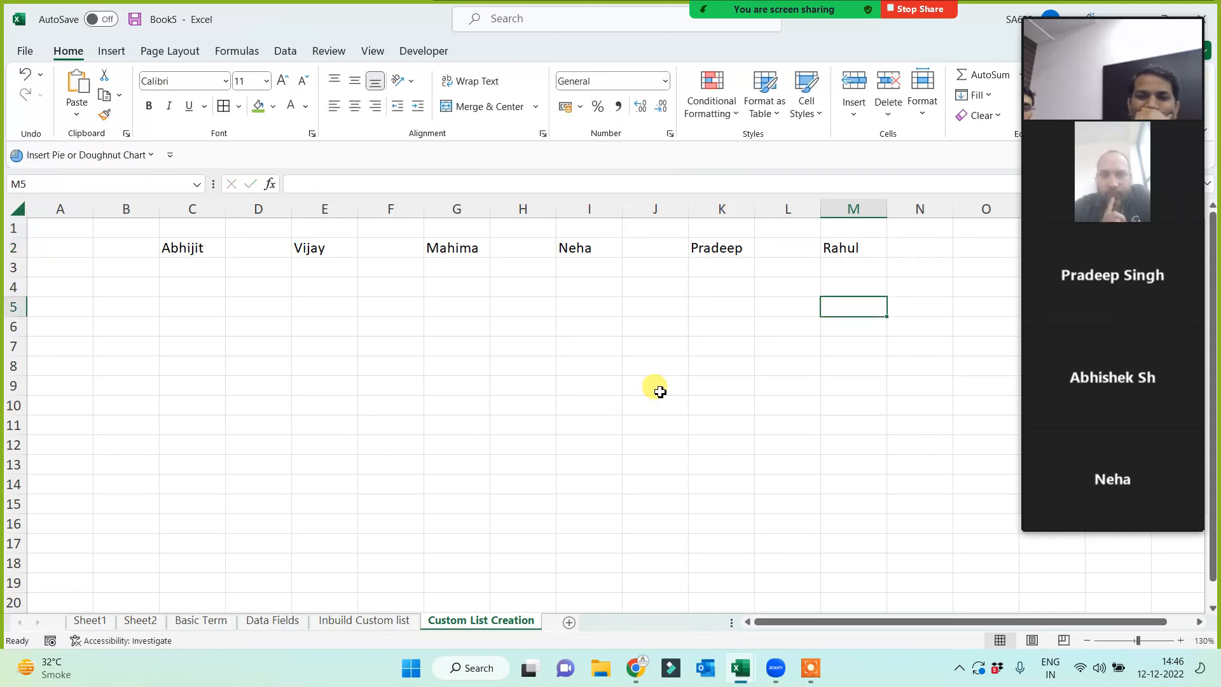
pyautogui.moveTo(1101, 224)
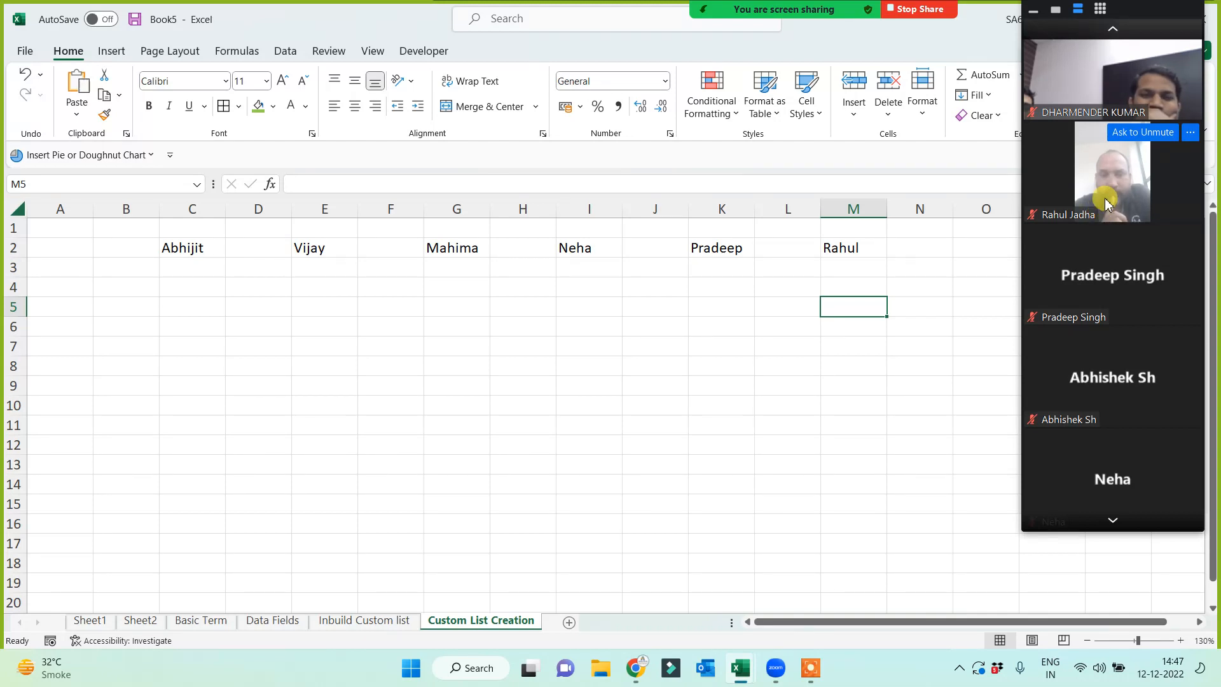
pyautogui.click(861, 249)
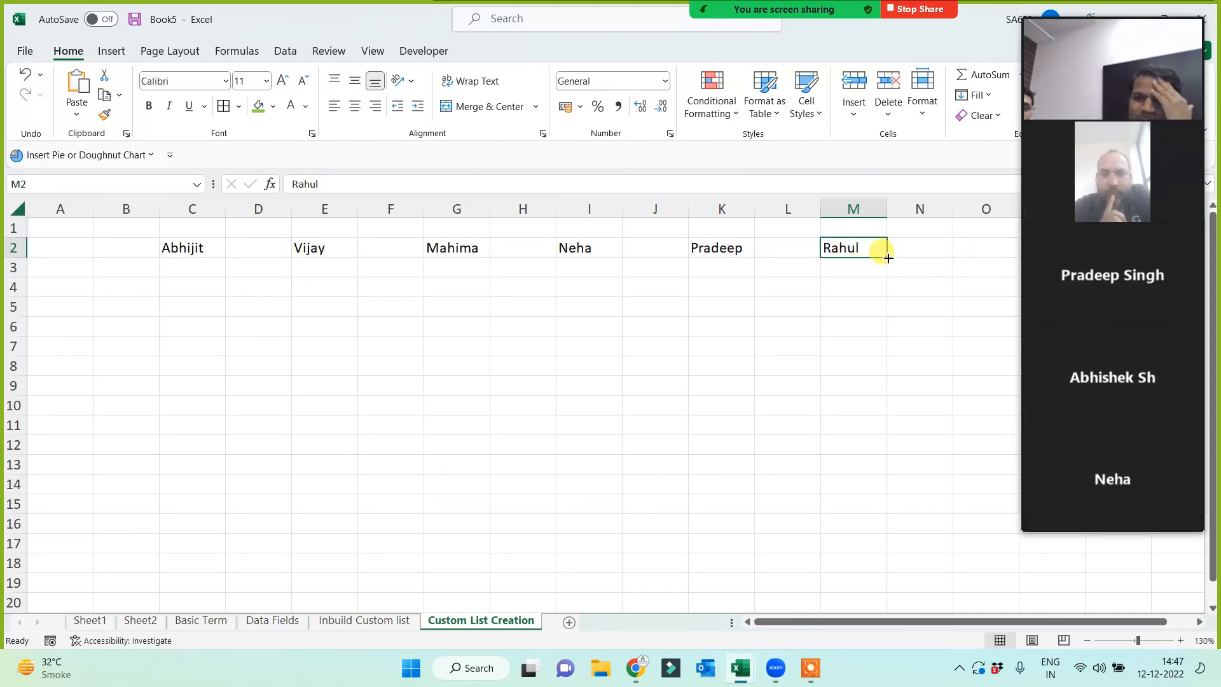
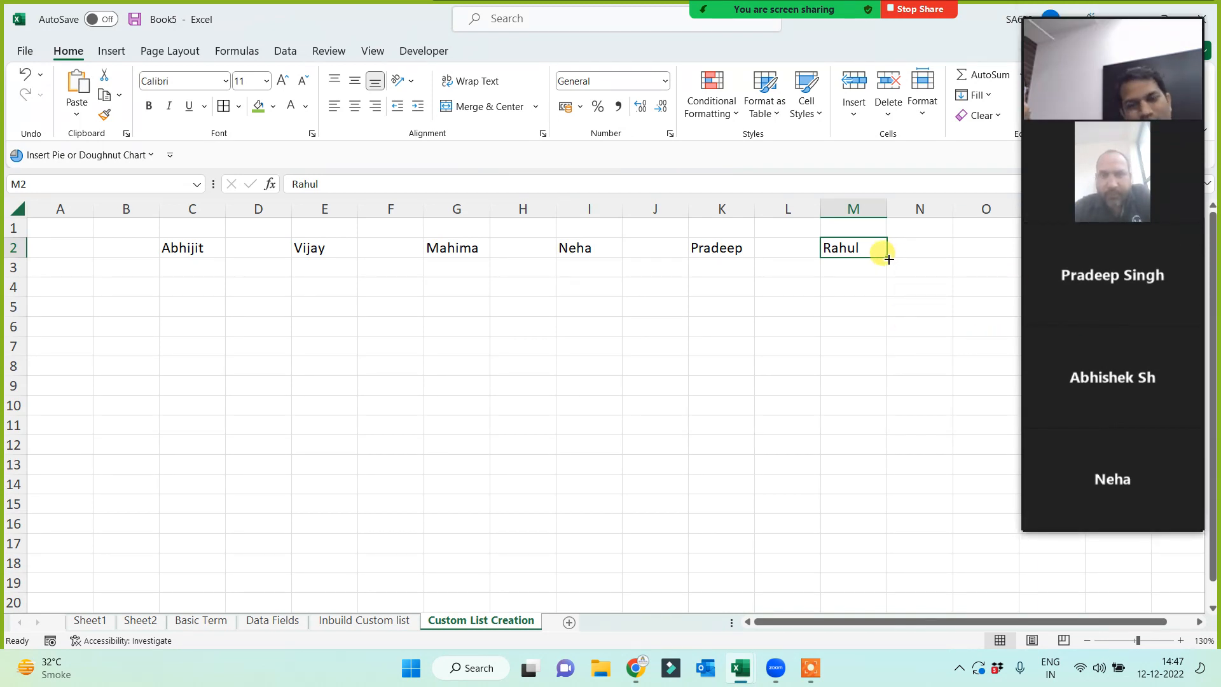
# - Fill column M from Rahul down to row 15 with the custom list names
pyautogui.moveTo(888, 259); pyautogui.dragTo(868, 507)
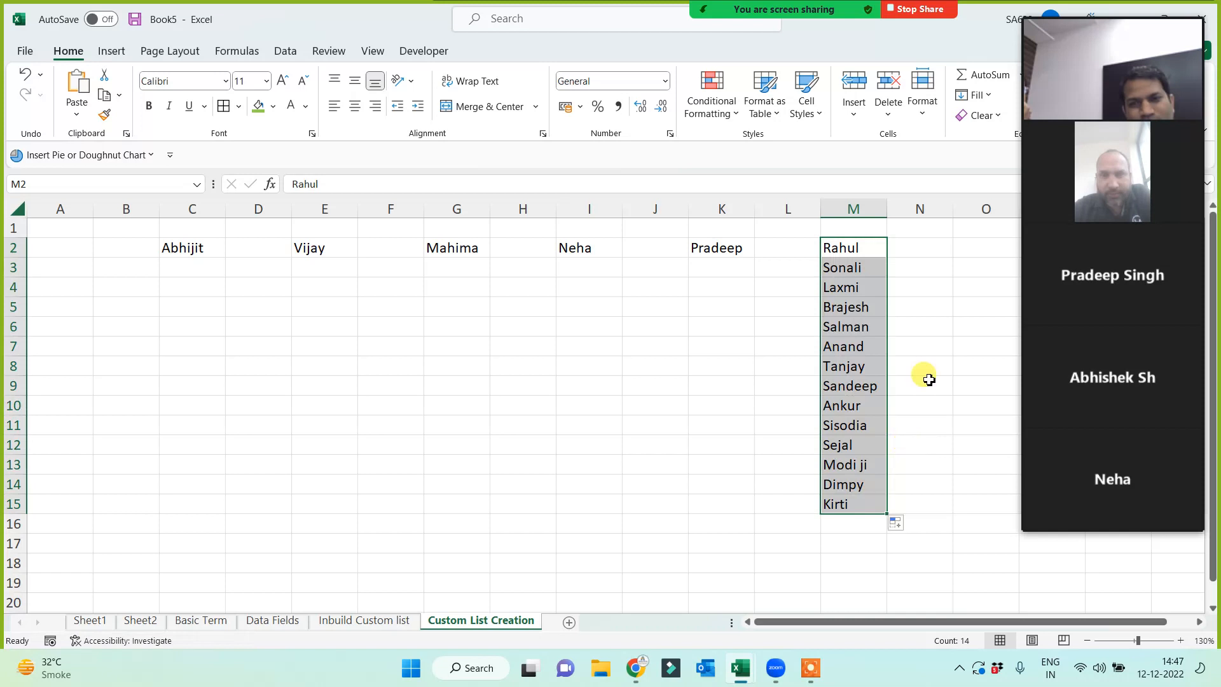
pyautogui.click(855, 268)
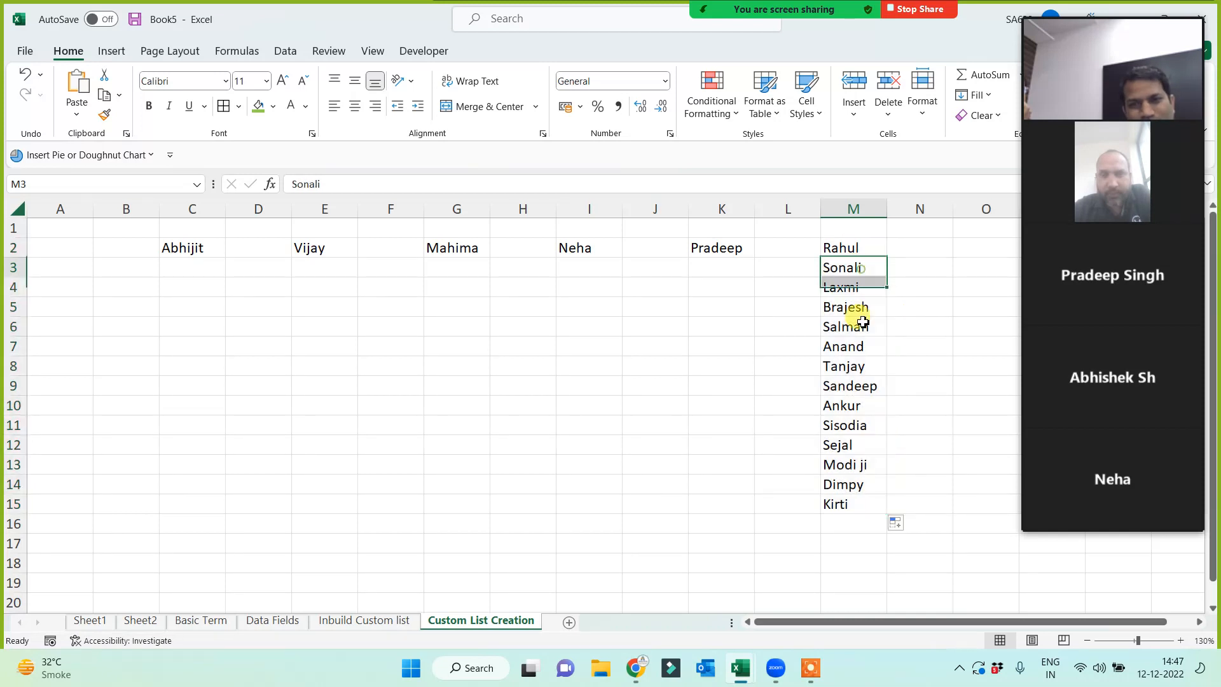
pyautogui.click(864, 287)
pyautogui.click(862, 306)
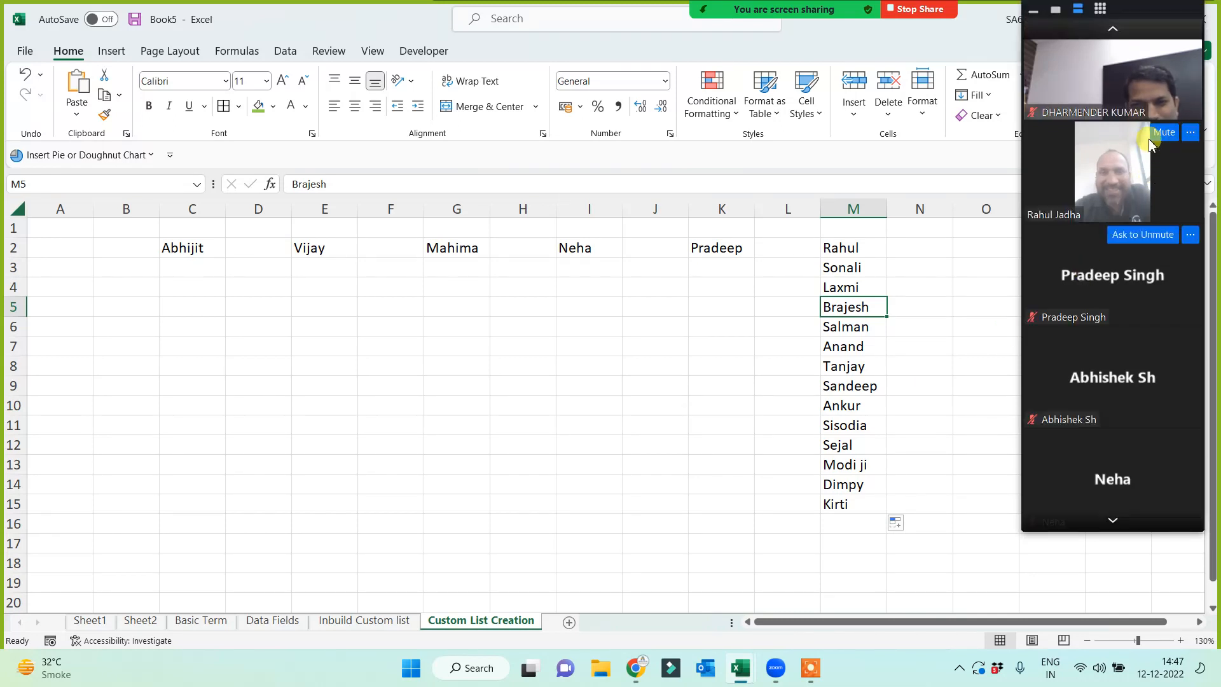
# - Repeat Pradeep from K2 down column K to row 15
pyautogui.click(719, 248)
pyautogui.moveTo(755, 259); pyautogui.dragTo(731, 502)
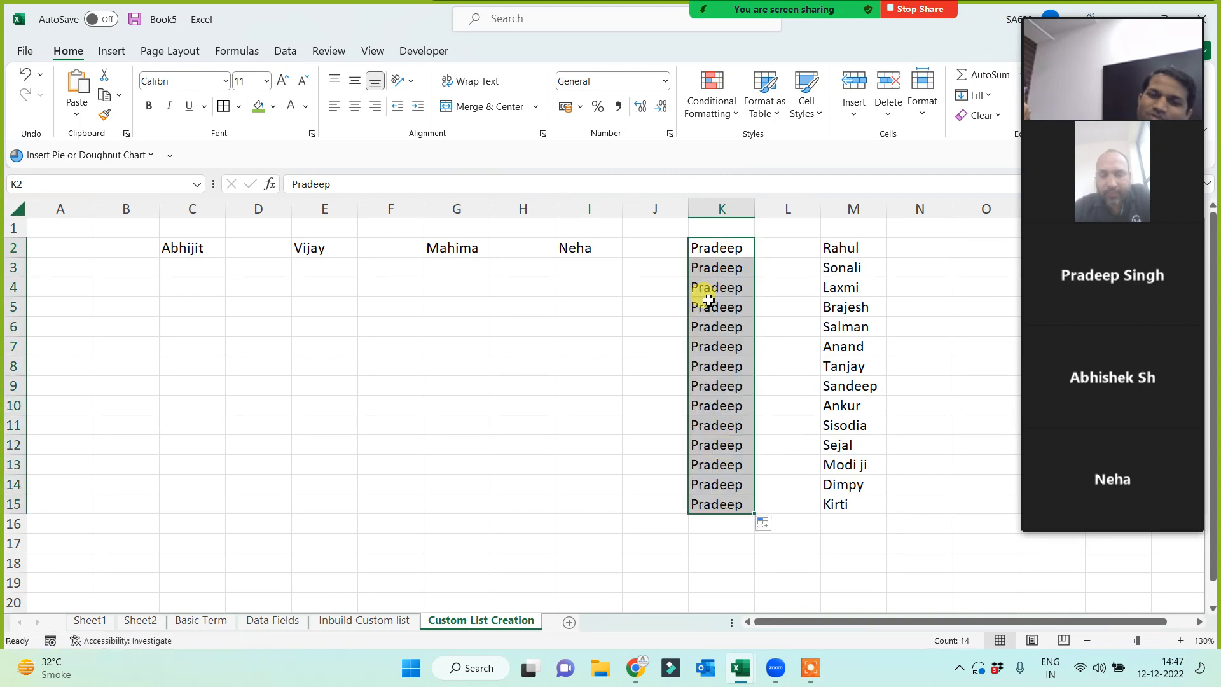
pyautogui.click(722, 249)
pyautogui.click(851, 249)
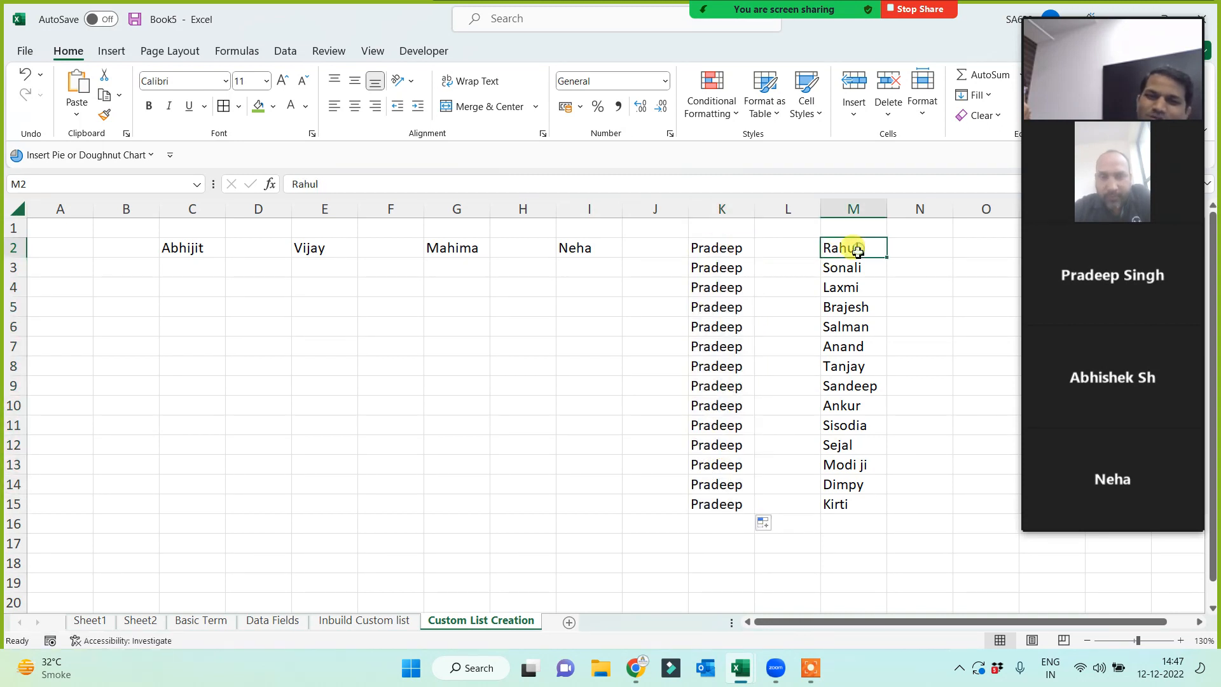
pyautogui.click(747, 251)
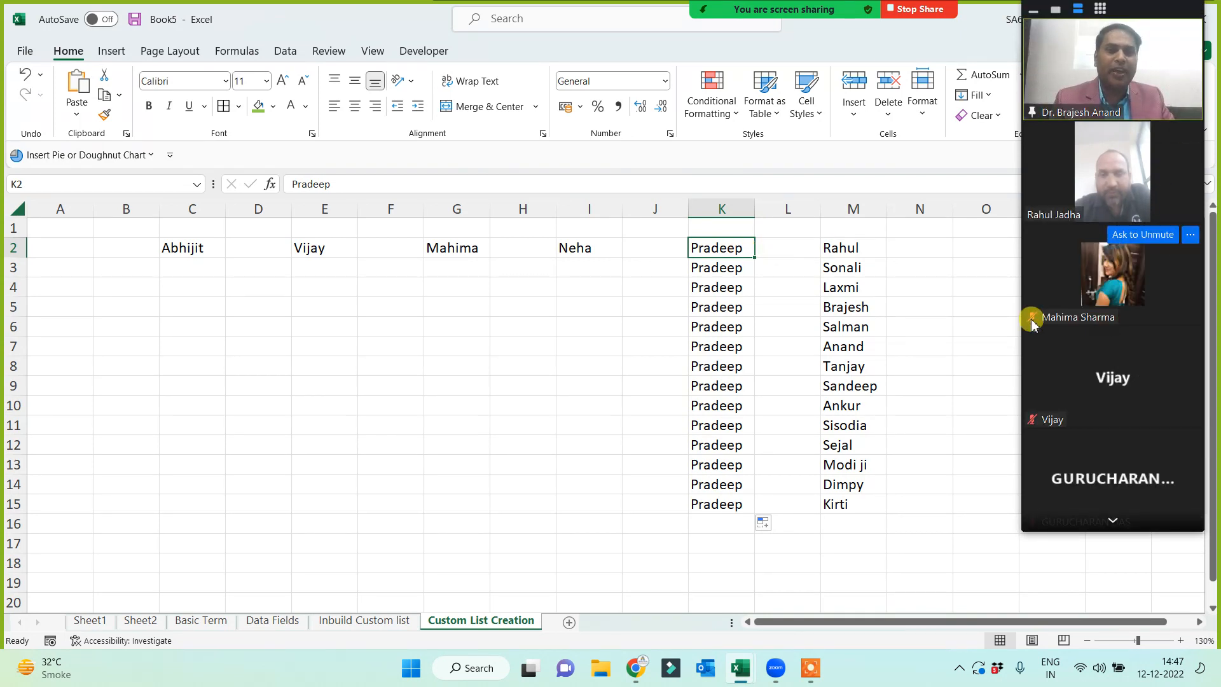
# - Repeat Neha, Mahima, Vijay and Abhijit down columns I, G, E and C to row 15
pyautogui.click(595, 242)
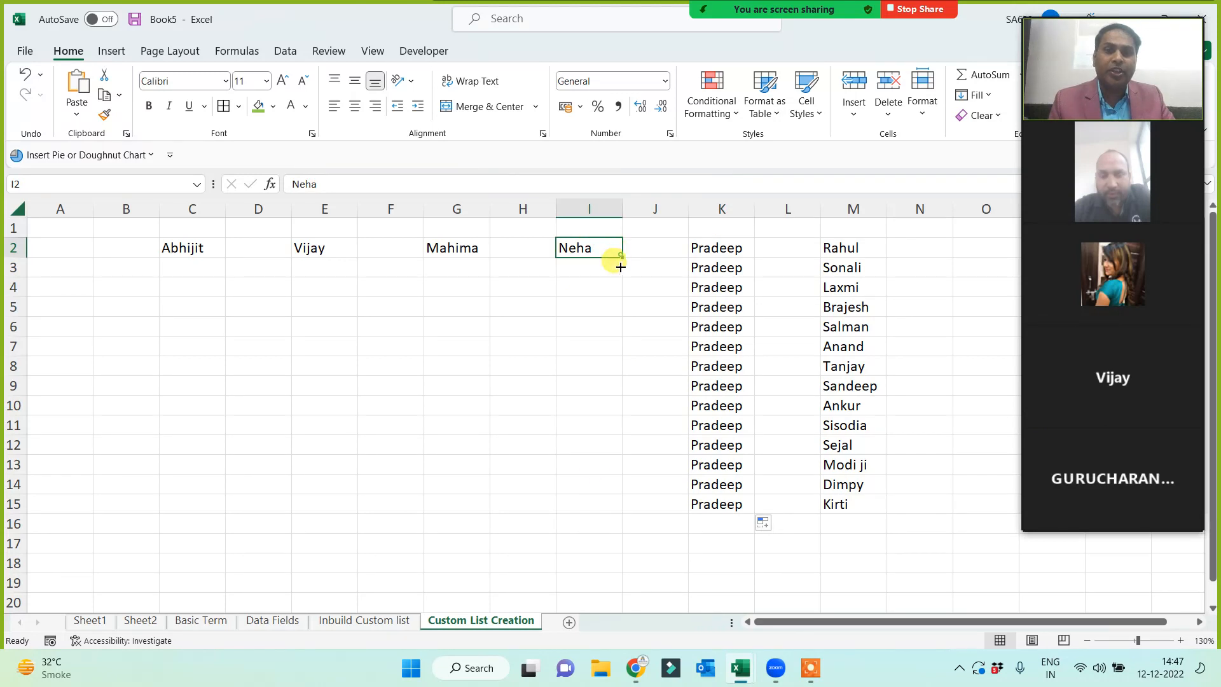
pyautogui.moveTo(622, 259); pyautogui.dragTo(601, 511)
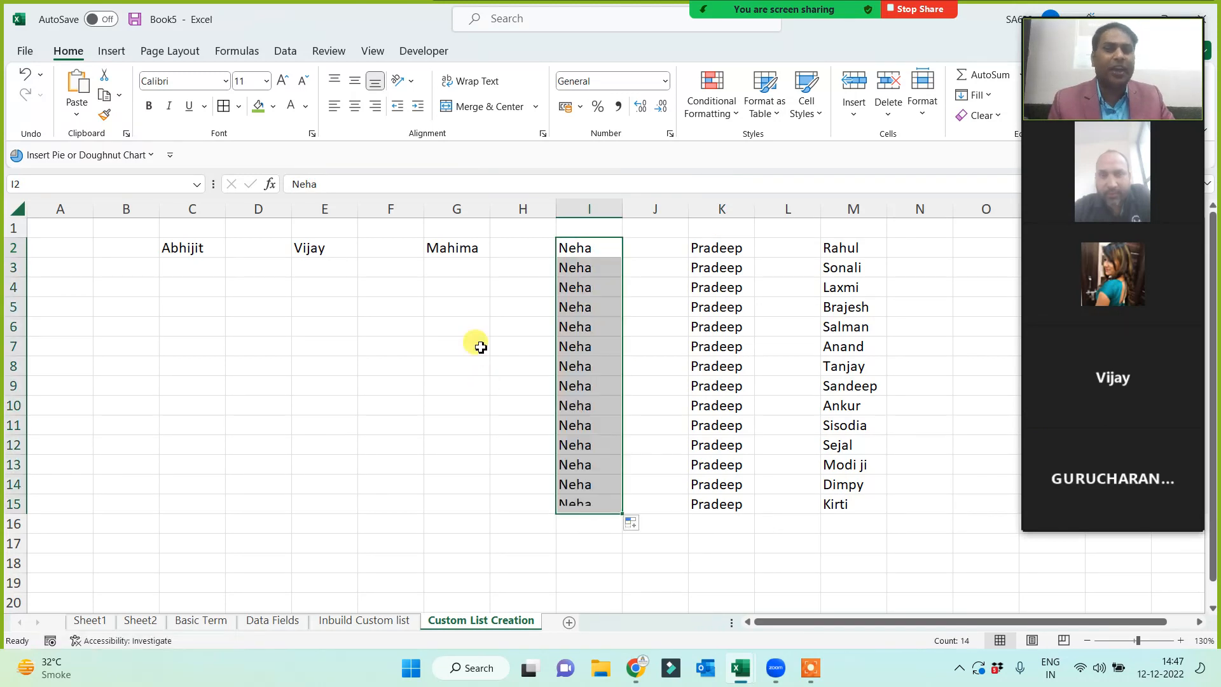
pyautogui.click(468, 248)
pyautogui.moveTo(489, 261); pyautogui.dragTo(477, 506)
pyautogui.click(336, 251)
pyautogui.moveTo(357, 258); pyautogui.dragTo(335, 493)
pyautogui.click(197, 250)
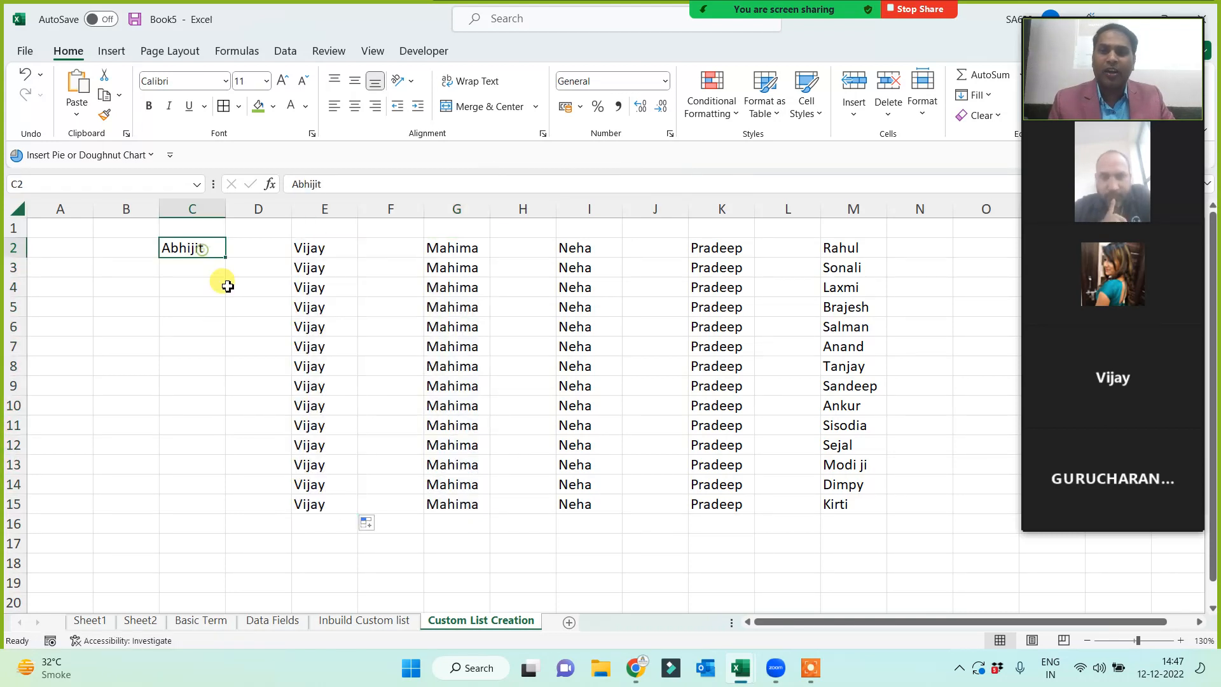
pyautogui.moveTo(224, 253); pyautogui.dragTo(216, 506)
pyautogui.click(862, 250)
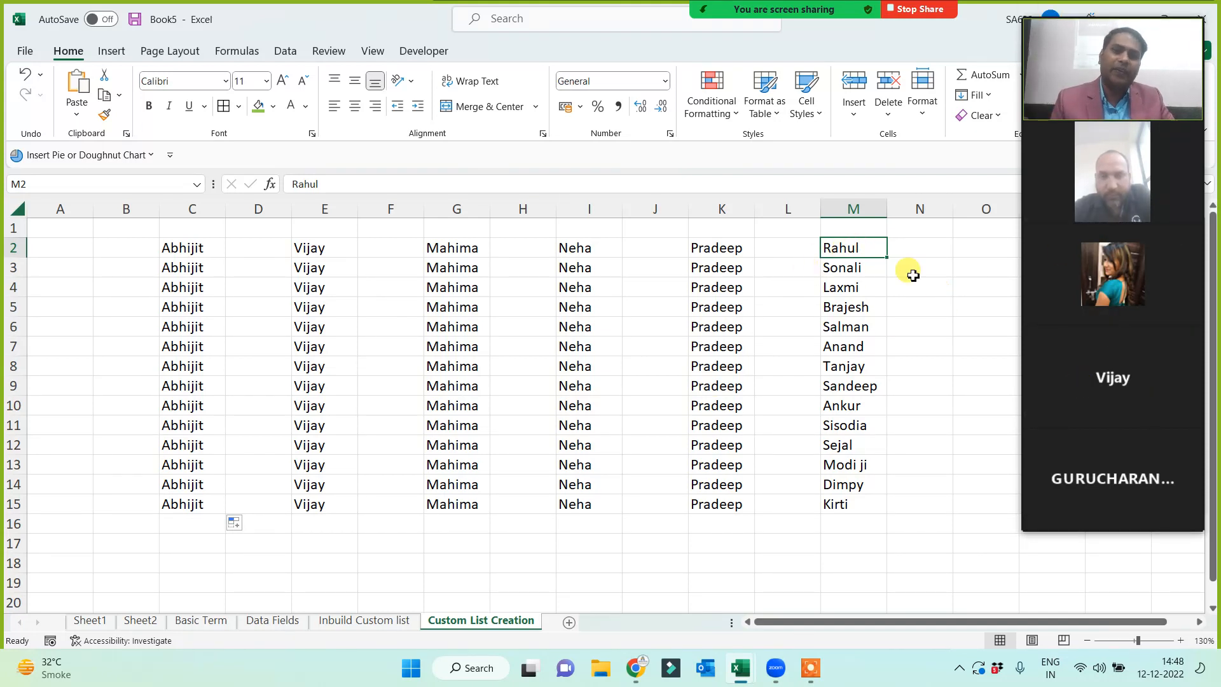
# - Give the Mahima cell G2 a green fill colour
pyautogui.click(884, 247)
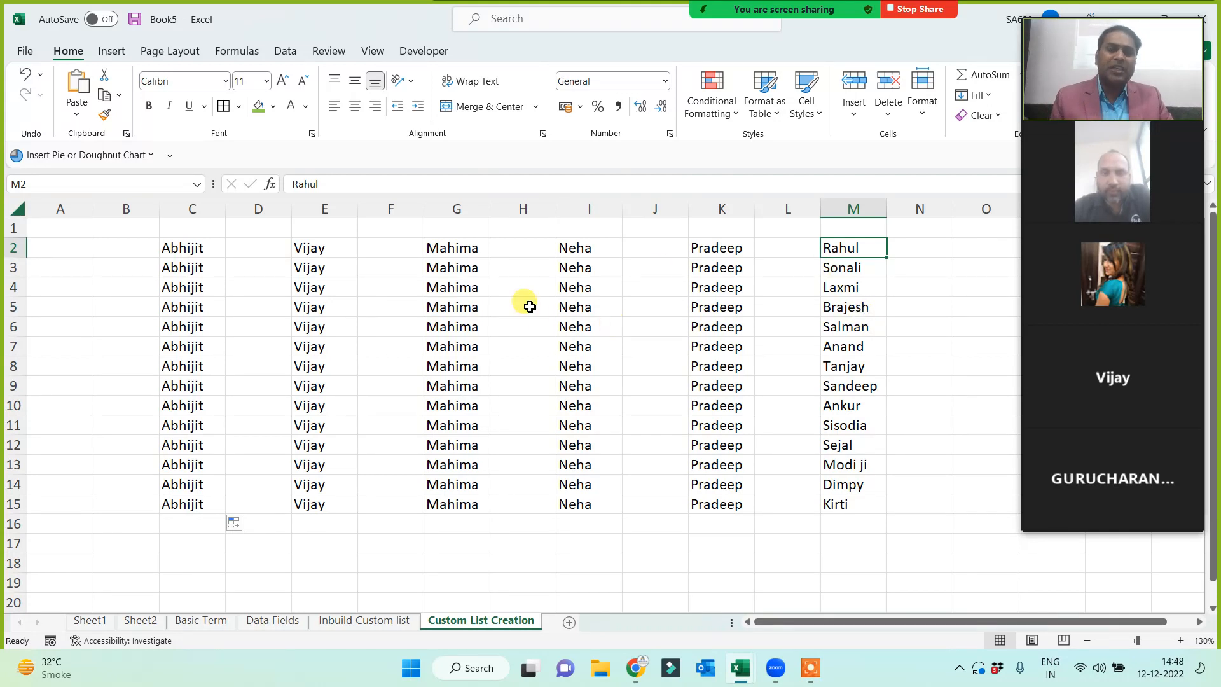
pyautogui.click(452, 248)
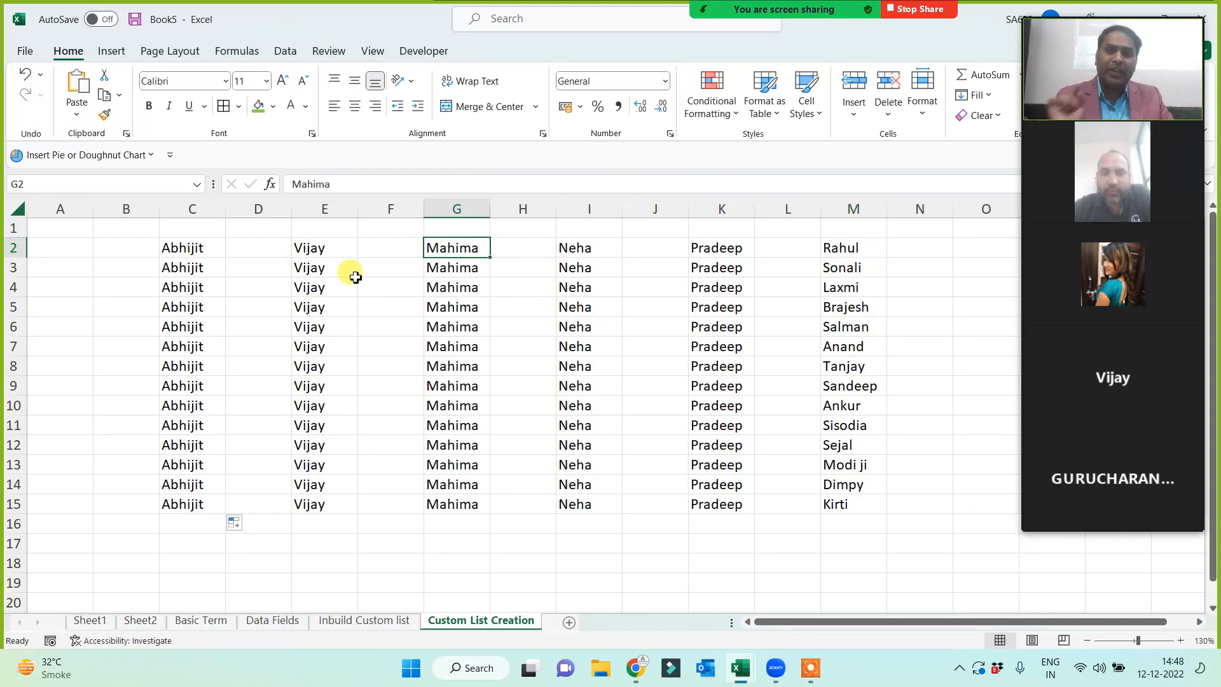
pyautogui.click(258, 106)
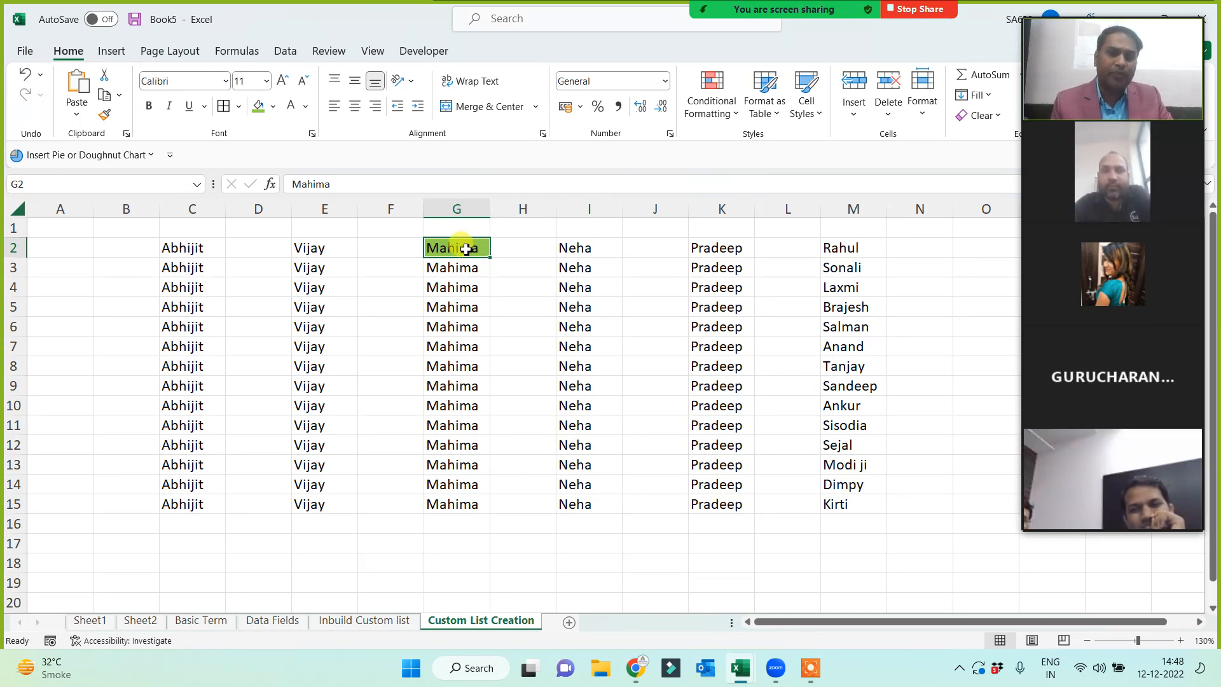
pyautogui.click(850, 245)
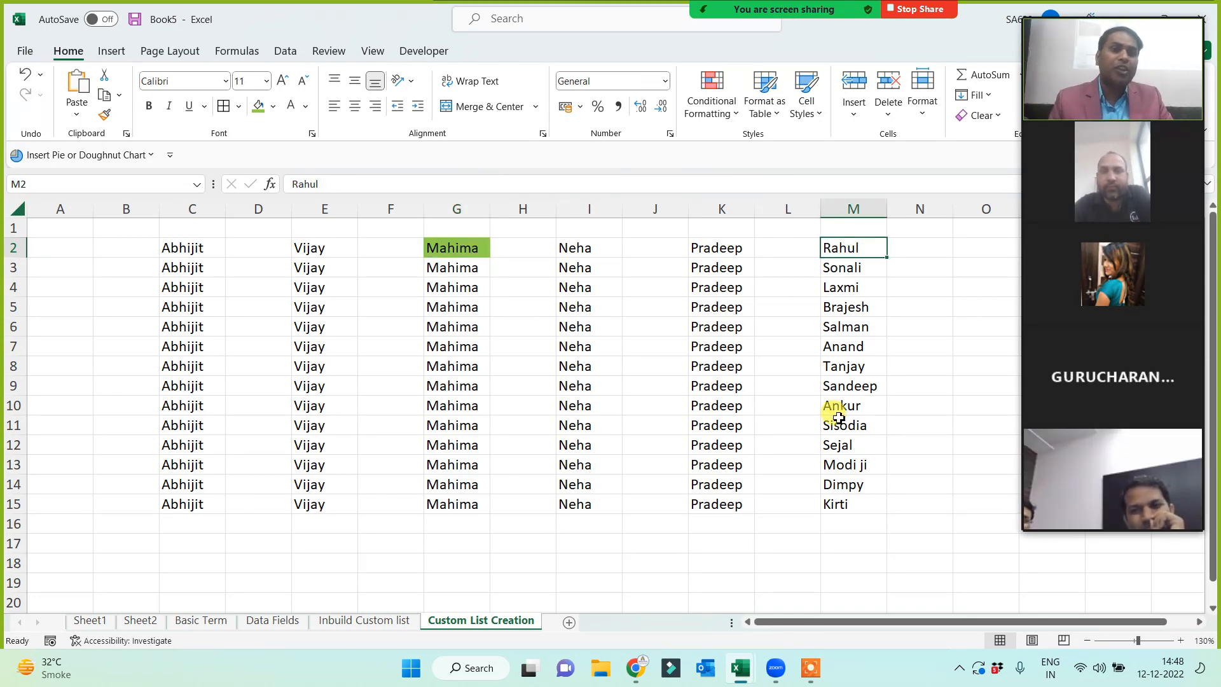
# - Move Pradeep from K2 into M1 and Neha from I2 into M16
pyautogui.click(719, 245)
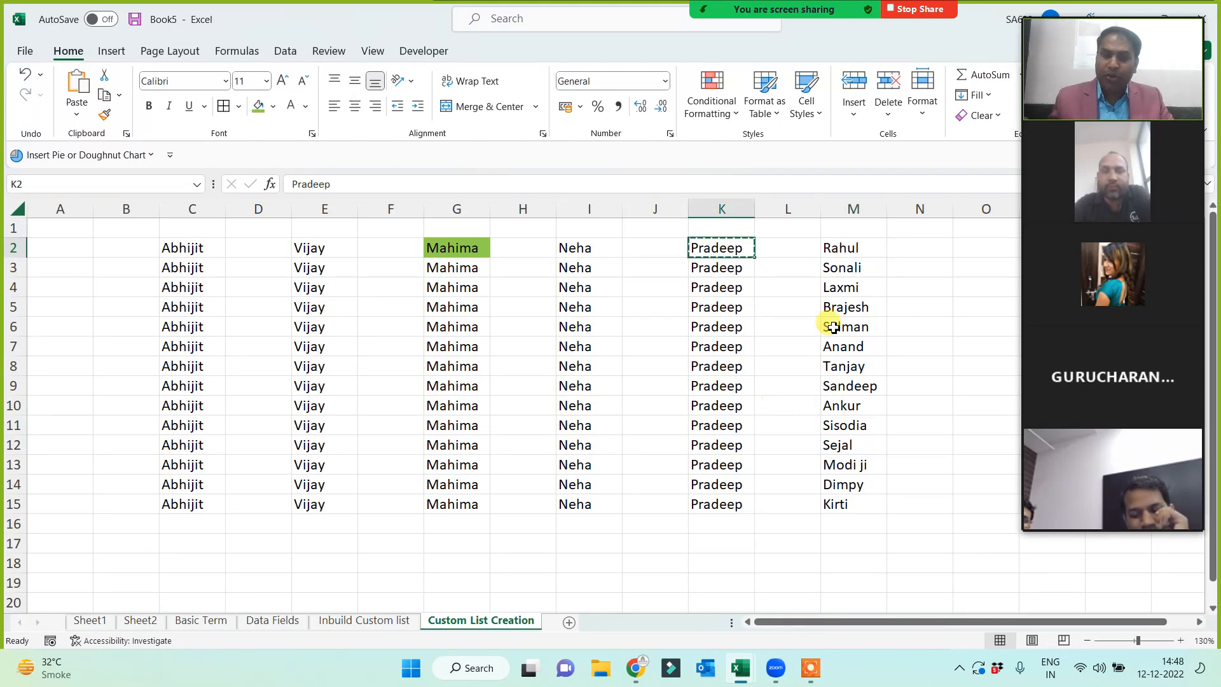
pyautogui.hotkey('ctrl', 'c')
pyautogui.click(854, 230)
pyautogui.hotkey('ctrl', 'v')
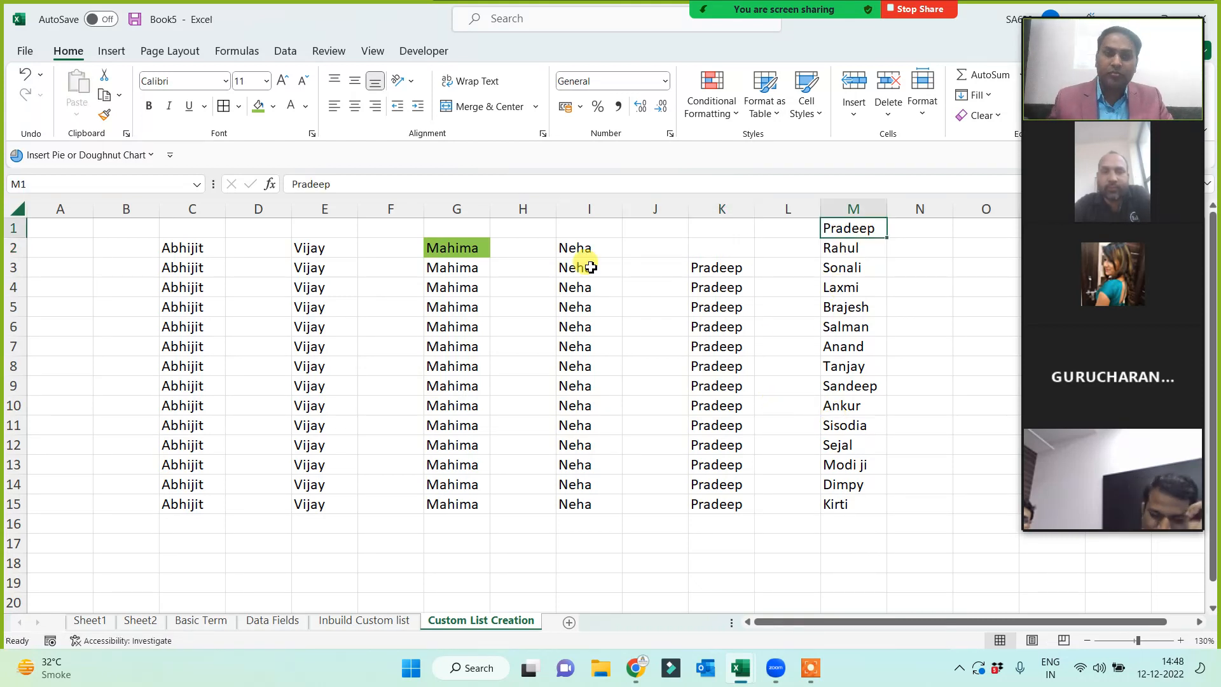
pyautogui.click(574, 249)
pyautogui.hotkey('ctrl', 'c')
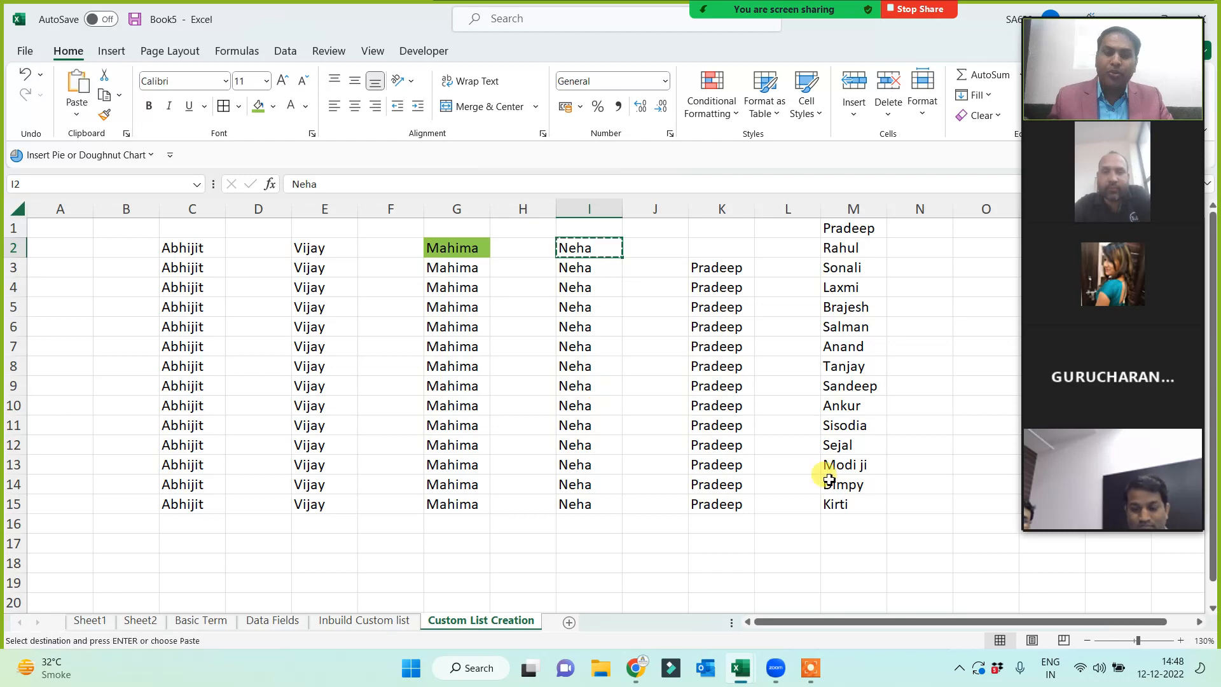
pyautogui.click(845, 528)
pyautogui.hotkey('ctrl', 'v')
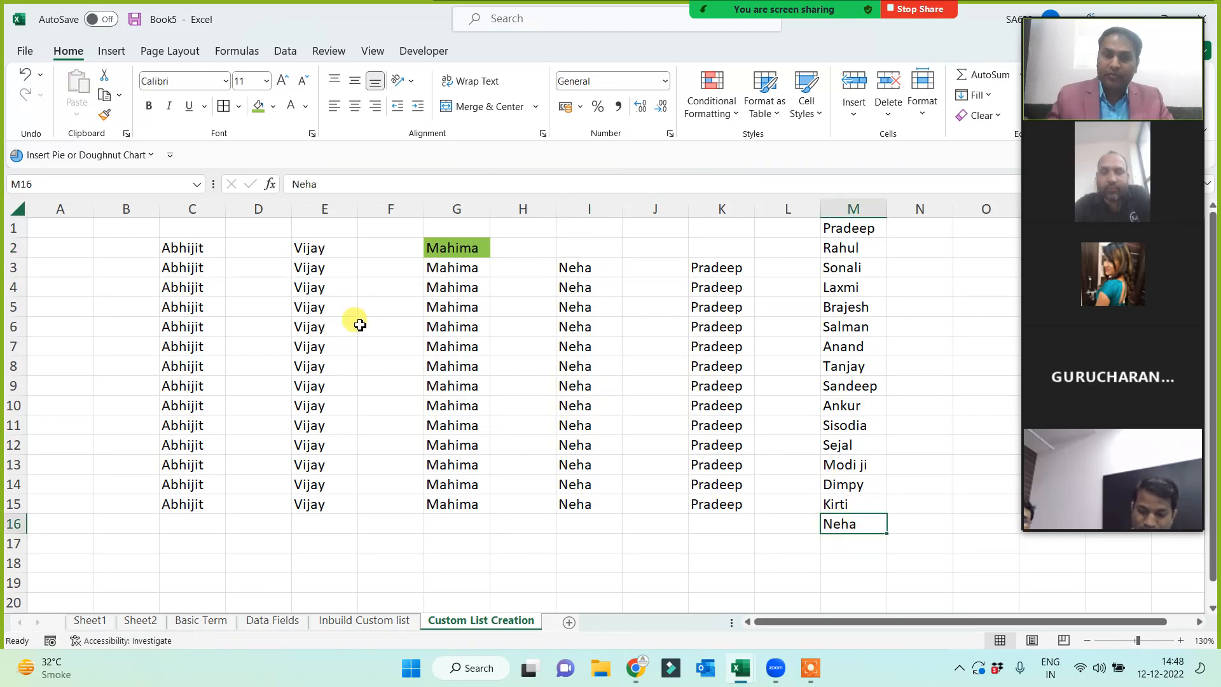
# - Cut Vijay from E2 into M17 and Abhijit from C2 into M18
pyautogui.click(309, 249)
pyautogui.hotkey('ctrl', 'x')
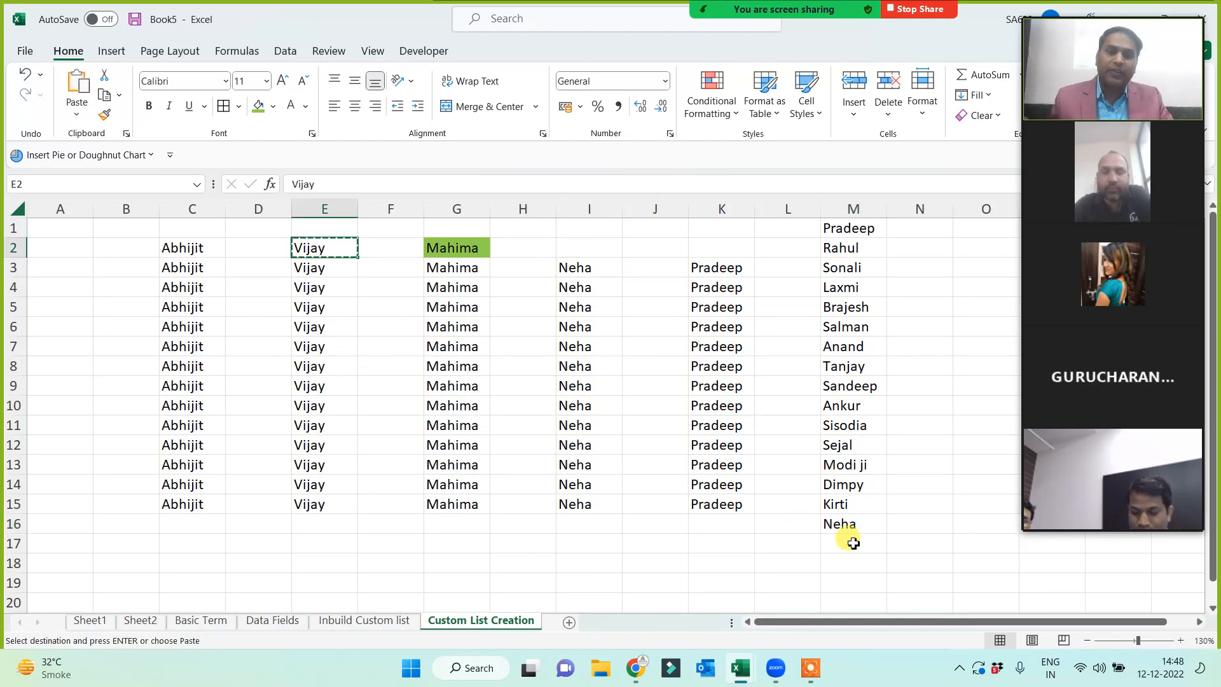
pyautogui.click(851, 544)
pyautogui.hotkey('ctrl', 'v')
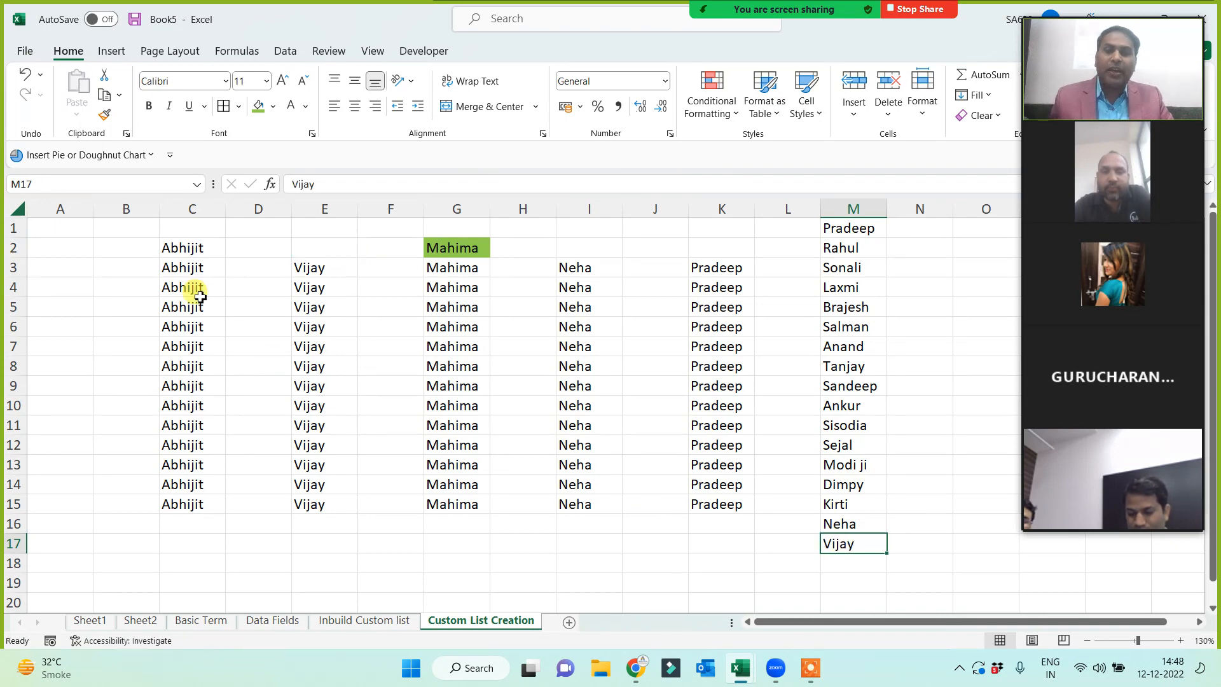
pyautogui.click(175, 245)
pyautogui.hotkey('ctrl', 'x')
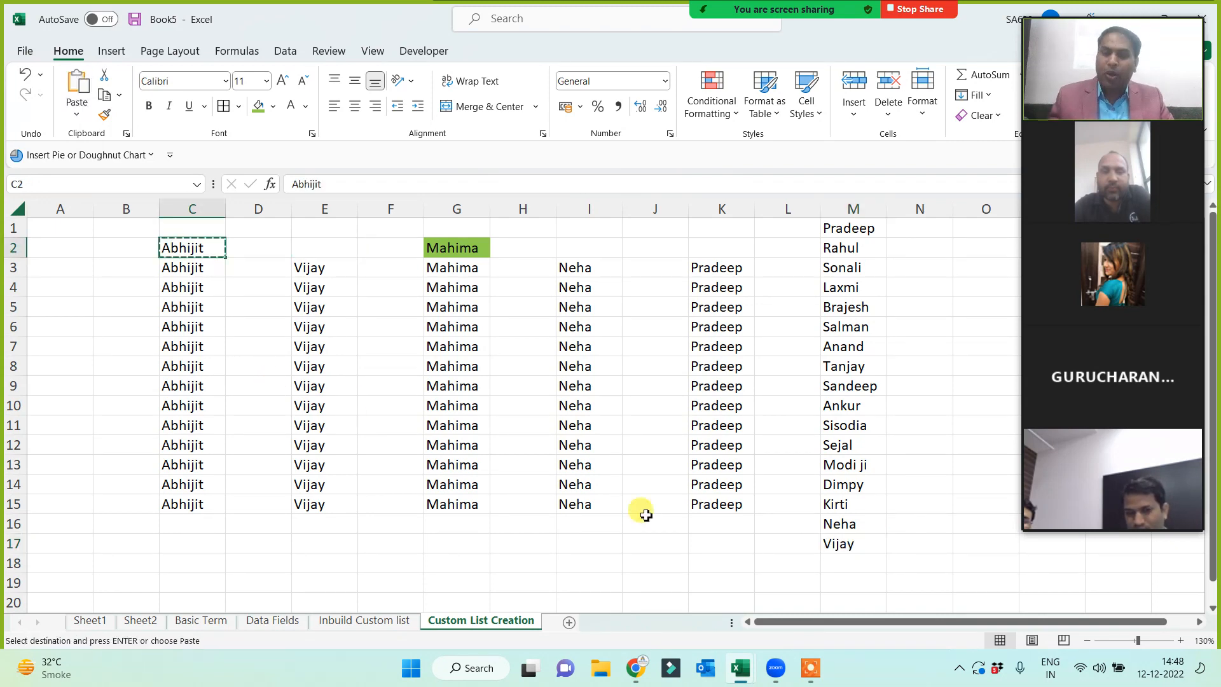
pyautogui.click(844, 564)
pyautogui.hotkey('ctrl', 'v')
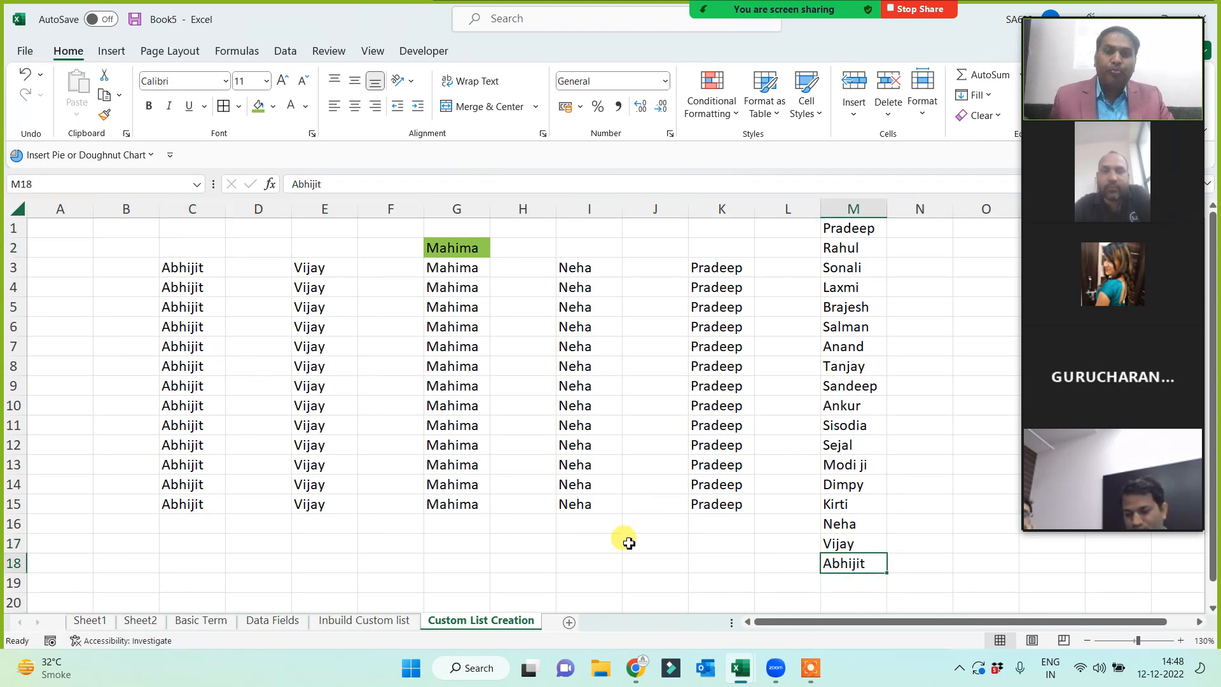
pyautogui.click(629, 542)
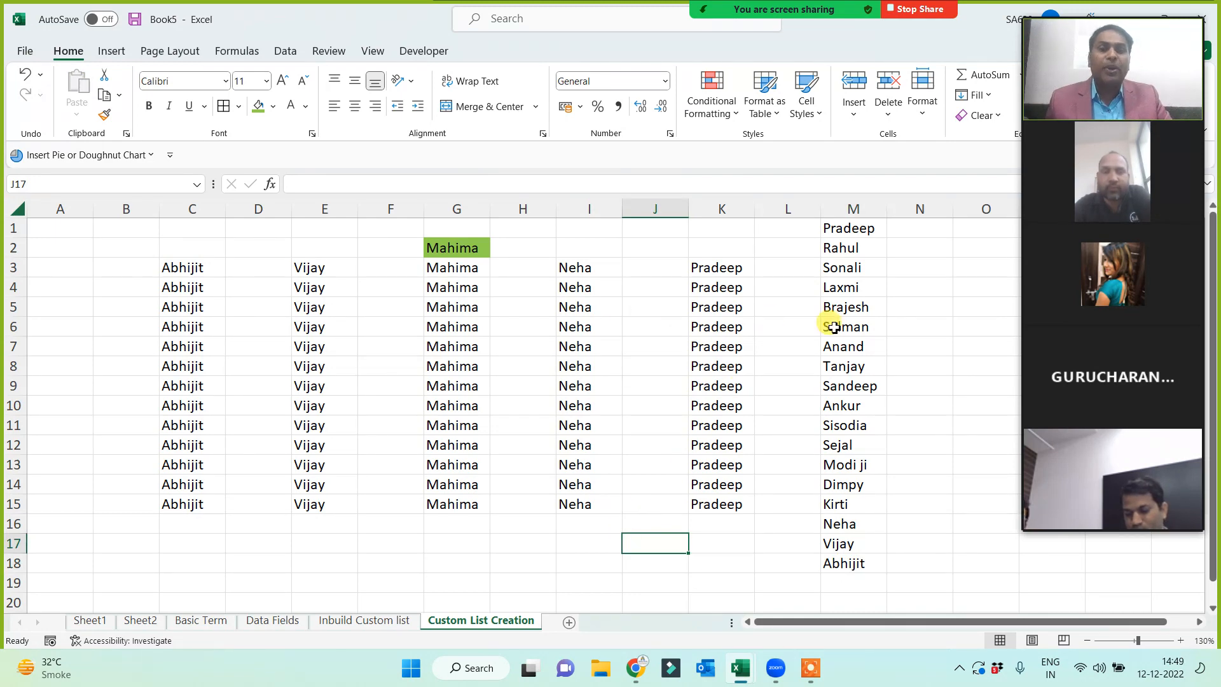
pyautogui.moveTo(855, 226); pyautogui.dragTo(845, 564)
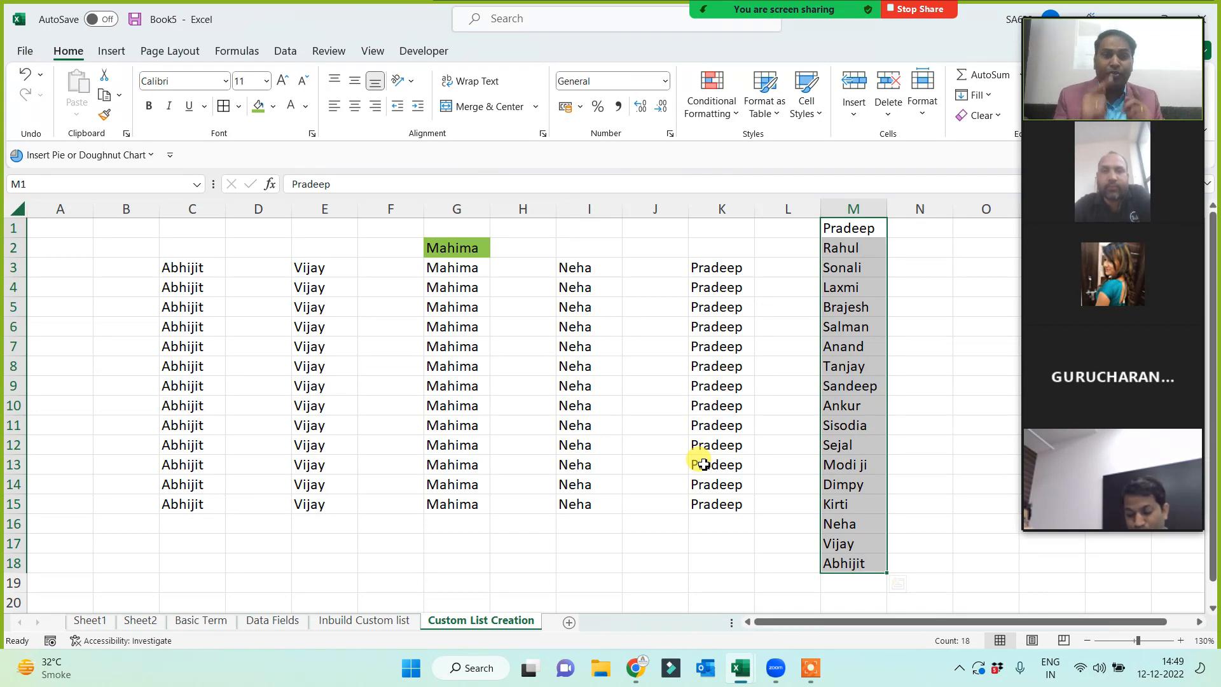
pyautogui.click(852, 229)
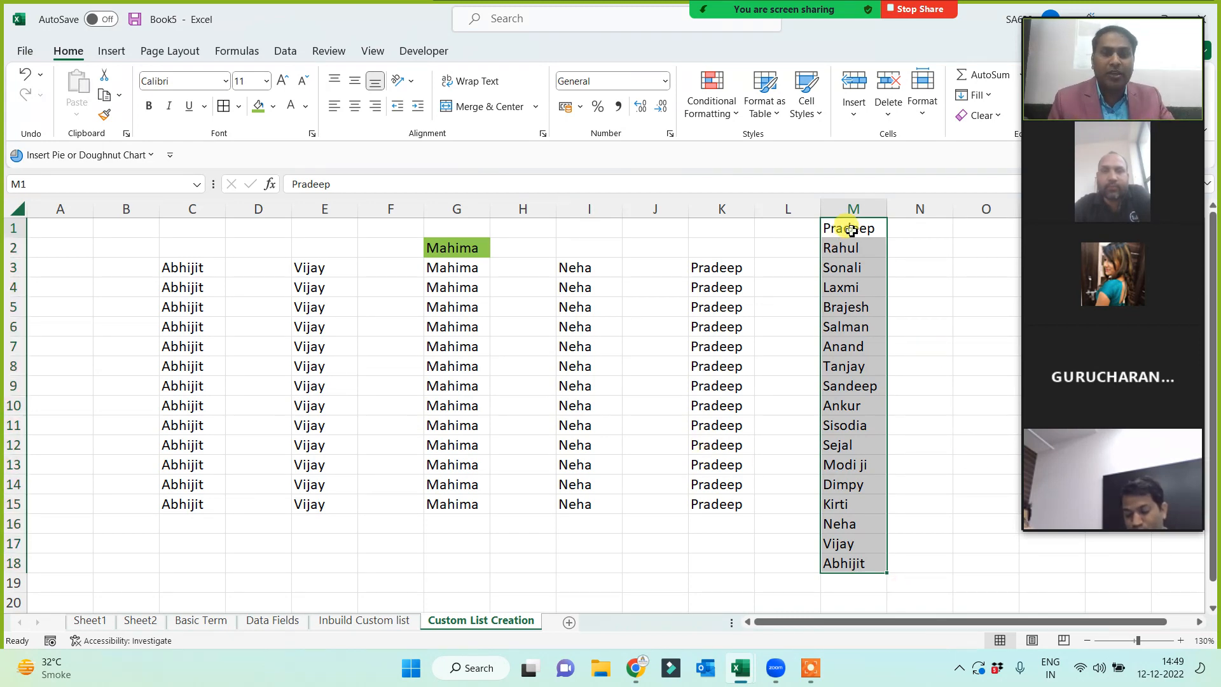
pyautogui.moveTo(853, 229); pyautogui.dragTo(831, 561)
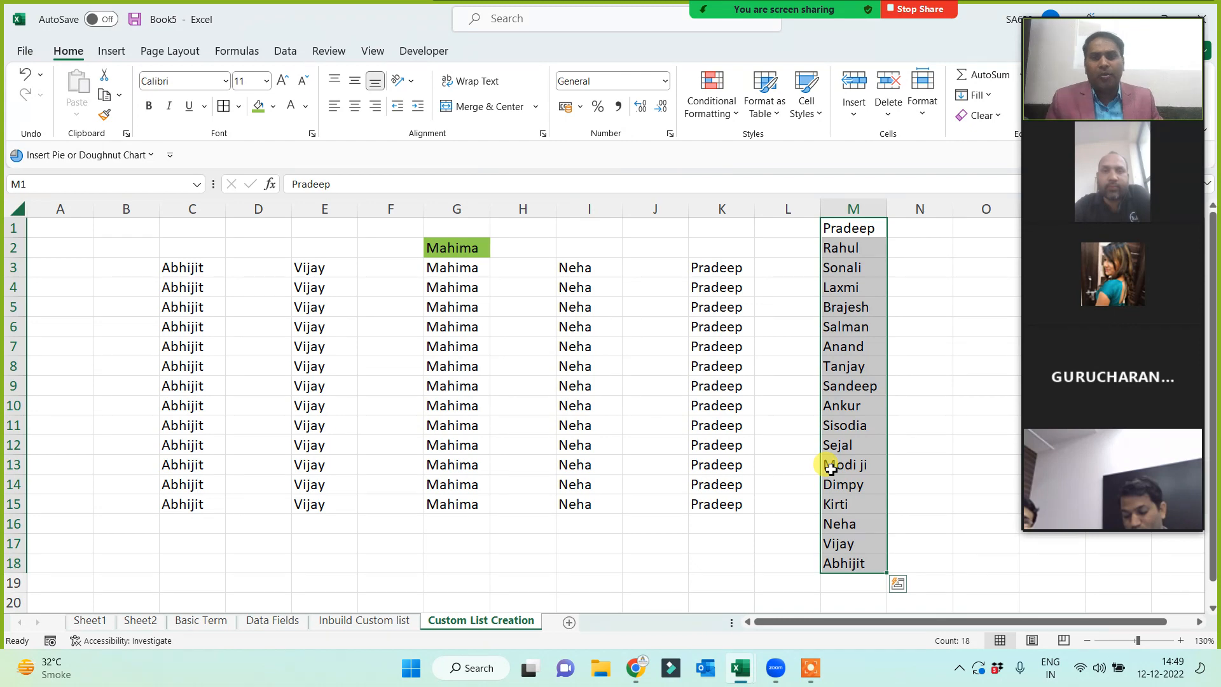
pyautogui.moveTo(725, 266); pyautogui.dragTo(715, 504)
pyautogui.click(853, 230)
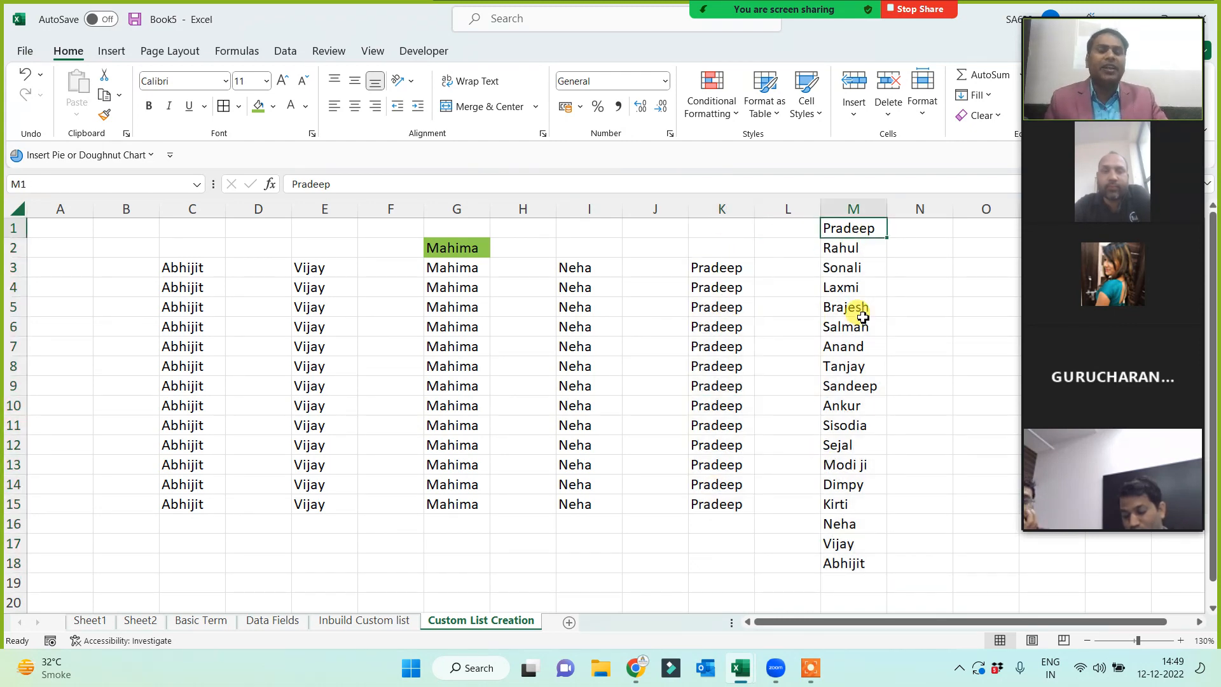
pyautogui.moveTo(885, 236); pyautogui.dragTo(839, 563)
pyautogui.click(759, 345)
pyautogui.click(854, 230)
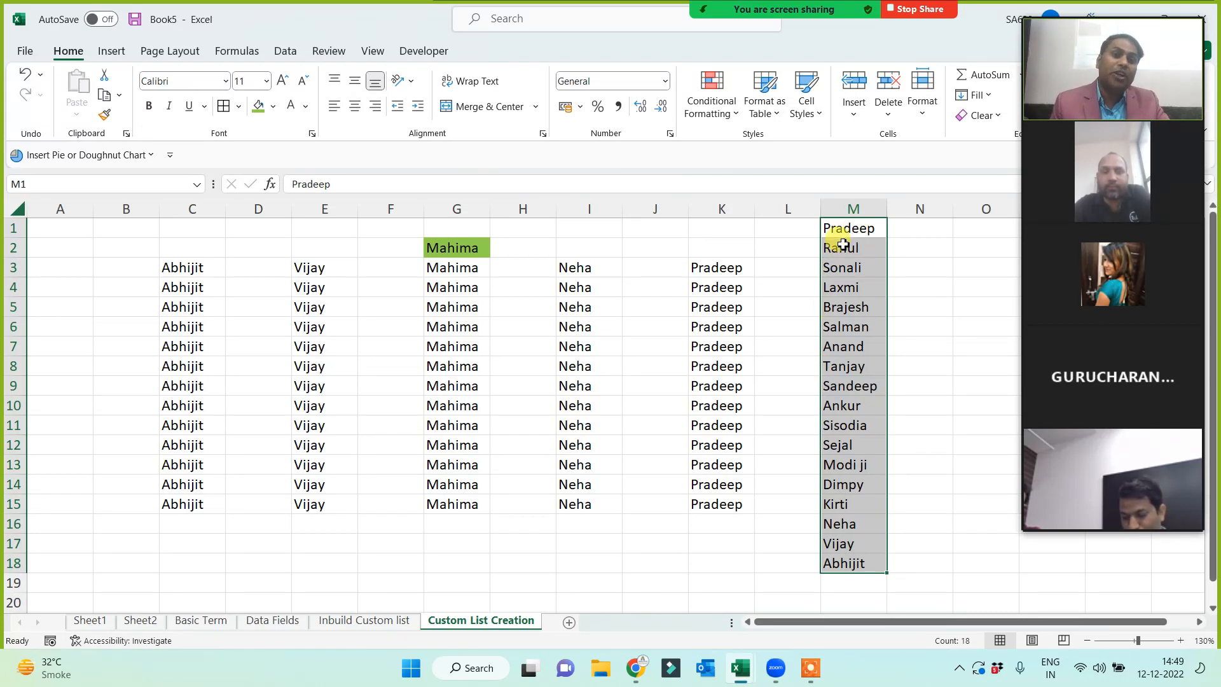
# - Enter apple in D3, fill the phone-brand list down to D14, and widen column D
pyautogui.click(578, 267)
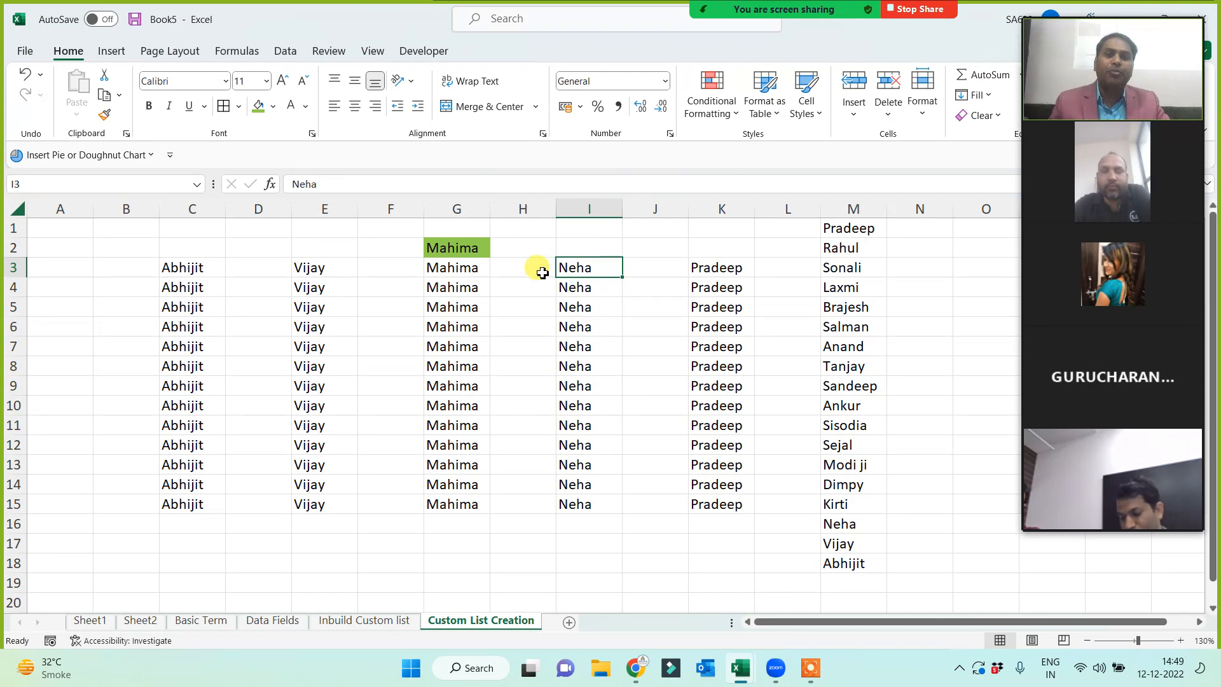
pyautogui.click(271, 268)
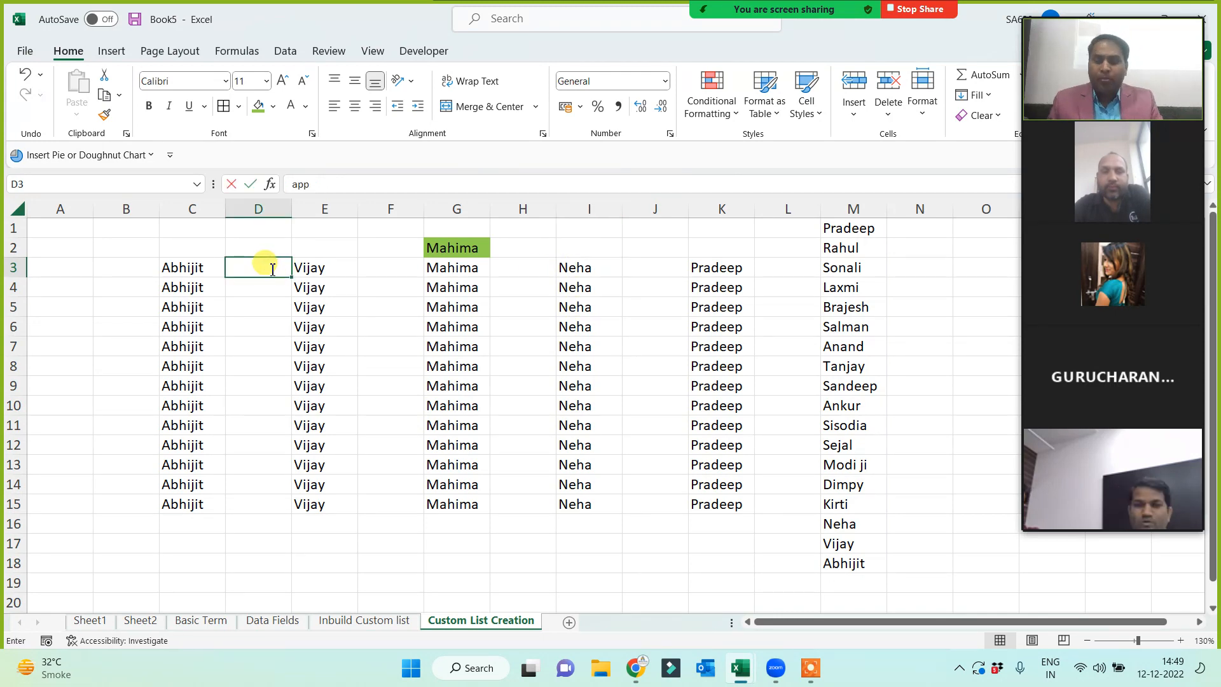
pyautogui.write('apple')
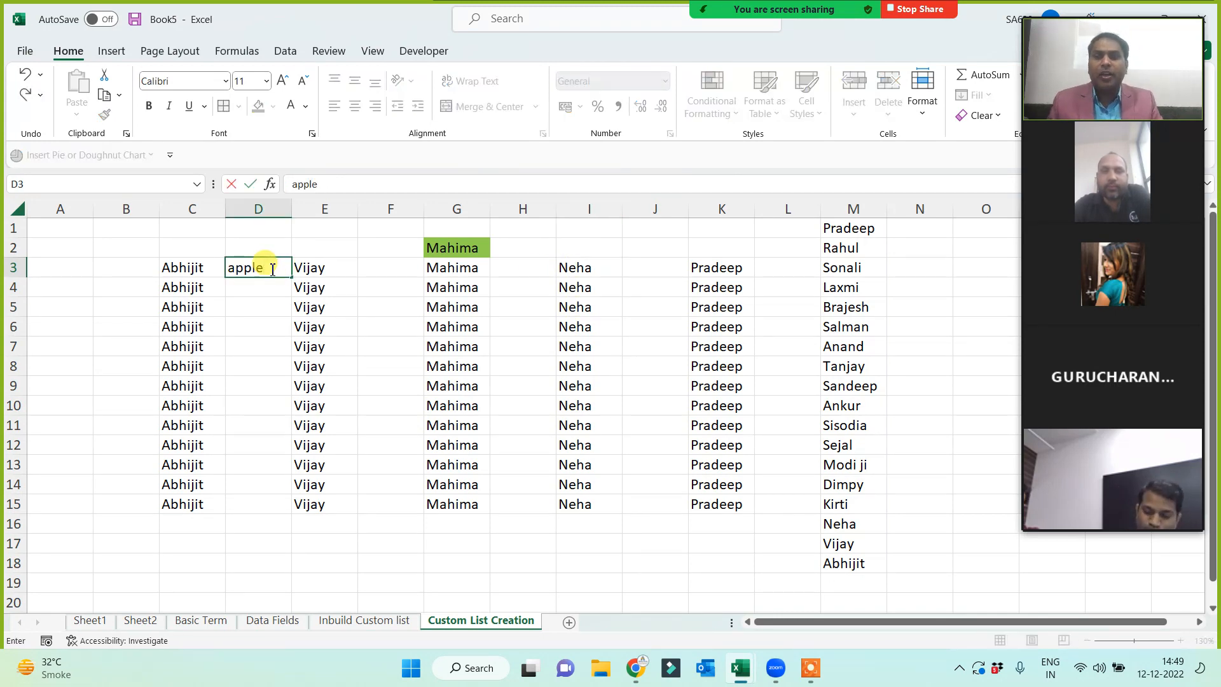
pyautogui.click(248, 344)
pyautogui.click(262, 267)
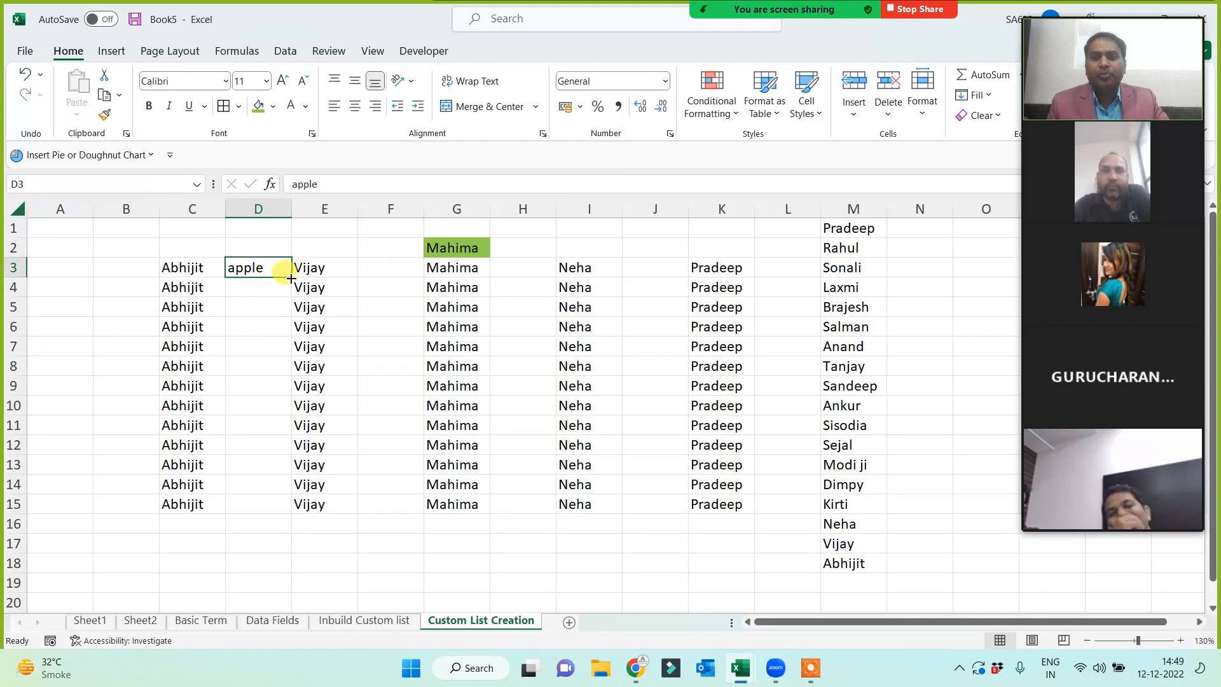
pyautogui.moveTo(290, 277); pyautogui.dragTo(256, 486)
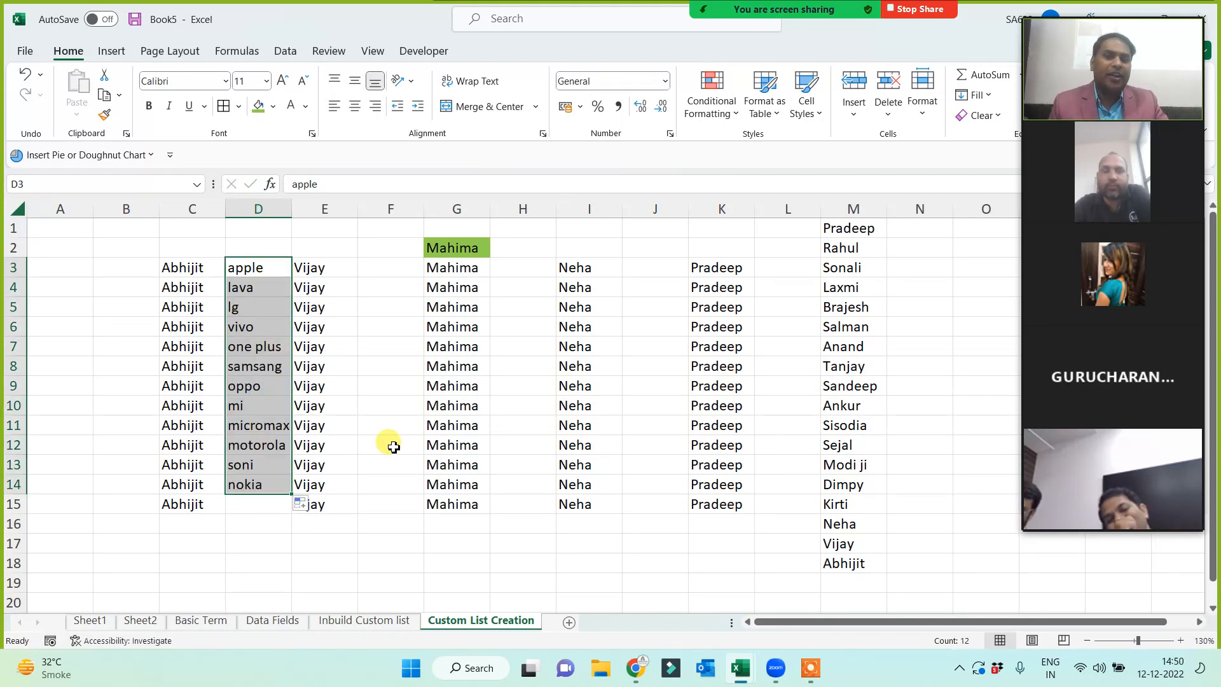
pyautogui.moveTo(248, 267); pyautogui.dragTo(245, 485)
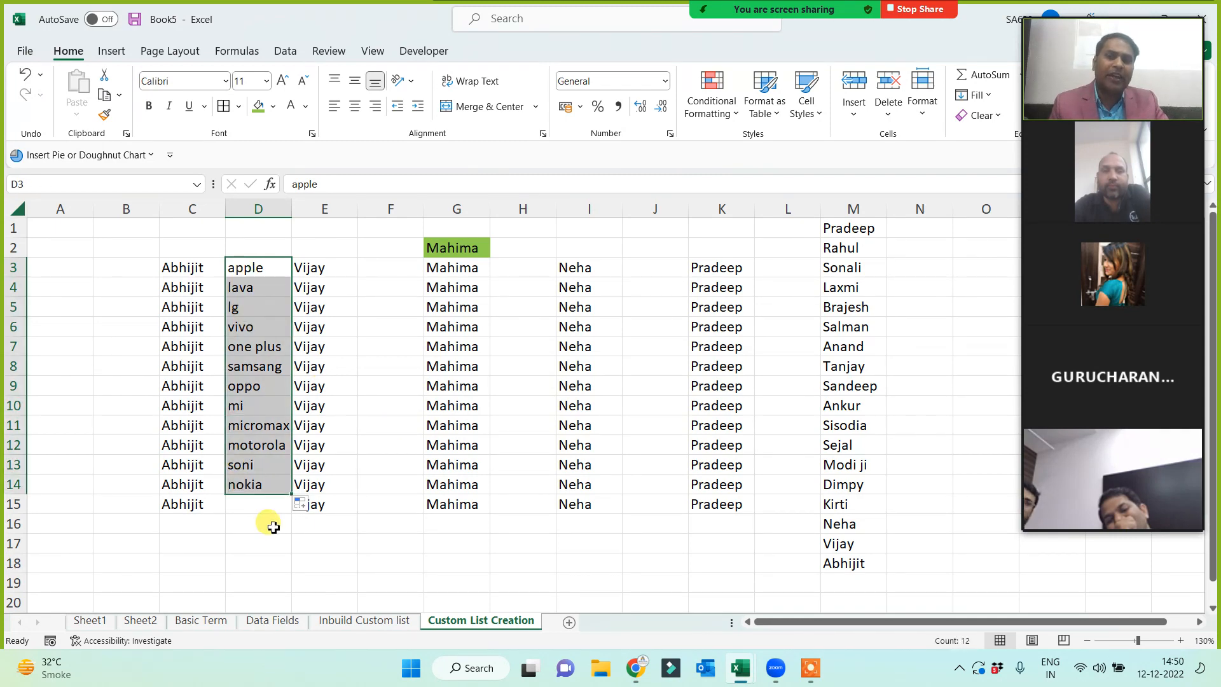
pyautogui.moveTo(292, 210); pyautogui.dragTo(307, 209)
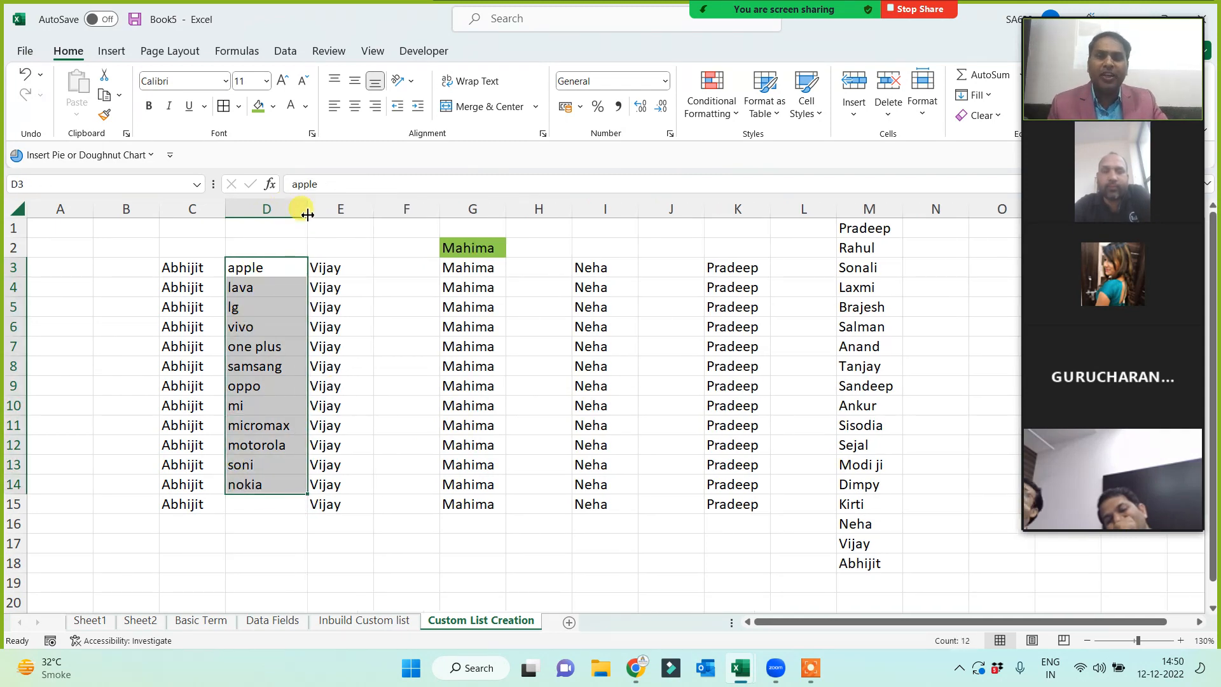
pyautogui.click(267, 270)
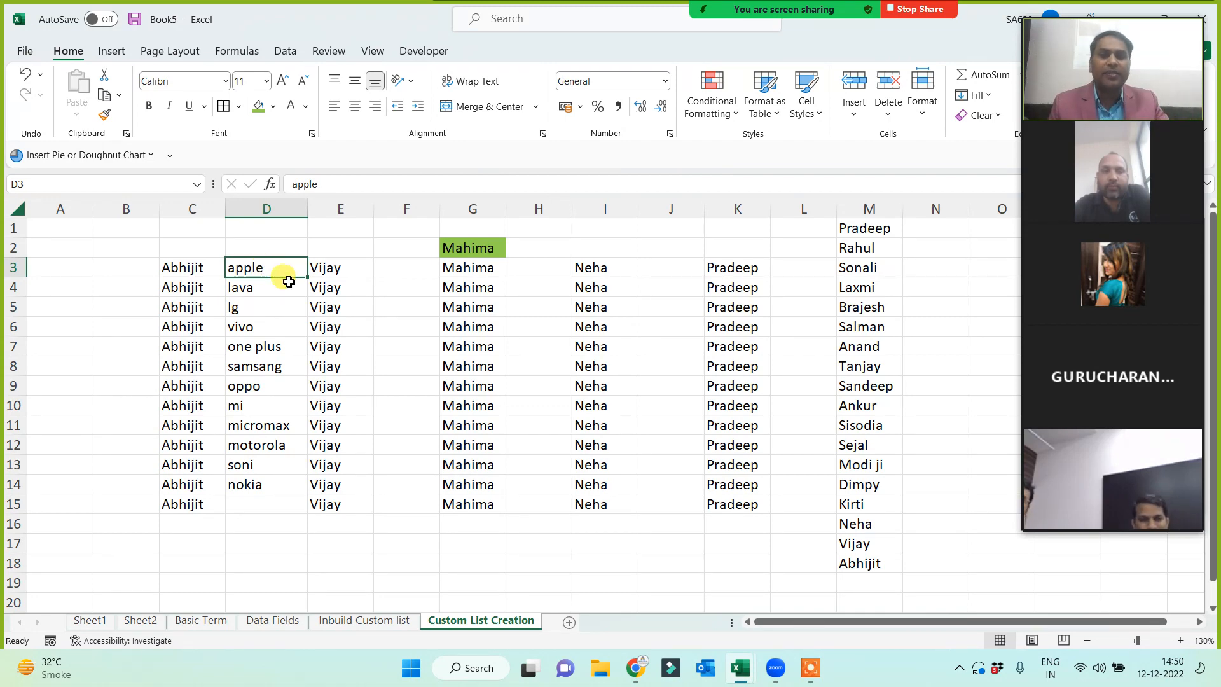
pyautogui.click(402, 268)
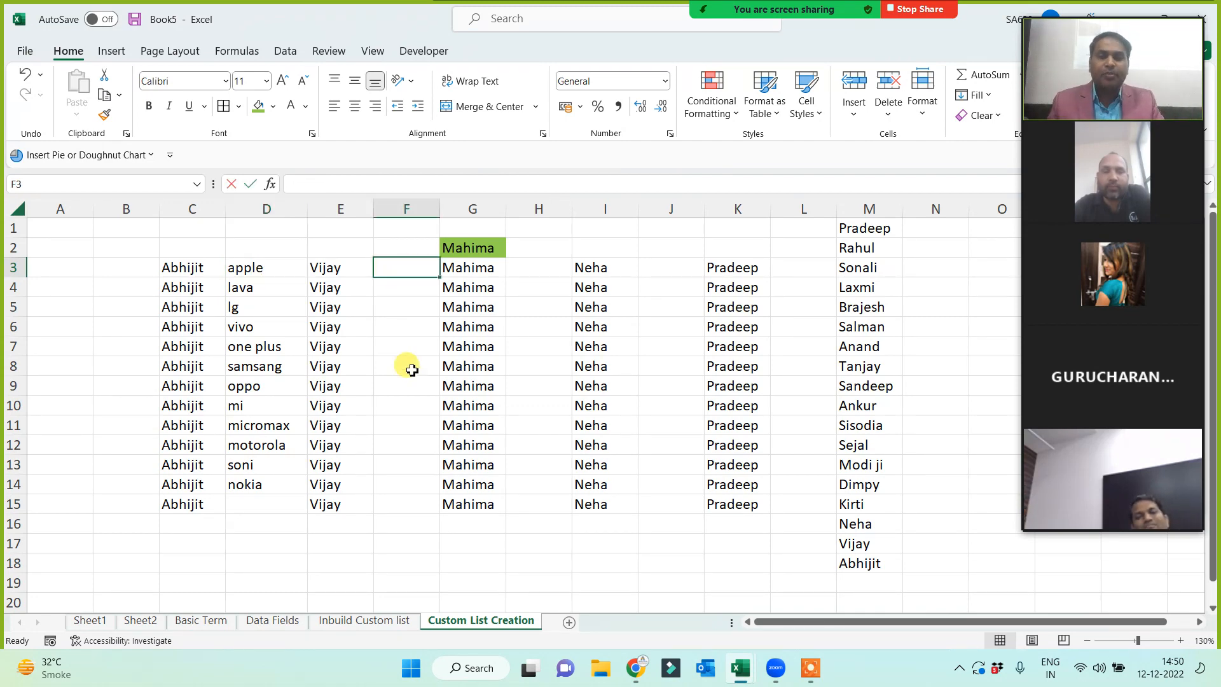
# - Enter patna in F3 and fill the city series down to F14
pyautogui.write('pa')
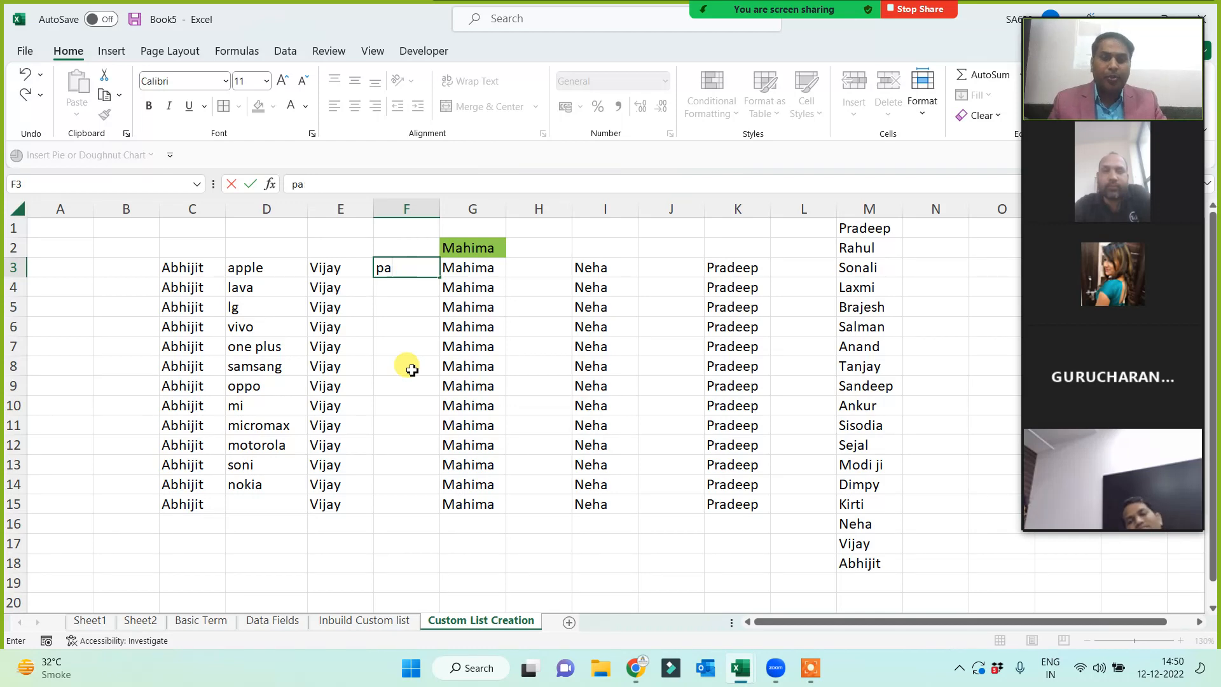
pyautogui.write('tna')
pyautogui.click(412, 370)
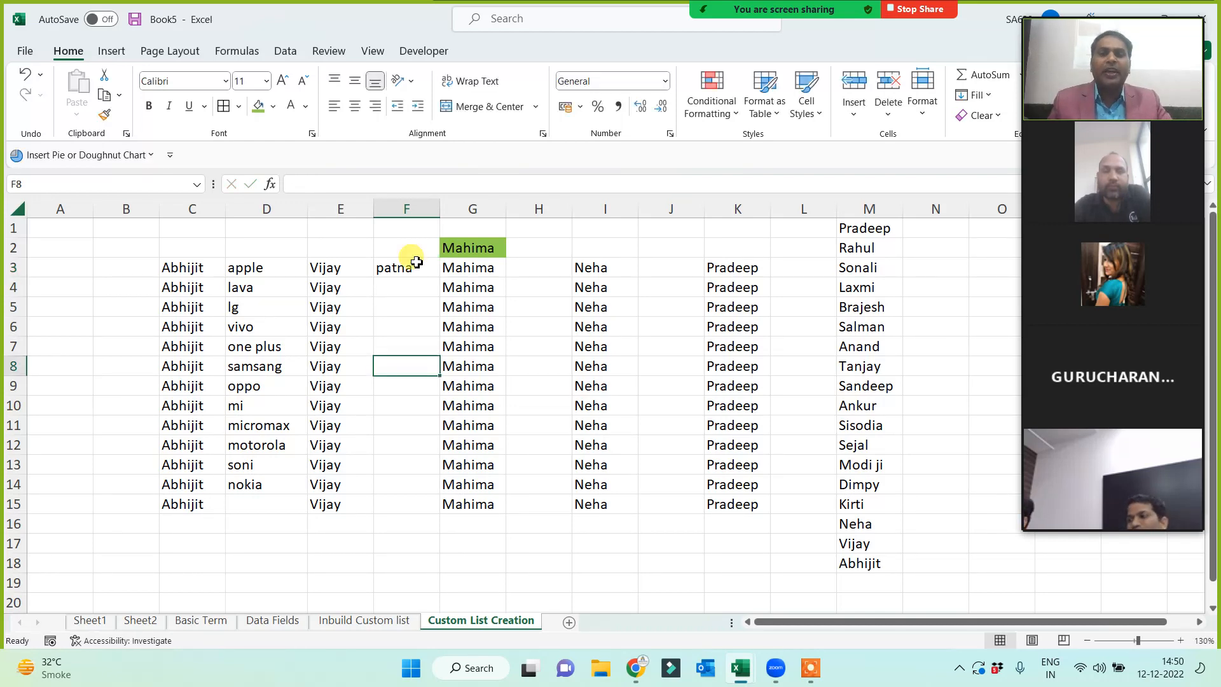
pyautogui.click(407, 267)
pyautogui.moveTo(441, 280); pyautogui.dragTo(410, 484)
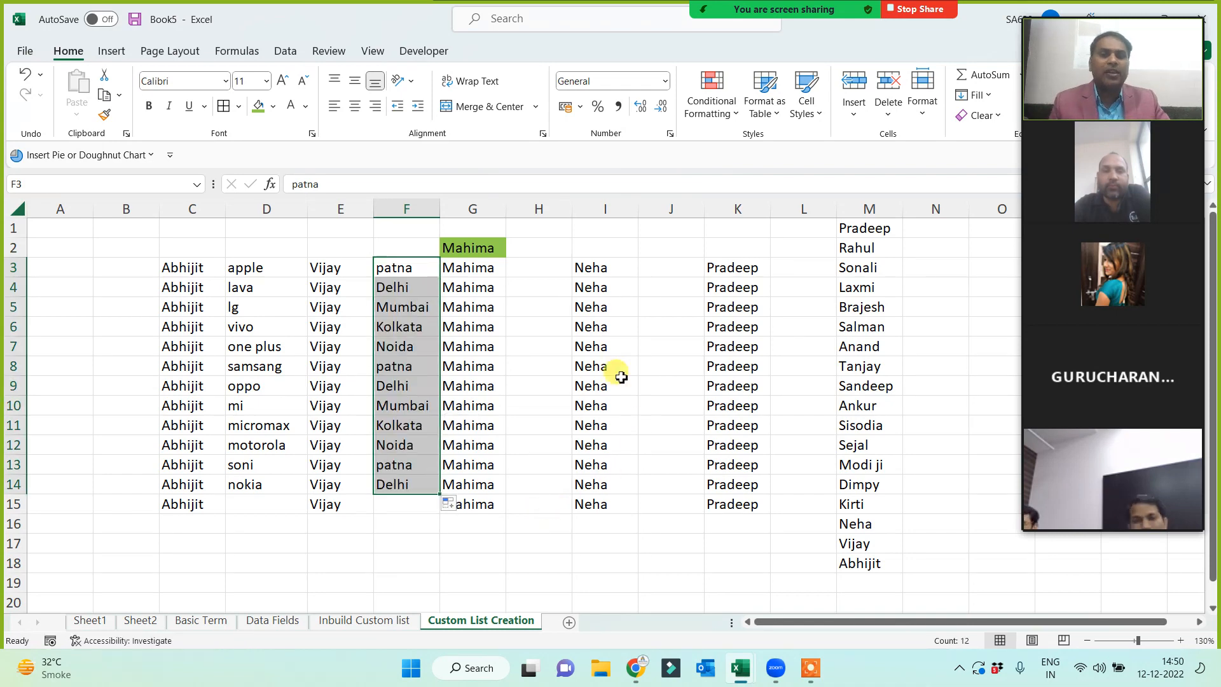
# - Enter india in H3 and fill the country list down to H12
pyautogui.click(544, 269)
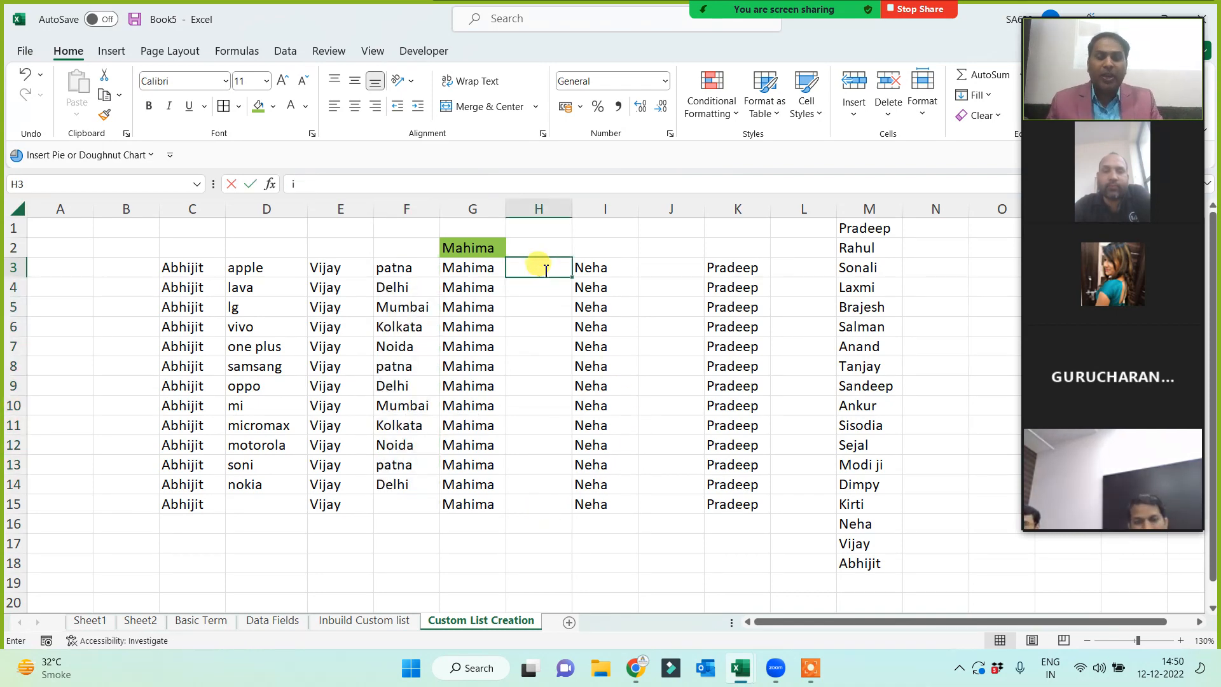
pyautogui.write('india')
pyautogui.click(522, 343)
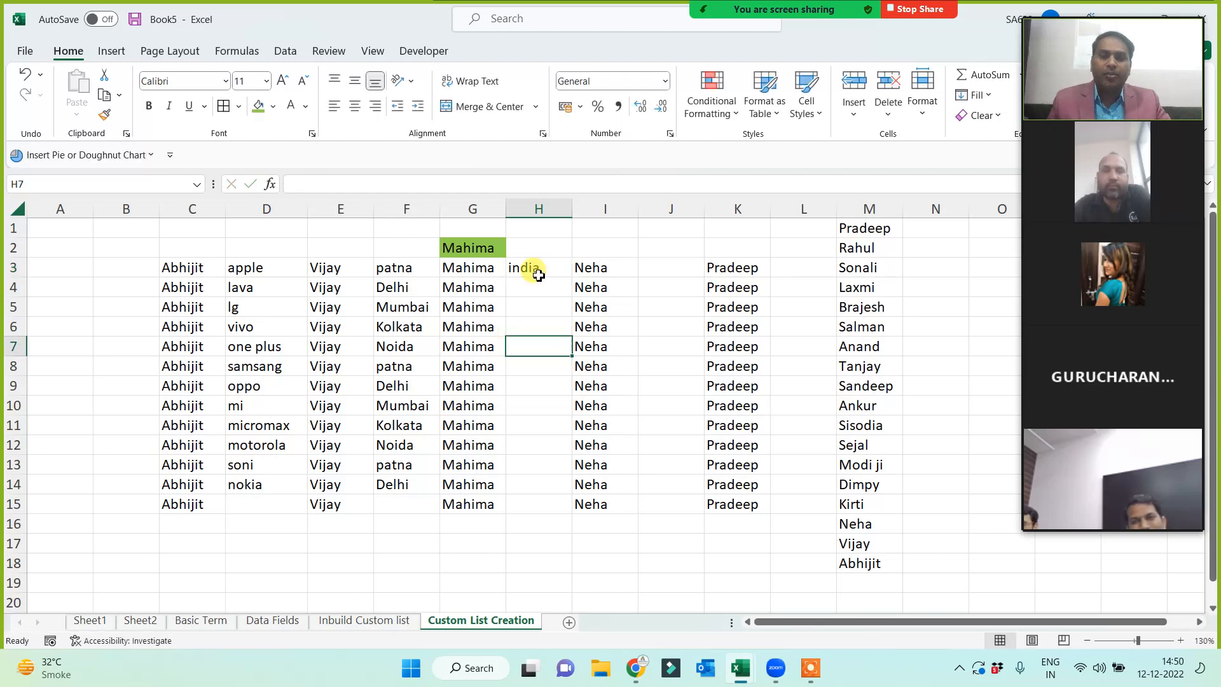
pyautogui.click(541, 268)
pyautogui.moveTo(573, 278); pyautogui.dragTo(554, 448)
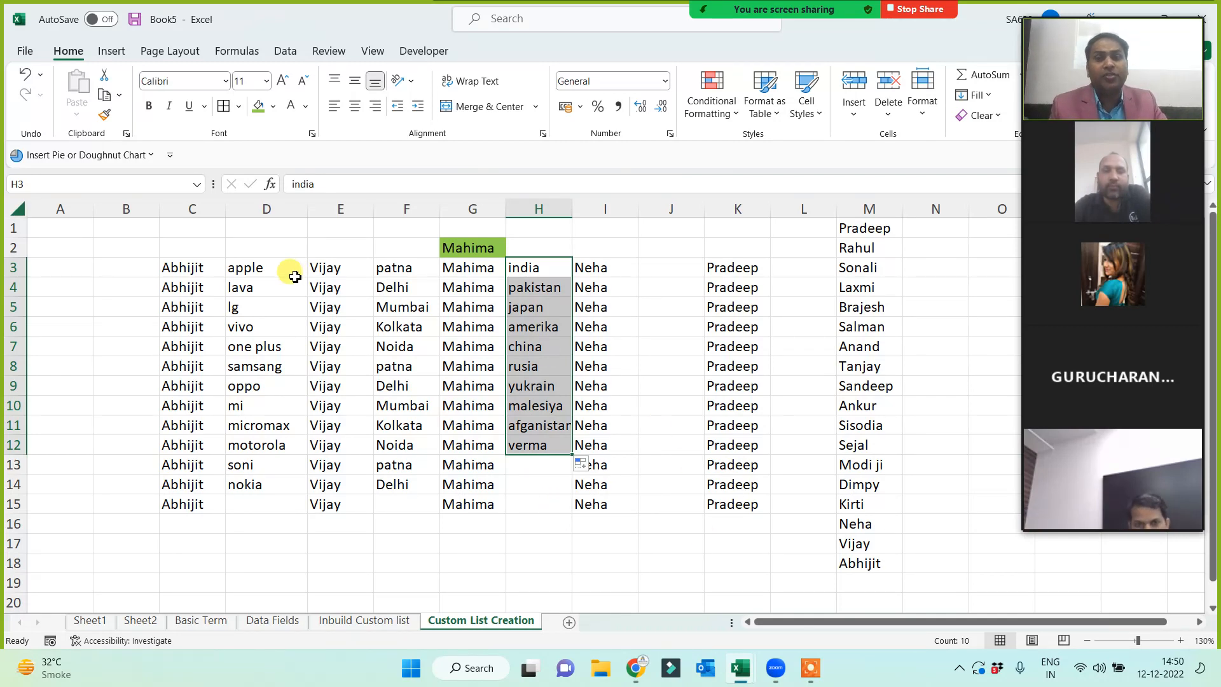
pyautogui.moveTo(855, 230); pyautogui.dragTo(853, 563)
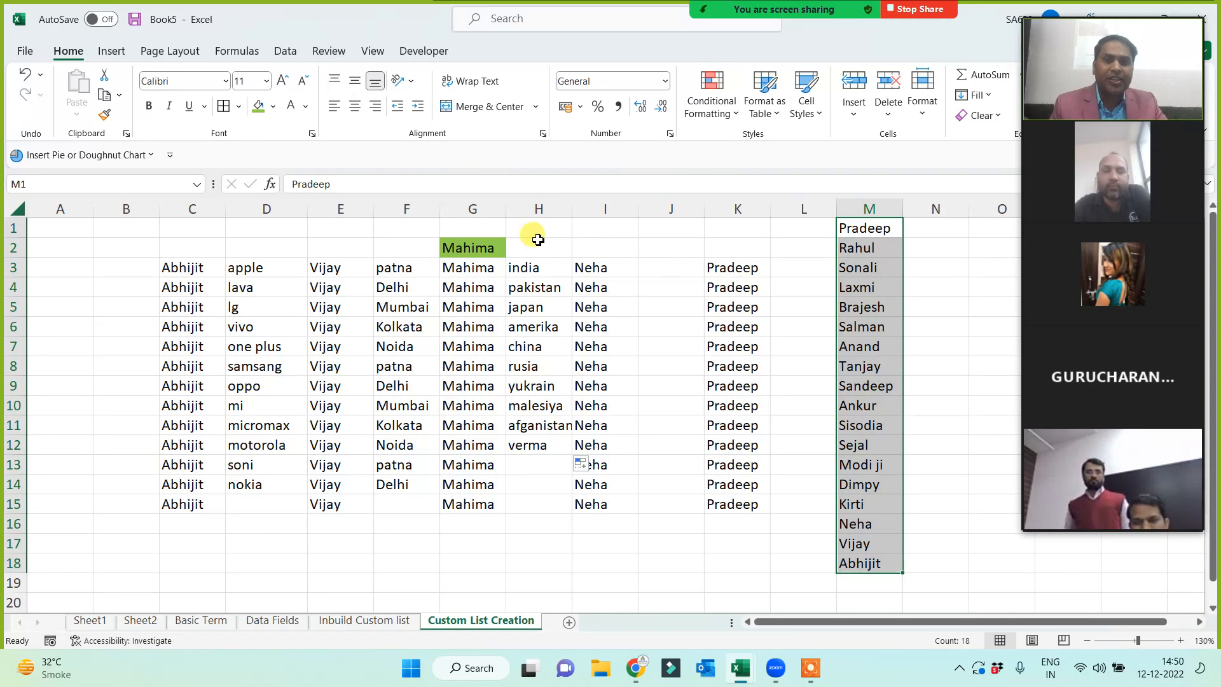
# - Enter the time notes '10 sec' in D1 and '30-40 mins' in F1
pyautogui.click(278, 232)
pyautogui.write('10')
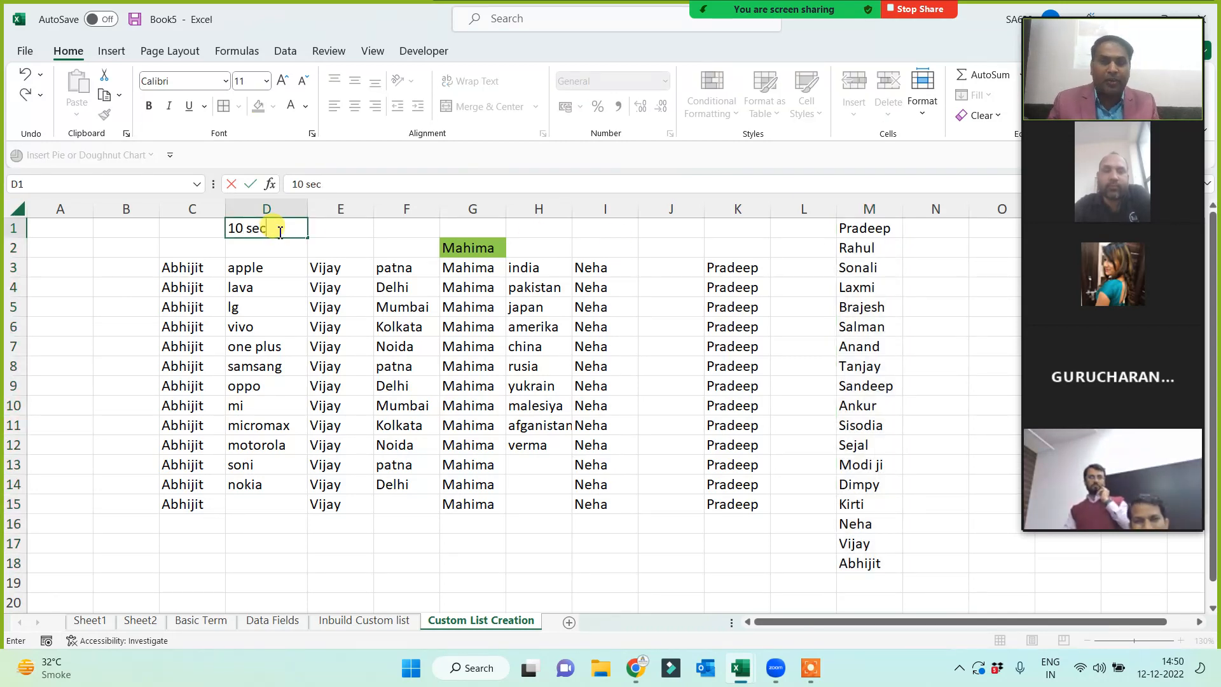
pyautogui.write(' sec')
pyautogui.click(402, 541)
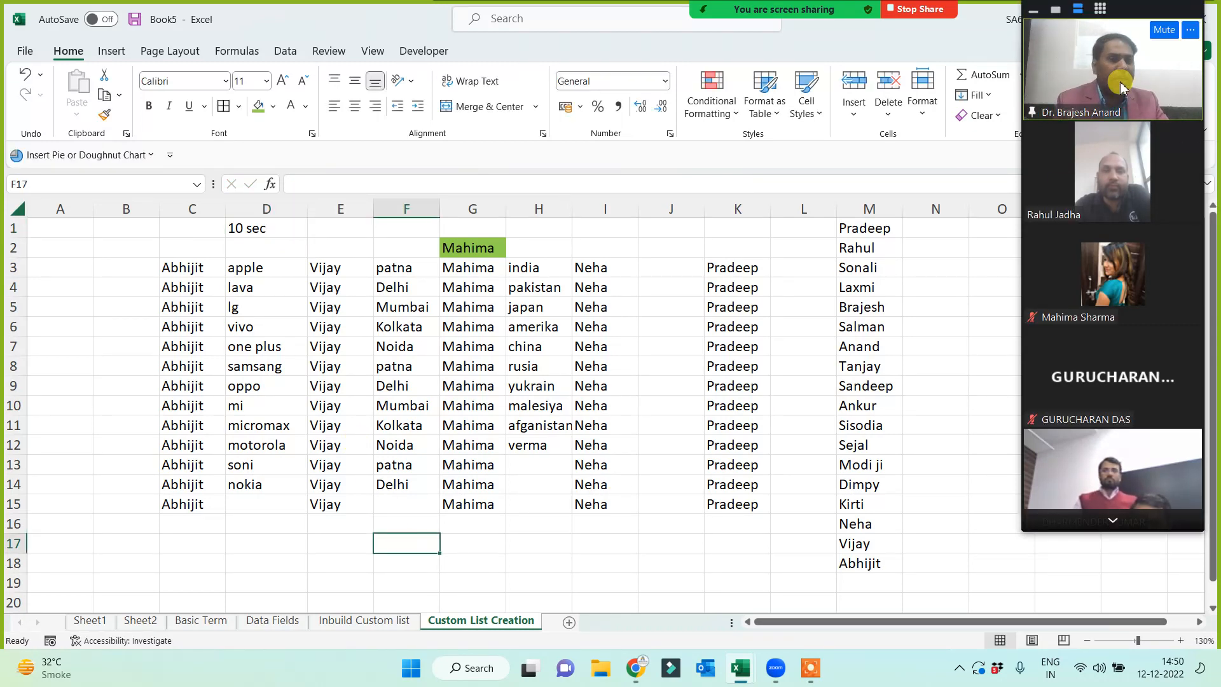
pyautogui.click(380, 229)
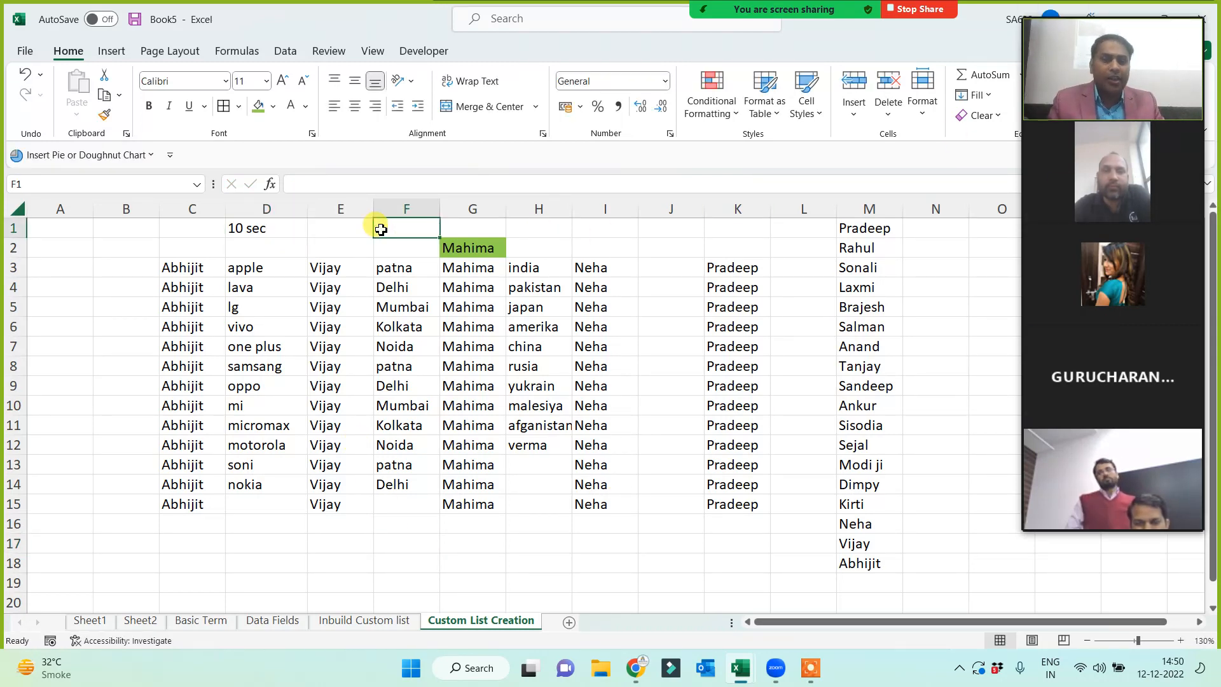
pyautogui.write('30-40 mins')
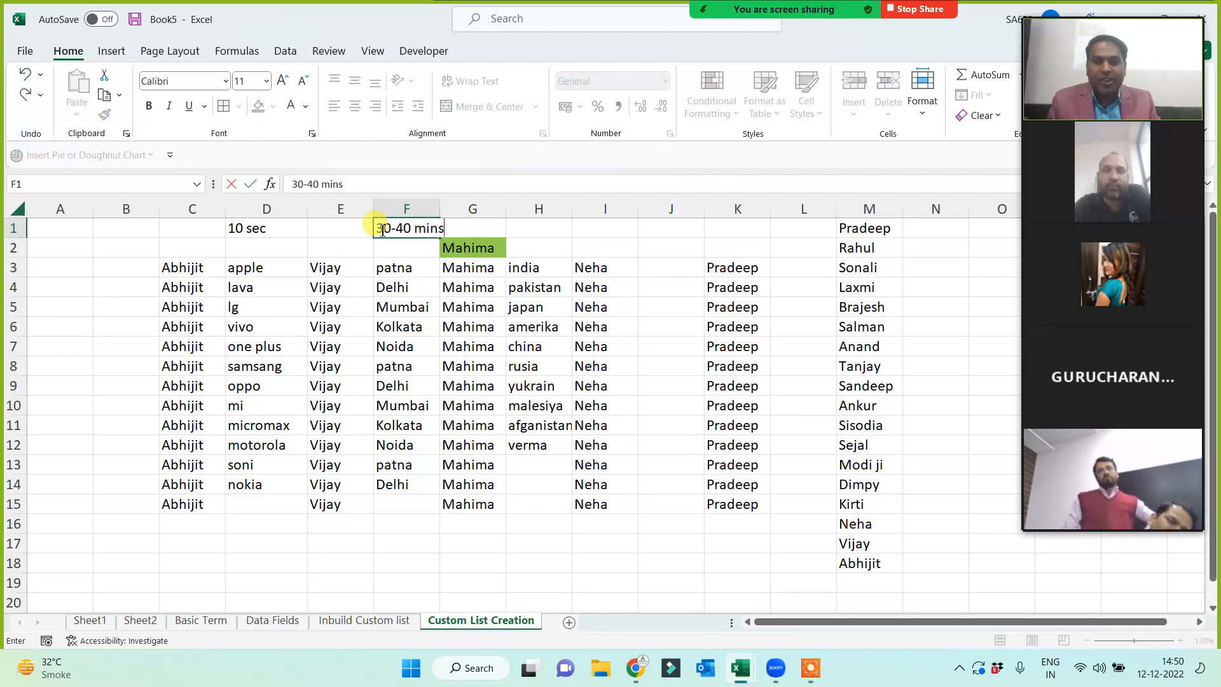
pyautogui.press('Return')
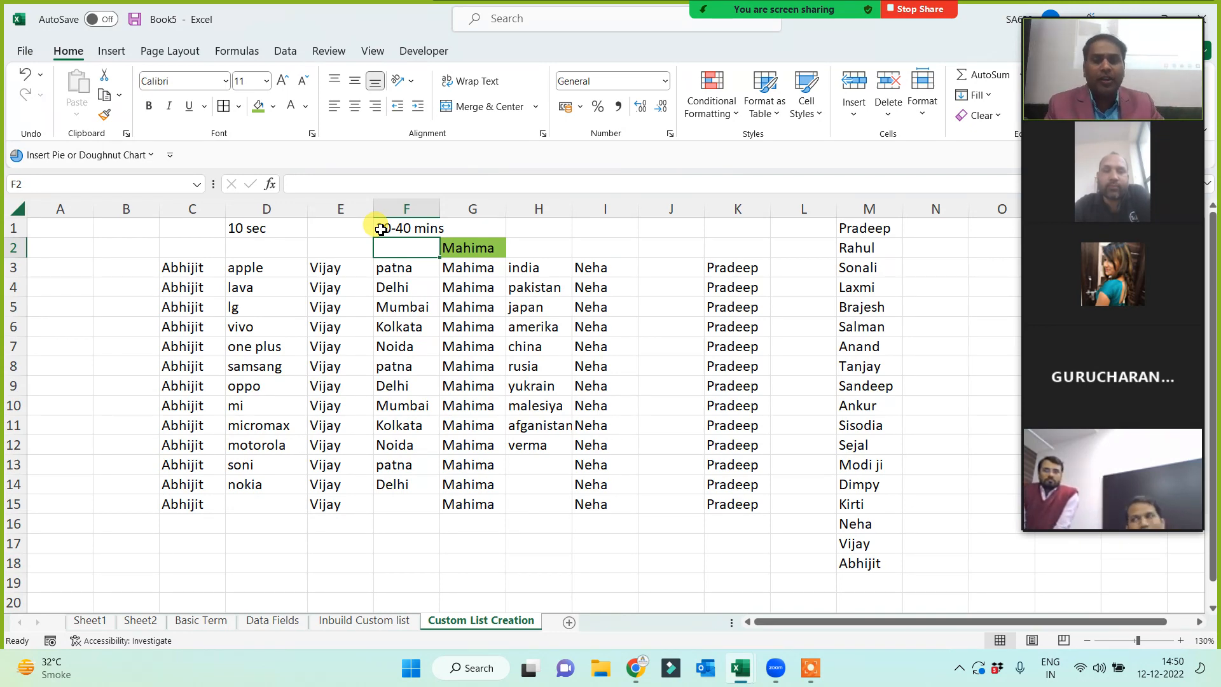
# - Widen column F so '30-40 mins' shows in full
pyautogui.moveTo(440, 208); pyautogui.dragTo(462, 209)
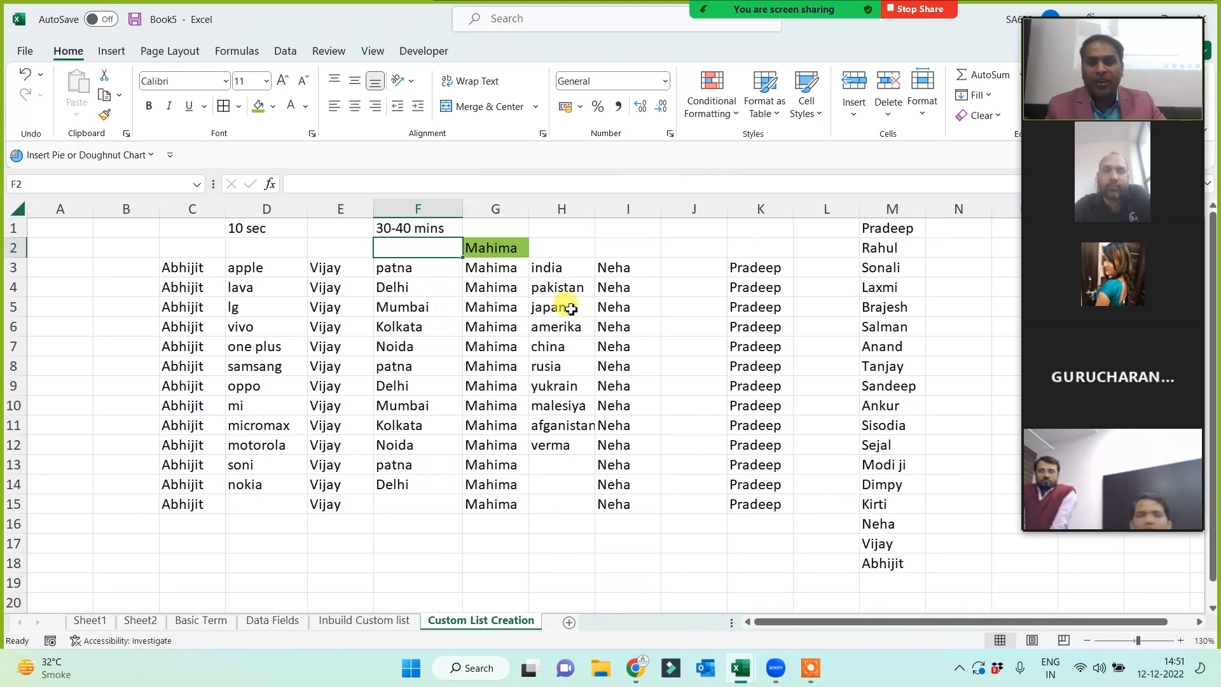
pyautogui.moveTo(552, 267); pyautogui.dragTo(554, 464)
pyautogui.click(516, 518)
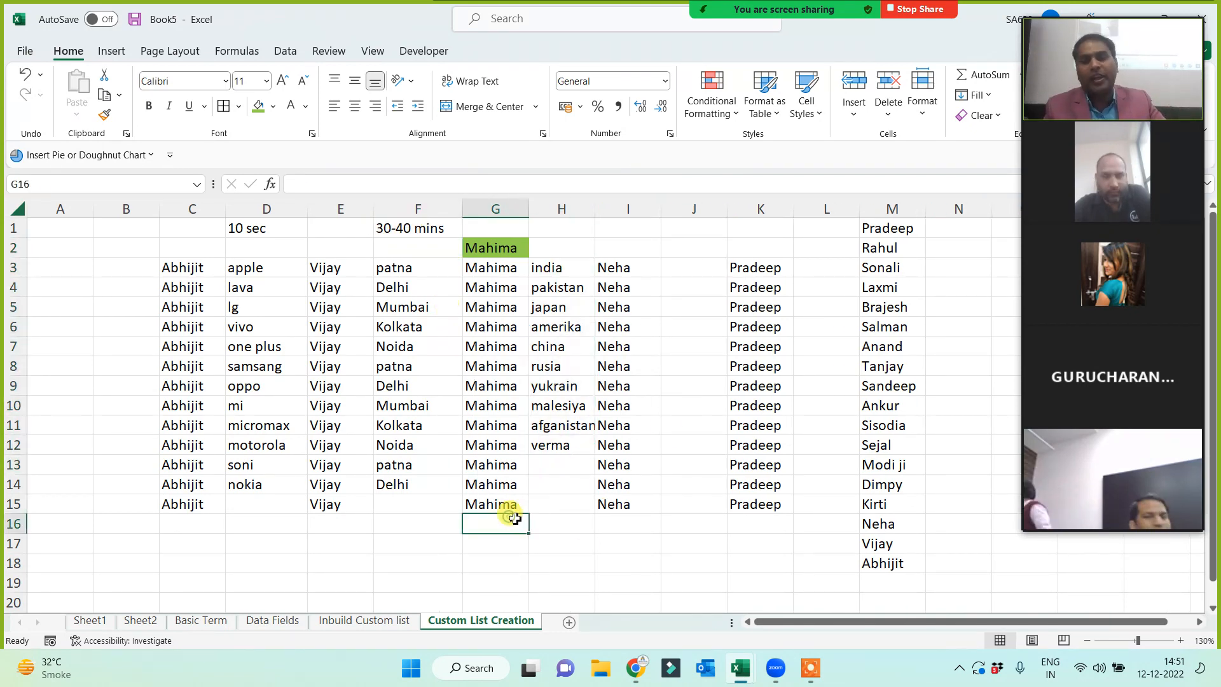
pyautogui.moveTo(887, 227); pyautogui.dragTo(894, 543)
pyautogui.click(627, 483)
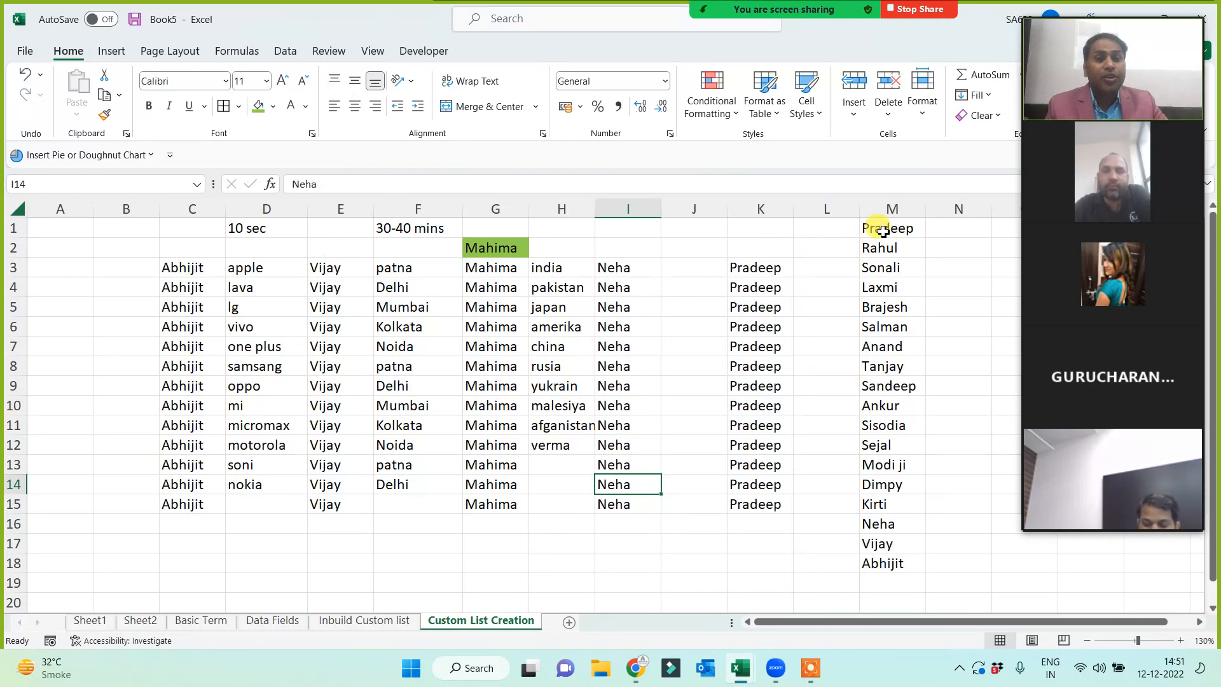
# - Select the 18 names in M1:M18, Pradeep through Abhijit
pyautogui.moveTo(878, 228); pyautogui.dragTo(883, 564)
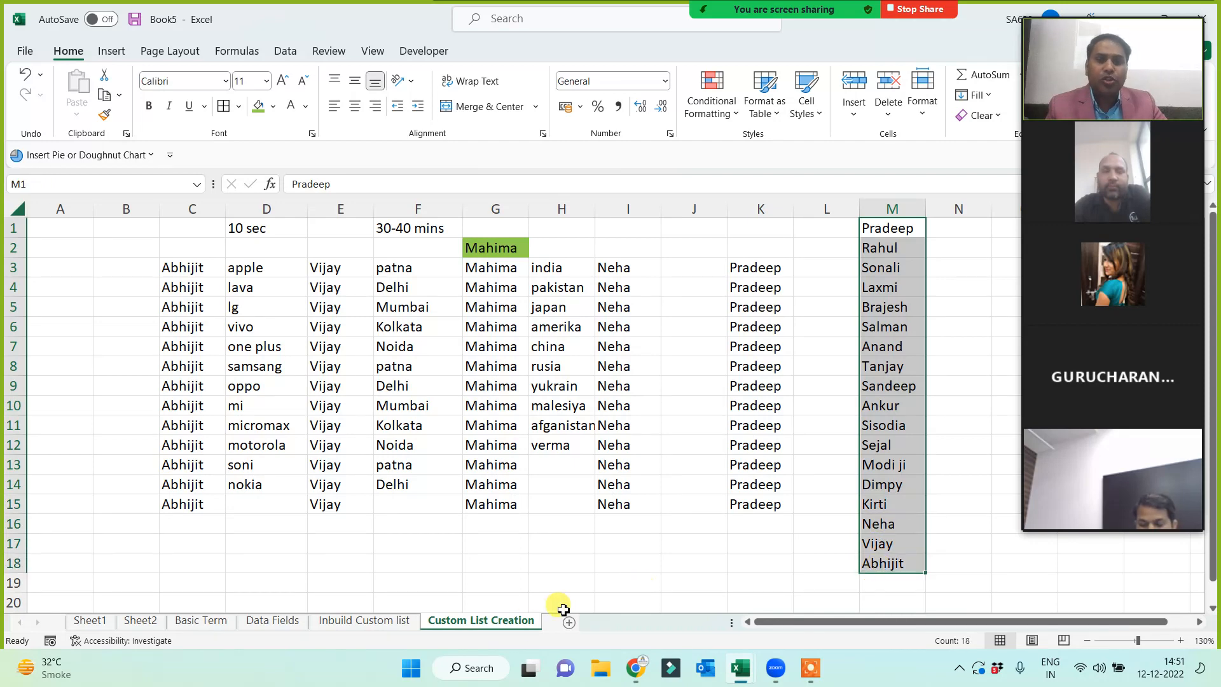
pyautogui.click(629, 575)
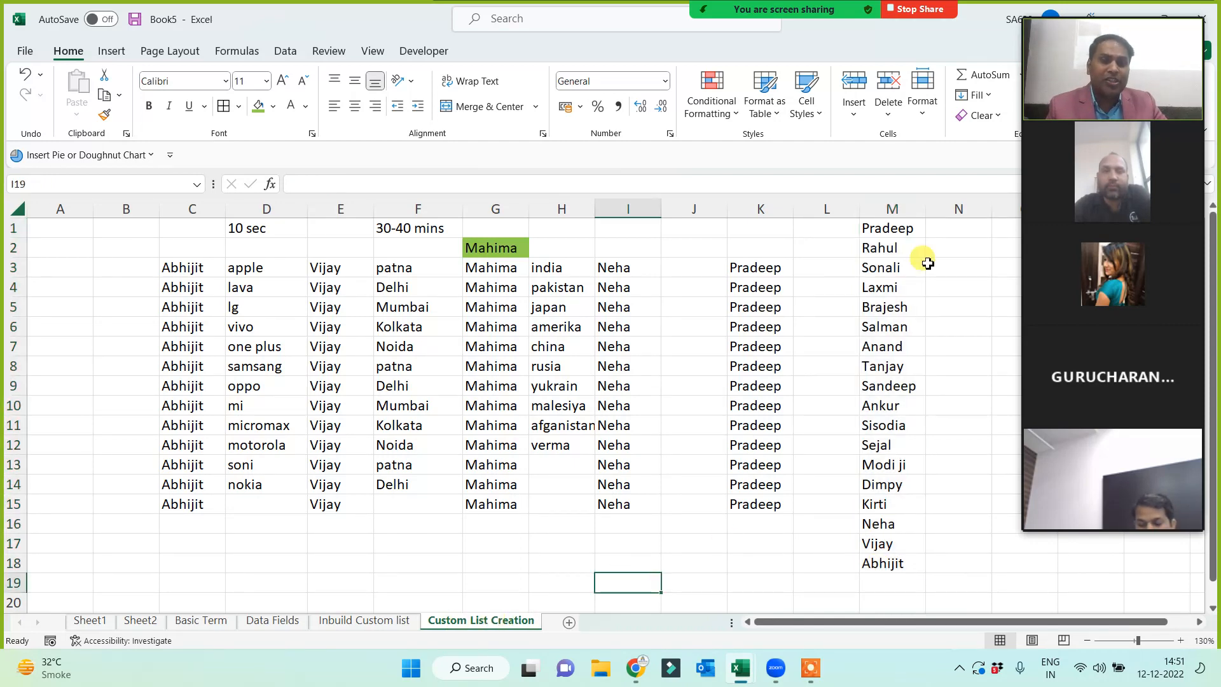
pyautogui.click(724, 578)
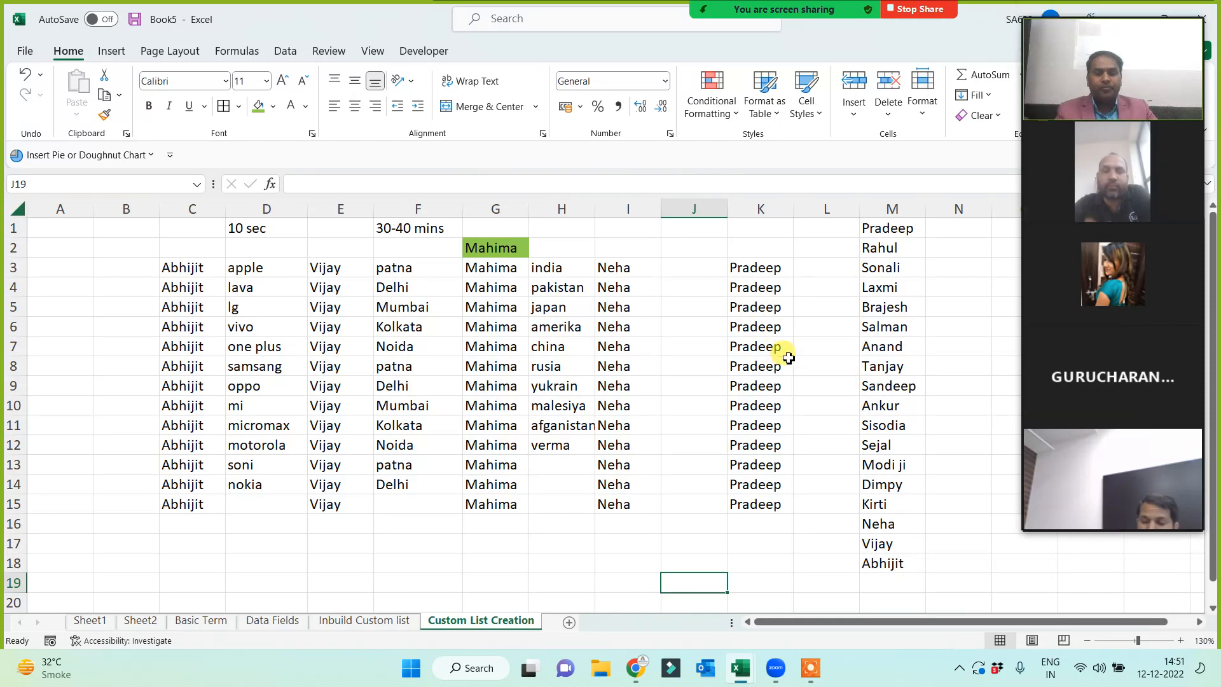
pyautogui.moveTo(890, 228); pyautogui.dragTo(883, 565)
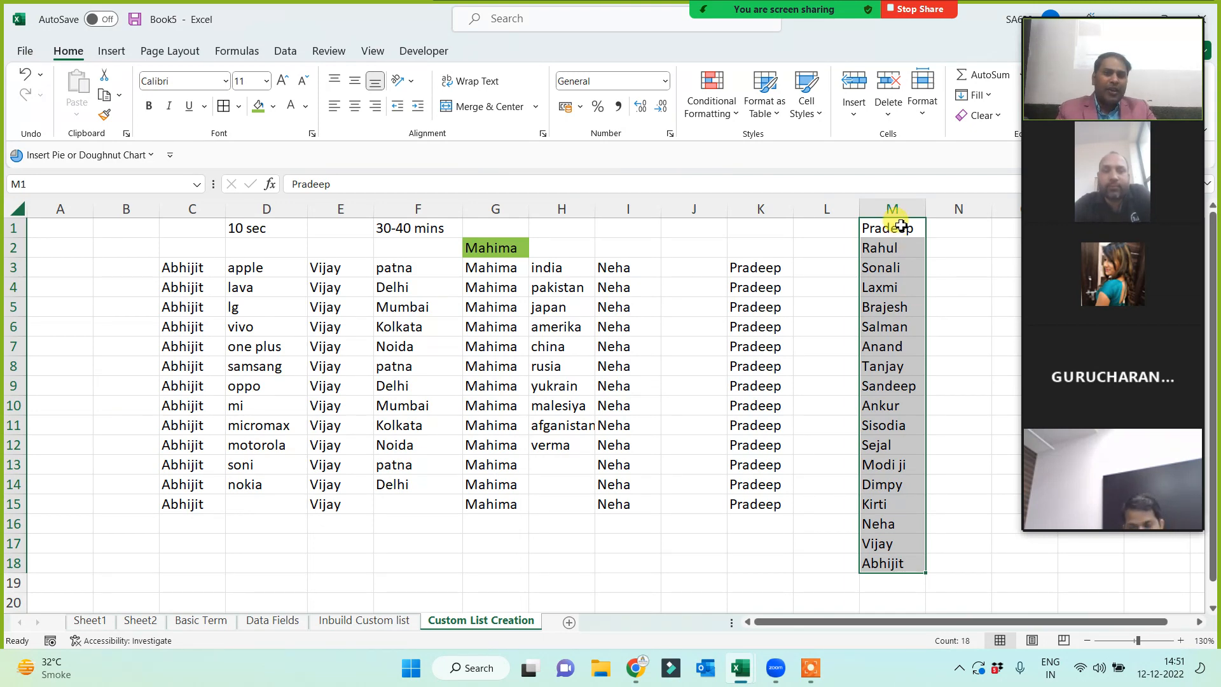
pyautogui.moveTo(901, 226); pyautogui.dragTo(879, 559)
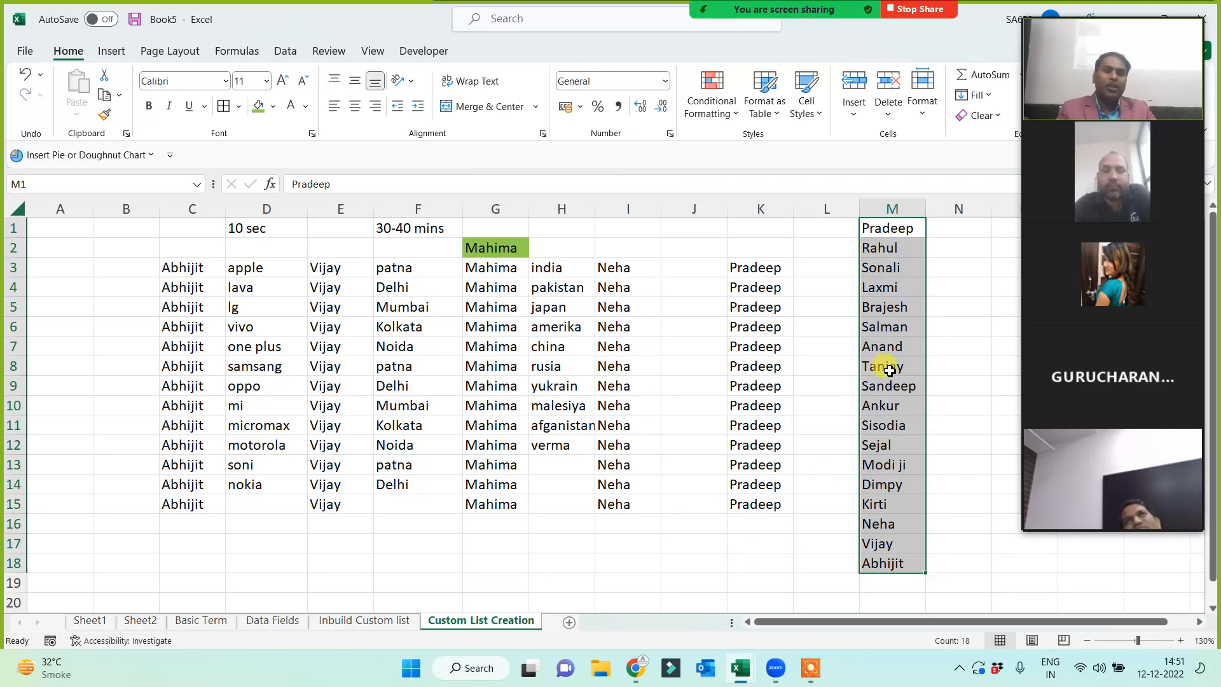
# - Open Excel Options on the Advanced page, then close it without changes
pyautogui.click(25, 53)
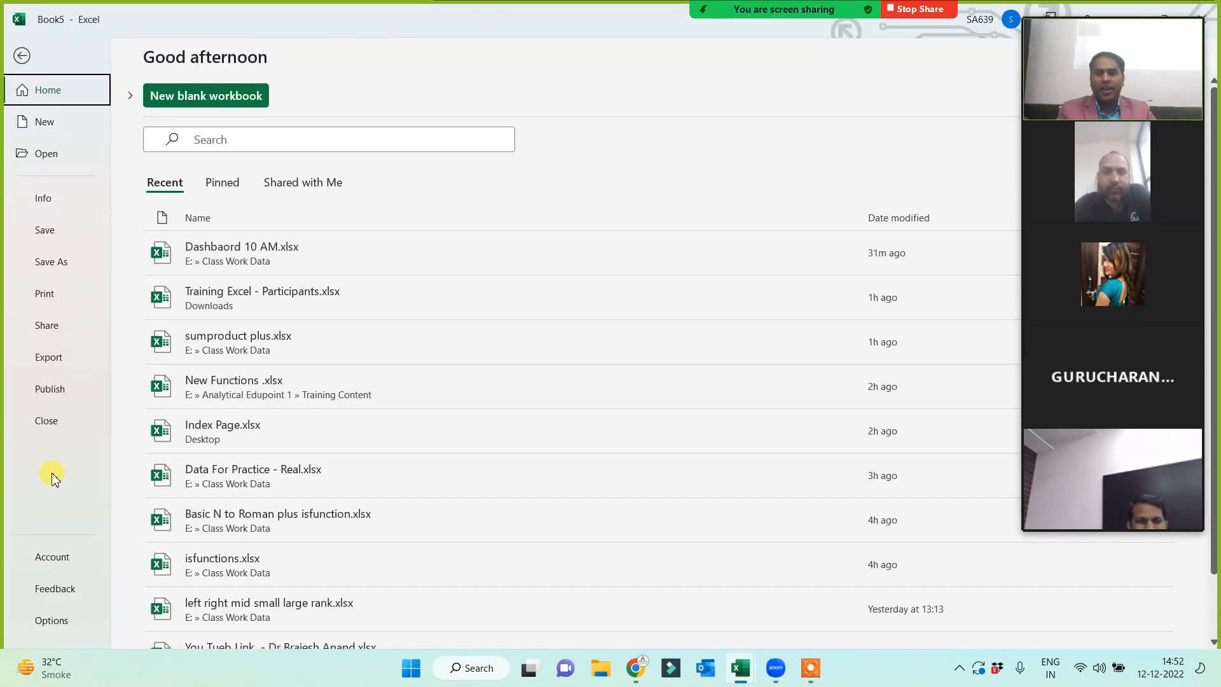
pyautogui.click(58, 626)
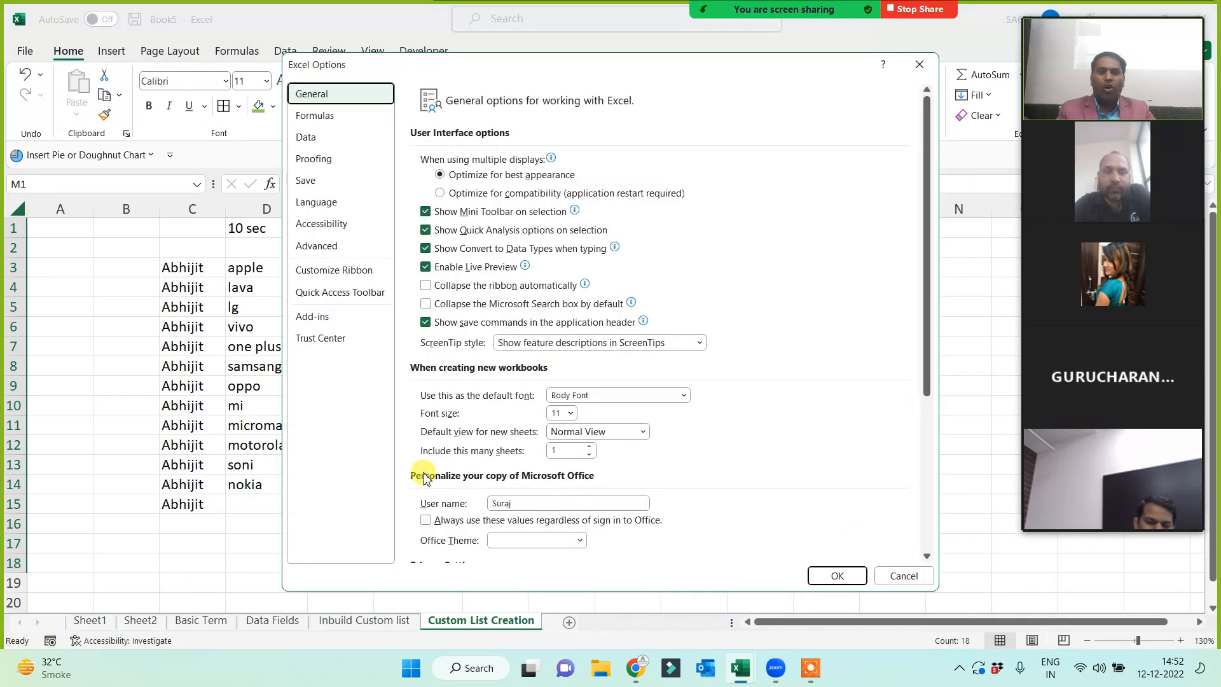
pyautogui.click(316, 248)
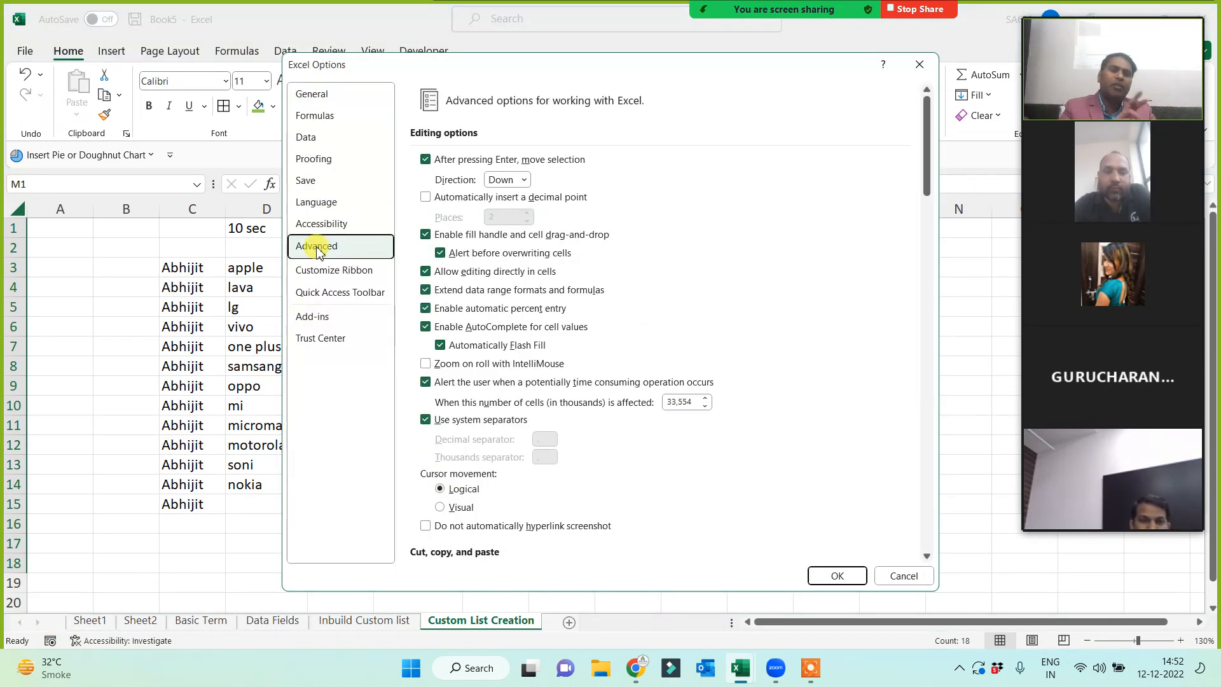
pyautogui.click(899, 576)
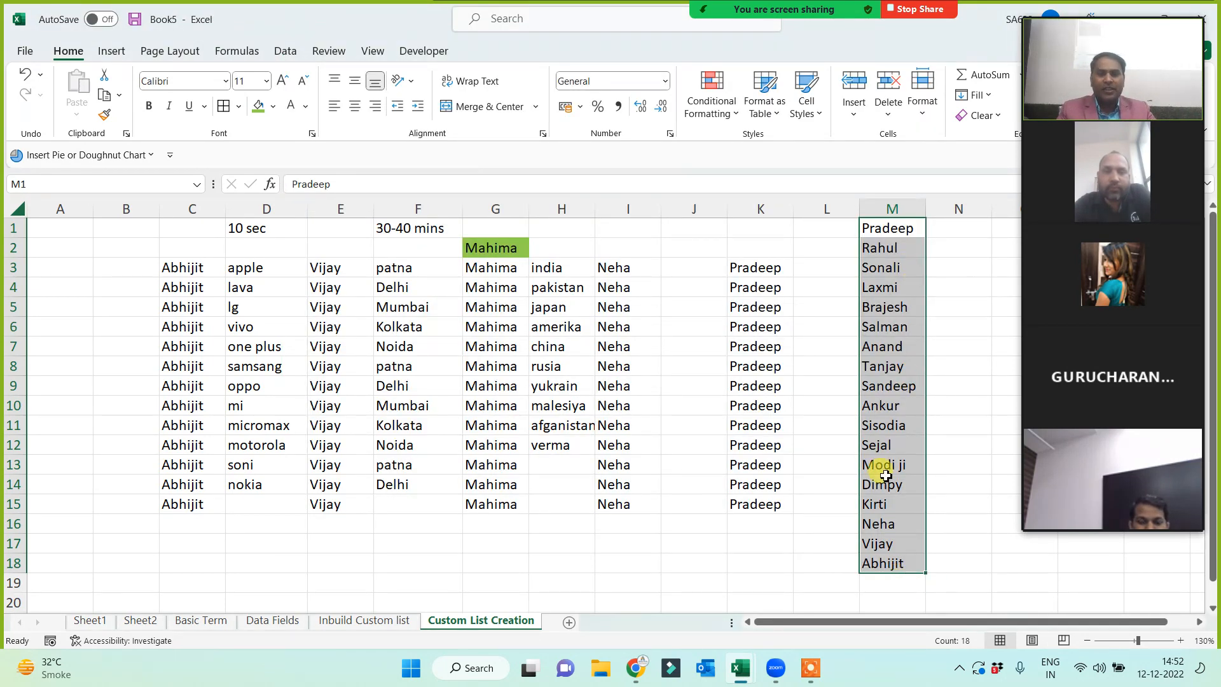
# - Import $M$1:$M$18 as a new custom list through Advanced > Edit Custom Lists
pyautogui.click(25, 53)
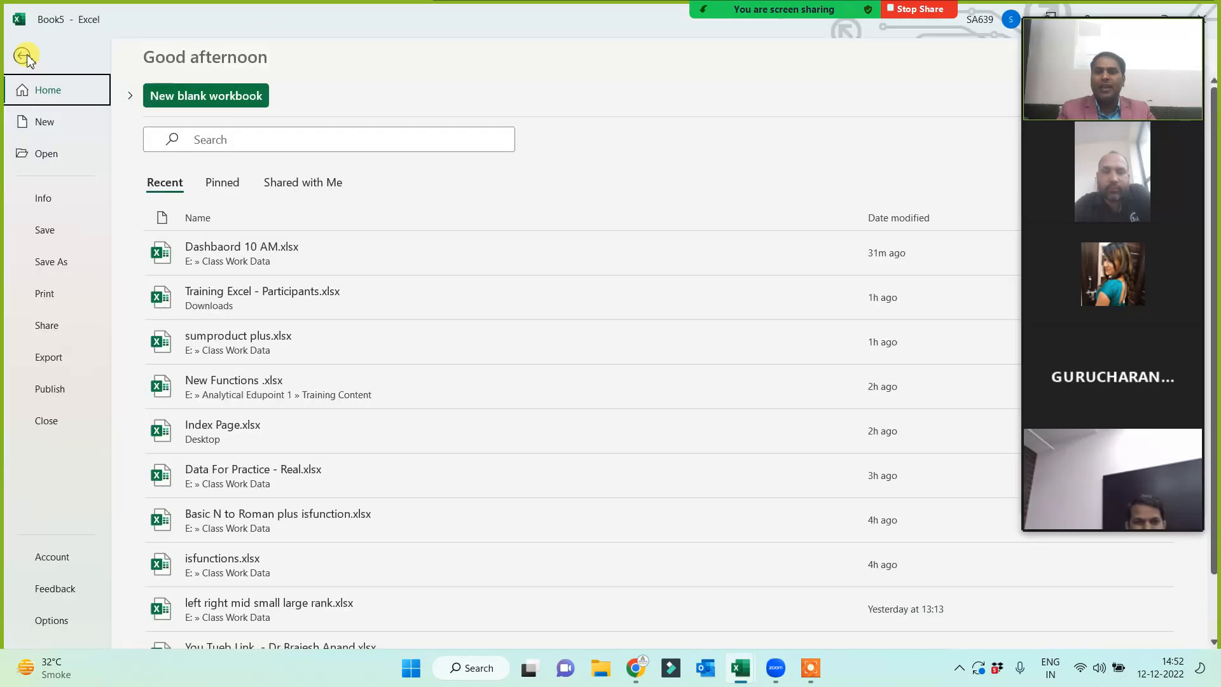
pyautogui.click(57, 620)
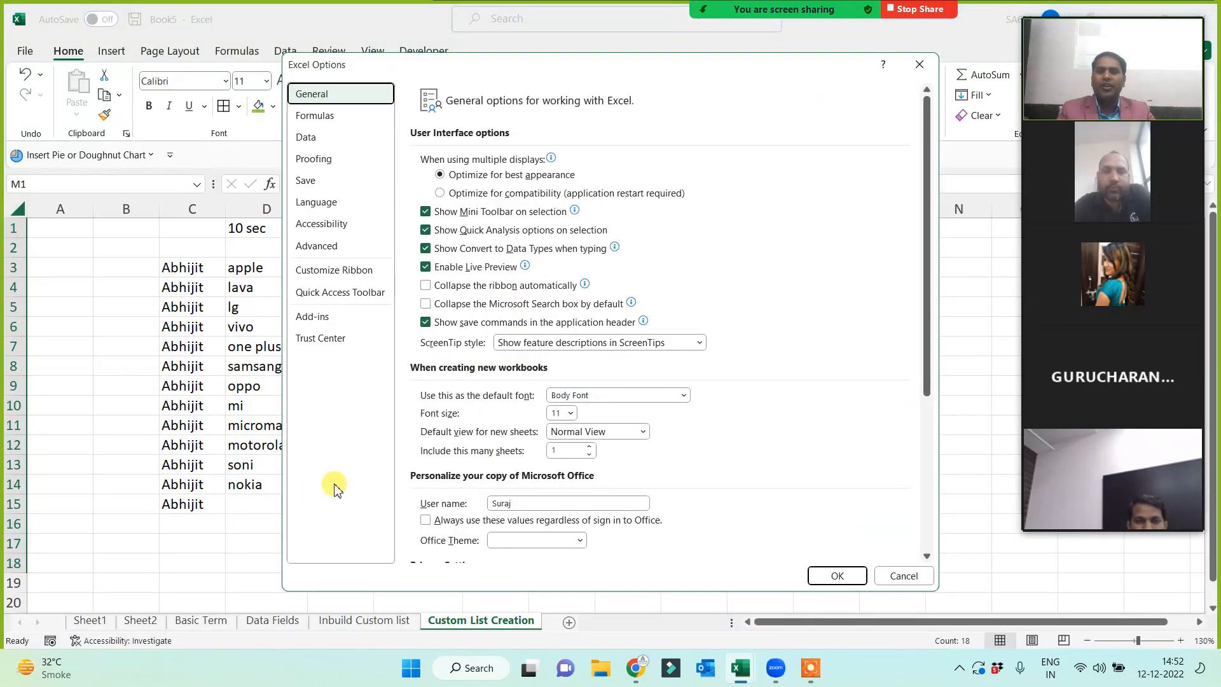
pyautogui.click(317, 248)
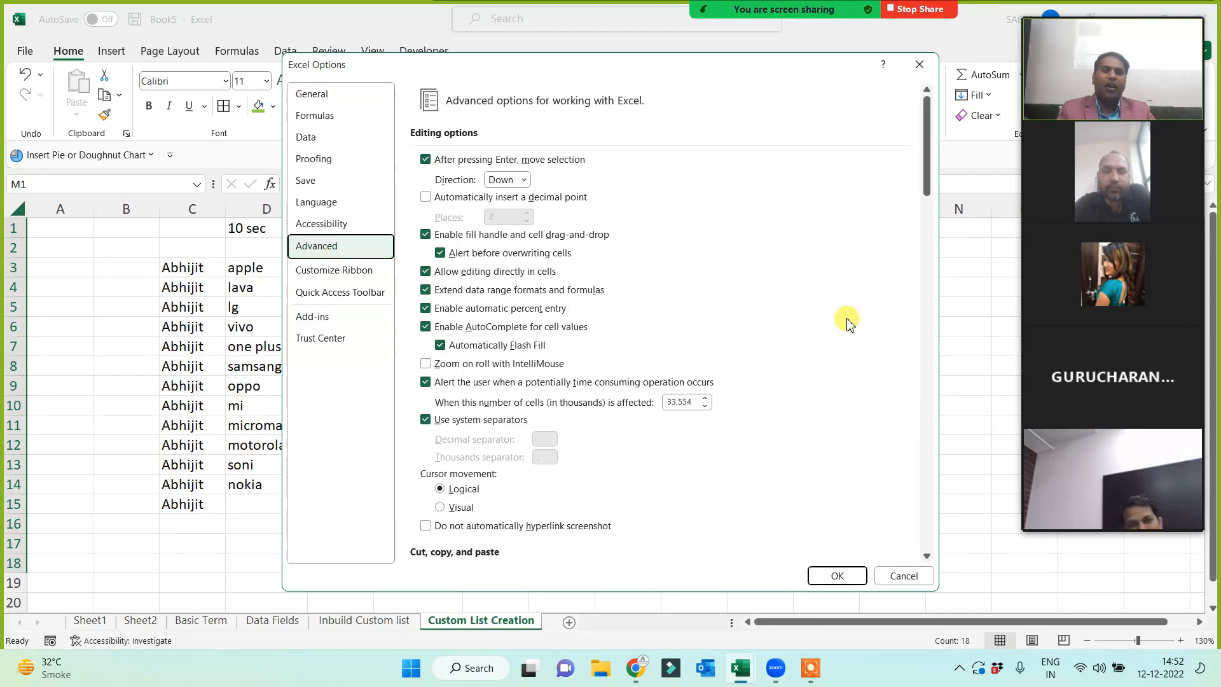
pyautogui.moveTo(927, 164); pyautogui.dragTo(924, 543)
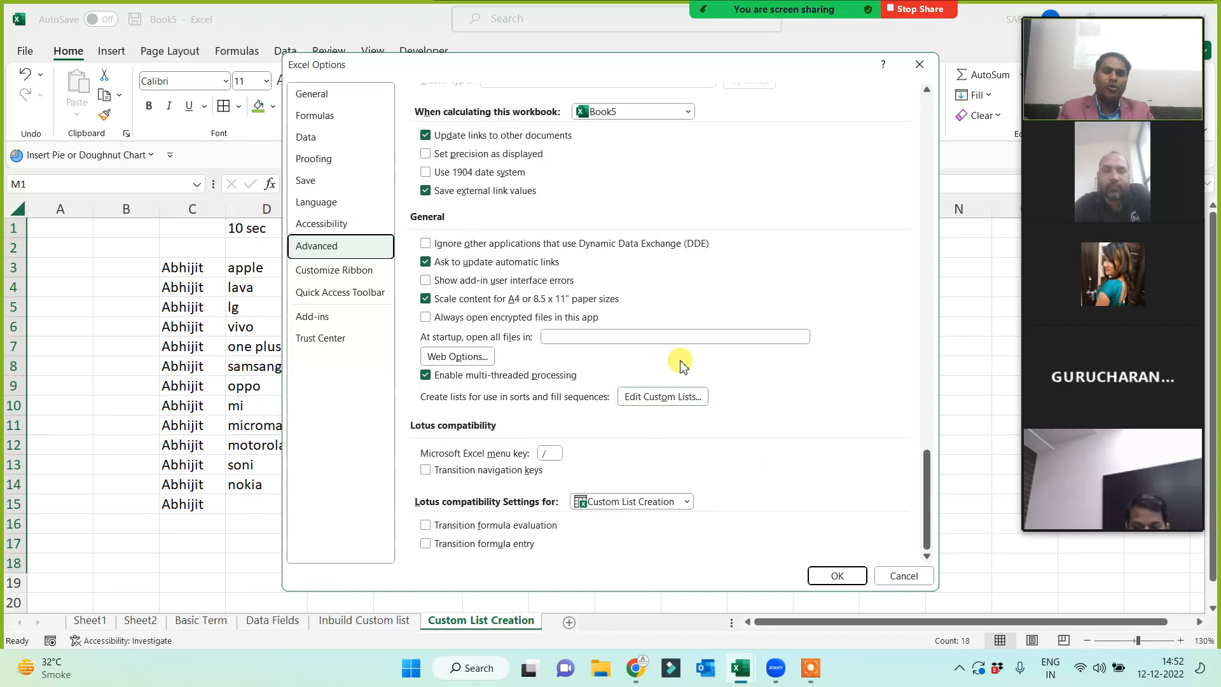
pyautogui.click(658, 397)
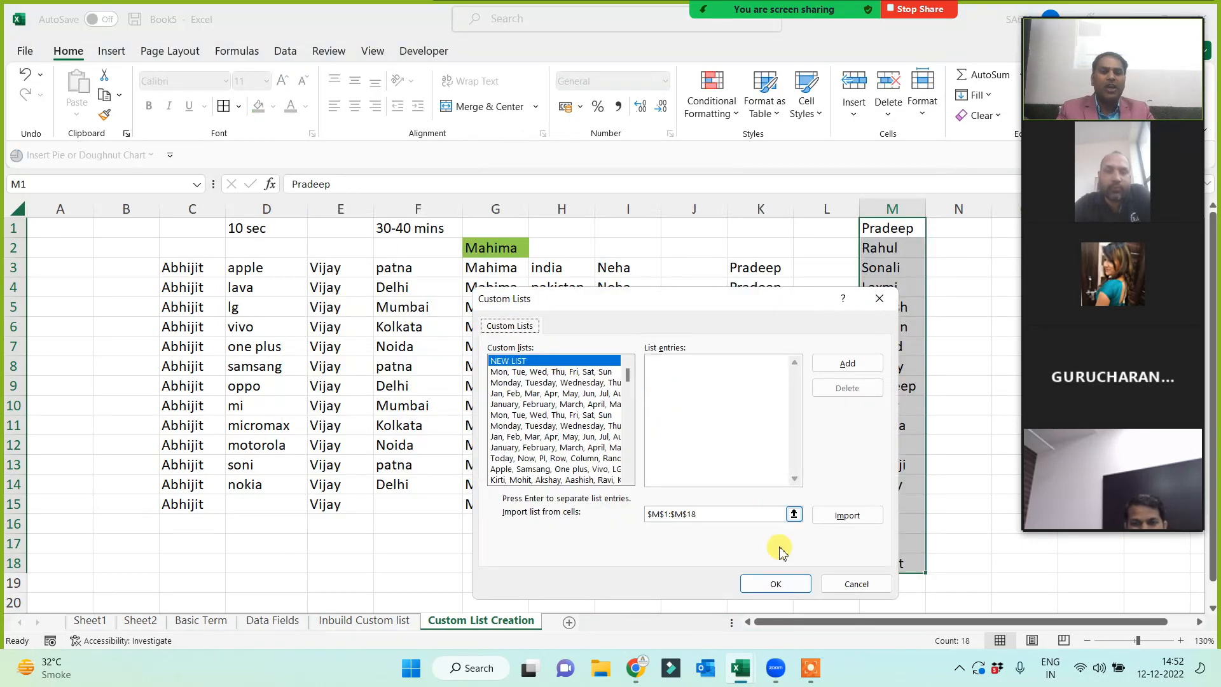
pyautogui.click(849, 518)
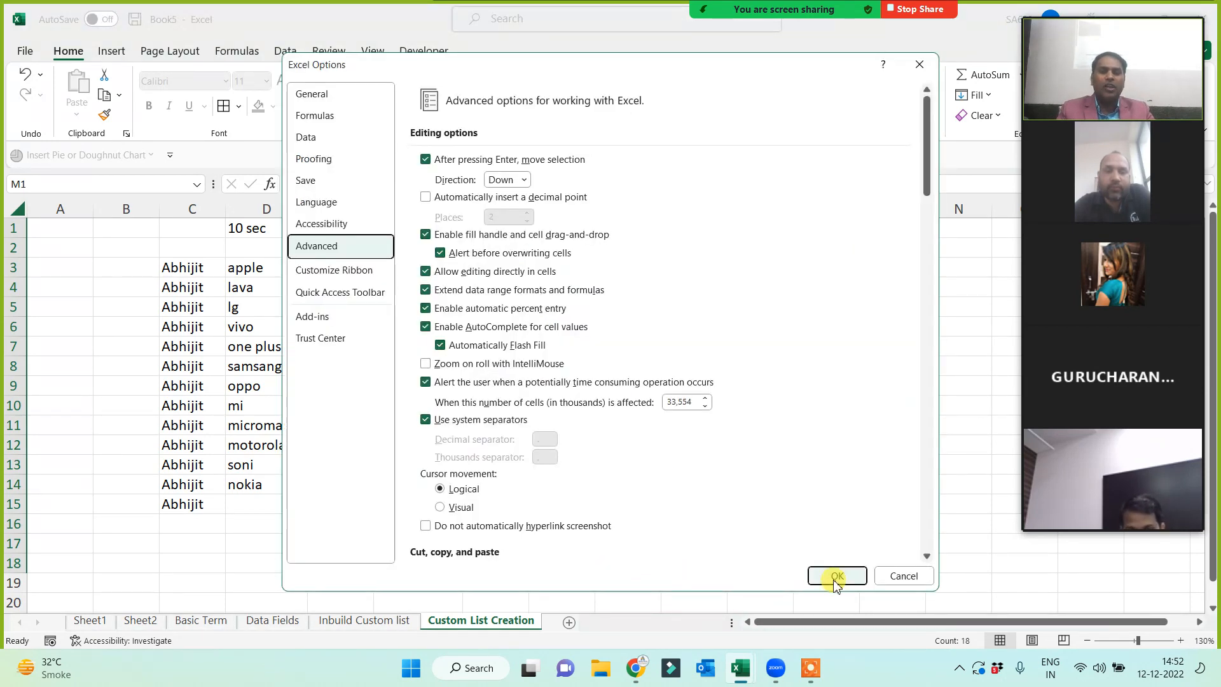
pyautogui.click(835, 578)
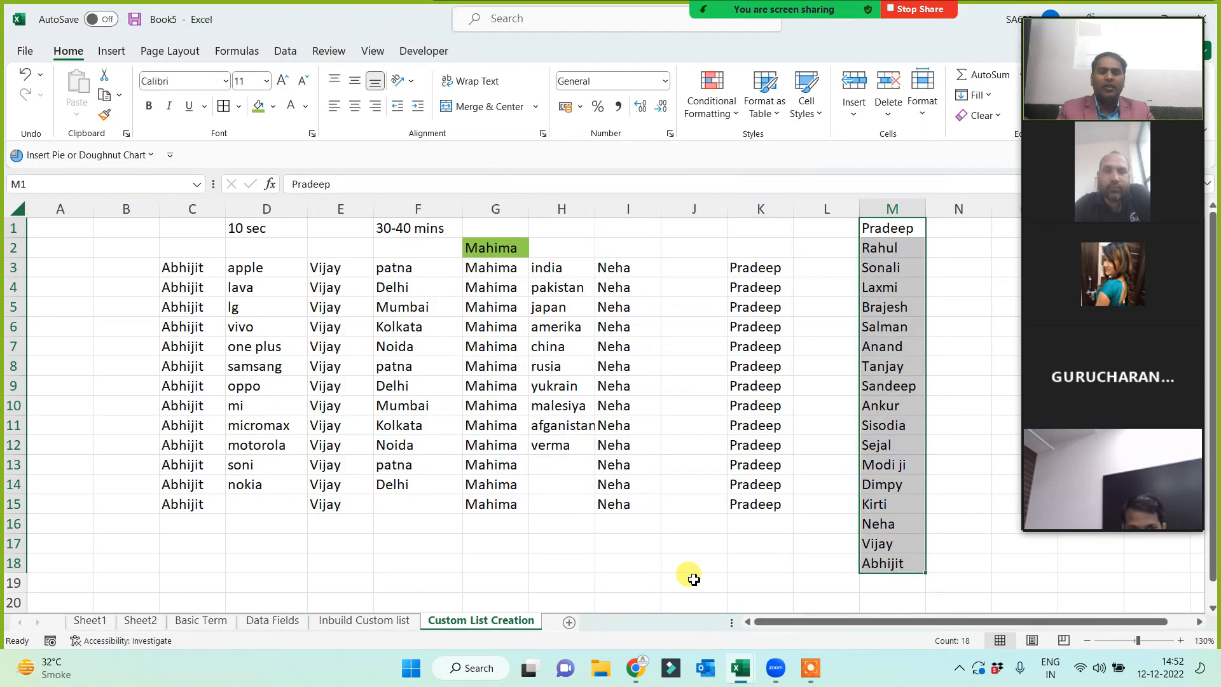
# - Fill down from K3, I3, E3 and C3 to continue the new custom name sequence
pyautogui.click(690, 580)
pyautogui.click(769, 268)
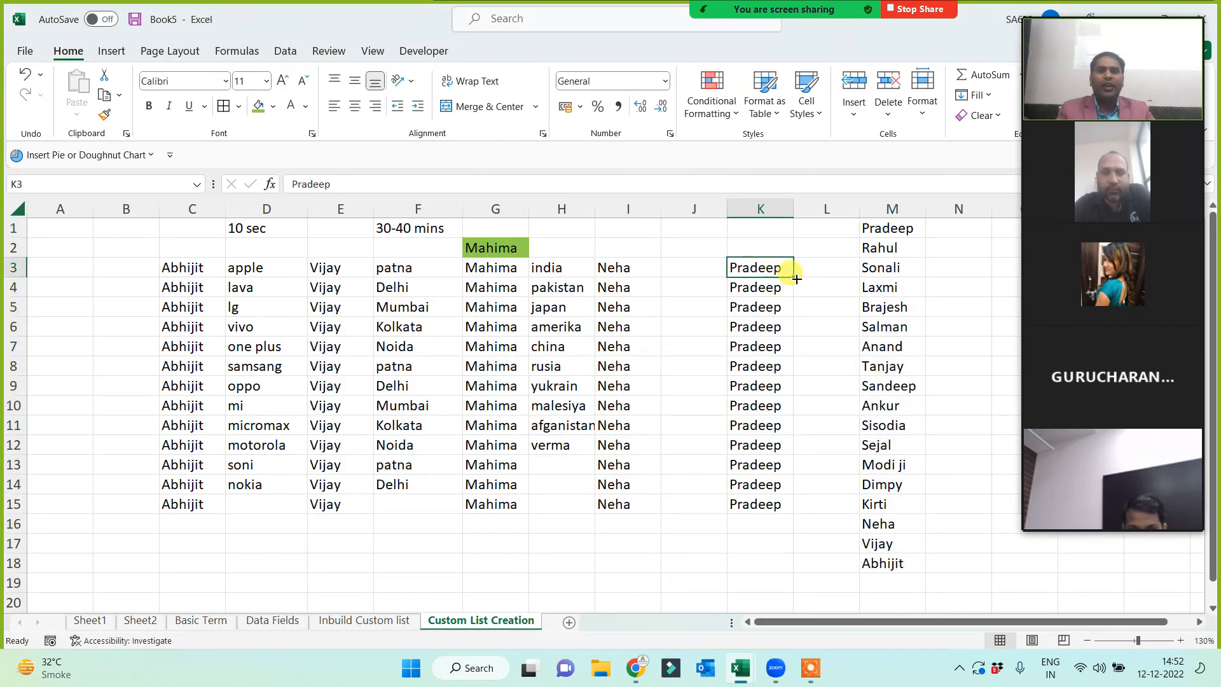
pyautogui.moveTo(793, 275); pyautogui.dragTo(777, 519)
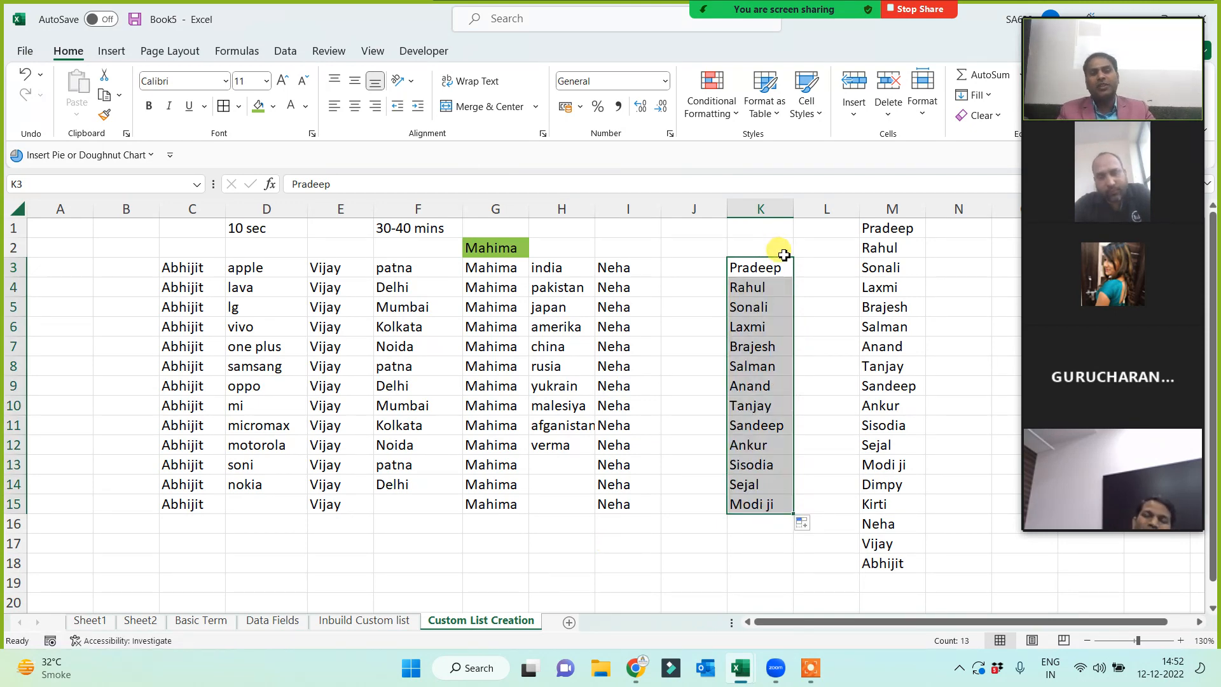
pyautogui.click(641, 266)
pyautogui.moveTo(654, 282); pyautogui.dragTo(545, 541)
pyautogui.click(545, 540)
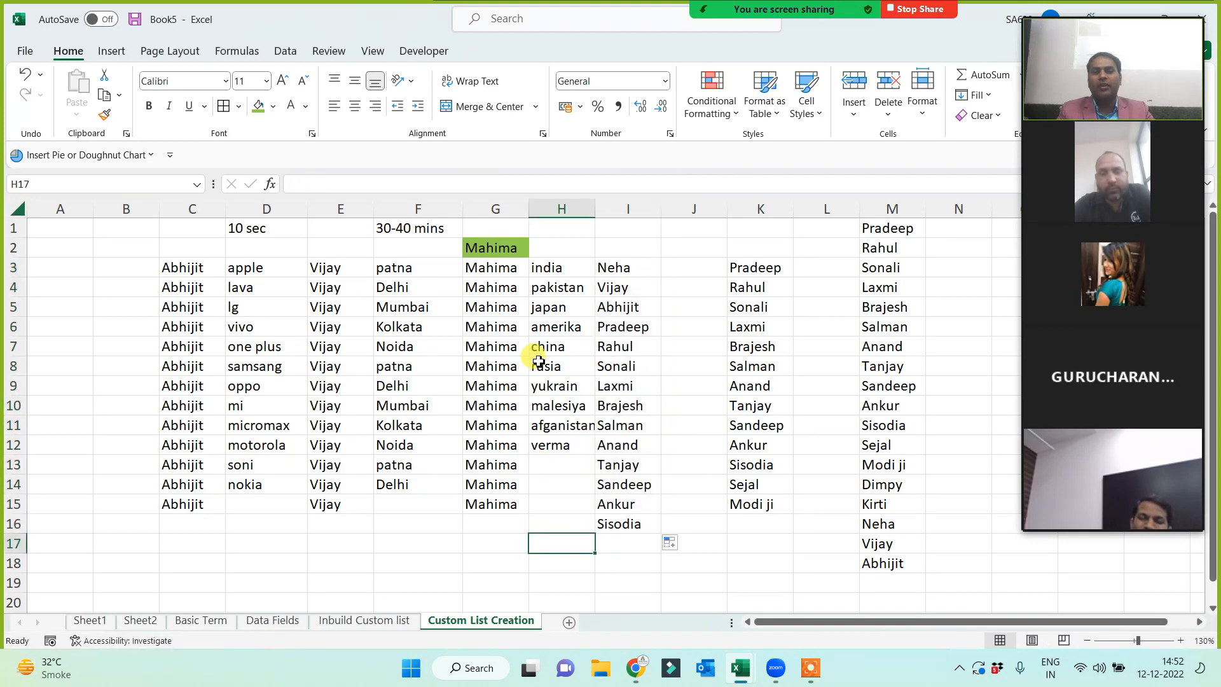
pyautogui.click(320, 268)
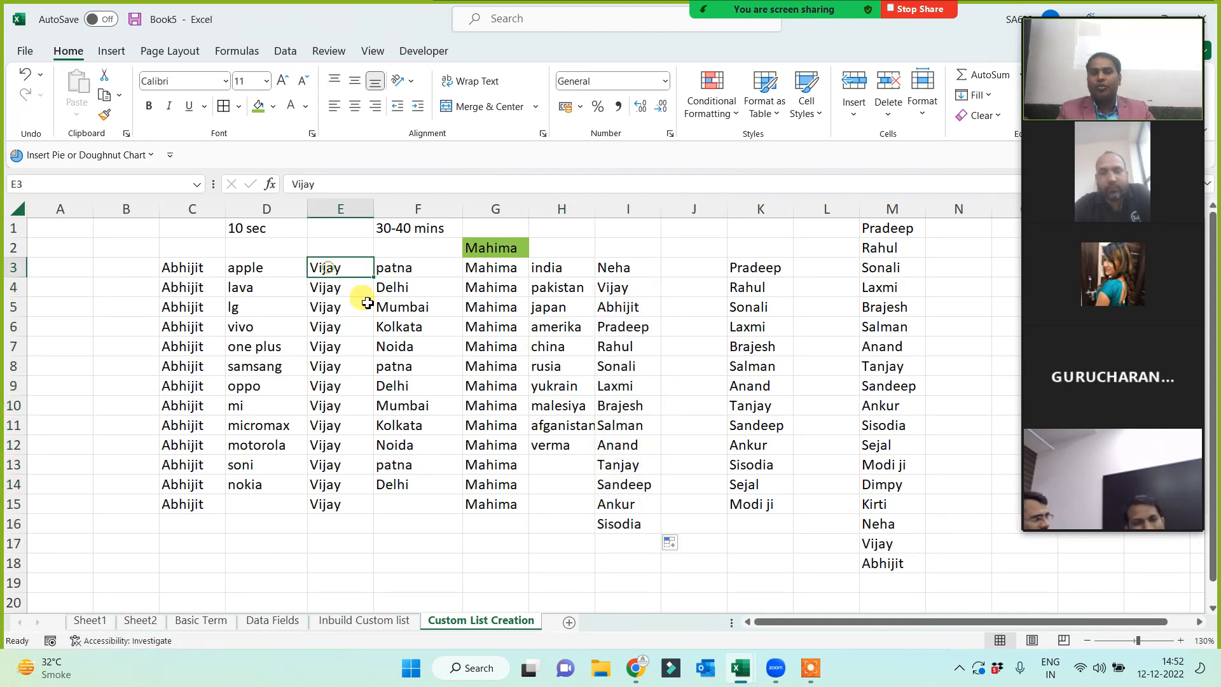
pyautogui.moveTo(373, 278); pyautogui.dragTo(348, 508)
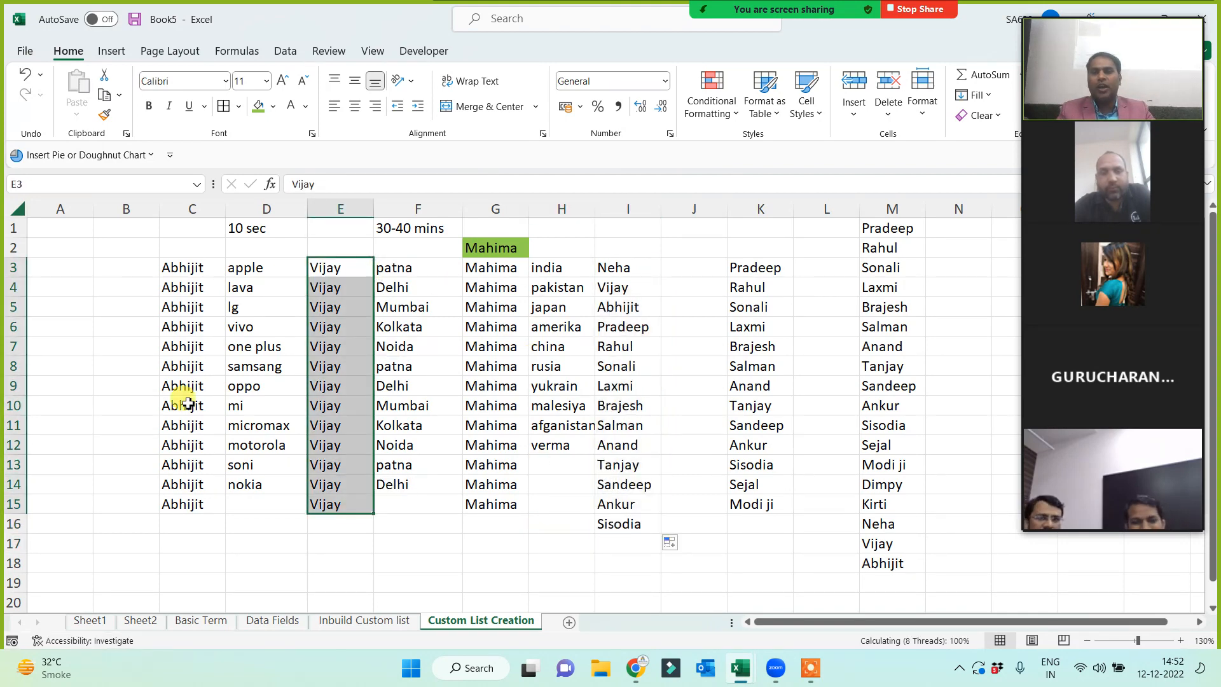
pyautogui.click(181, 267)
pyautogui.moveTo(226, 278); pyautogui.dragTo(207, 508)
pyautogui.click(892, 227)
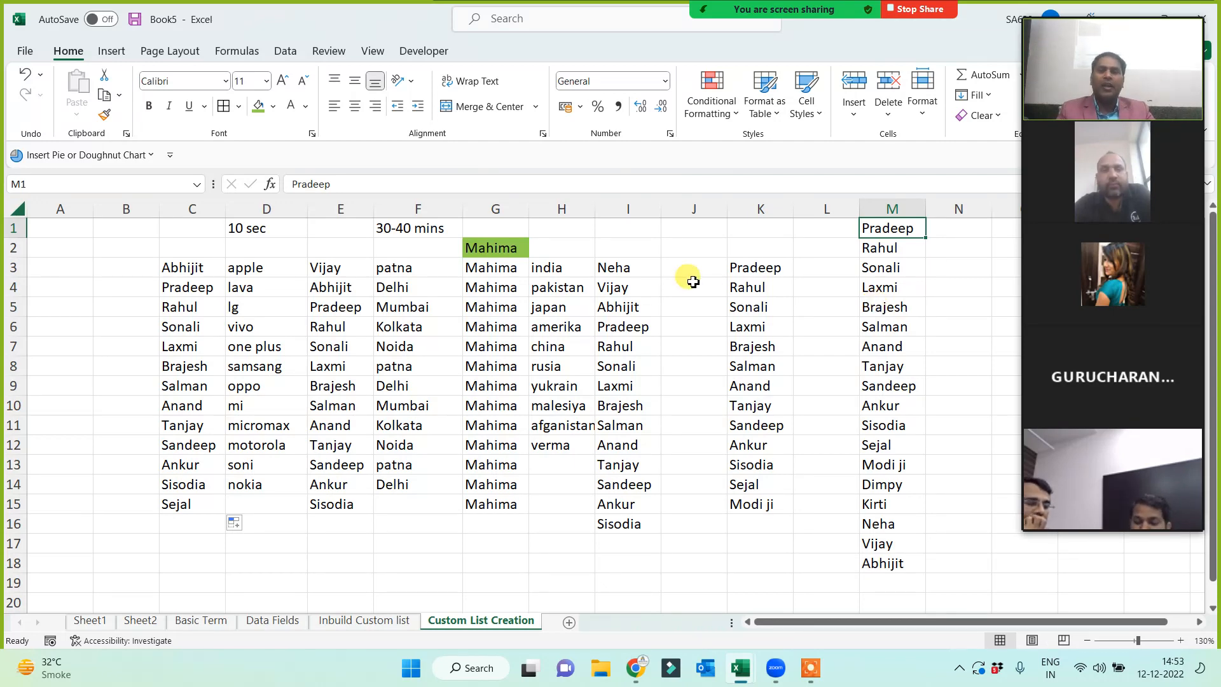
pyautogui.click(380, 230)
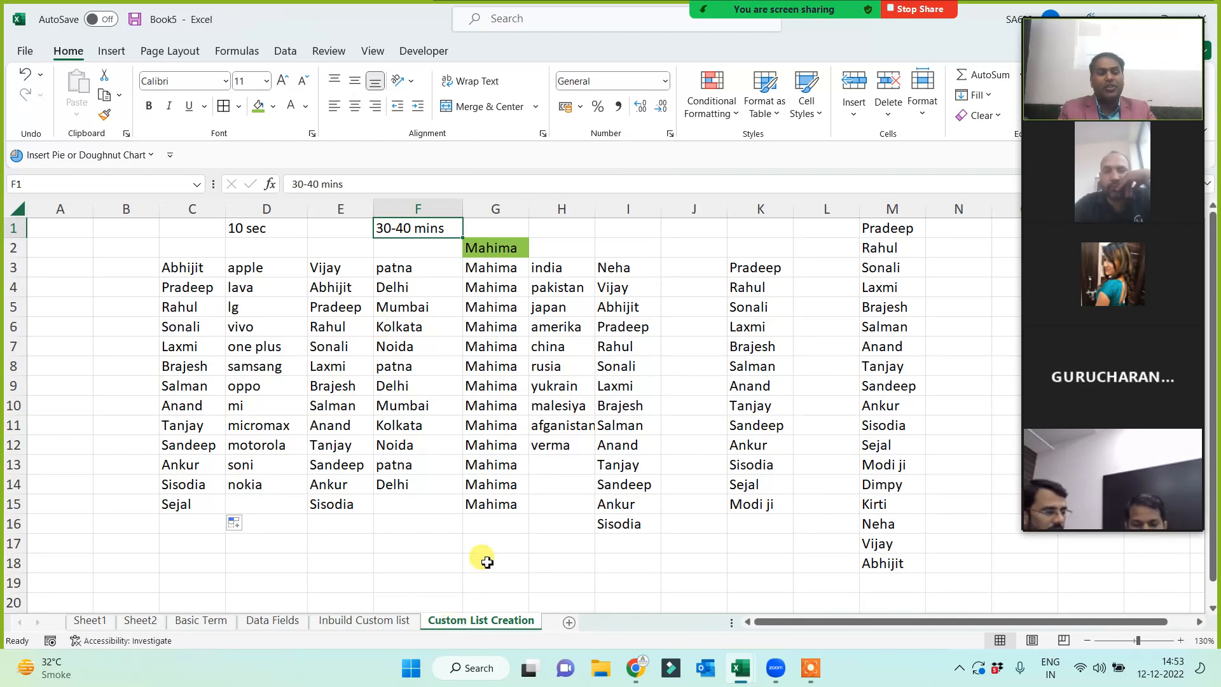
pyautogui.click(478, 540)
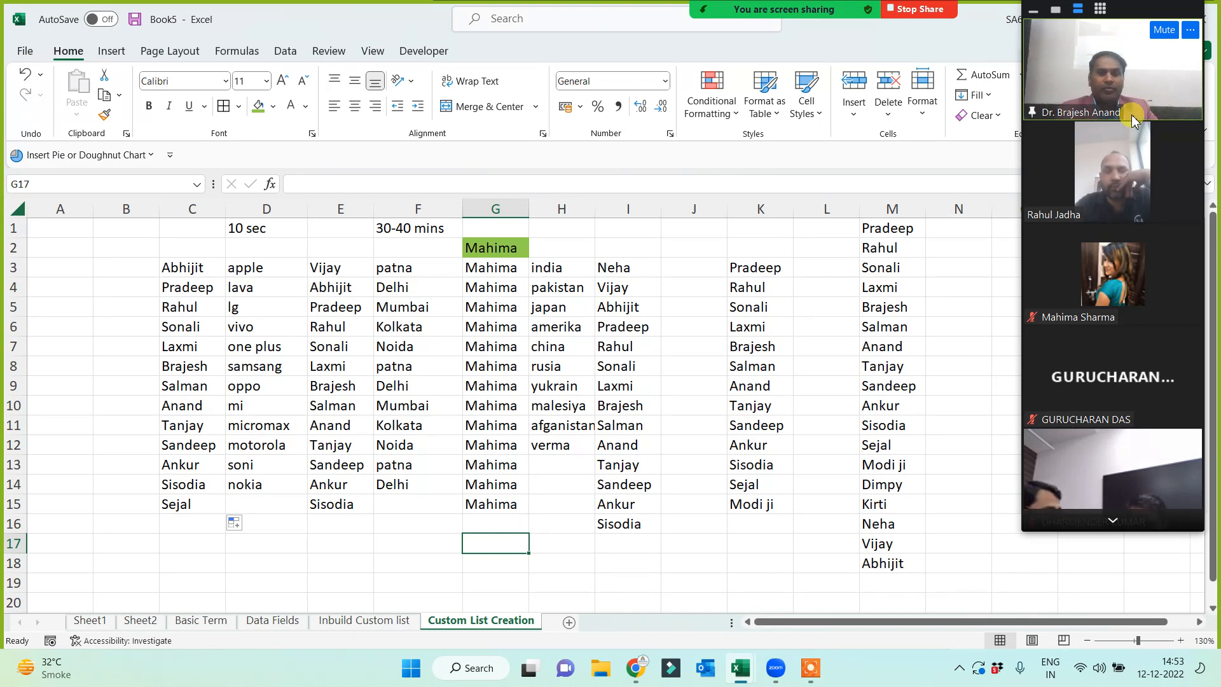
pyautogui.click(421, 228)
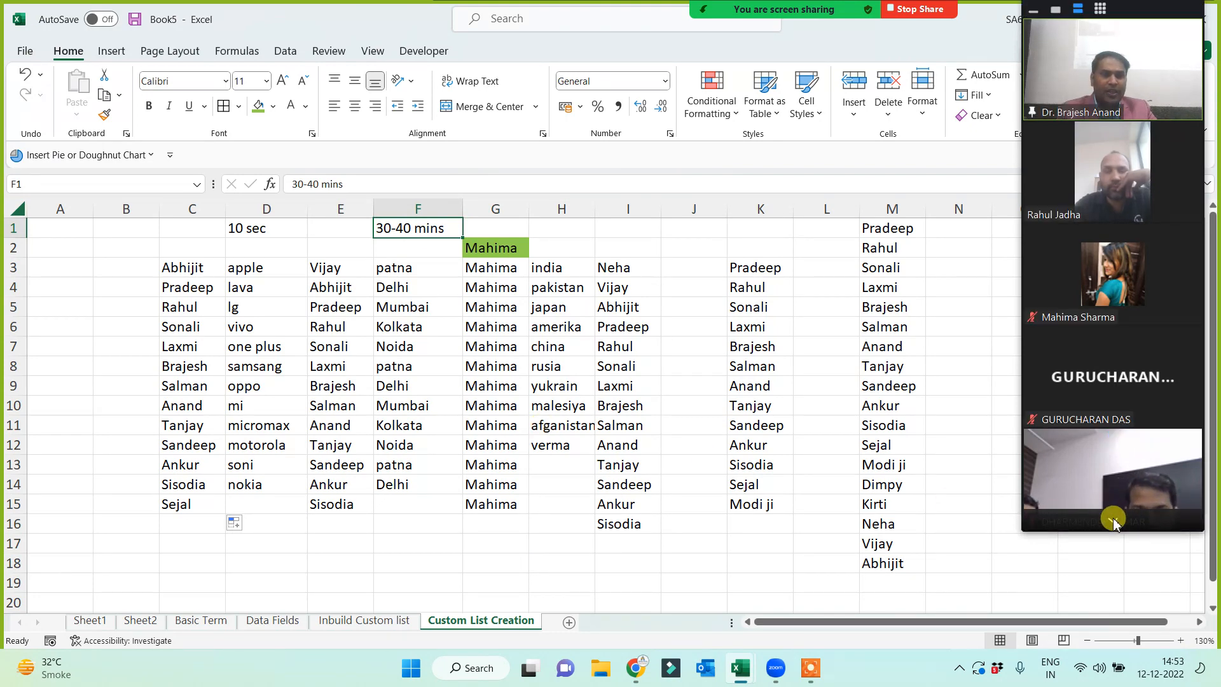
pyautogui.click(1113, 520)
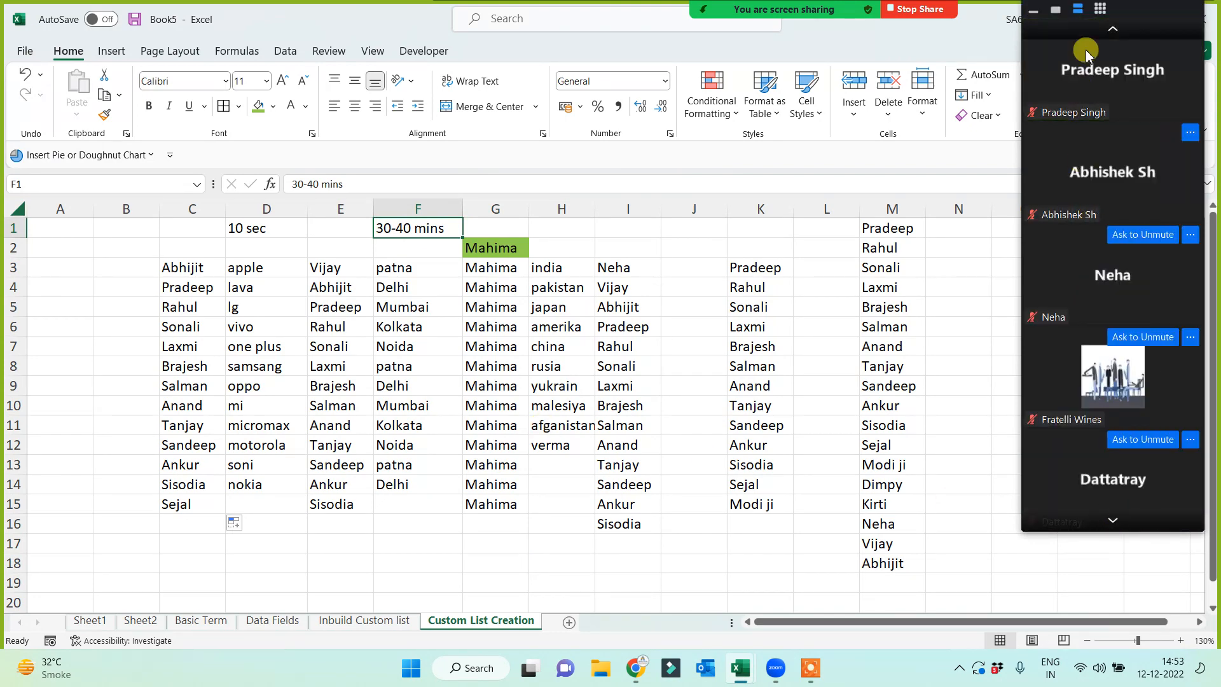
pyautogui.click(1113, 29)
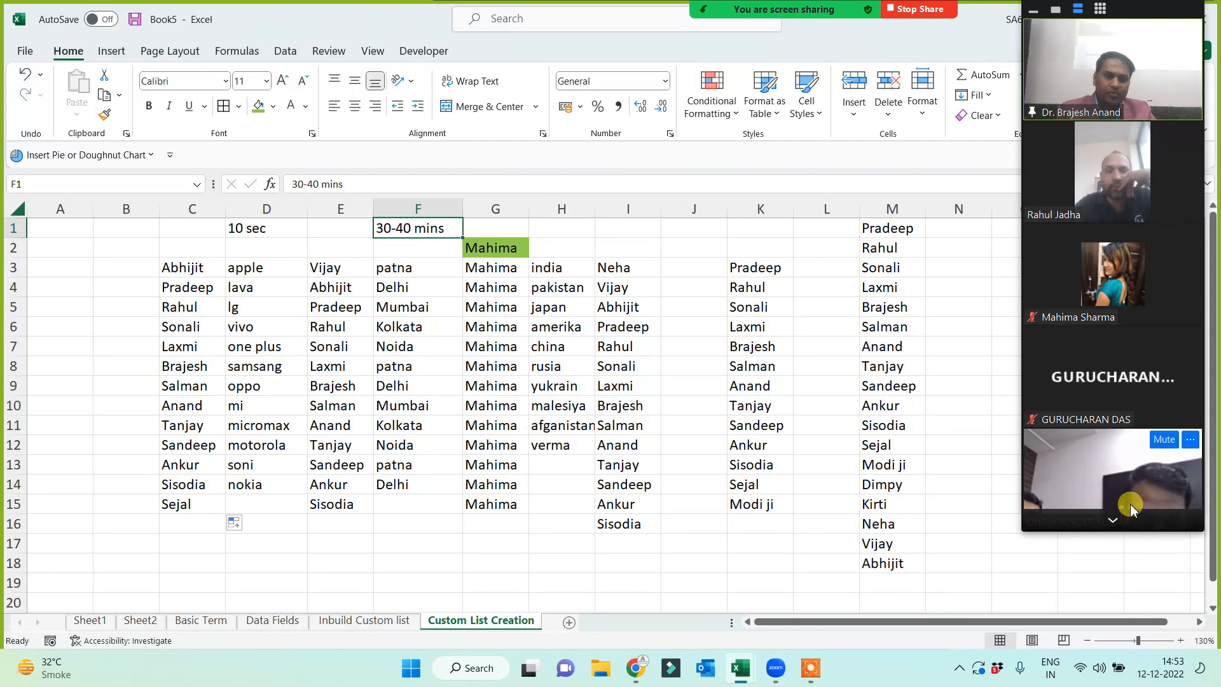
pyautogui.click(690, 537)
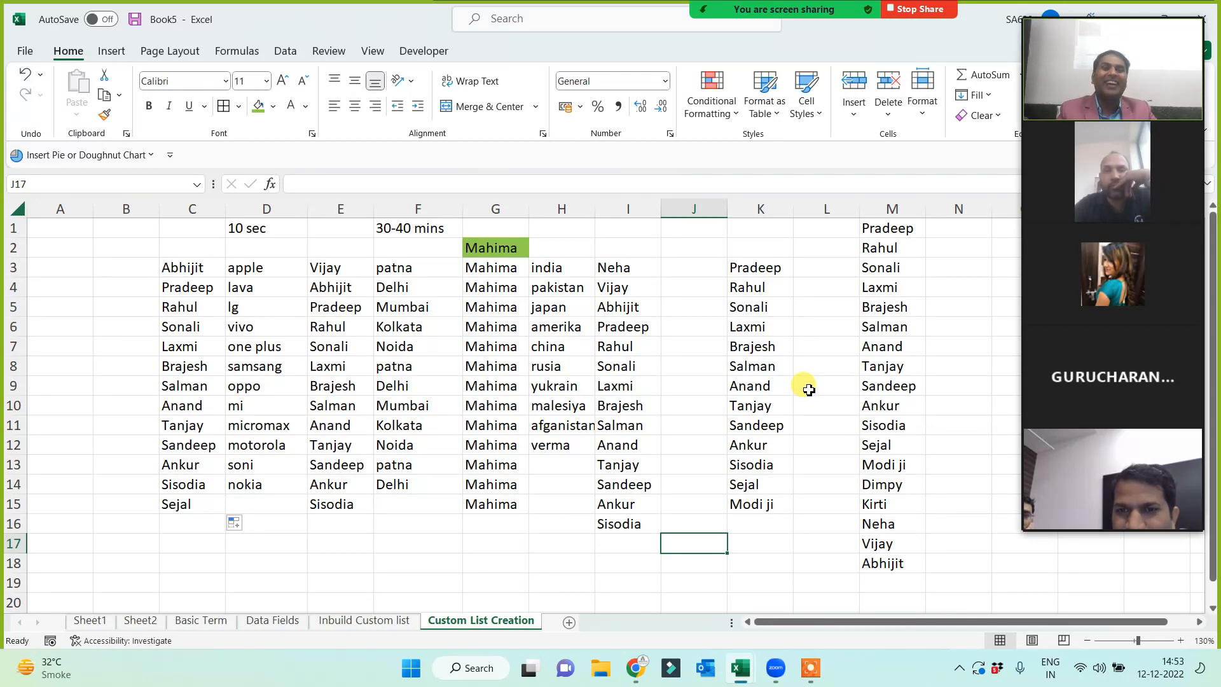
pyautogui.click(140, 621)
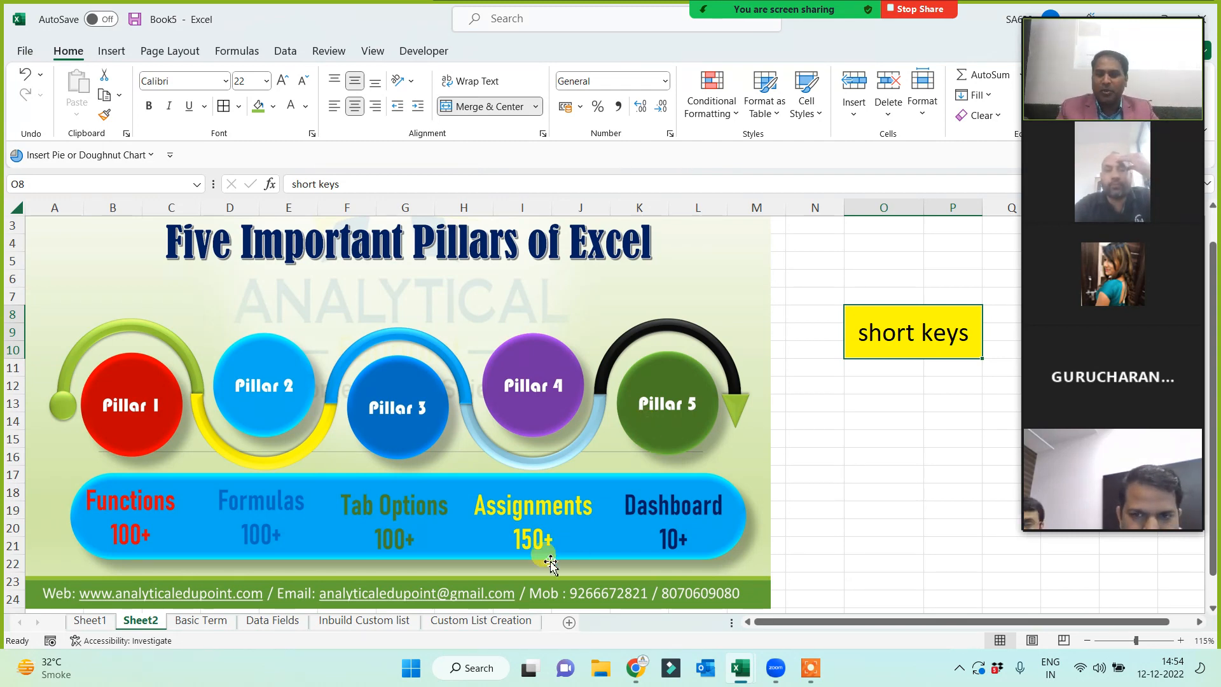
pyautogui.click(481, 620)
pyautogui.click(538, 551)
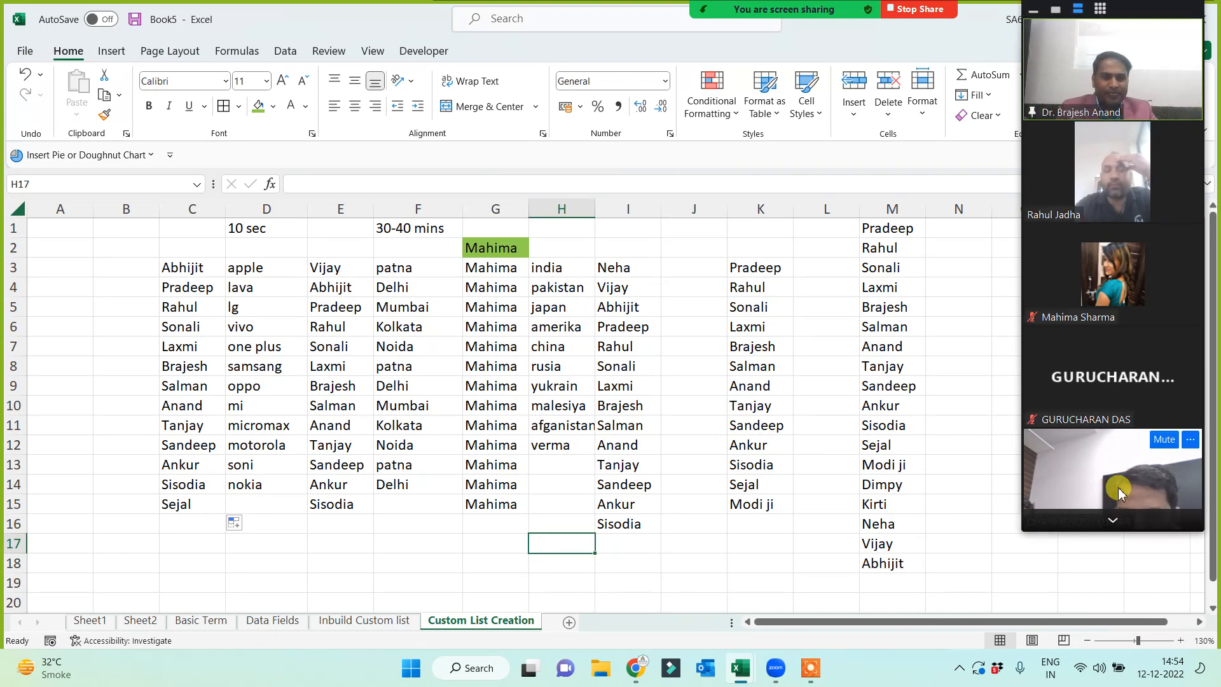
pyautogui.click(763, 560)
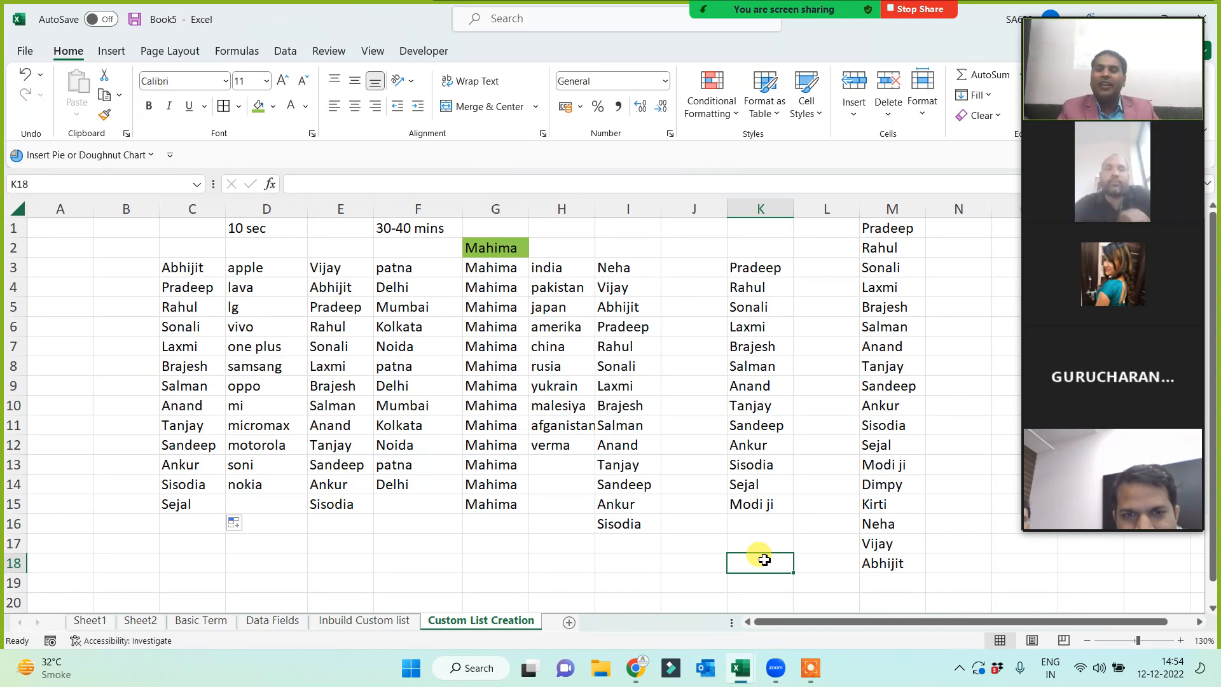
pyautogui.click(61, 230)
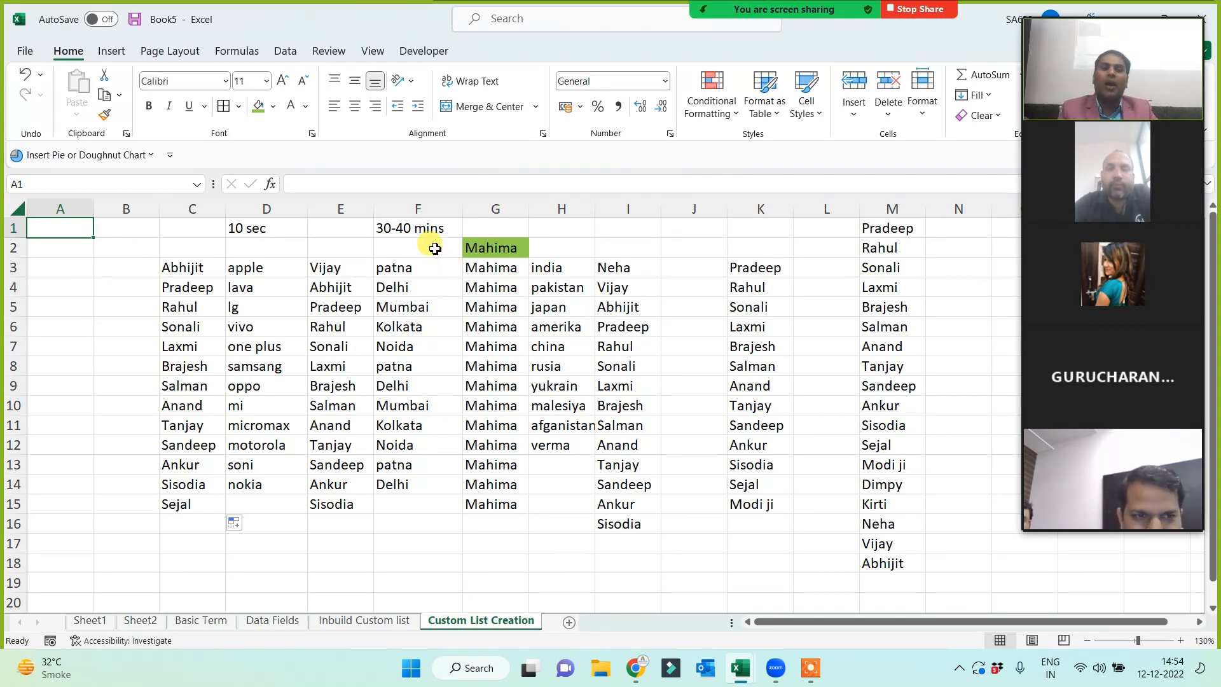
pyautogui.click(415, 227)
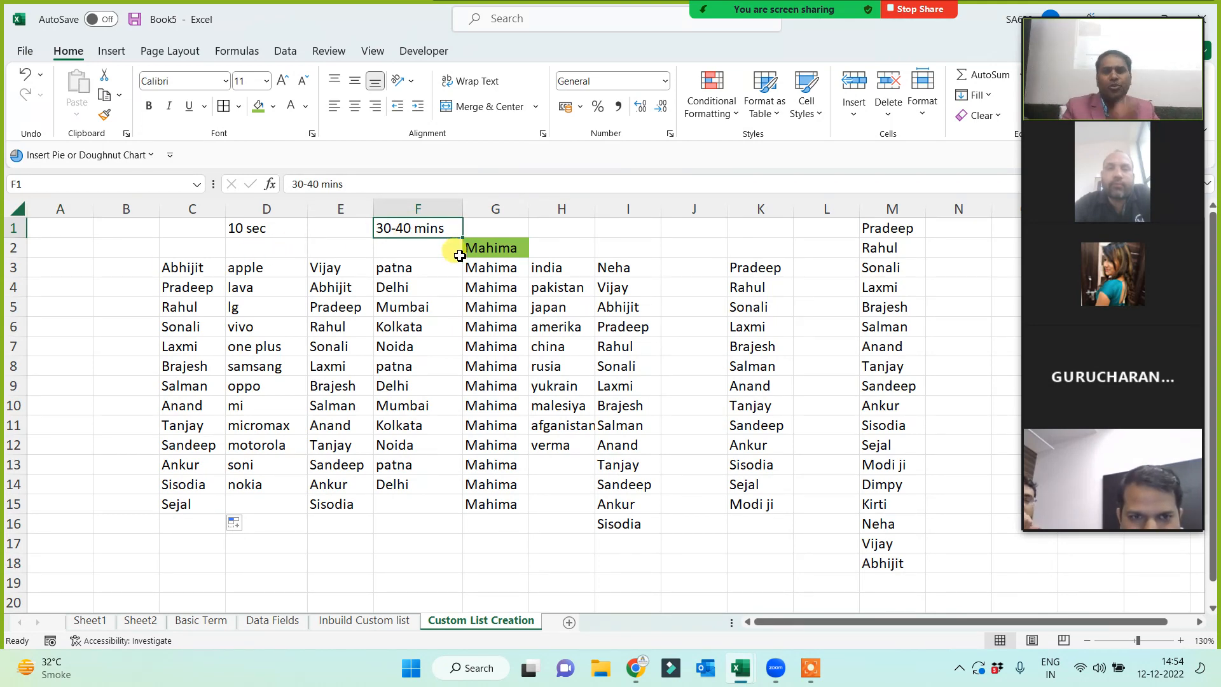
pyautogui.click(255, 229)
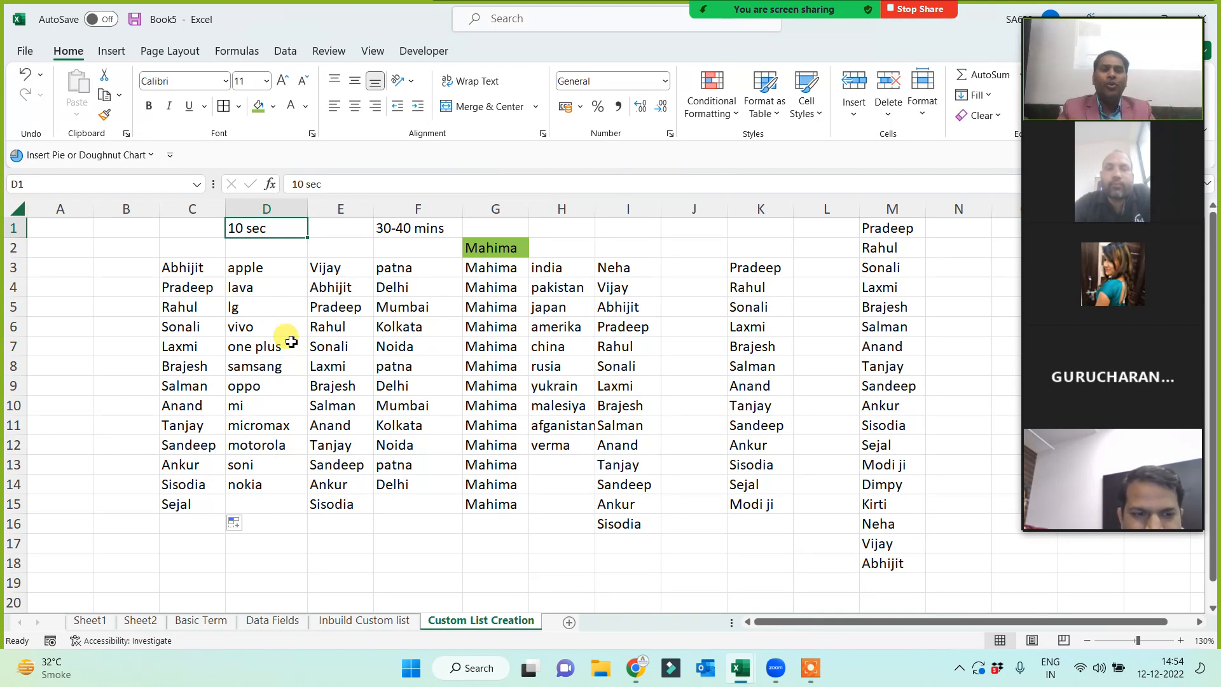
pyautogui.moveTo(186, 266); pyautogui.dragTo(559, 386)
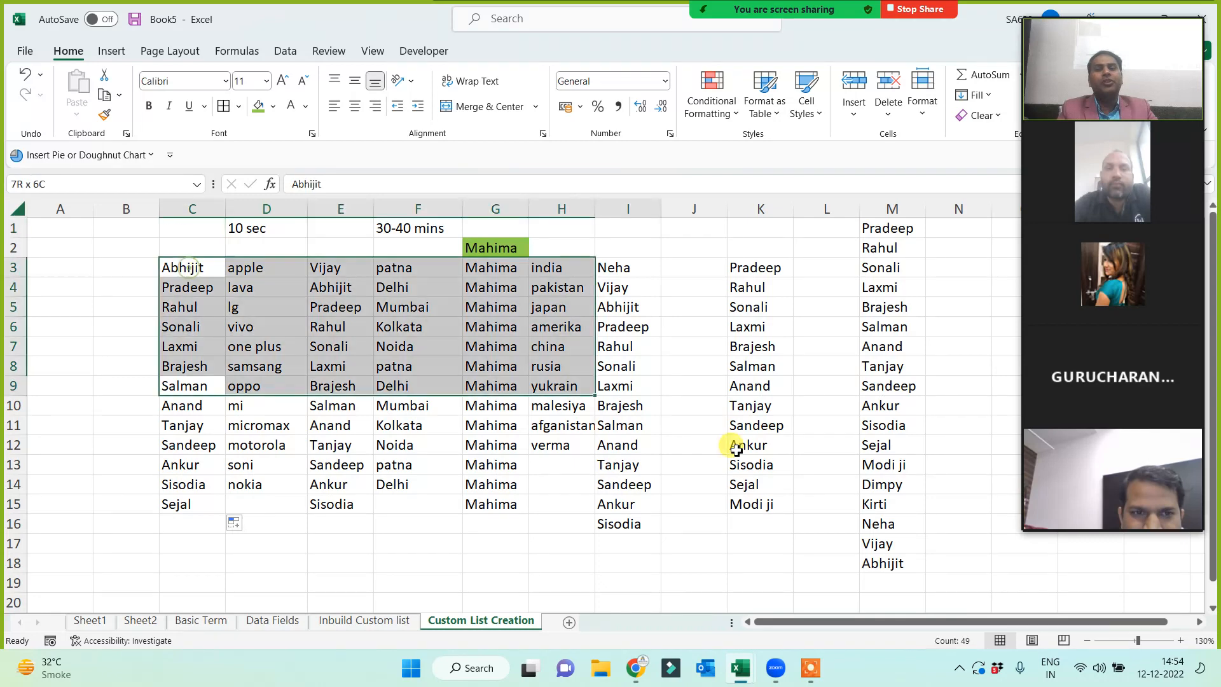
pyautogui.moveTo(736, 450); pyautogui.dragTo(820, 518)
pyautogui.click(635, 558)
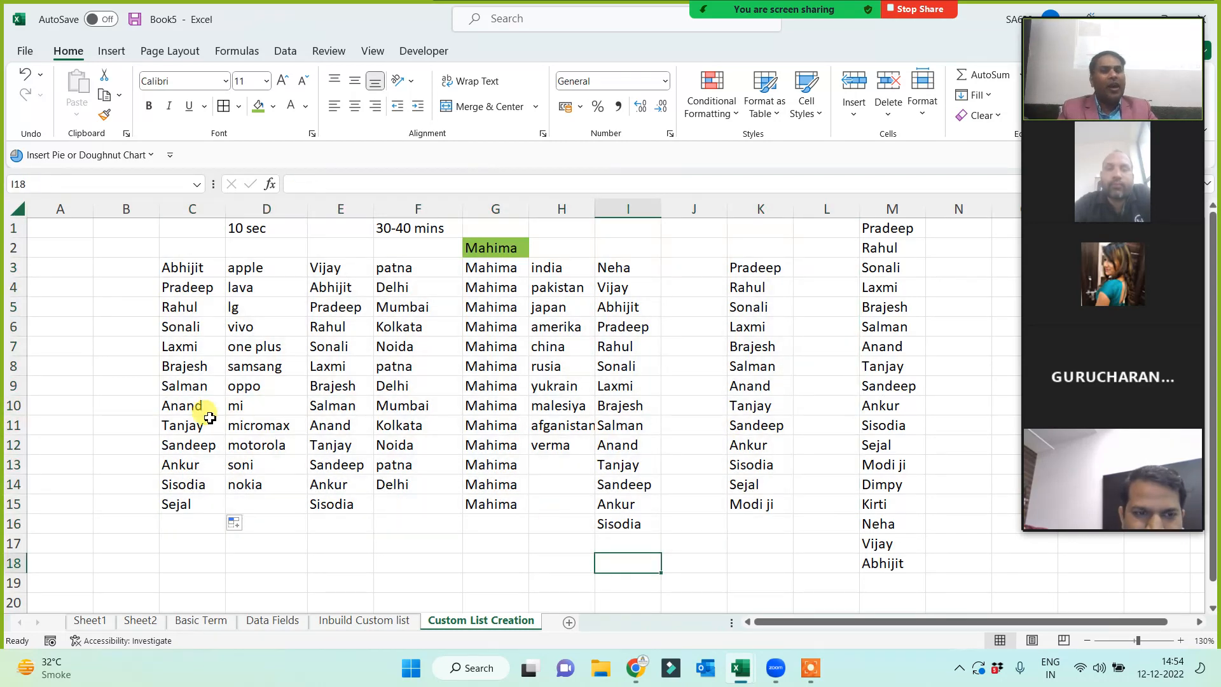
pyautogui.click(81, 273)
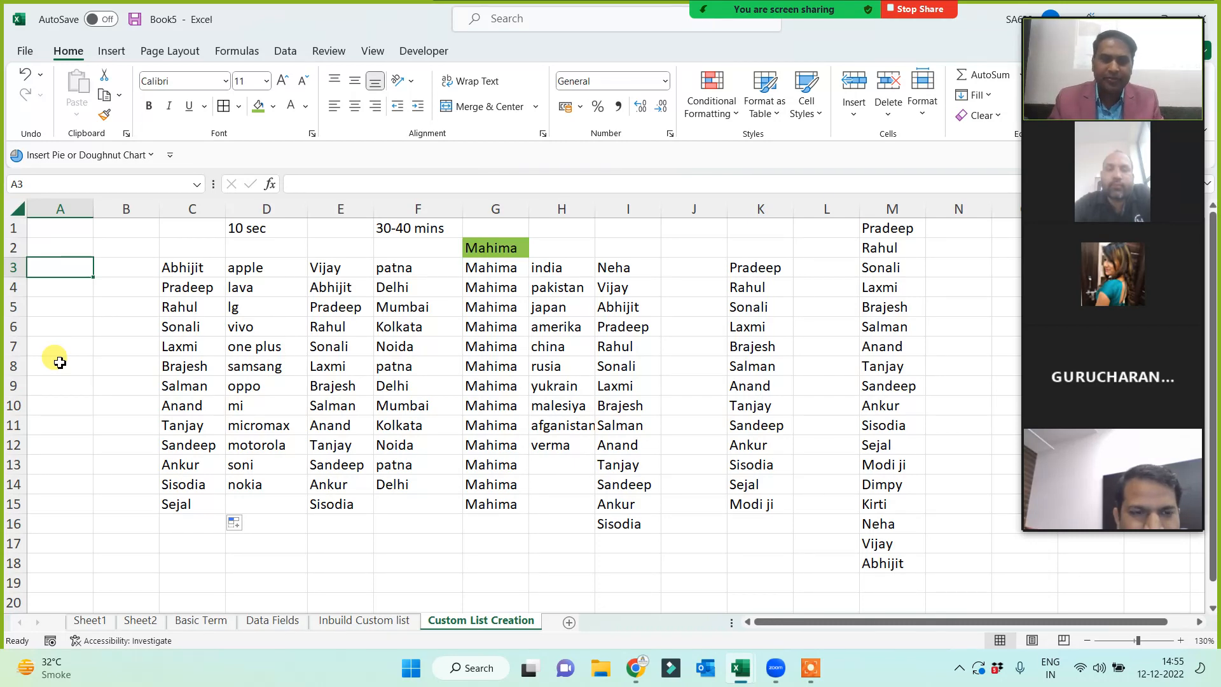
# - Enter SR2 in A3 and fill the series SR2 through SR16 down to A17
pyautogui.write('S')
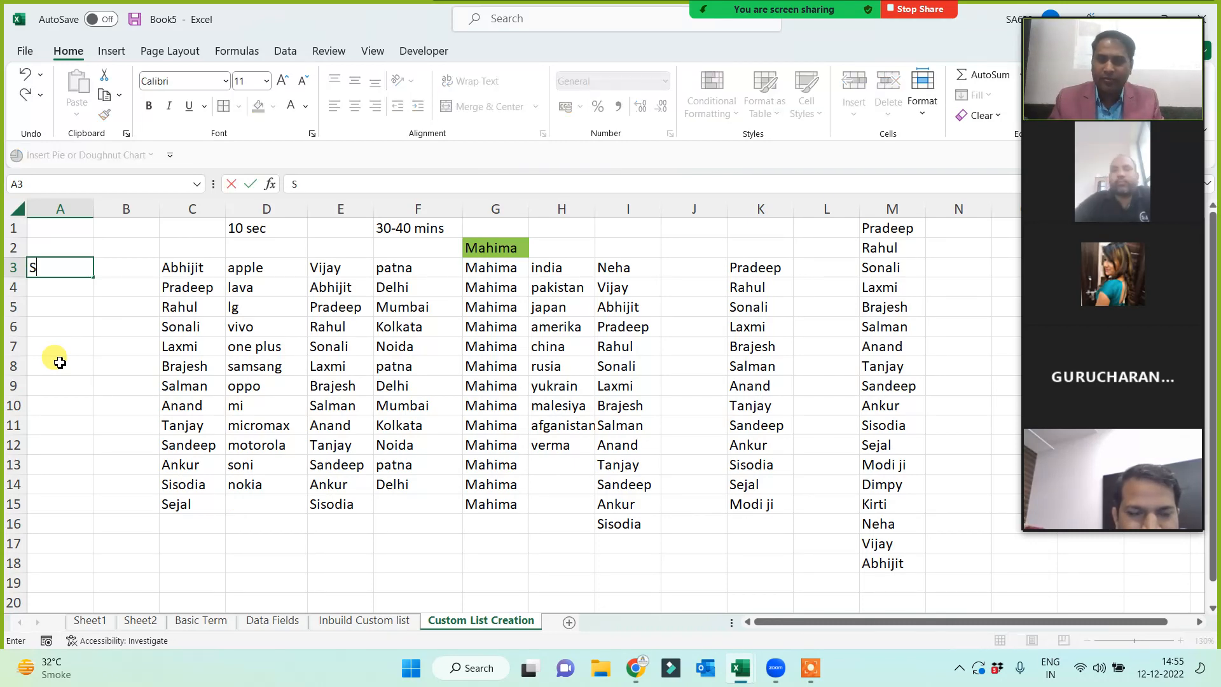
pyautogui.write('R')
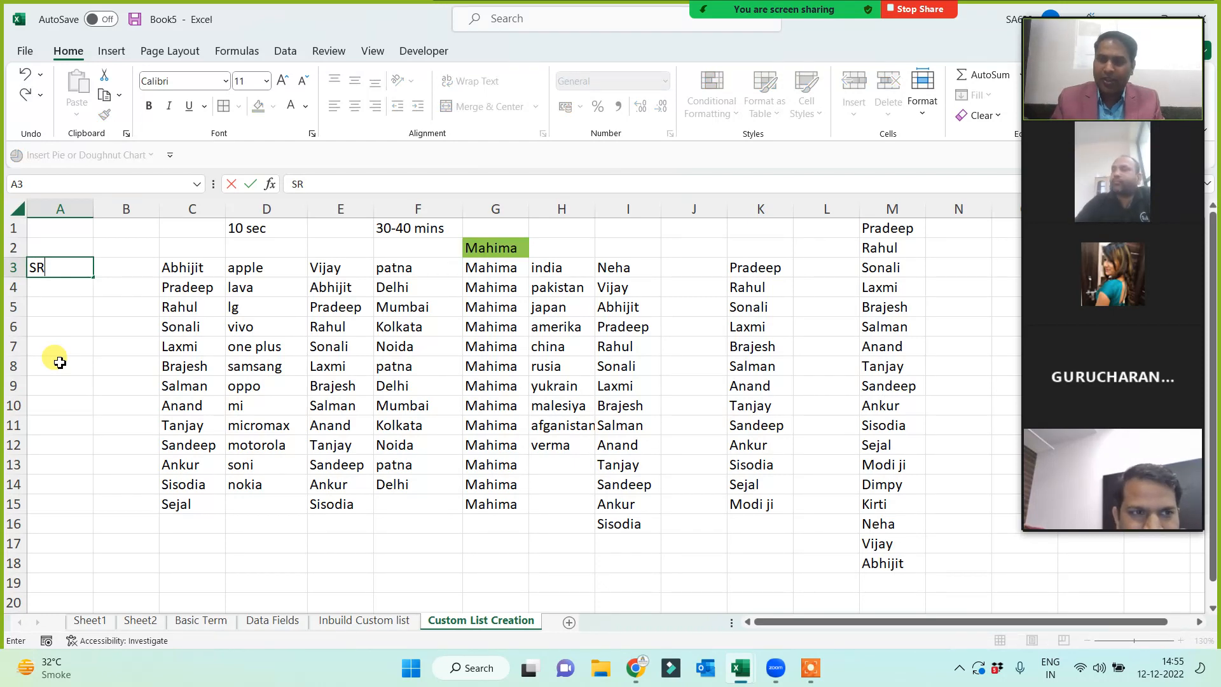
pyautogui.write('2')
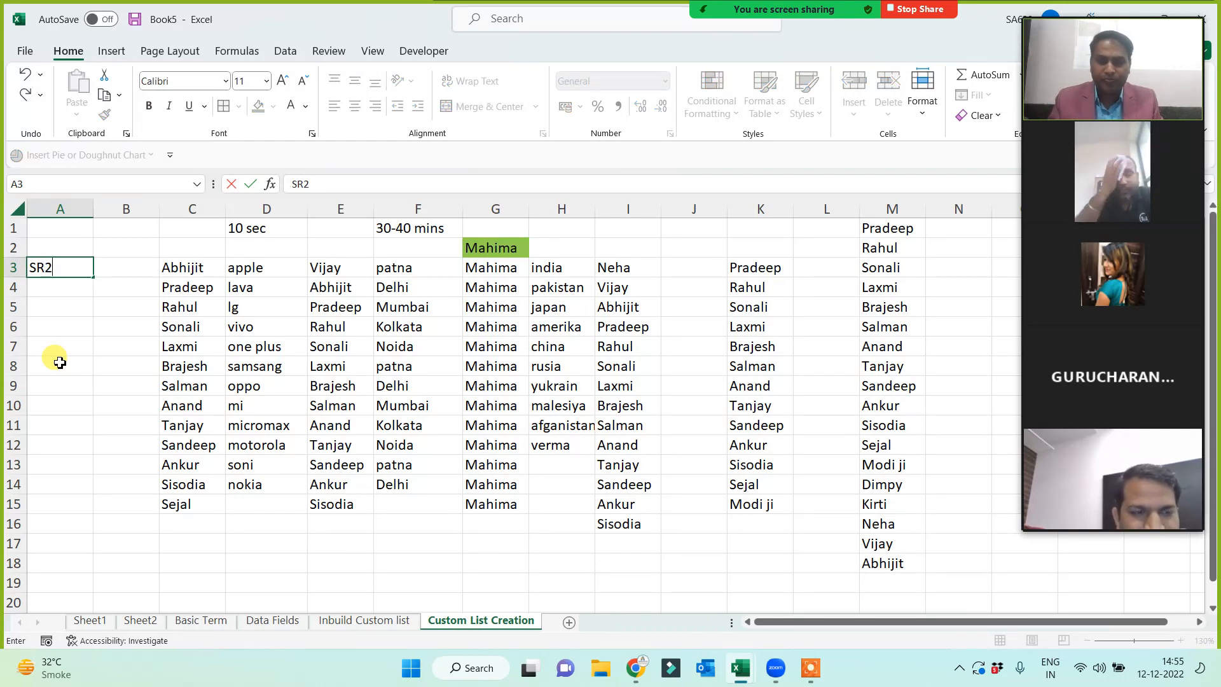
pyautogui.hotkey('ctrl', 'Return')
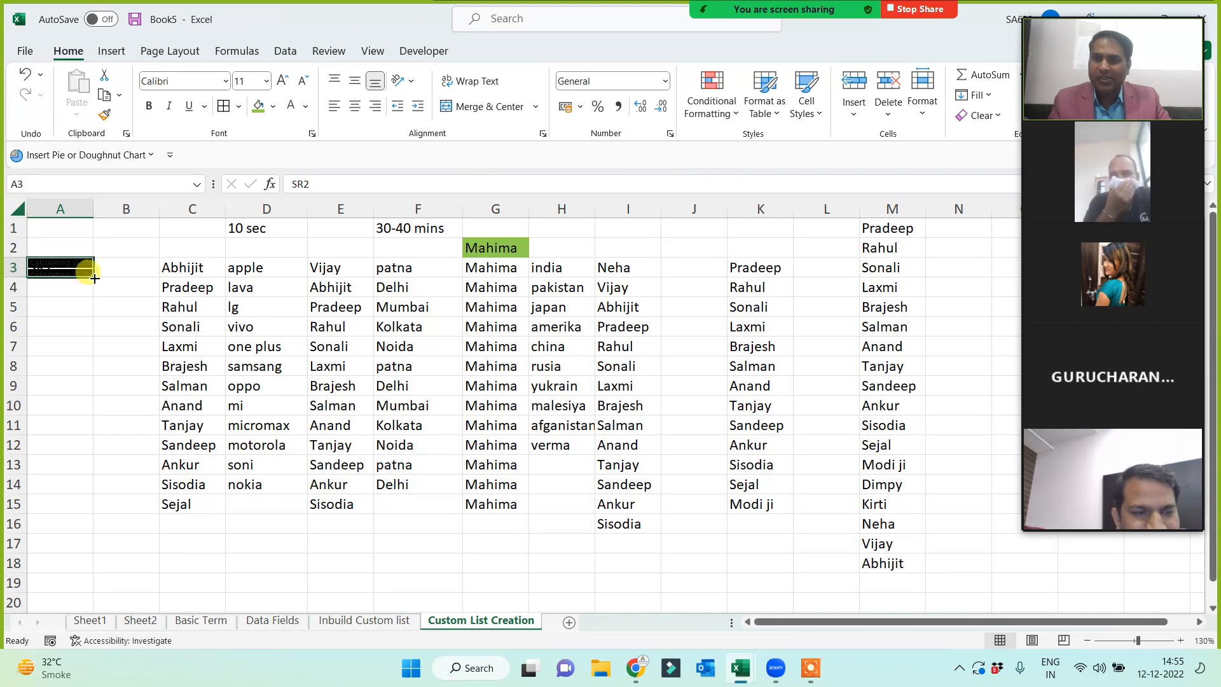
pyautogui.moveTo(94, 277); pyautogui.dragTo(50, 552)
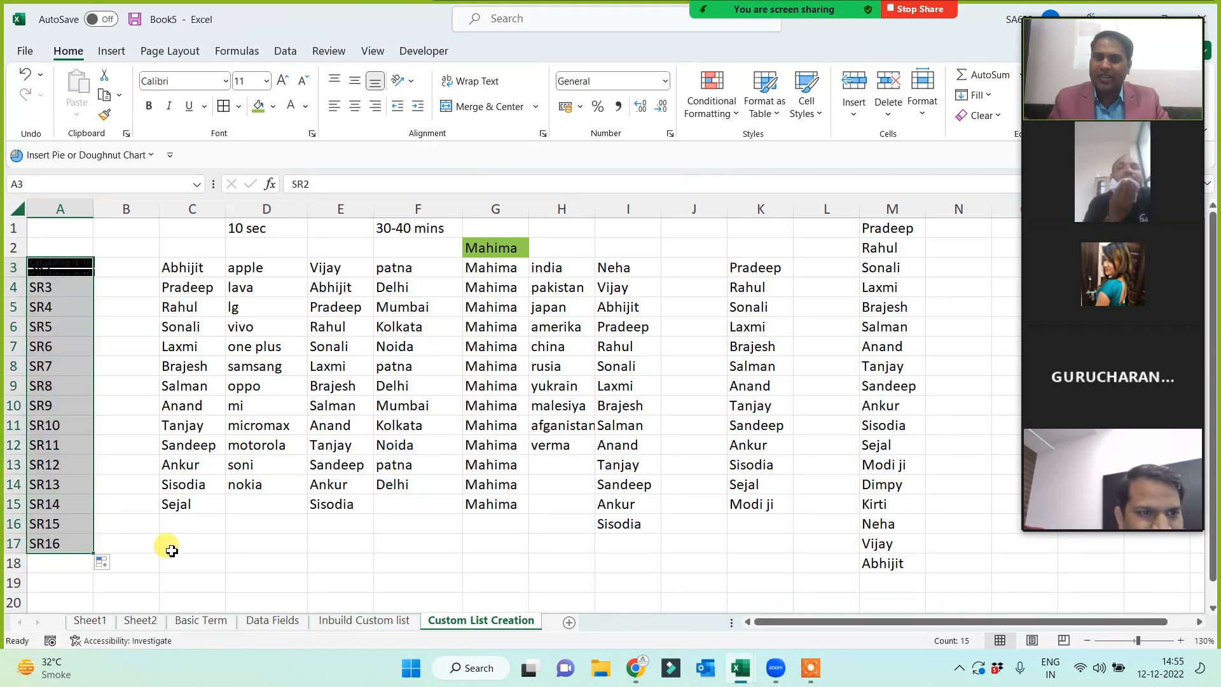
pyautogui.click(171, 550)
pyautogui.click(117, 341)
pyautogui.click(78, 267)
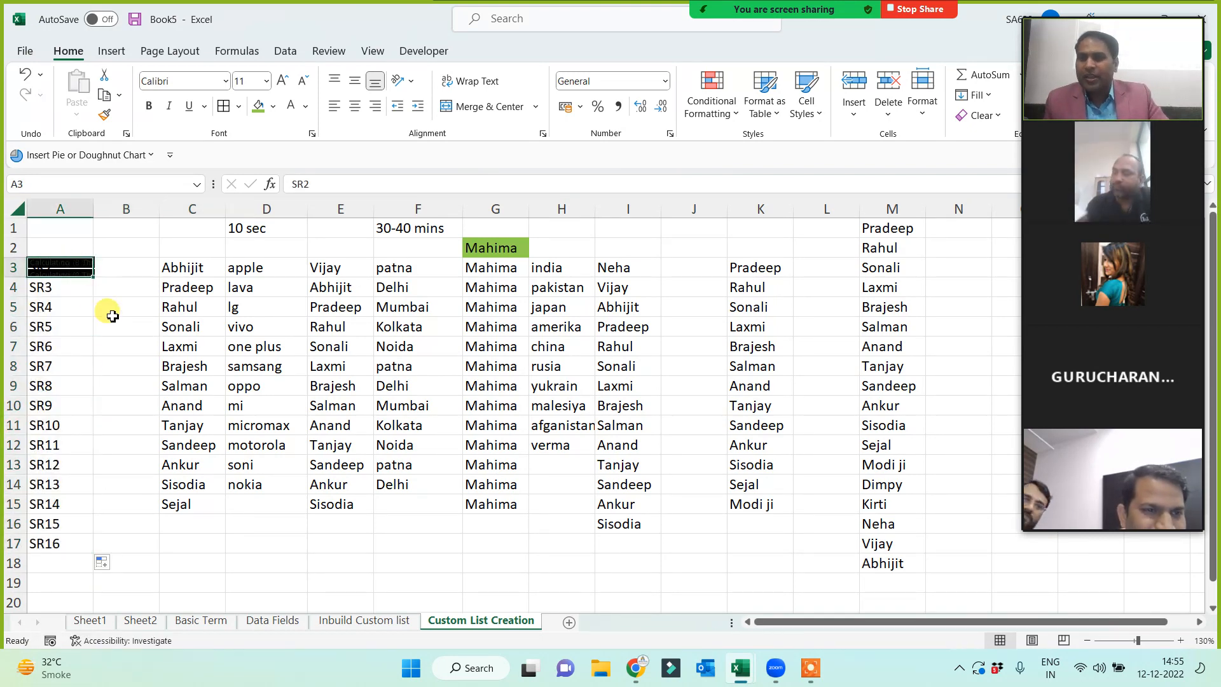
pyautogui.keyDown('shift'); pyautogui.click(77, 542); pyautogui.keyUp('shift')
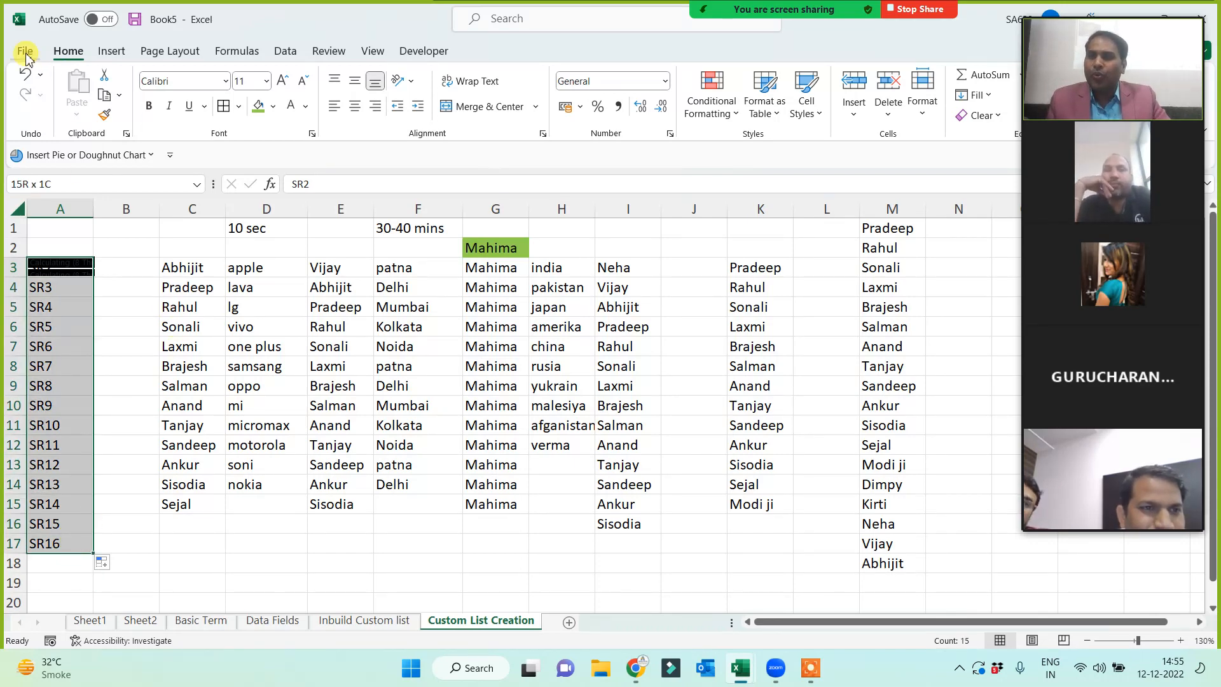
pyautogui.click(127, 284)
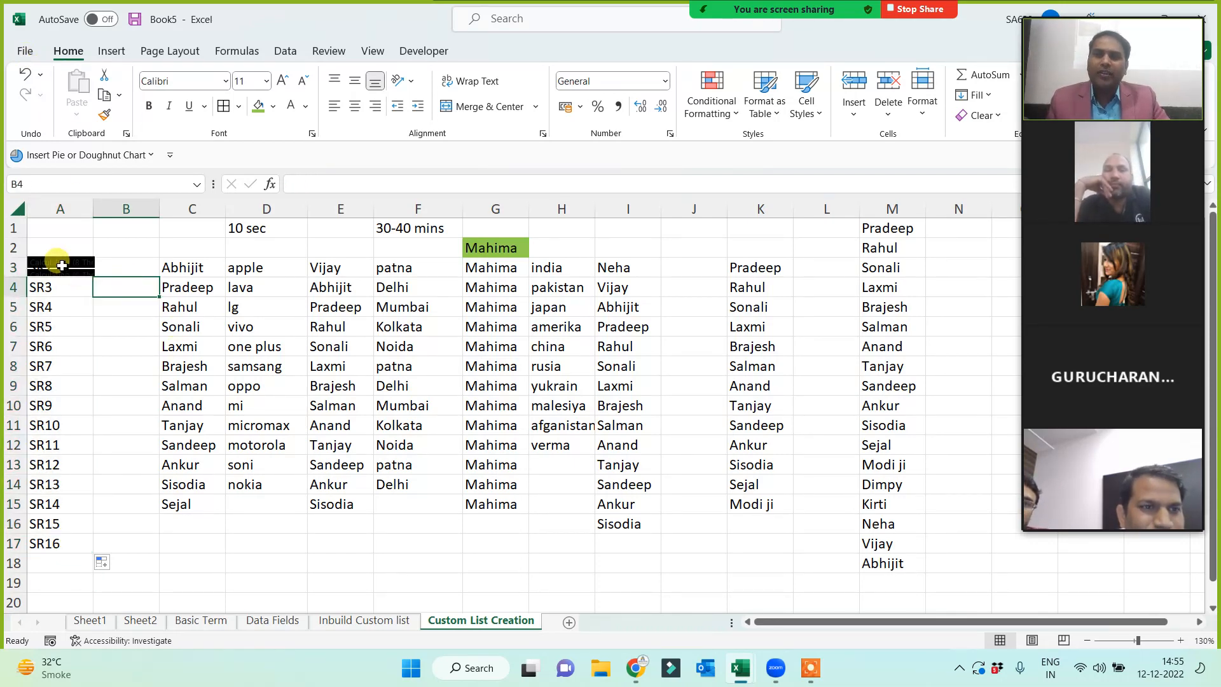
# - Widen column A to fit the SR entries and add a new blank worksheet
pyautogui.click(62, 266)
pyautogui.moveTo(93, 210); pyautogui.dragTo(124, 210)
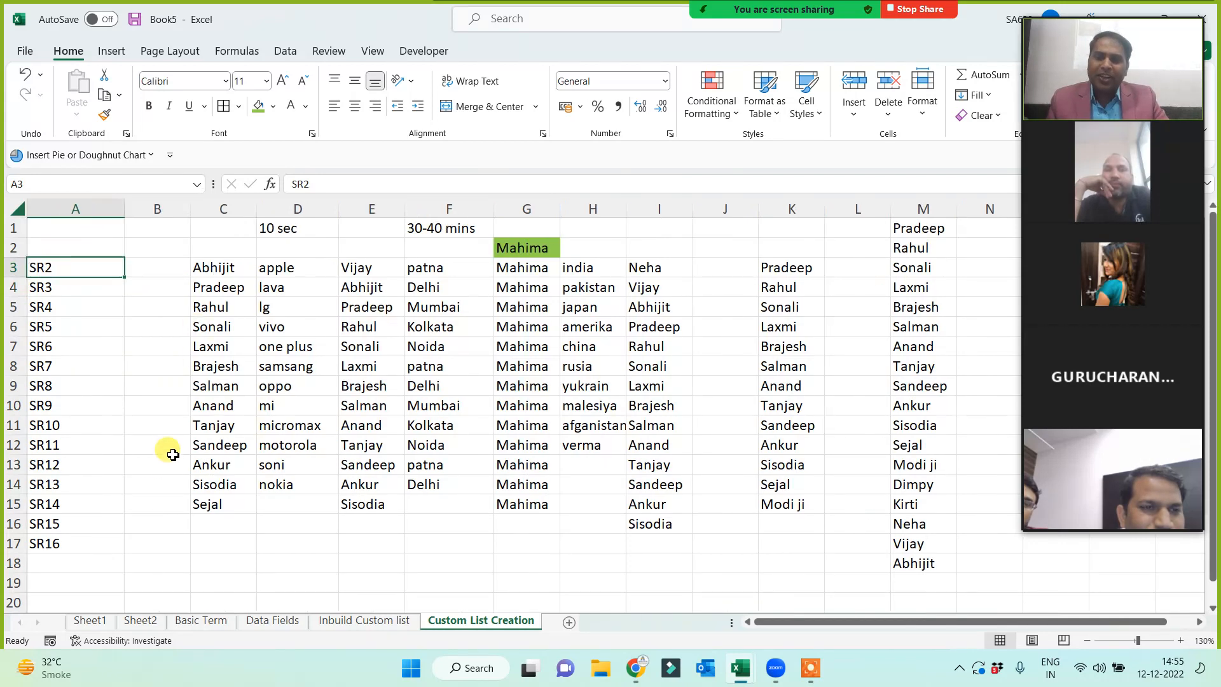
pyautogui.click(137, 466)
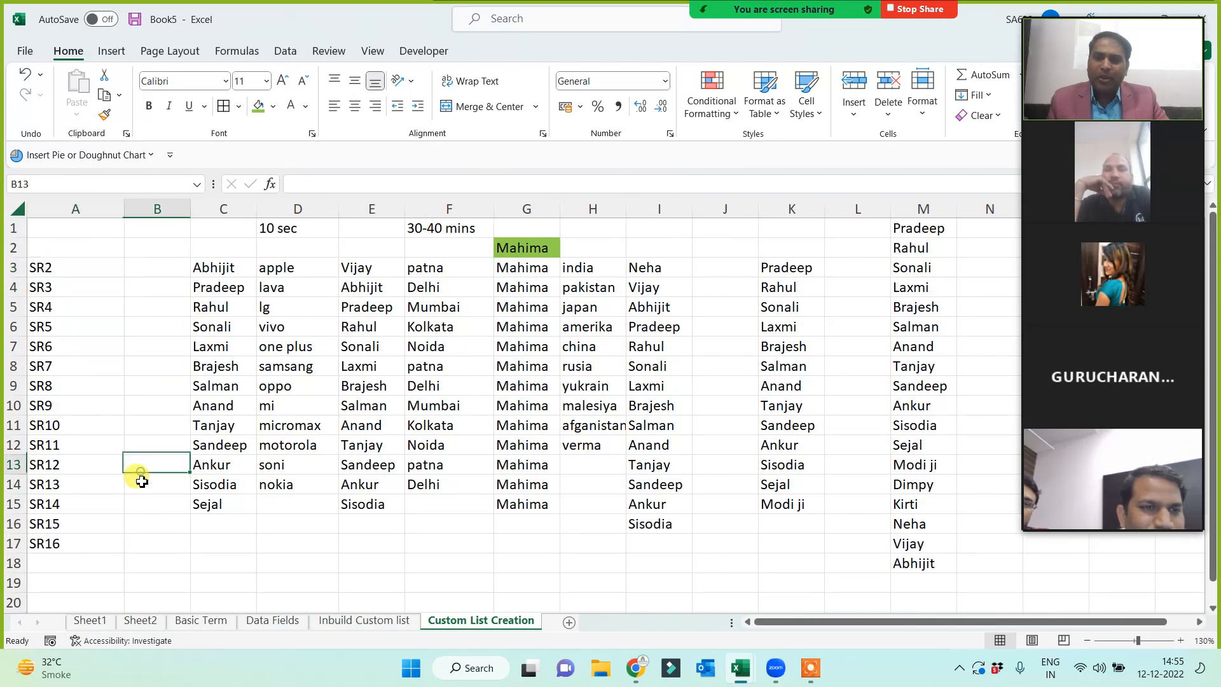
pyautogui.click(569, 622)
# - Enter SR in B2 and copy it down column B to row 13
pyautogui.click(163, 256)
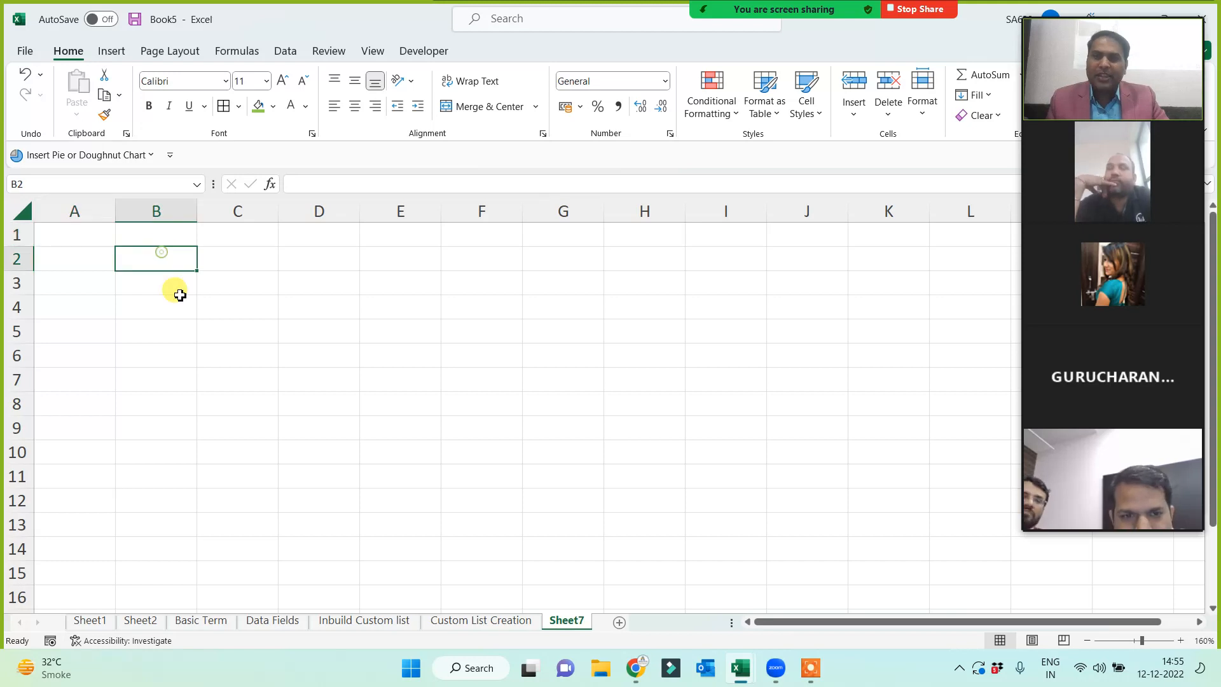
pyautogui.write('SR')
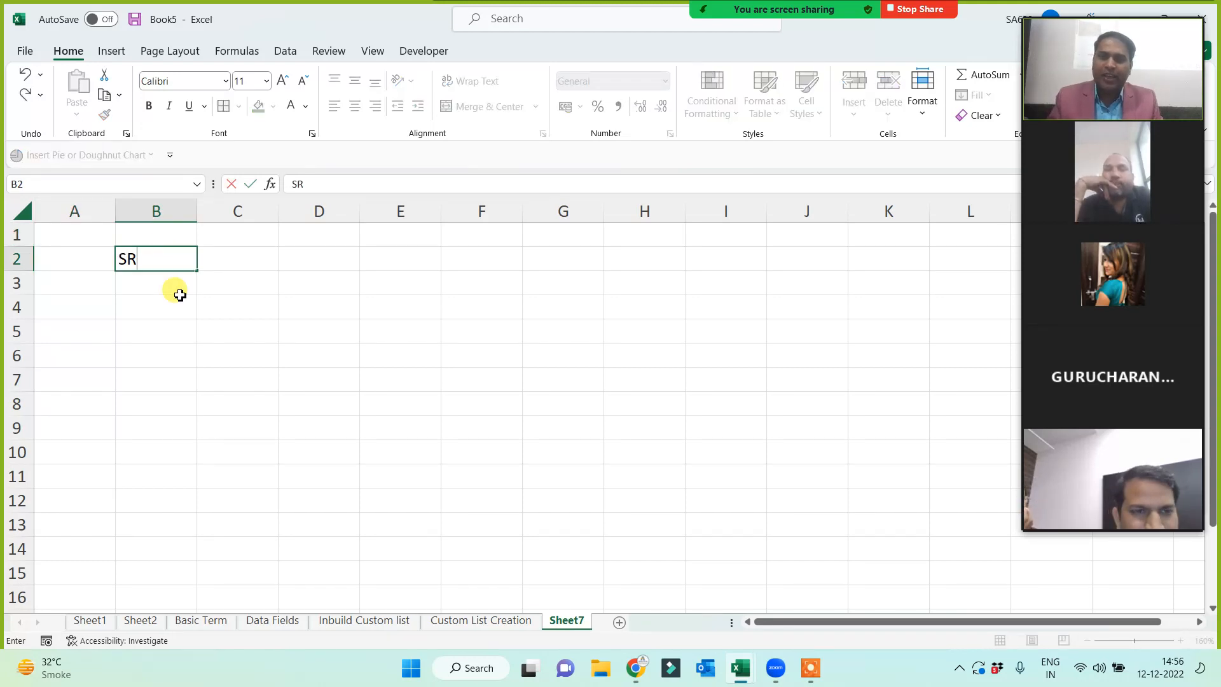
pyautogui.click(161, 337)
pyautogui.click(169, 258)
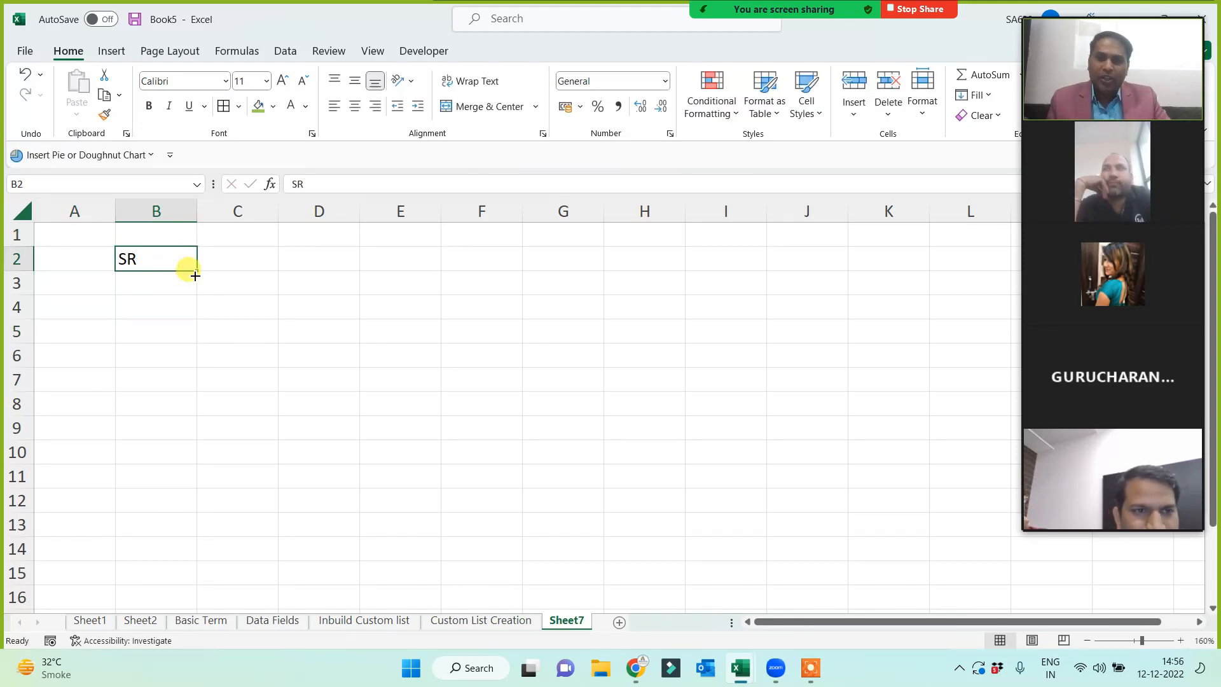
pyautogui.moveTo(194, 276); pyautogui.dragTo(299, 452)
pyautogui.click(306, 455)
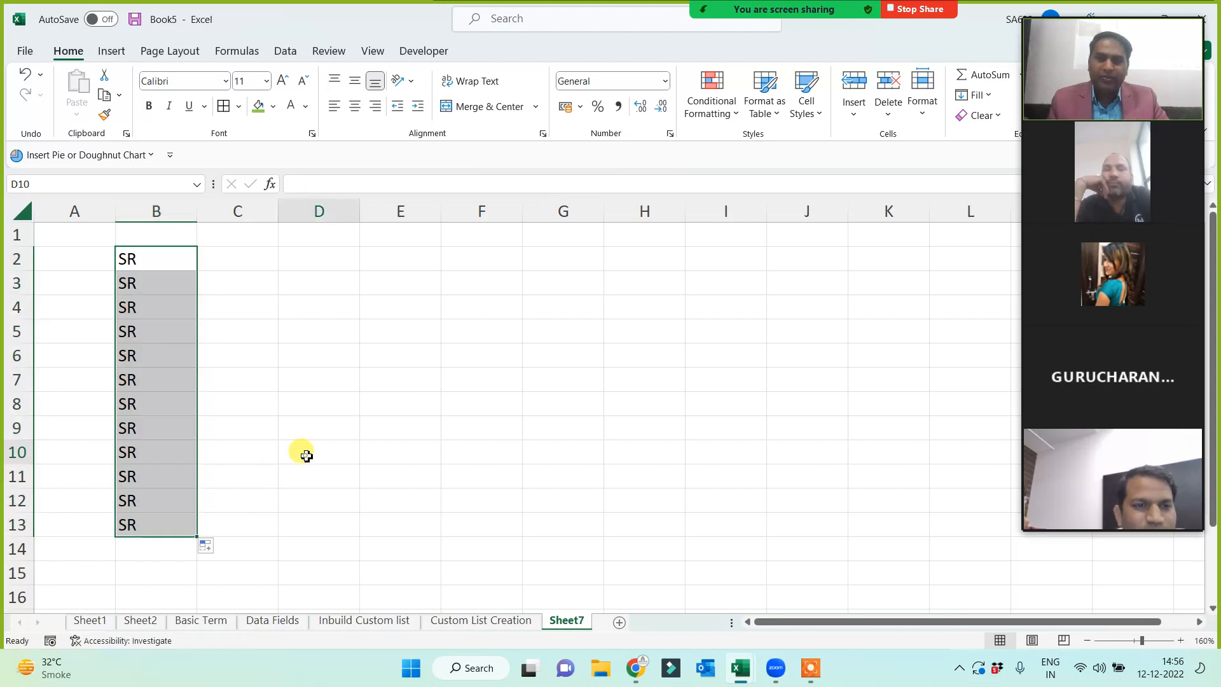
# - Enter 2 in C2 and copy it down column C to row 13
pyautogui.click(229, 264)
pyautogui.write('2')
pyautogui.click(248, 421)
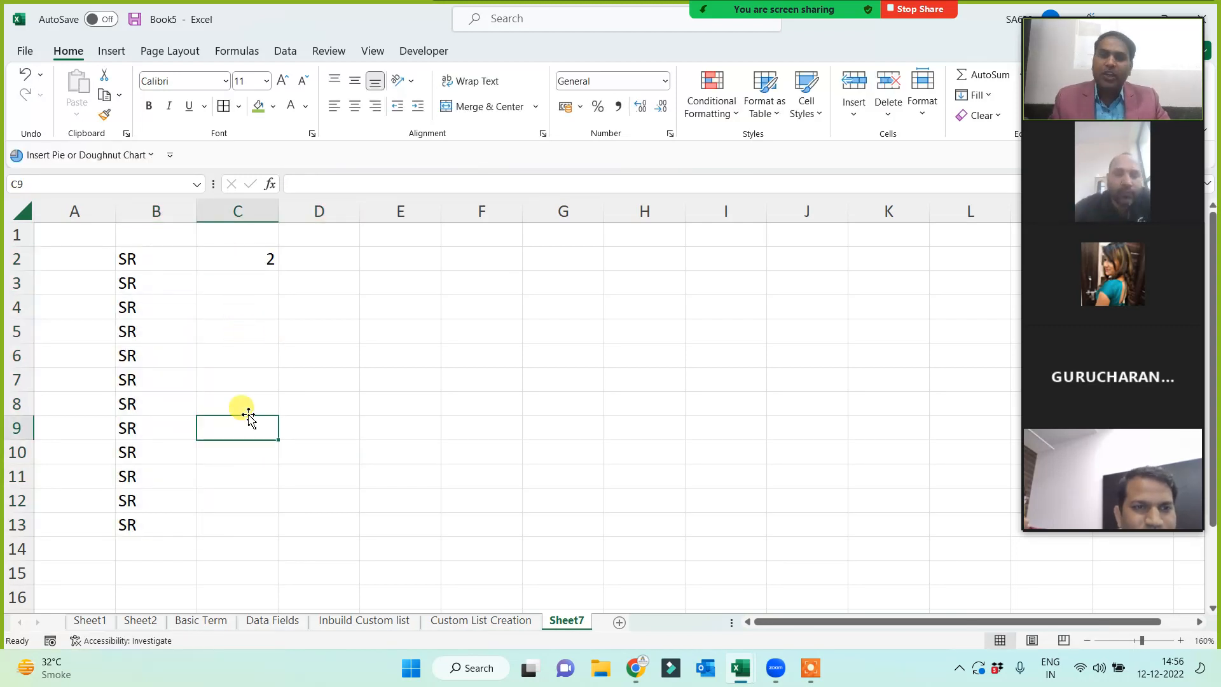
pyautogui.click(258, 259)
pyautogui.moveTo(277, 270); pyautogui.dragTo(246, 529)
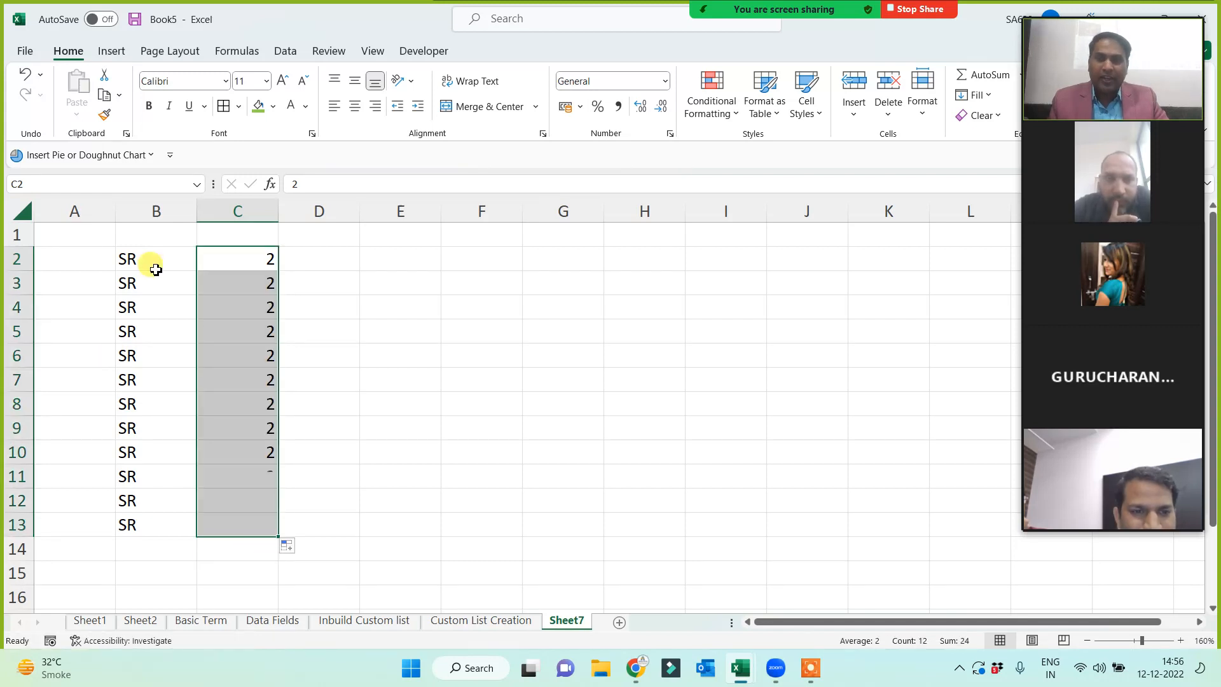
pyautogui.click(149, 262)
# - Enter SR-2 in E2 and fill the series SR-3 through SR-13 down to E13
pyautogui.click(311, 261)
pyautogui.click(417, 260)
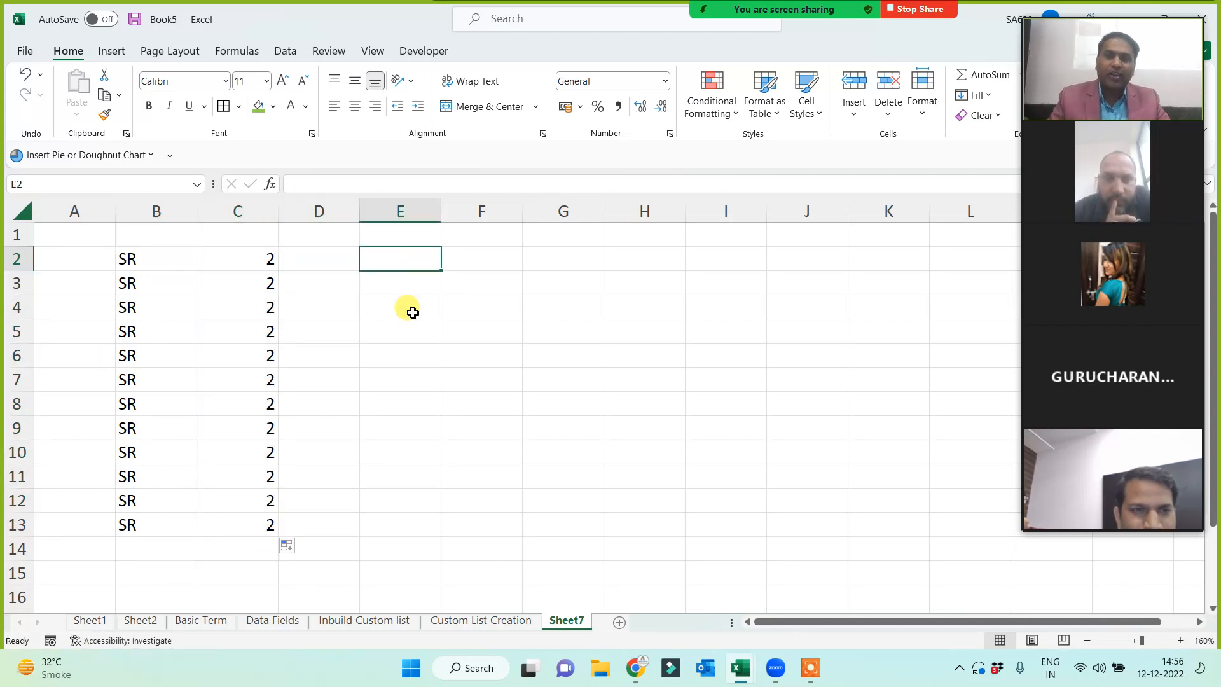
pyautogui.write('SR-2')
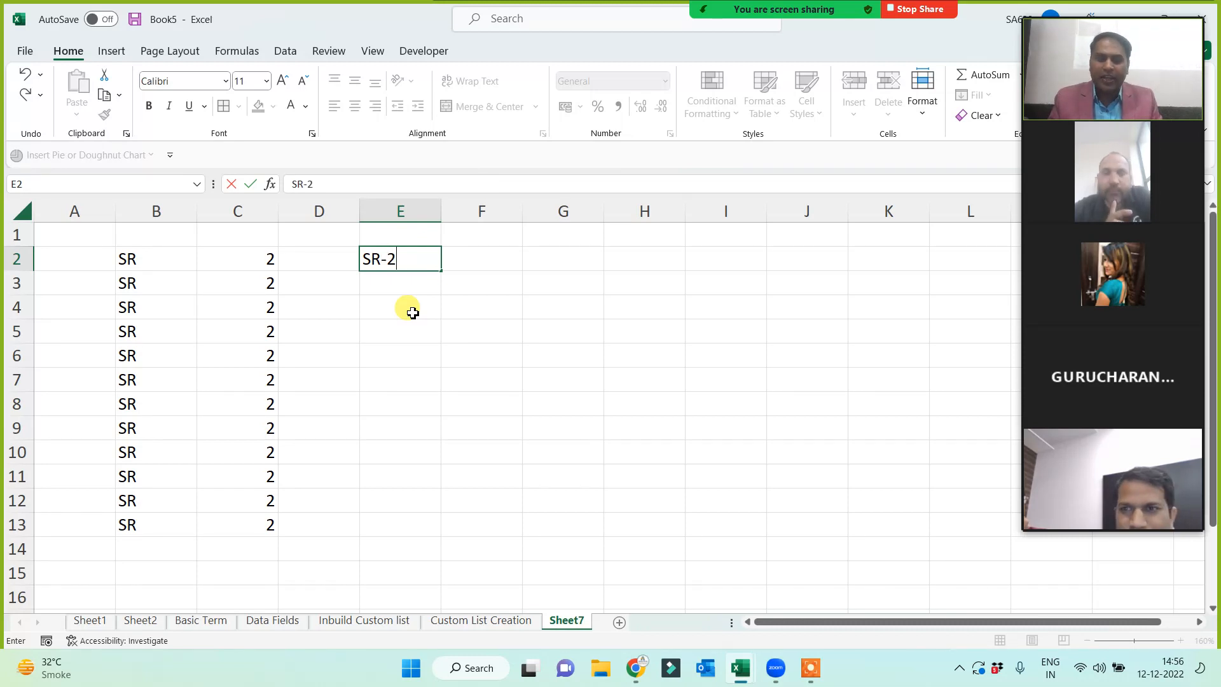
pyautogui.press('Return')
pyautogui.click(421, 255)
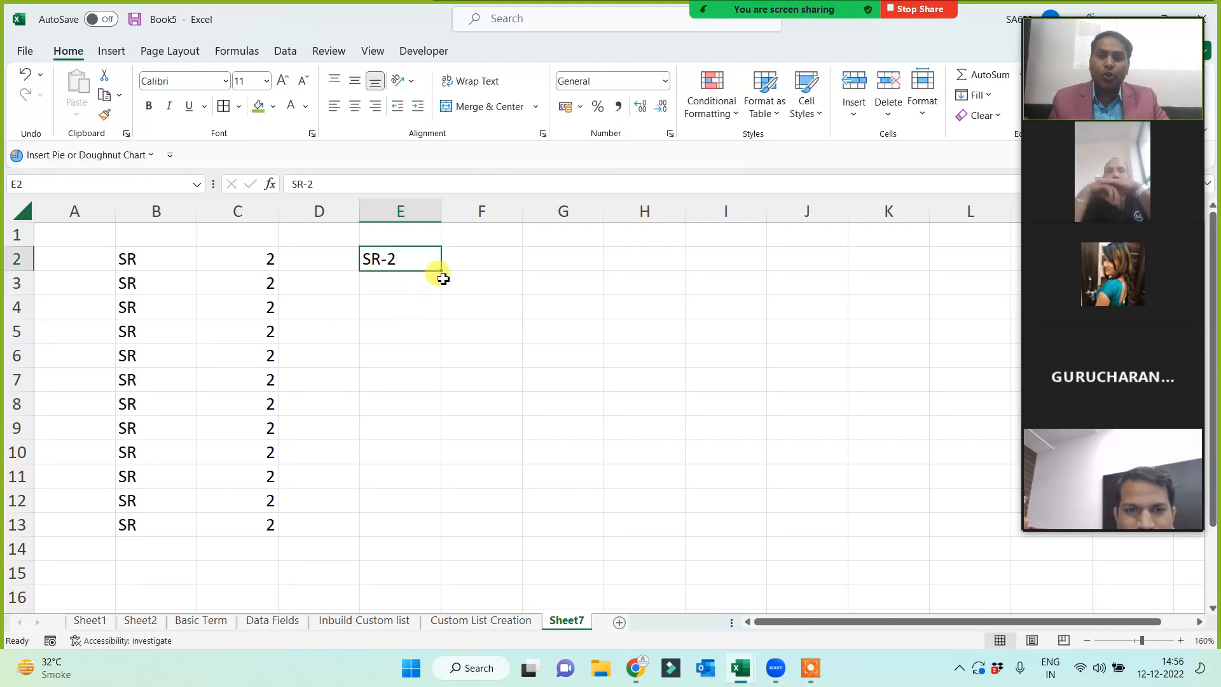
pyautogui.moveTo(441, 270); pyautogui.dragTo(399, 535)
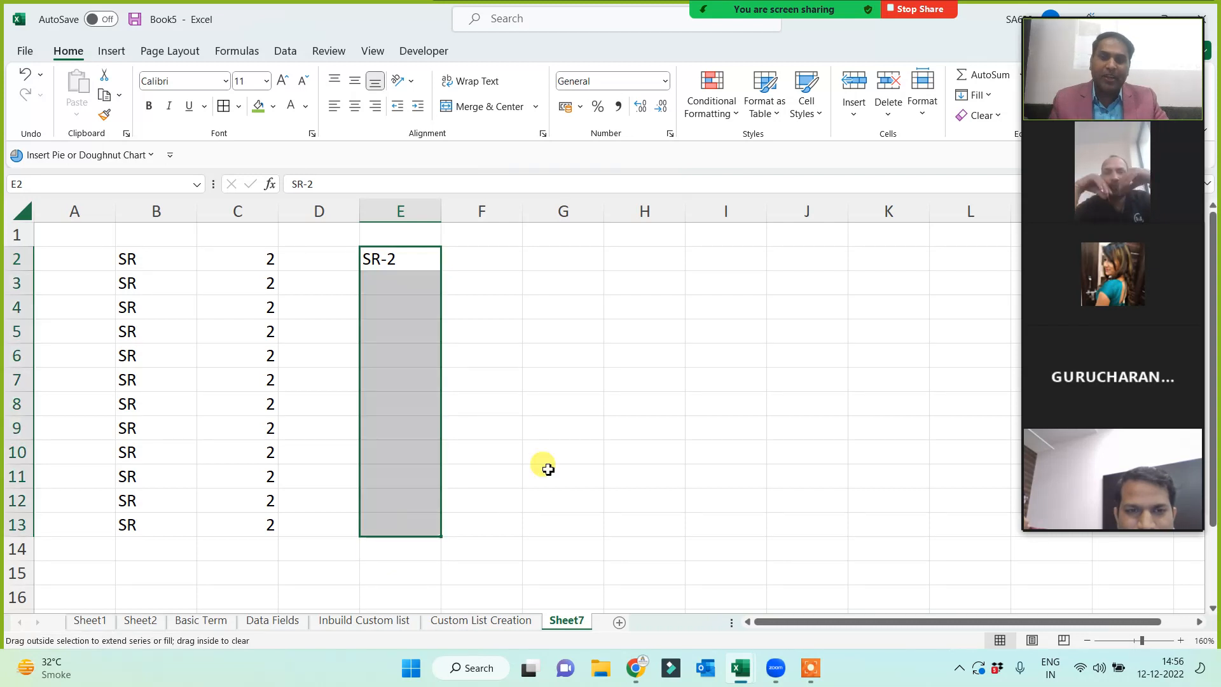
pyautogui.click(568, 463)
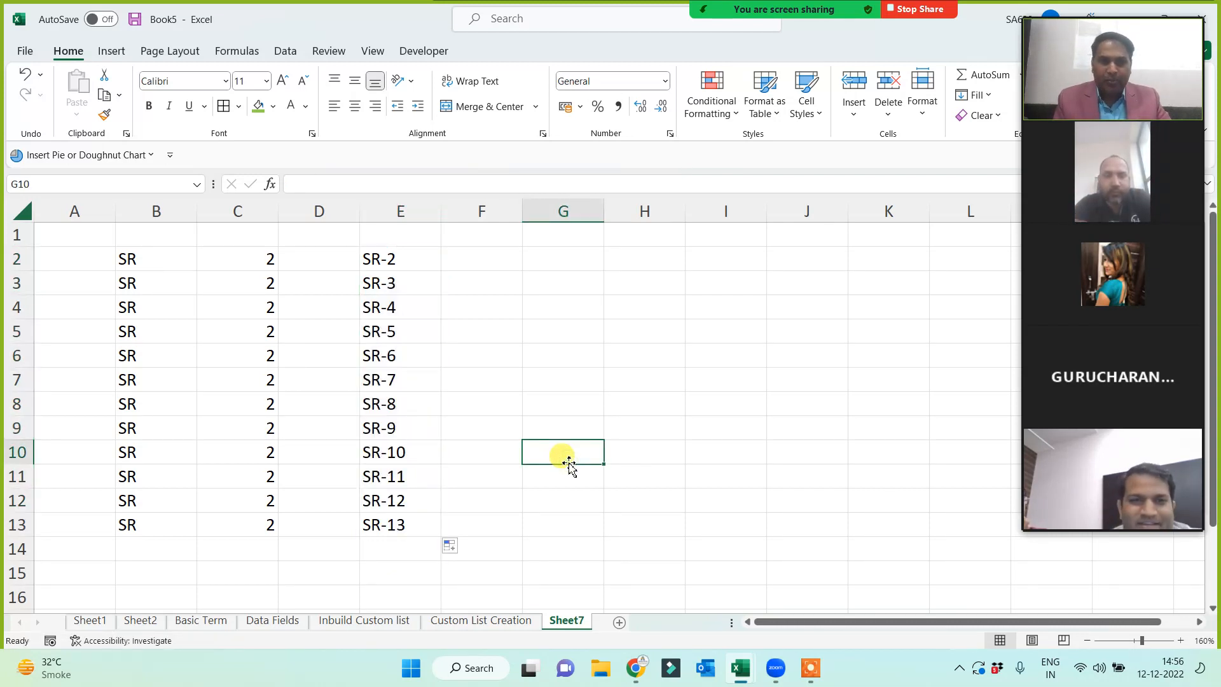
# - Enter Roll No. 1 in F2, fill through Roll No. 13, and widen column F
pyautogui.click(481, 253)
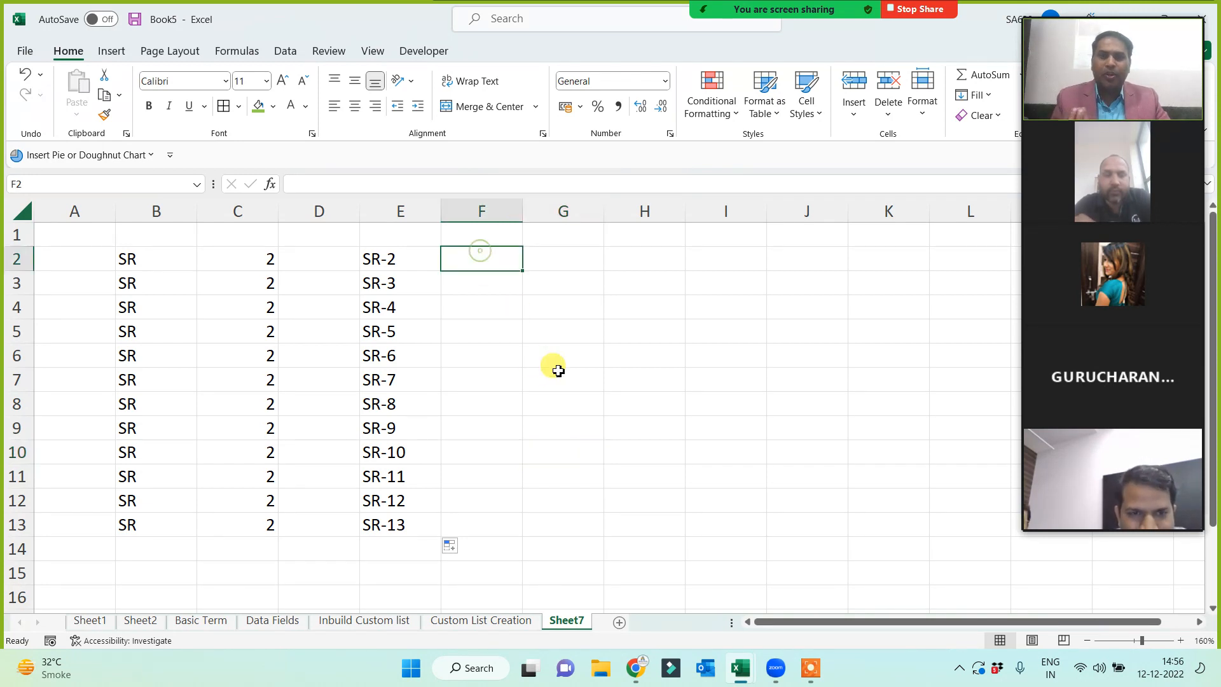
pyautogui.write('Roll No. 1')
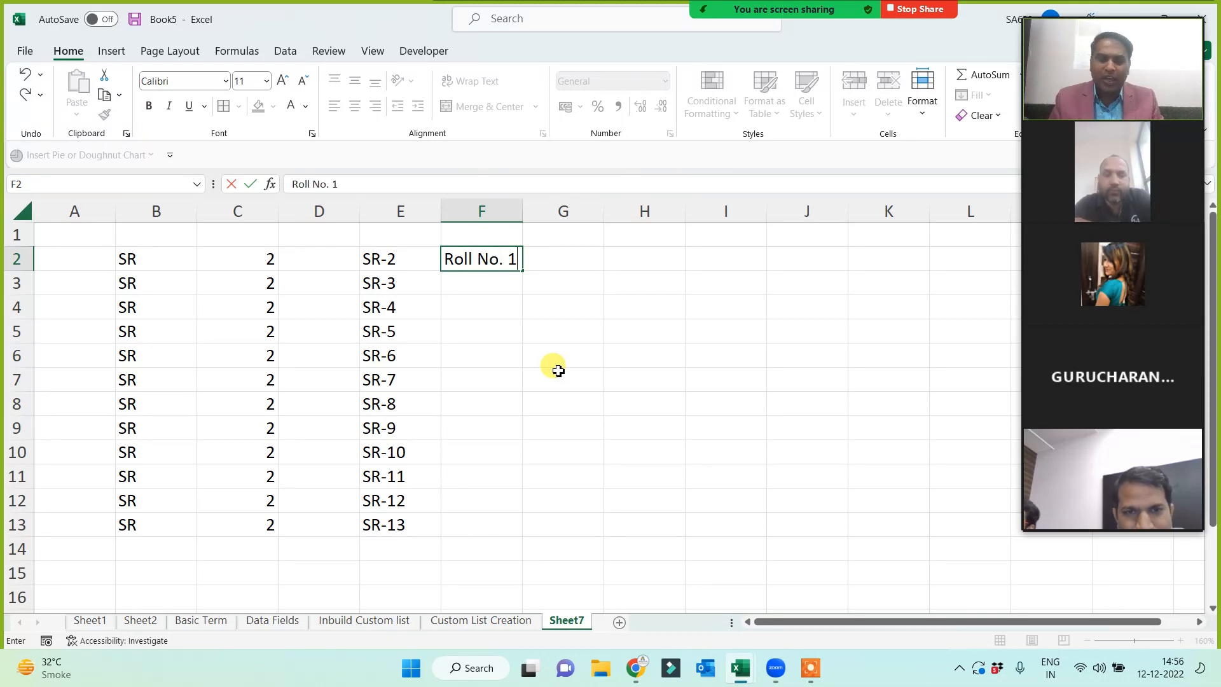
pyautogui.press('Return')
pyautogui.click(500, 252)
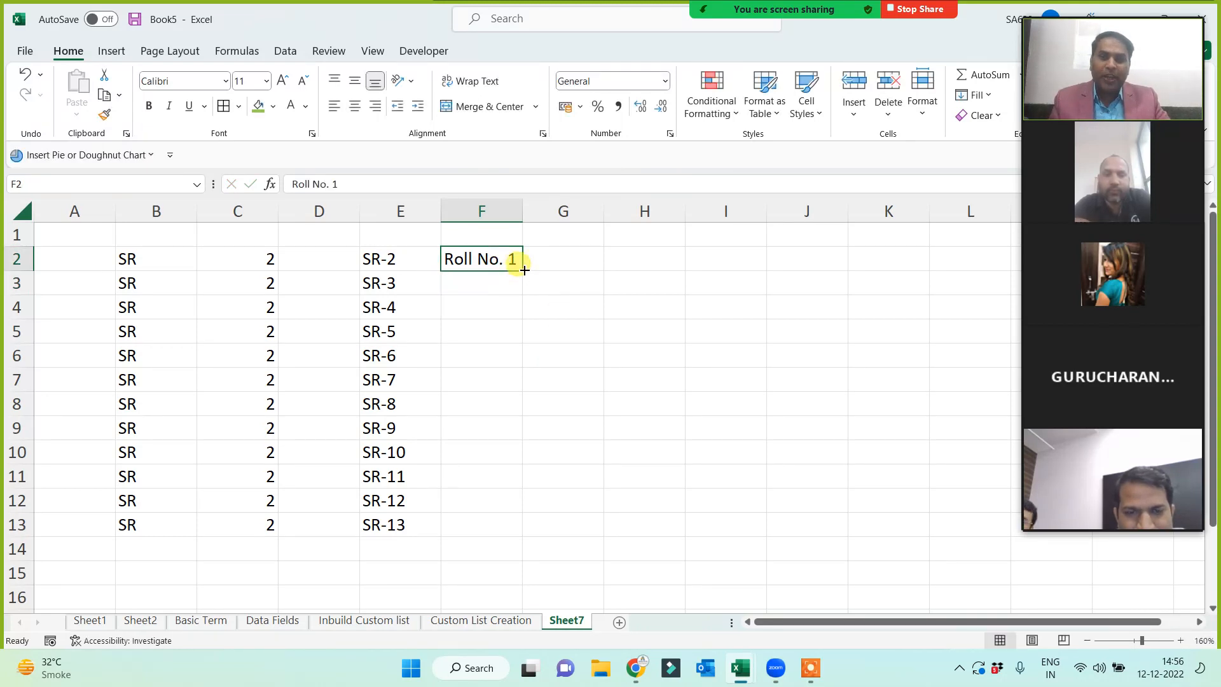
pyautogui.moveTo(523, 270); pyautogui.dragTo(481, 553)
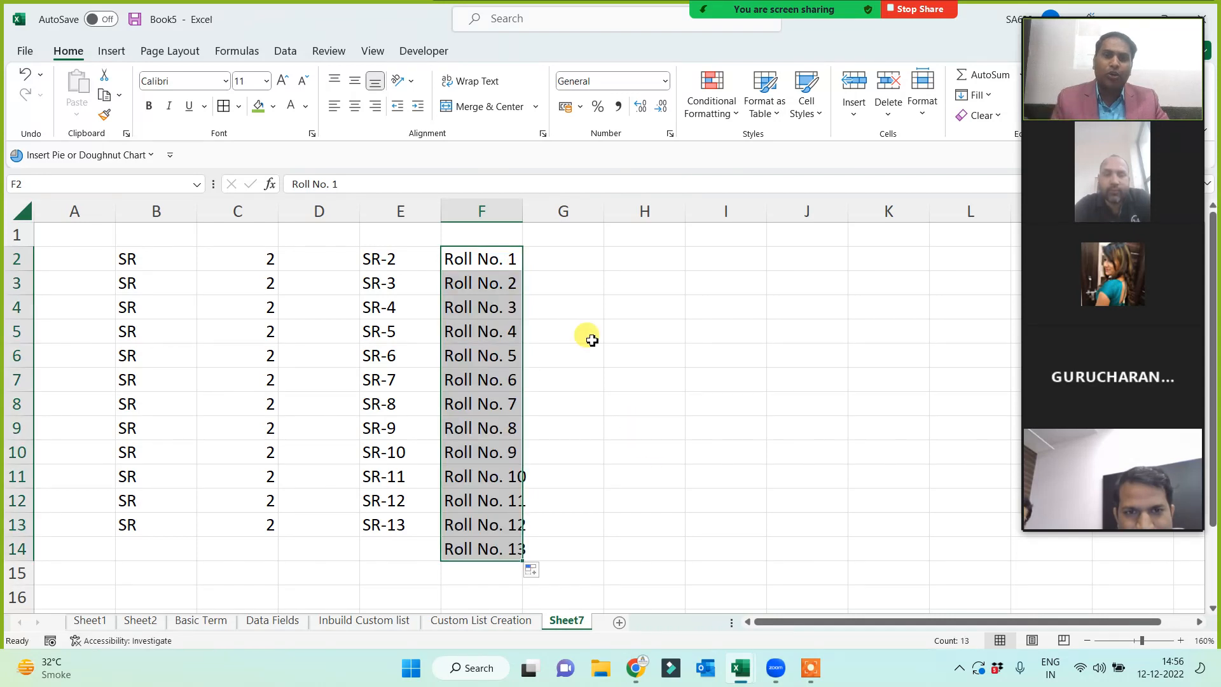
pyautogui.moveTo(520, 202); pyautogui.dragTo(587, 204)
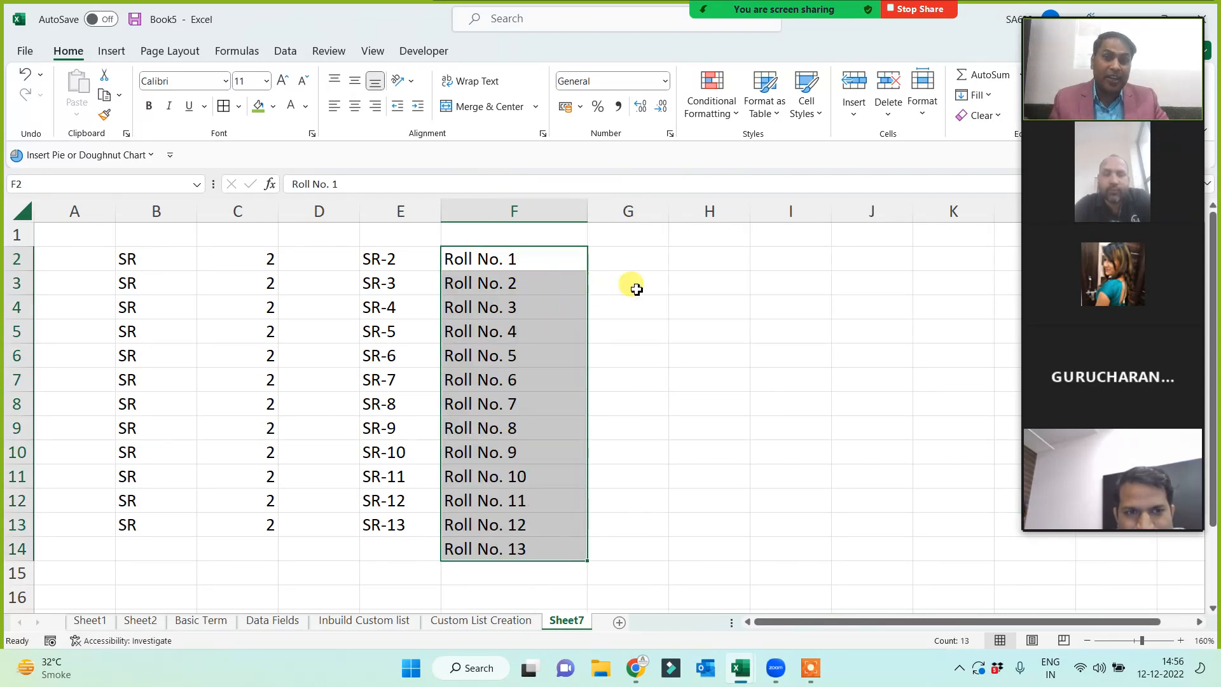
pyautogui.click(648, 259)
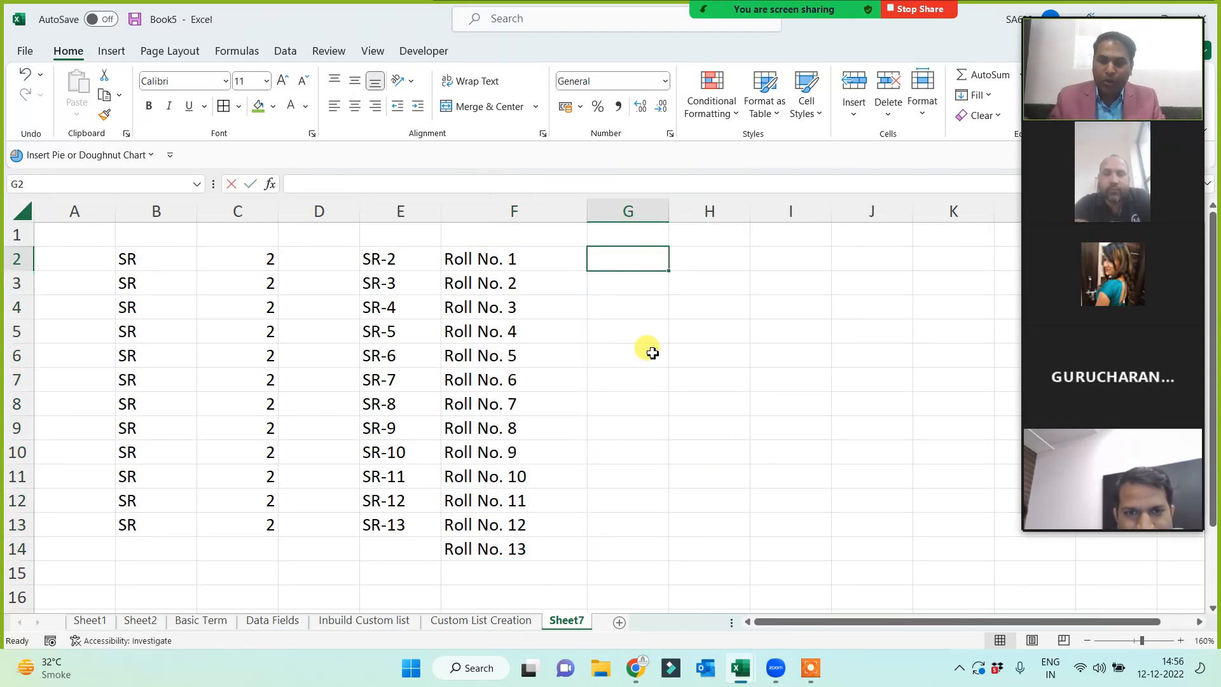
# - Enter 'Roll No.' in G2 and copy it down through G12
pyautogui.write('Roll No')
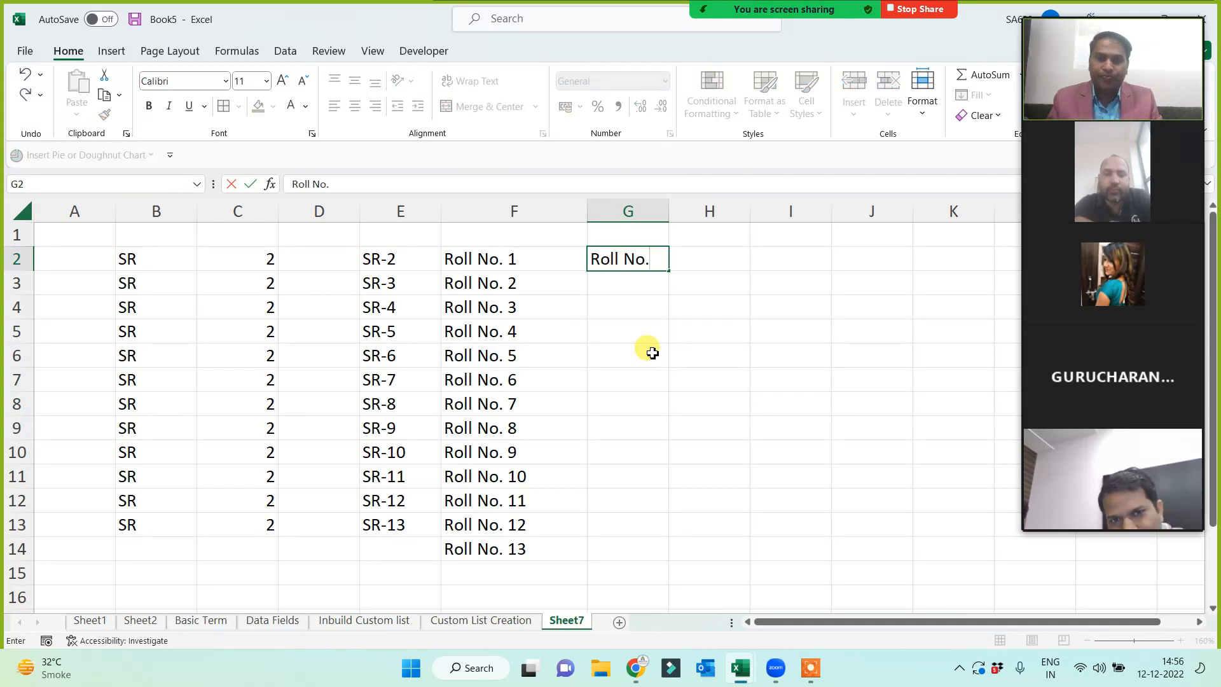
pyautogui.write('.')
pyautogui.press('Return')
pyautogui.click(630, 258)
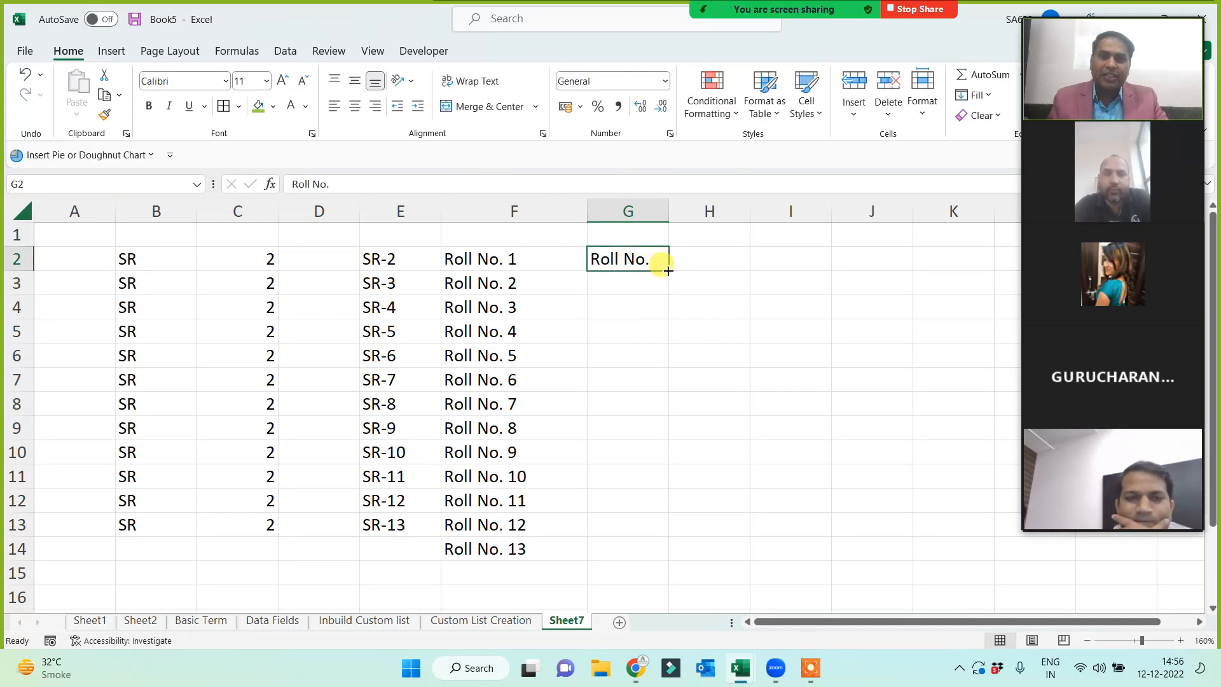
pyautogui.moveTo(667, 270); pyautogui.dragTo(646, 509)
# - Enter 1 in H2 and copy it down through H12
pyautogui.click(695, 265)
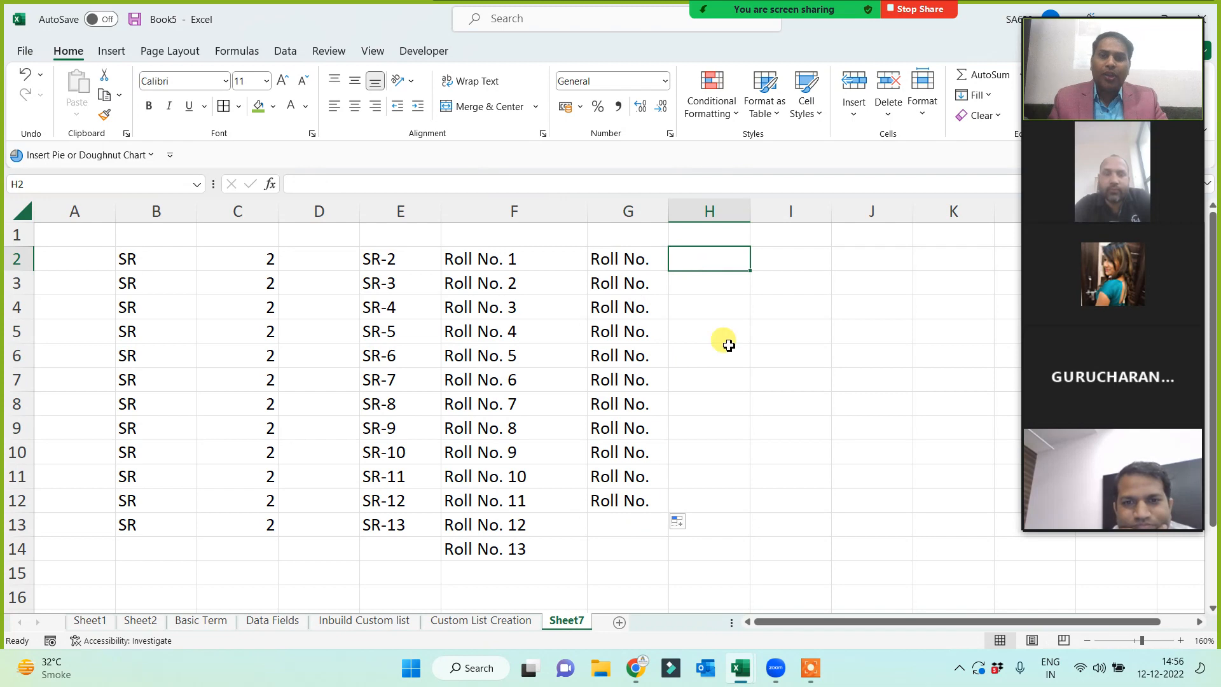
pyautogui.write('1')
pyautogui.press('Return')
pyautogui.click(726, 256)
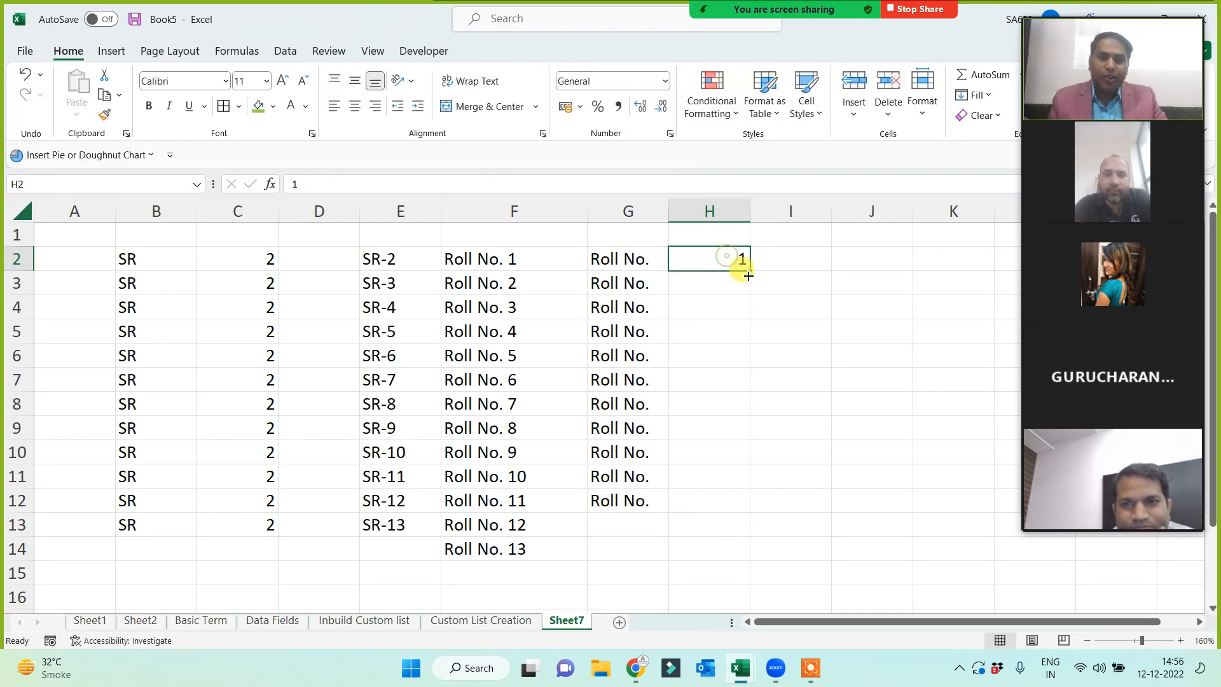
pyautogui.moveTo(748, 275); pyautogui.dragTo(725, 506)
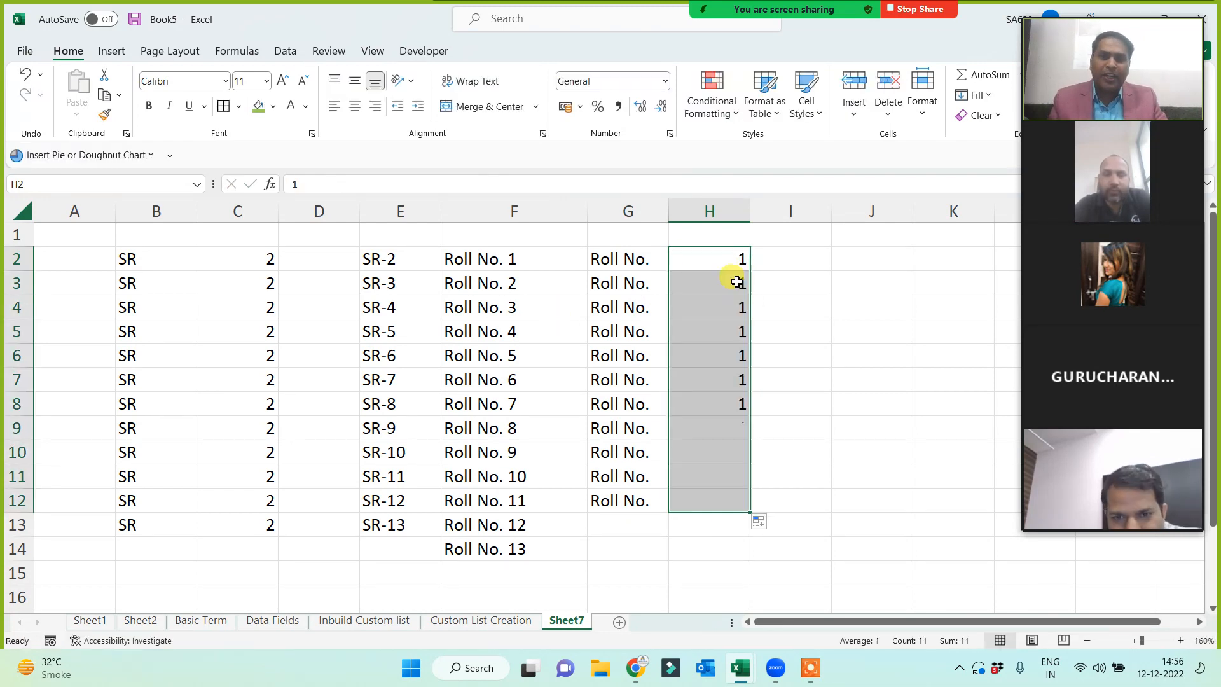
pyautogui.click(494, 258)
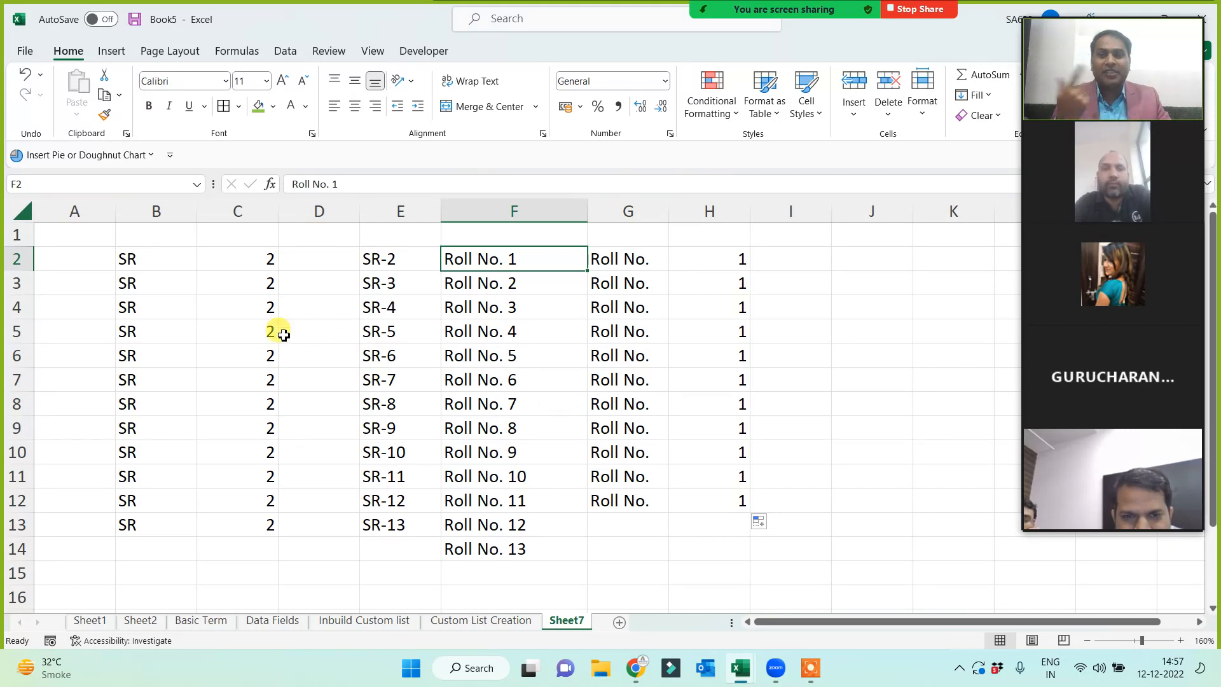
# - Overwrite B2:B6 with HR, Finance, Admin, Sales and M, and Digital M
pyautogui.click(143, 261)
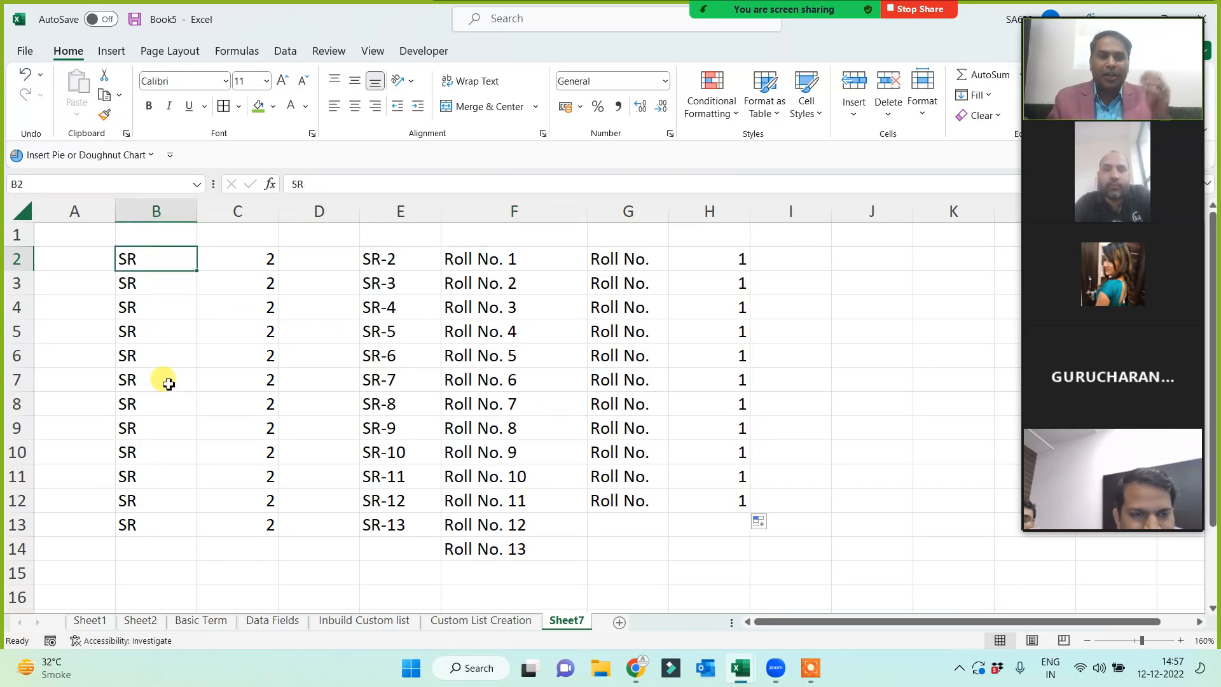
pyautogui.write('HR')
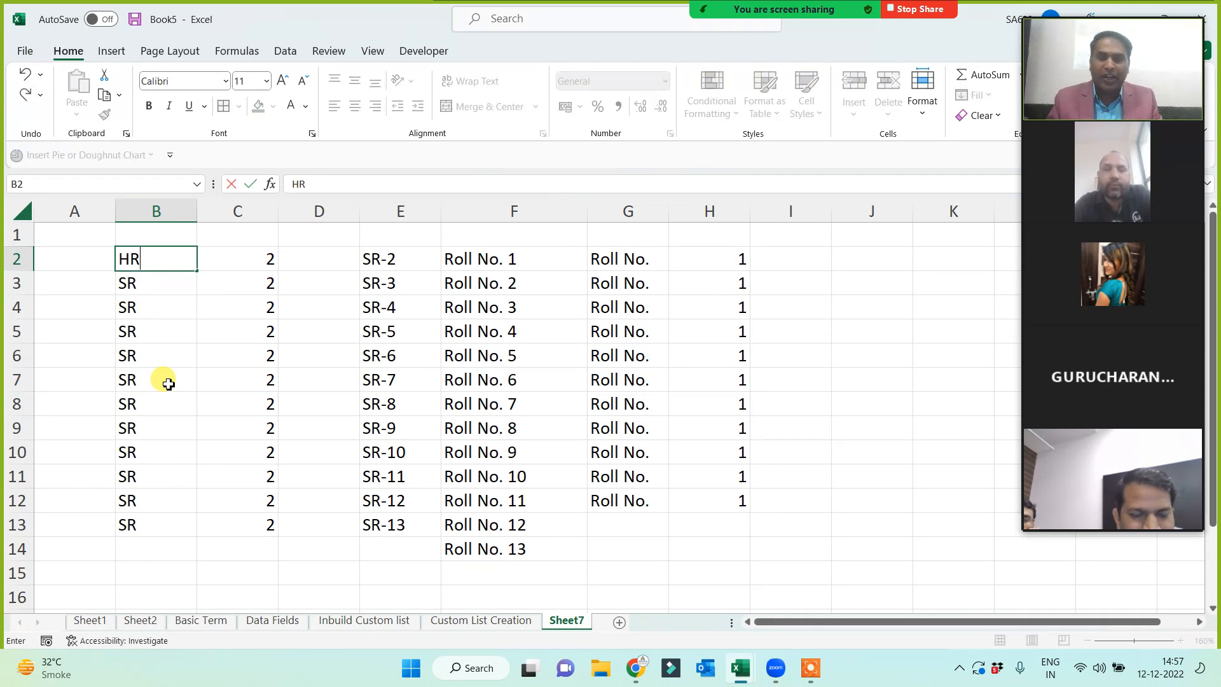
pyautogui.press('Return')
pyautogui.write('Finance')
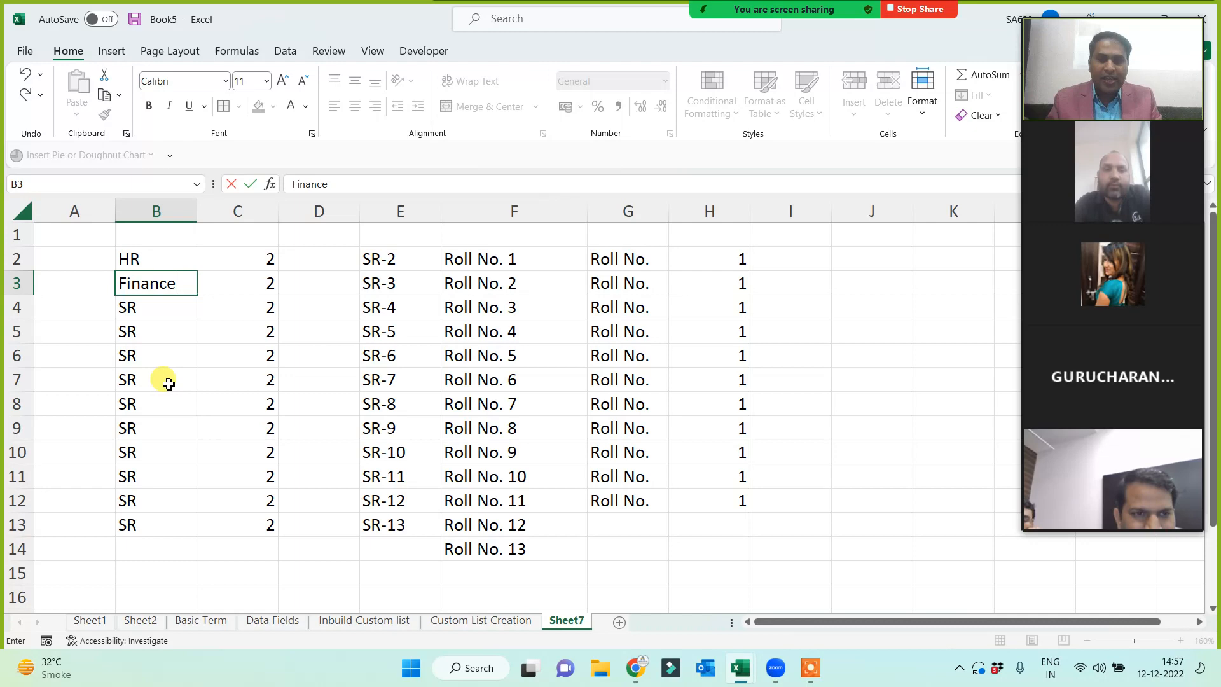
pyautogui.press('Return')
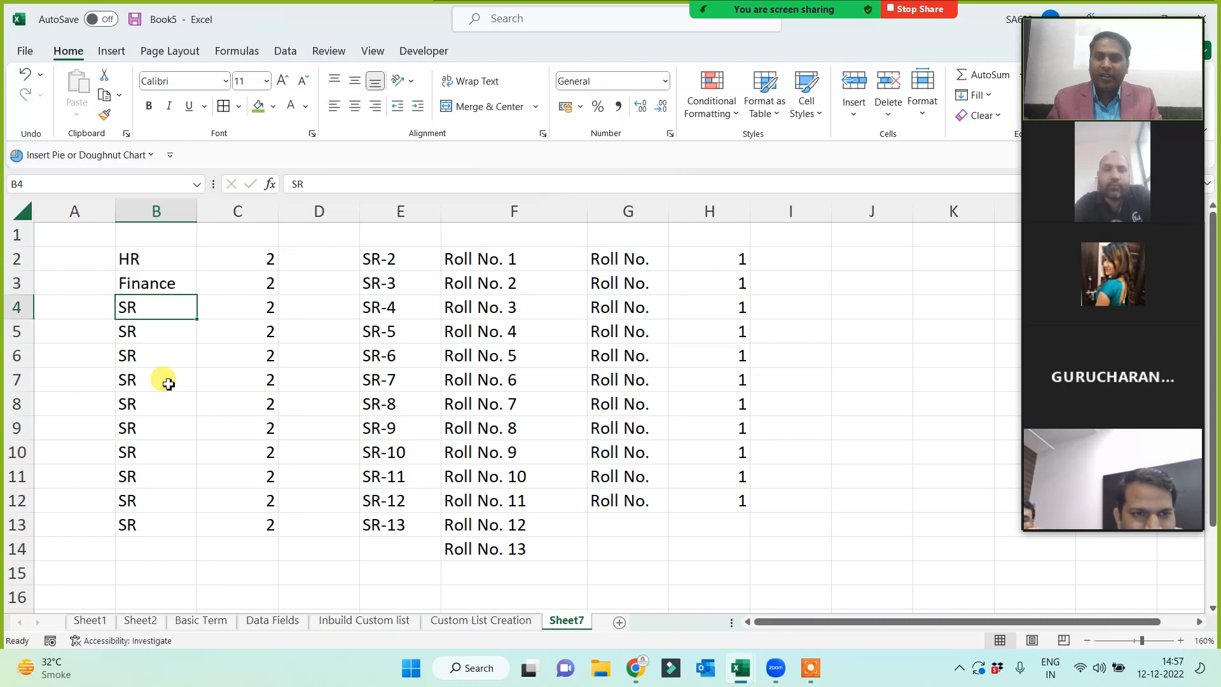
pyautogui.write('Admin')
pyautogui.press('Return')
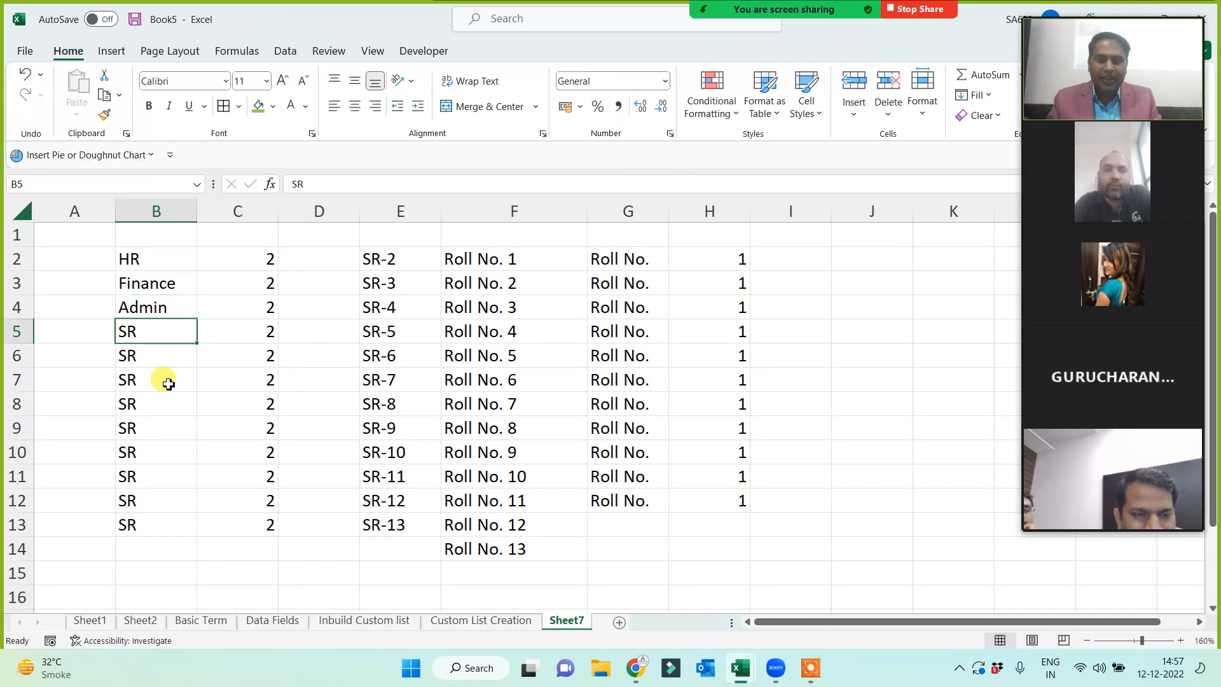
pyautogui.write('Sales')
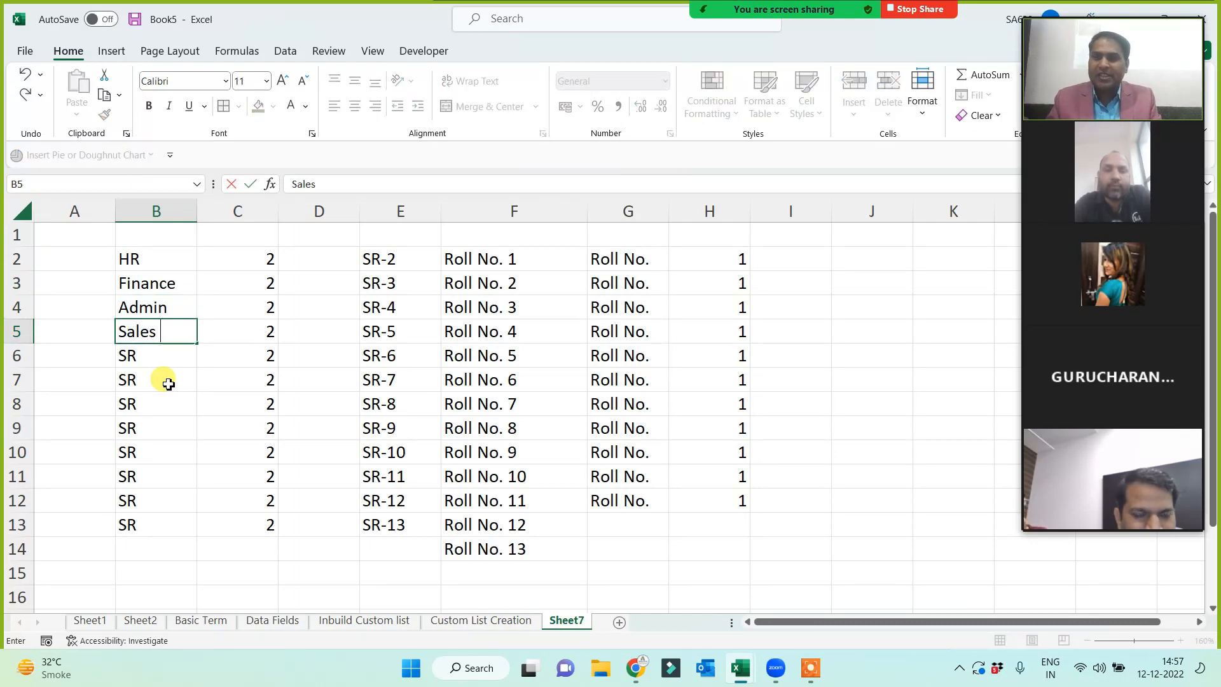
pyautogui.write(' and M')
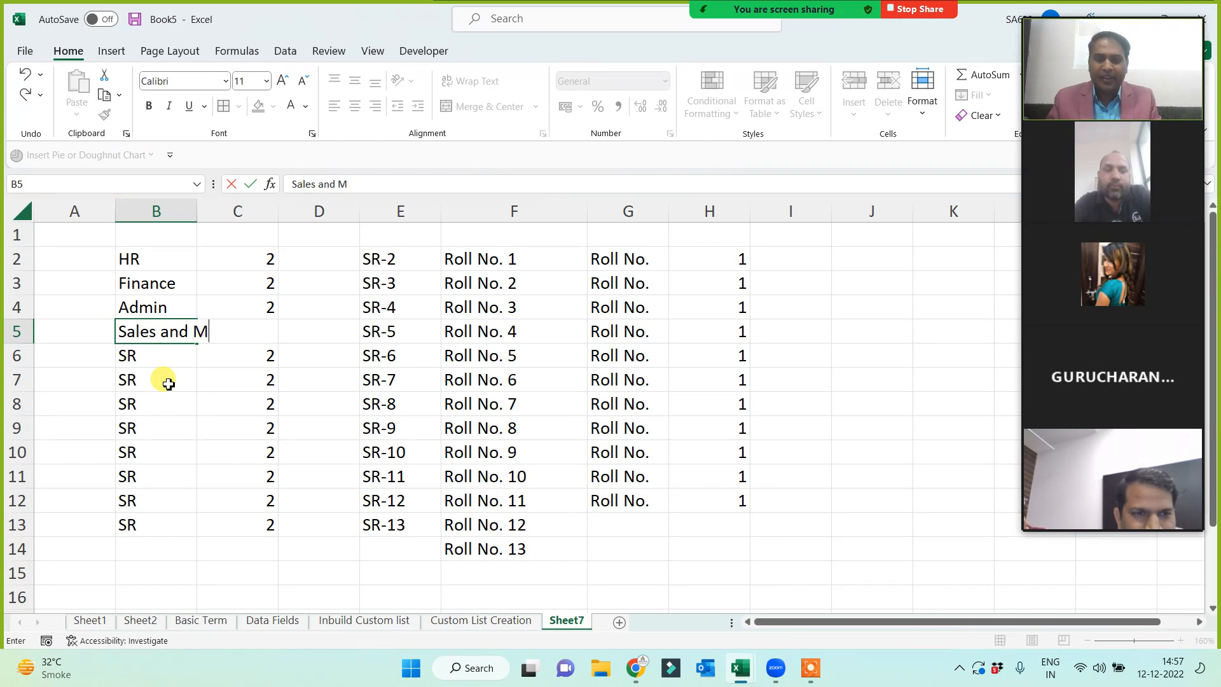
pyautogui.press('Return')
pyautogui.write('Digital M')
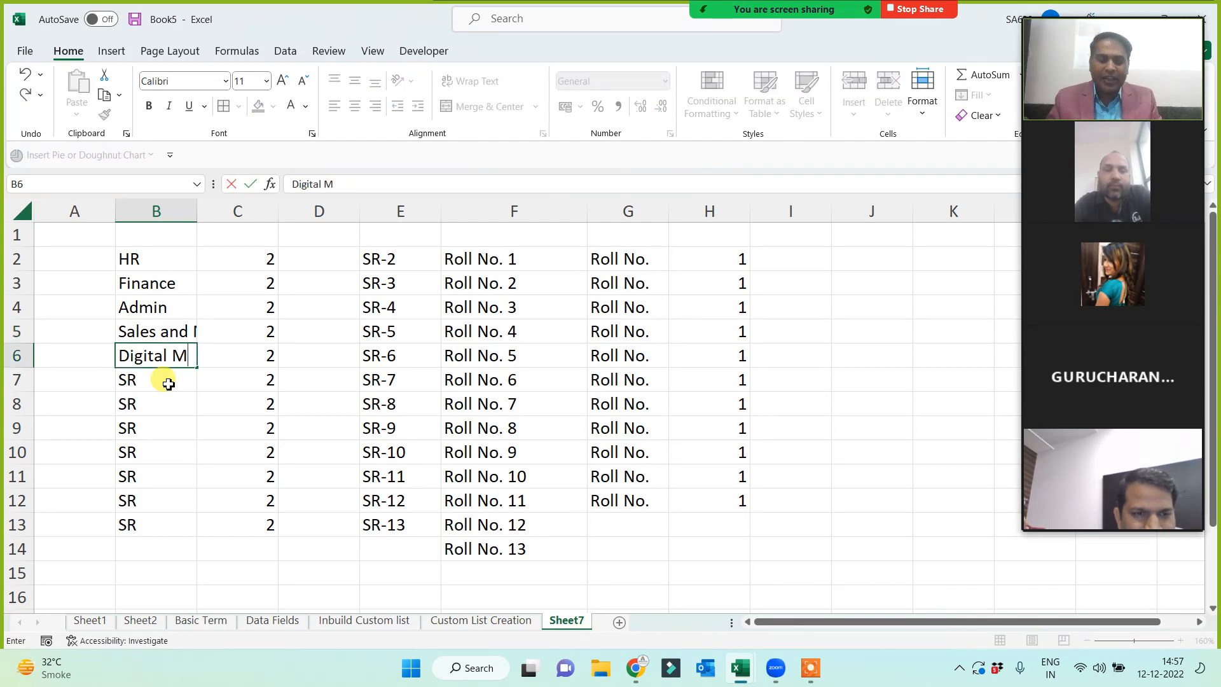
pyautogui.press('Return')
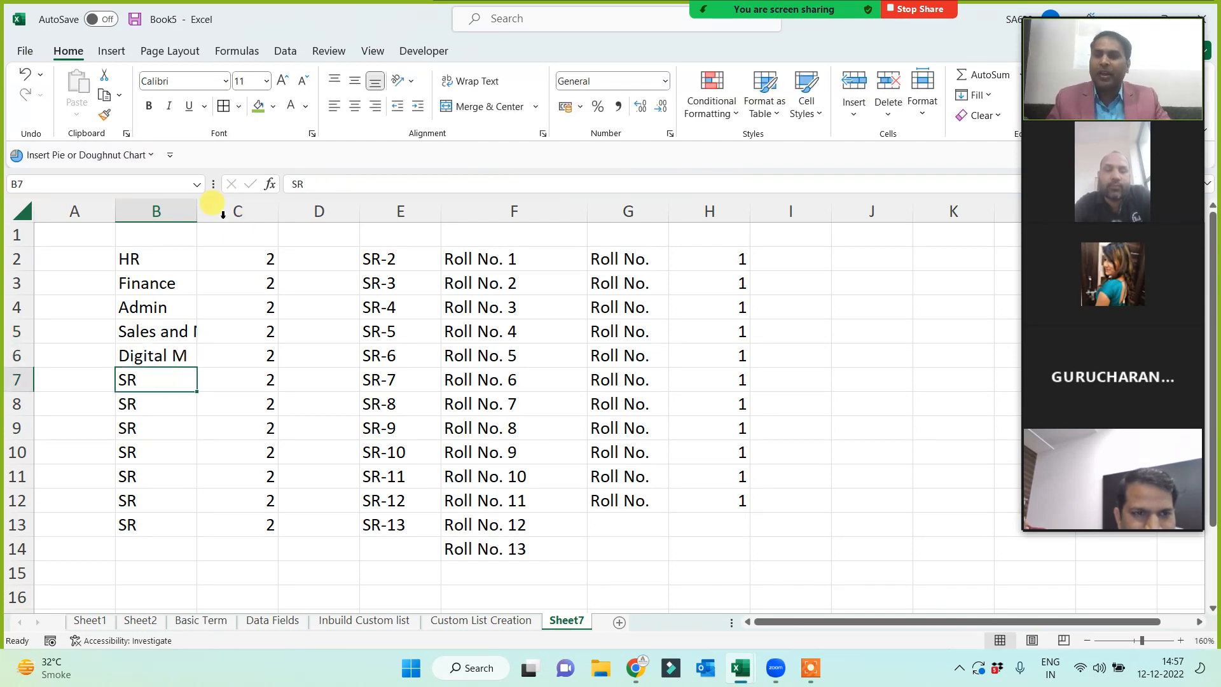
# - Enter Logic in B7, clear B8:B13, widen column B, and select B2:B7
pyautogui.doubleClick(198, 210)
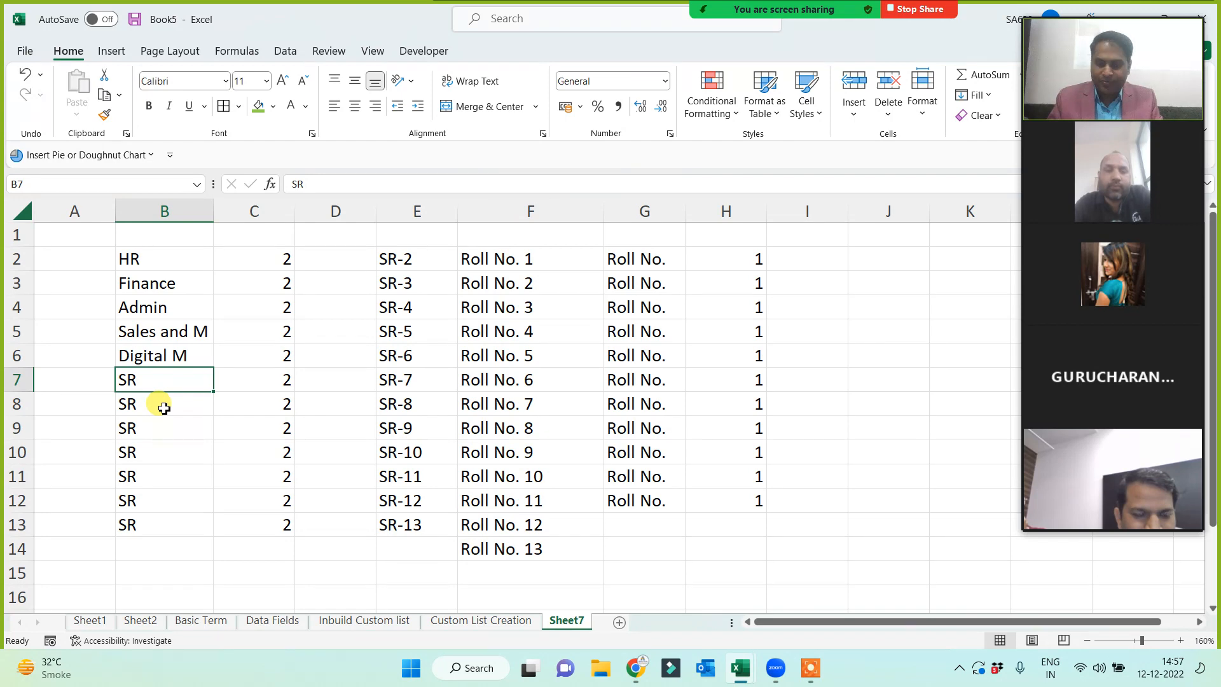
pyautogui.write('Log')
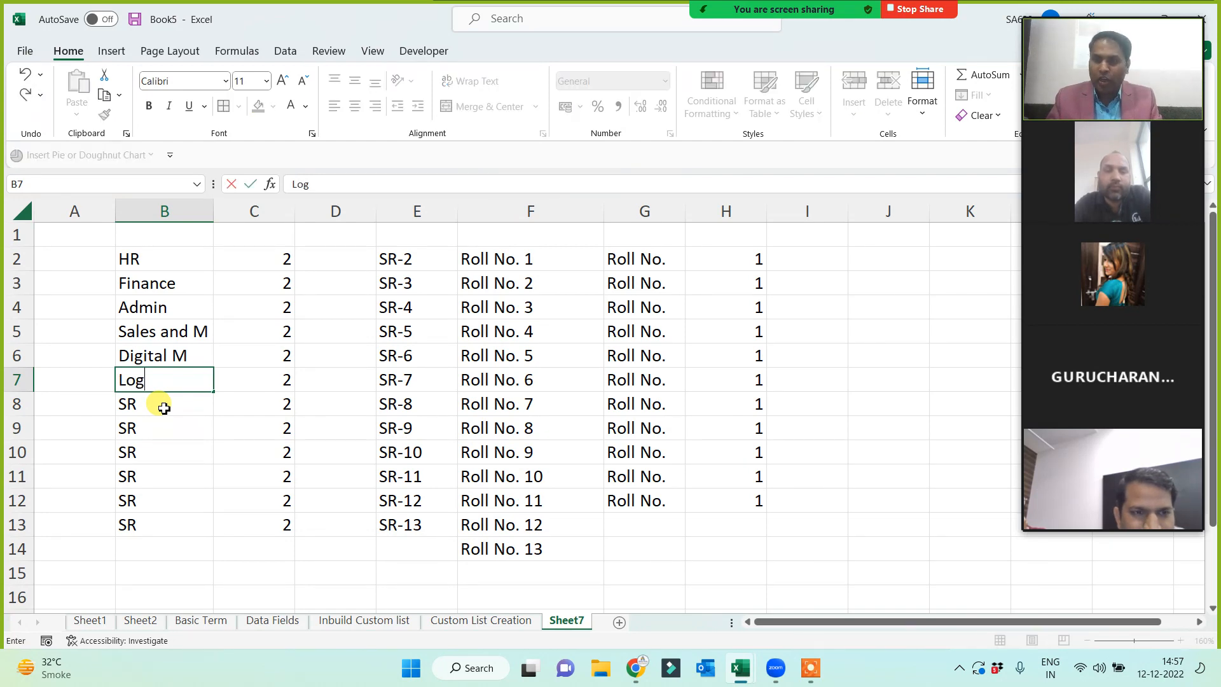
pyautogui.write('ic')
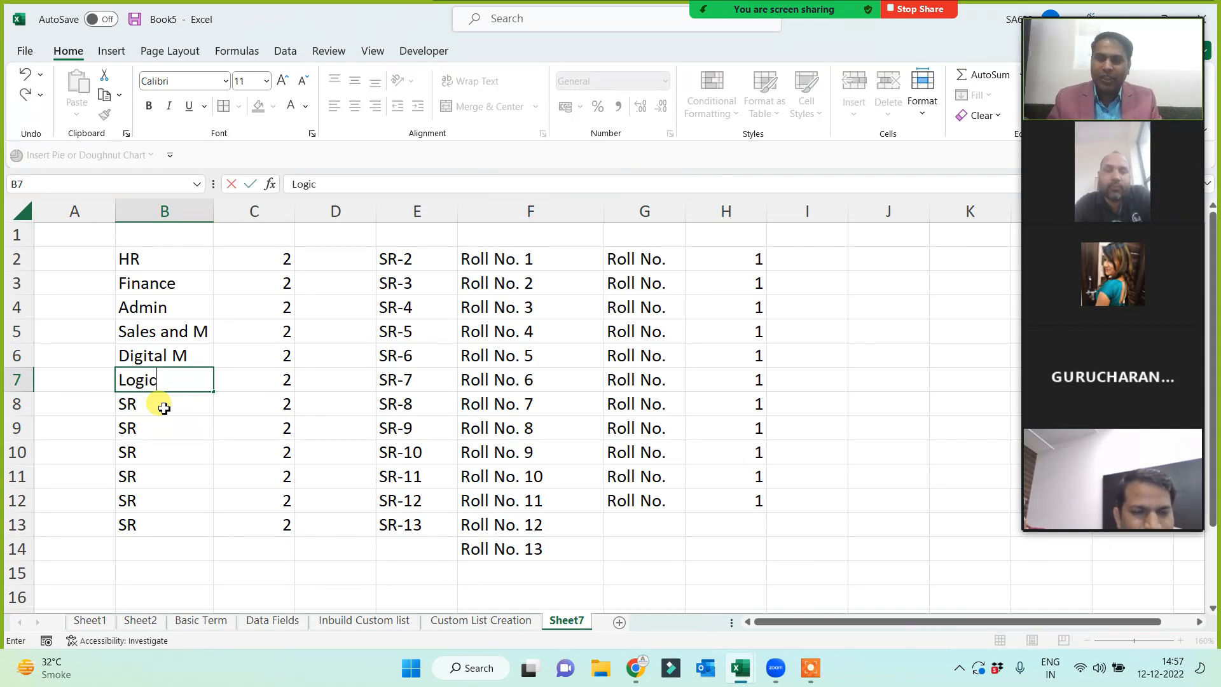
pyautogui.press('Return')
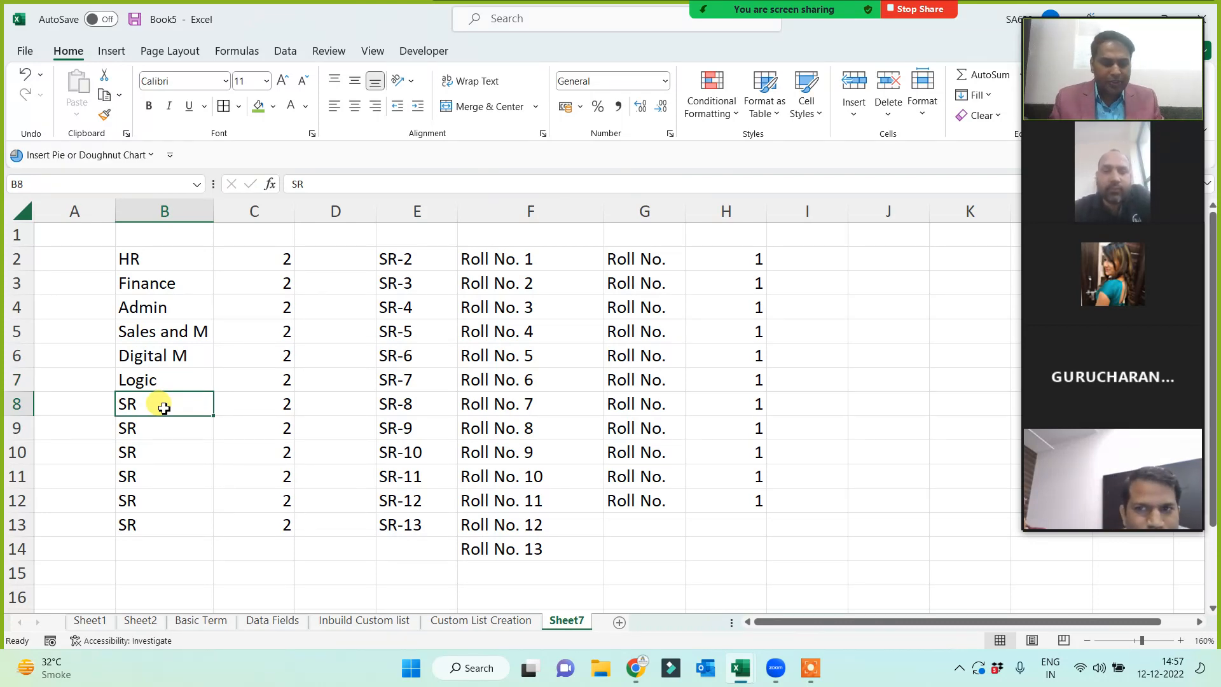
pyautogui.hotkey('ctrl', 'shift', 'Down')
pyautogui.press('Delete')
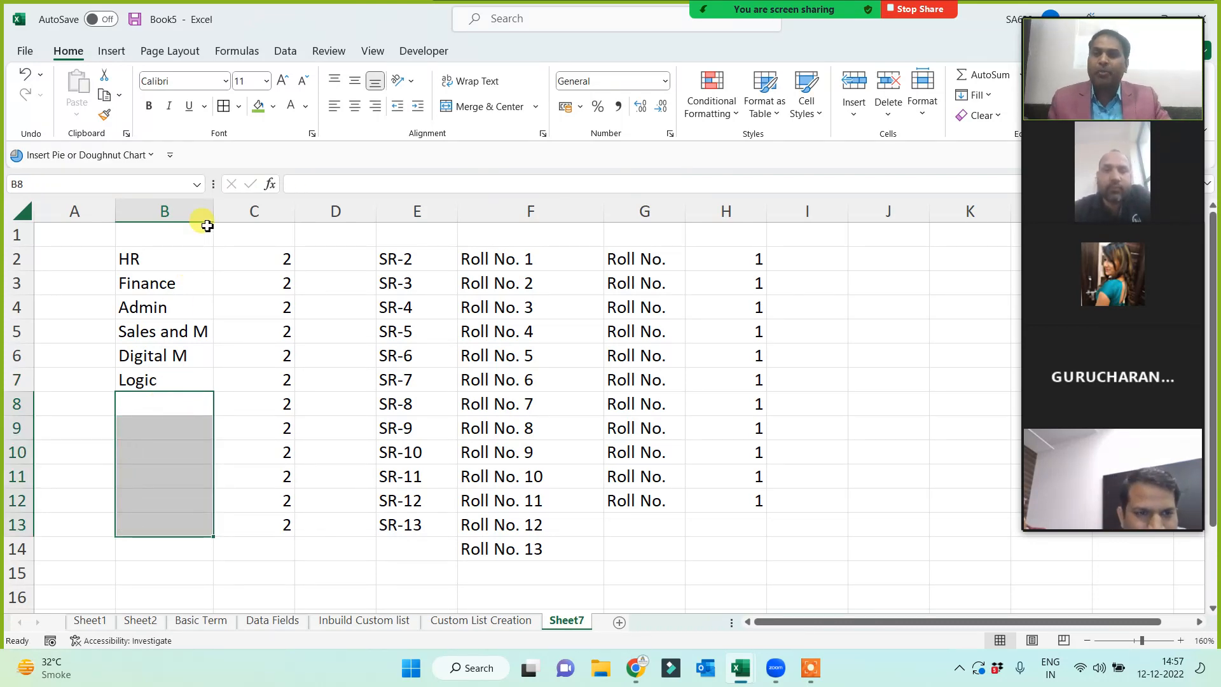
pyautogui.moveTo(213, 212); pyautogui.dragTo(229, 212)
pyautogui.click(165, 259)
pyautogui.moveTo(166, 297); pyautogui.dragTo(155, 379)
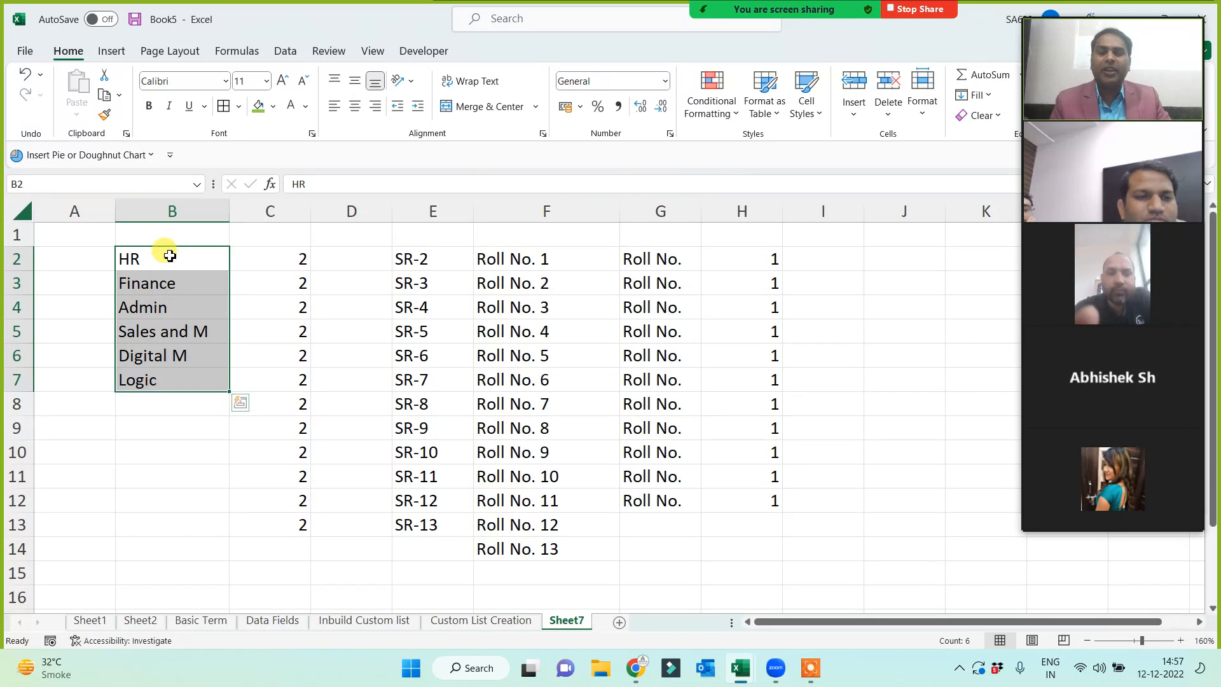
# - Import B2:B7 (HR through Logic) via Options > Advanced > Edit Custom Lists and confirm
pyautogui.click(26, 52)
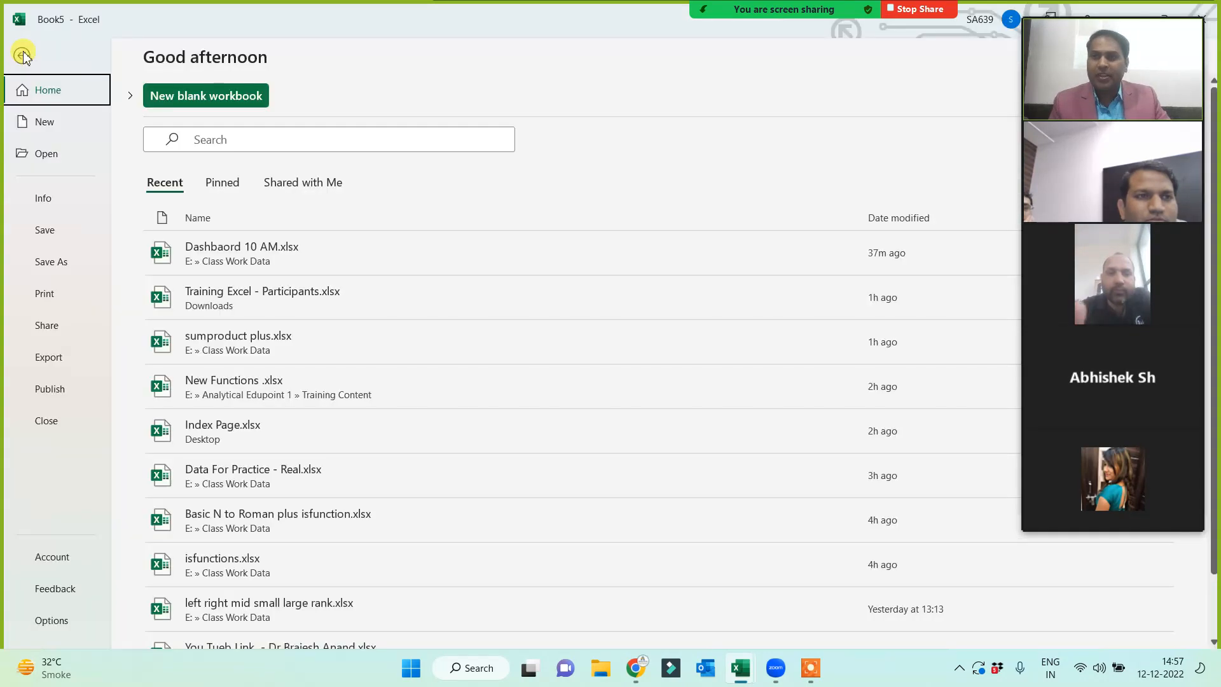
pyautogui.press('Escape')
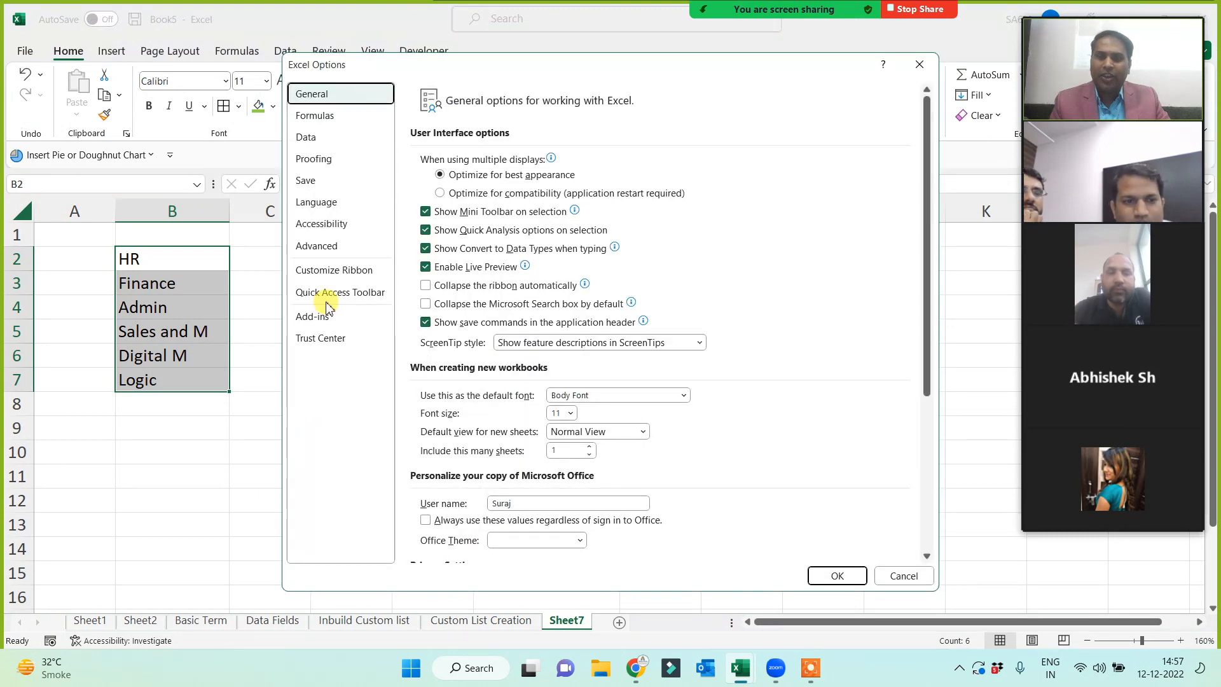
pyautogui.click(320, 247)
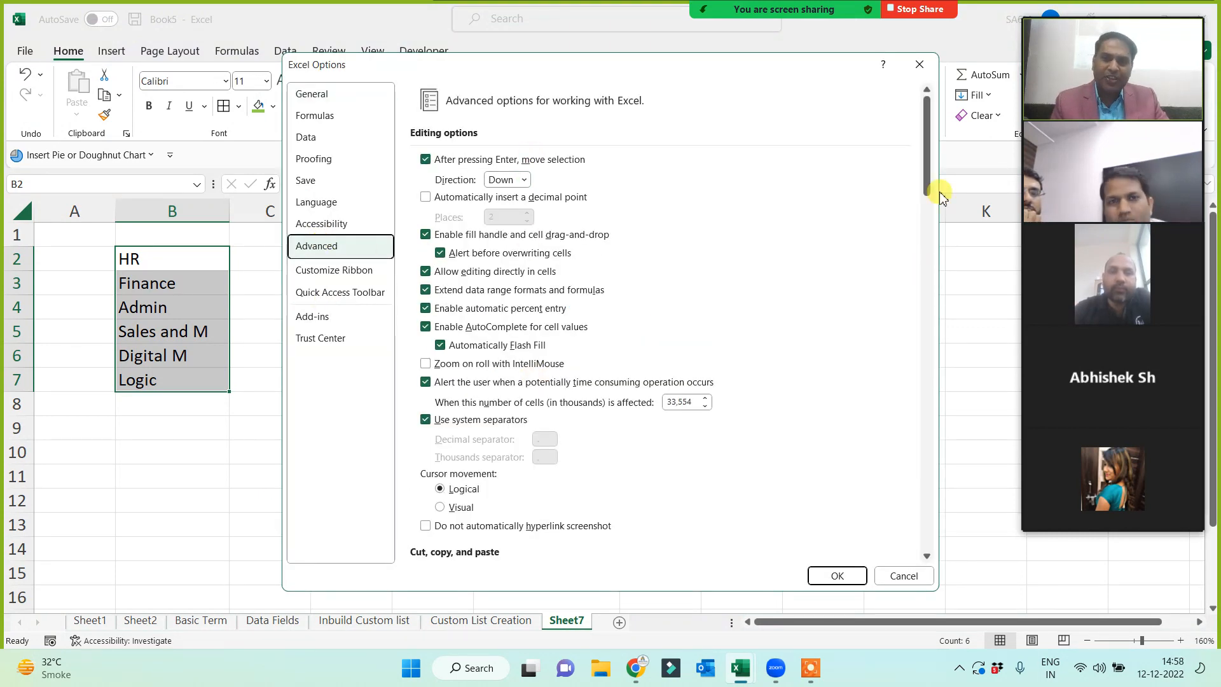
pyautogui.moveTo(926, 149); pyautogui.dragTo(930, 505)
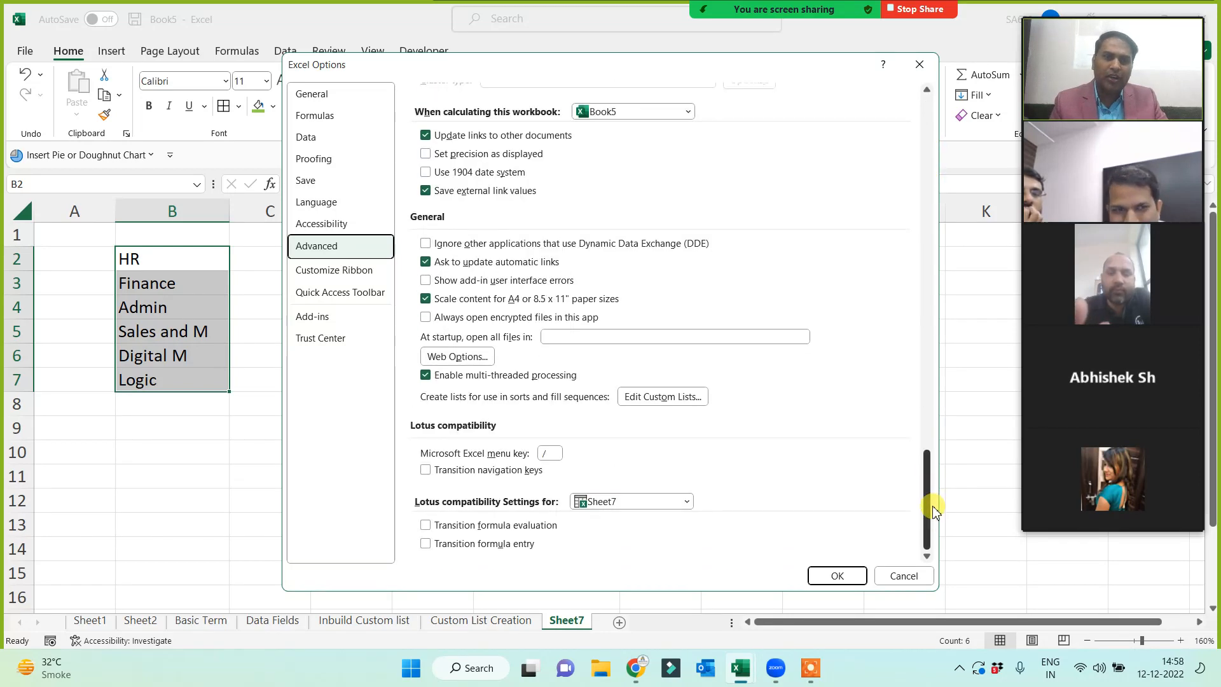
pyautogui.click(661, 400)
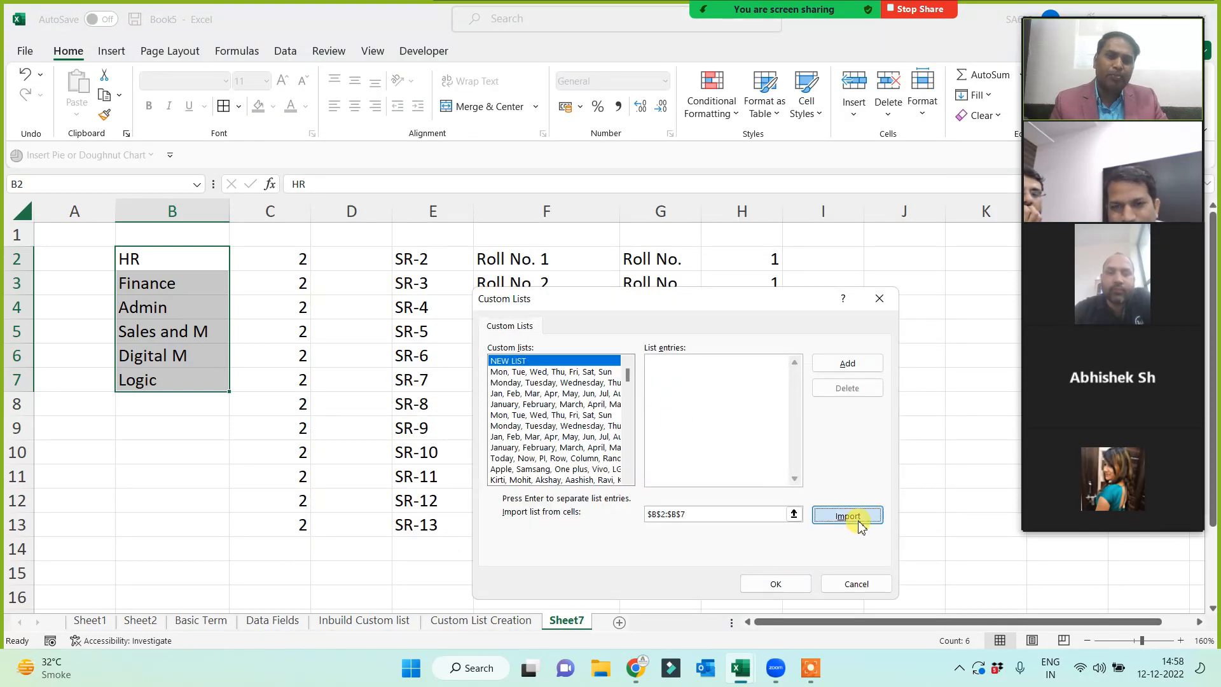
pyautogui.click(848, 515)
pyautogui.click(775, 583)
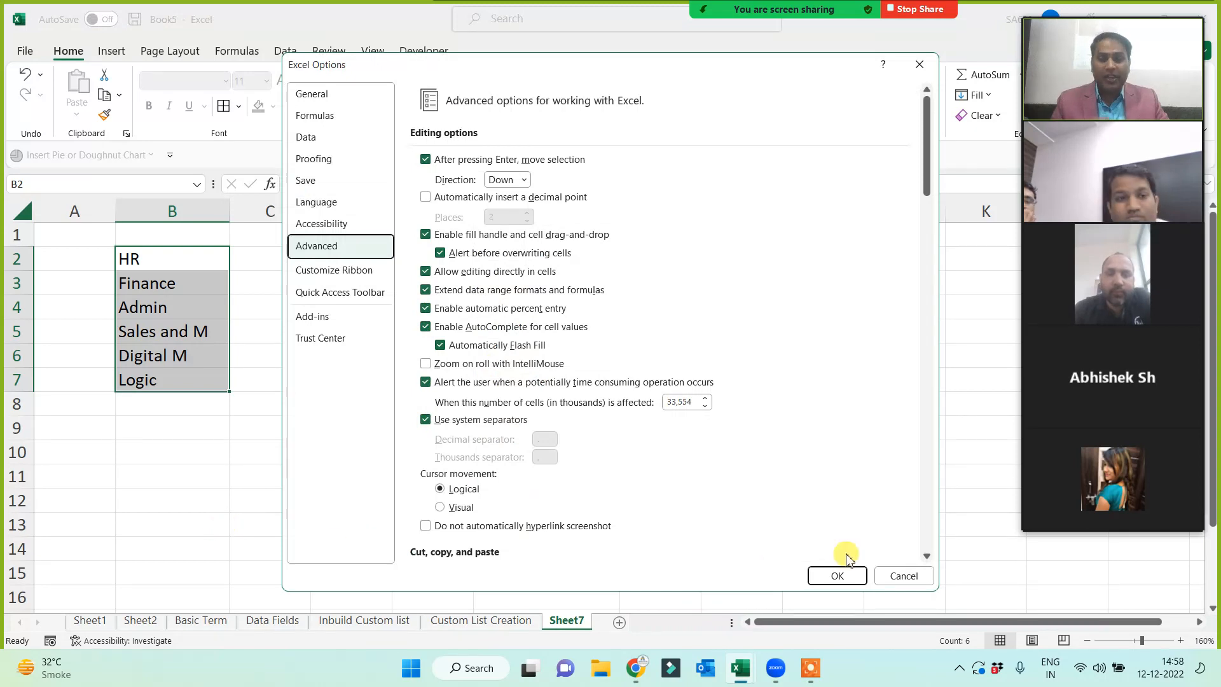
pyautogui.click(838, 575)
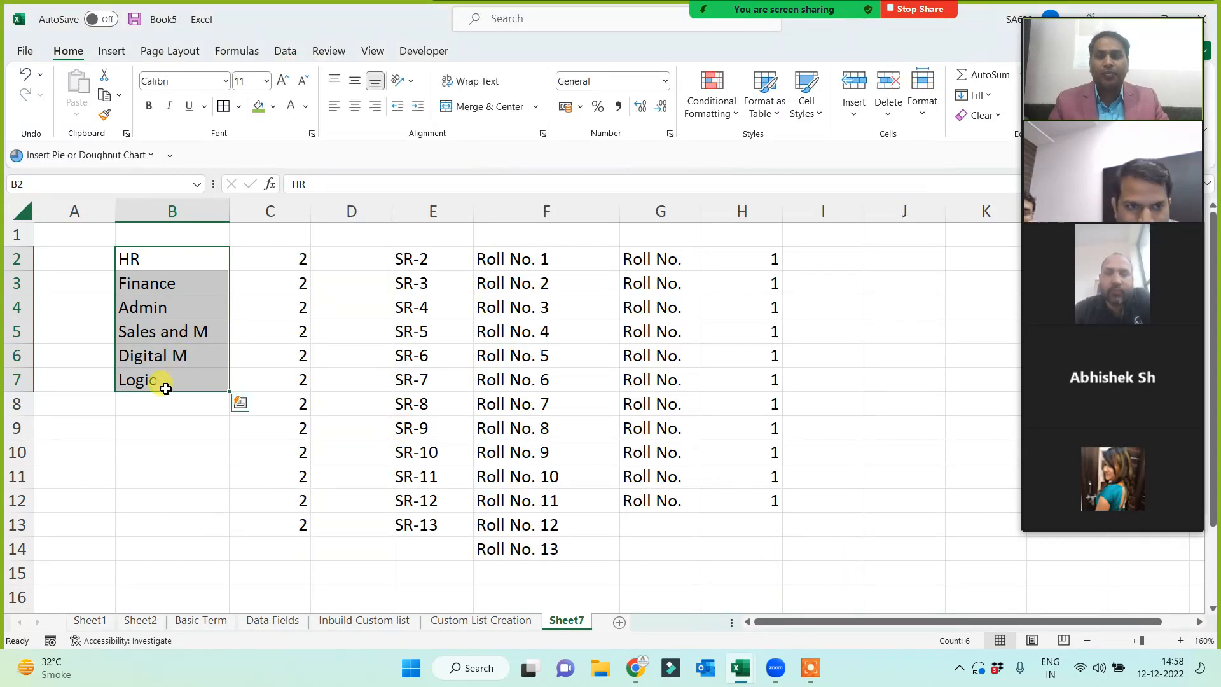
# - Enter Admin in J2 and autofill the department list down to J11
pyautogui.click(158, 453)
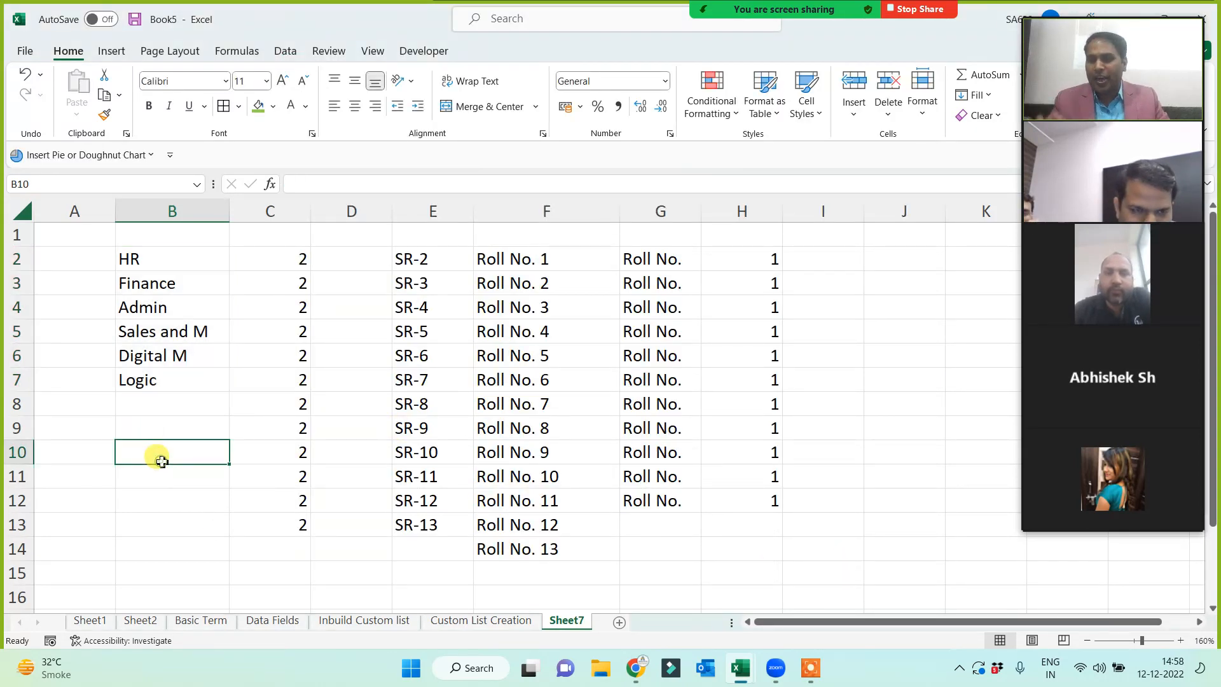
pyautogui.click(901, 263)
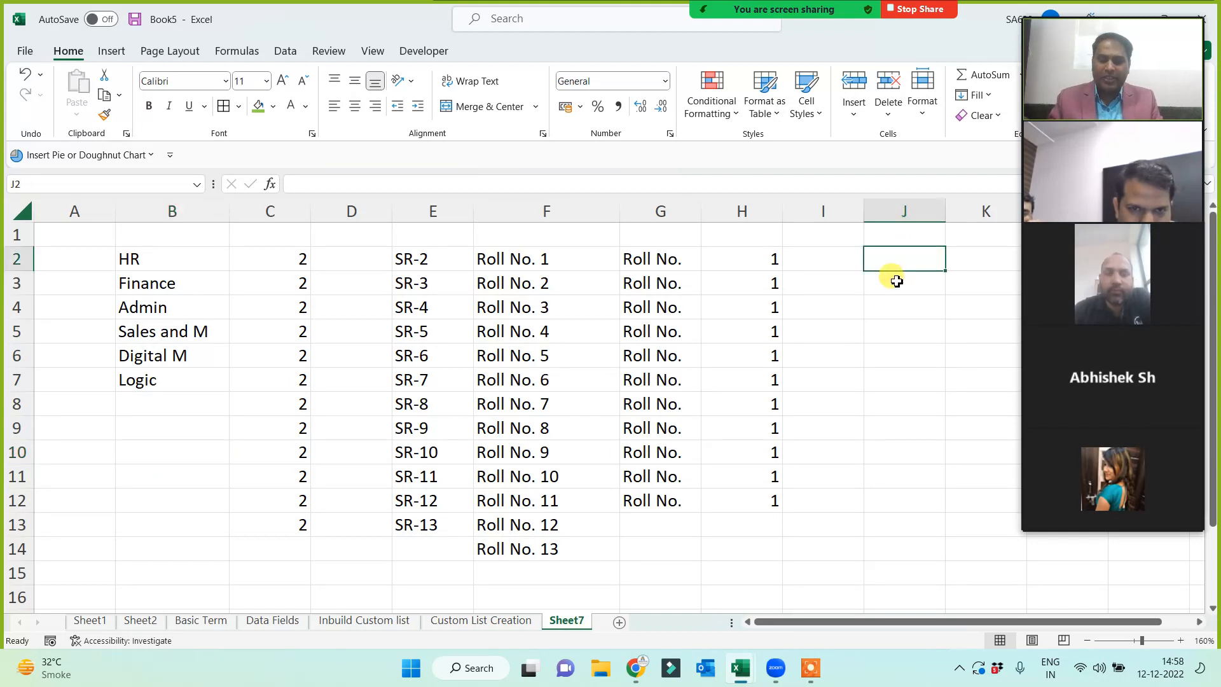
pyautogui.write('Admin')
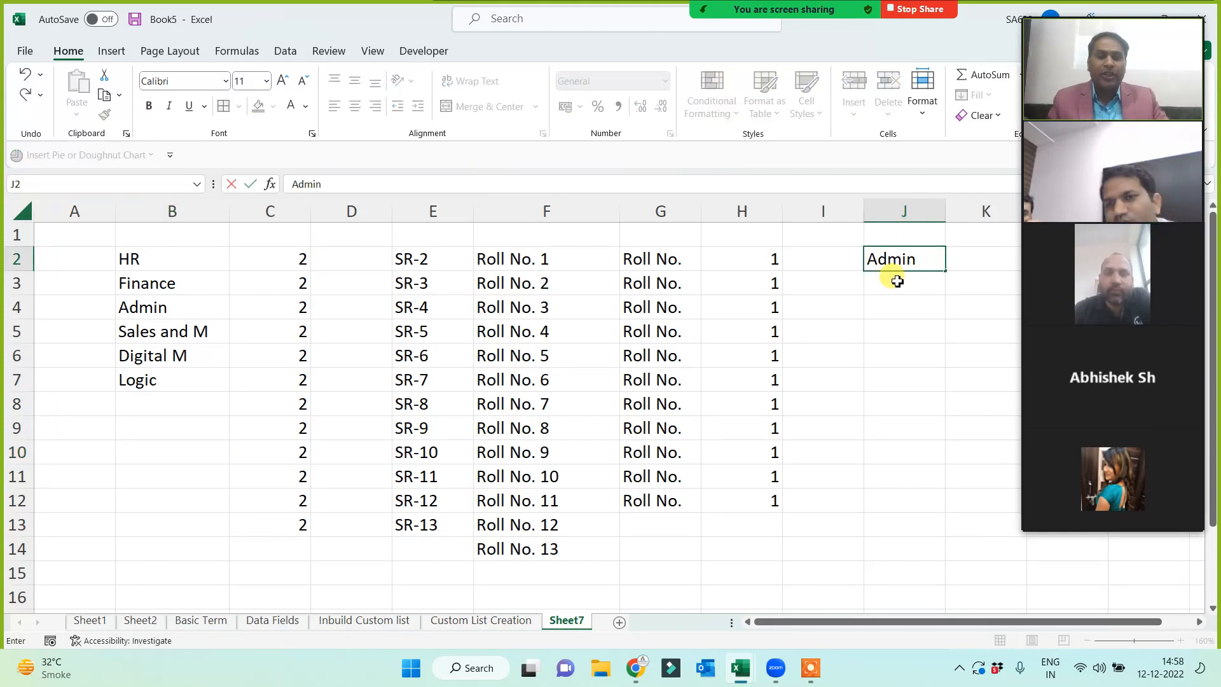
pyautogui.press('Return')
pyautogui.click(932, 256)
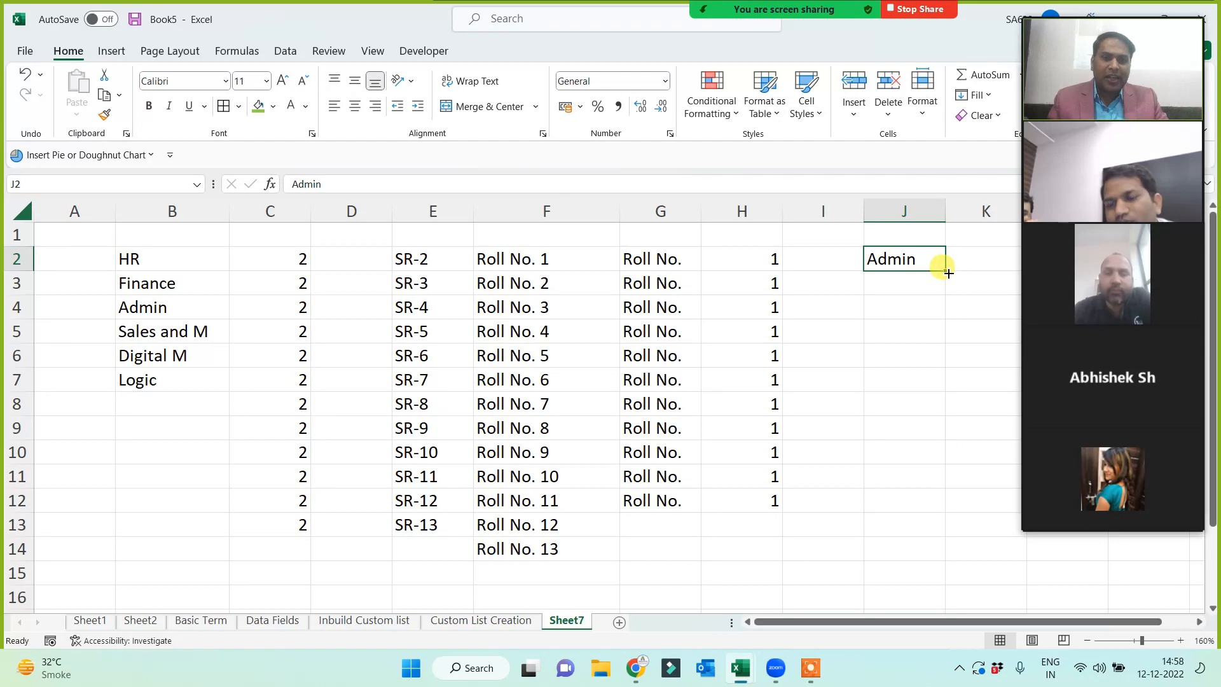
pyautogui.moveTo(948, 273); pyautogui.dragTo(901, 477)
pyautogui.click(823, 548)
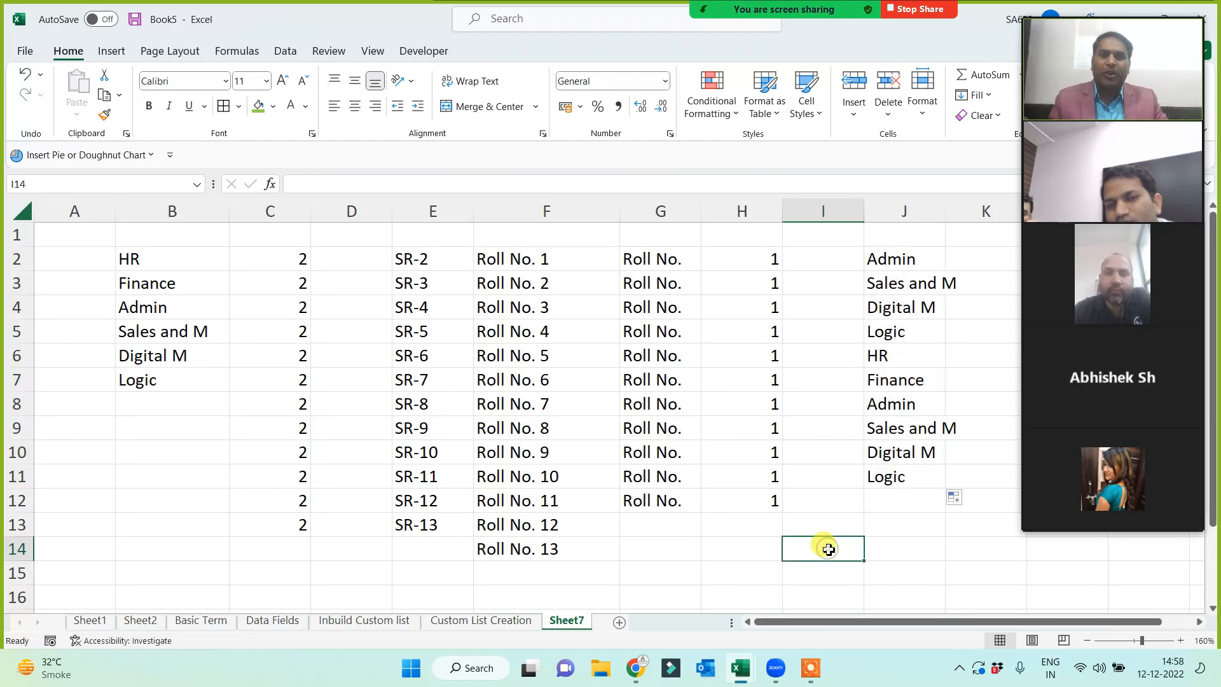
# - Enter HR in B10 and autofill the remaining departments down to B15
pyautogui.click(170, 459)
pyautogui.write('HR')
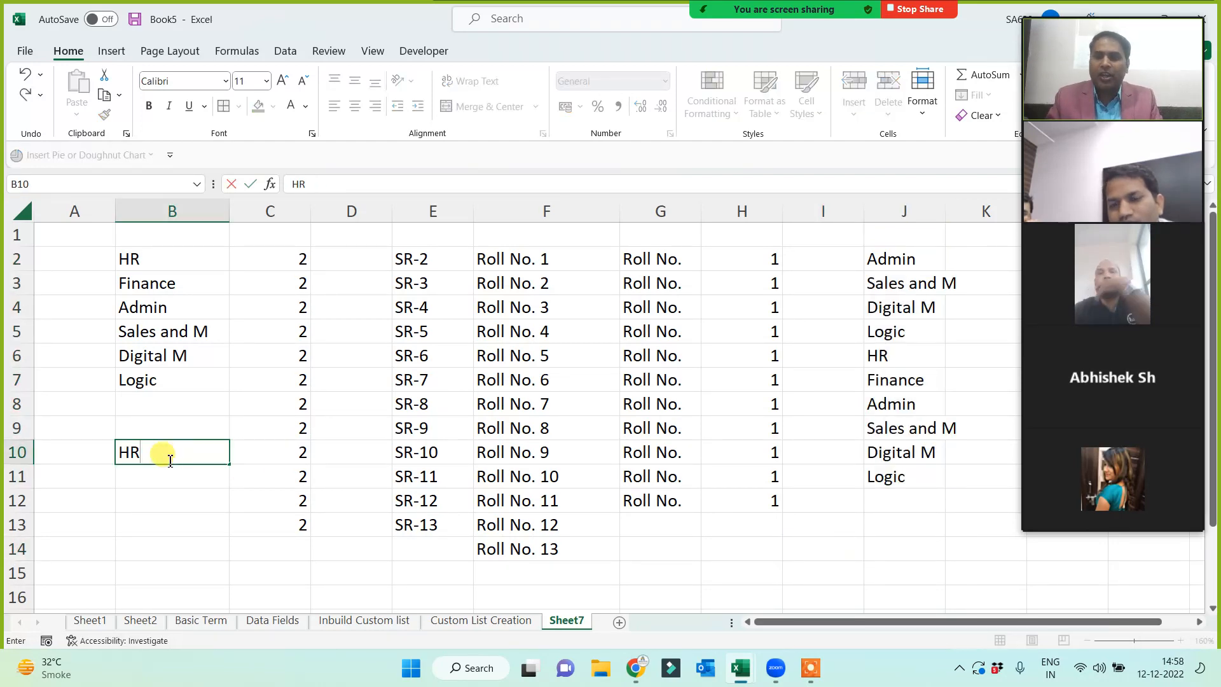
pyautogui.click(161, 496)
pyautogui.click(193, 458)
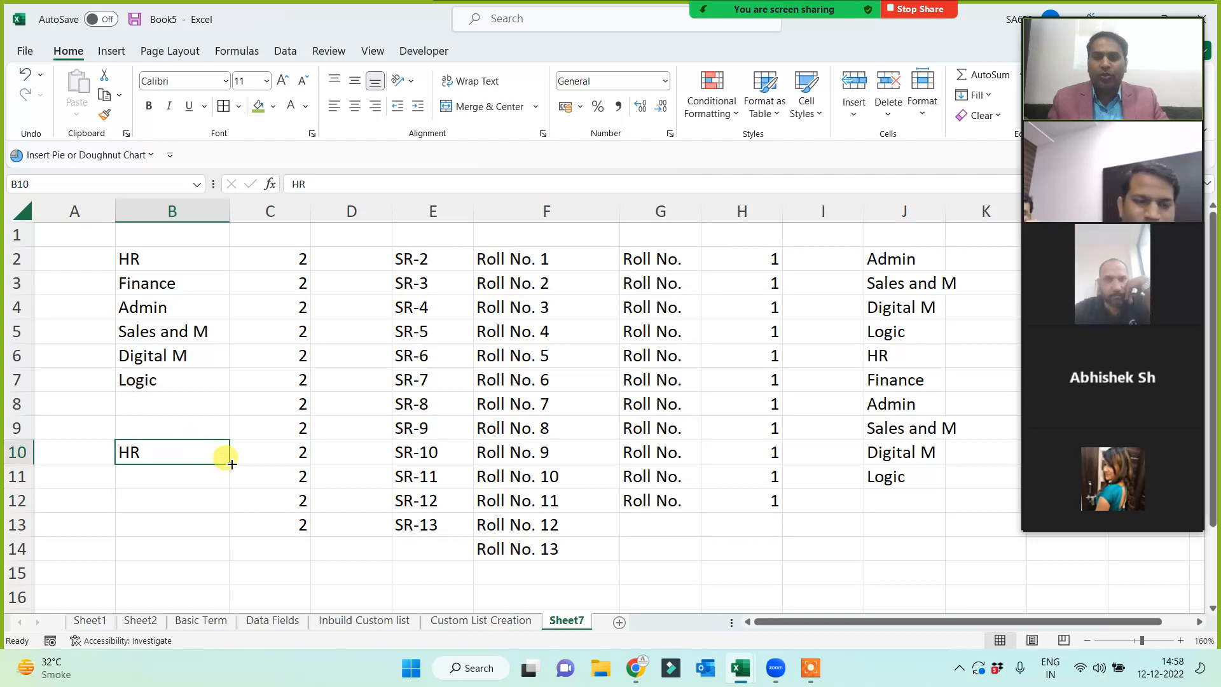
pyautogui.moveTo(232, 464); pyautogui.dragTo(217, 575)
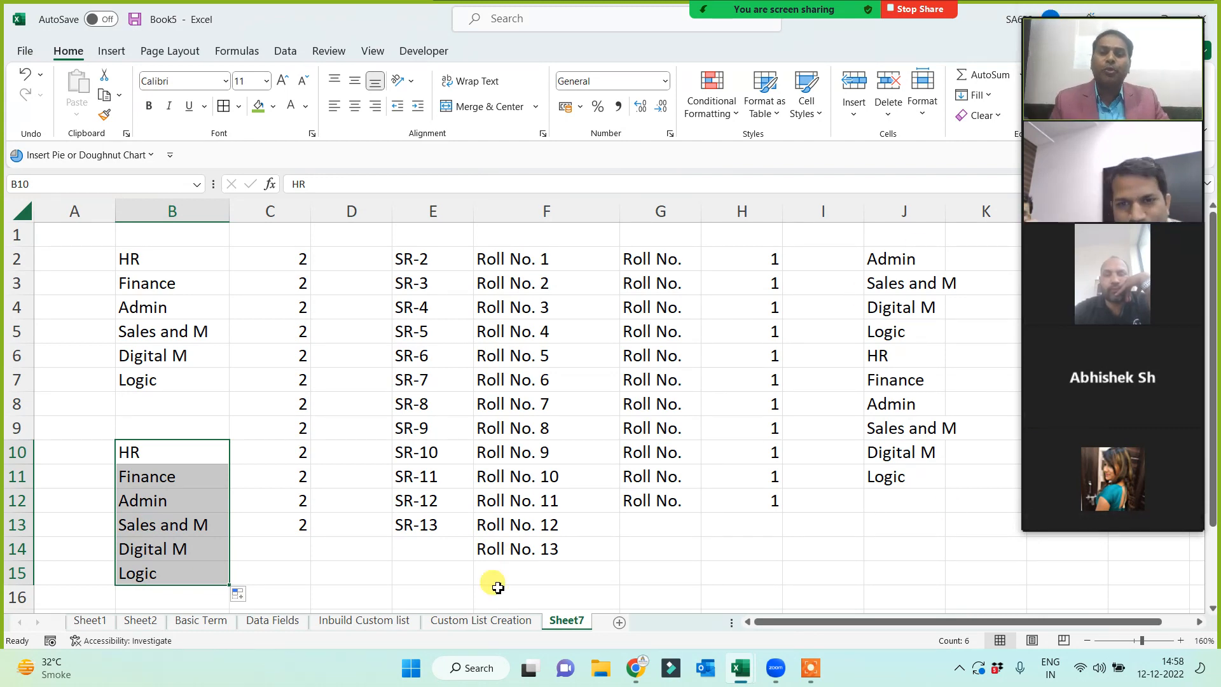
pyautogui.click(474, 621)
# - Insert the 'How to Create Custom List' image from this device at cell B18
pyautogui.scroll(-4, 346, 465)
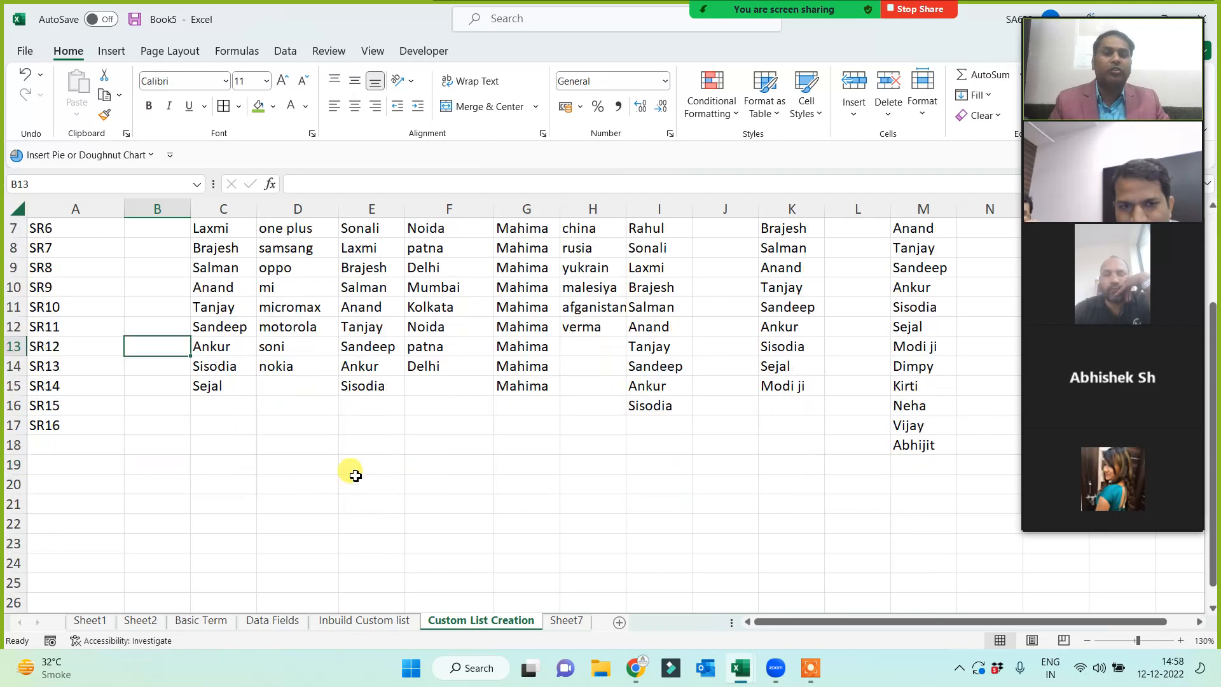
pyautogui.scroll(-1, 342, 452)
pyautogui.click(180, 289)
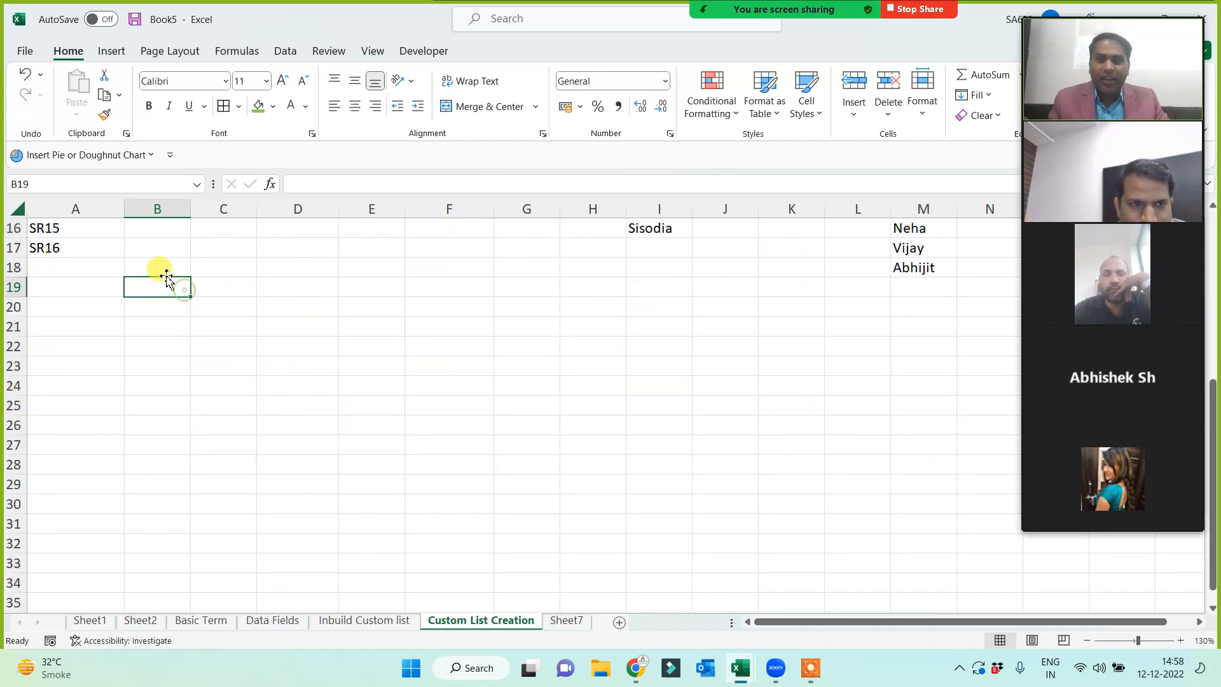
pyautogui.click(164, 271)
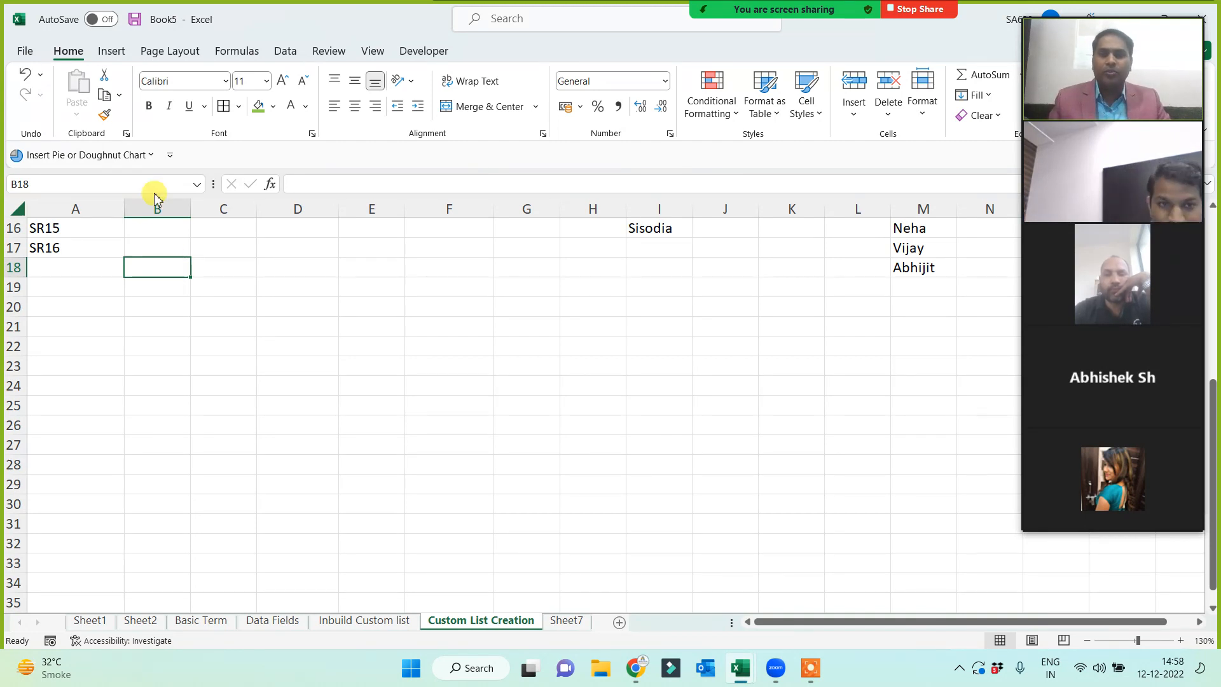
pyautogui.click(112, 52)
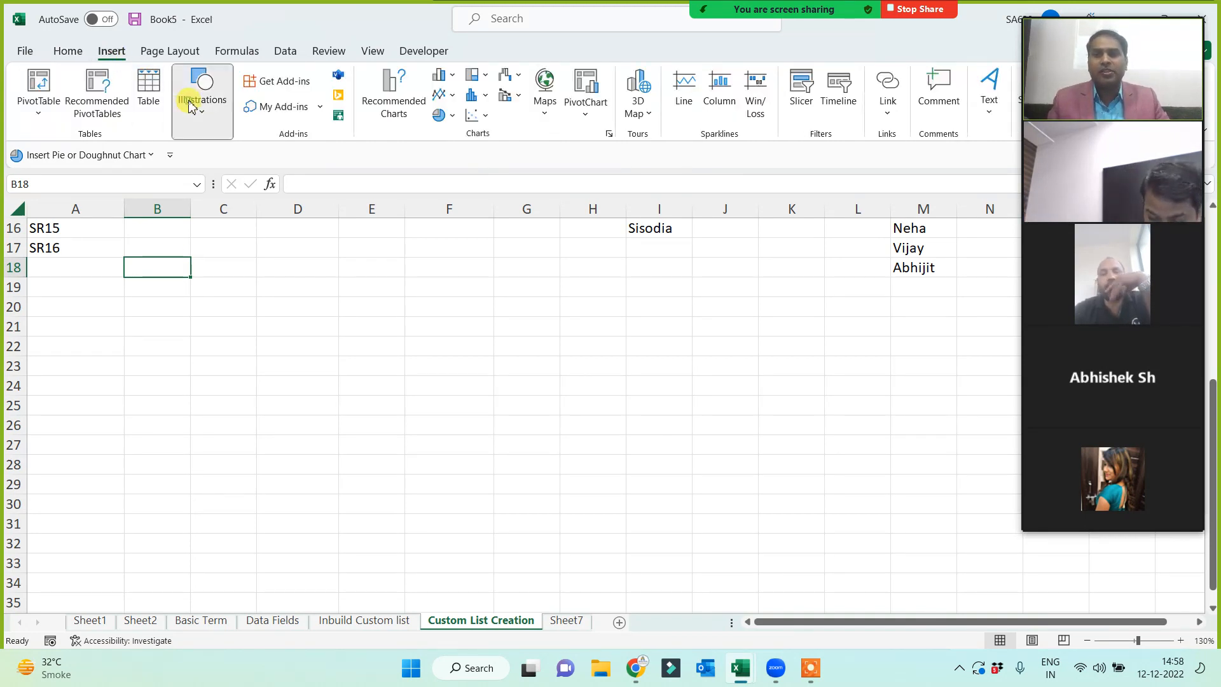
pyautogui.click(198, 95)
pyautogui.click(205, 164)
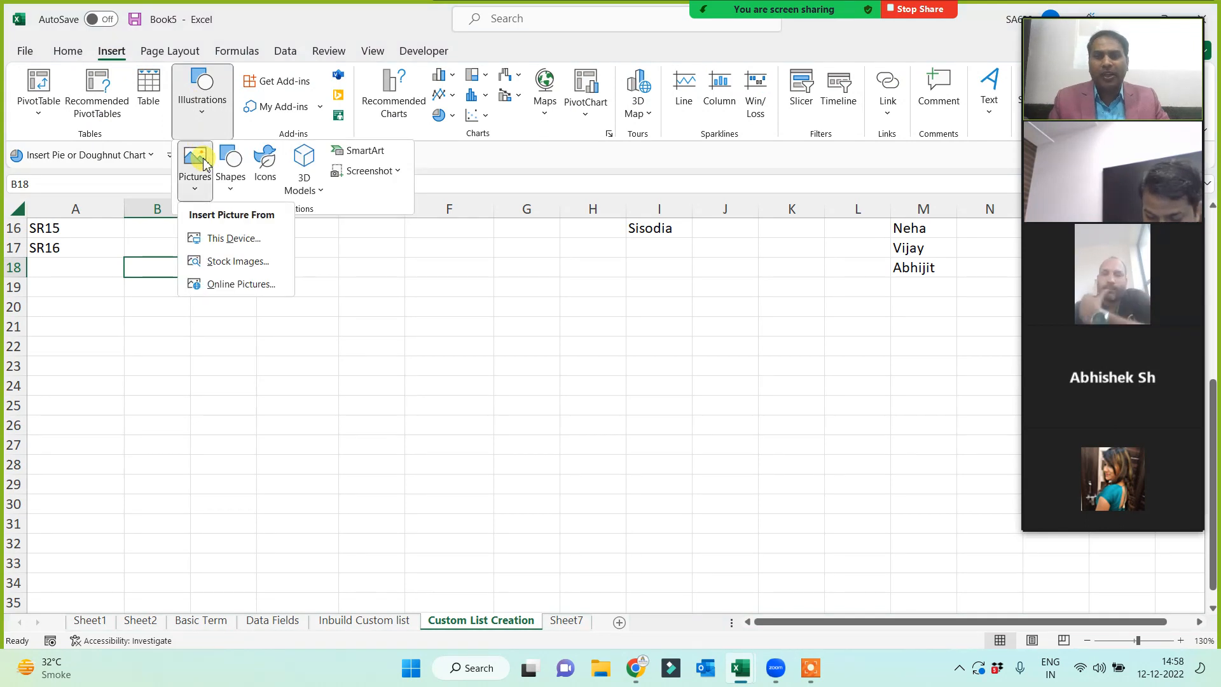
pyautogui.click(224, 240)
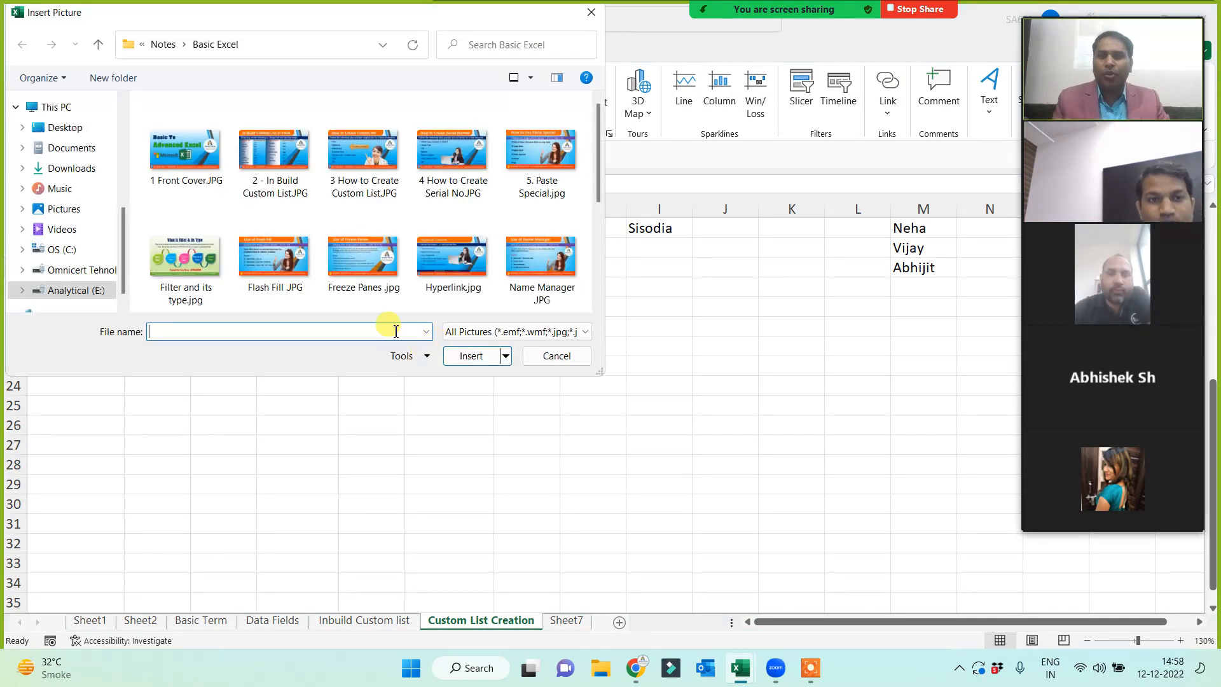
pyautogui.doubleClick(347, 155)
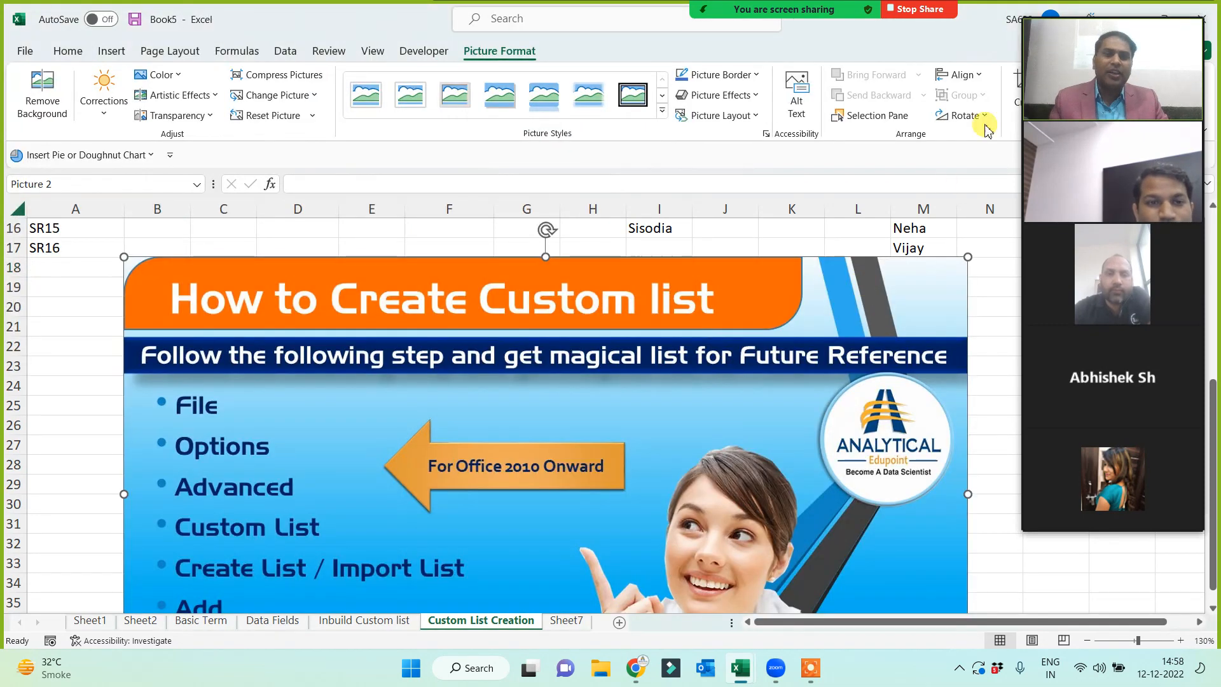
# - Set the picture height to 9 cm and nudge it into place
pyautogui.click(1039, 13)
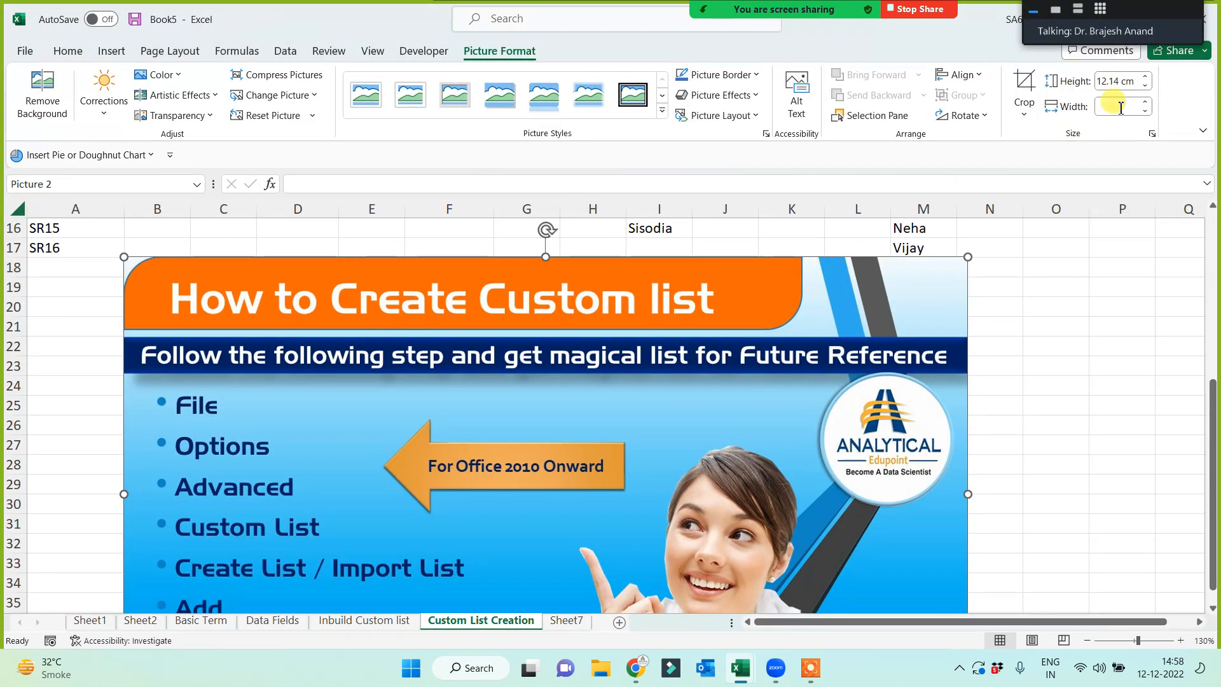
pyautogui.click(1117, 83)
pyautogui.write('9')
pyautogui.press('Return')
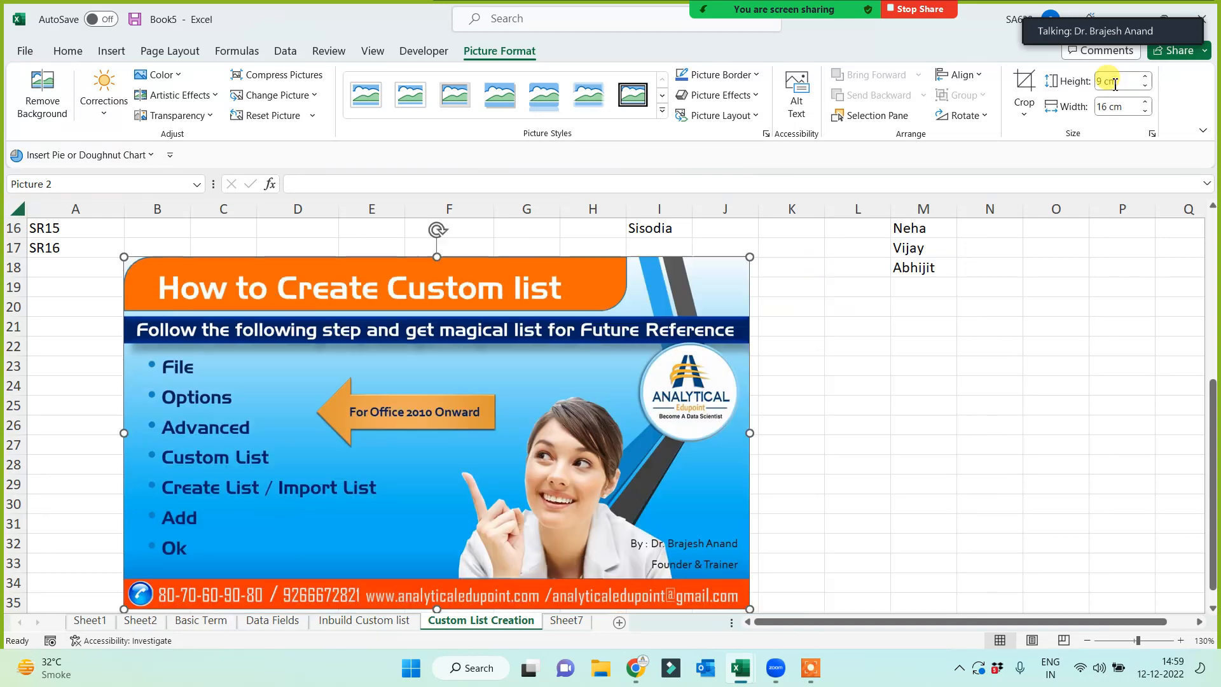
pyautogui.moveTo(341, 564); pyautogui.dragTo(349, 557)
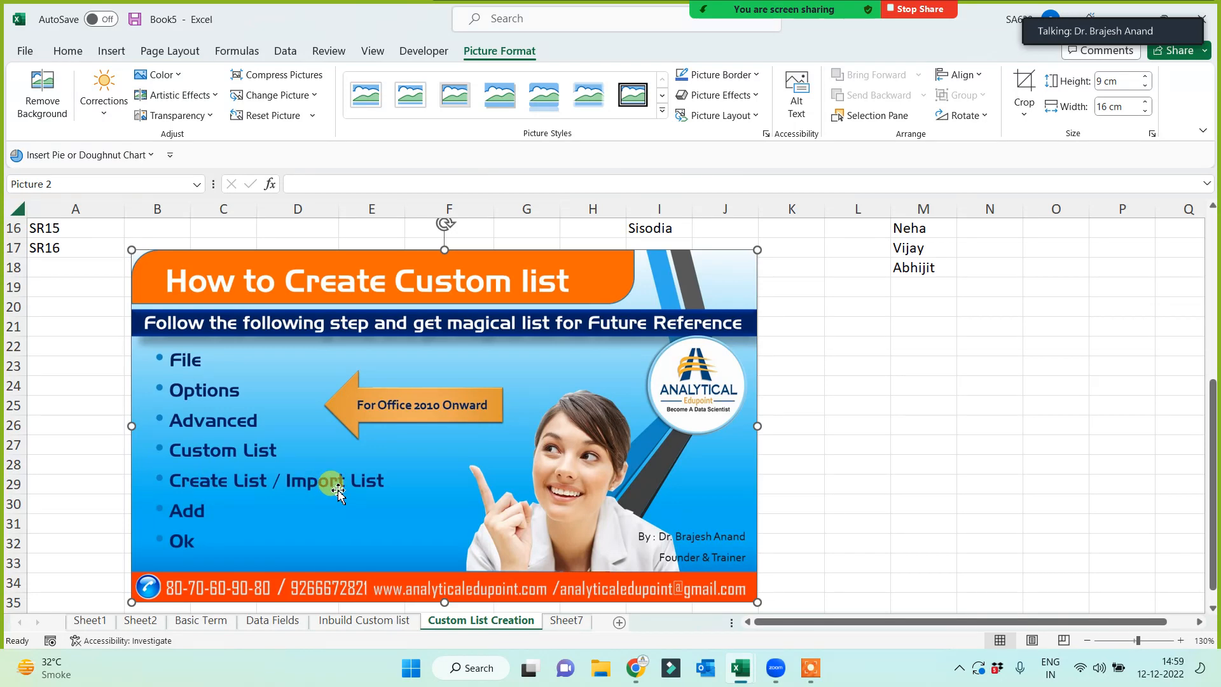
pyautogui.click(1005, 425)
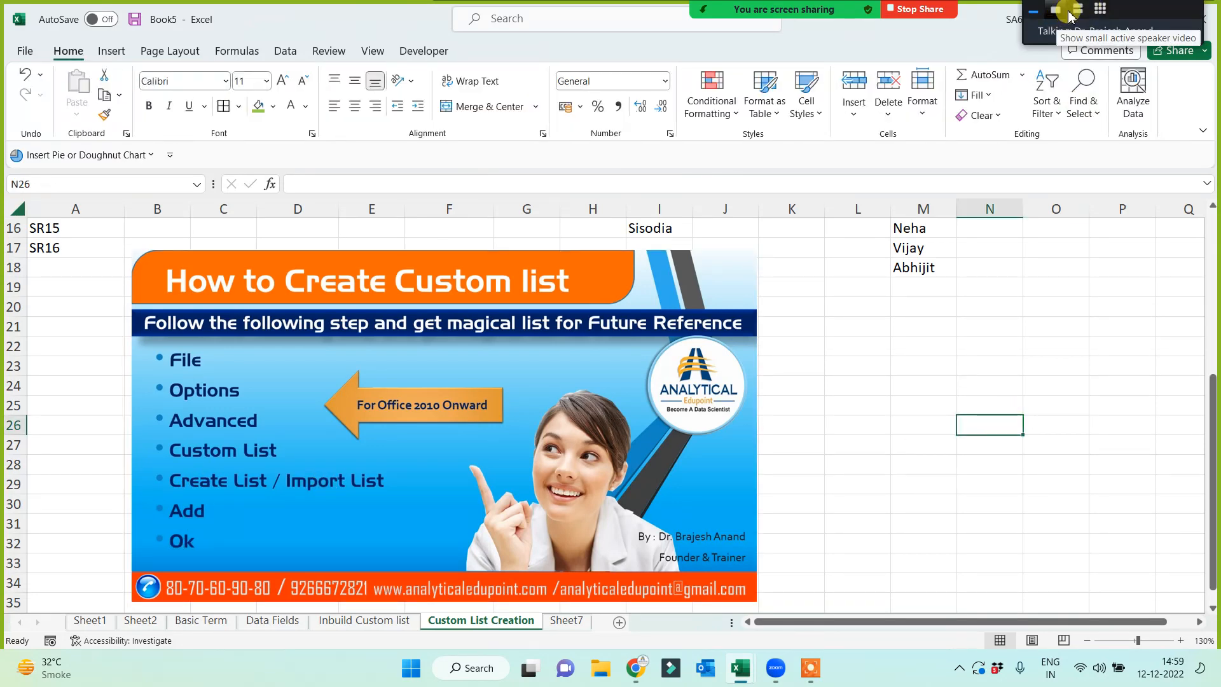
# - Page through the meeting participant list, then return to Sheet7
pyautogui.click(1068, 16)
pyautogui.click(867, 390)
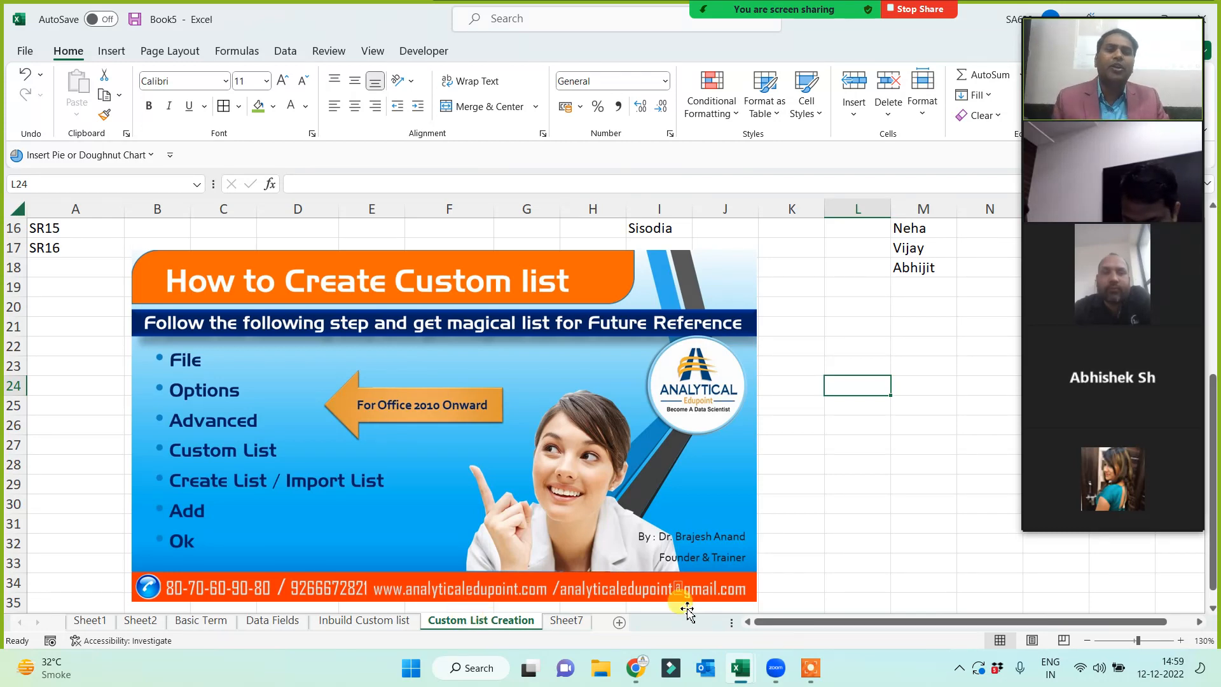
pyautogui.click(1113, 522)
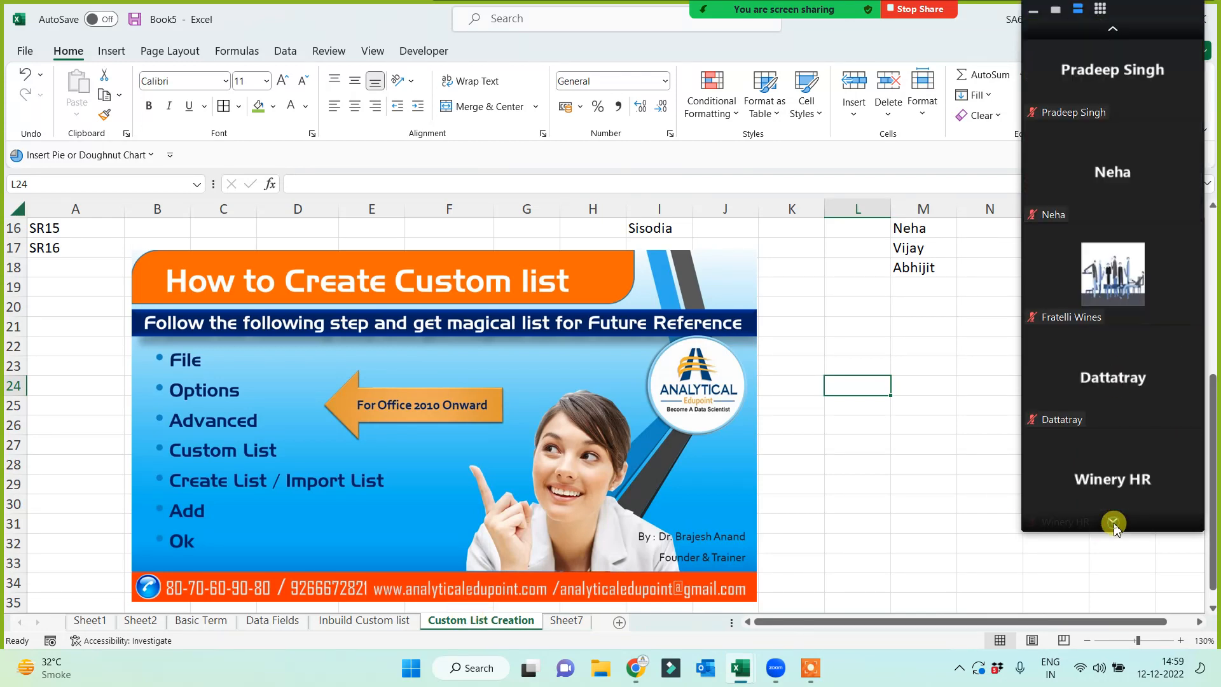
pyautogui.click(1113, 523)
pyautogui.click(1113, 523)
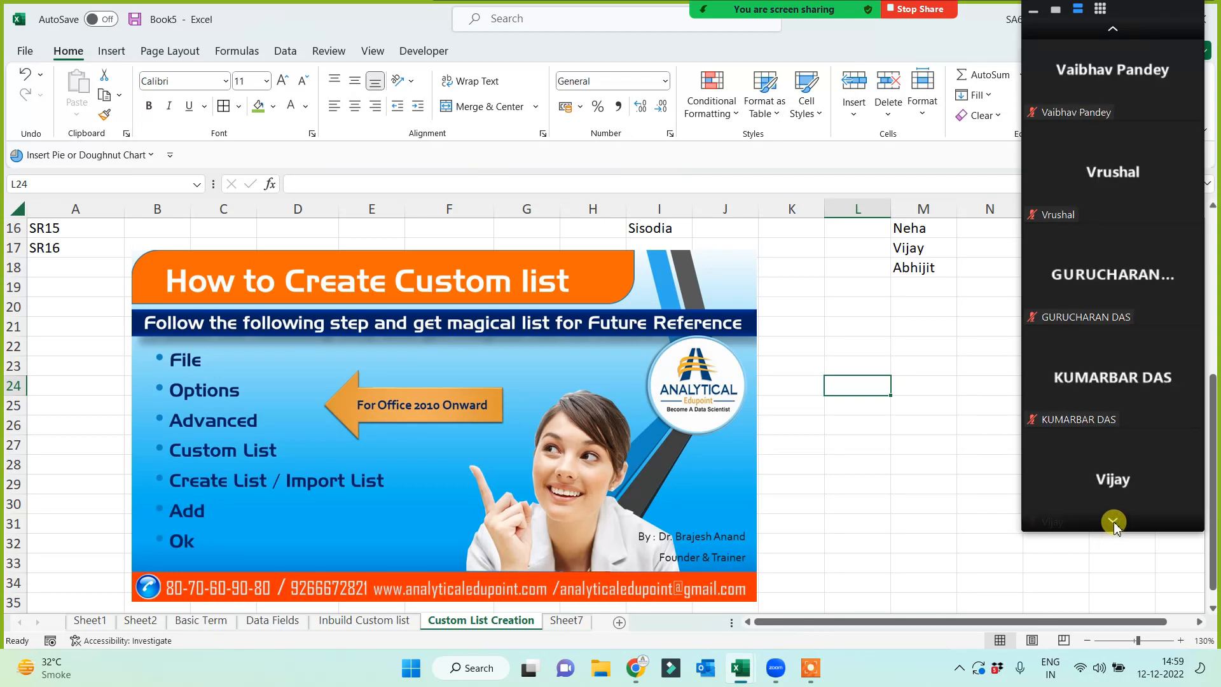
pyautogui.click(1113, 523)
pyautogui.click(1122, 30)
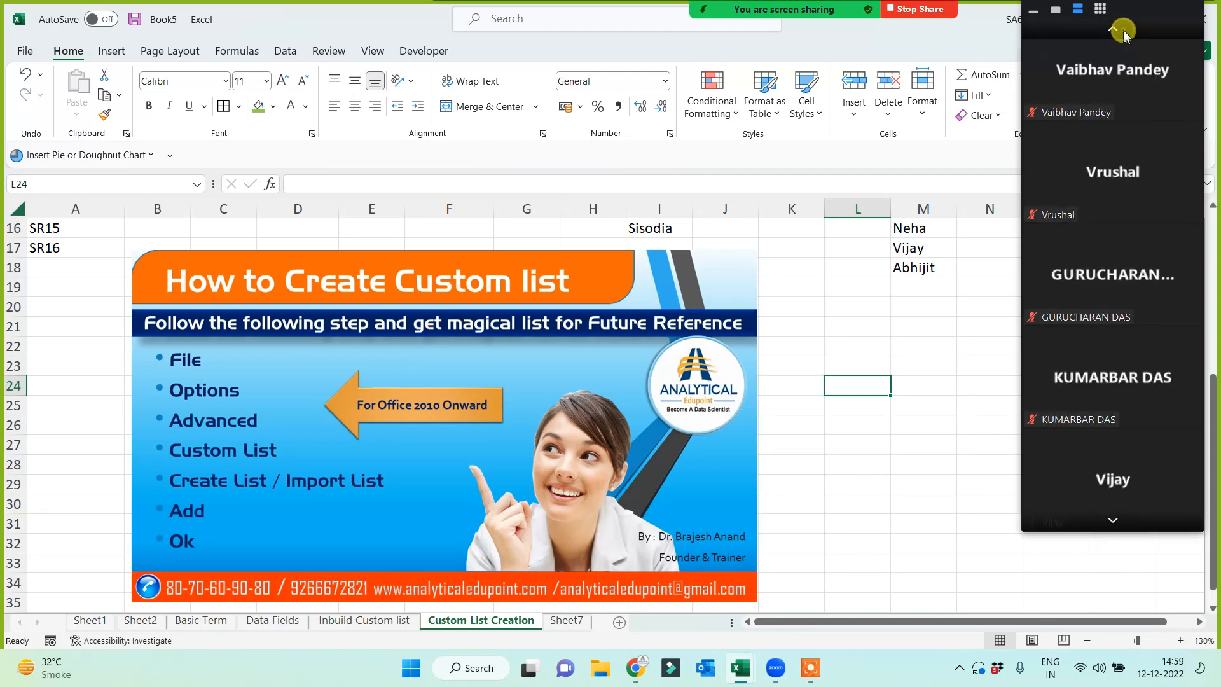
pyautogui.click(1119, 30)
pyautogui.click(1119, 30)
pyautogui.click(1119, 30)
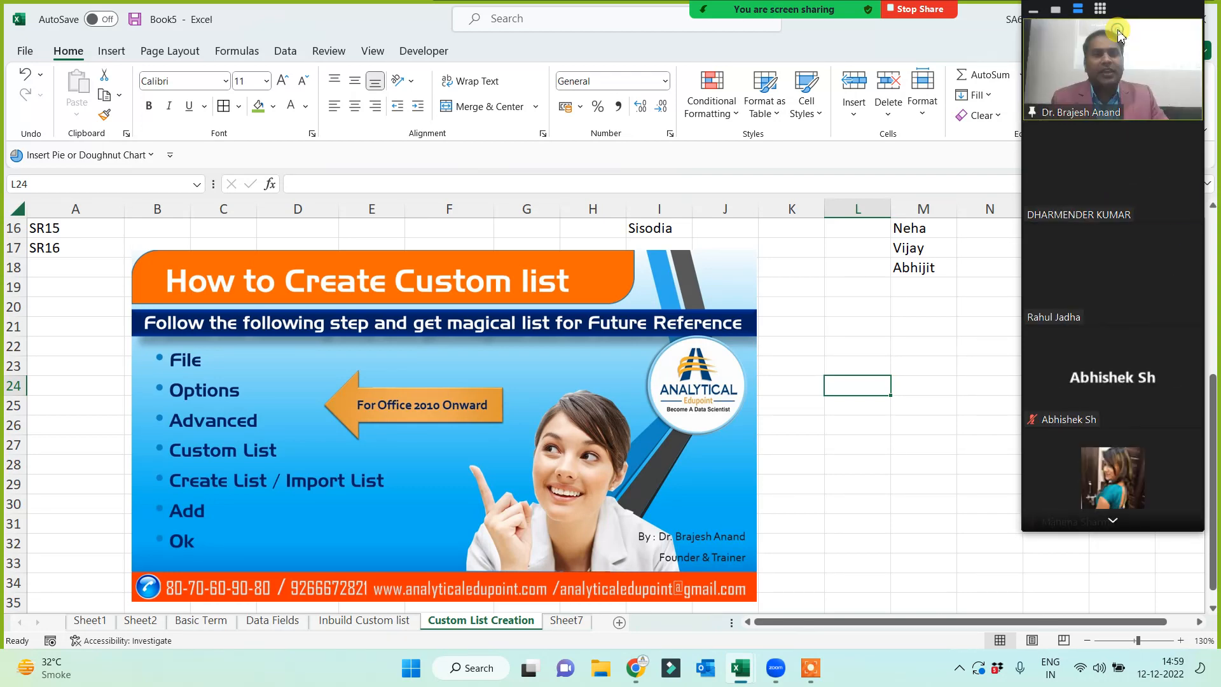
pyautogui.click(572, 620)
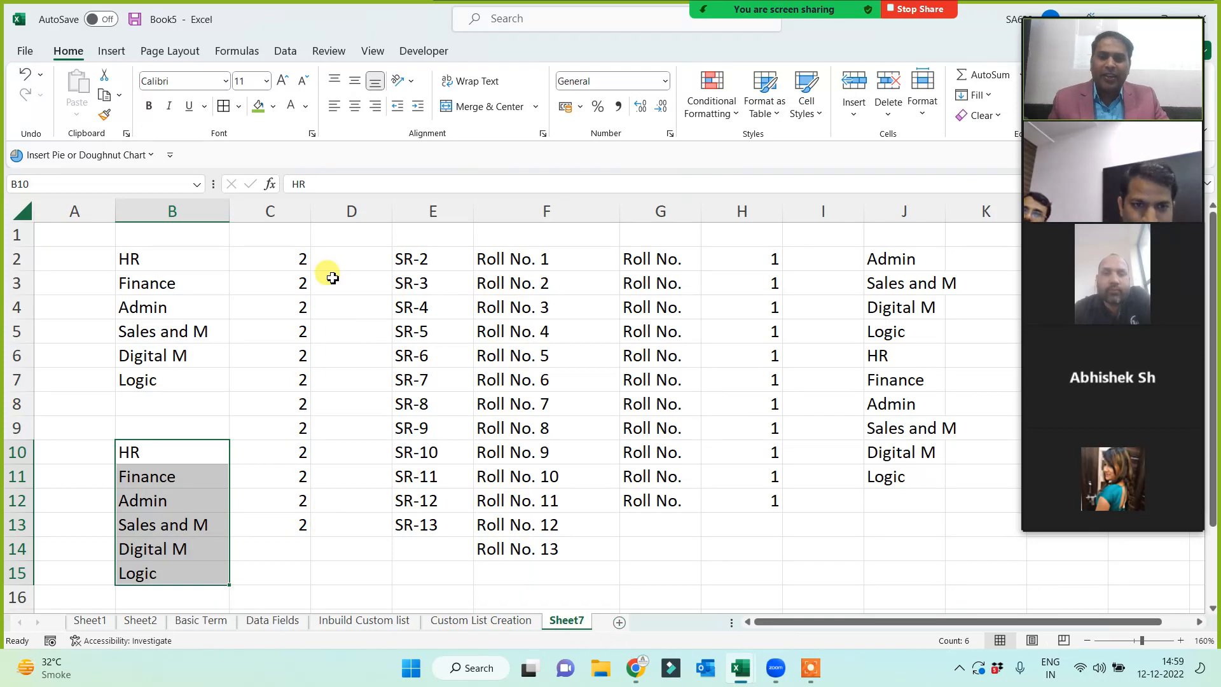
pyautogui.click(620, 622)
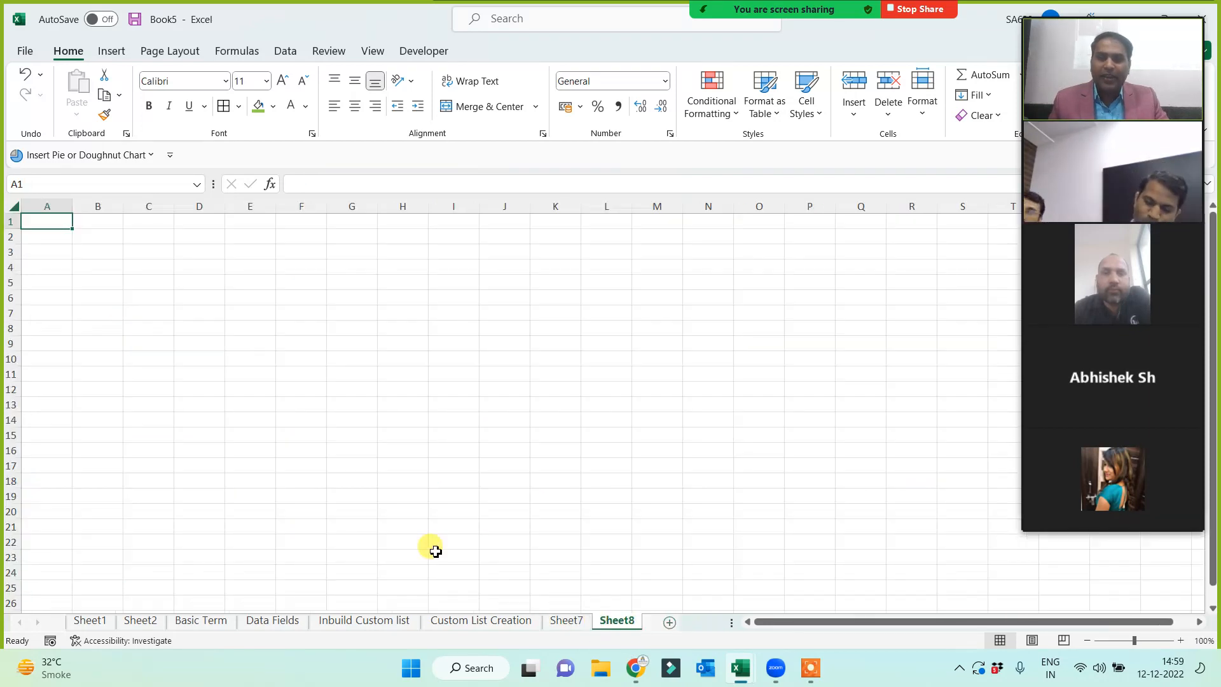
pyautogui.click(519, 326)
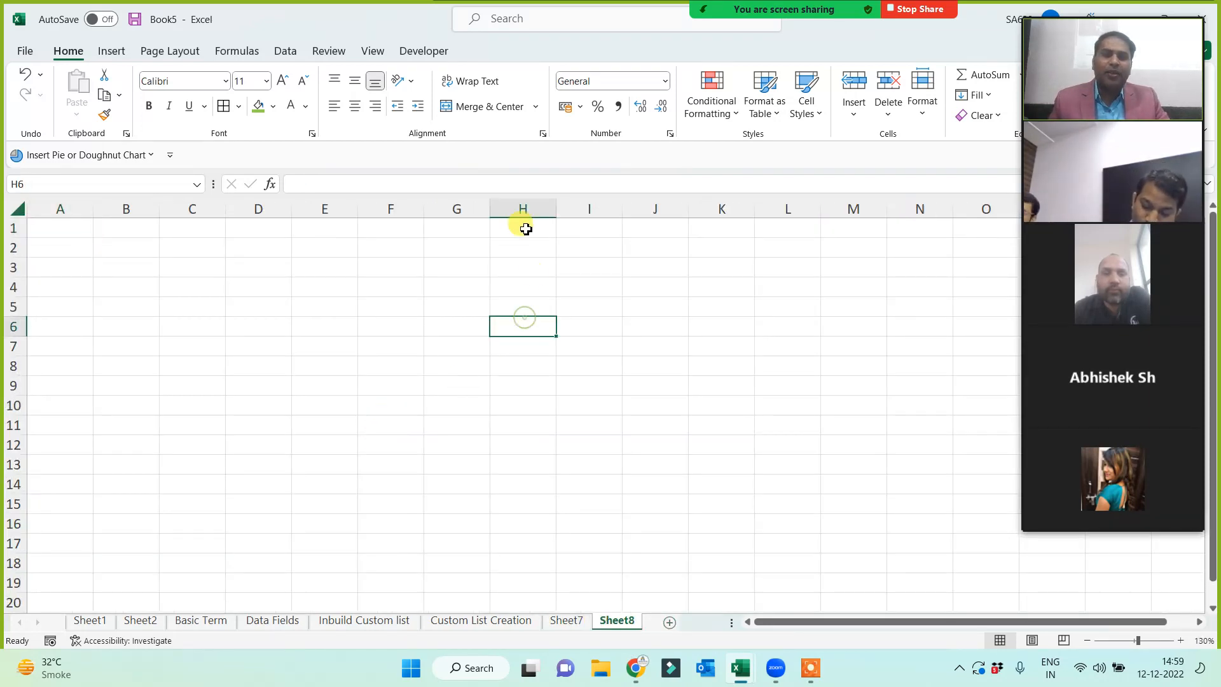
pyautogui.click(523, 226)
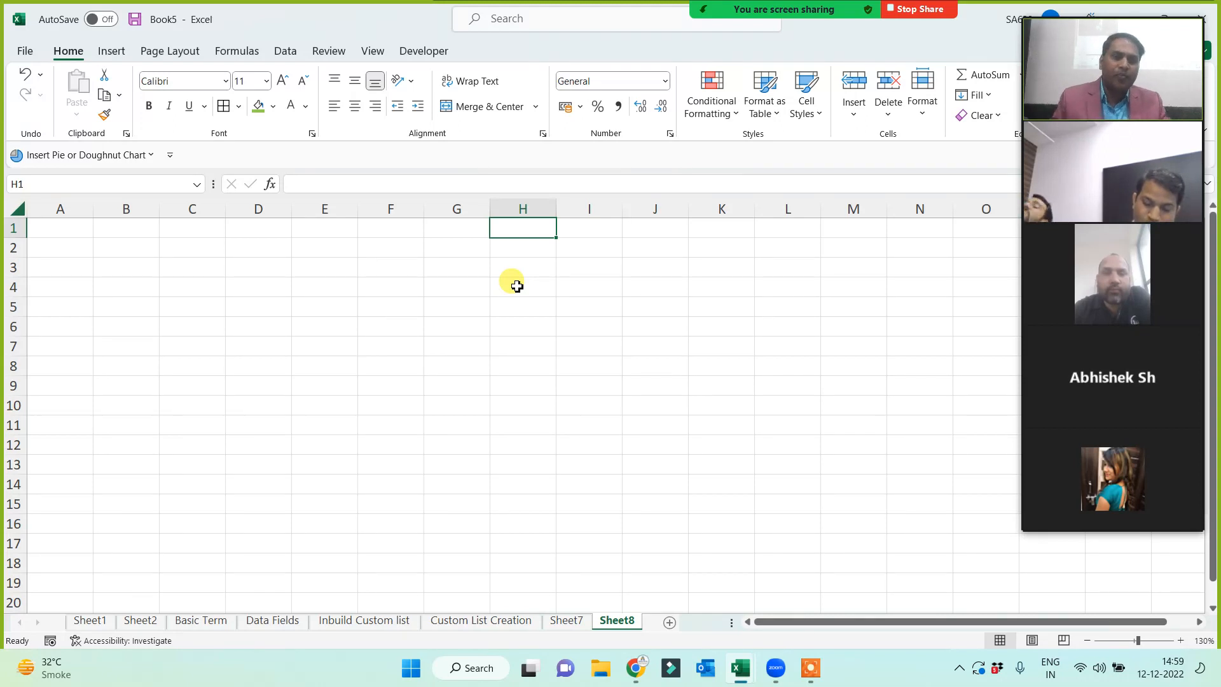
pyautogui.moveTo(1086, 370)
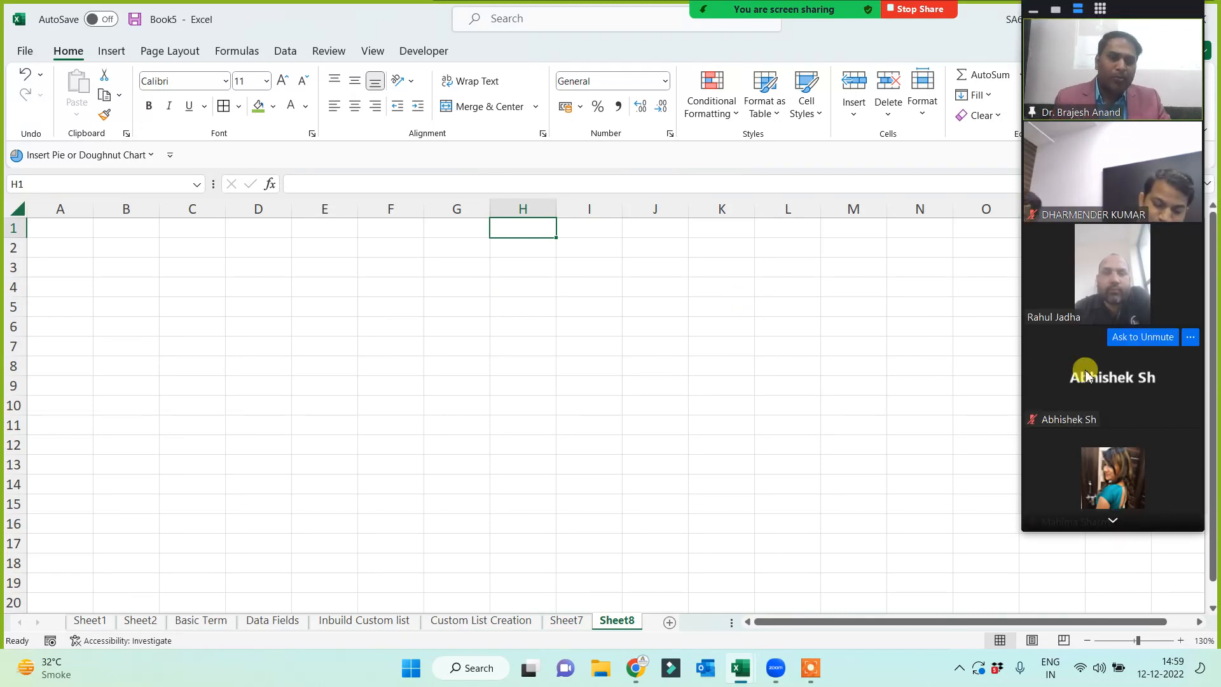
pyautogui.click(1113, 520)
pyautogui.click(1112, 521)
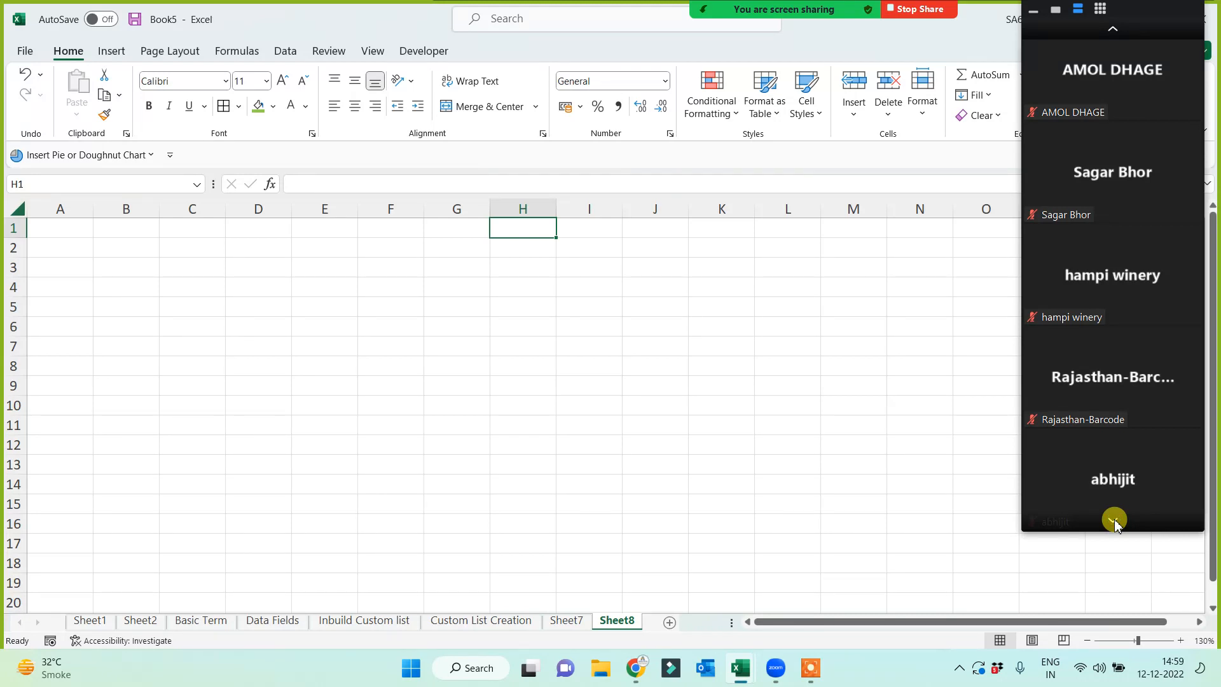
pyautogui.moveTo(1120, 283)
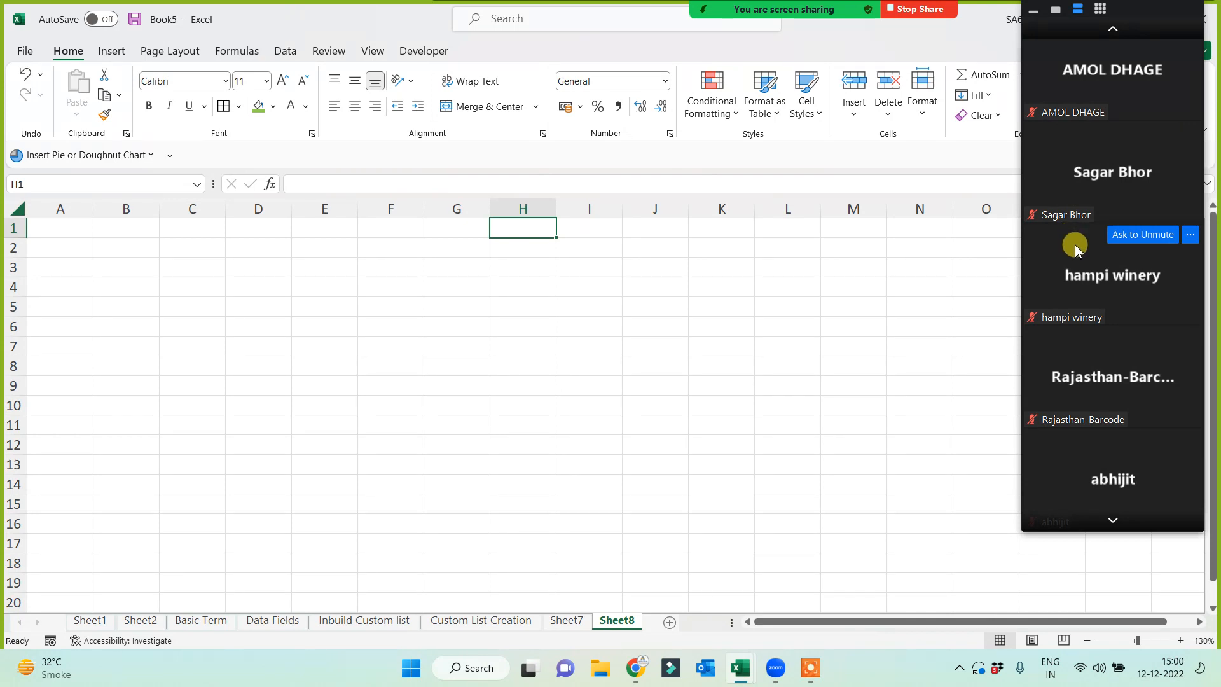
pyautogui.click(1114, 523)
pyautogui.click(1118, 29)
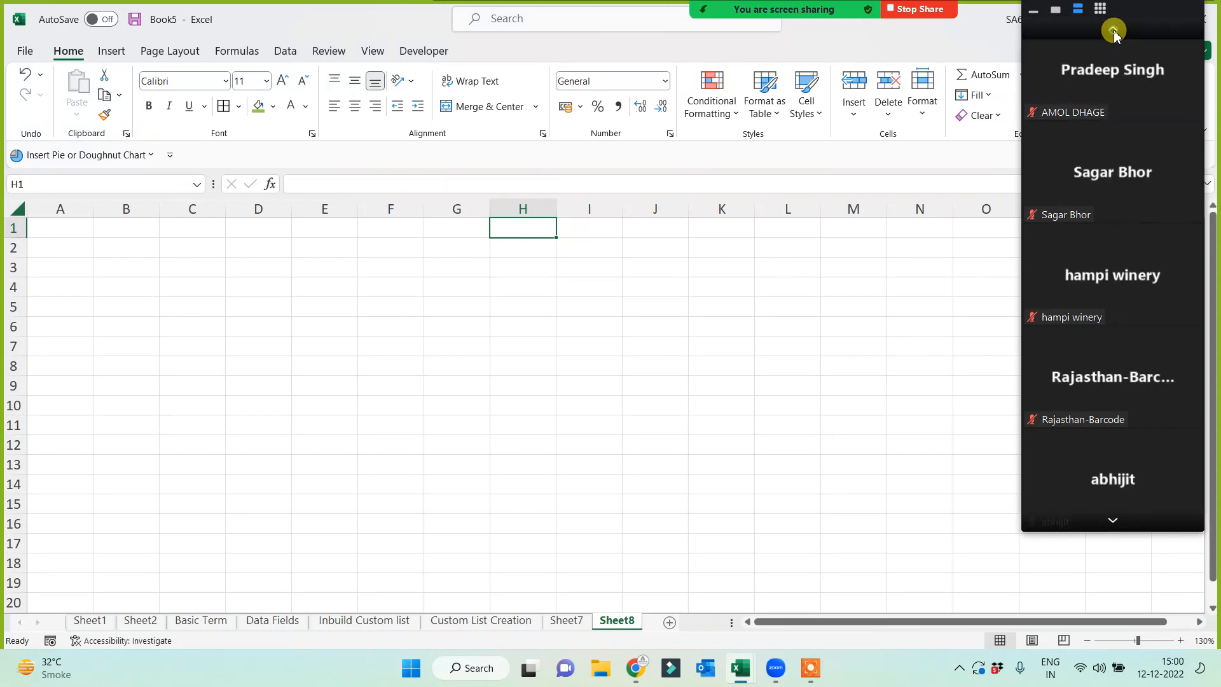
pyautogui.click(1118, 29)
pyautogui.click(1118, 29)
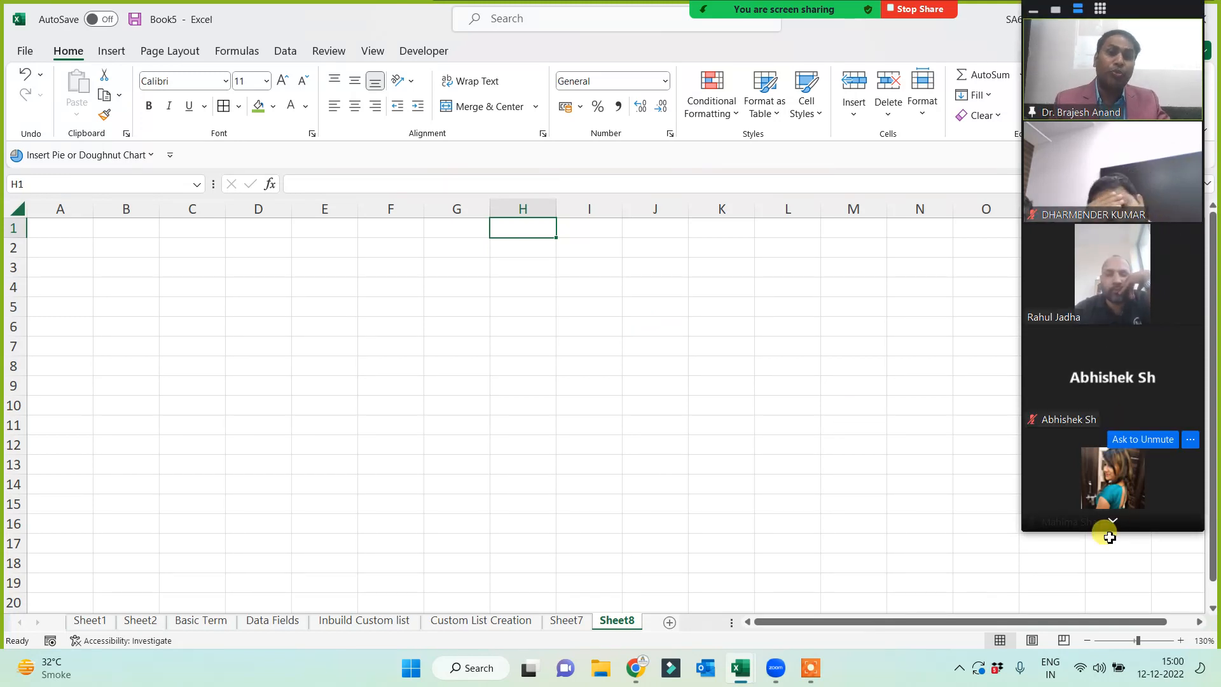
pyautogui.click(1113, 522)
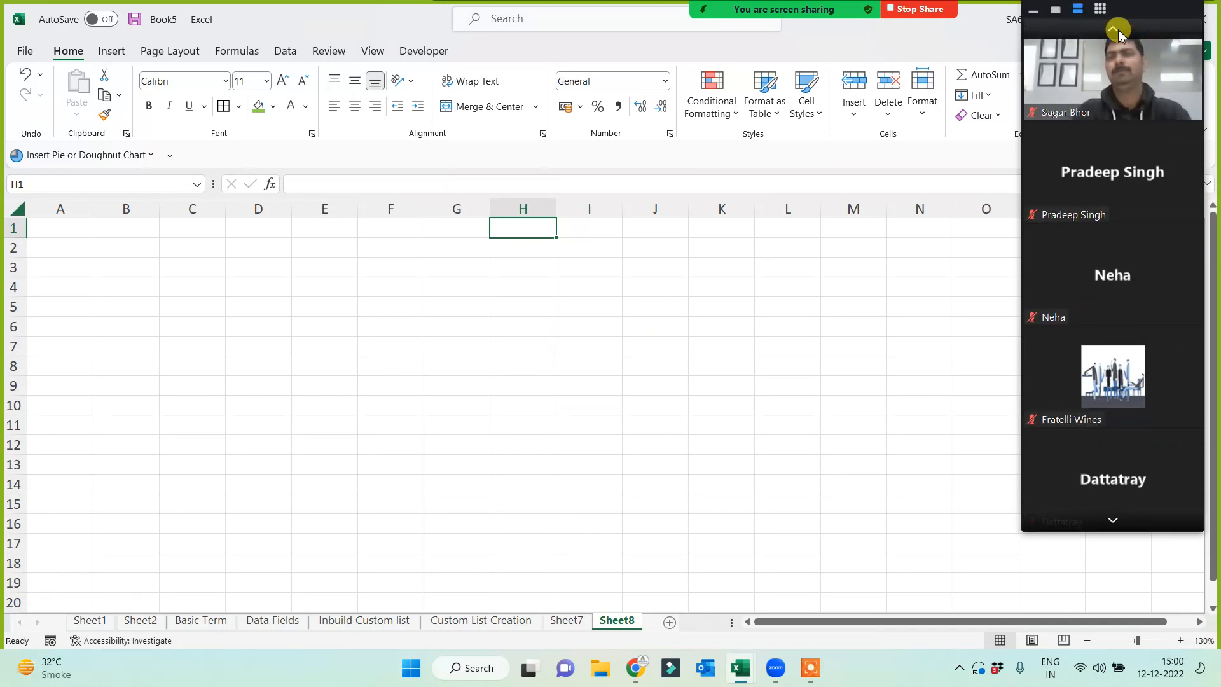
pyautogui.click(1119, 33)
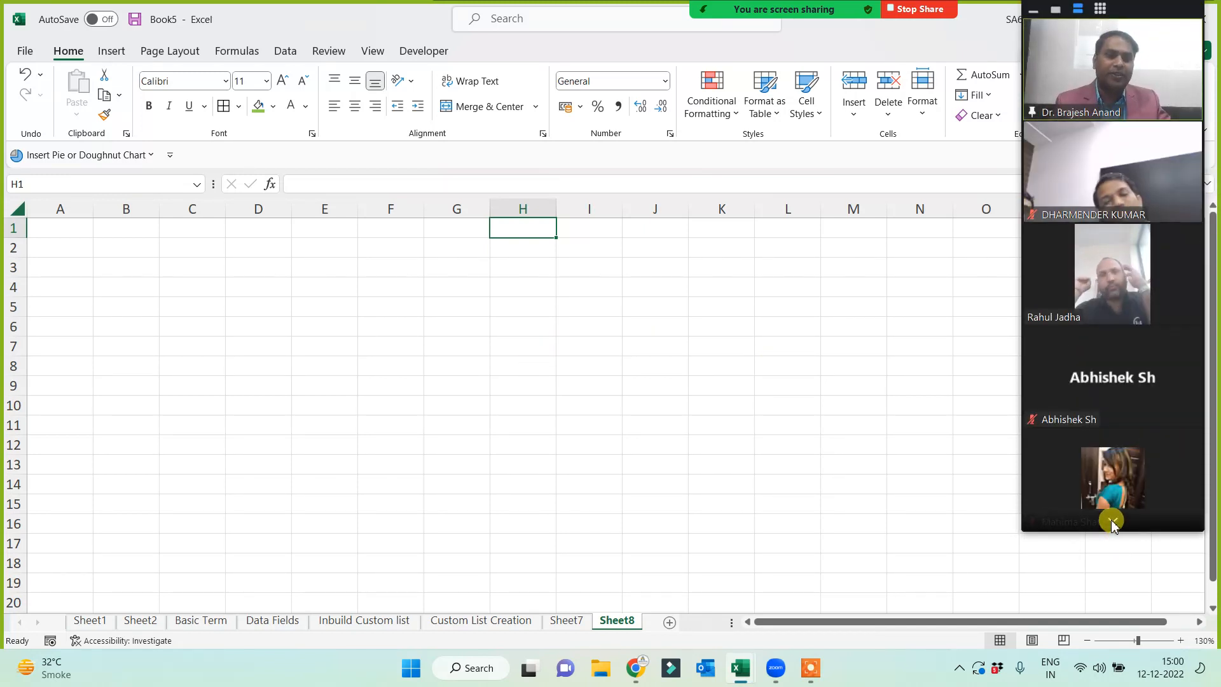
pyautogui.click(1113, 521)
pyautogui.click(1113, 521)
pyautogui.click(1116, 32)
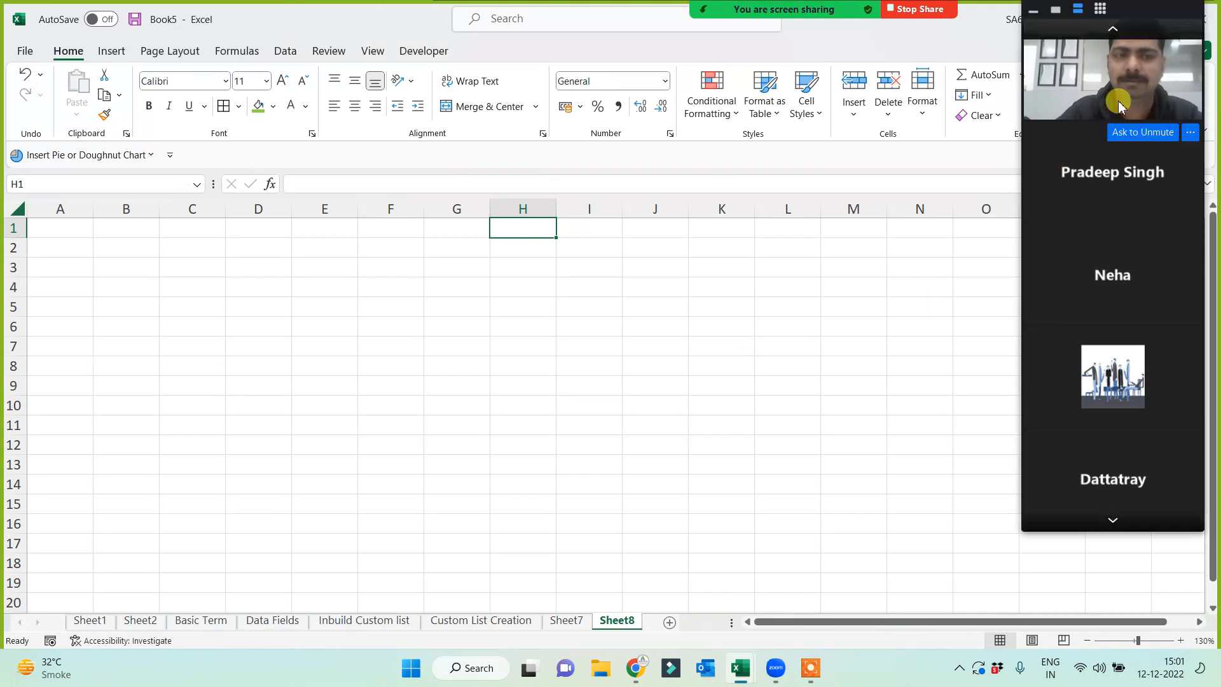
pyautogui.click(1116, 32)
pyautogui.click(494, 340)
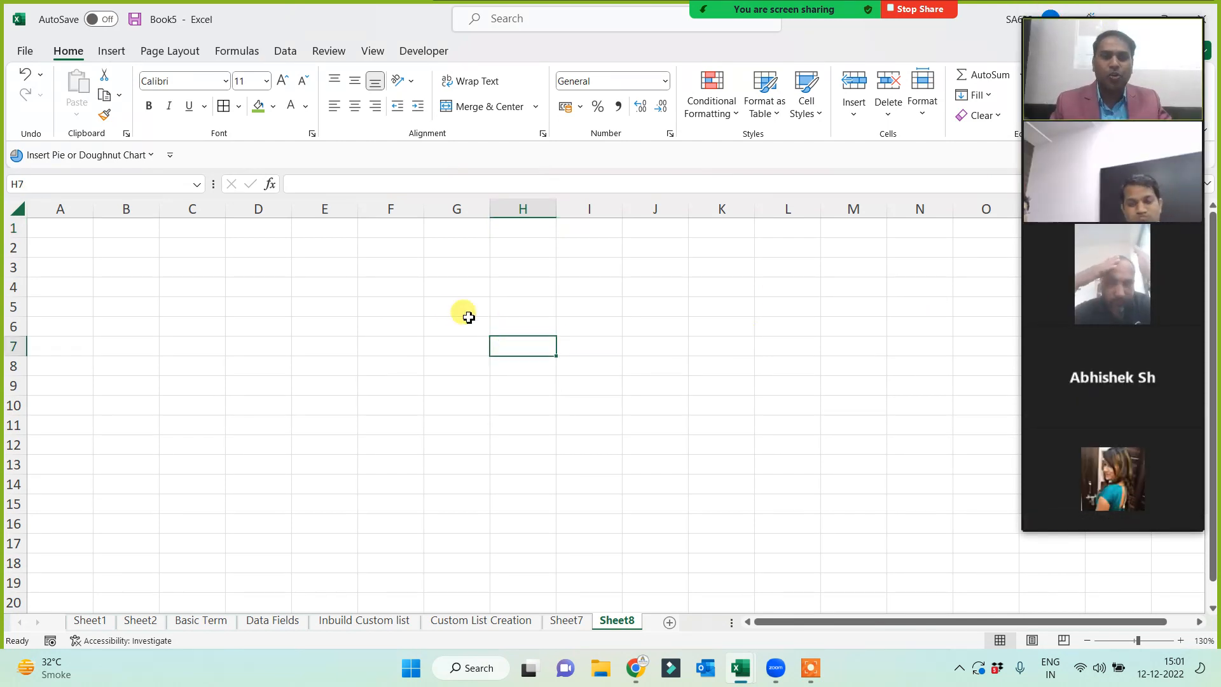
pyautogui.click(379, 267)
pyautogui.click(478, 228)
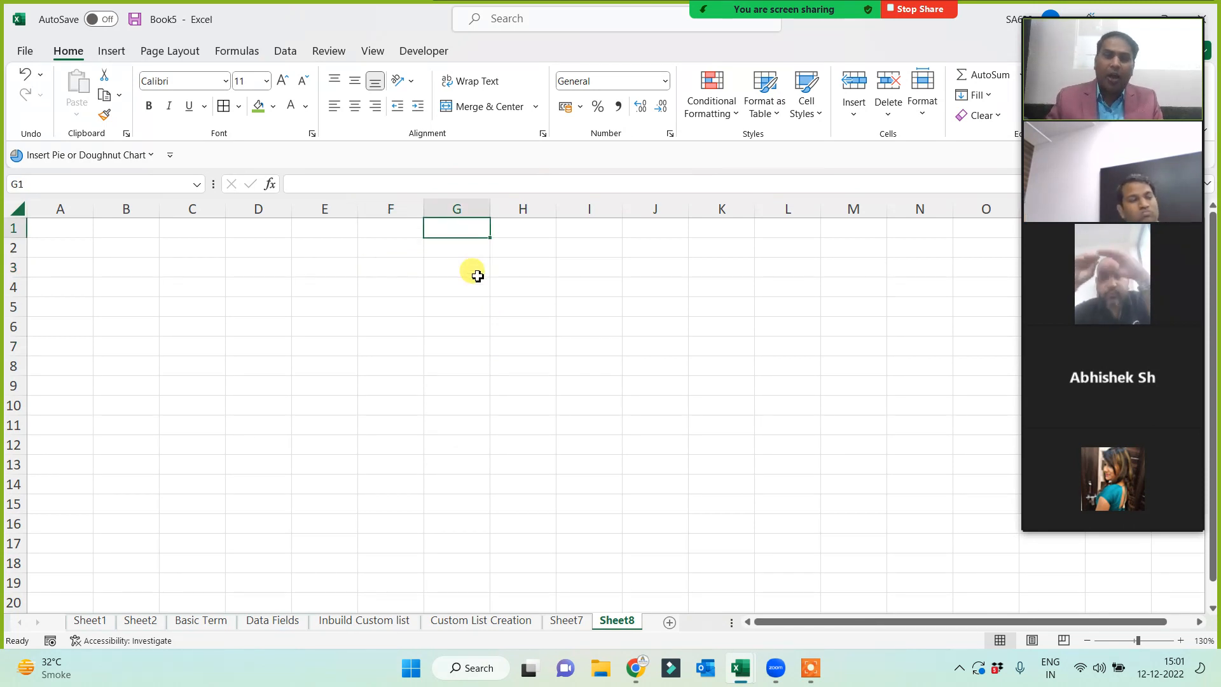
# - Enter 'Exma Dept...' in G1 and '10 Lacs' in G3, widening column G
pyautogui.write('Exma Dept...')
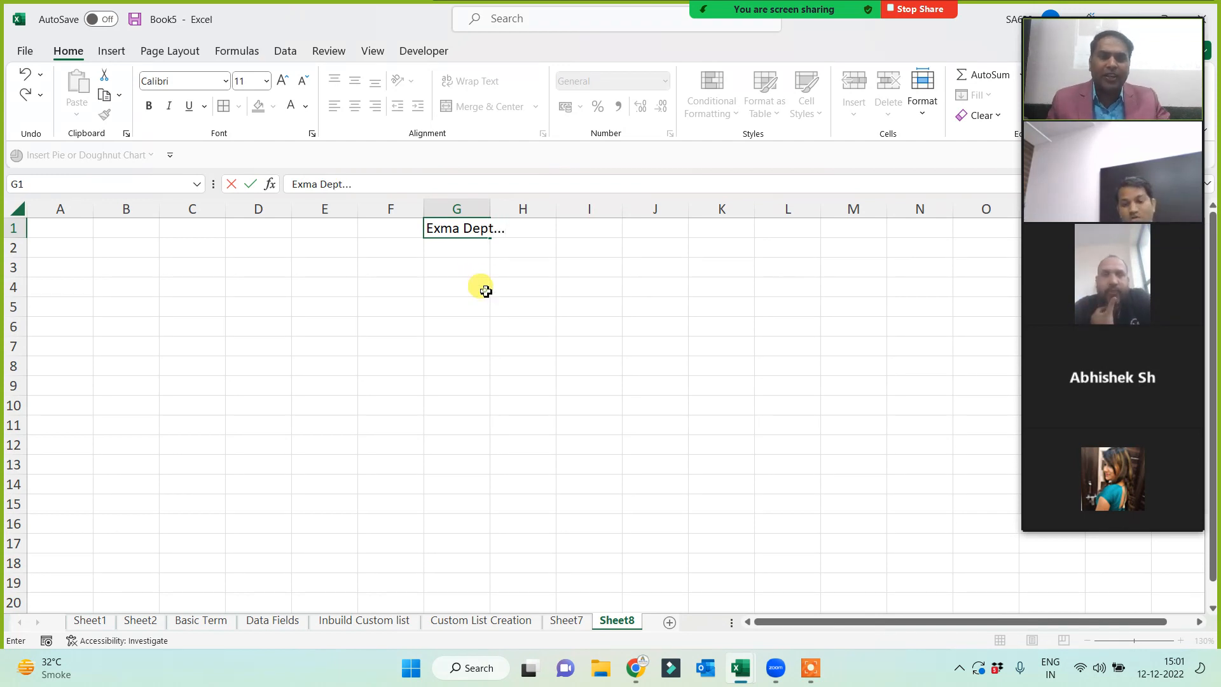
pyautogui.click(480, 283)
pyautogui.moveTo(490, 209); pyautogui.dragTo(503, 305)
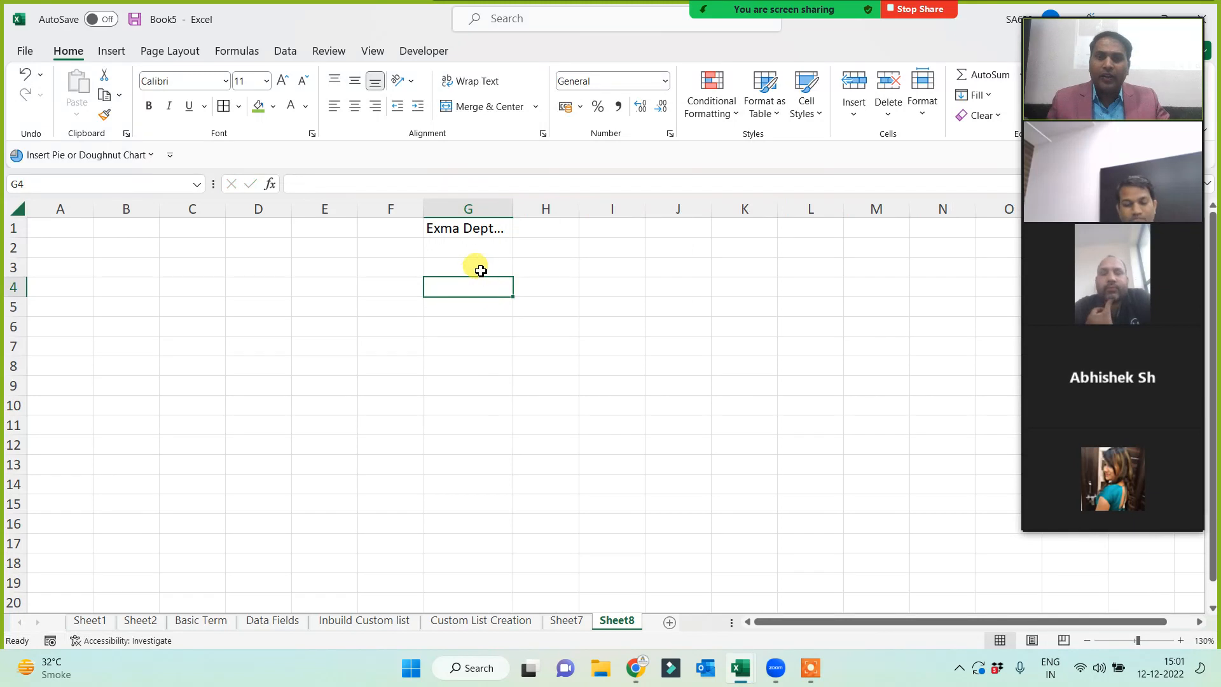
pyautogui.click(478, 268)
pyautogui.write('10 Lacs')
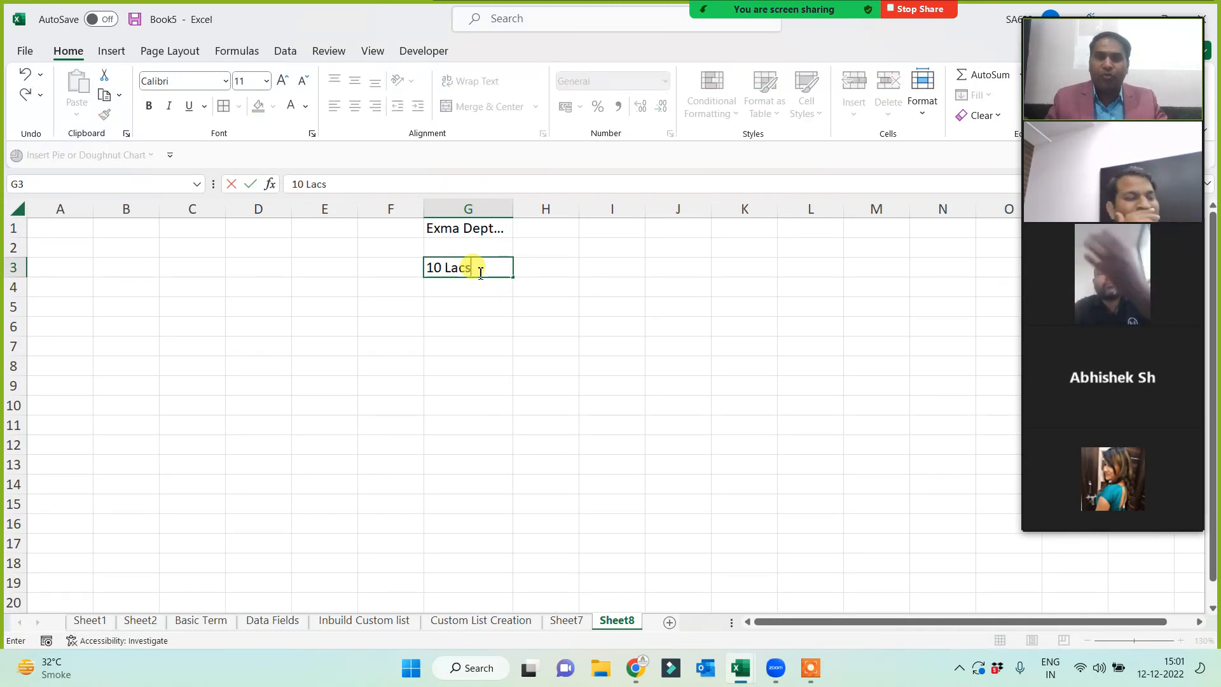
pyautogui.click(471, 341)
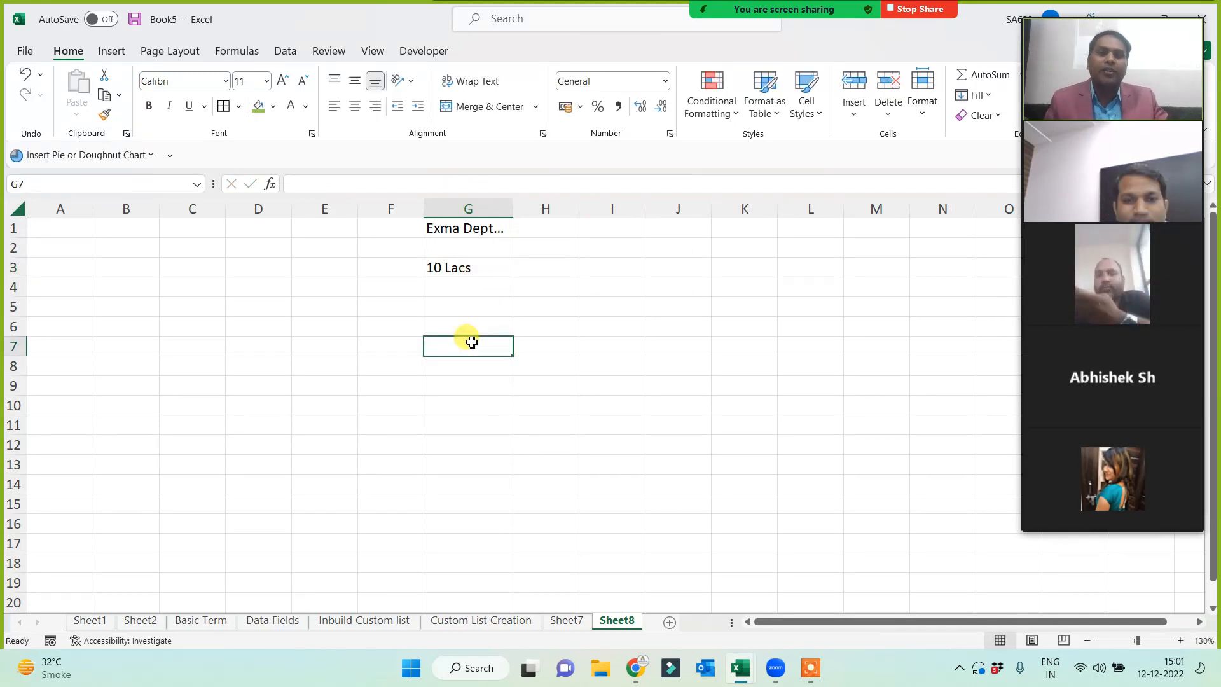
pyautogui.click(445, 228)
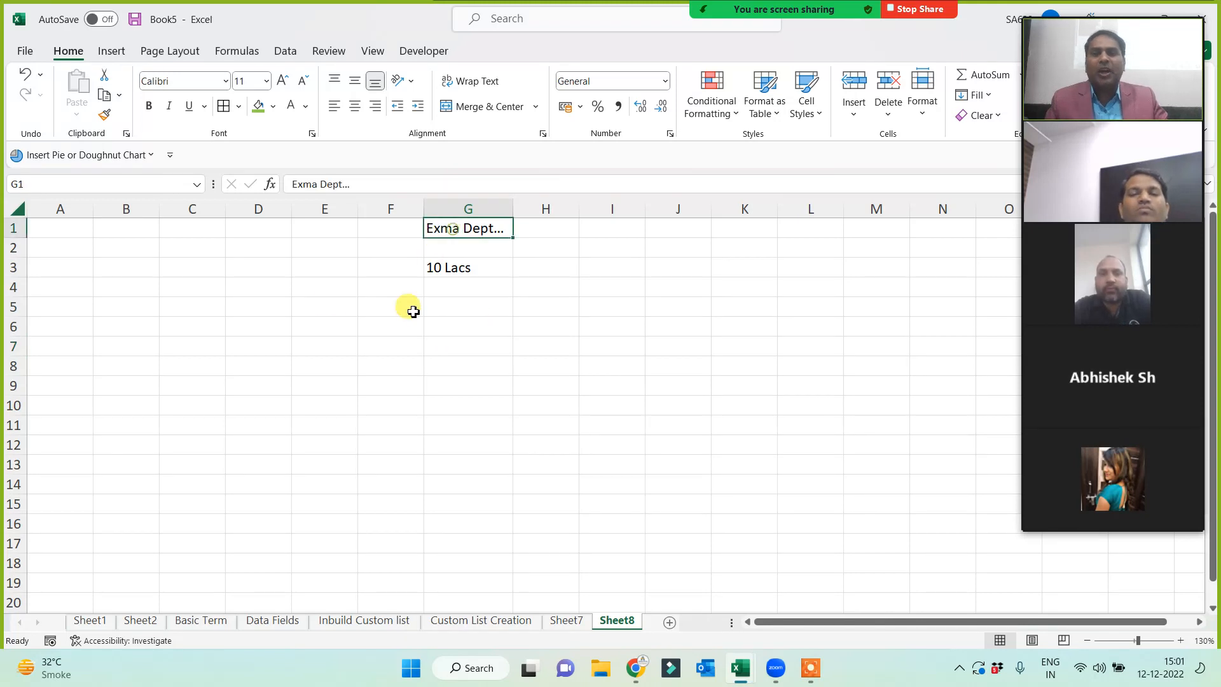
pyautogui.click(64, 232)
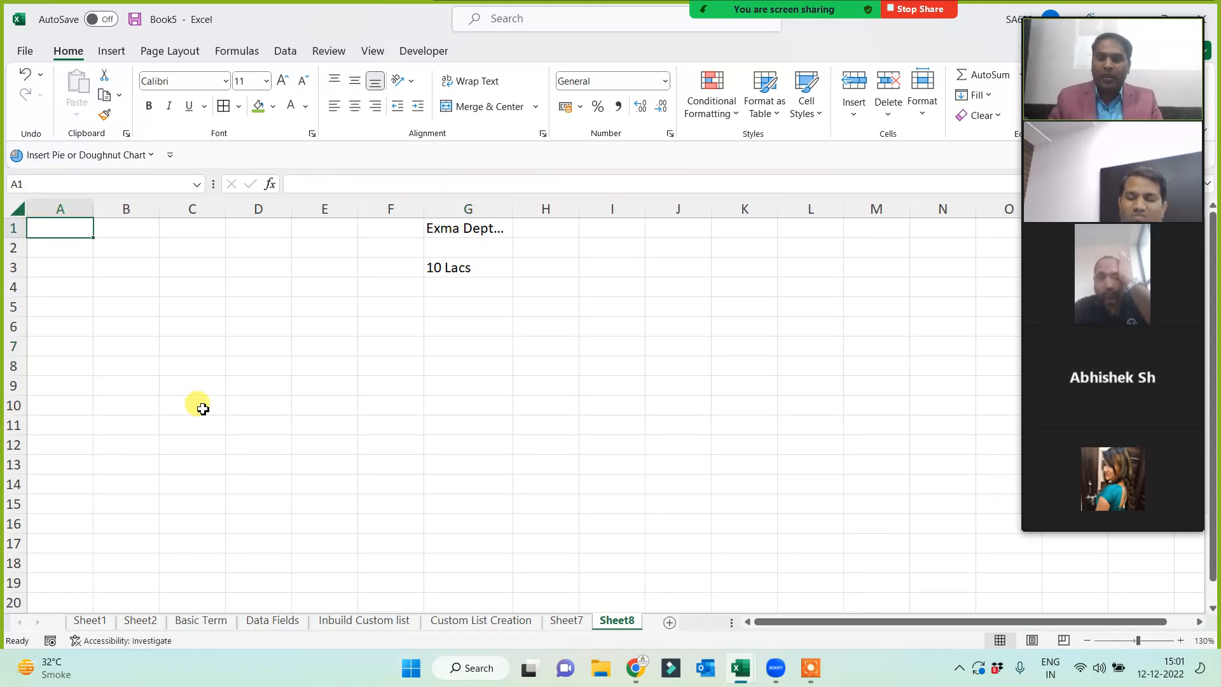
# - Enter the heading 'Roll No.' in cell A1
pyautogui.write('Roll')
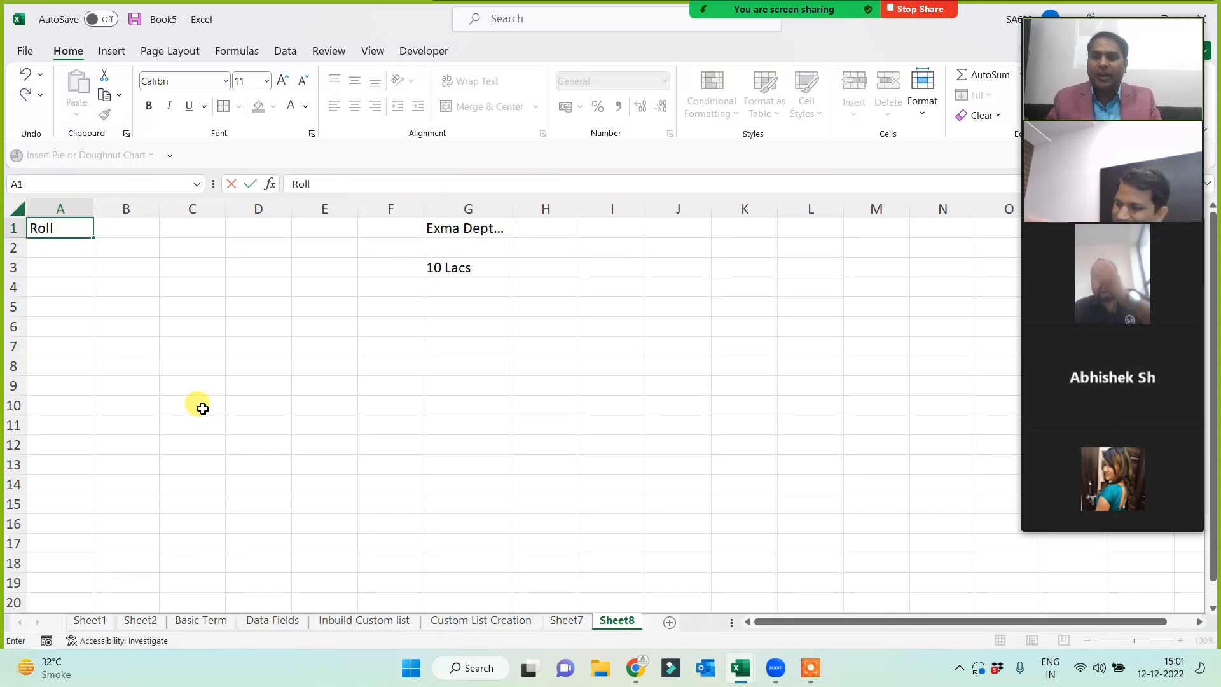
pyautogui.write(' No.')
pyautogui.press('Return')
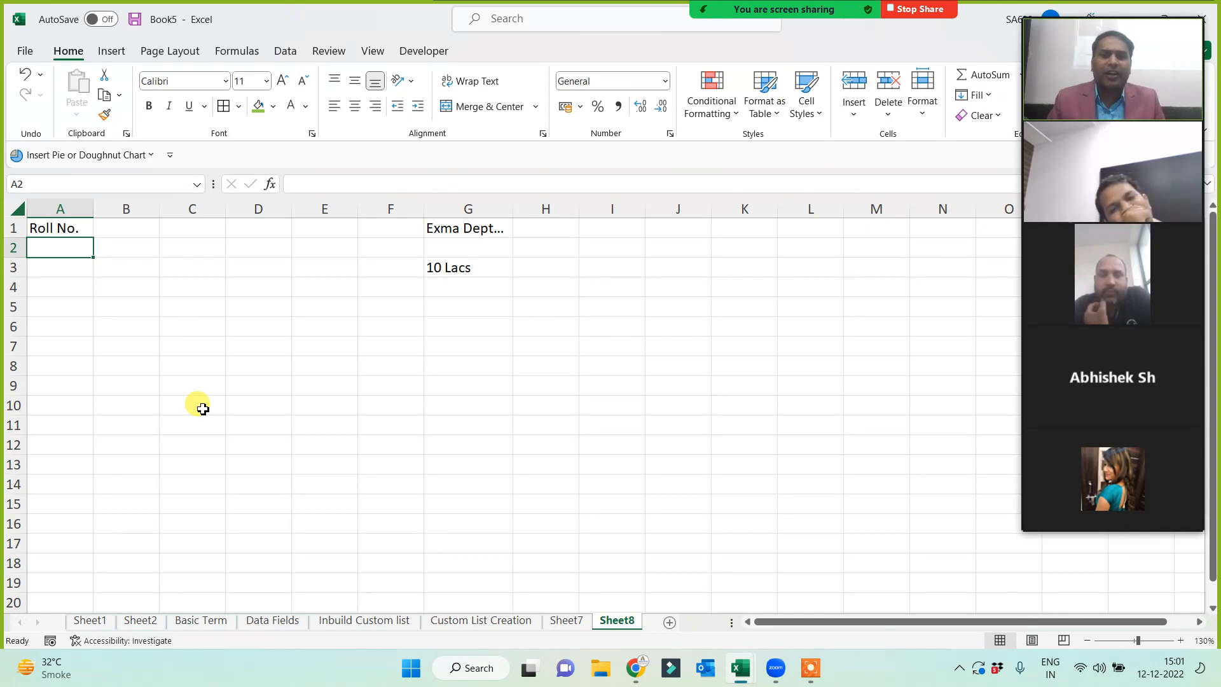
pyautogui.click(78, 228)
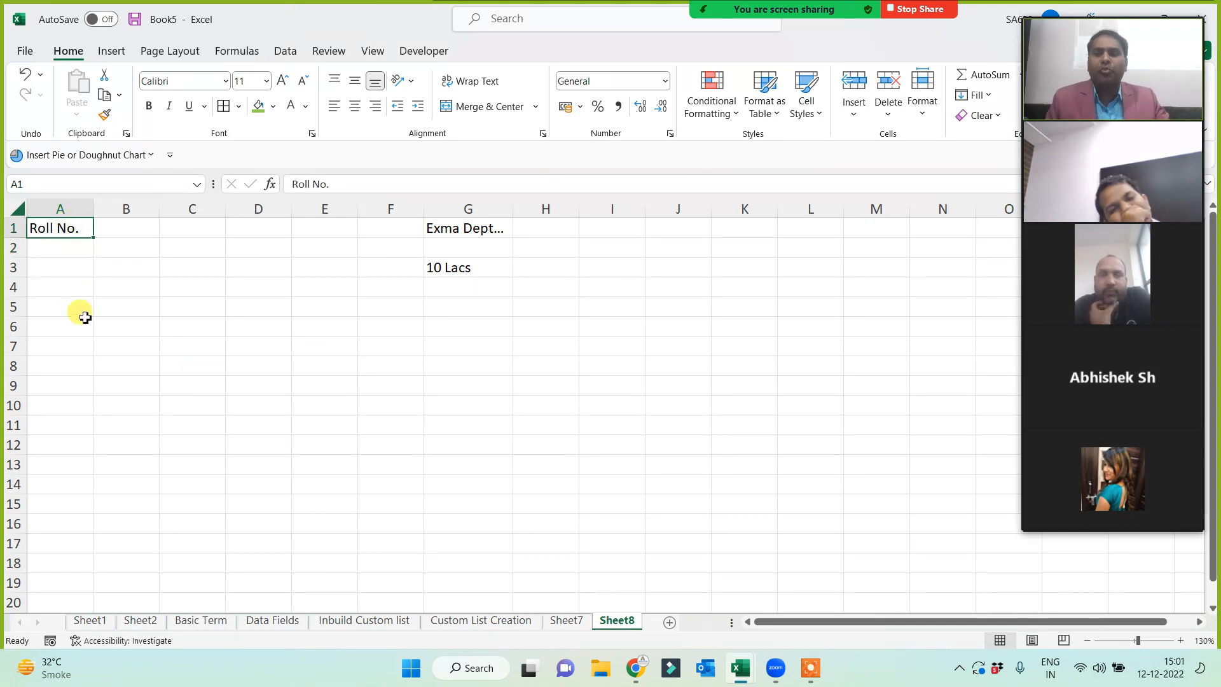
pyautogui.click(462, 307)
pyautogui.click(60, 231)
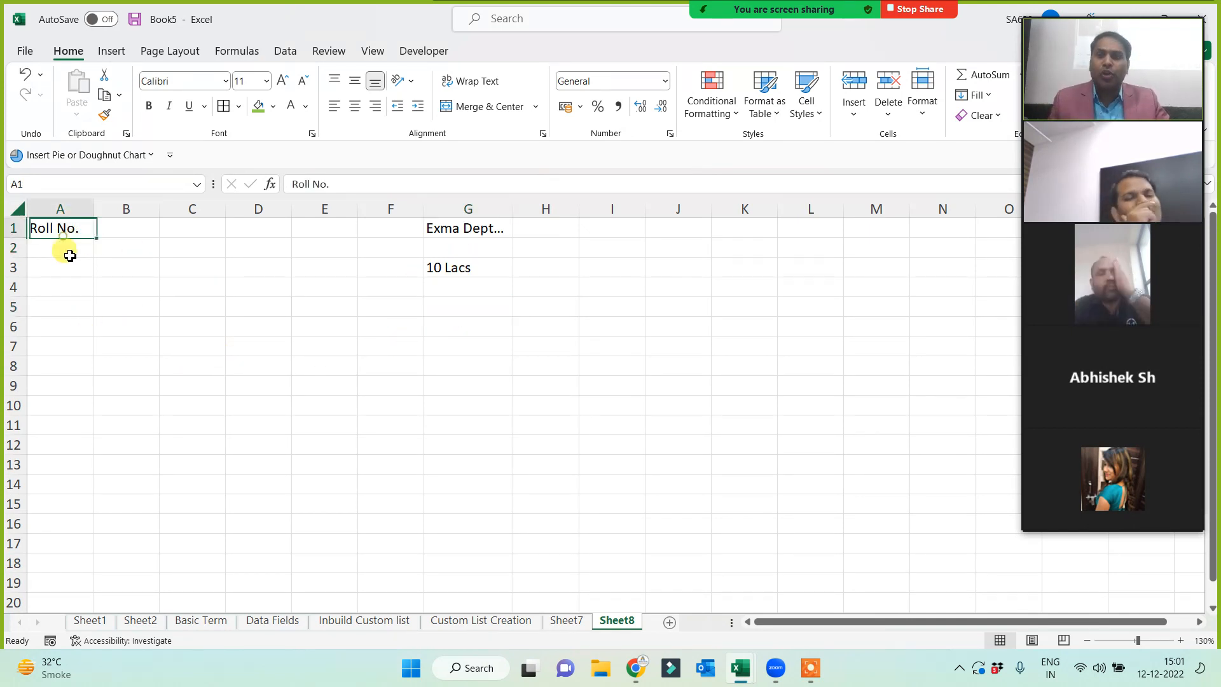
# - Enter the roll numbers 1, 2 and 3 in A2:A4
pyautogui.click(65, 250)
pyautogui.write('1')
pyautogui.click(124, 326)
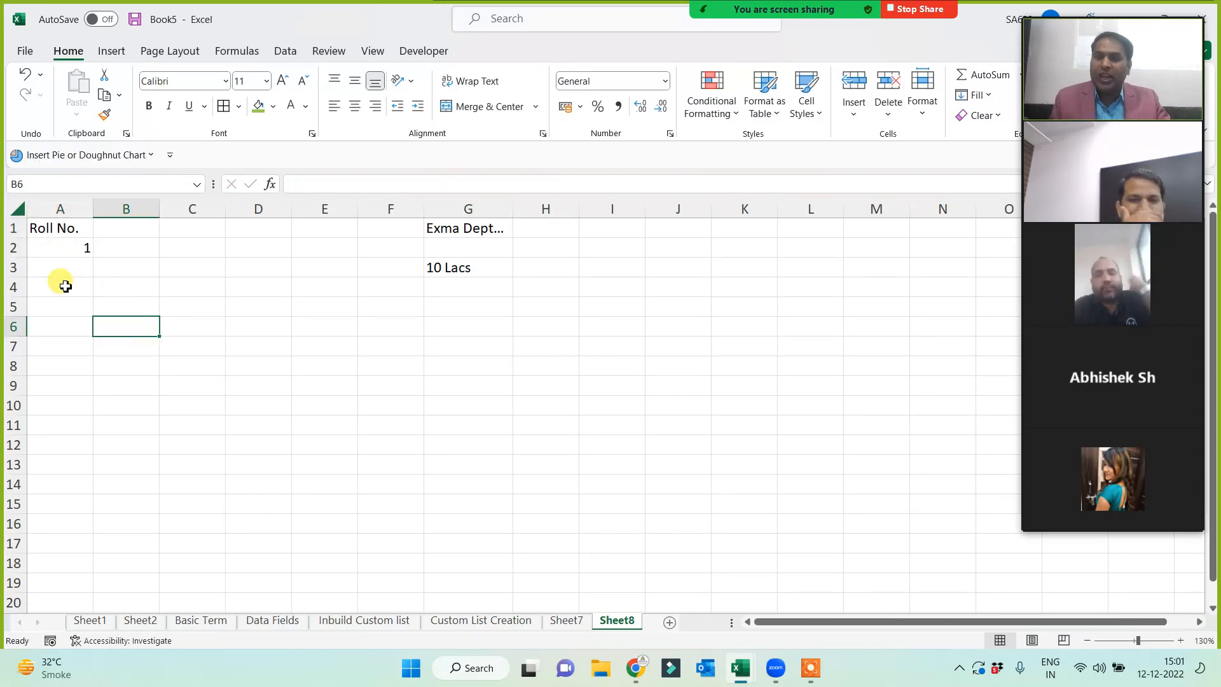
pyautogui.click(64, 265)
pyautogui.write('2')
pyautogui.click(101, 362)
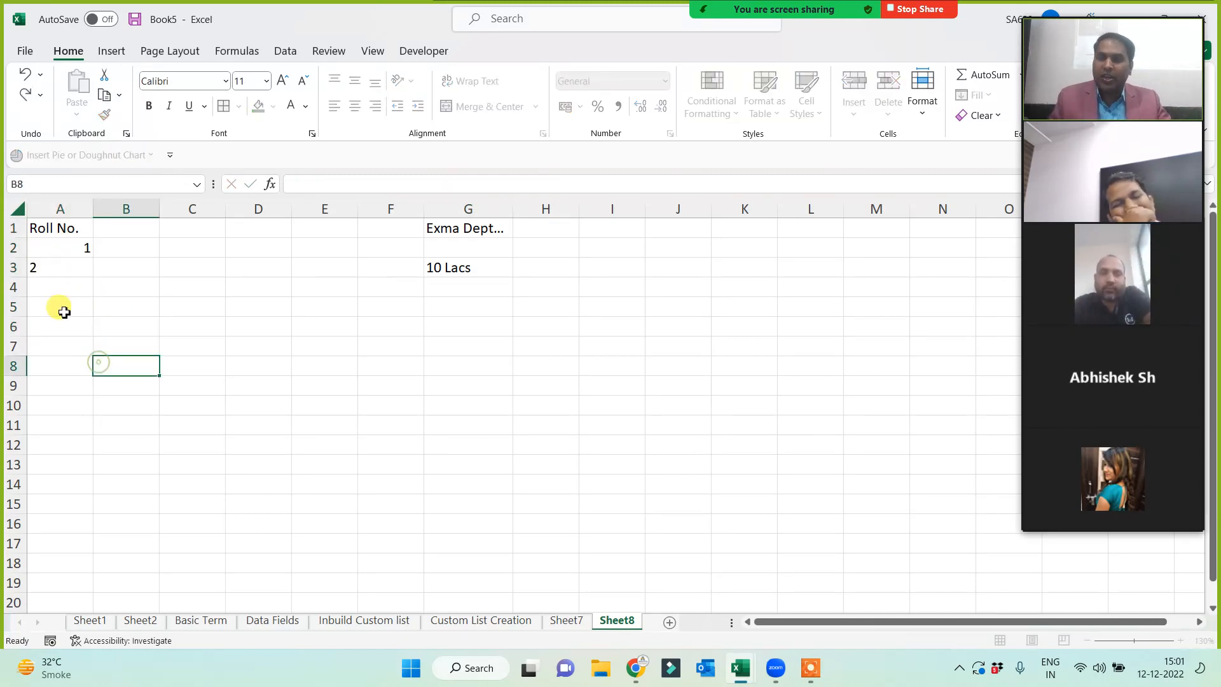
pyautogui.click(65, 286)
pyautogui.write('2')
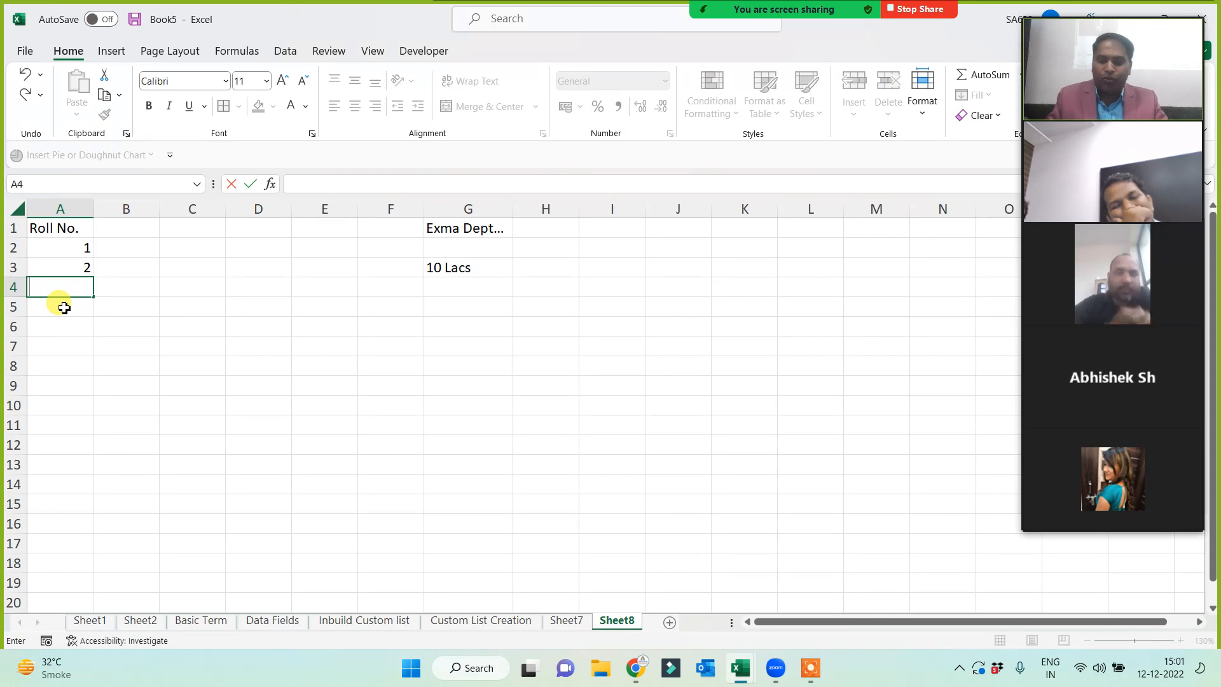
pyautogui.click(64, 307)
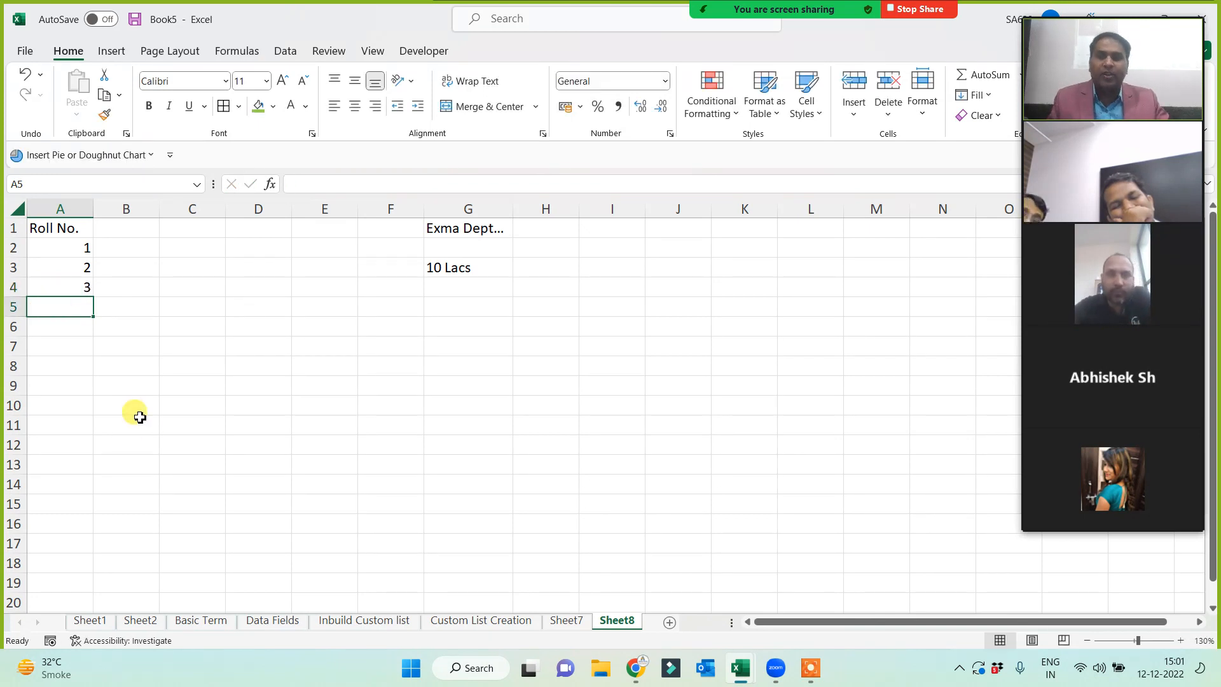
pyautogui.click(590, 384)
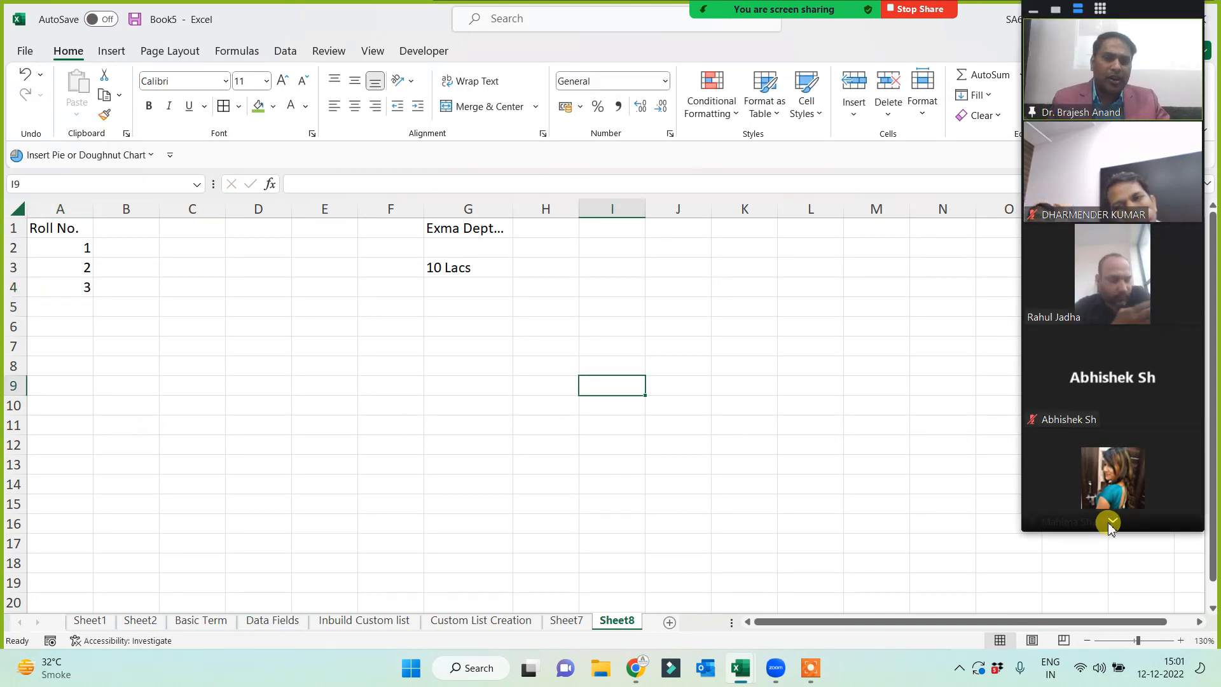
pyautogui.scroll(-2, 1109, 517)
pyautogui.scroll(-5, 1112, 520)
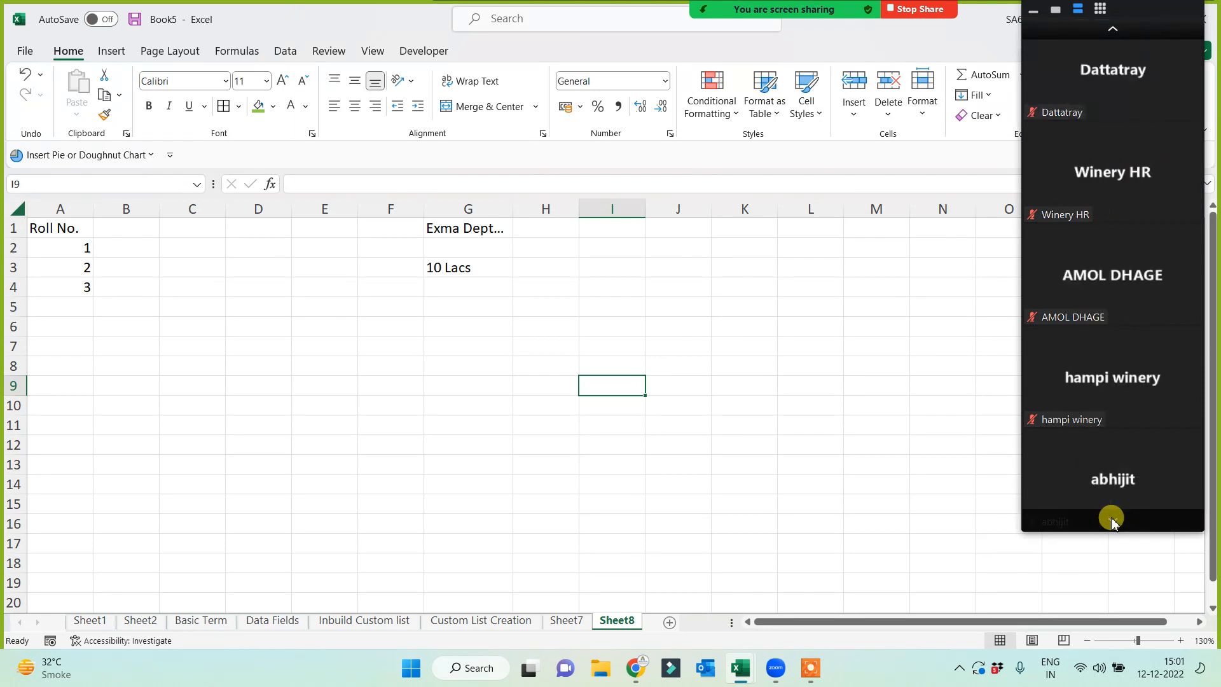
pyautogui.scroll(-5, 1111, 521)
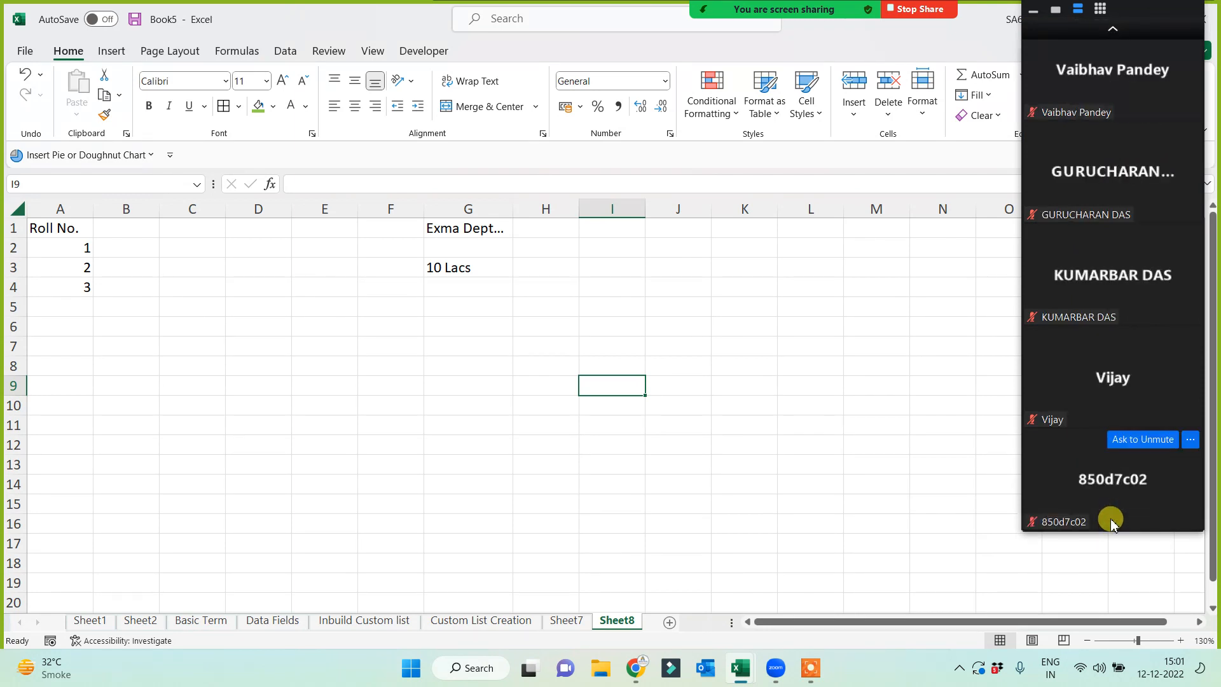
pyautogui.click(1114, 28)
pyautogui.click(1117, 31)
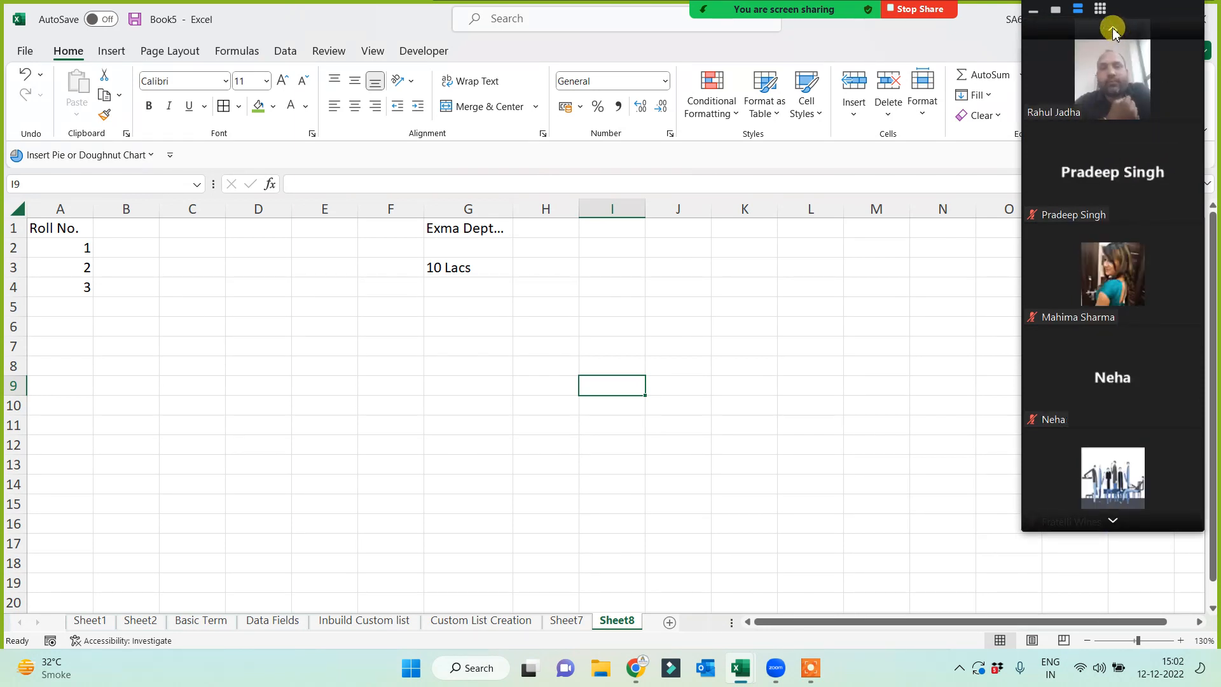
pyautogui.click(1113, 28)
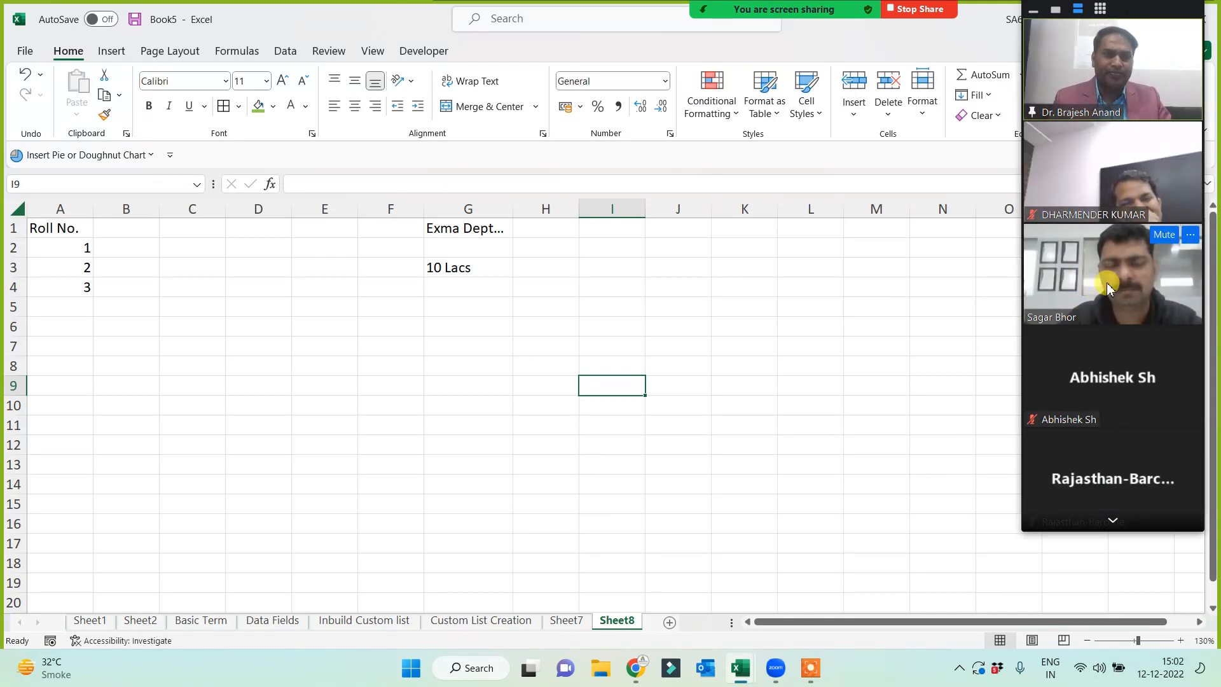
pyautogui.click(491, 346)
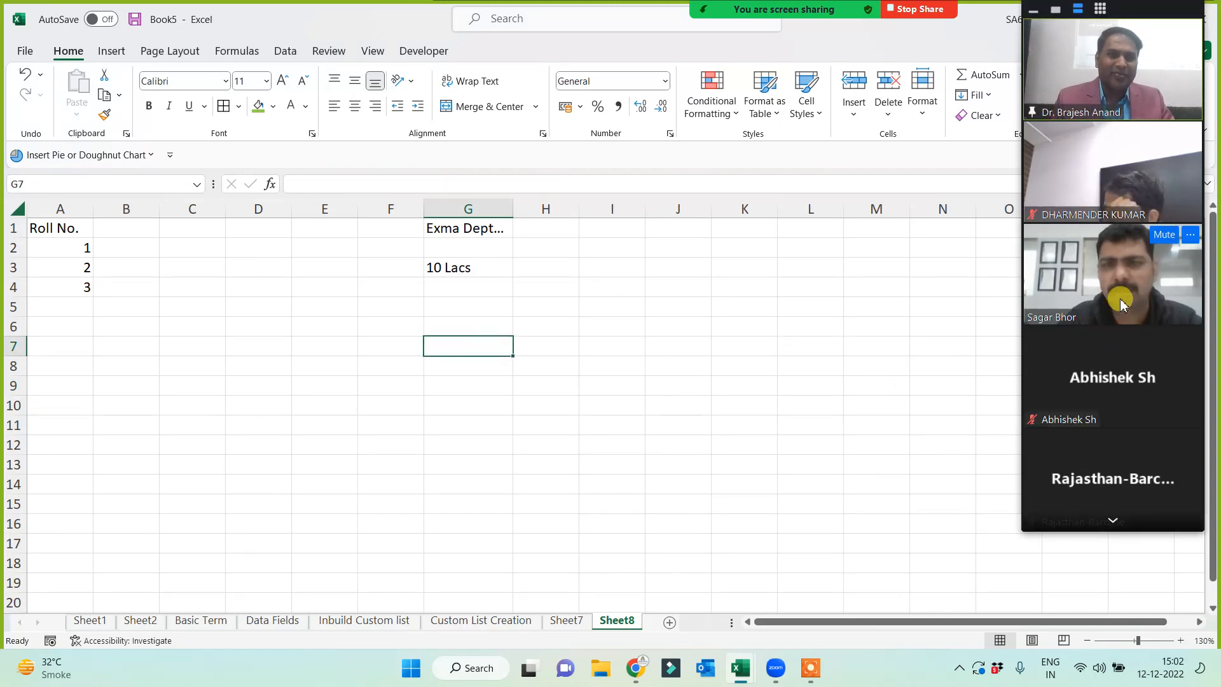
pyautogui.click(502, 382)
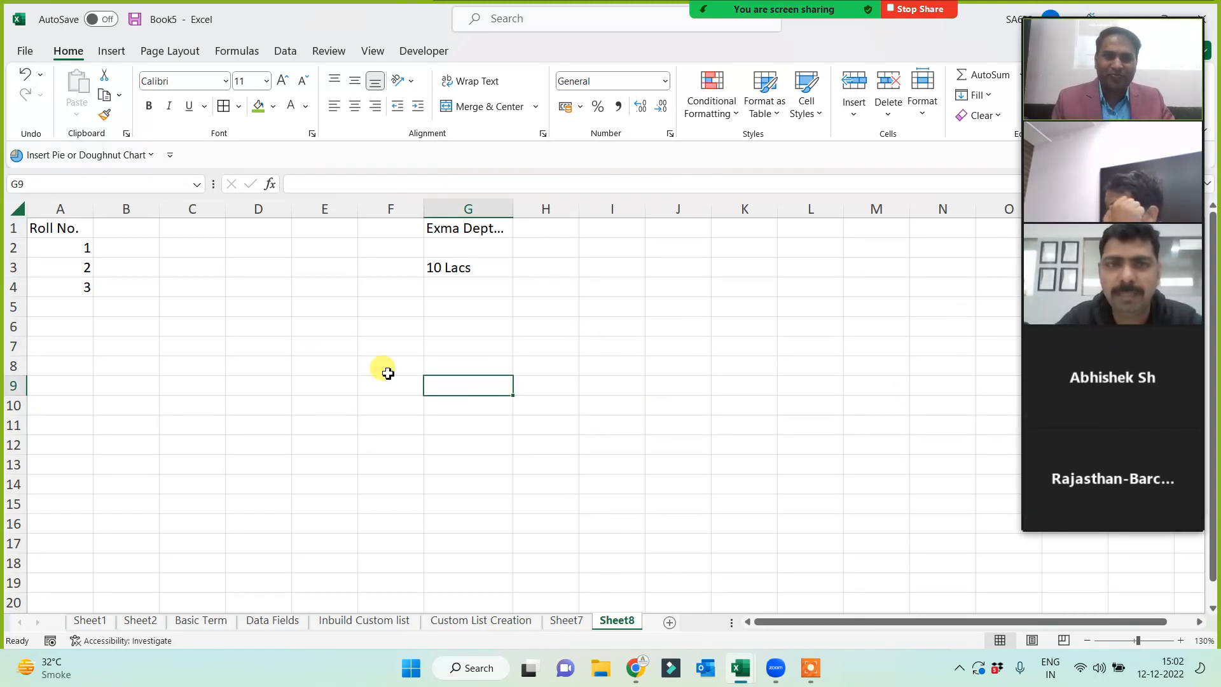
pyautogui.moveTo(69, 249); pyautogui.dragTo(62, 284)
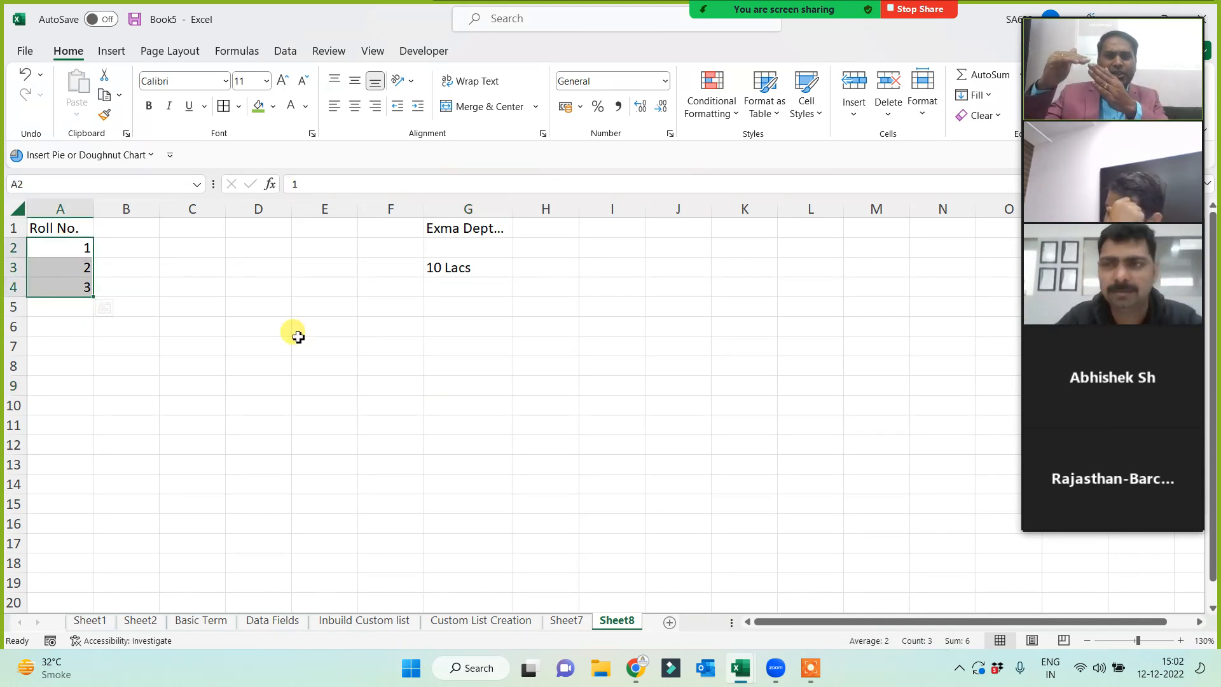
pyautogui.click(452, 309)
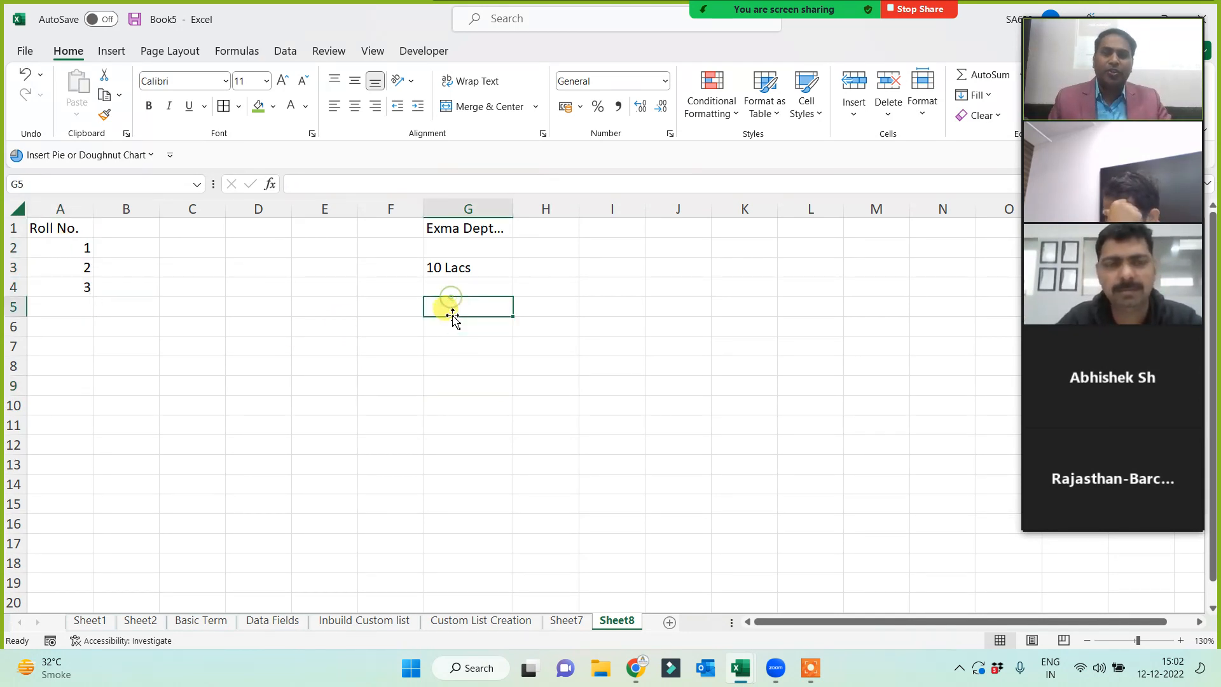
pyautogui.click(278, 340)
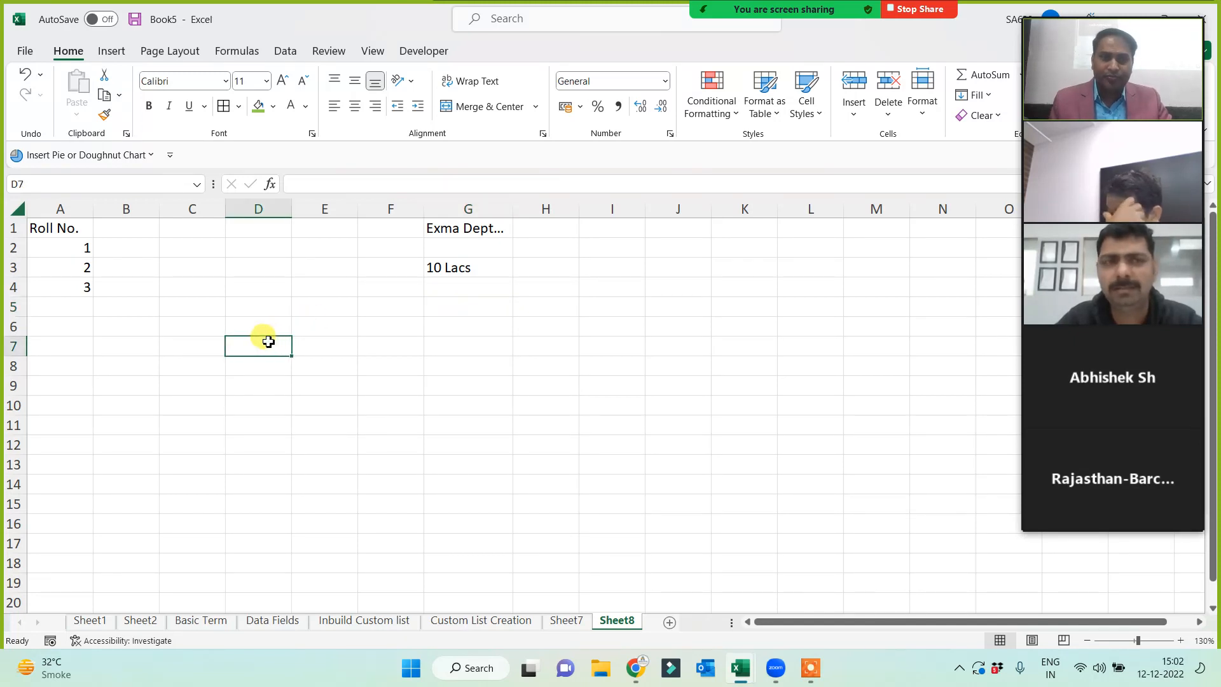
# - Enter '3-5 min' in cell D7
pyautogui.write('3-')
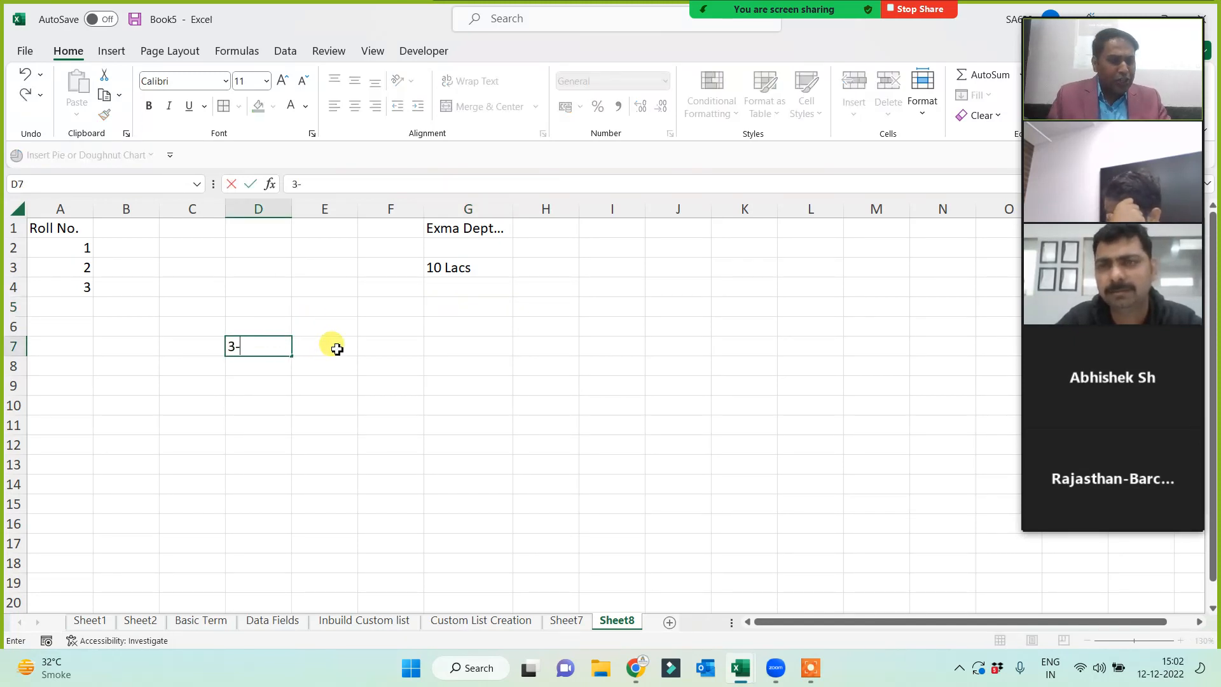
pyautogui.write('5 min')
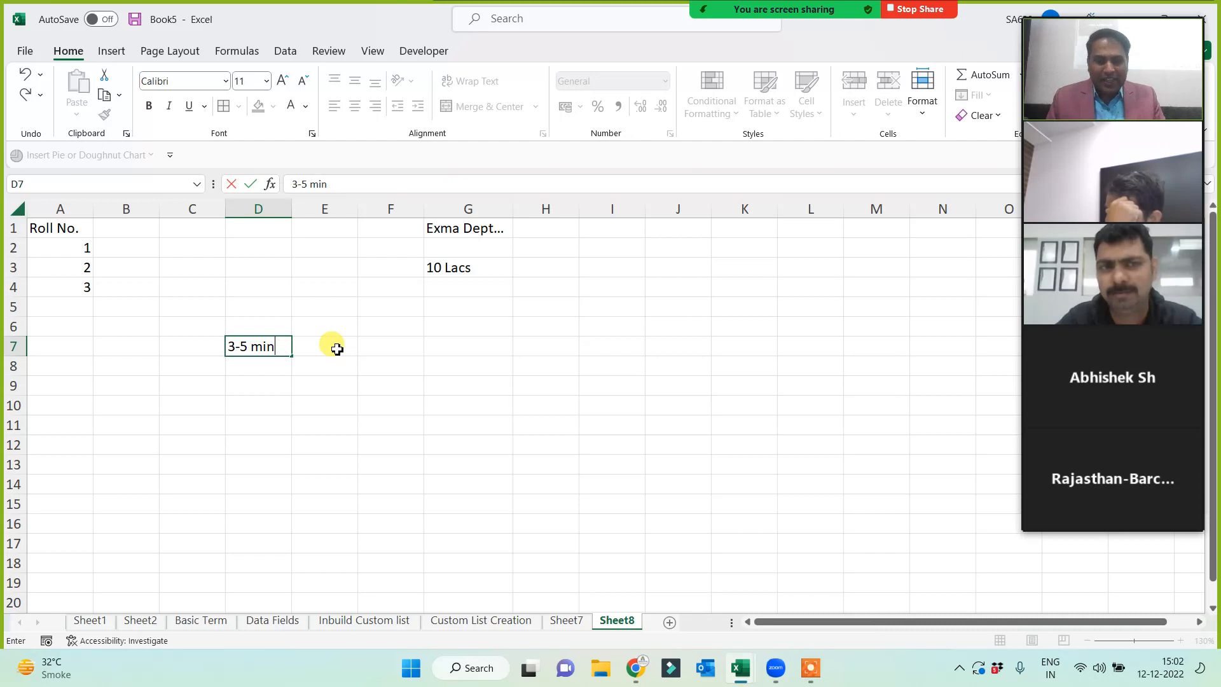
pyautogui.press('Return')
pyautogui.click(251, 326)
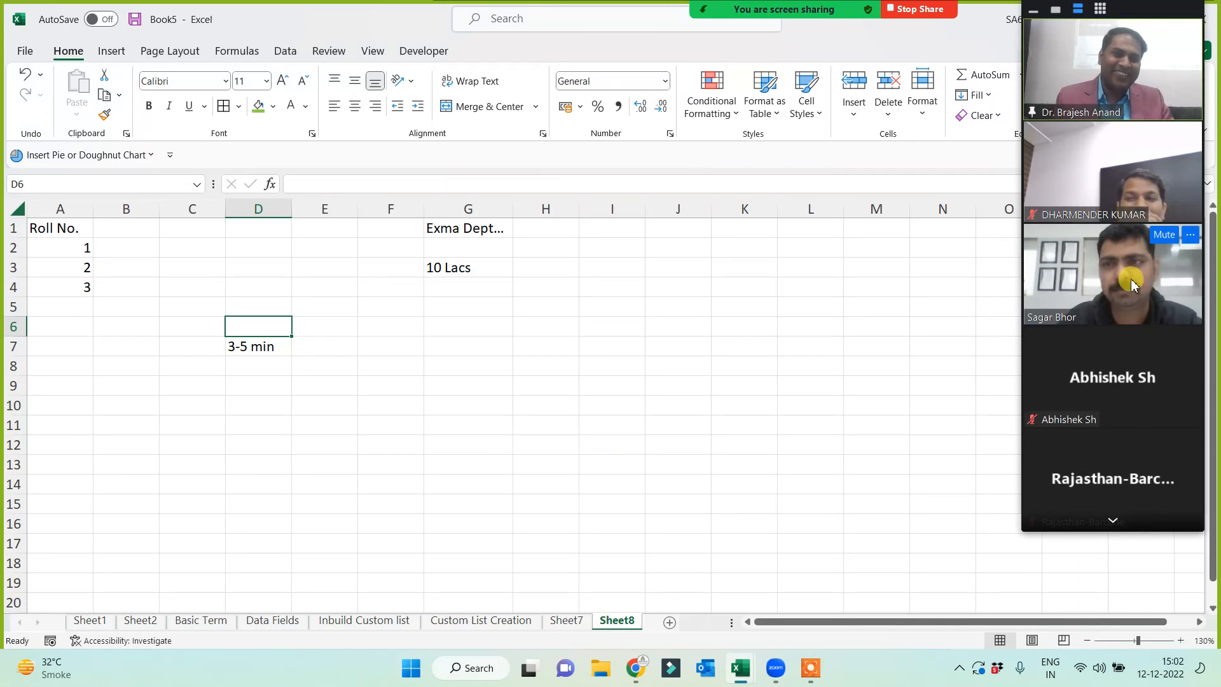
pyautogui.click(433, 421)
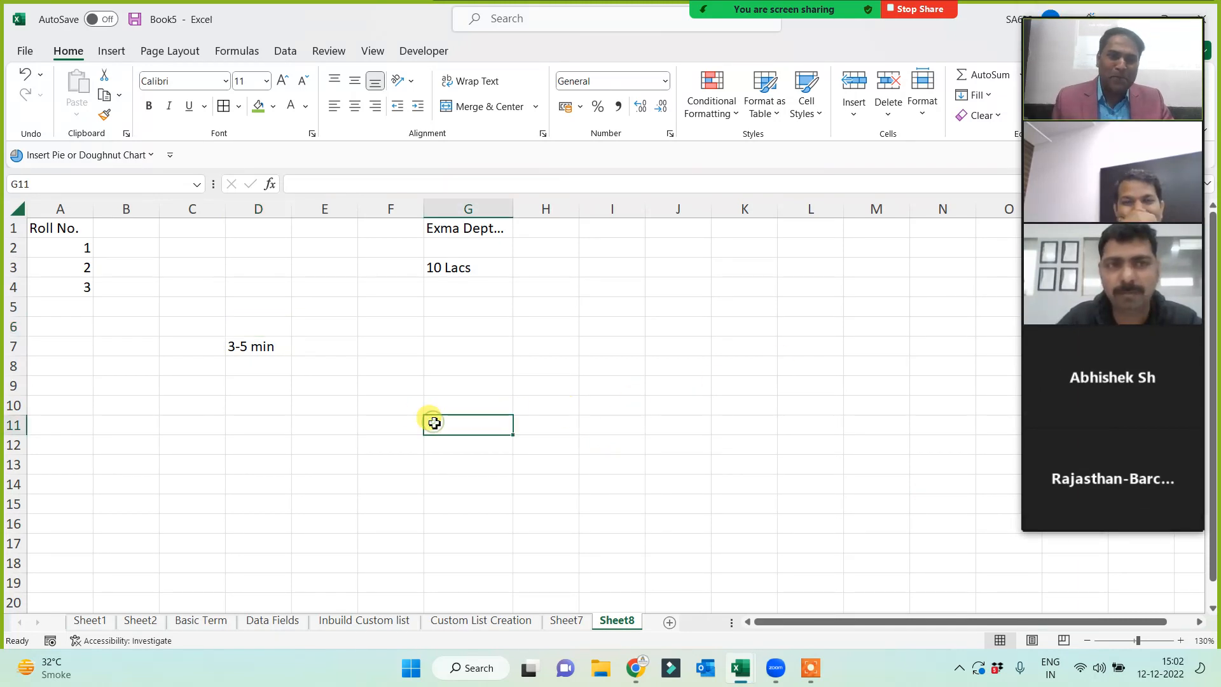
# - Clear roll number 3 from A4 and select roll numbers 1 and 2 in A2:A3
pyautogui.click(60, 283)
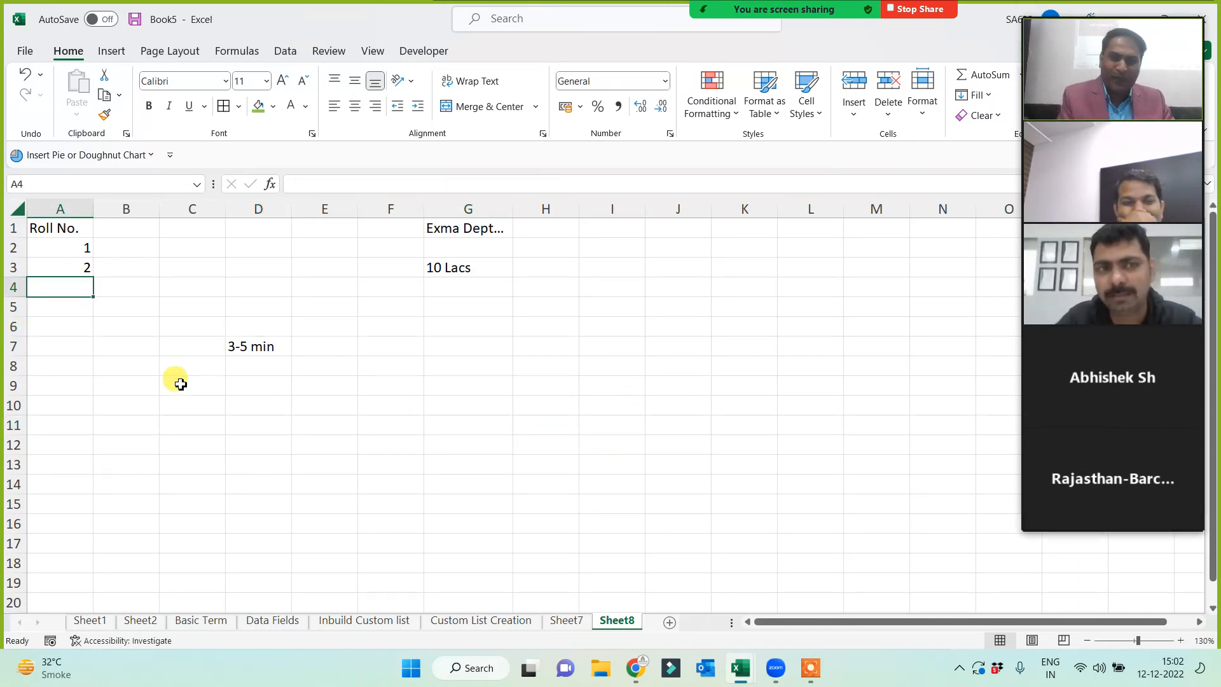
pyautogui.click(181, 385)
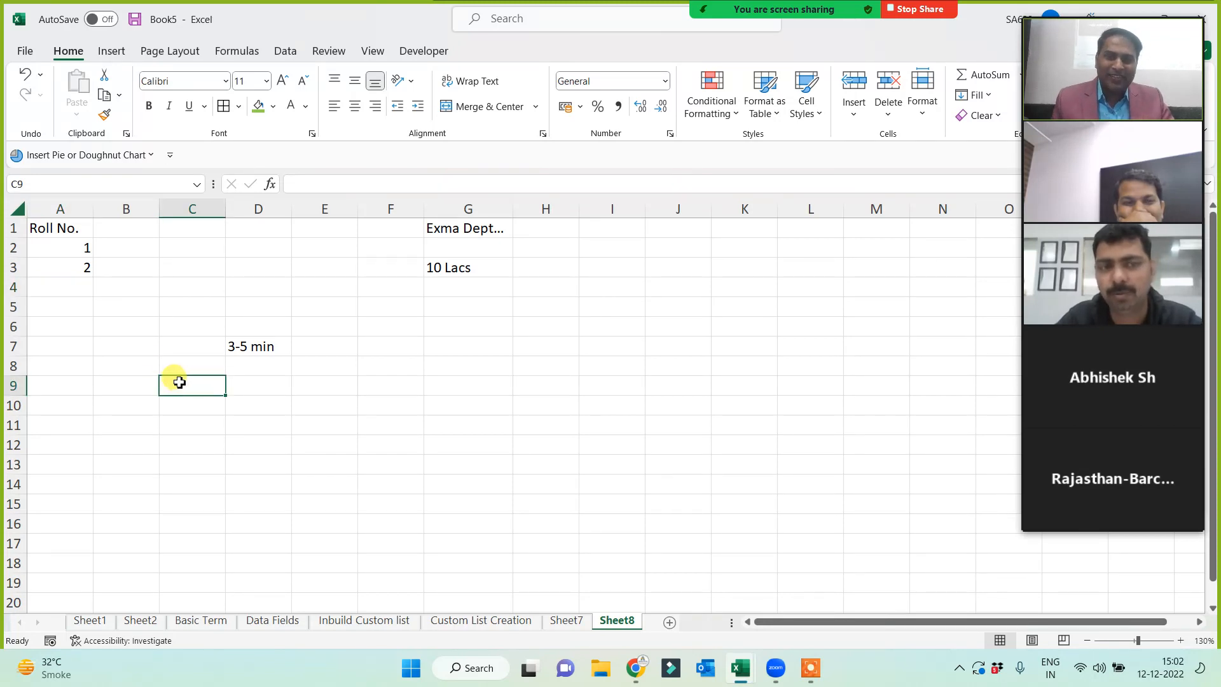
pyautogui.moveTo(53, 248); pyautogui.dragTo(58, 265)
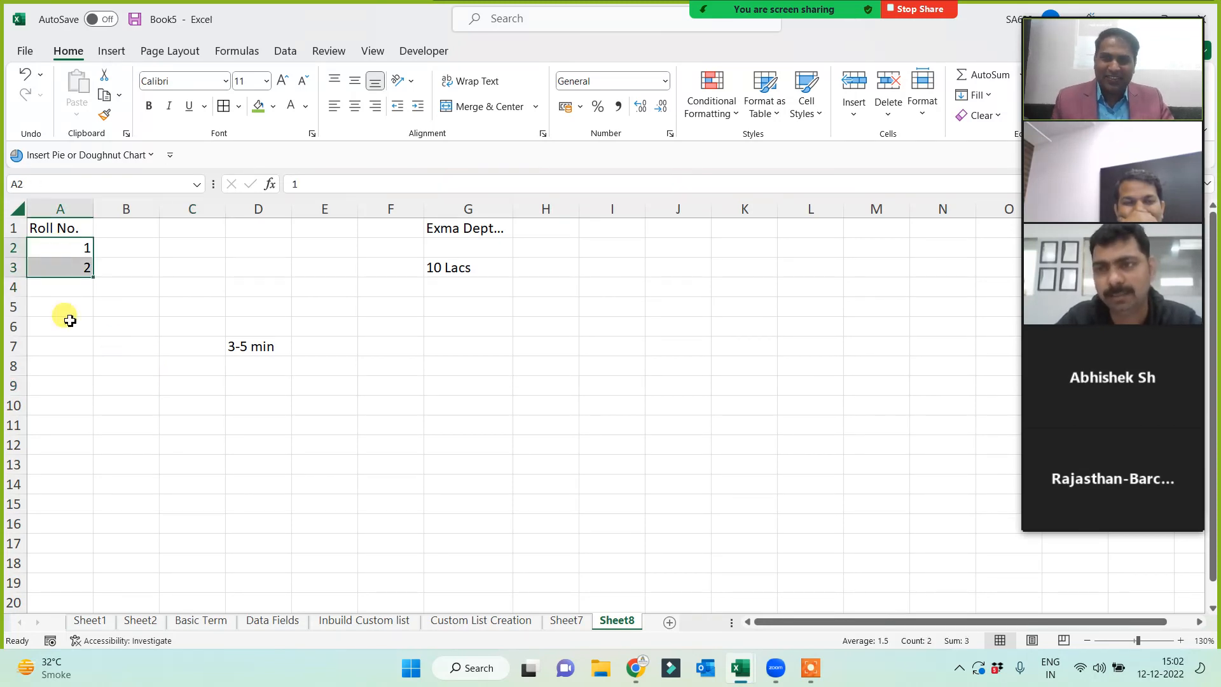
pyautogui.click(216, 291)
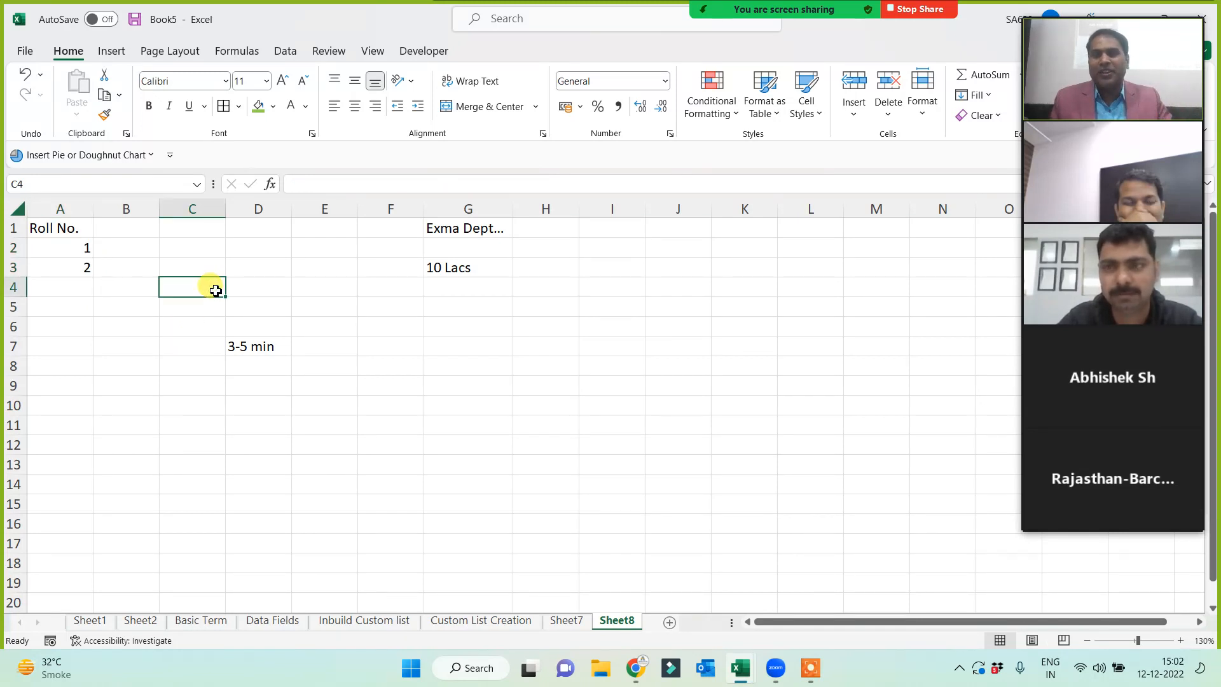
pyautogui.click(125, 382)
pyautogui.moveTo(55, 247); pyautogui.dragTo(58, 271)
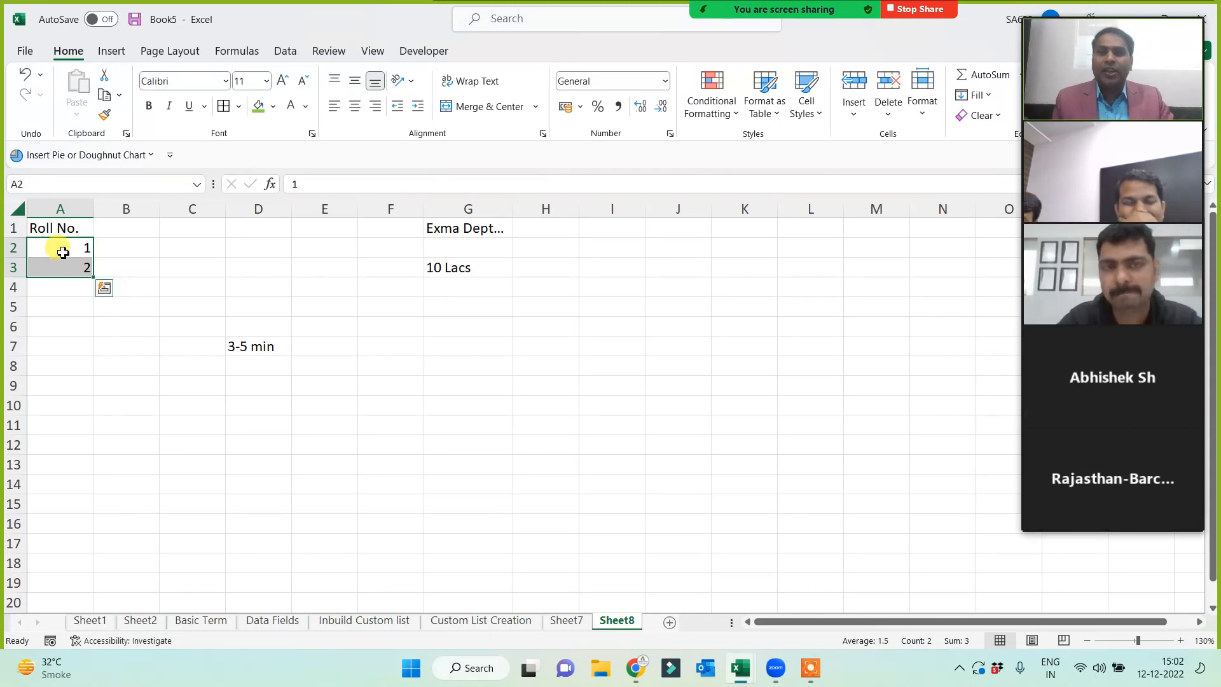
pyautogui.moveTo(63, 249); pyautogui.dragTo(60, 268)
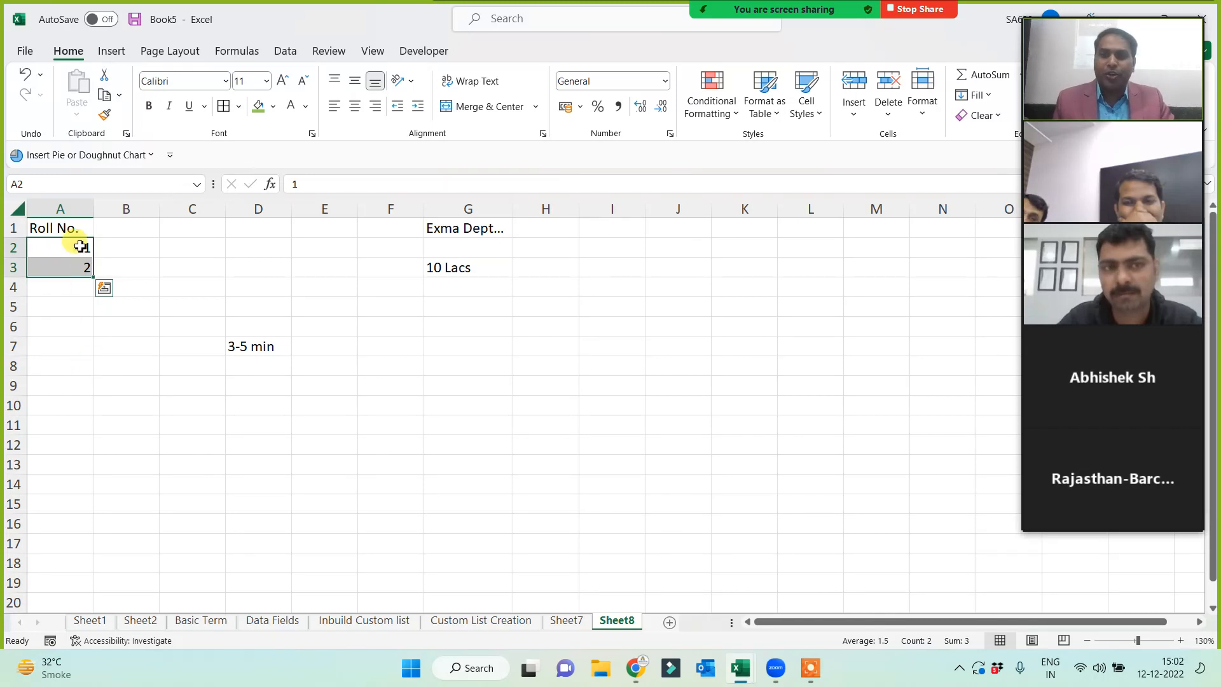
# - Extend the Roll No. series to 2940 at row 2941, checking its last and first entries
pyautogui.moveTo(95, 280); pyautogui.dragTo(112, 683)
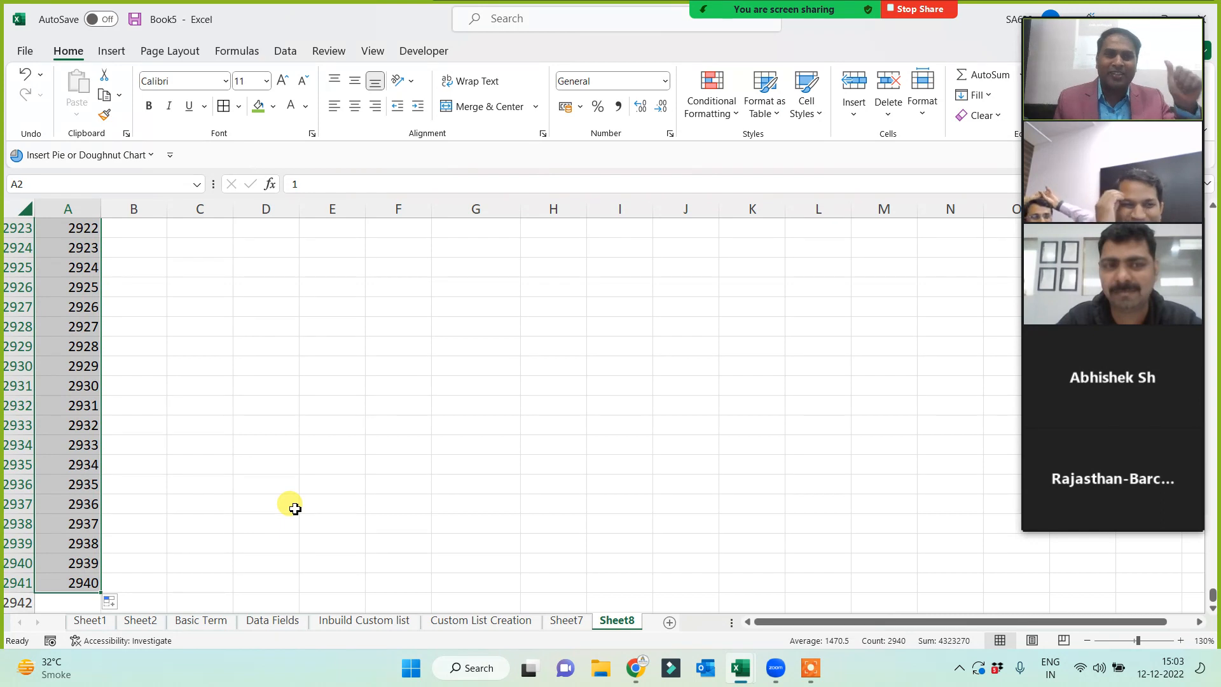
pyautogui.click(81, 453)
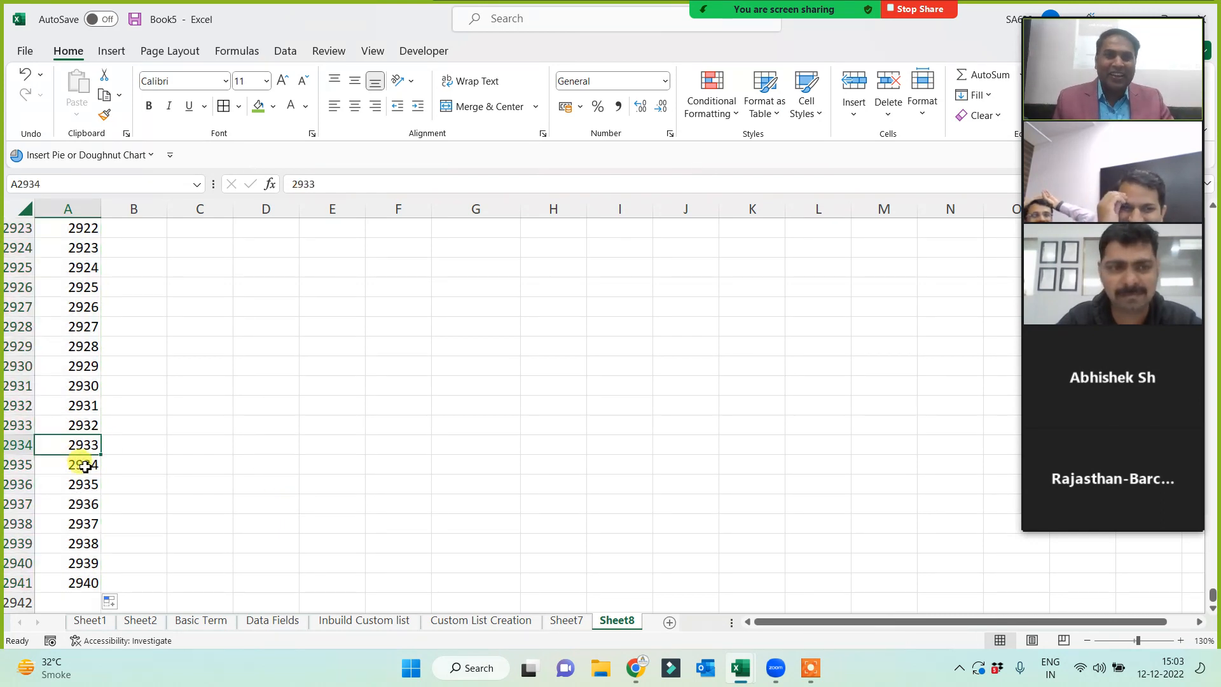
pyautogui.hotkey('ctrl', 'Down')
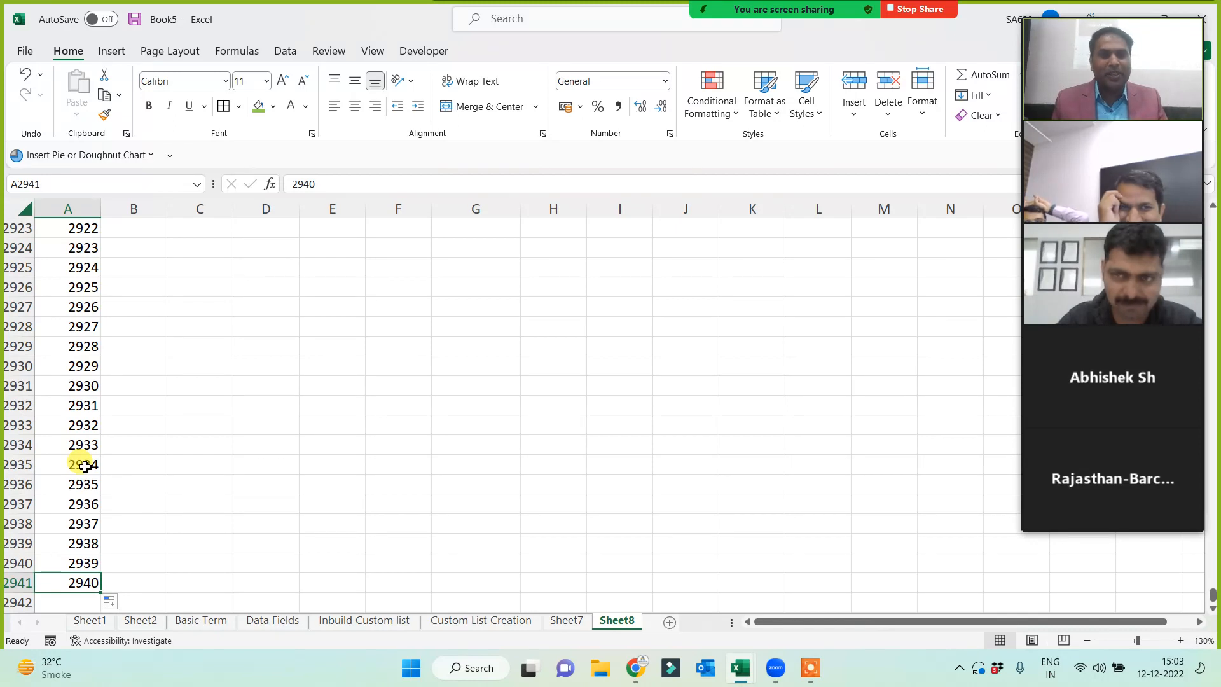
pyautogui.hotkey('ctrl', 'Up')
pyautogui.press('Down')
pyautogui.press('Down')
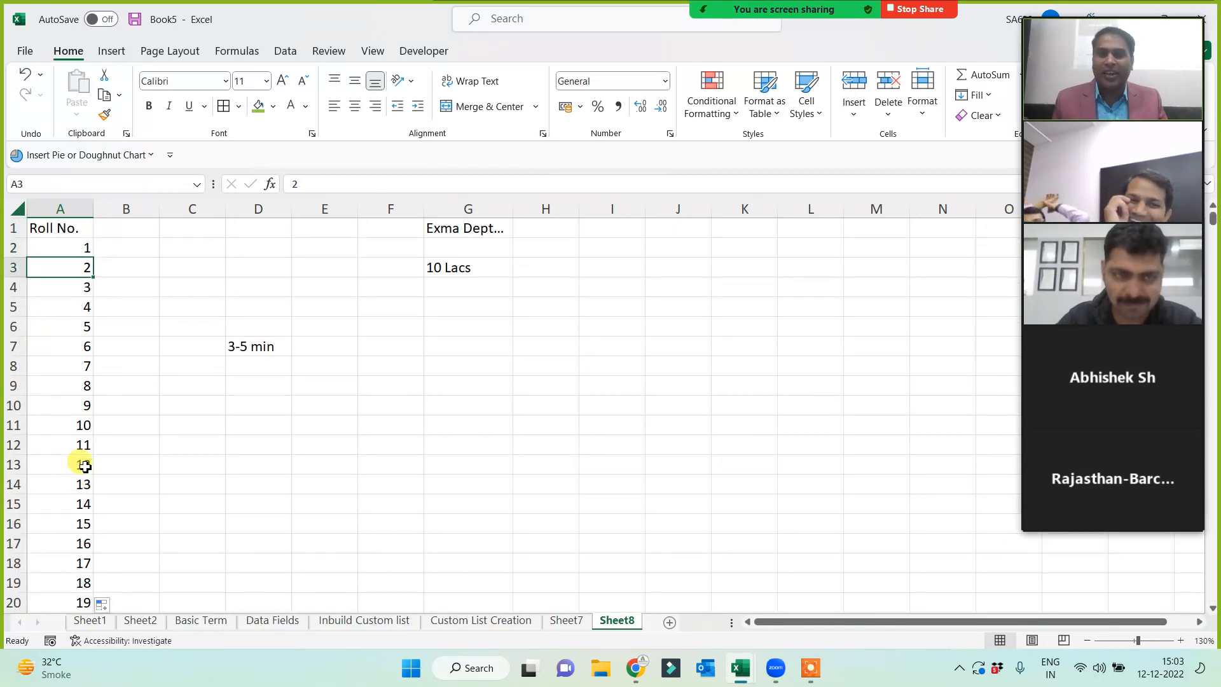
# - Begin a 2-3 time estimate in cell D8, then partly delete it
pyautogui.click(257, 341)
pyautogui.click(264, 371)
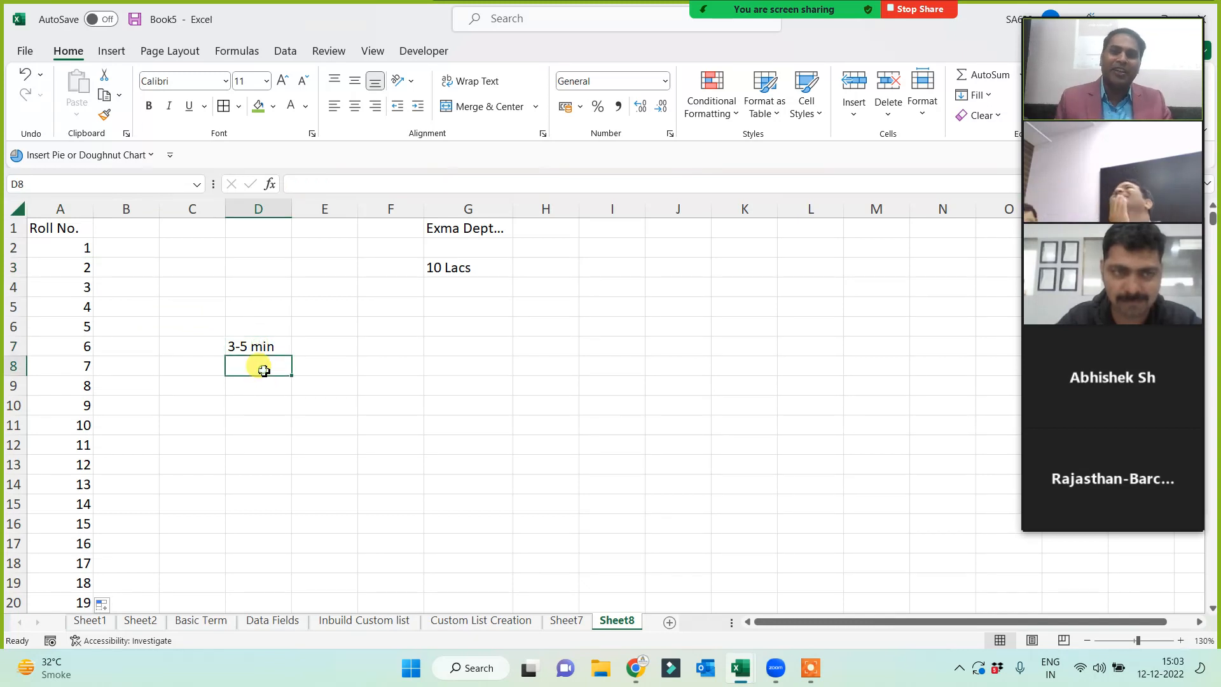
pyautogui.write('1')
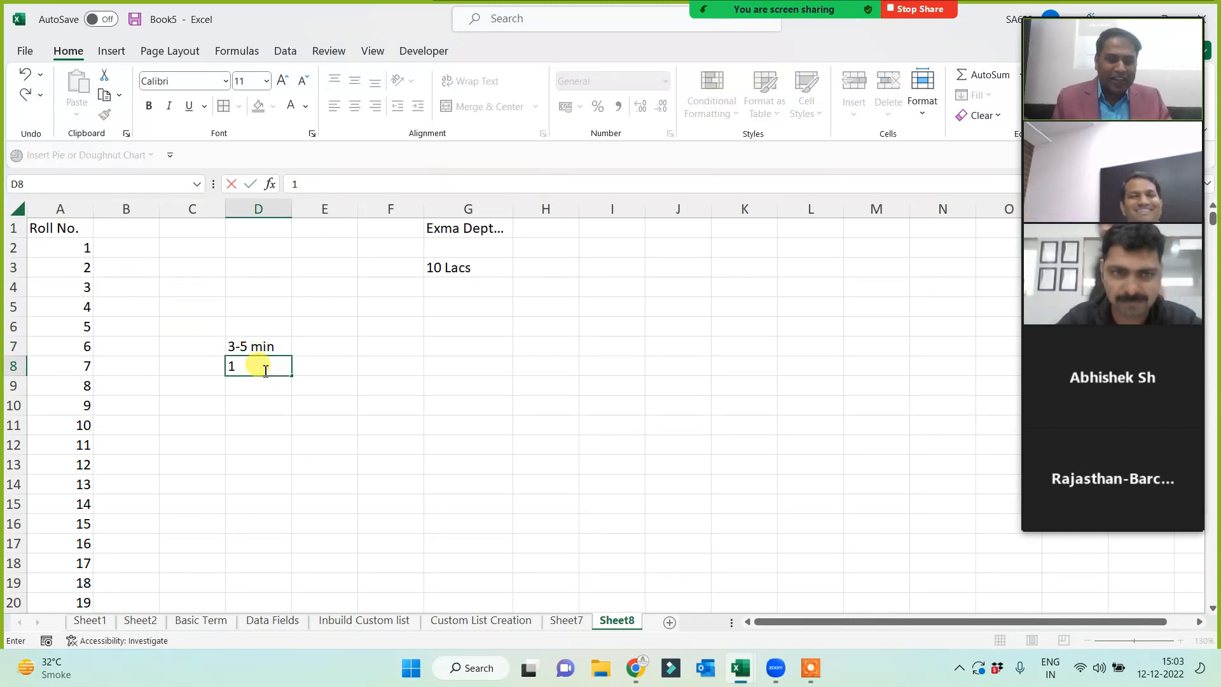
pyautogui.press('BackSpace')
pyautogui.write('2-3')
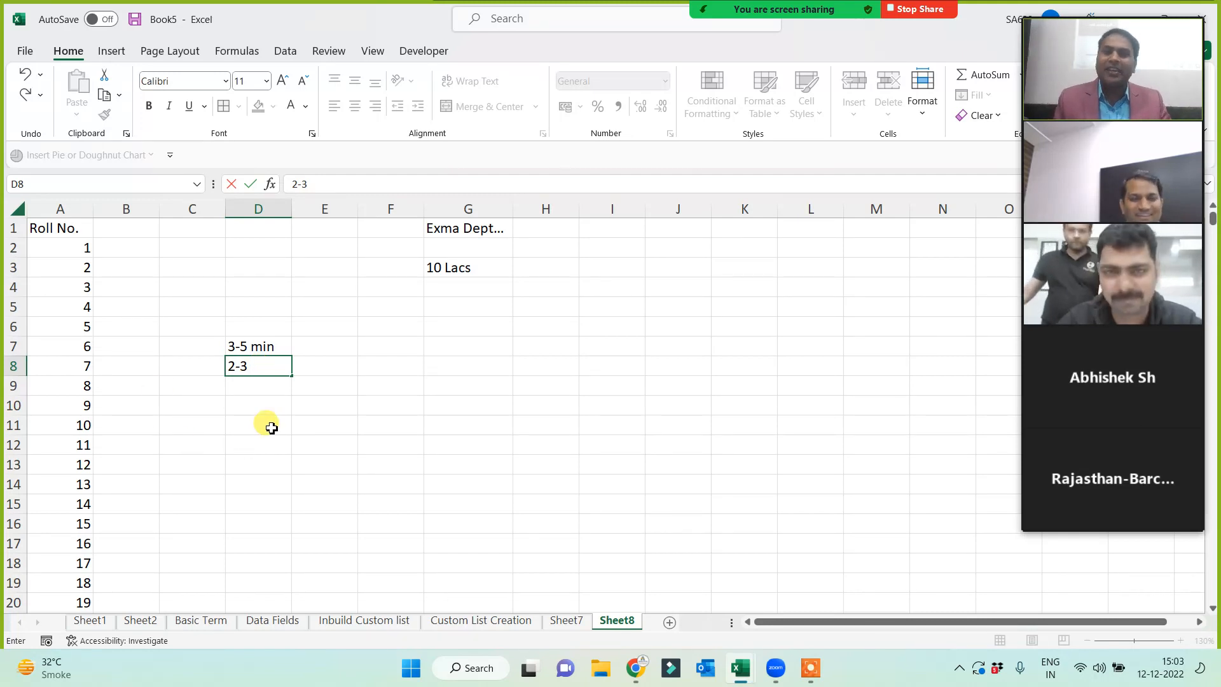
pyautogui.press('BackSpace')
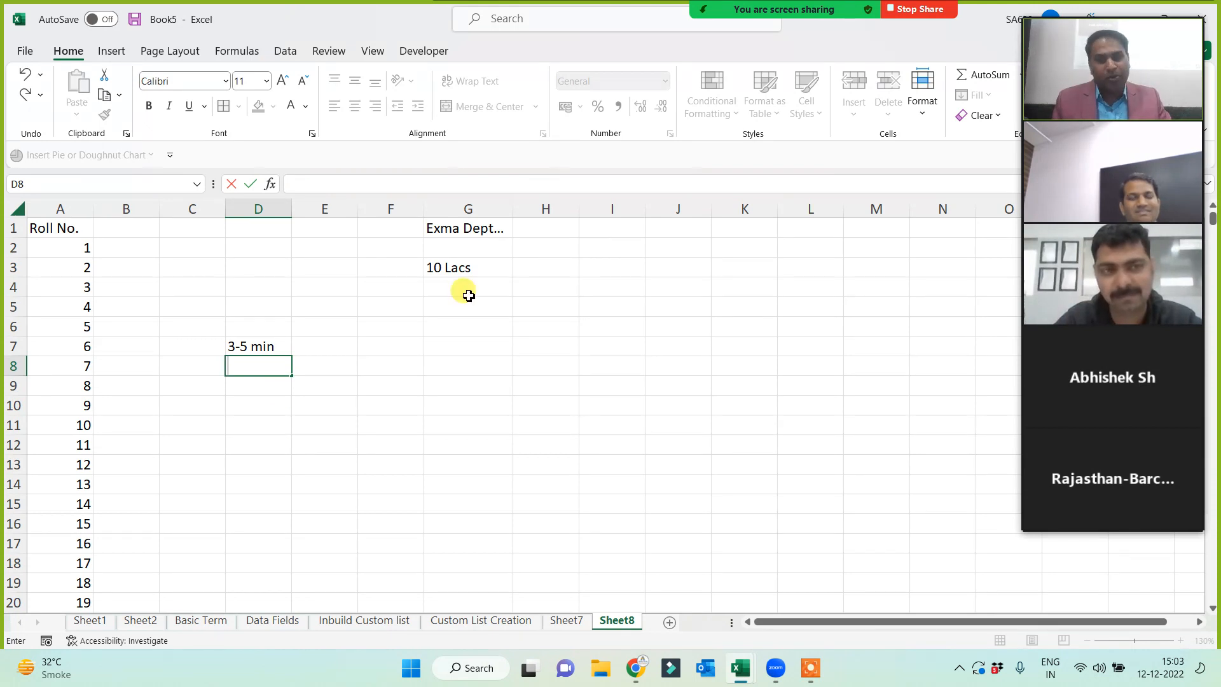
# - Enter 95% in G6 and cancel an attempt to move it over existing data
pyautogui.click(462, 328)
pyautogui.write('95')
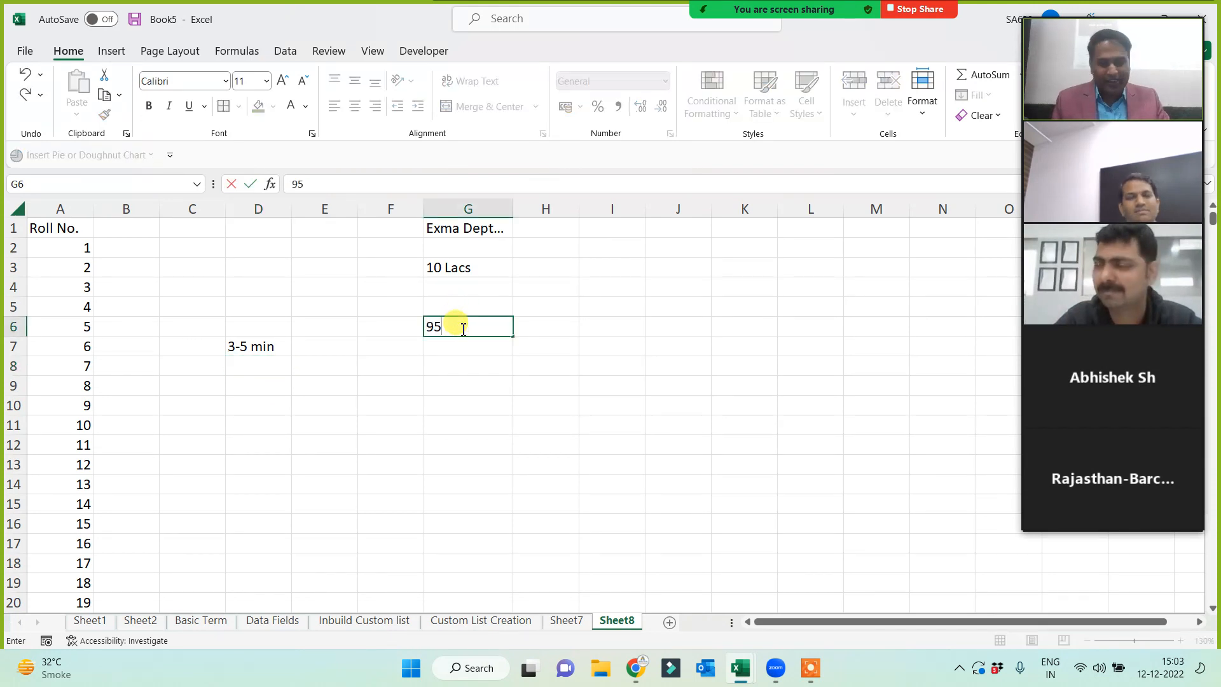
pyautogui.press('Return')
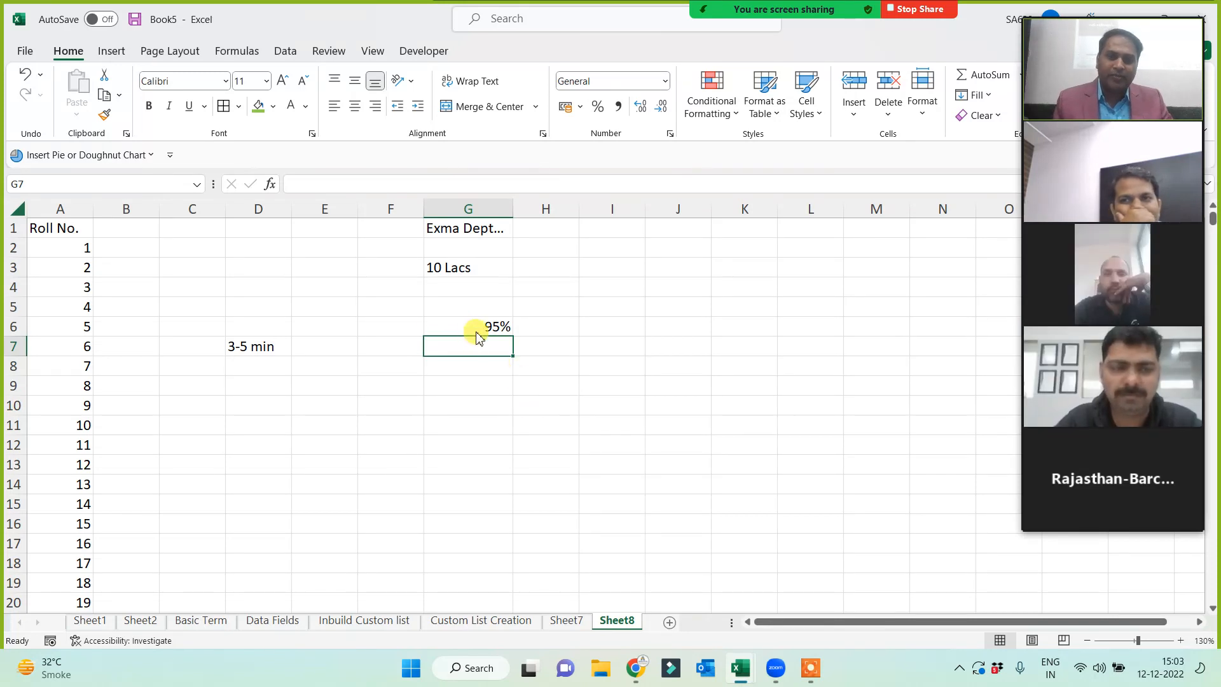
pyautogui.moveTo(477, 336); pyautogui.dragTo(475, 329)
pyautogui.click(631, 382)
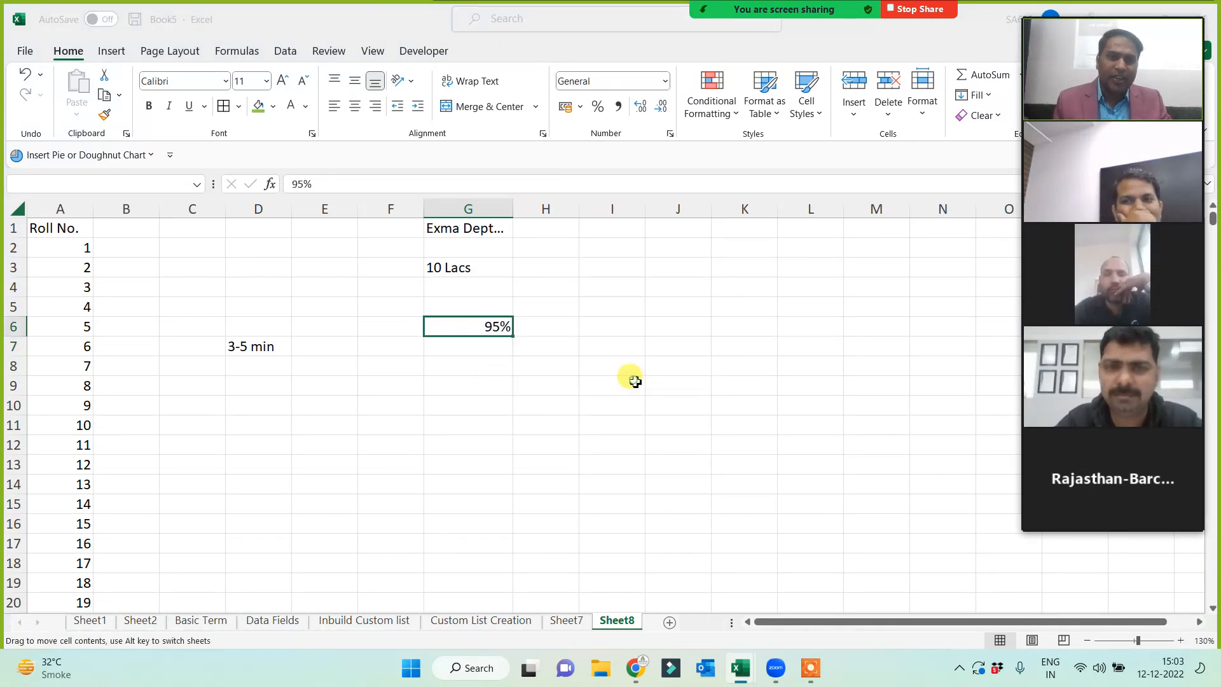
pyautogui.click(259, 346)
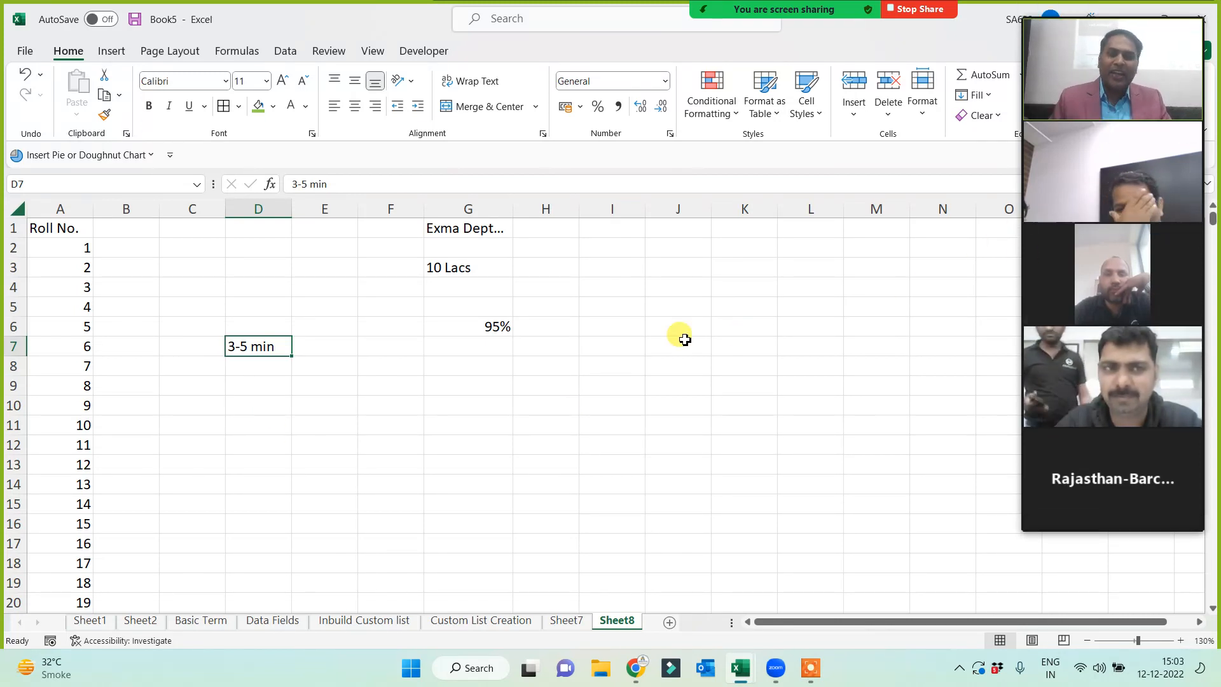
pyautogui.moveTo(584, 326); pyautogui.dragTo(587, 315)
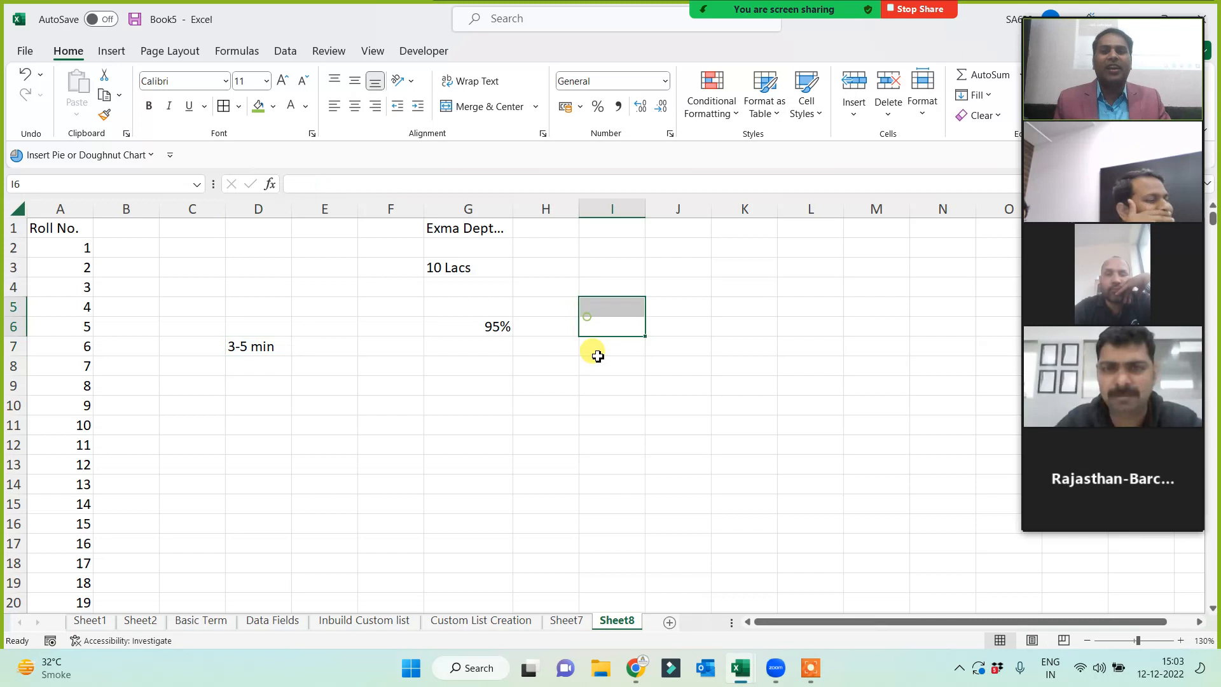
pyautogui.click(483, 329)
# - Enter 5% in F6 and 'manual' in F7
pyautogui.click(379, 320)
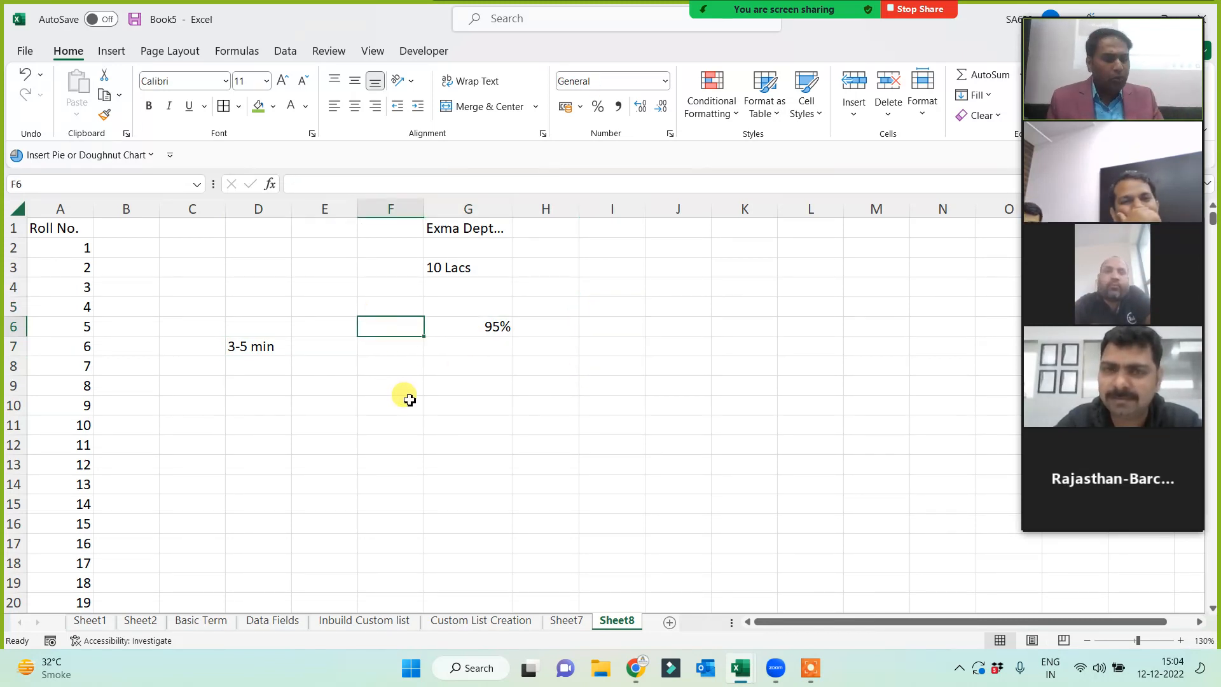
pyautogui.write('5%')
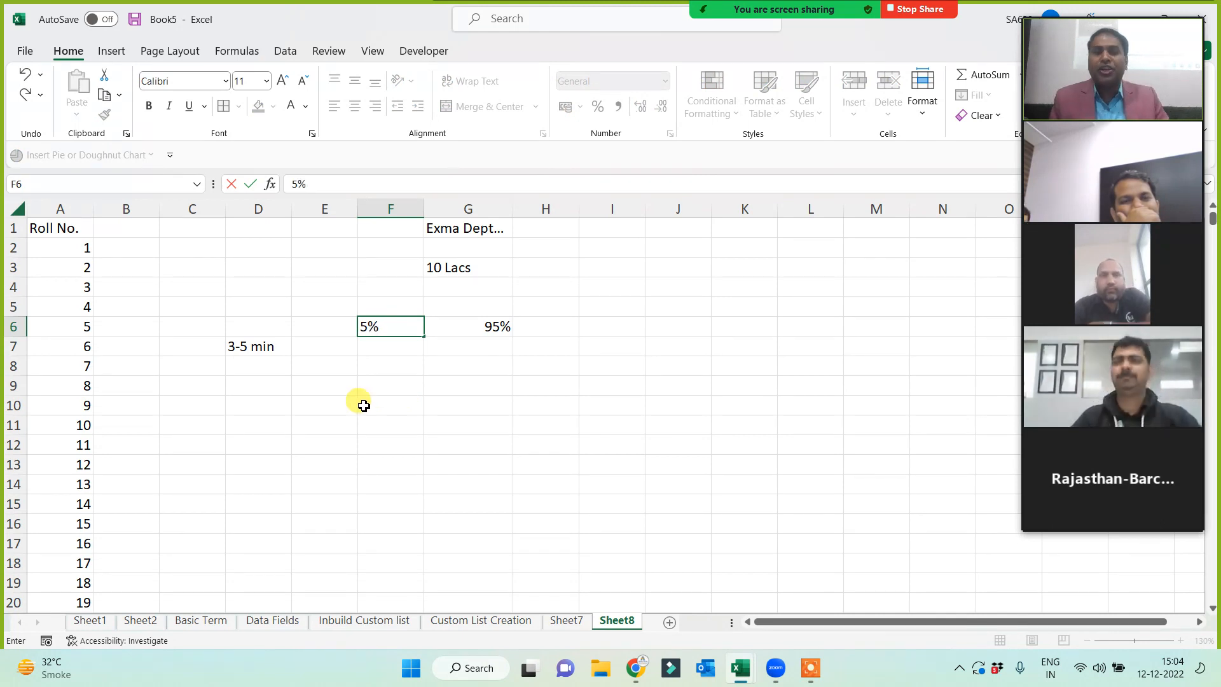
pyautogui.click(360, 402)
pyautogui.click(407, 356)
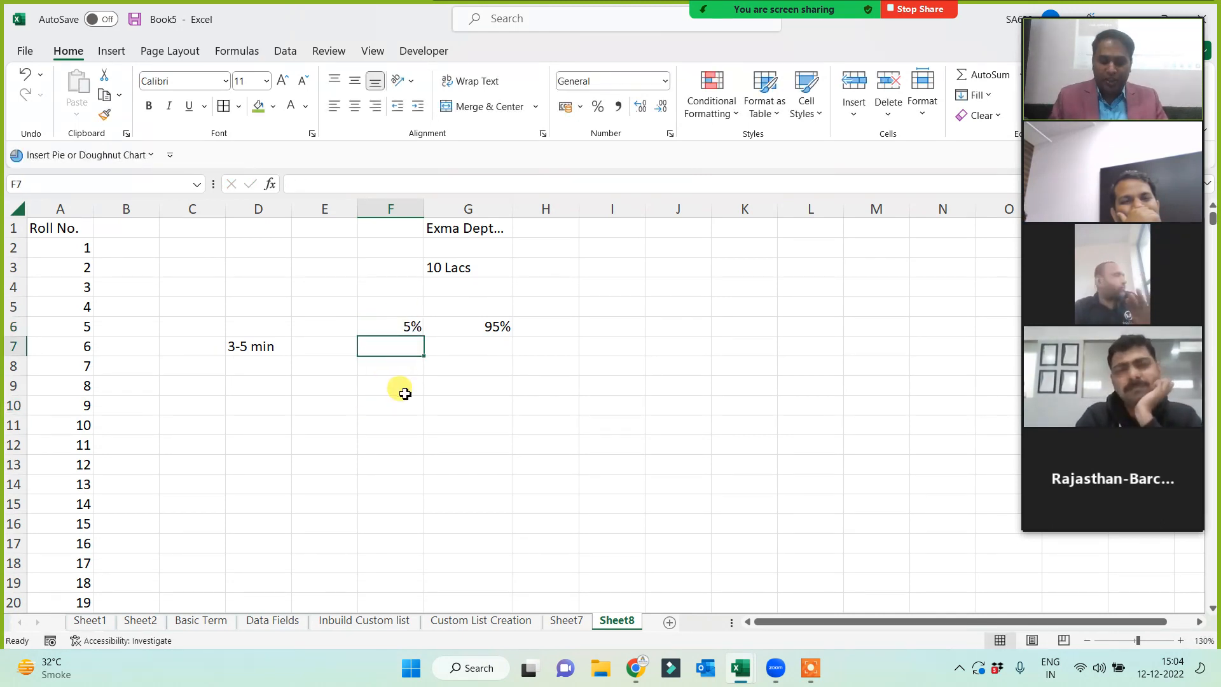
pyautogui.write('man')
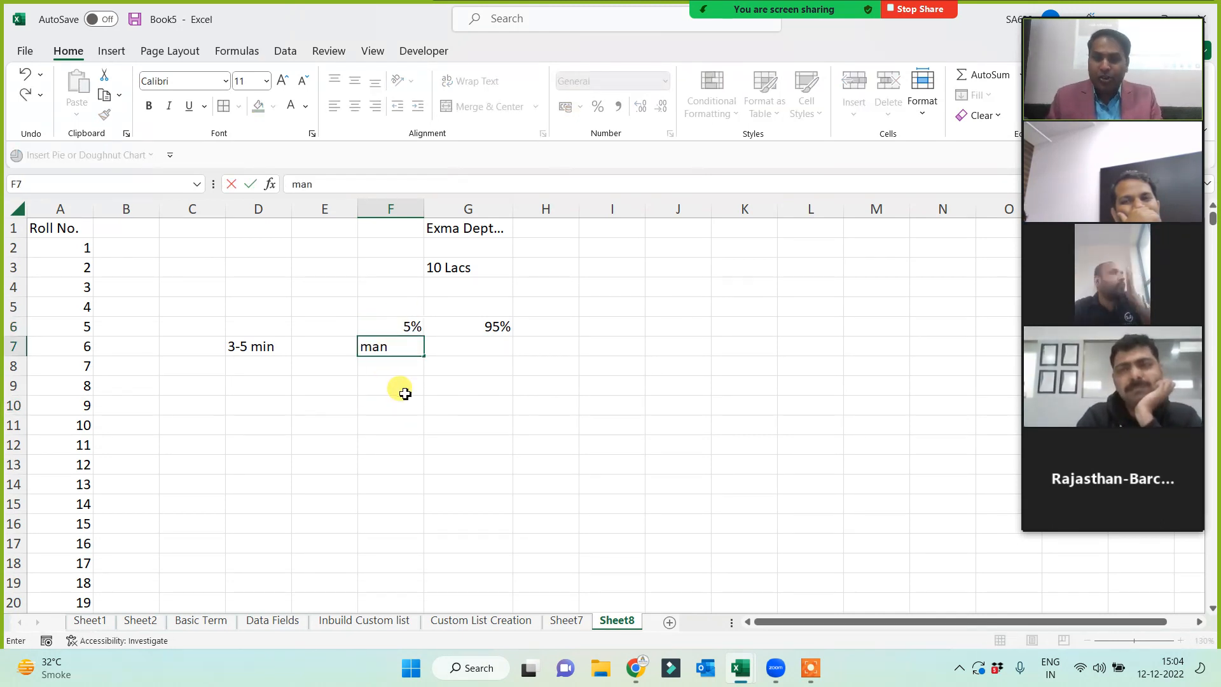
pyautogui.write('ual')
pyautogui.click(402, 391)
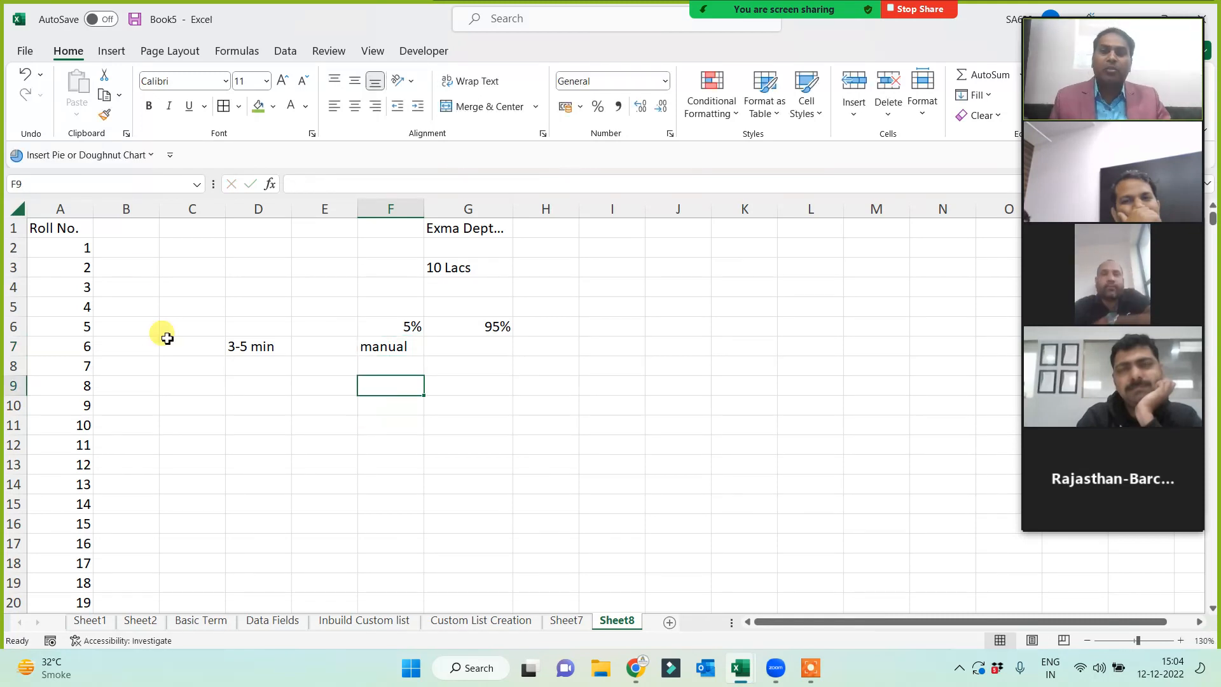
# - Type the numbers 1 through 7 down column B from B2 to B8
pyautogui.click(135, 252)
pyautogui.write('1 2 3 4 5 ')
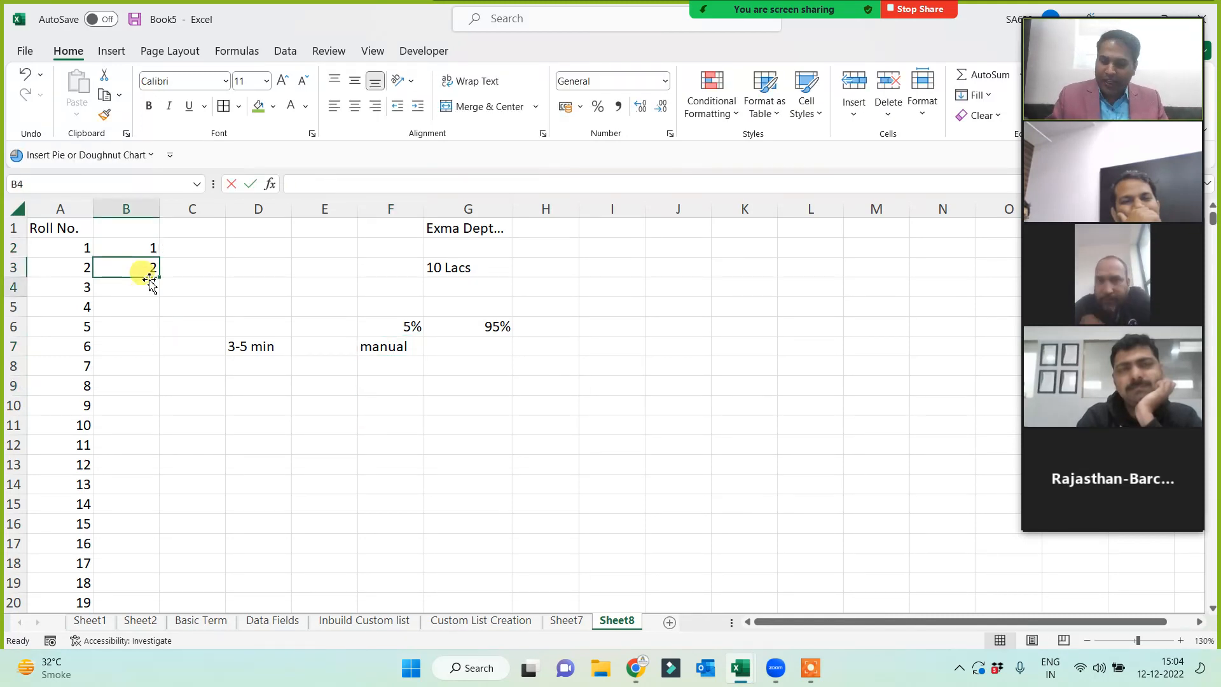
pyautogui.write('6')
pyautogui.press('Return')
pyautogui.write('7')
pyautogui.press('Return')
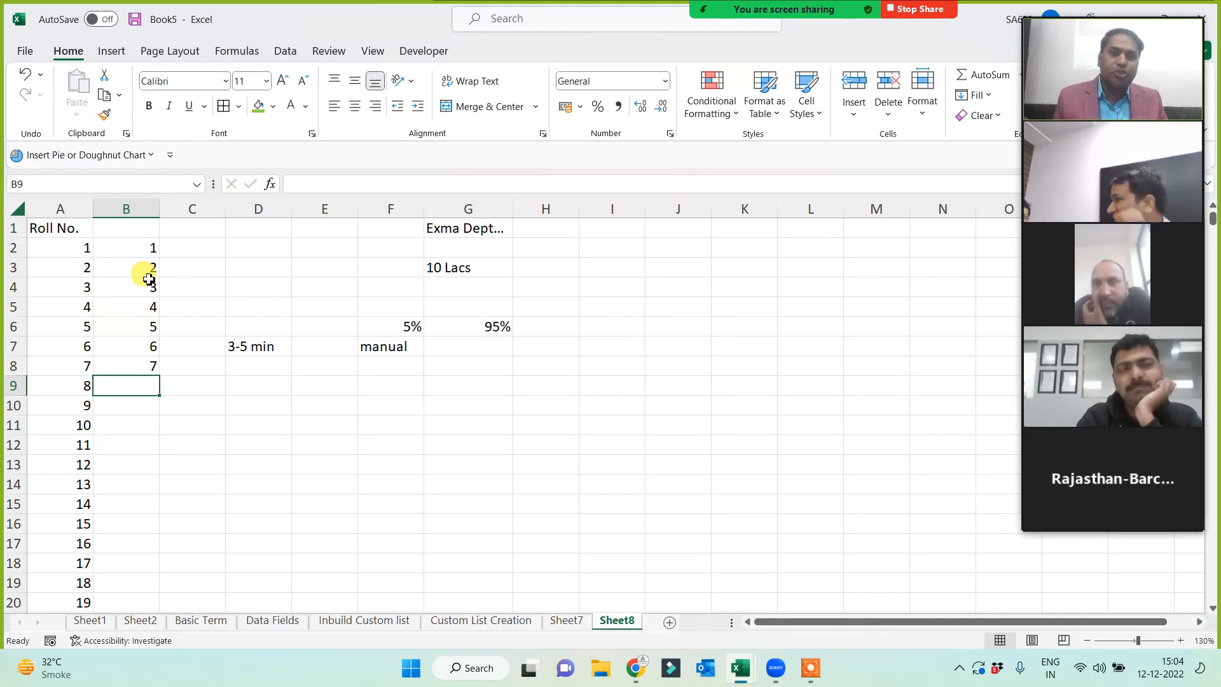
pyautogui.click(390, 372)
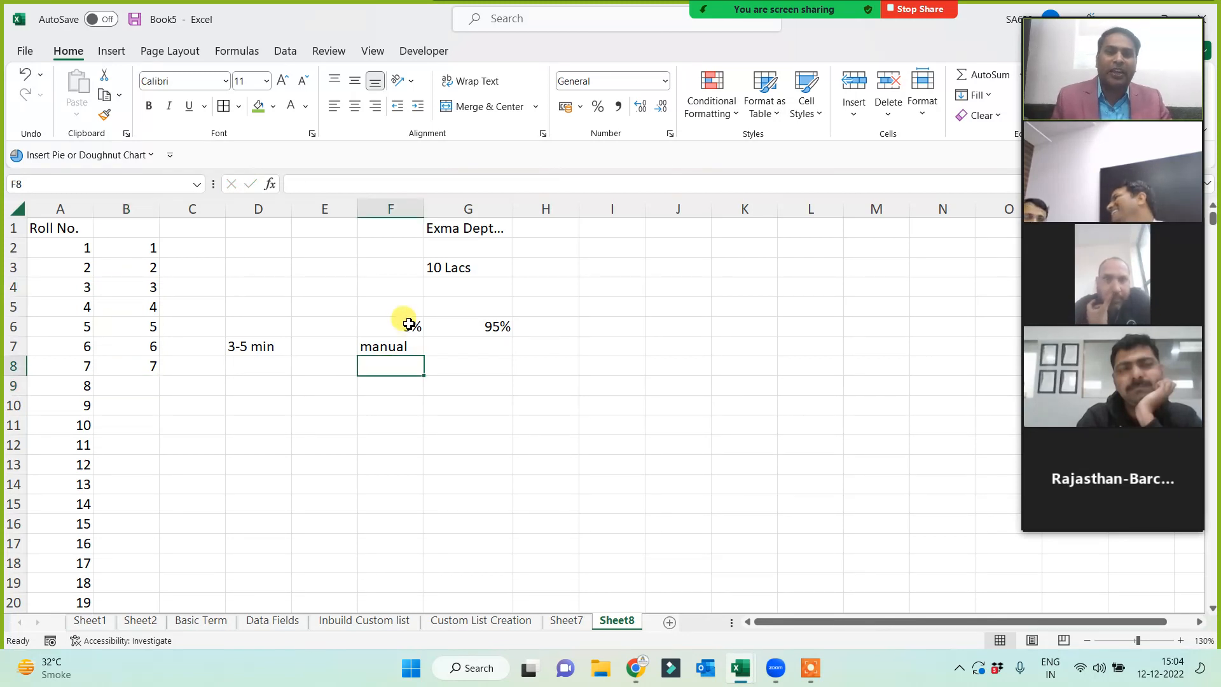
# - Centre F6:F8 and give the 95% cell G6 a green fill
pyautogui.moveTo(408, 324); pyautogui.dragTo(399, 368)
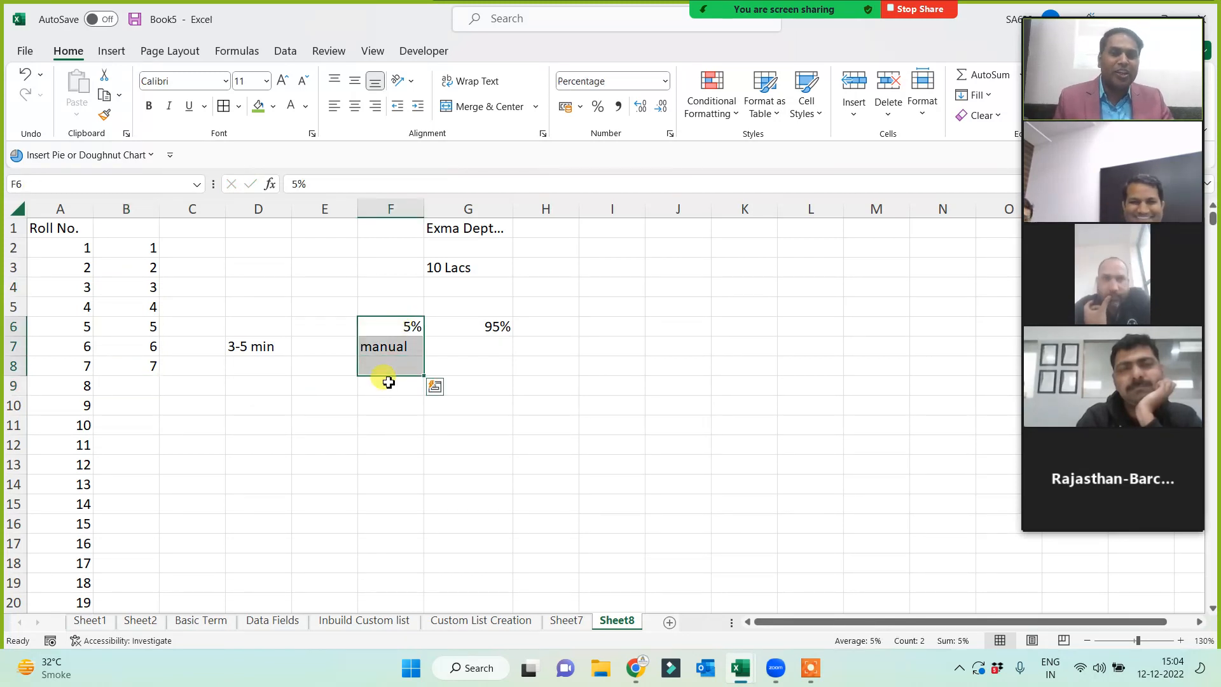
pyautogui.click(354, 106)
pyautogui.click(427, 459)
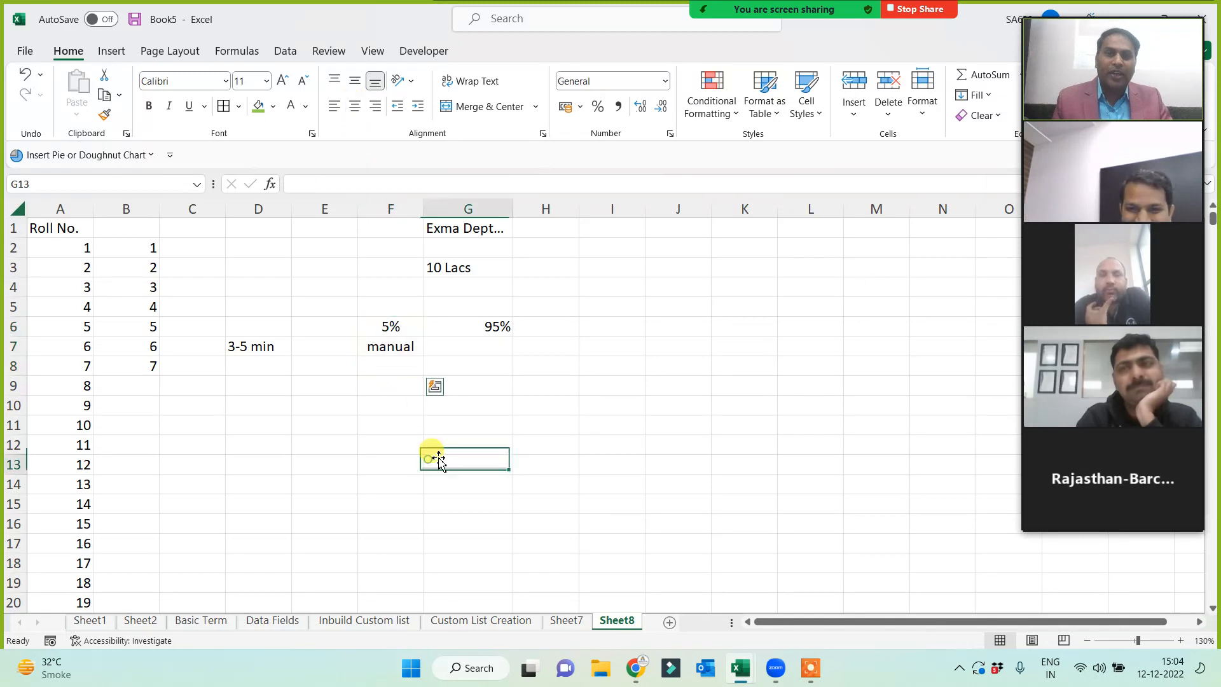
pyautogui.click(486, 327)
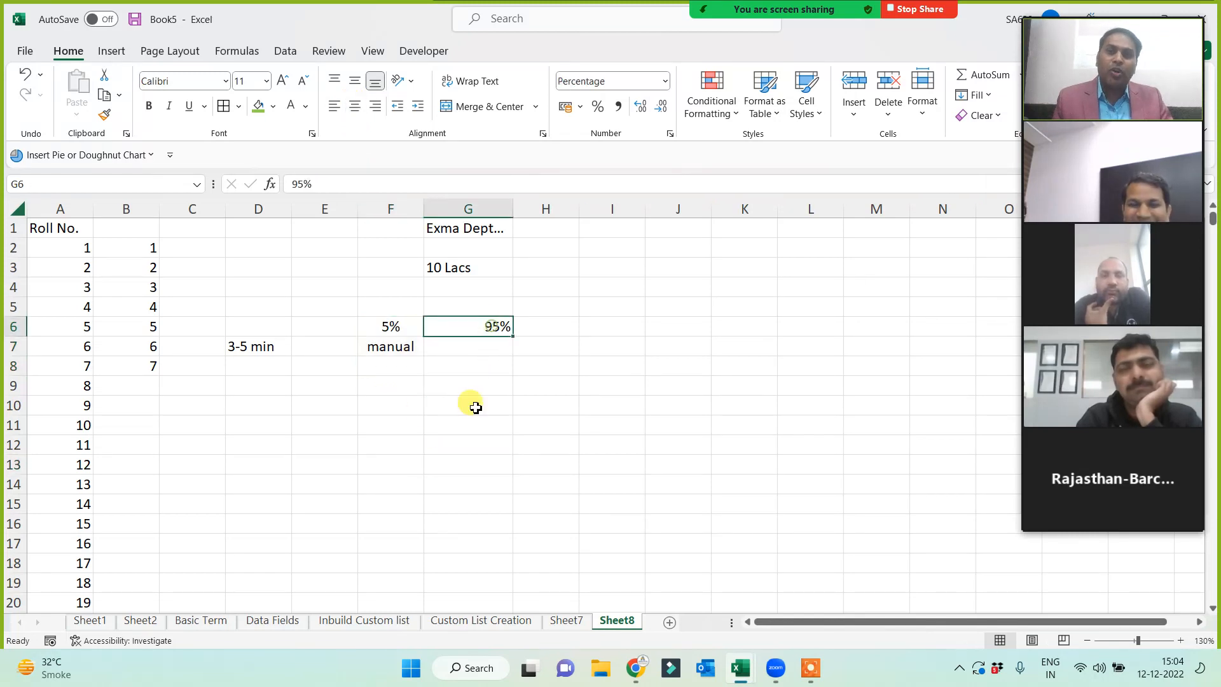
pyautogui.click(256, 107)
# - Enter '2-3 hrs' in G7 and '<10 Sec' in H7
pyautogui.click(501, 349)
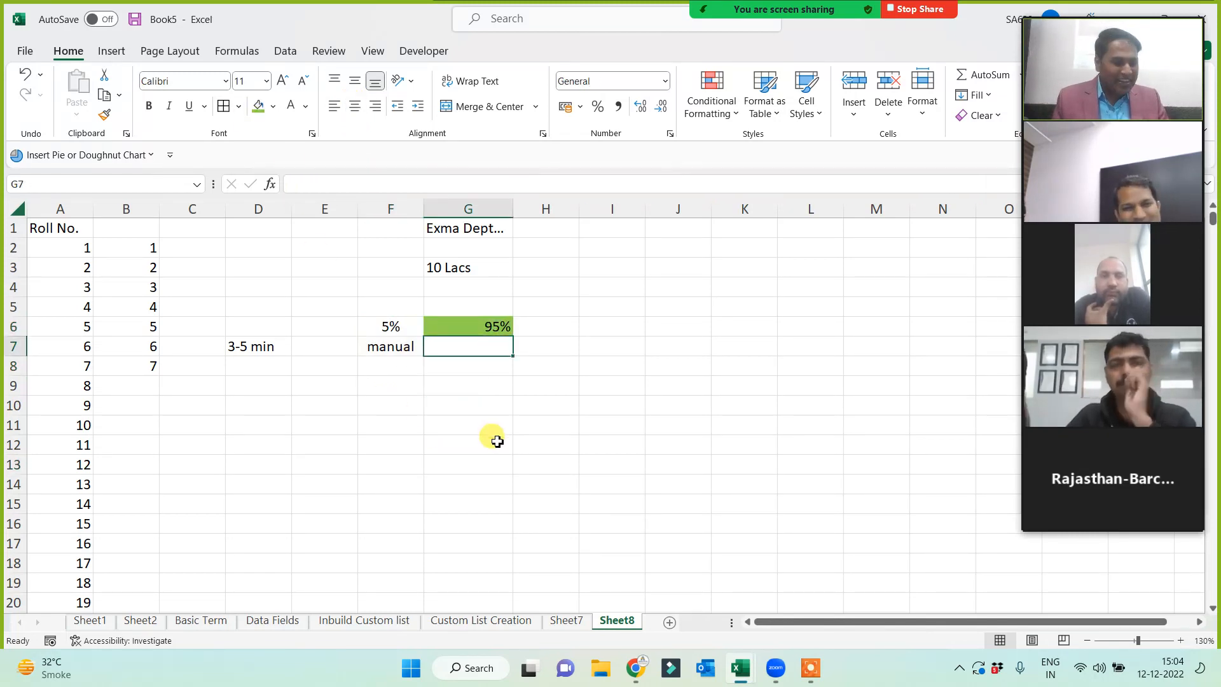
pyautogui.write('2-3 hrs')
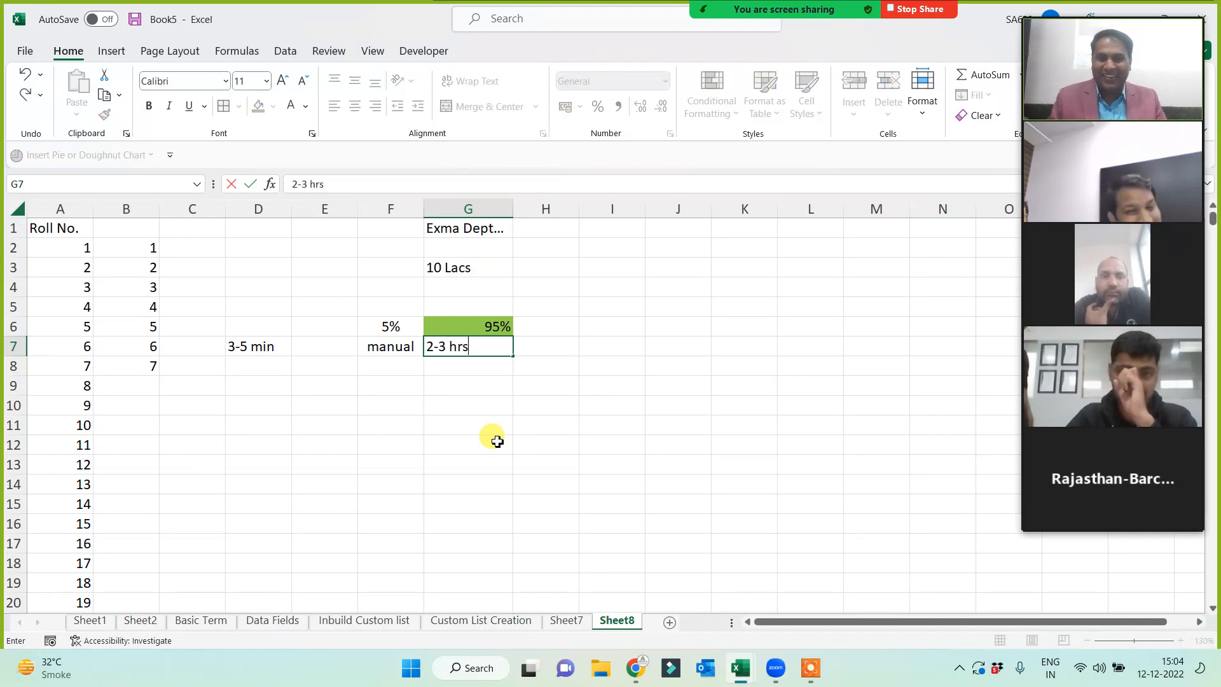
pyautogui.click(490, 439)
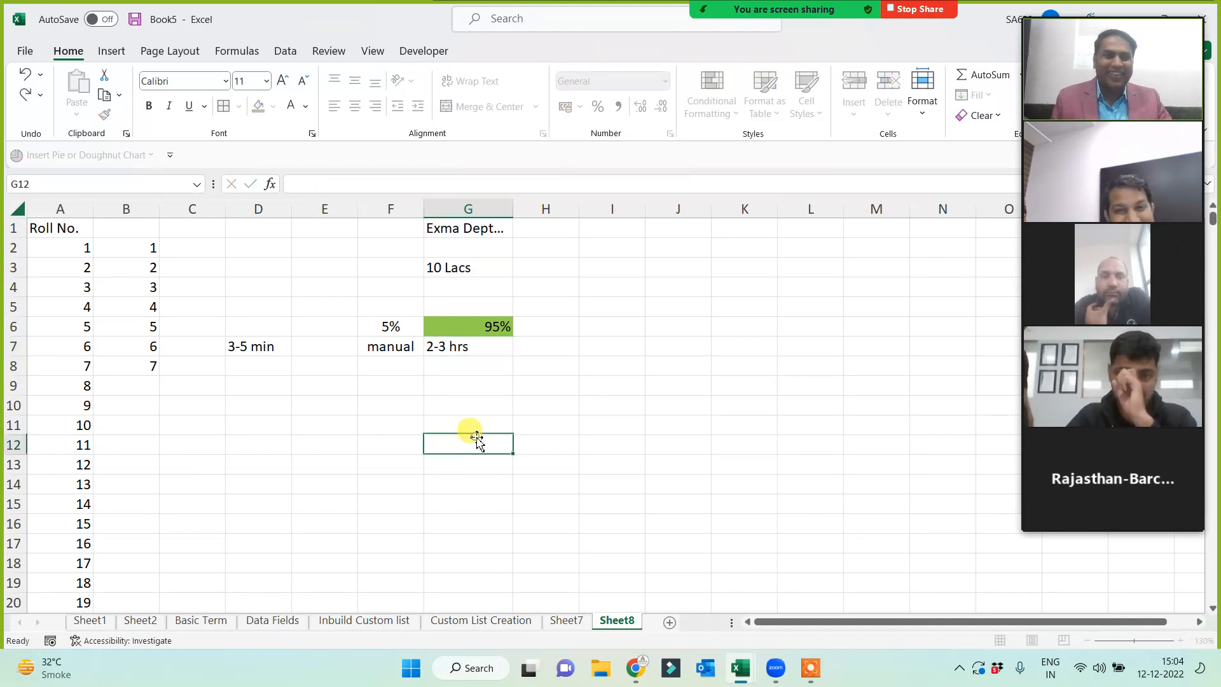
pyautogui.click(564, 326)
pyautogui.click(545, 349)
pyautogui.write('<10')
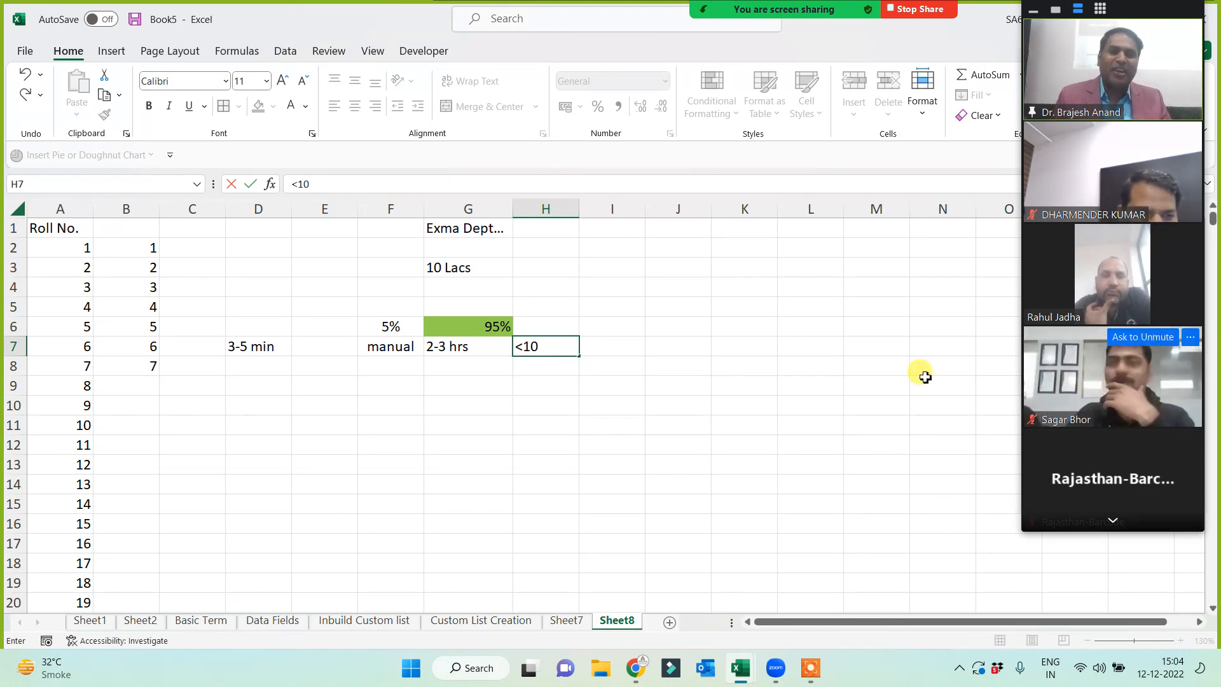
pyautogui.write('Sec')
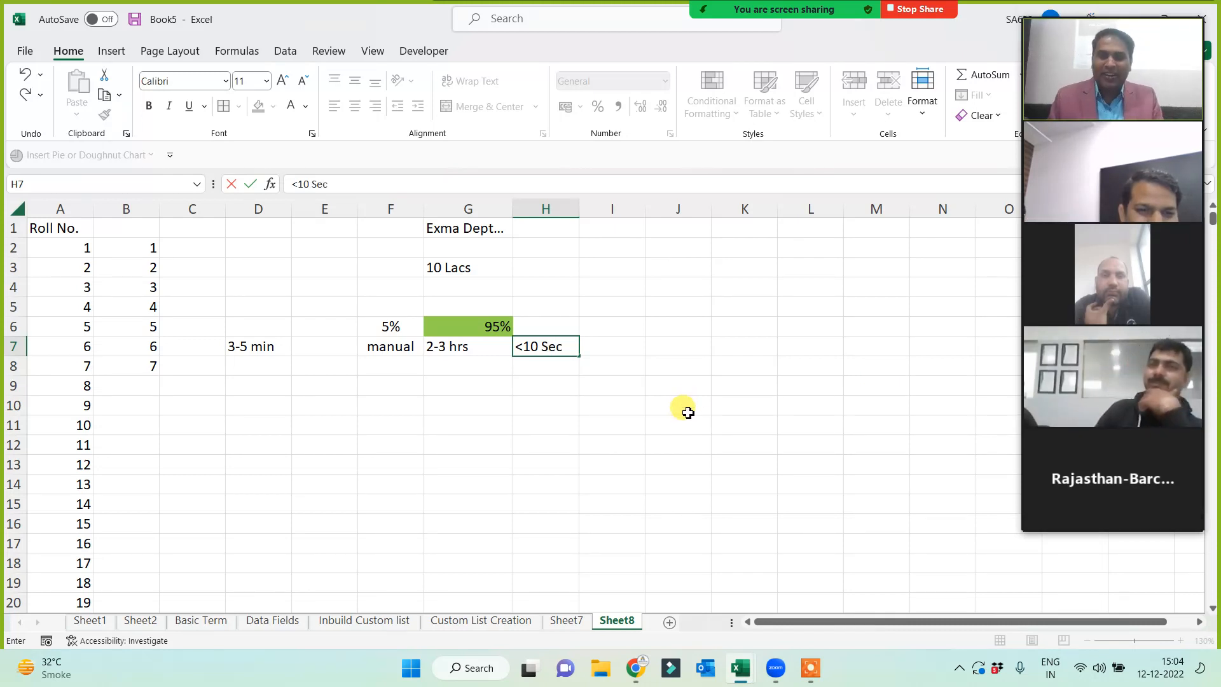
pyautogui.click(507, 406)
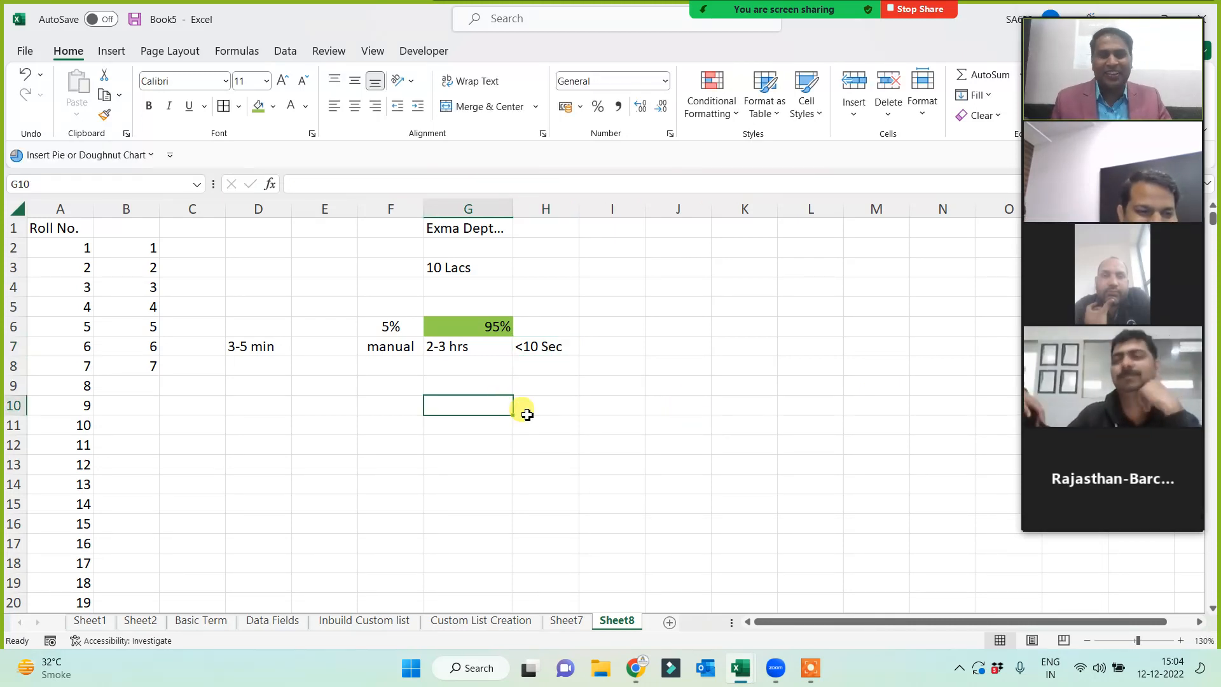
# - Enter 'Expert' in H6 beside the comparison block
pyautogui.moveTo(392, 321); pyautogui.dragTo(484, 354)
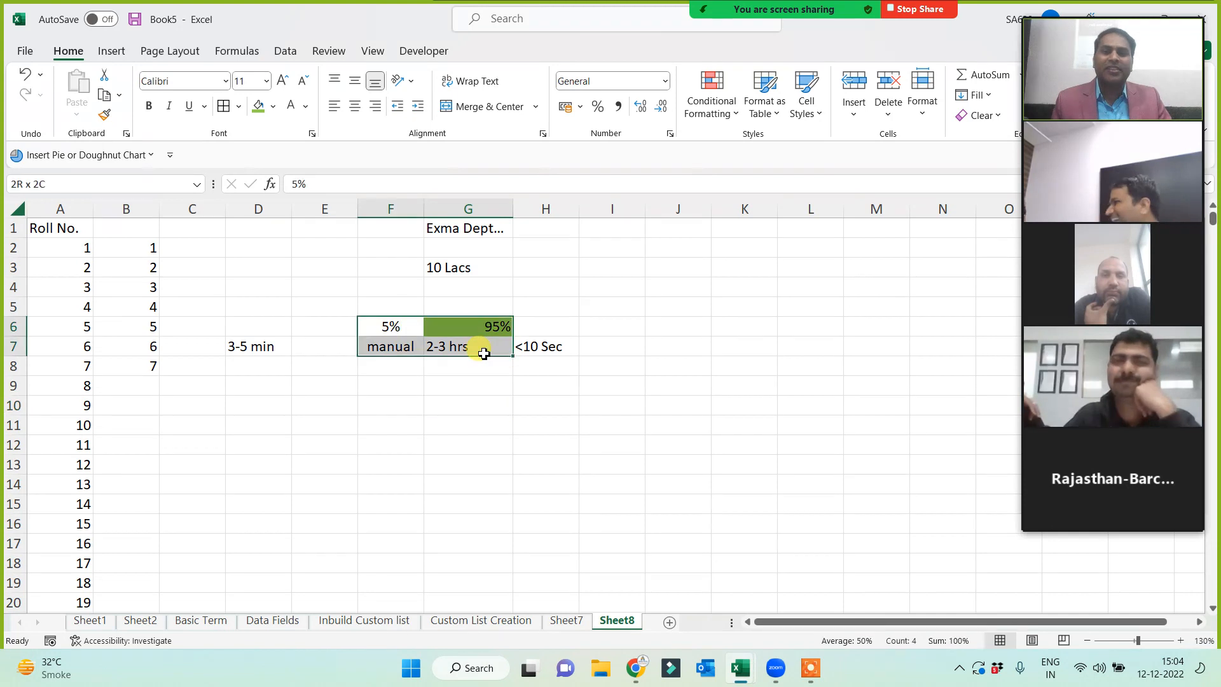
pyautogui.moveTo(390, 329); pyautogui.dragTo(493, 369)
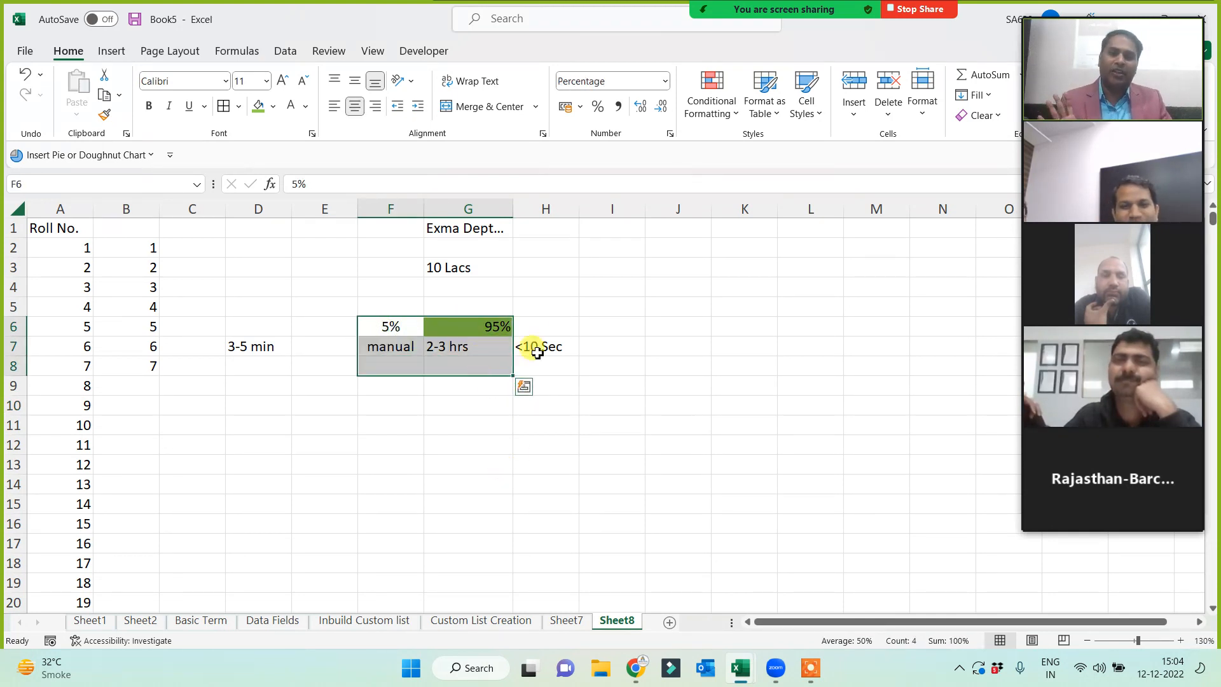
pyautogui.click(553, 323)
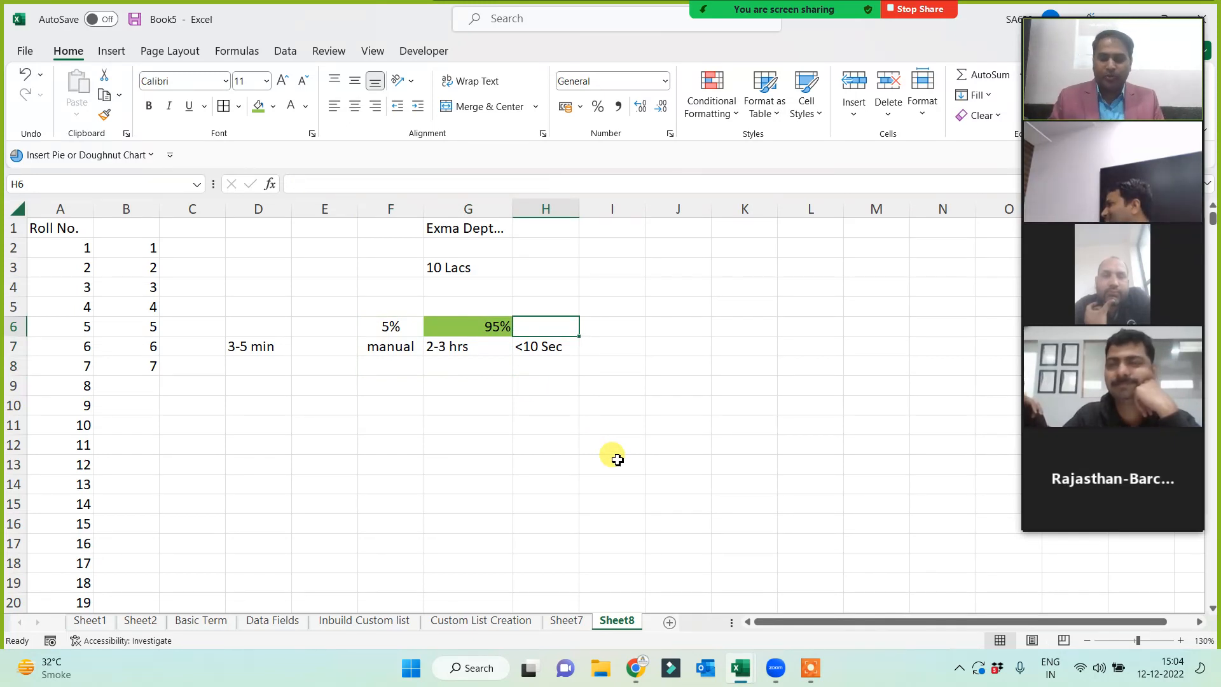
pyautogui.write('Expert')
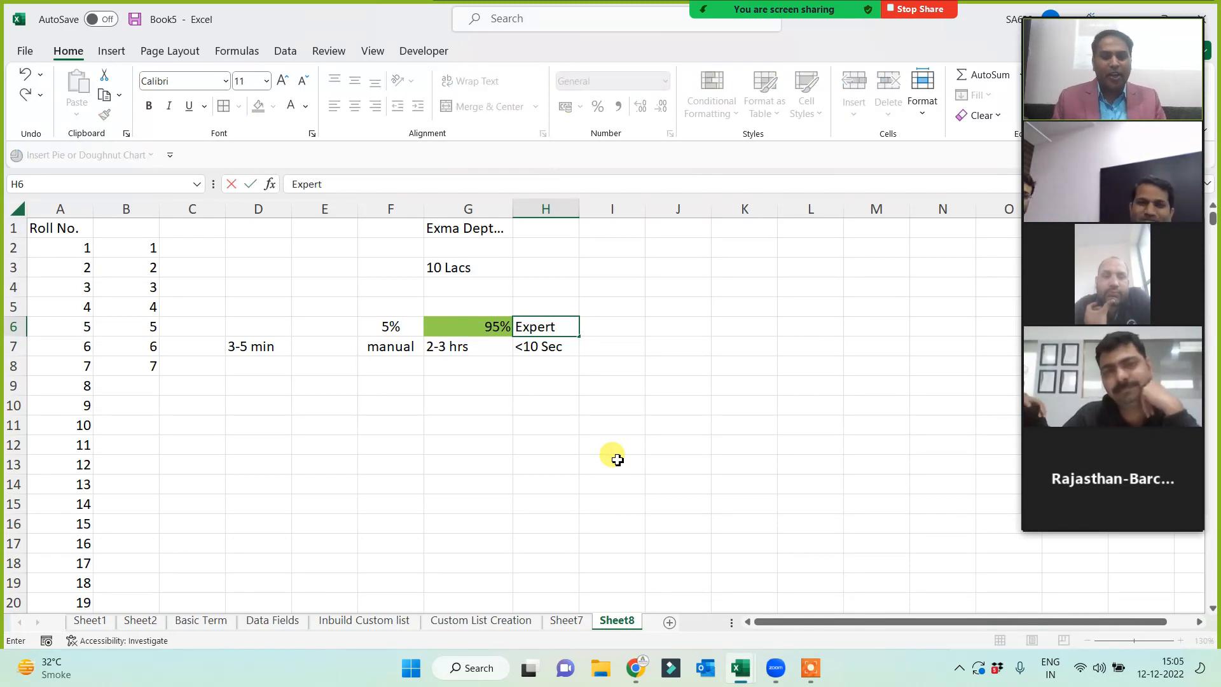
pyautogui.press('Return')
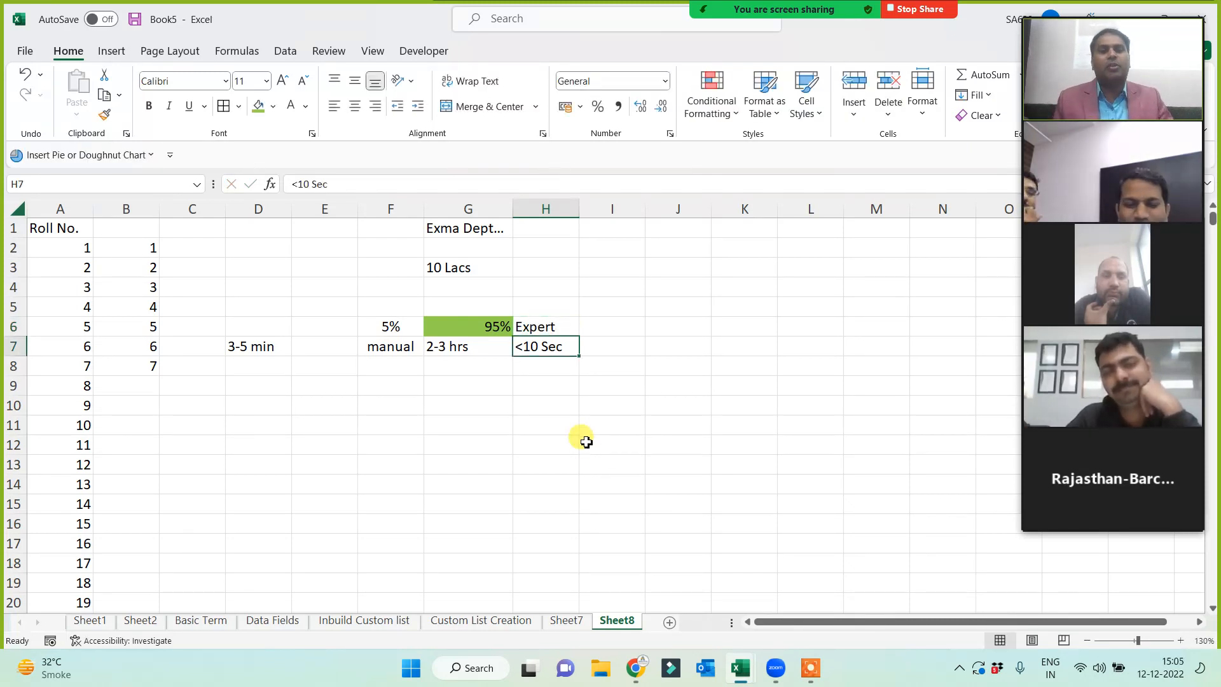
pyautogui.click(555, 326)
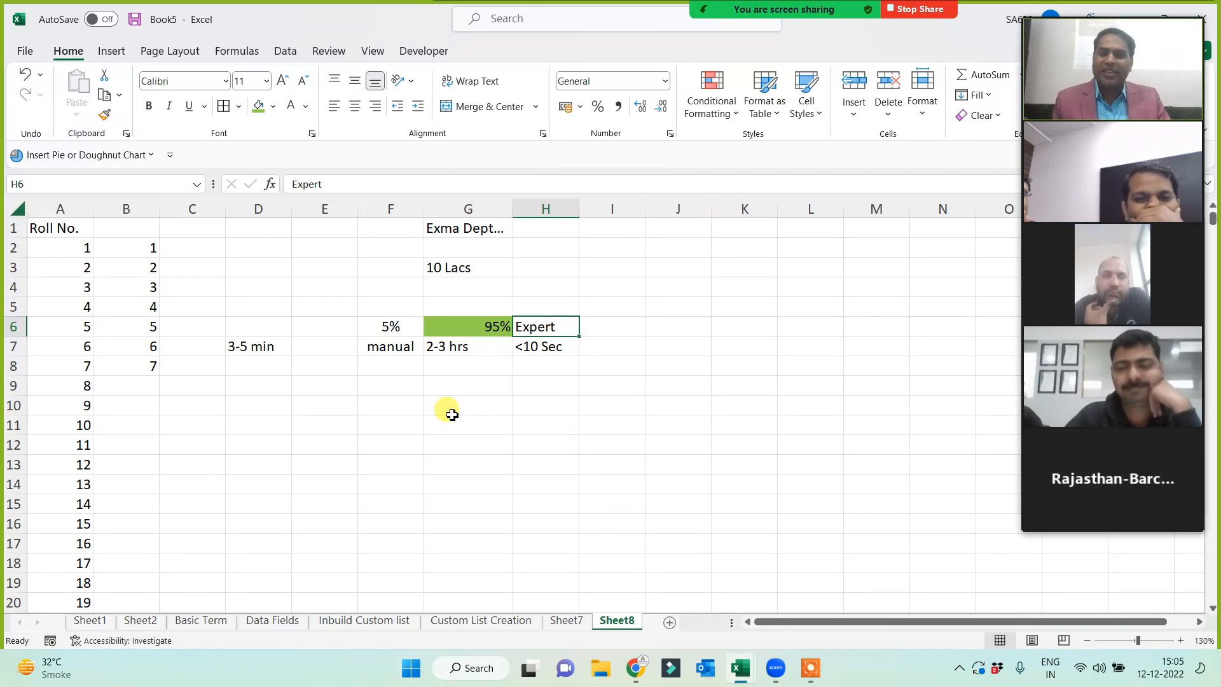
pyautogui.moveTo(127, 267); pyautogui.dragTo(146, 361)
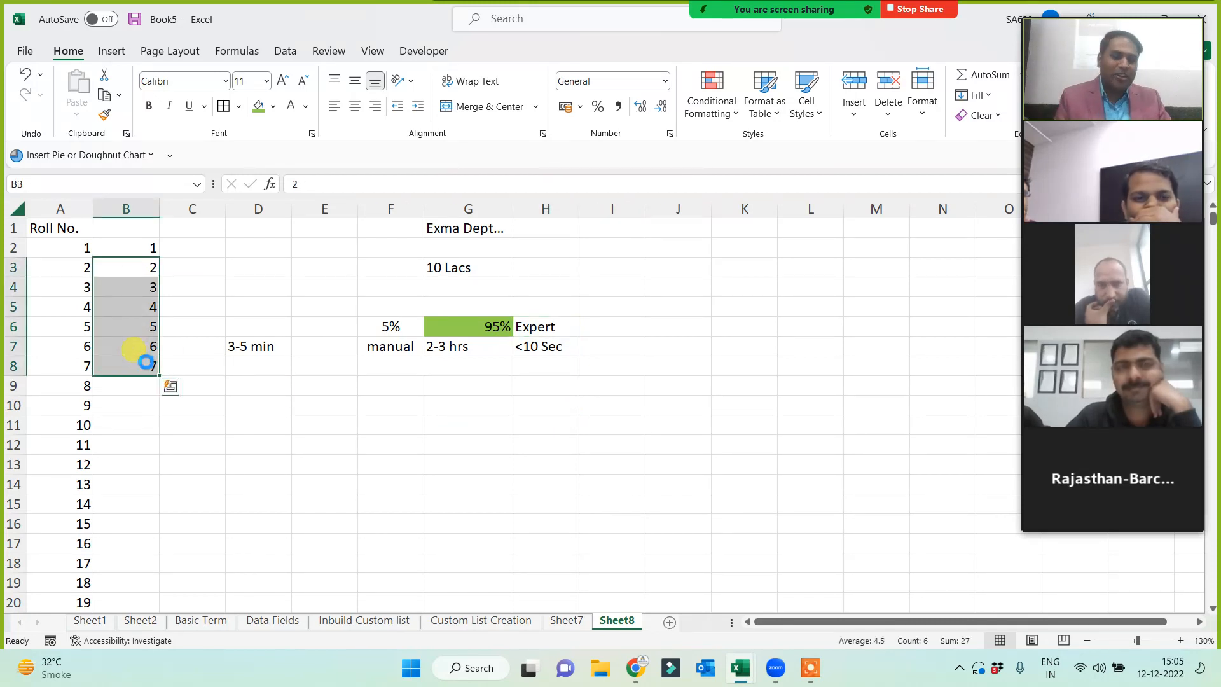
# - Delete the numbers 2–7 from B3:B8, leaving 1 in B2 selected
pyautogui.press('Delete')
pyautogui.click(240, 426)
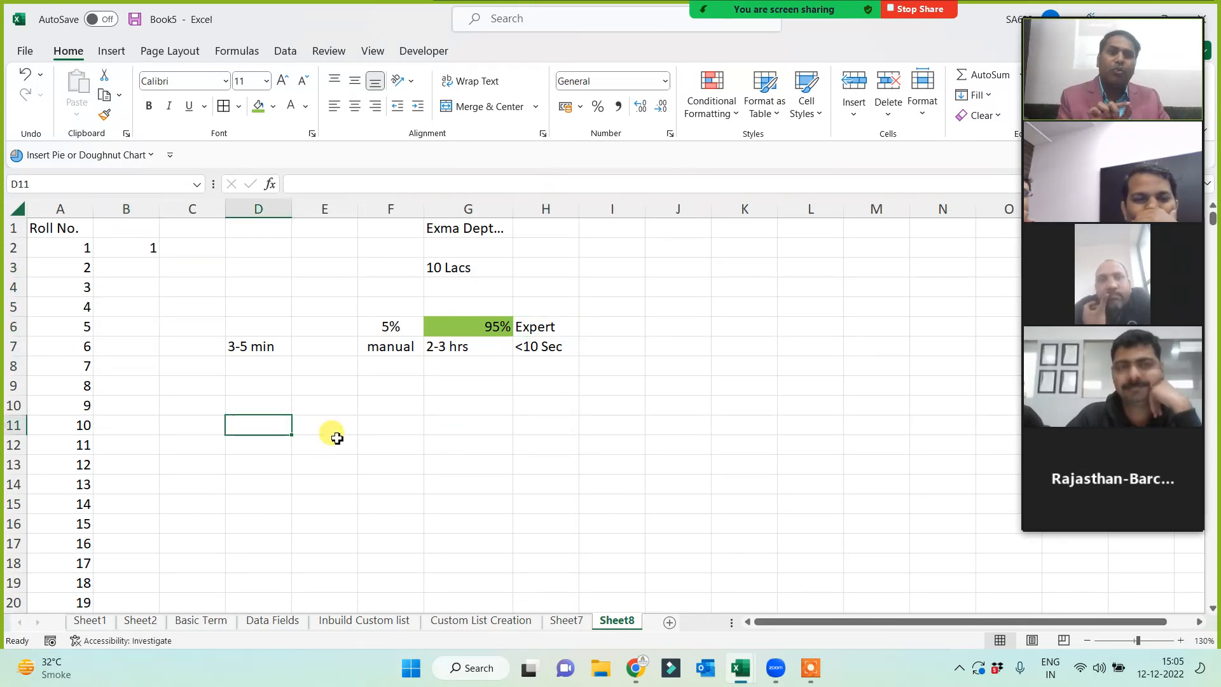
pyautogui.click(131, 248)
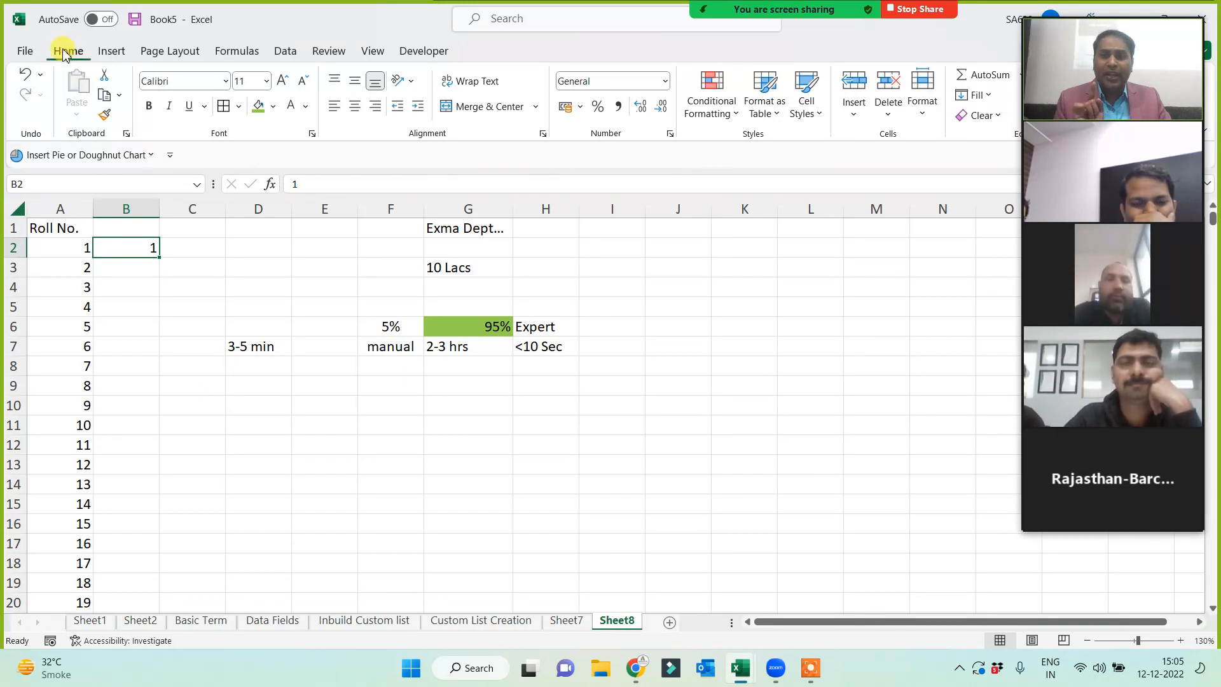
# - Bring up the Fill > Series dialog for B2, showing Rows, Linear, step 1
pyautogui.click(988, 97)
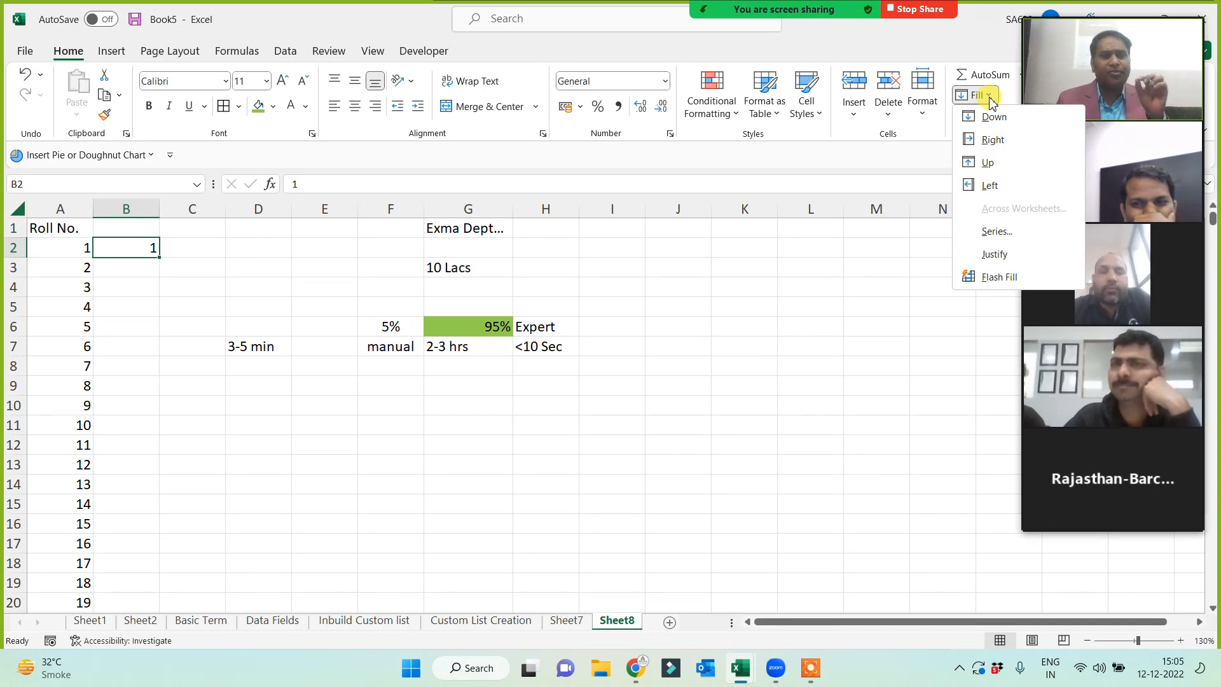
pyautogui.click(996, 234)
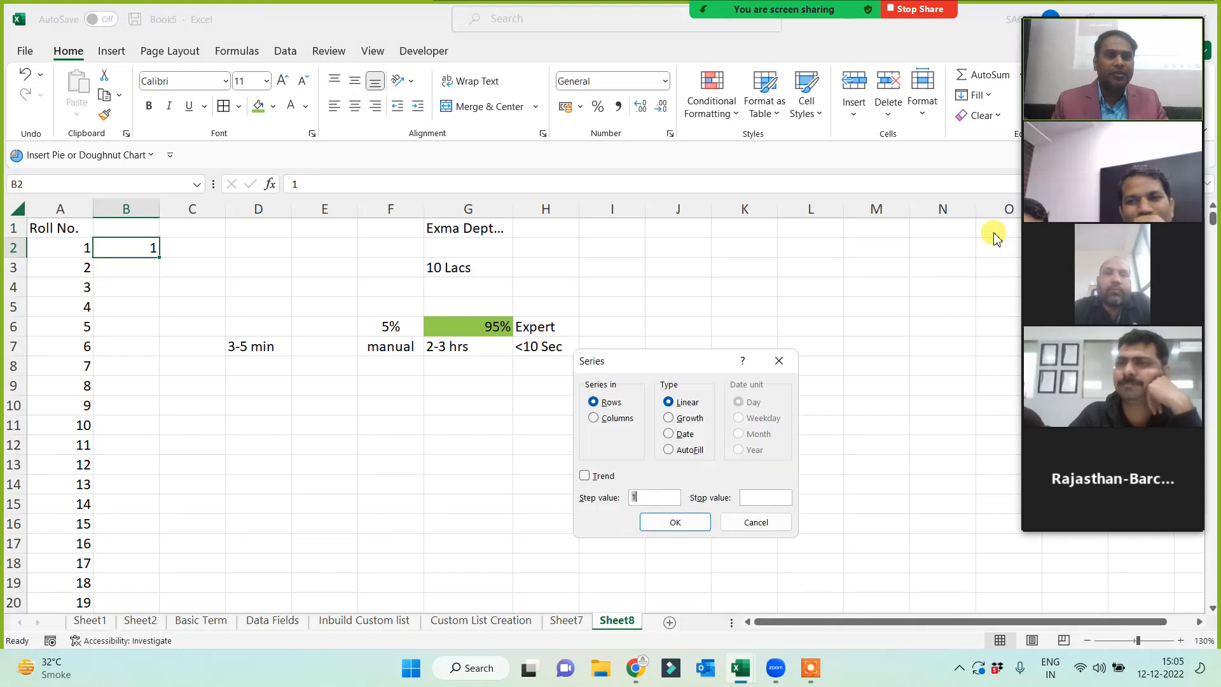
pyautogui.click(780, 361)
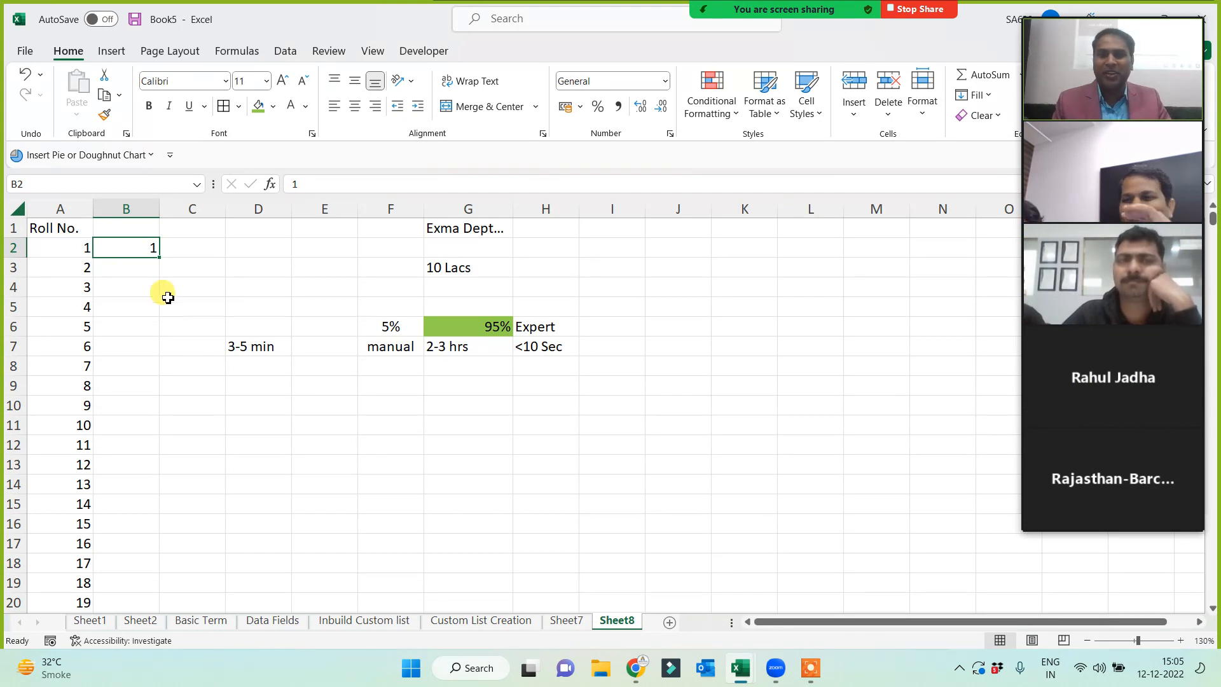
pyautogui.click(979, 96)
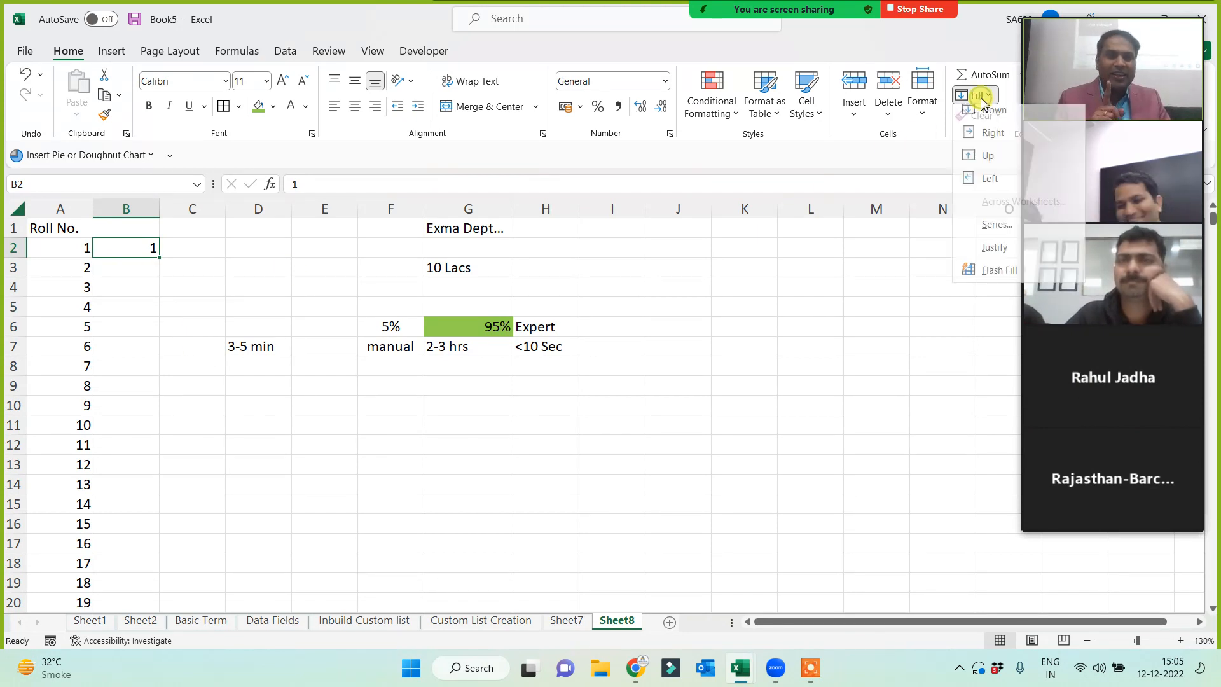
pyautogui.click(995, 234)
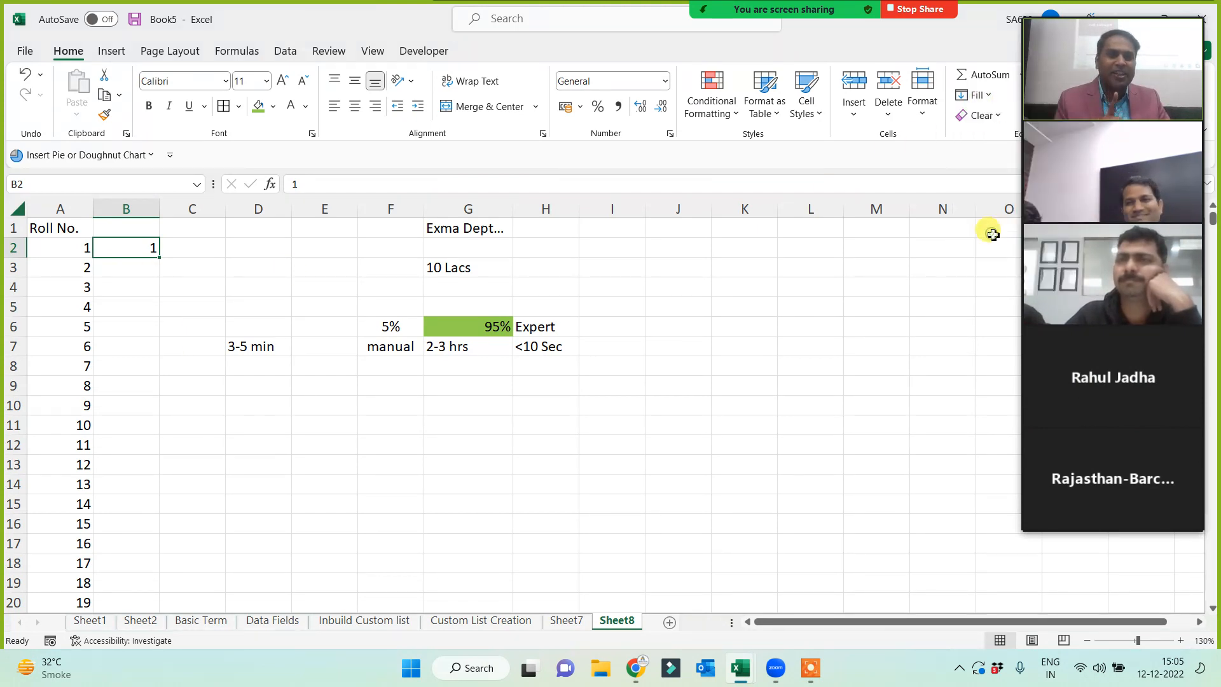
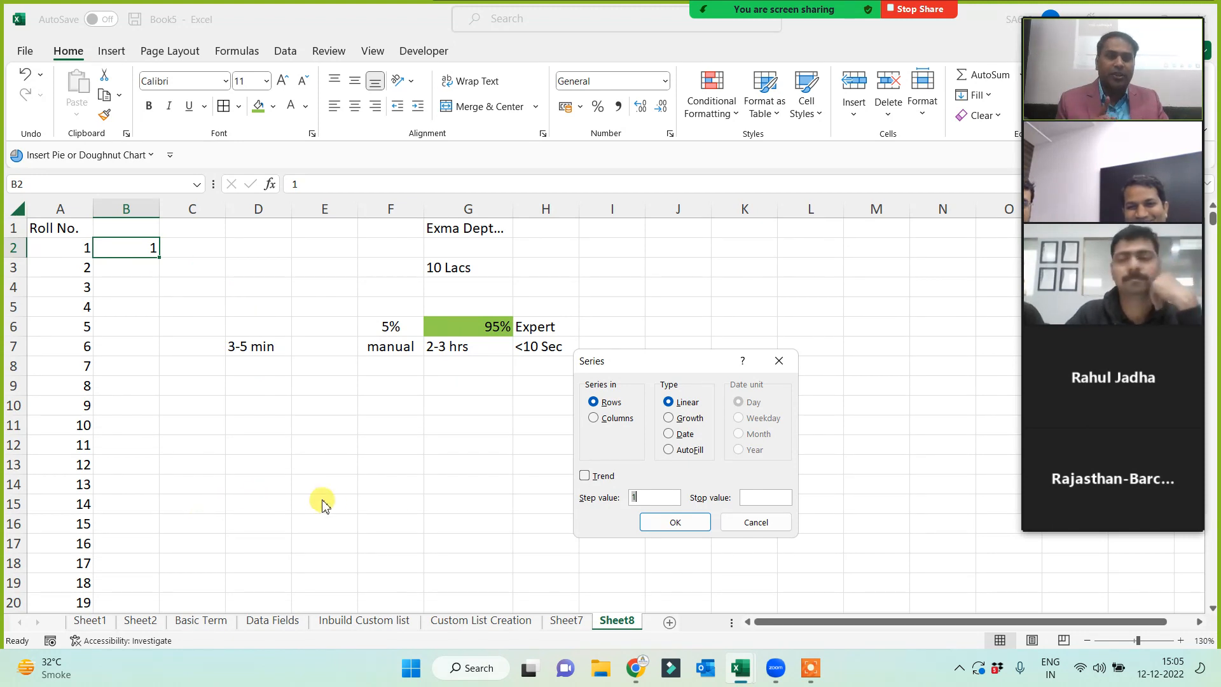
# - Fill column B downward from 1 as a linear series, step 1, stop value 1000000
pyautogui.click(593, 418)
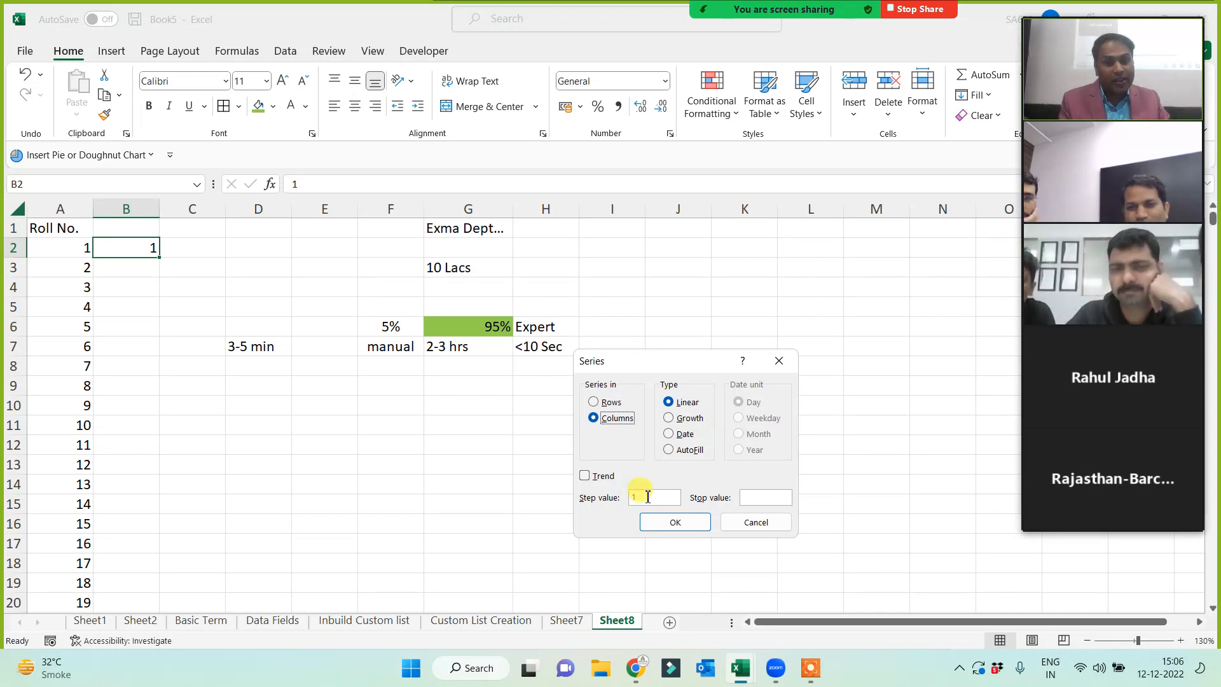
pyautogui.click(756, 499)
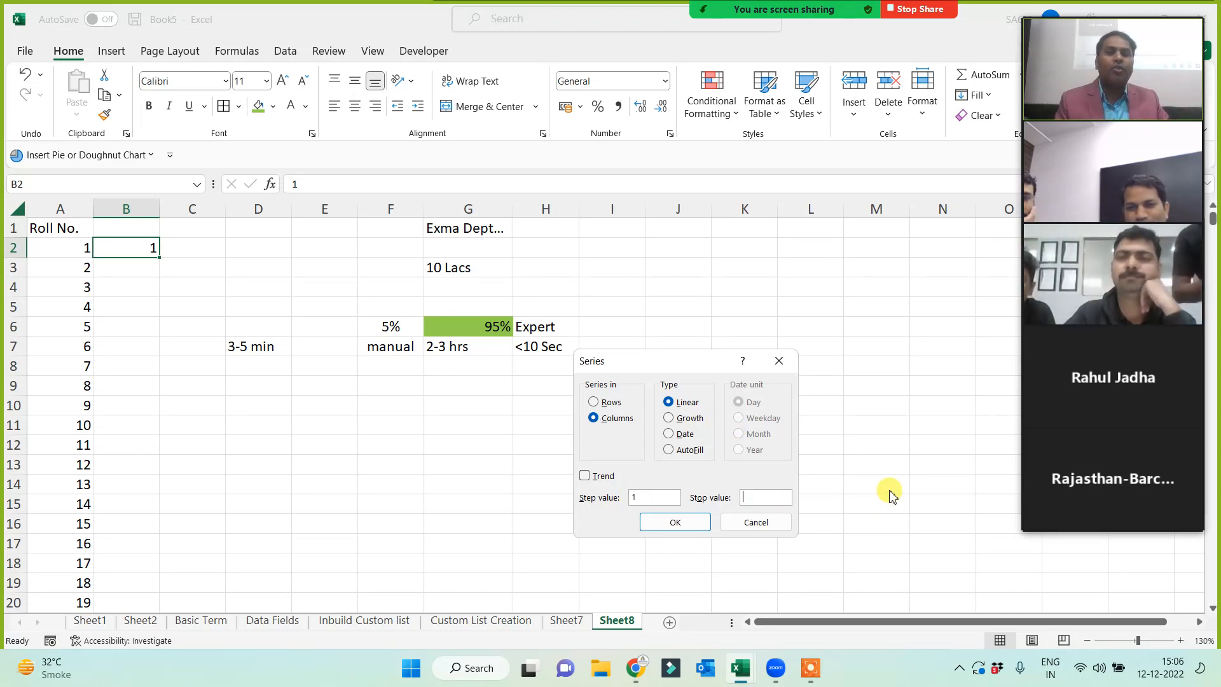
pyautogui.write('1000000')
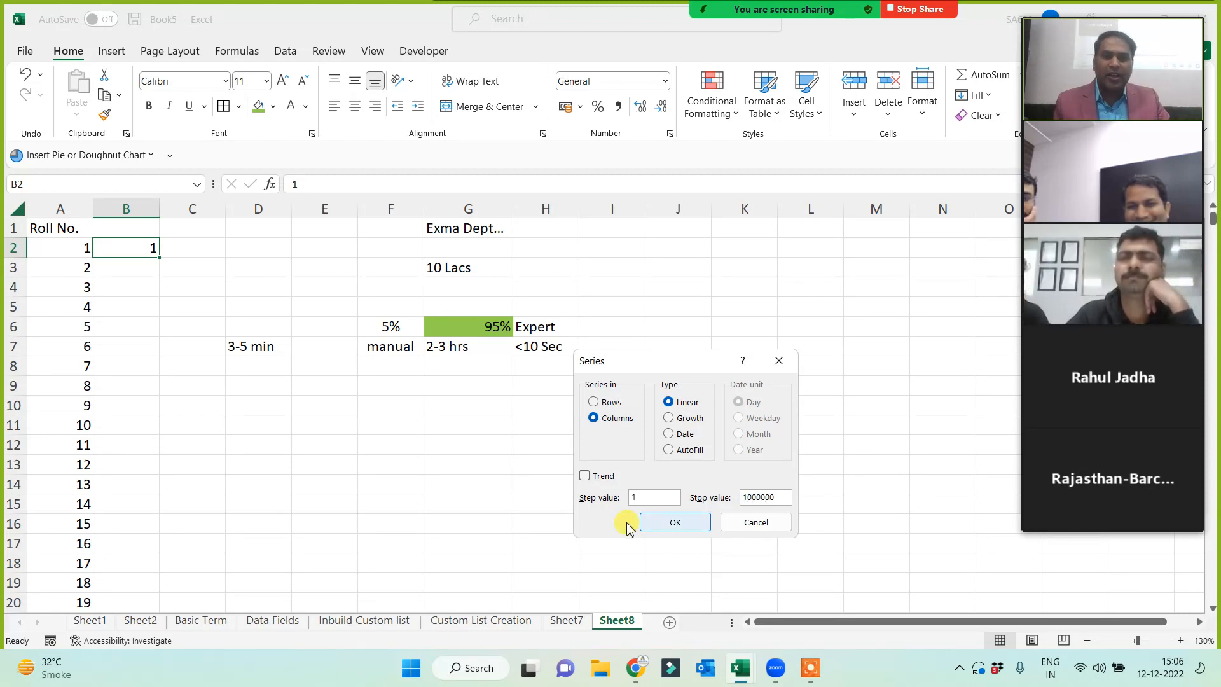
pyautogui.click(646, 520)
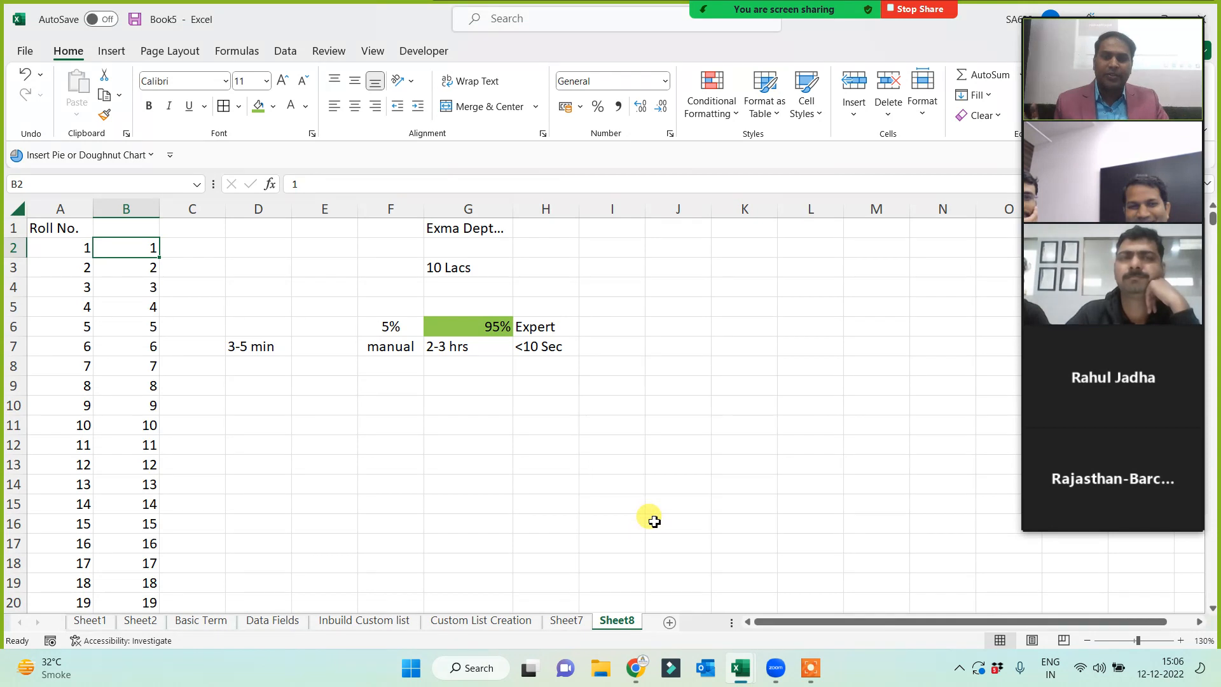
pyautogui.hotkey('ctrl', 'Down')
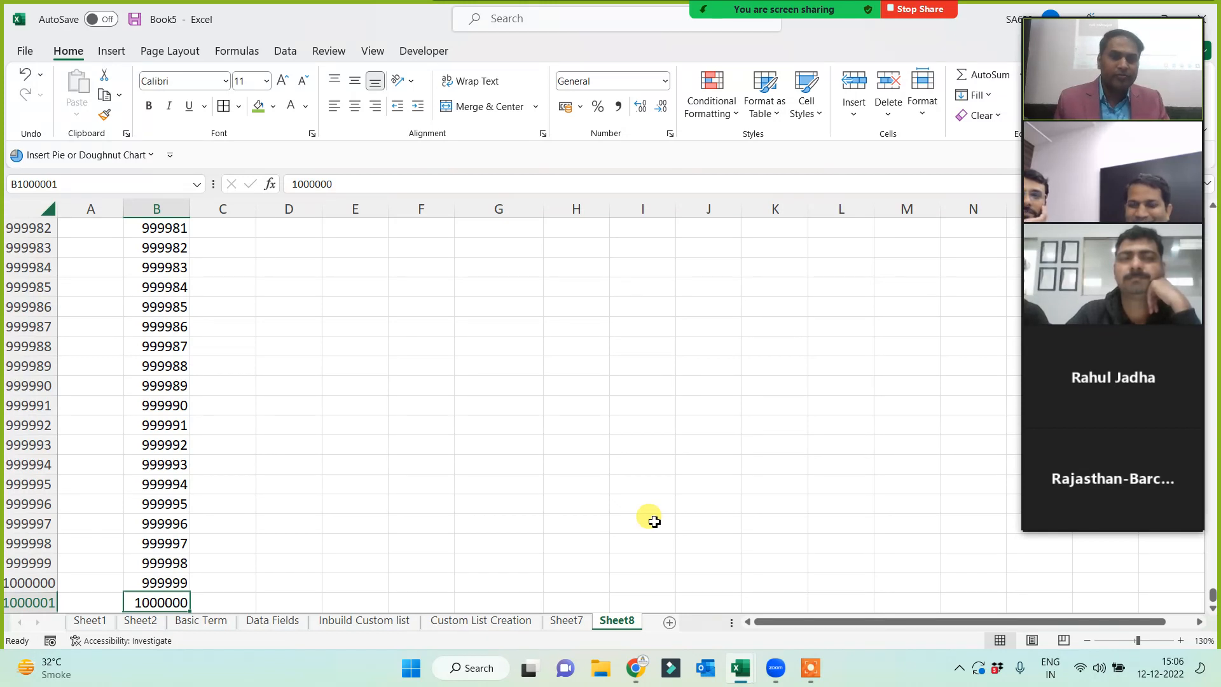
pyautogui.hotkey('ctrl', 'Up')
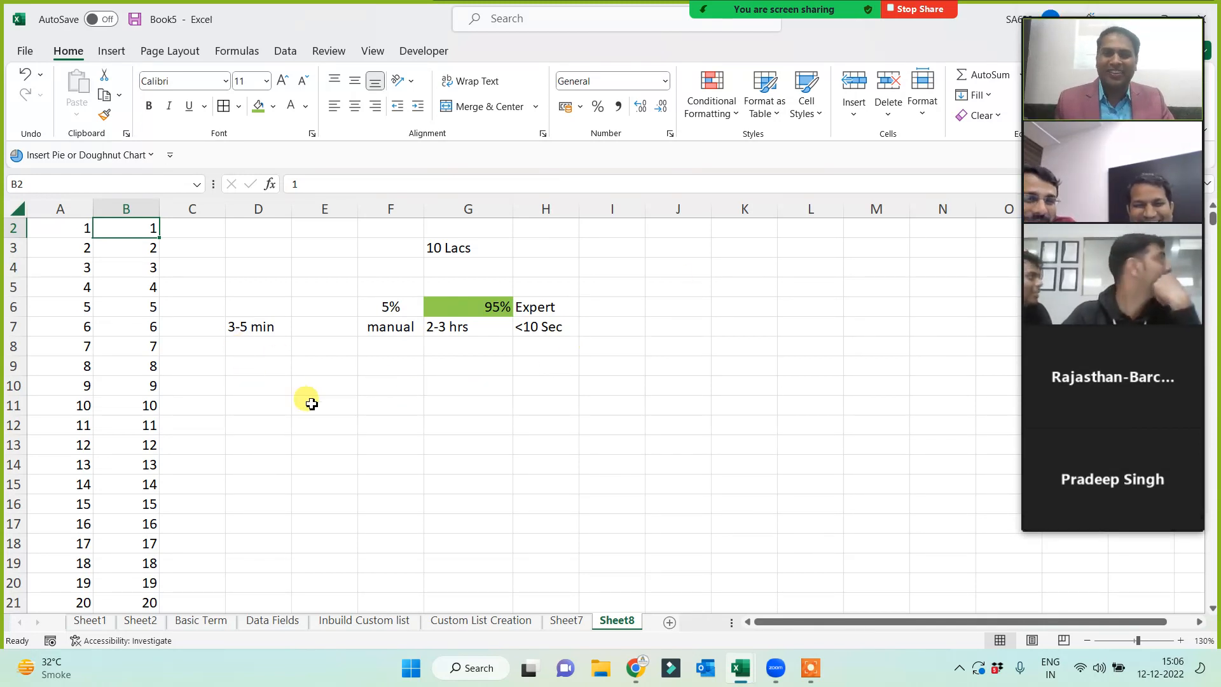
pyautogui.scroll(1, 267, 349)
pyautogui.click(258, 288)
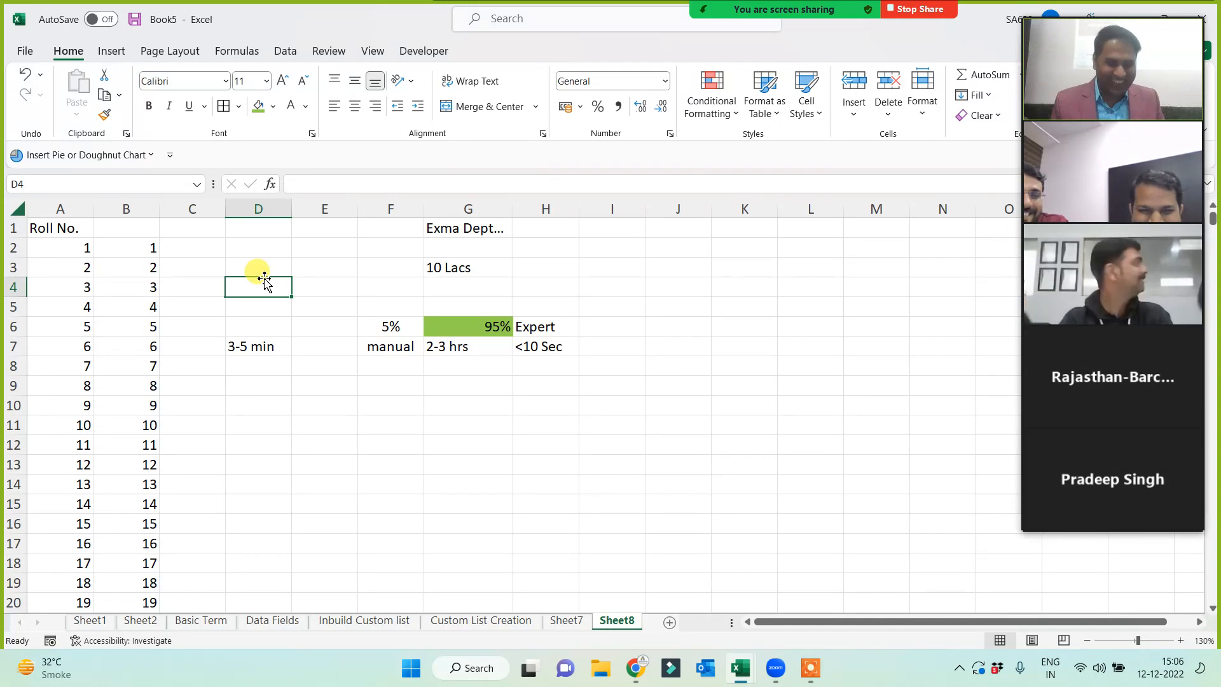
pyautogui.press('Up')
pyautogui.press('Up')
pyautogui.press('Up')
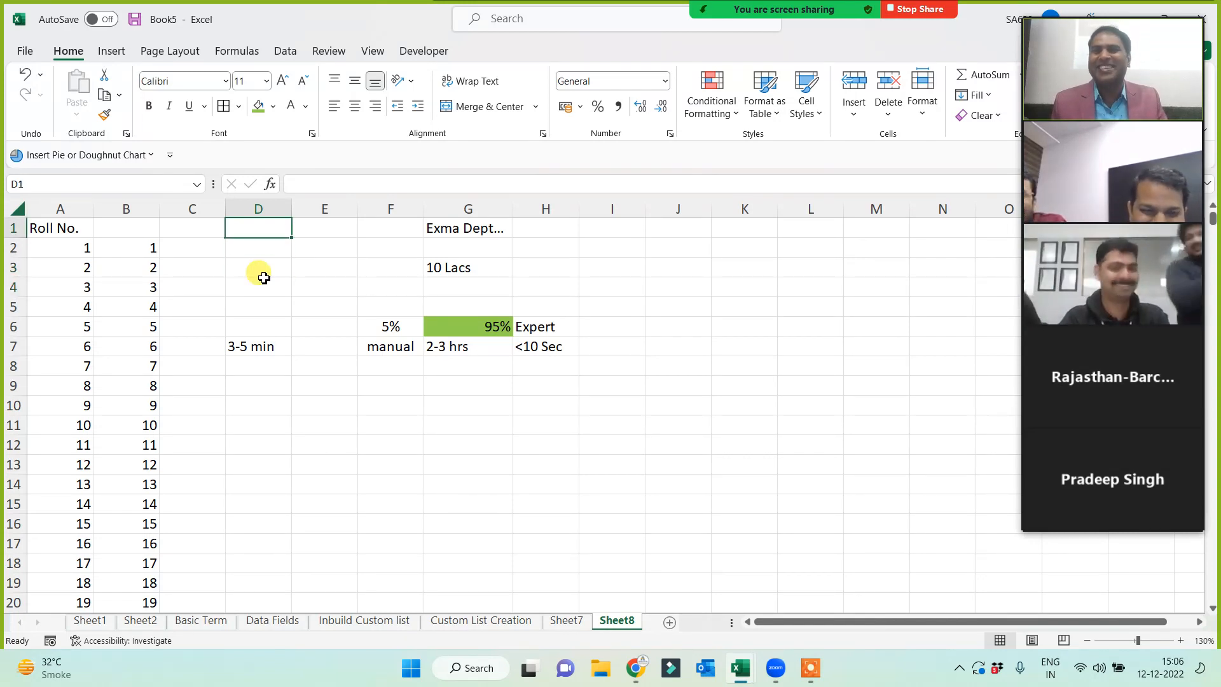
pyautogui.press('Home')
pyautogui.press('Right')
pyautogui.press('Right')
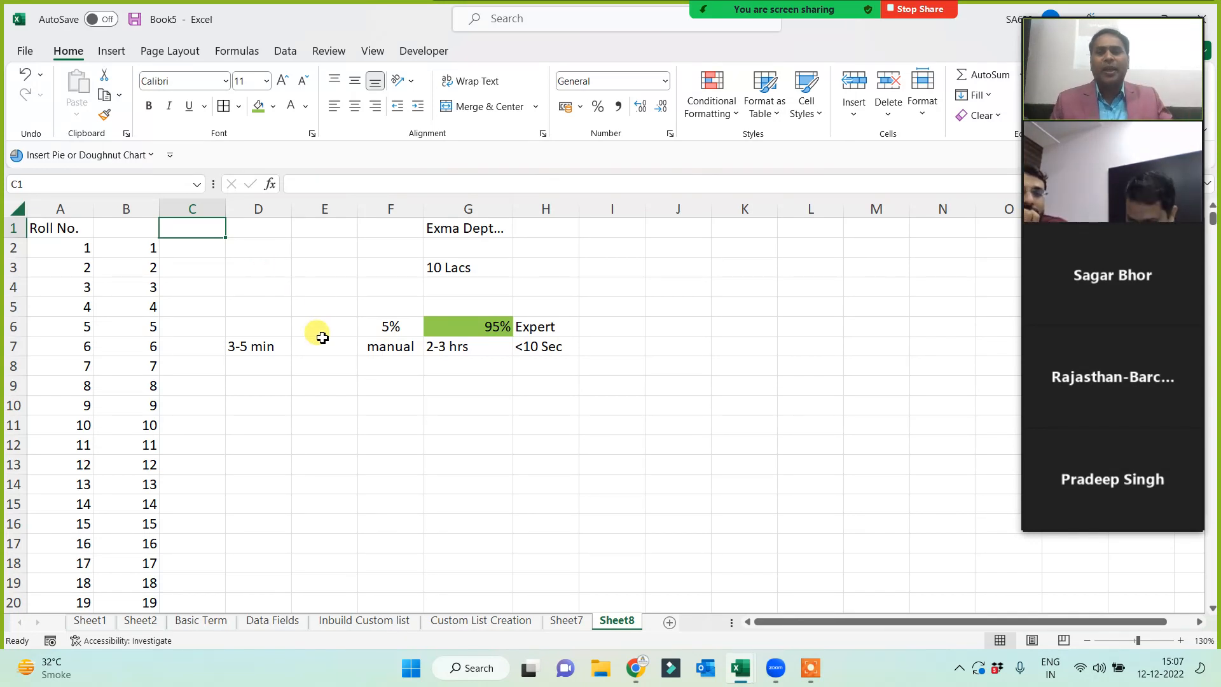
# - Enter 1 in I2 as the series start, clearing the stray 2 typed in I3
pyautogui.click(616, 249)
pyautogui.write('1')
pyautogui.click(638, 379)
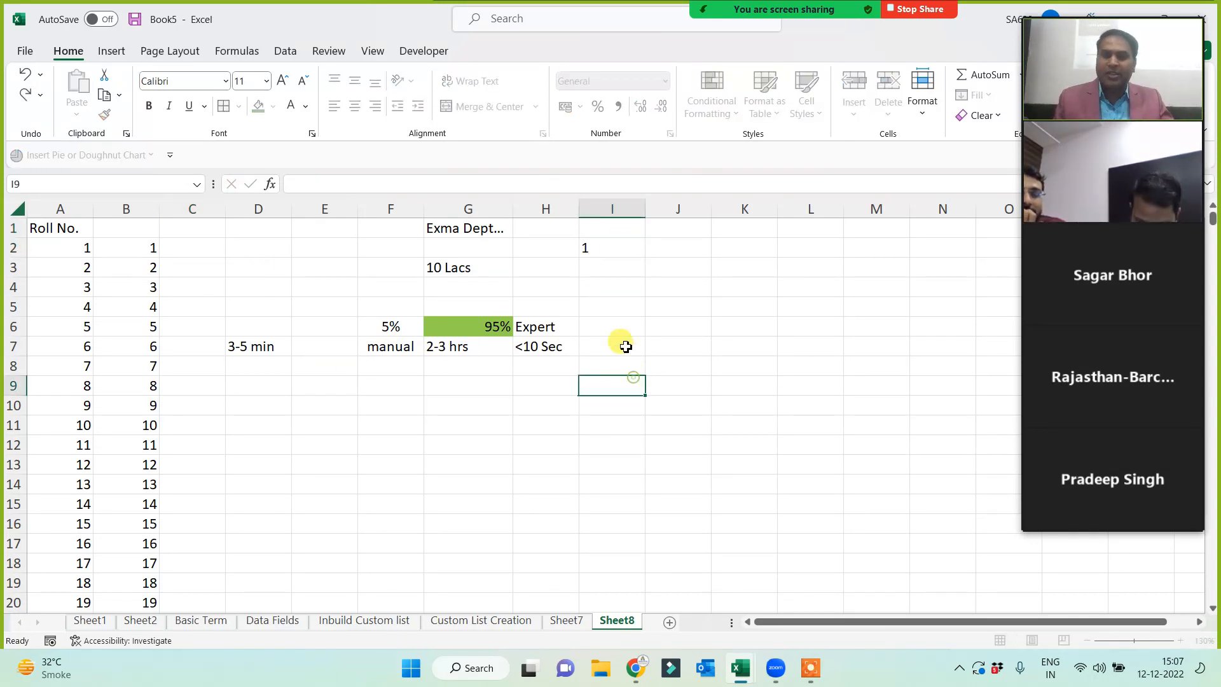
pyautogui.click(623, 266)
pyautogui.write('2')
pyautogui.click(626, 344)
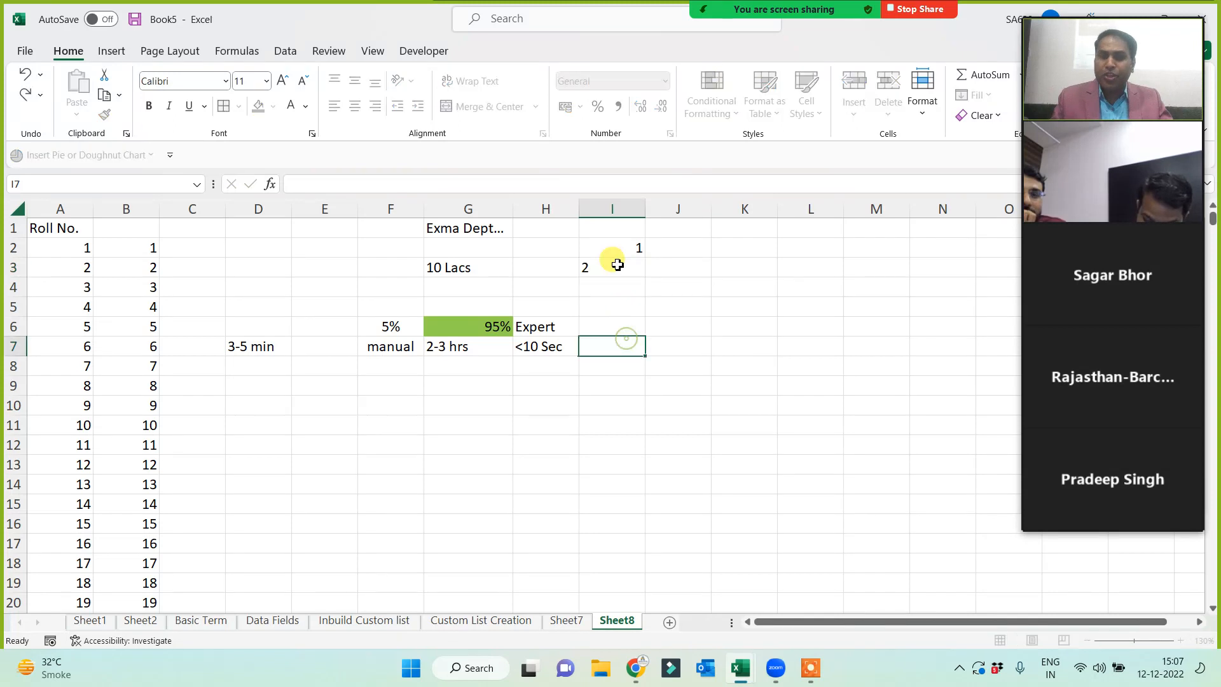
pyautogui.click(609, 267)
pyautogui.press('Delete')
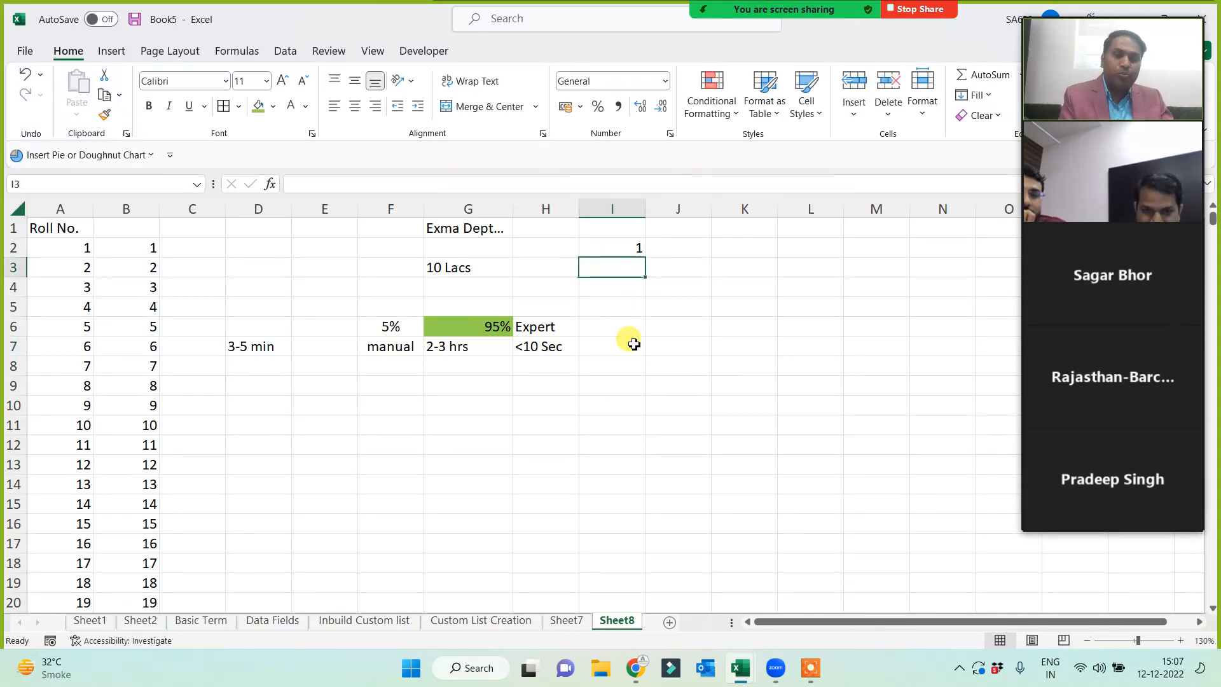
pyautogui.click(624, 245)
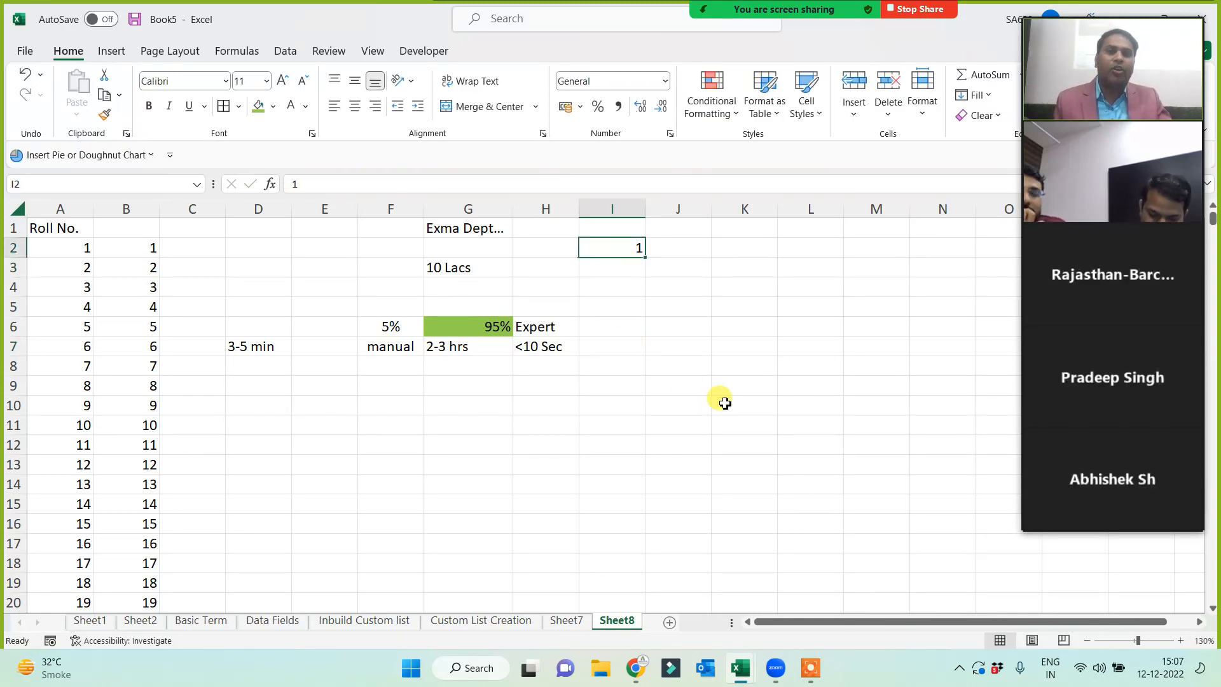
# - Fill column I downward from I2 as a series with step 1 and stop value 20
pyautogui.click(986, 99)
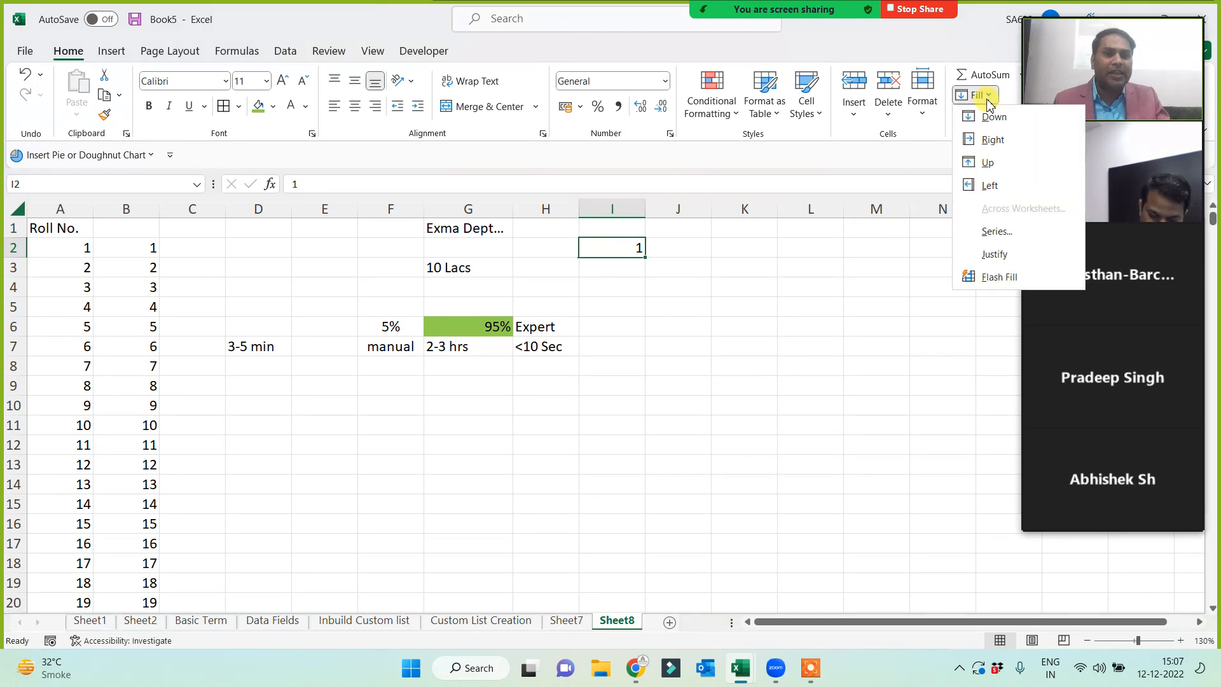
pyautogui.click(996, 231)
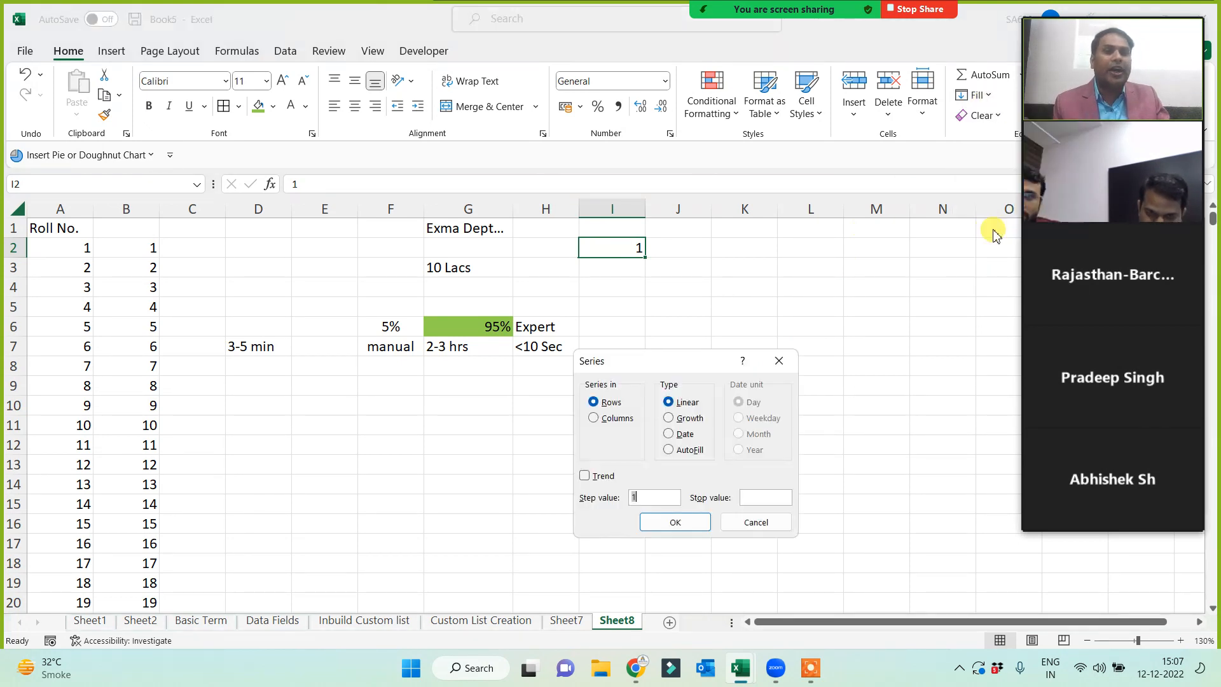
pyautogui.click(615, 419)
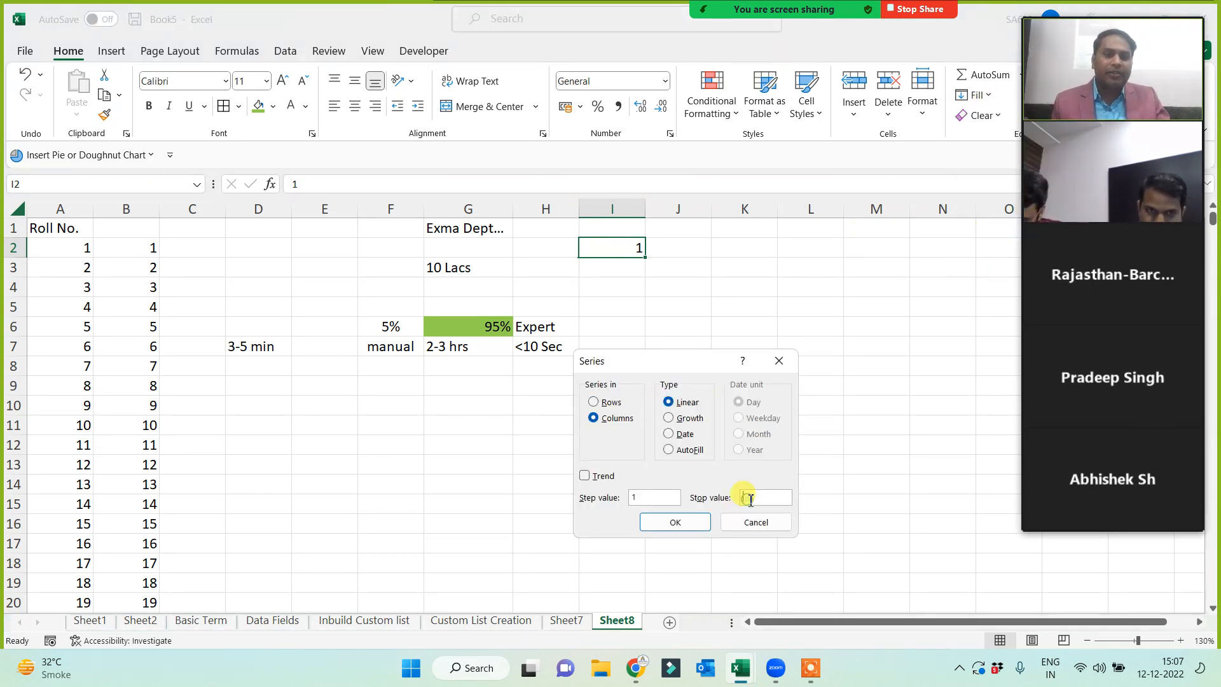
pyautogui.click(751, 499)
pyautogui.write('20')
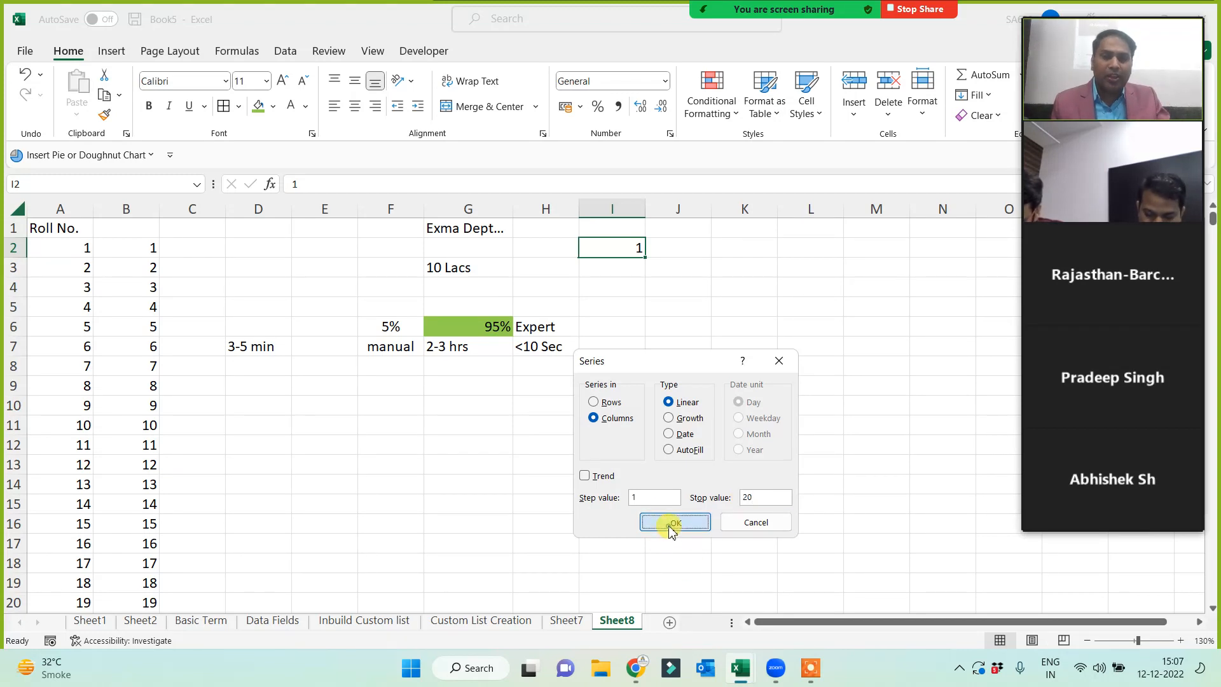
pyautogui.click(675, 522)
# - Check that the series ends at 20 in I21, return to I2, then select a column K cell
pyautogui.hotkey('ctrl', 'Down')
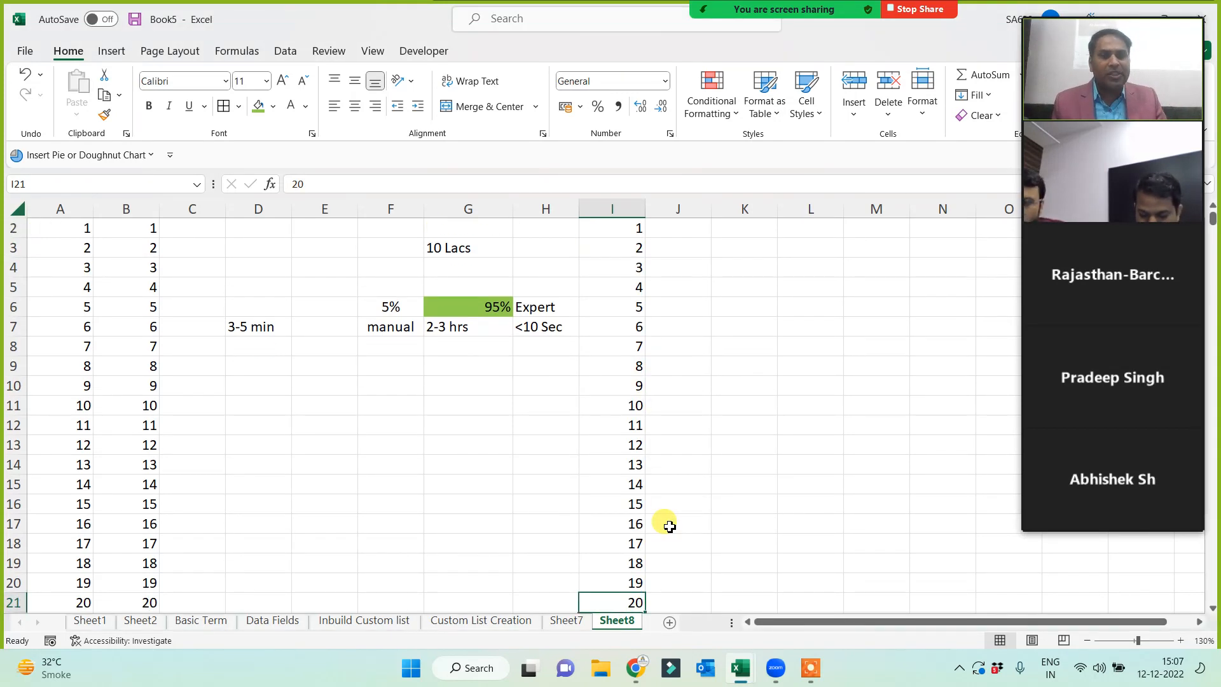
pyautogui.hotkey('ctrl', 'Up')
pyautogui.press('Down')
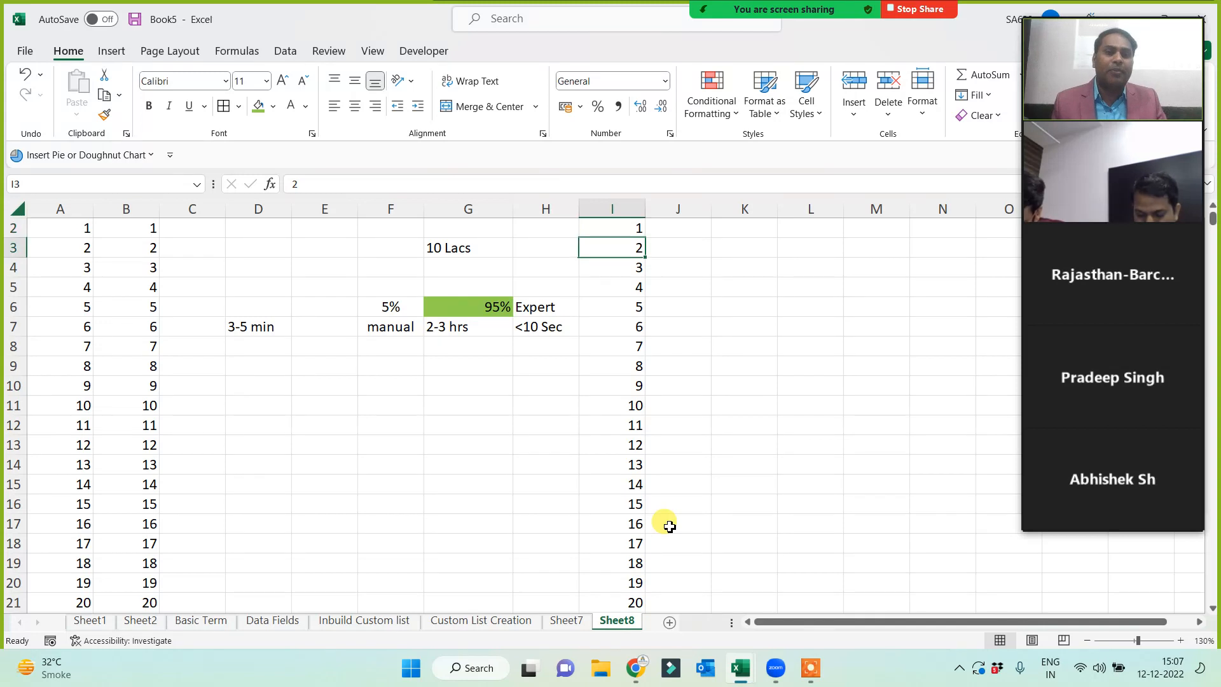
pyautogui.press('Up')
pyautogui.press('Up')
pyautogui.press('Down')
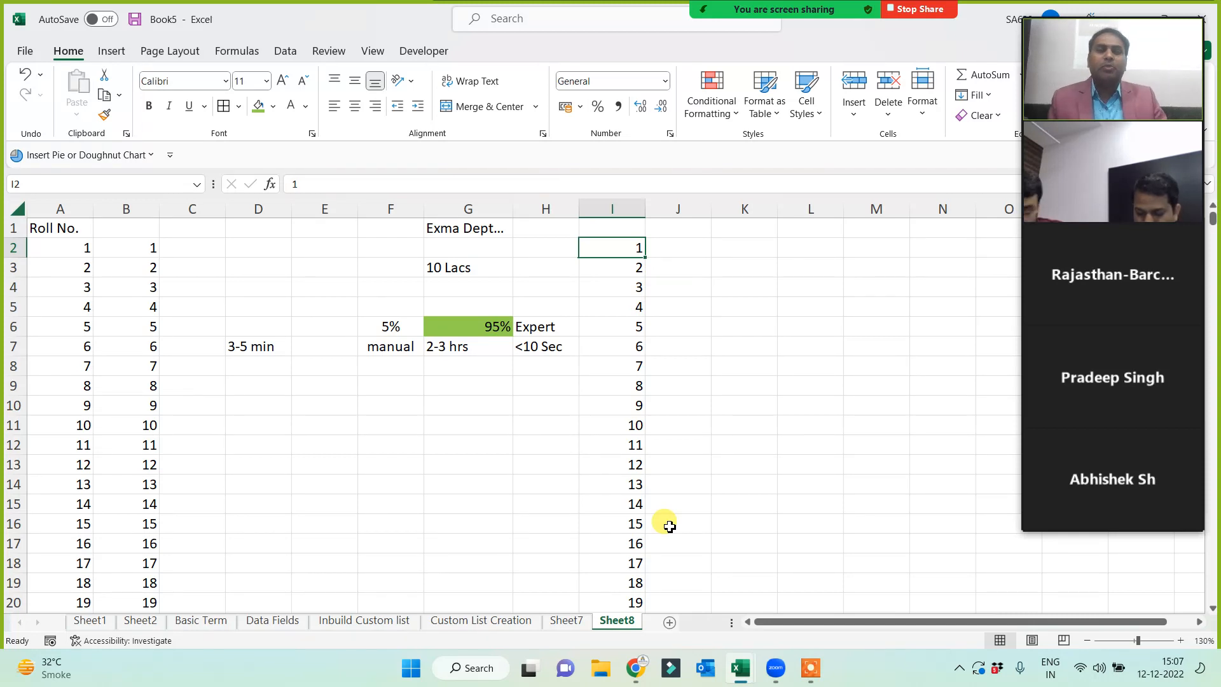
pyautogui.click(725, 425)
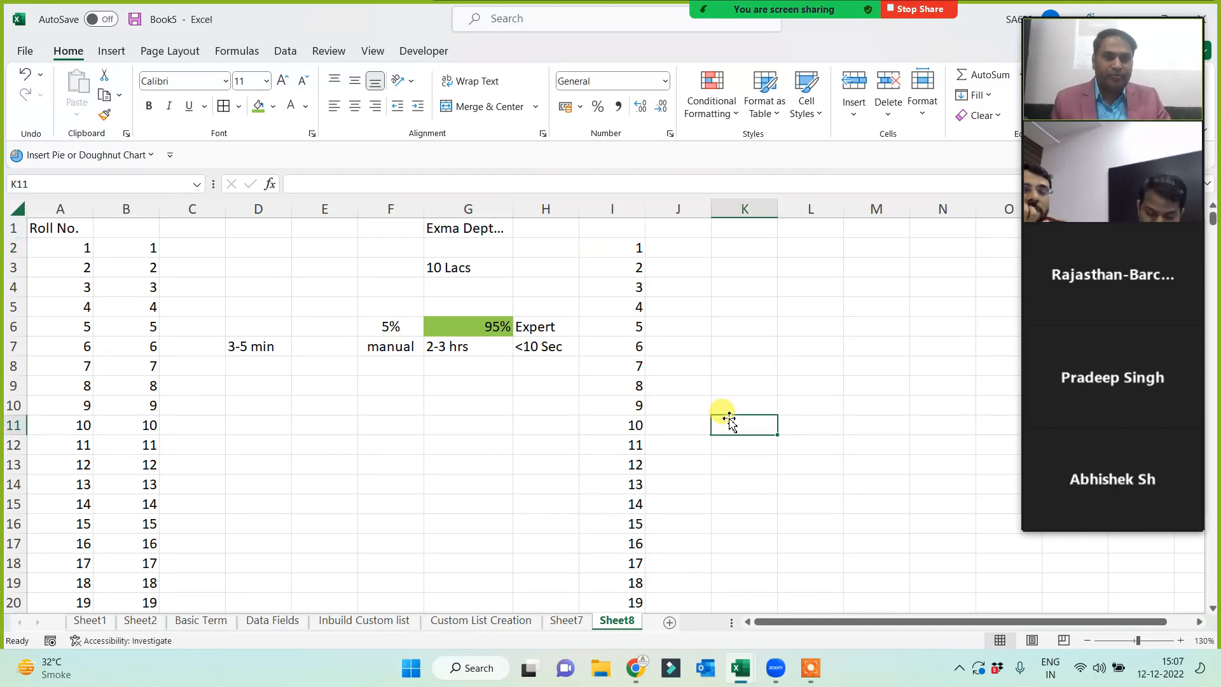
pyautogui.click(726, 245)
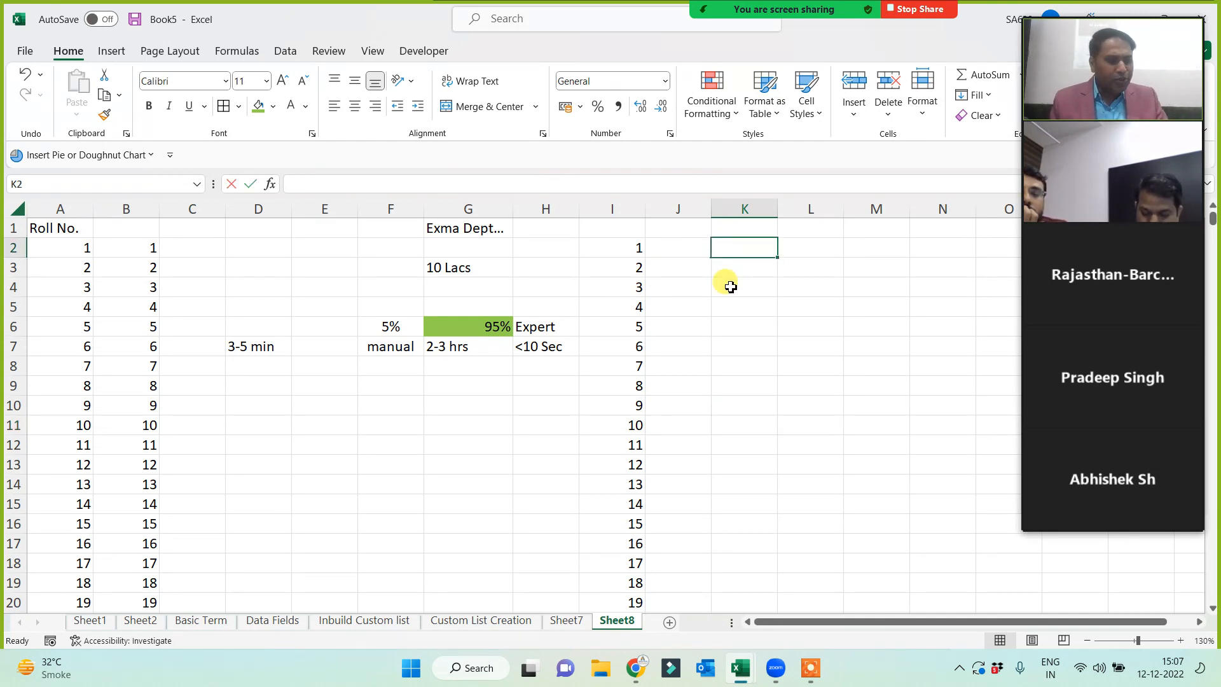
pyautogui.write('19')
pyautogui.press('Return')
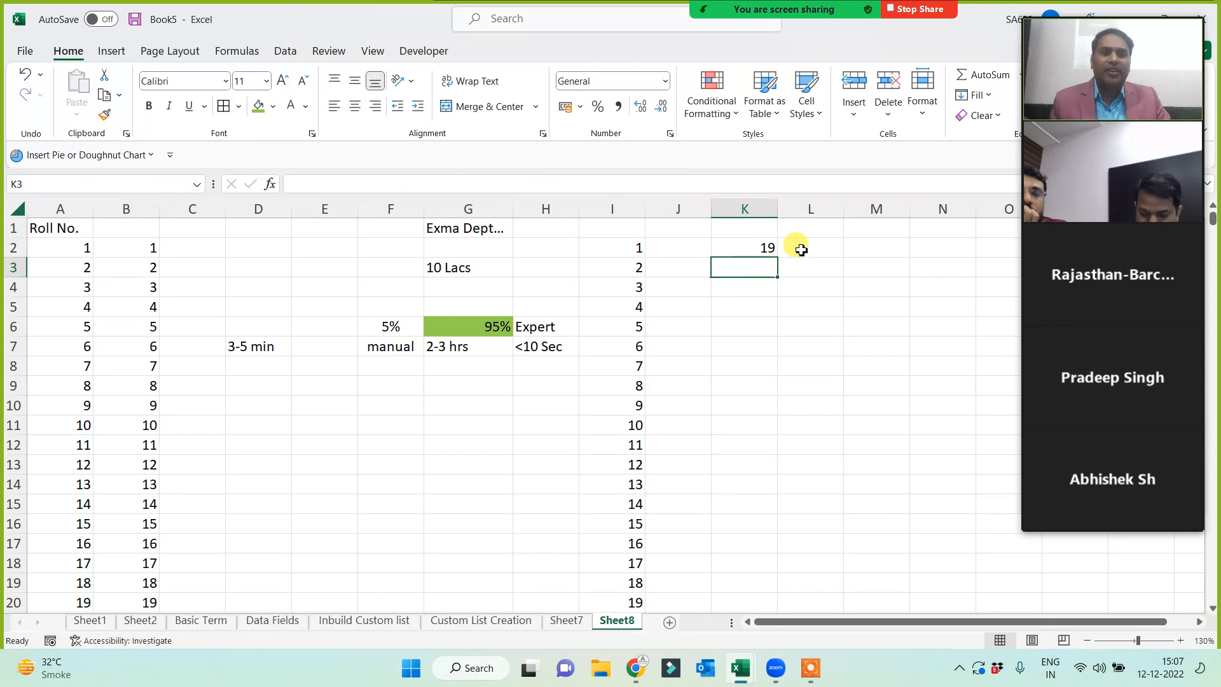
pyautogui.click(803, 248)
pyautogui.write('14')
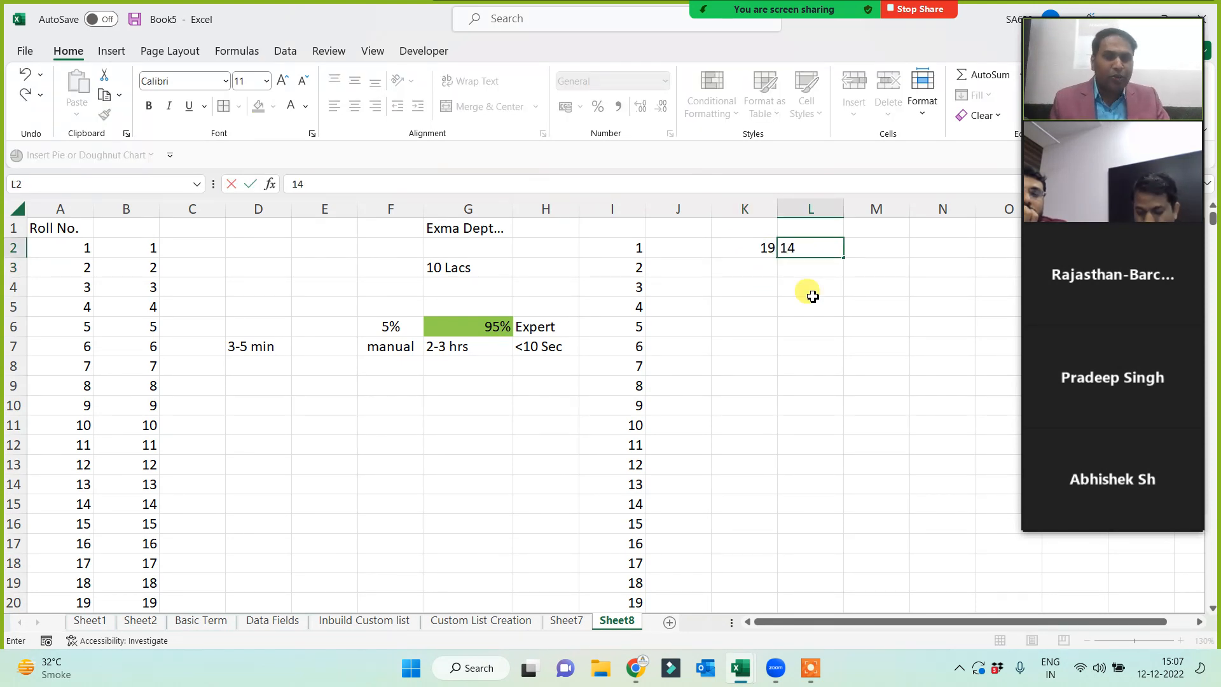
pyautogui.press('Return')
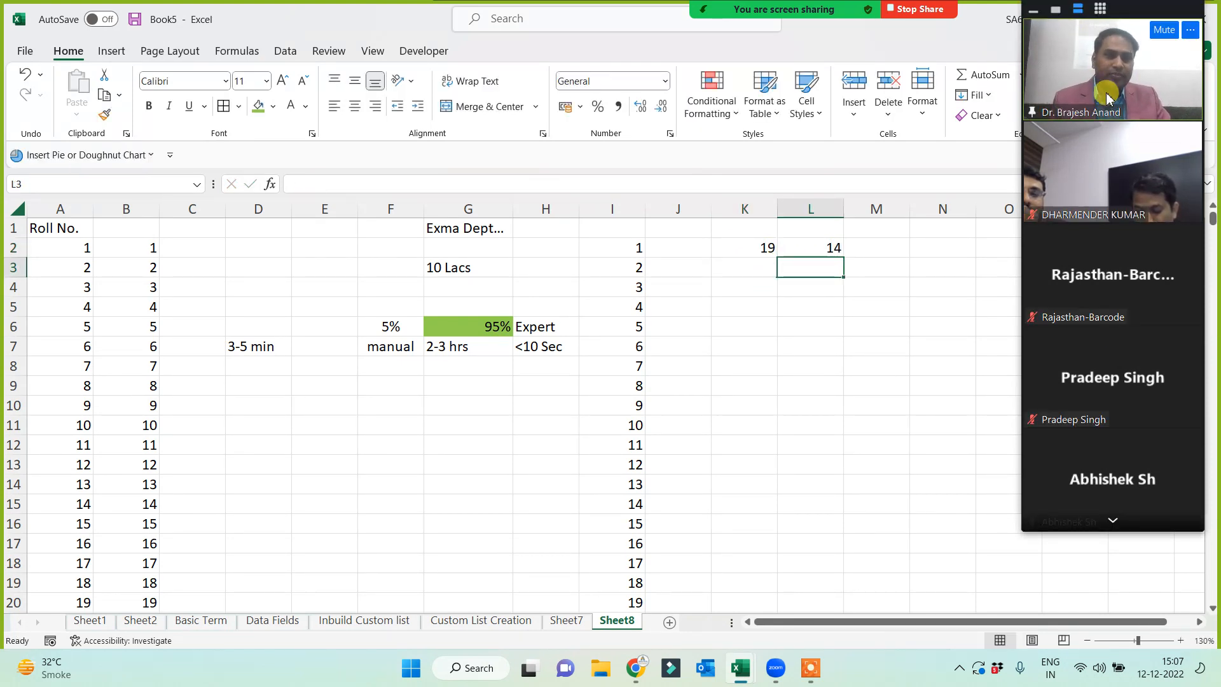
pyautogui.click(1116, 520)
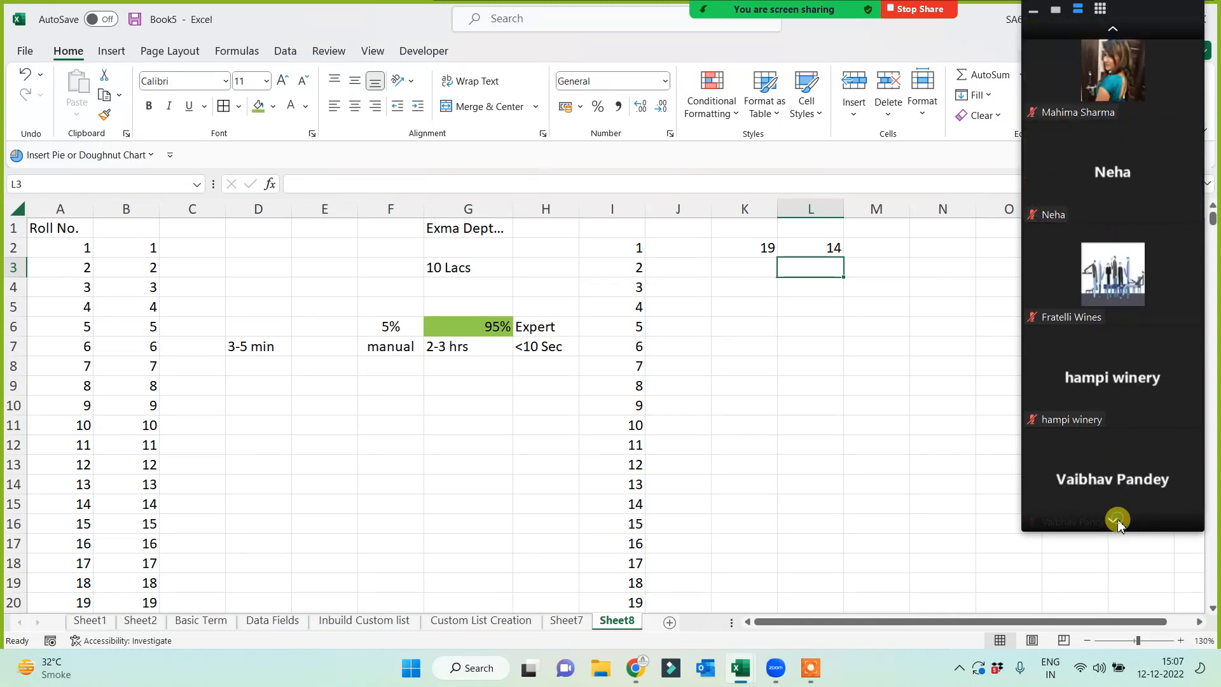
pyautogui.click(1111, 29)
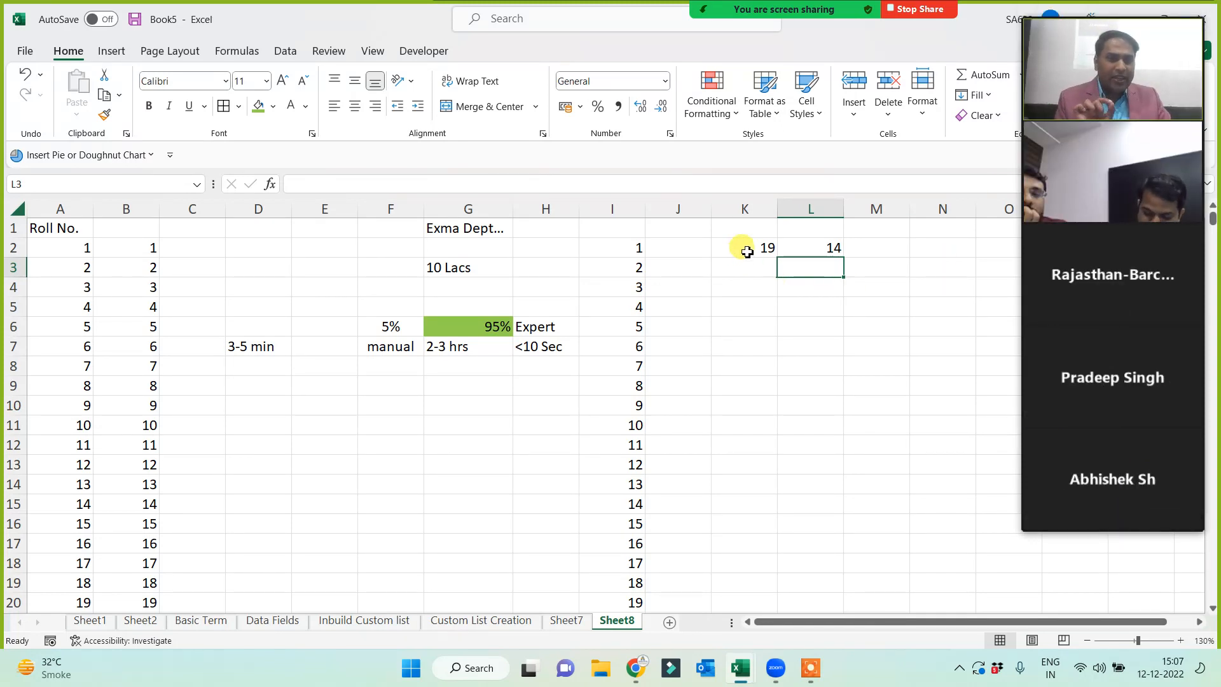
pyautogui.click(748, 252)
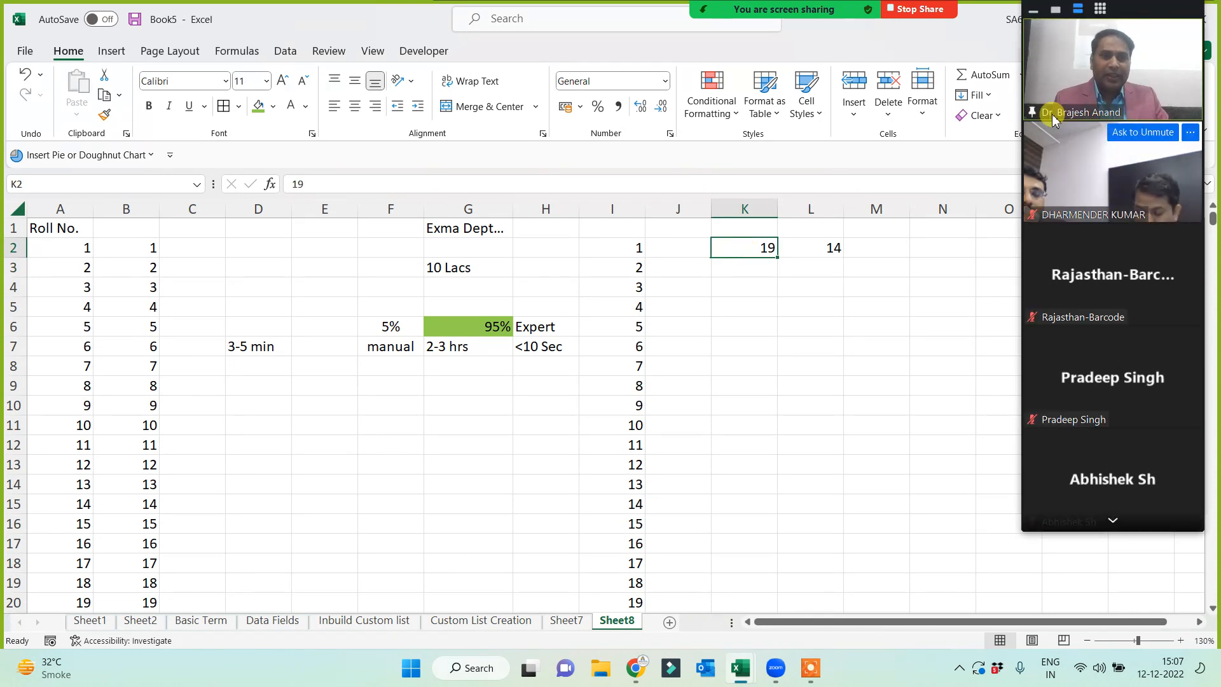
# - Fill K2 downward as a linear series with step 19 and stop value 190
pyautogui.click(985, 96)
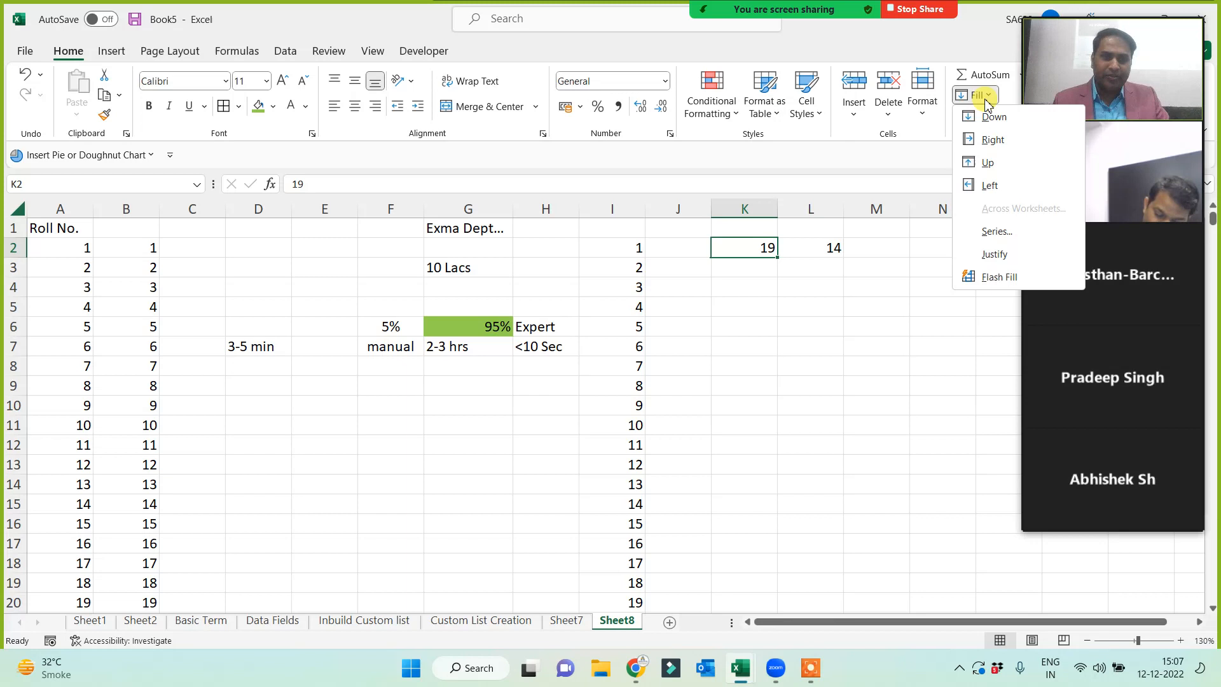
pyautogui.click(996, 231)
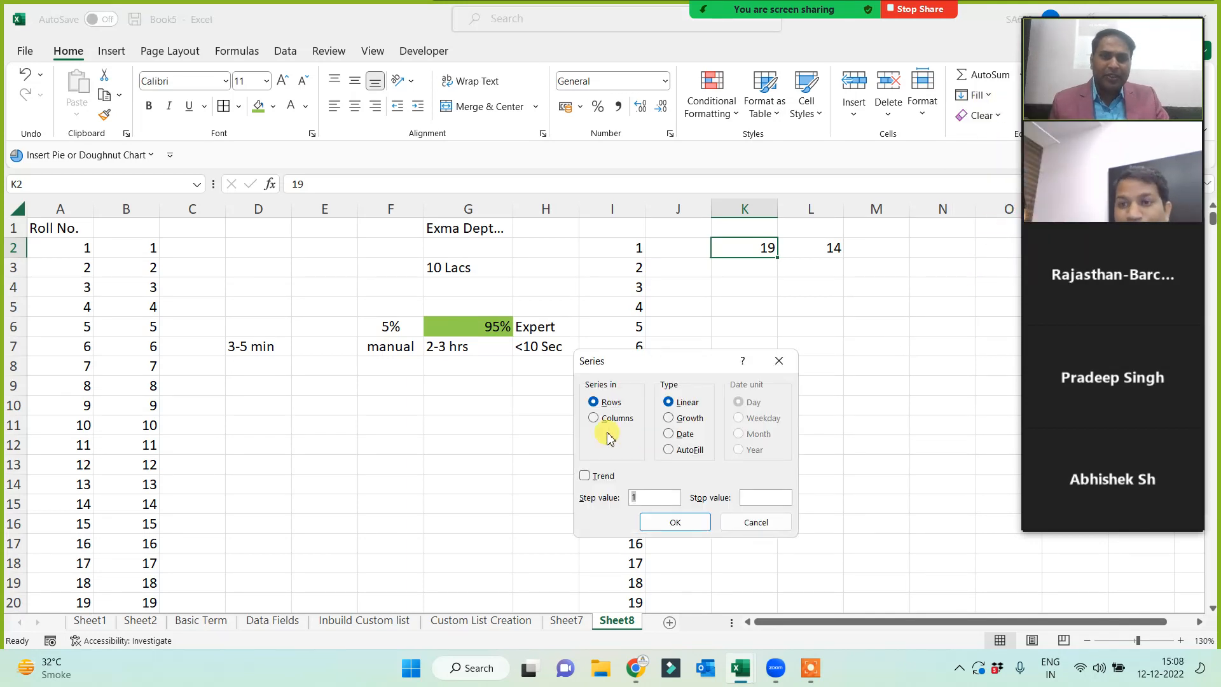
pyautogui.click(595, 418)
pyautogui.moveTo(681, 364); pyautogui.dragTo(568, 272)
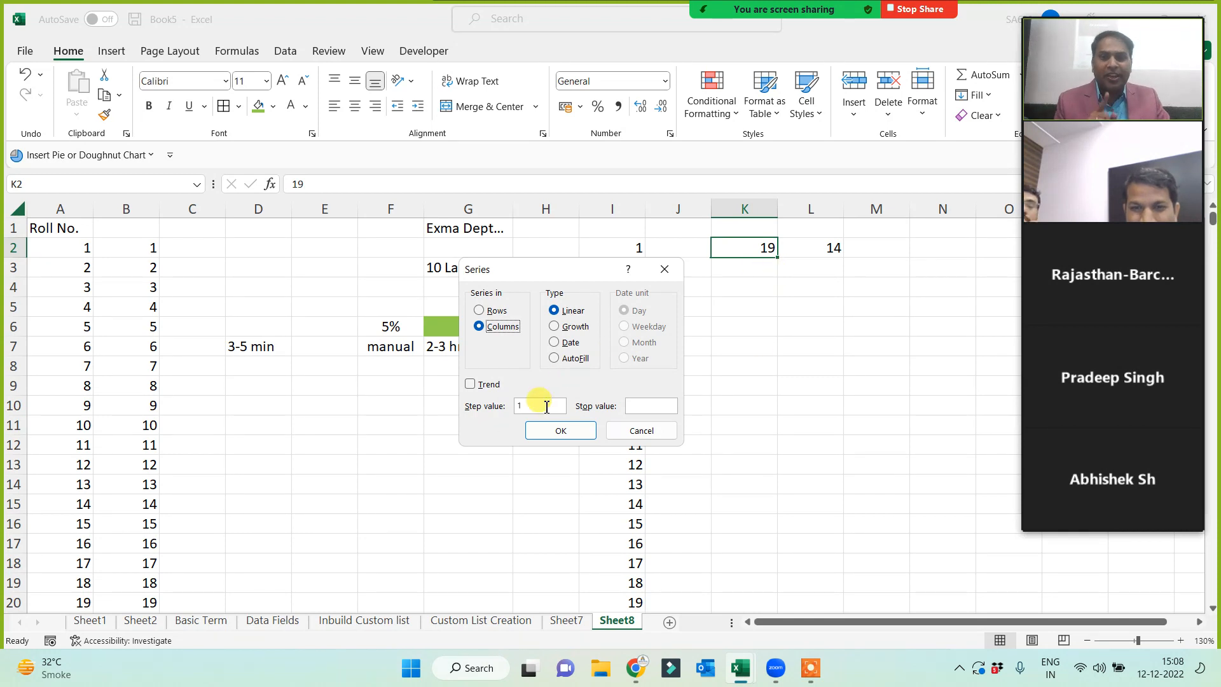
pyautogui.click(546, 406)
pyautogui.write('9')
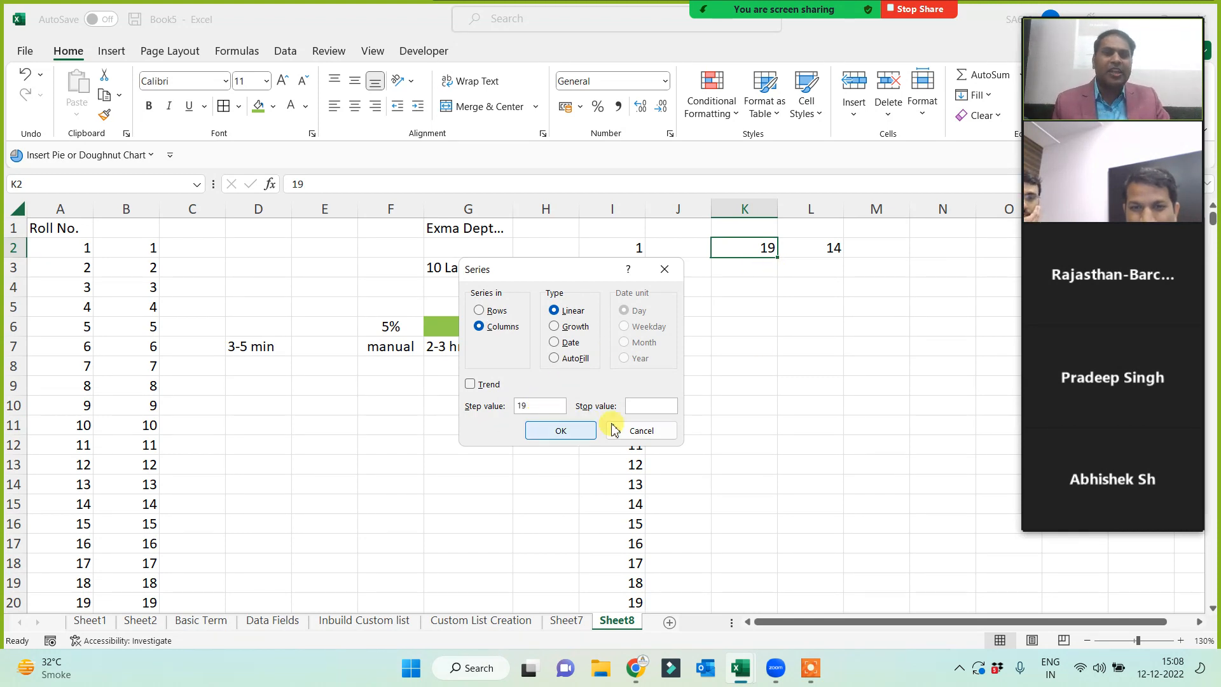
pyautogui.click(637, 411)
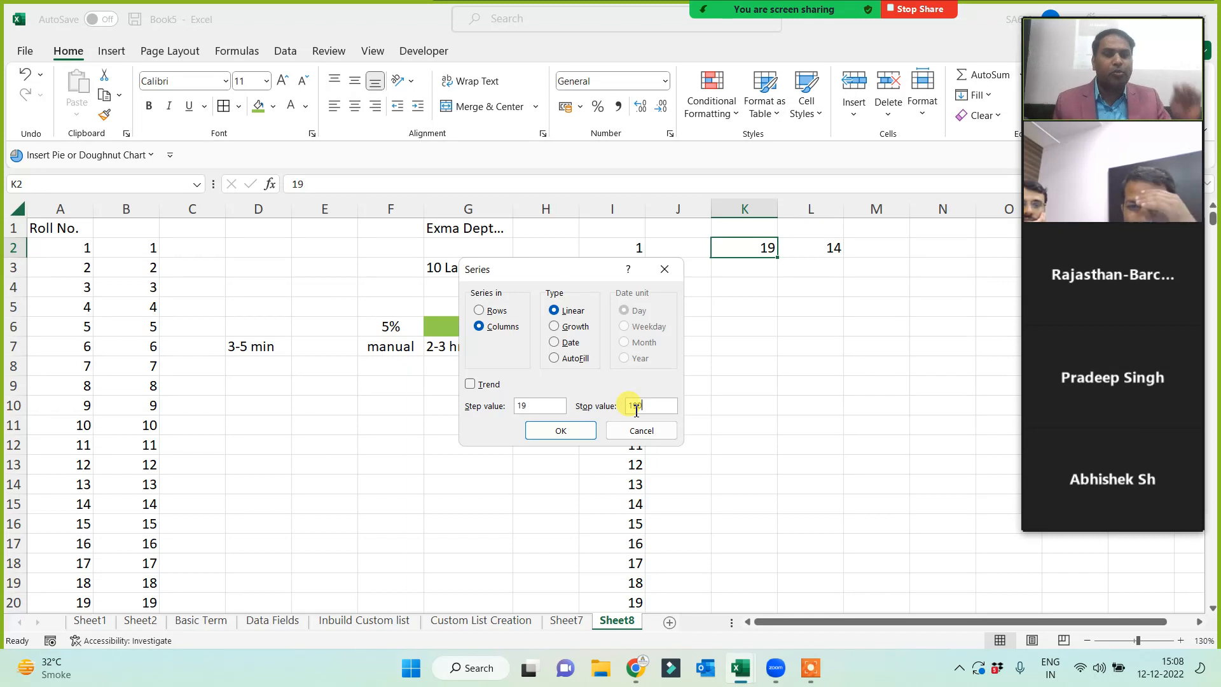
pyautogui.click(565, 430)
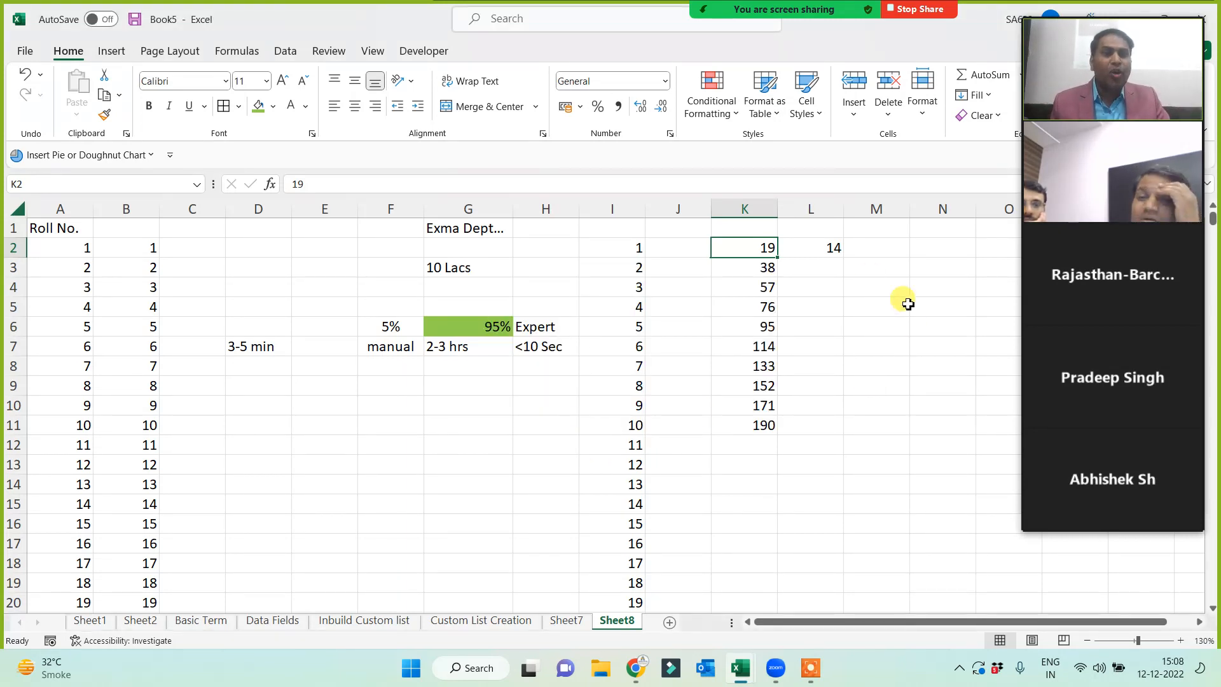
# - Fill L2 downward with multiples of 14, step 14, stop value 140
pyautogui.click(821, 251)
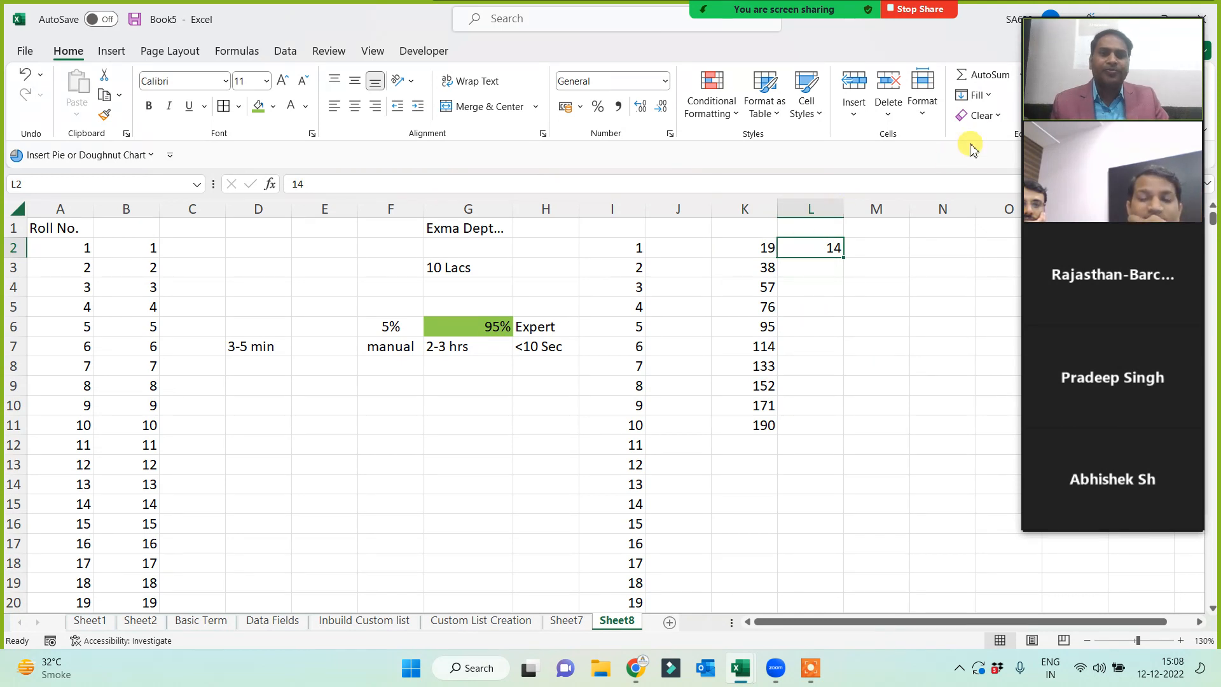
pyautogui.click(973, 96)
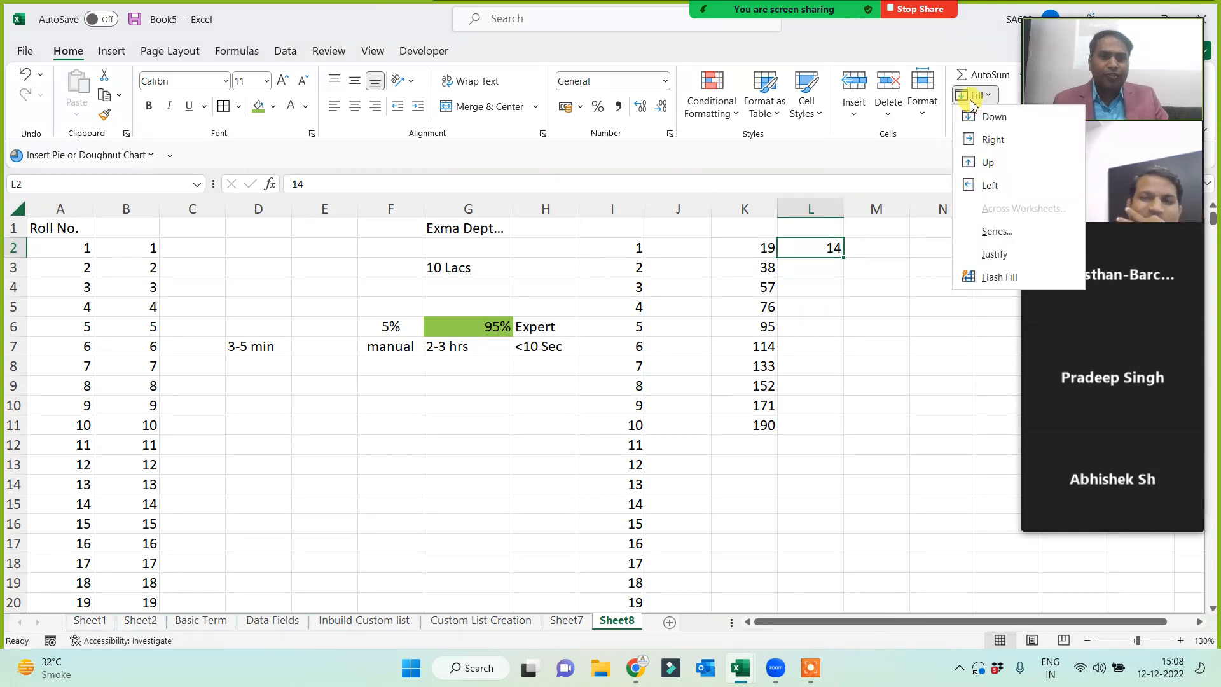
pyautogui.click(990, 232)
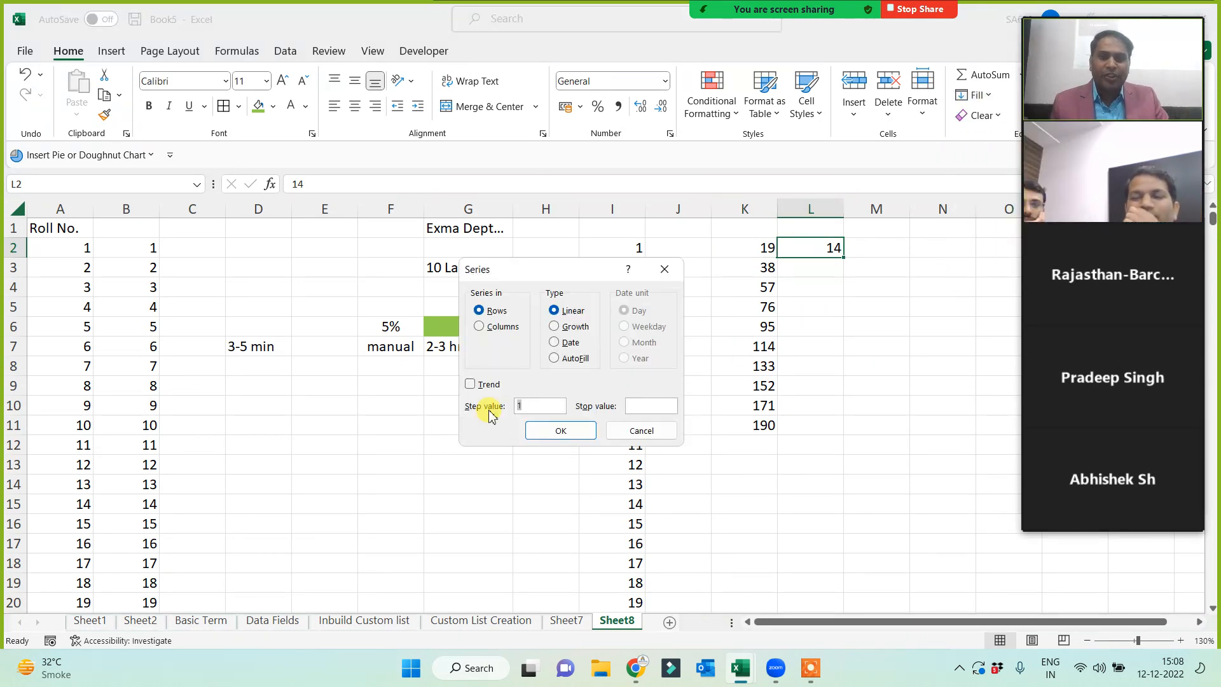
pyautogui.click(479, 326)
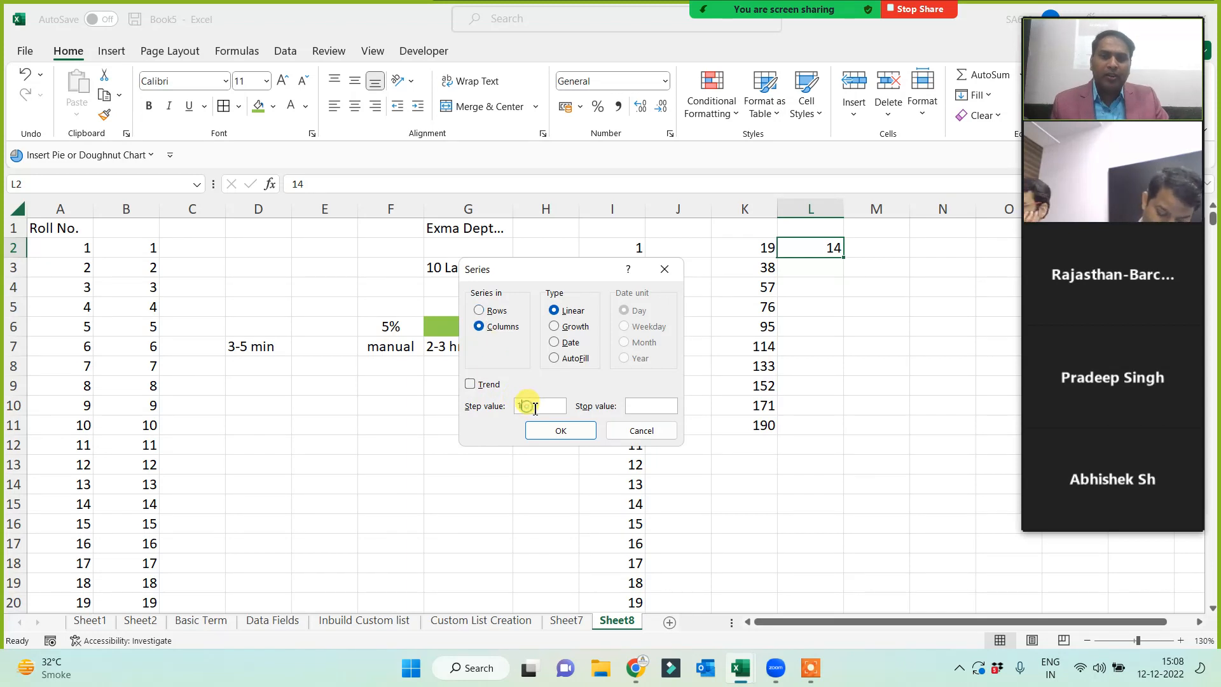
pyautogui.write('14')
pyautogui.click(645, 406)
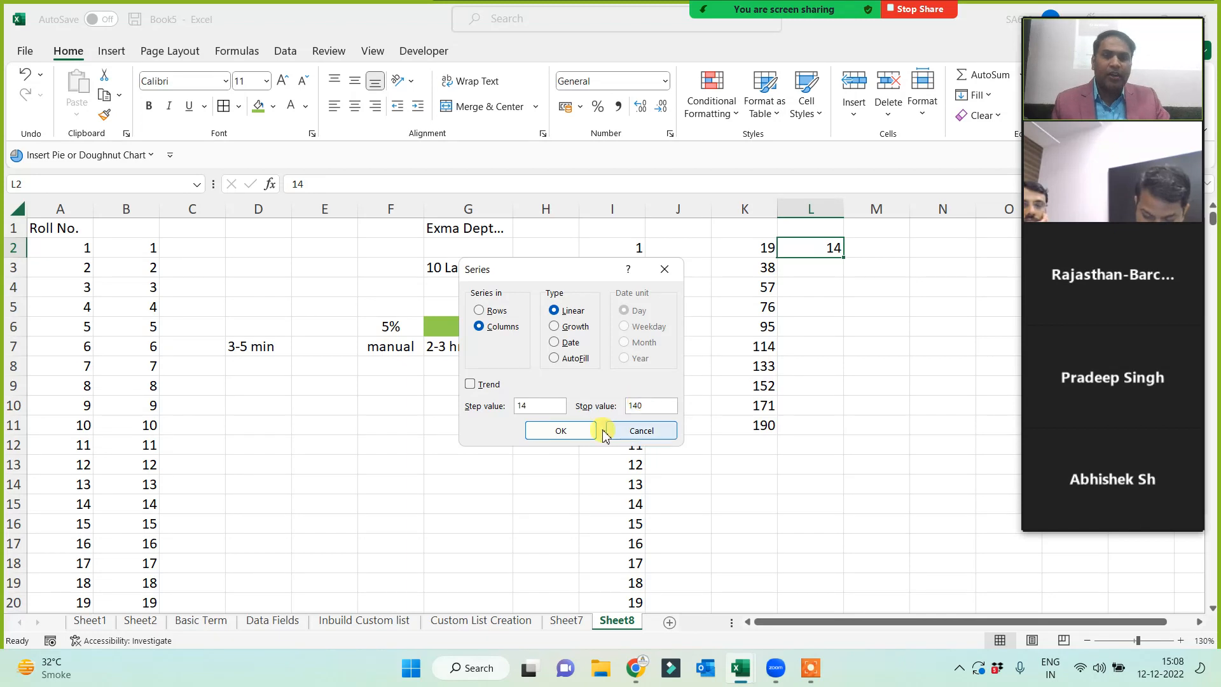
pyautogui.click(566, 430)
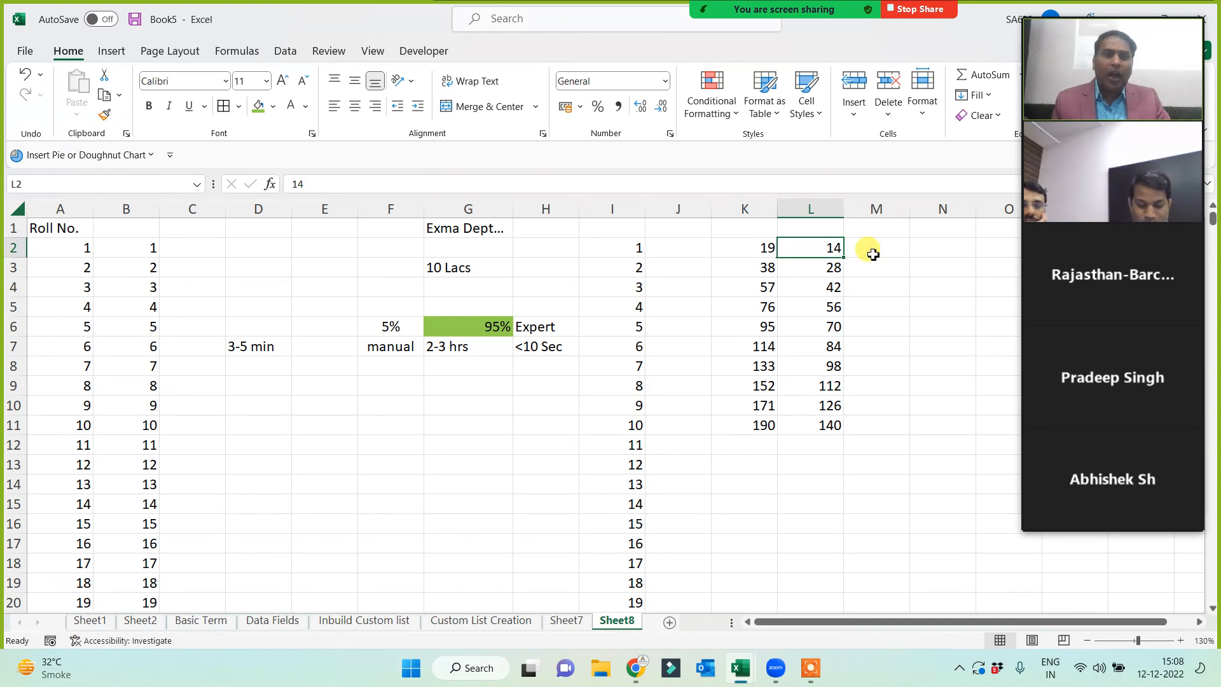
pyautogui.click(860, 228)
# - Enter the date 1 Jan in M1 and widen column M to fit it
pyautogui.write('1 jan 2023')
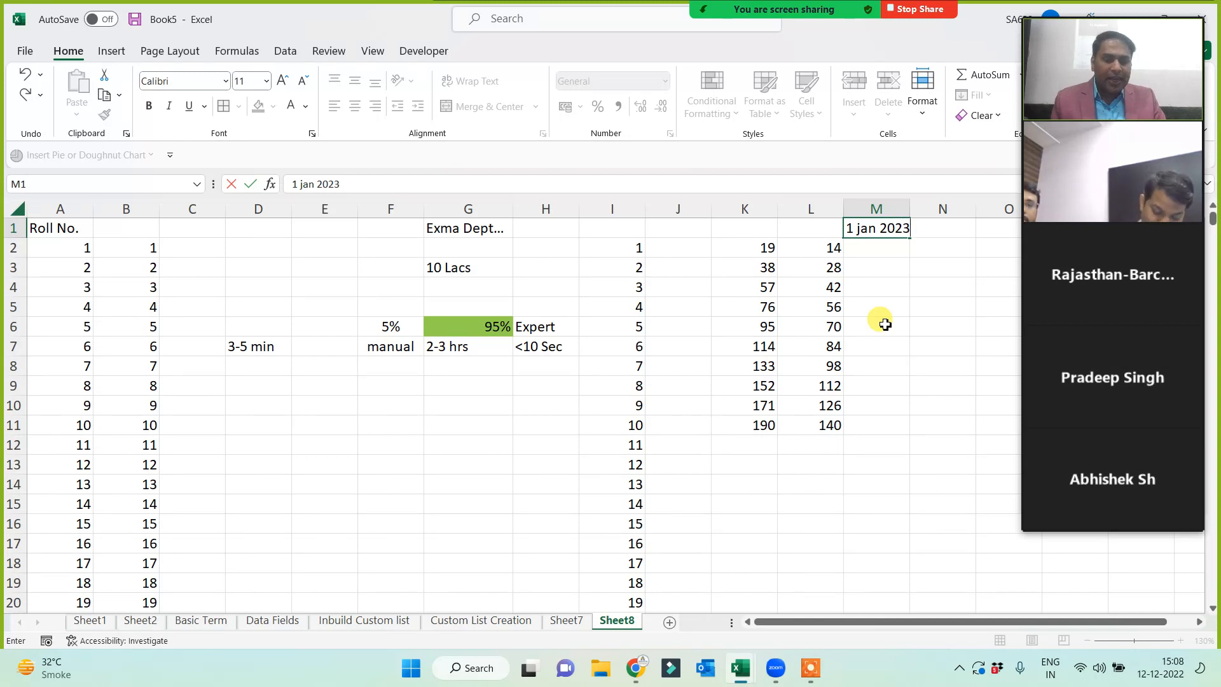
pyautogui.press('Return')
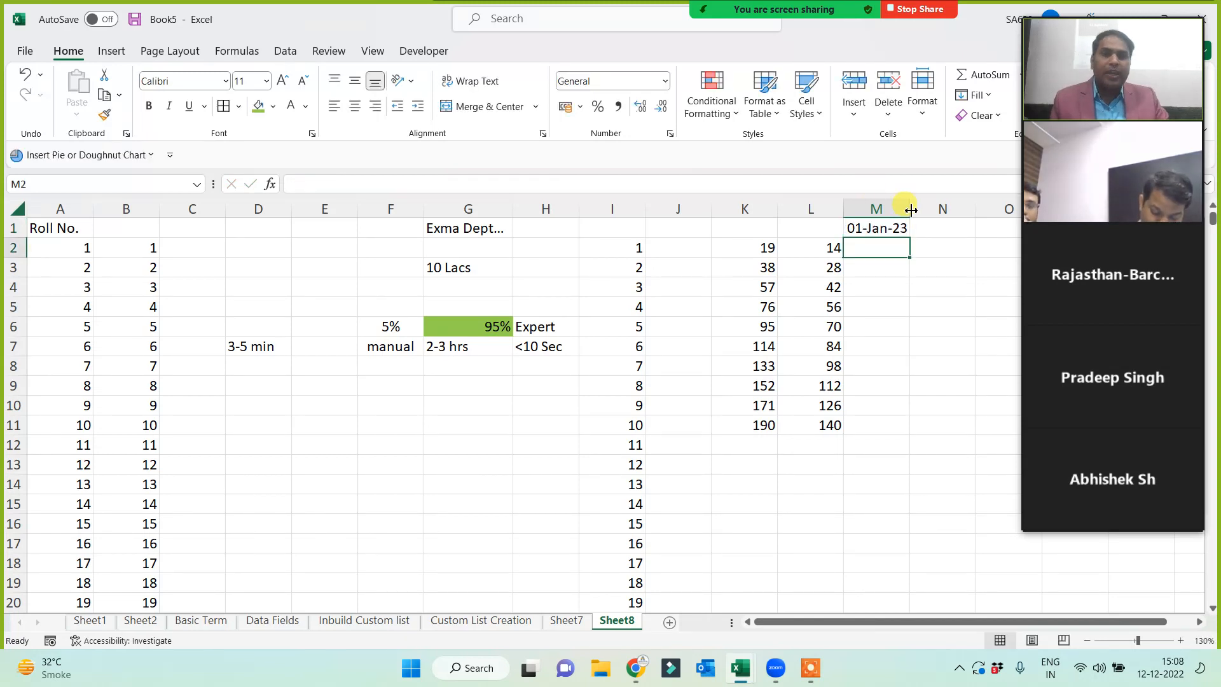
pyautogui.moveTo(909, 206); pyautogui.dragTo(954, 206)
pyautogui.click(928, 229)
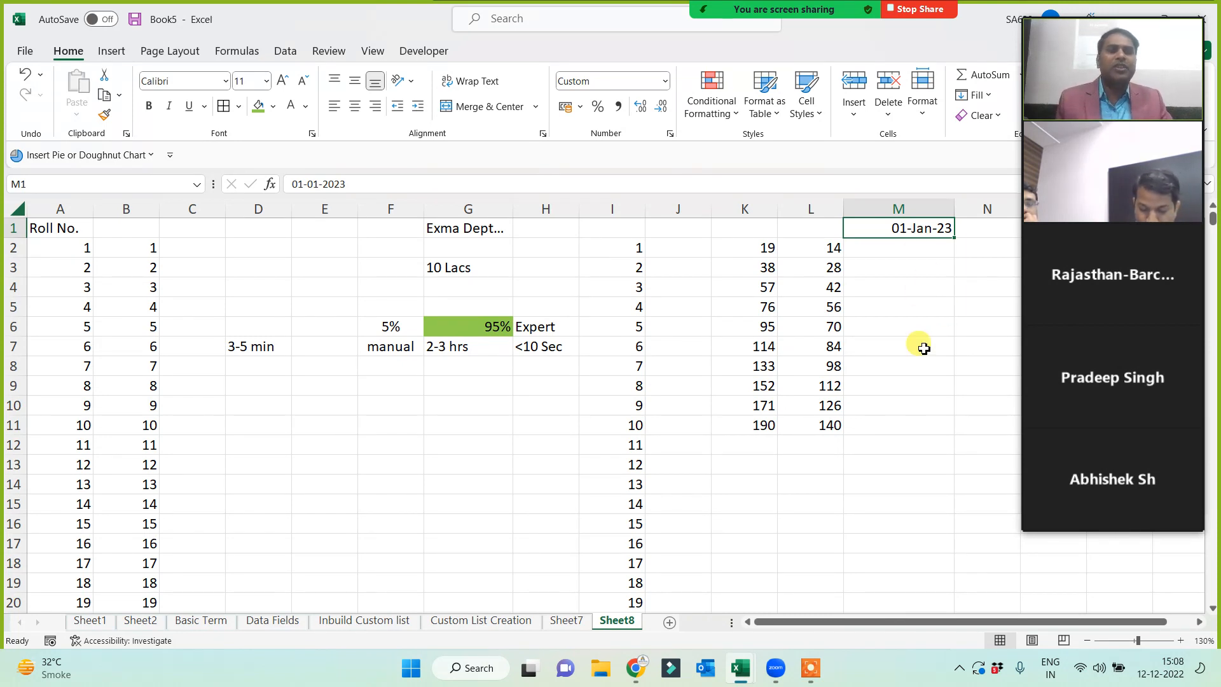
# - Fill column M with daily dates through 31 Dec 2023 and check the last date
pyautogui.click(979, 96)
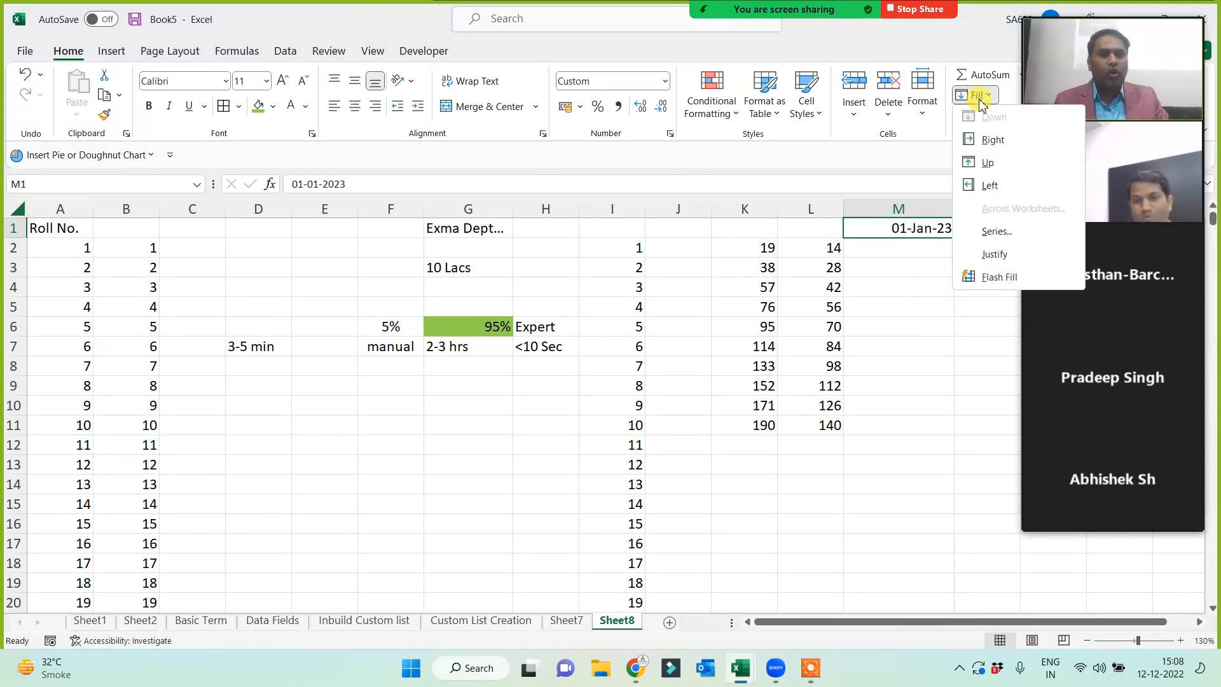
pyautogui.click(989, 231)
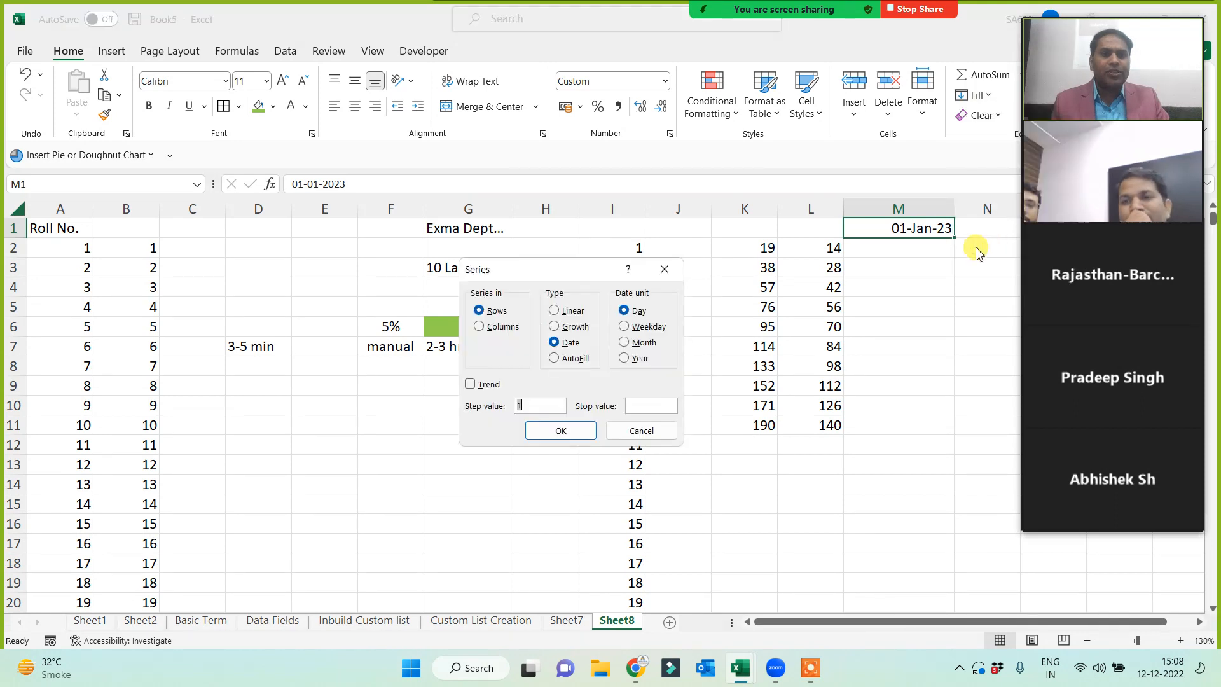
pyautogui.click(479, 327)
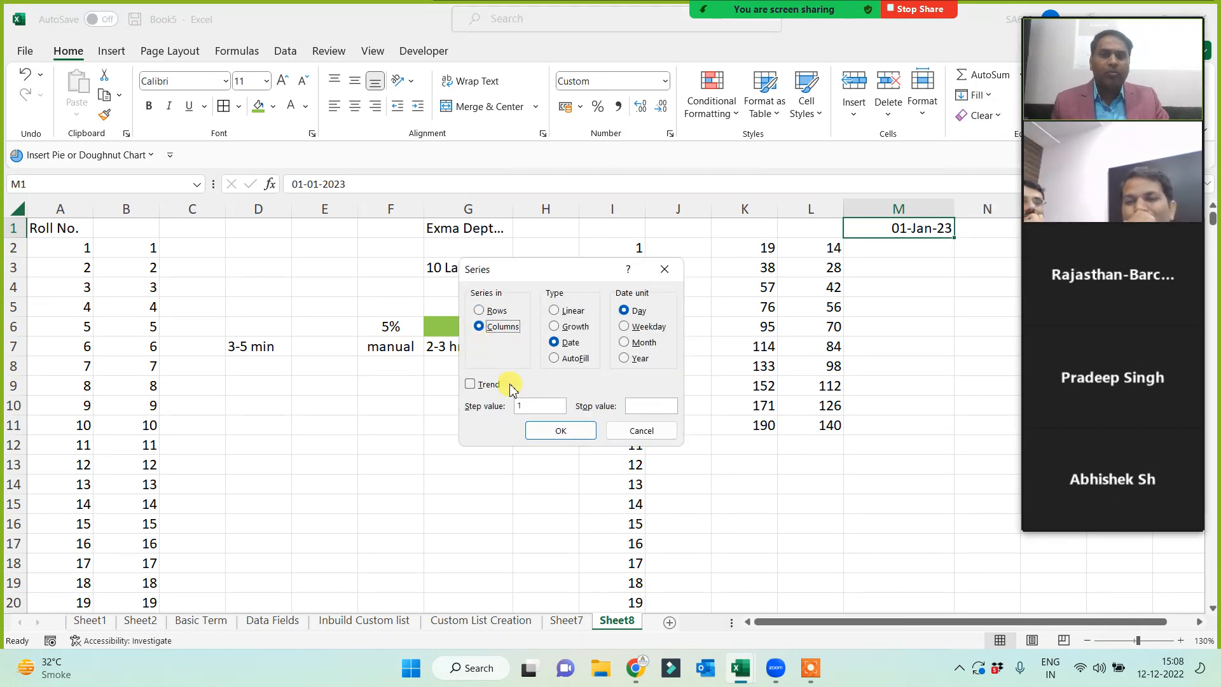
pyautogui.click(639, 406)
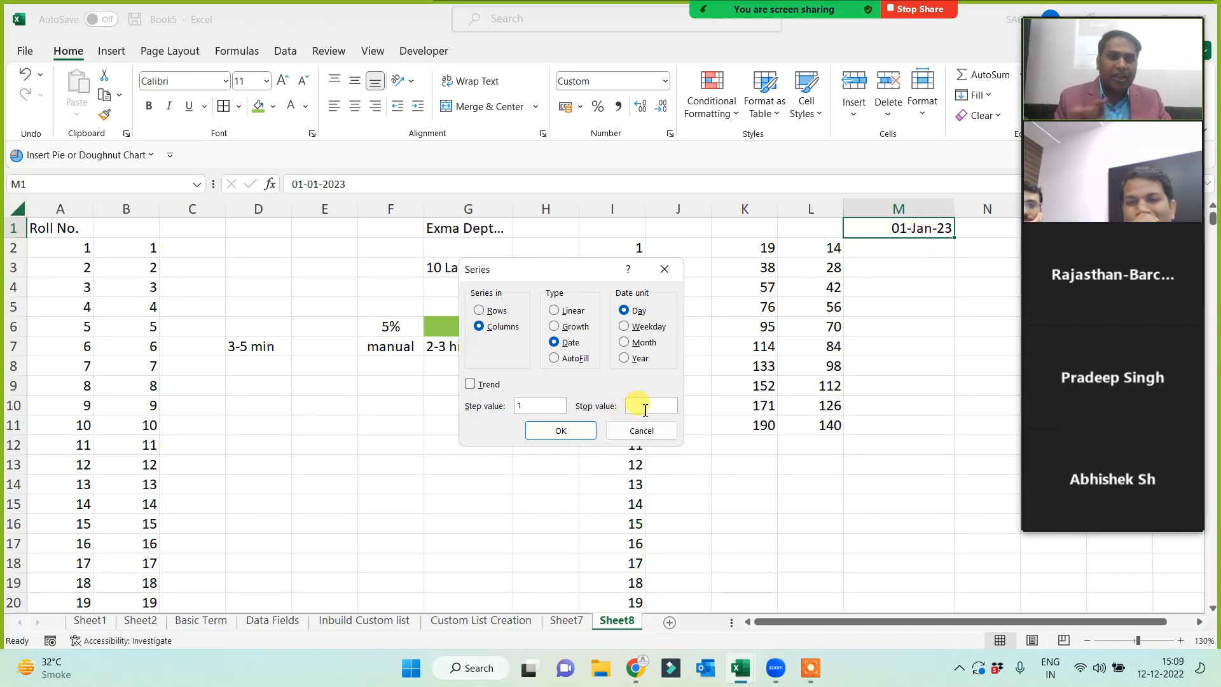
pyautogui.write('31')
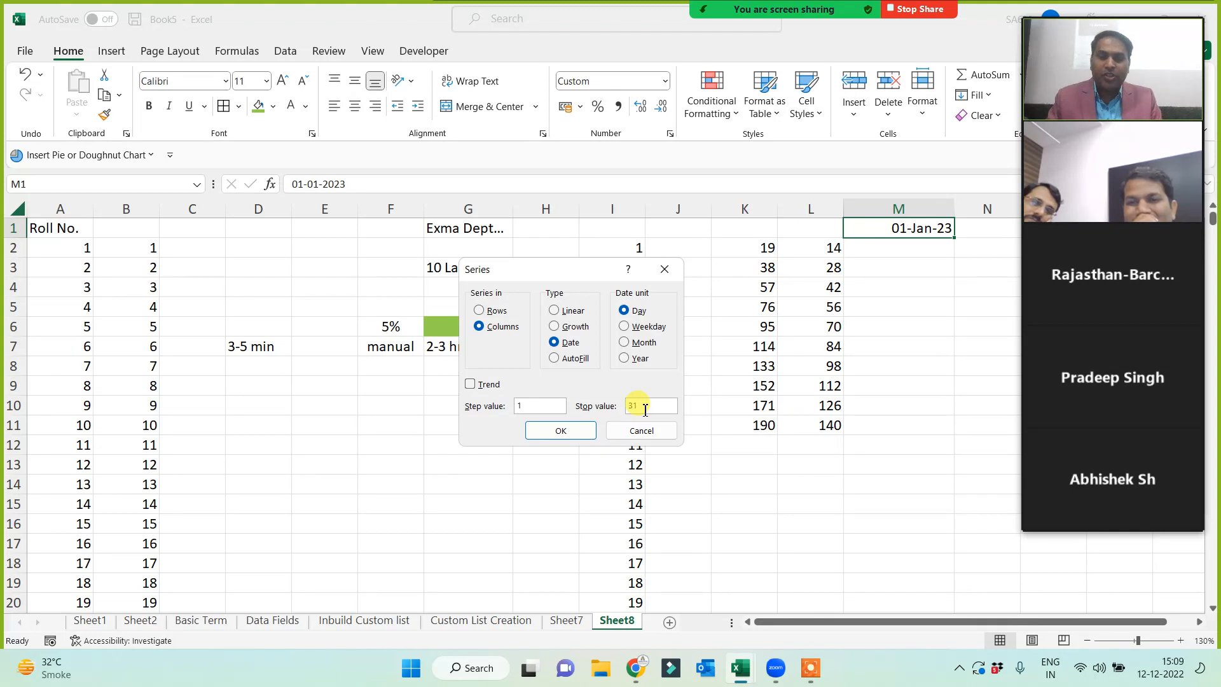
pyautogui.write(' Dec 2023')
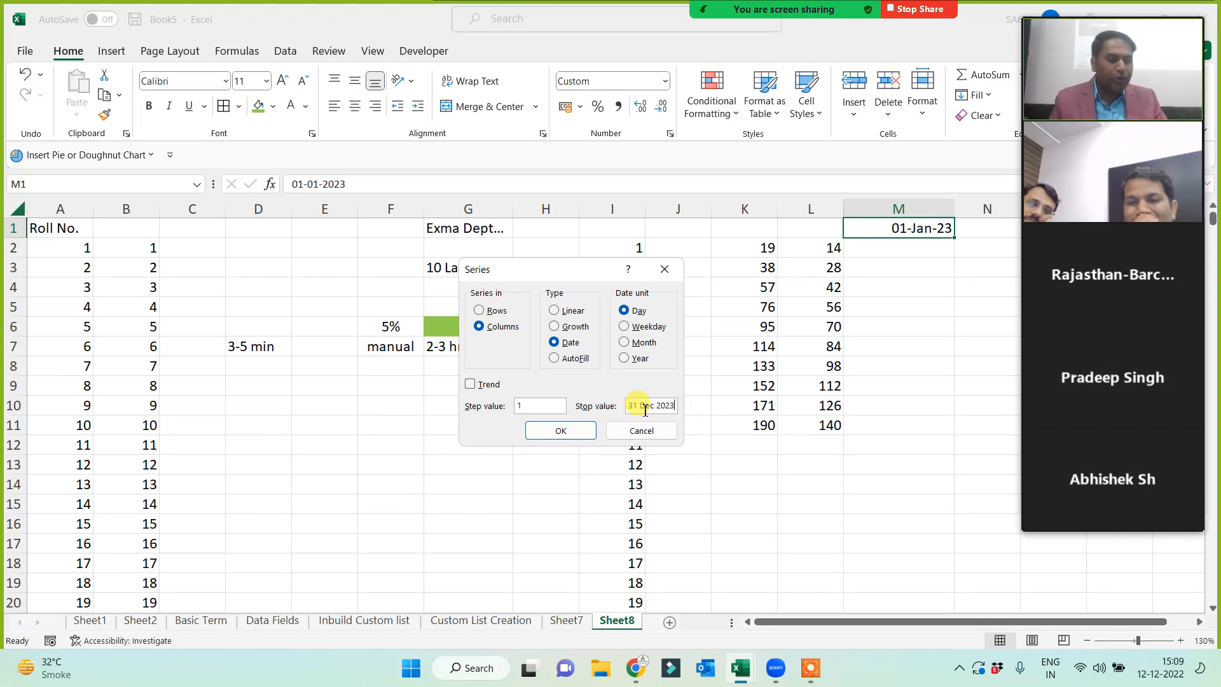
pyautogui.click(560, 429)
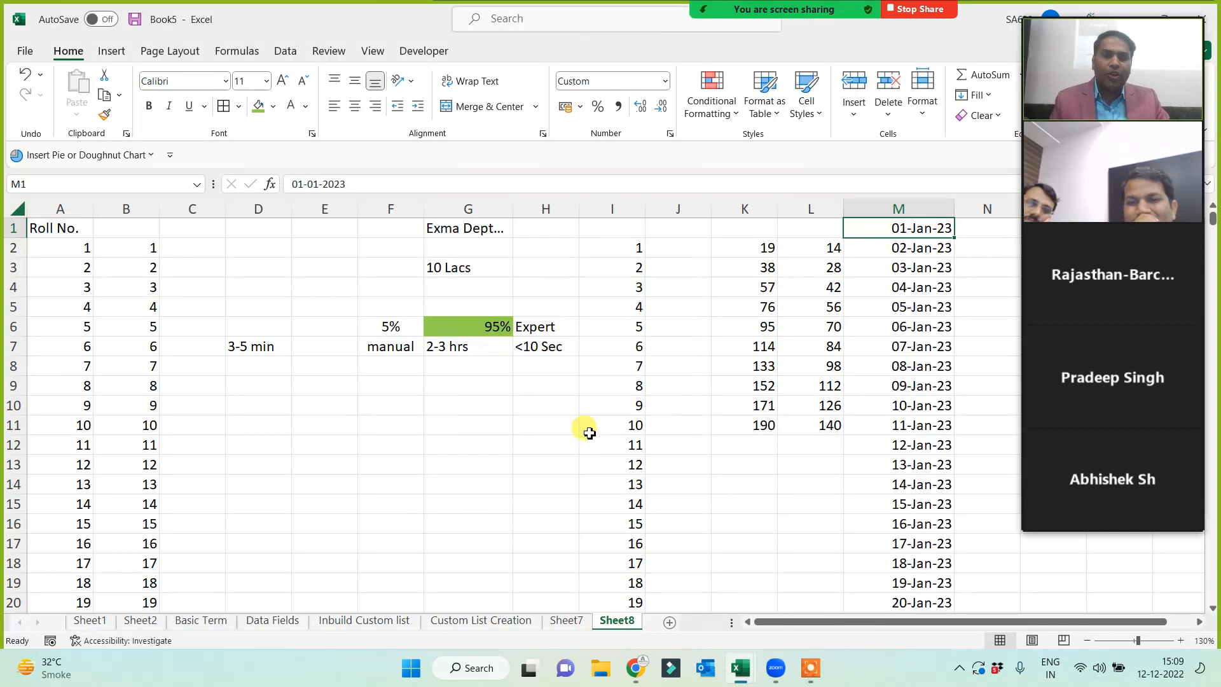
pyautogui.hotkey('ctrl', 'Down')
pyautogui.press('Down')
pyautogui.press('Down')
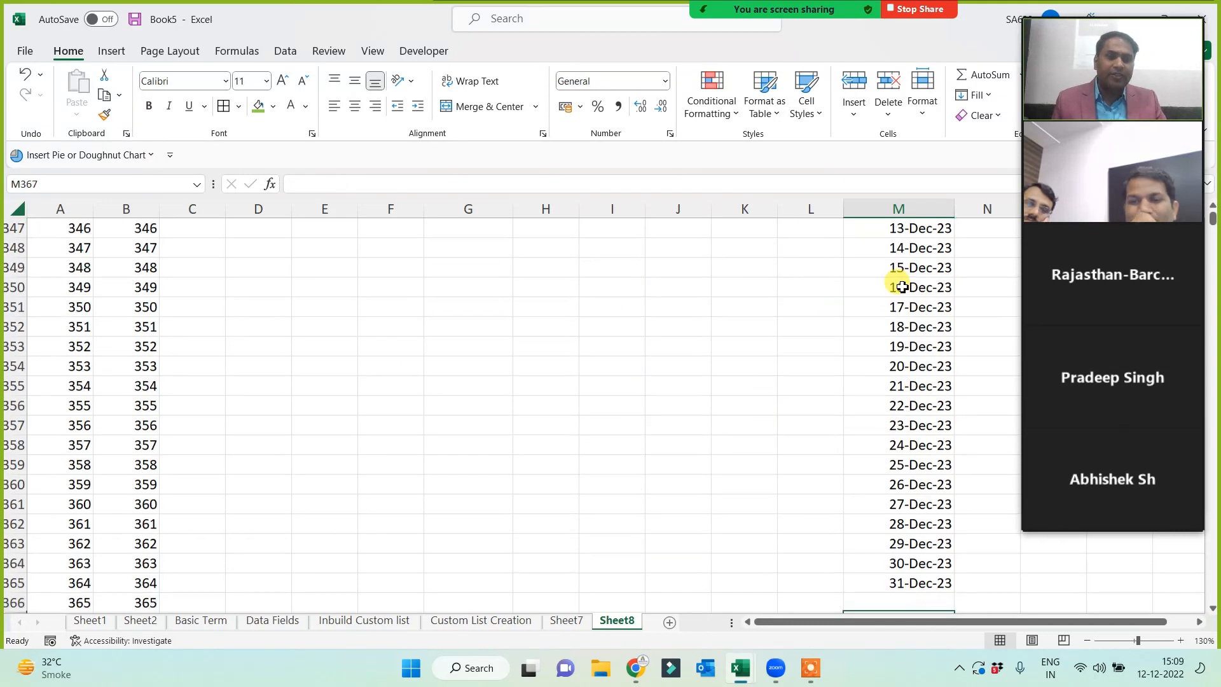
pyautogui.press('Up')
pyautogui.press('Up')
pyautogui.hotkey('ctrl', 'Up')
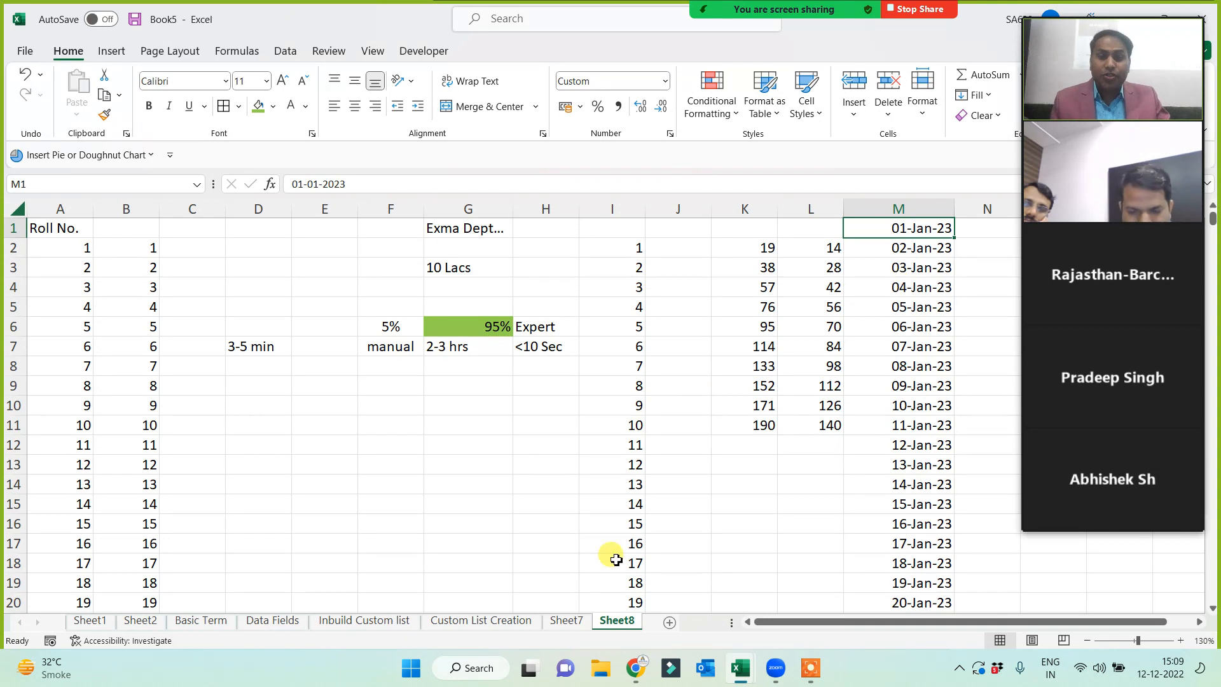
# - Rename Sheet8 to 'S.No. Creation', correcting the misspelled ending
pyautogui.doubleClick(608, 620)
pyautogui.write('S')
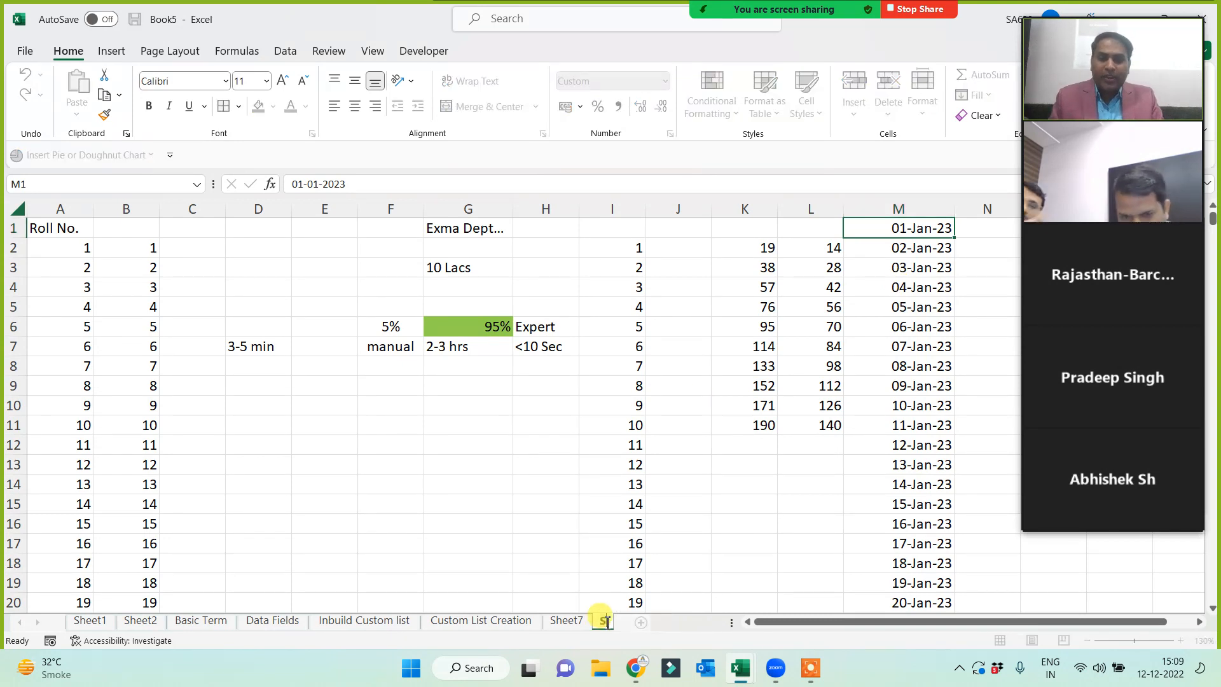
pyautogui.write('.No. Cr')
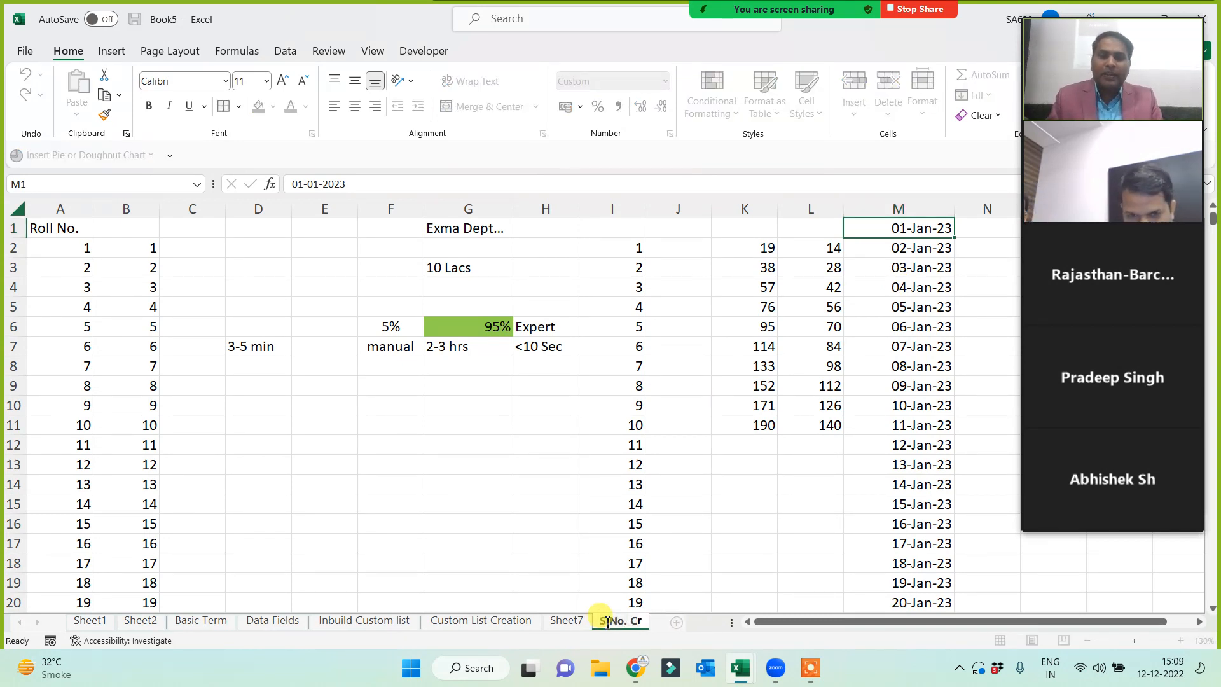
pyautogui.write('eatoi')
pyautogui.press('BackSpace')
pyautogui.press('BackSpace')
pyautogui.press('BackSpace')
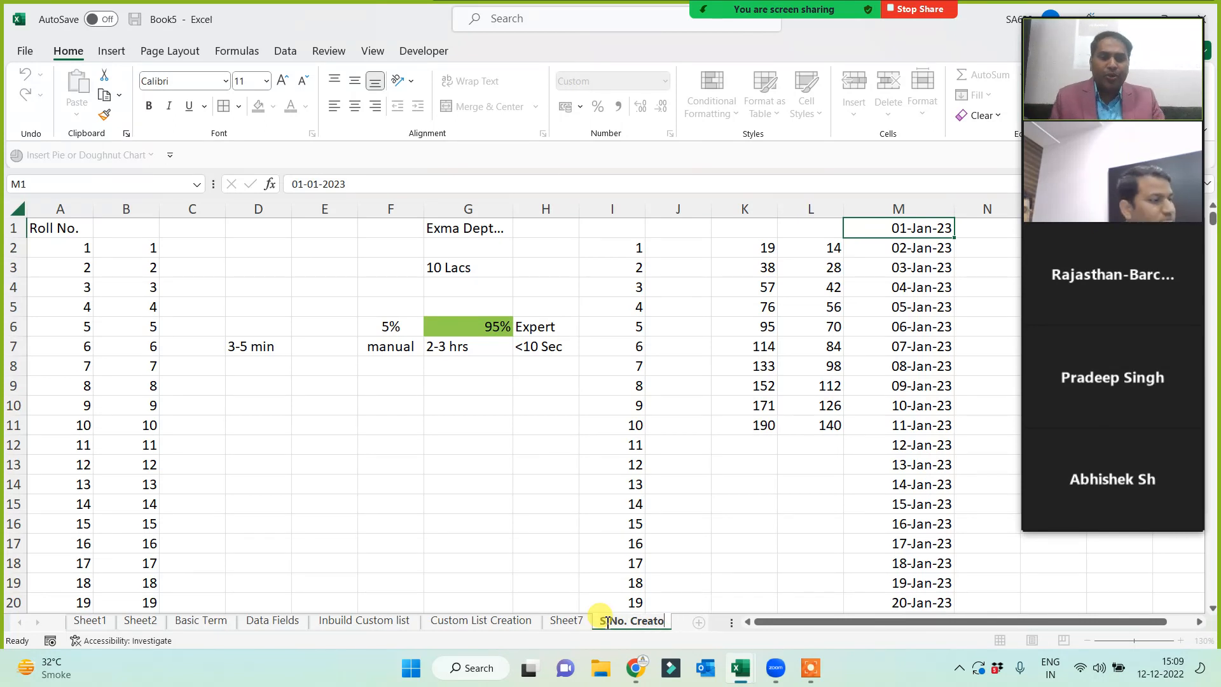
pyautogui.write('on')
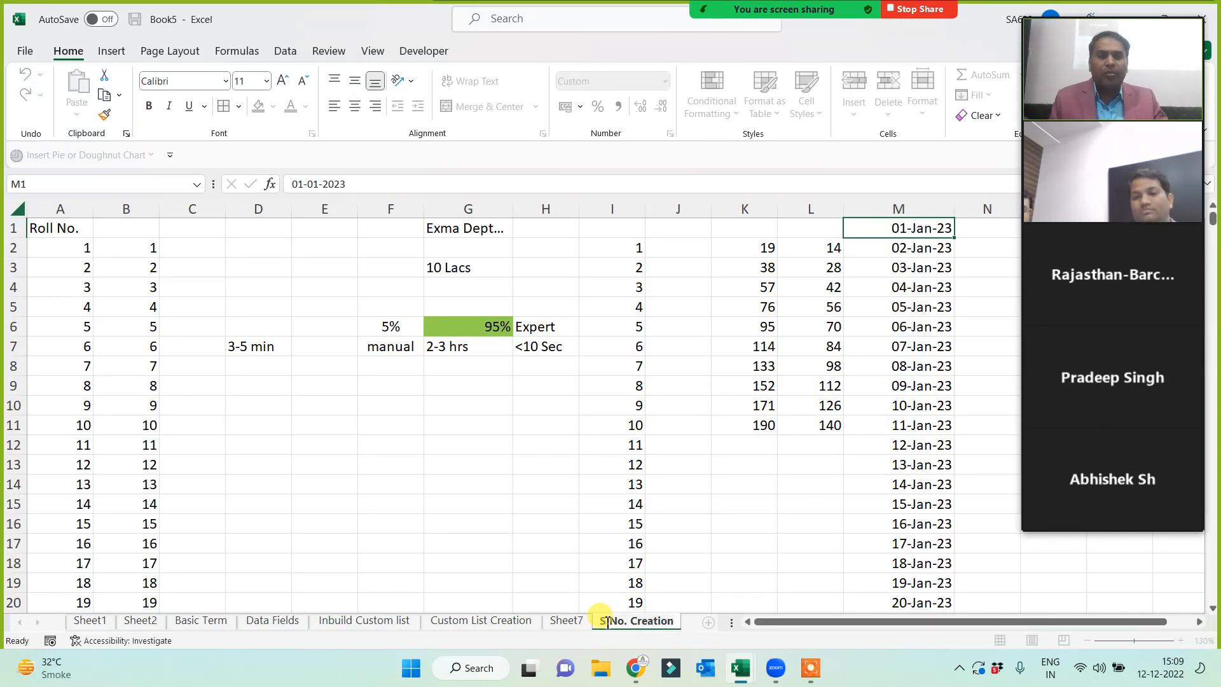
pyautogui.press('Return')
# - Move the selection down the sheet to cell D23, where the picture will go
pyautogui.click(471, 518)
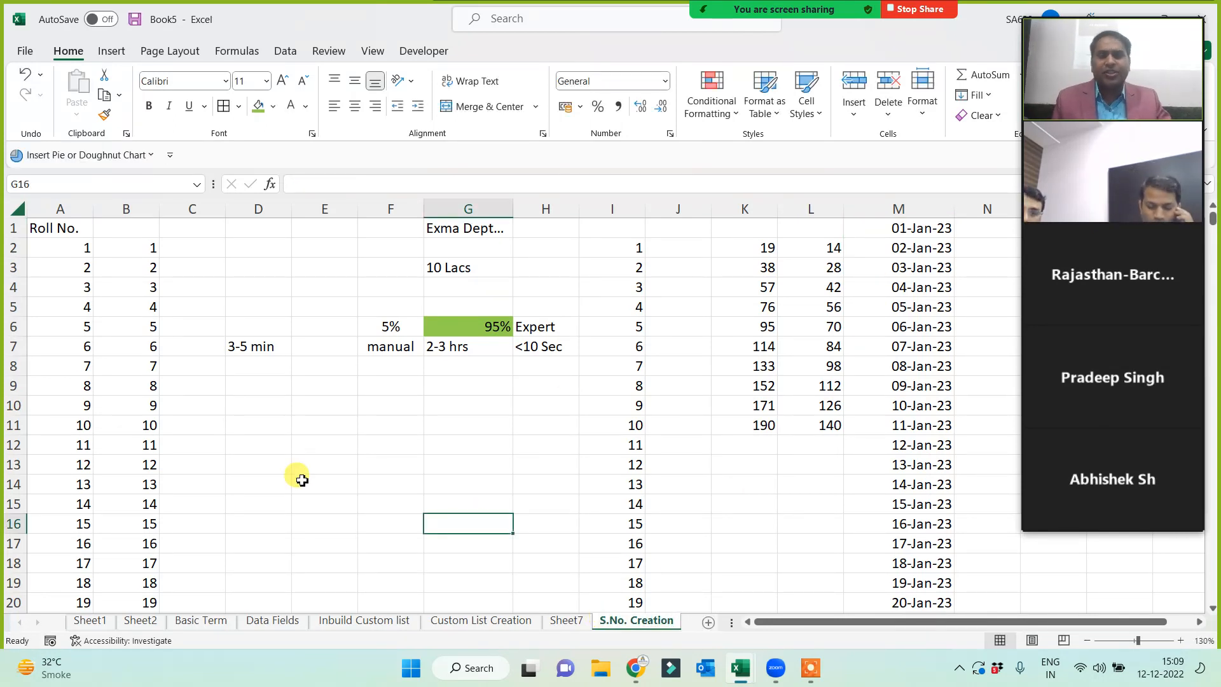
pyautogui.click(392, 452)
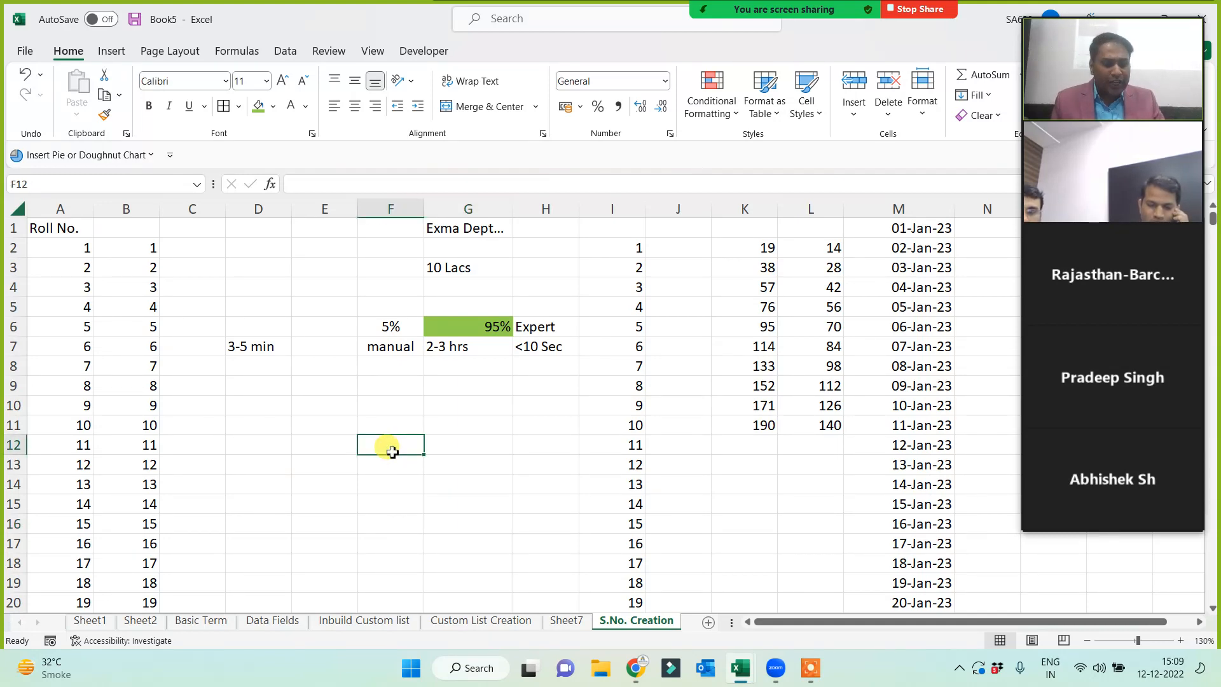
pyautogui.press('Down')
pyautogui.press('Down')
pyautogui.press('Down')
pyautogui.press('Down')
pyautogui.press('Down')
pyautogui.press('Down')
pyautogui.press('Down')
pyautogui.press('Down')
pyautogui.press('Down')
pyautogui.press('Down')
pyautogui.press('Down')
pyautogui.press('Down')
pyautogui.press('Down')
pyautogui.press('Down')
pyautogui.press('Down')
pyautogui.press('Down')
pyautogui.press('Down')
pyautogui.press('Down')
pyautogui.press('Down')
pyautogui.press('Down')
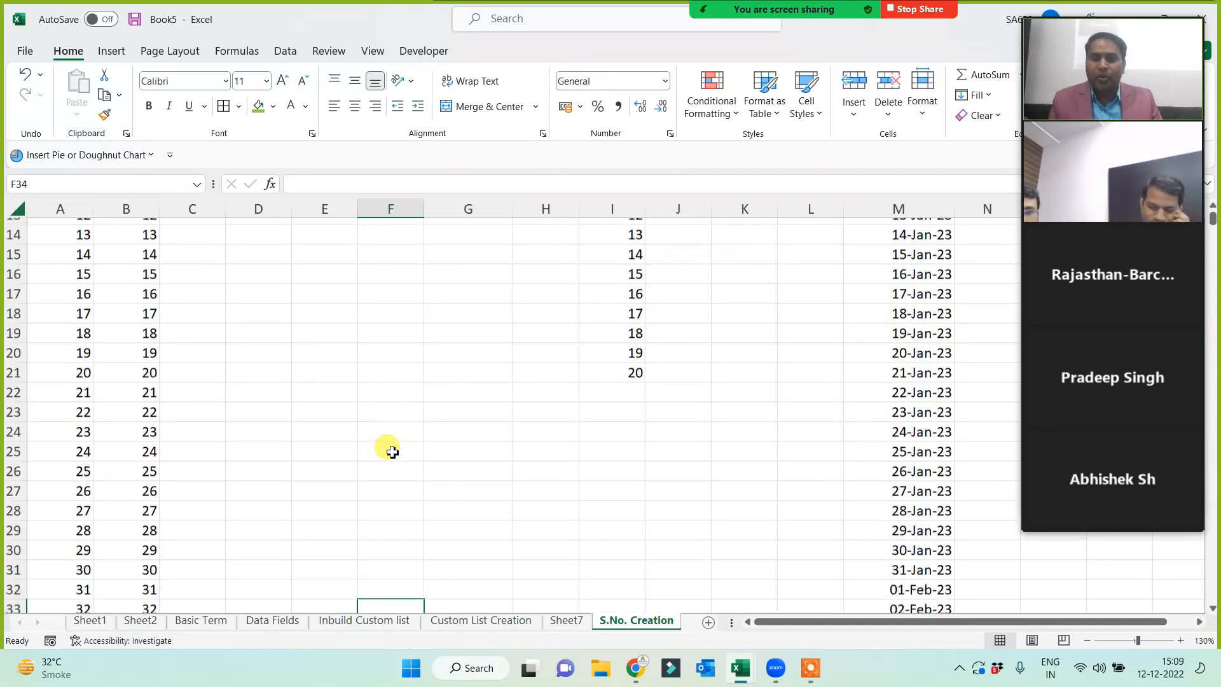
pyautogui.press('Down')
pyautogui.press('Down')
pyautogui.press('Down')
pyautogui.press('Down')
pyautogui.press('Down')
pyautogui.click(269, 282)
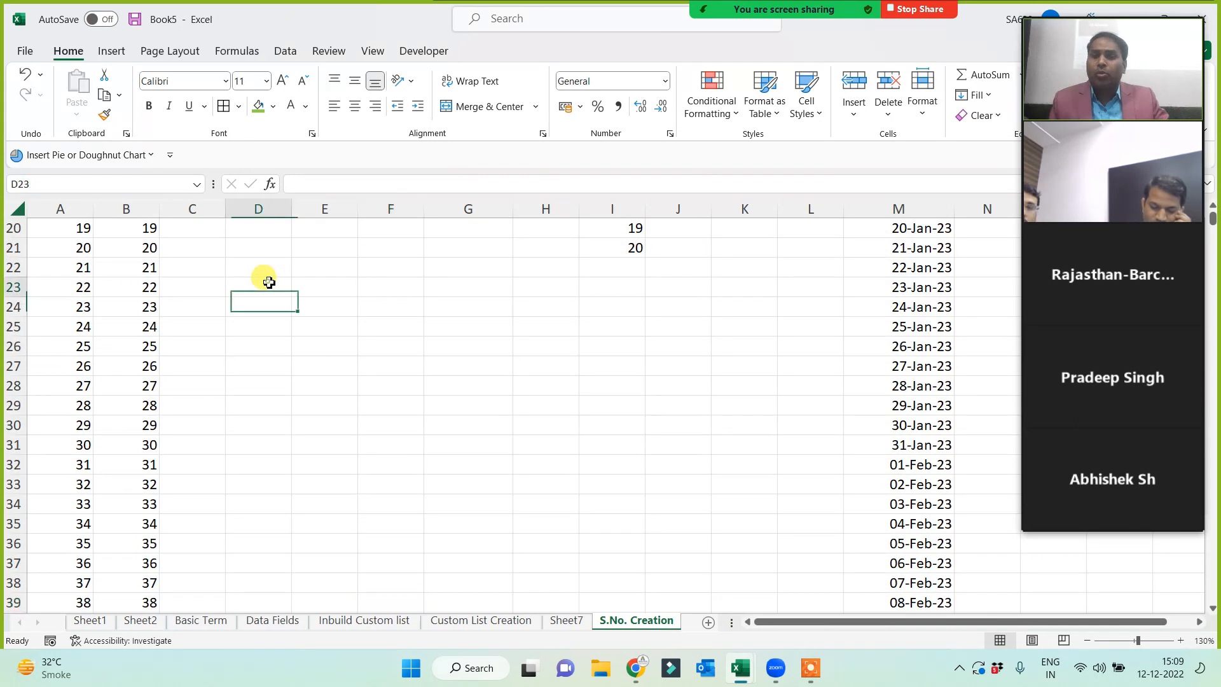
# - Insert '4 How to Create Serial No.JPG' from this device and set its height to 7 cm
pyautogui.click(111, 51)
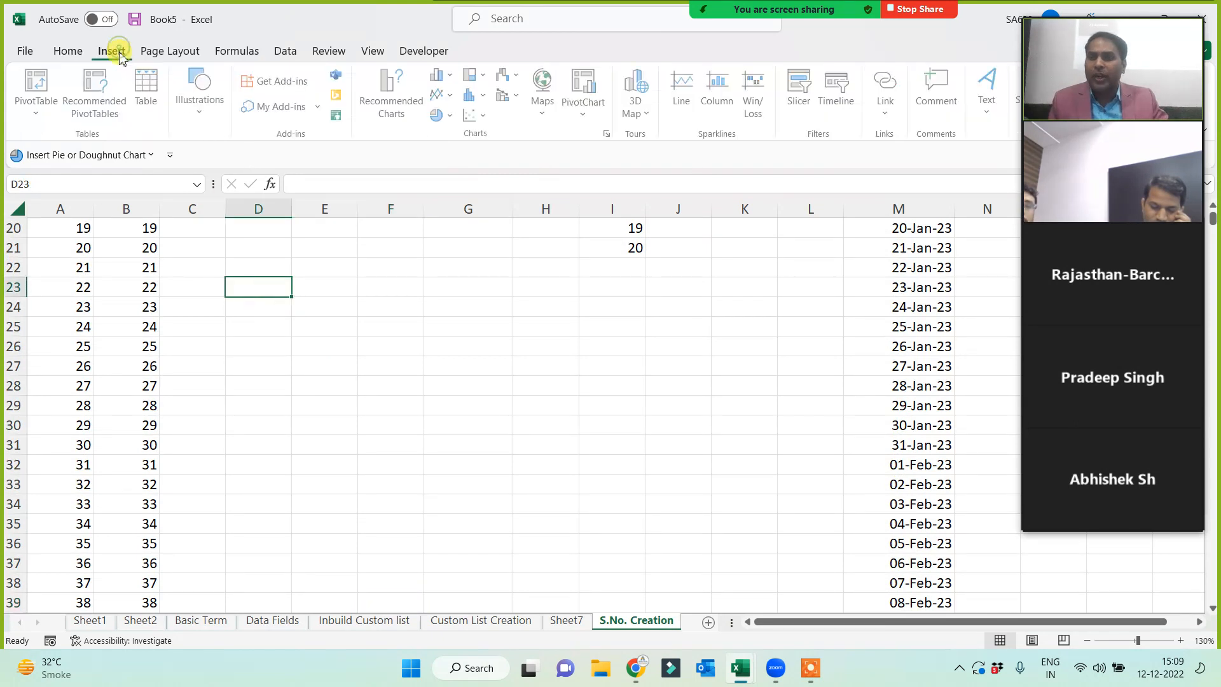
pyautogui.click(201, 116)
pyautogui.click(202, 173)
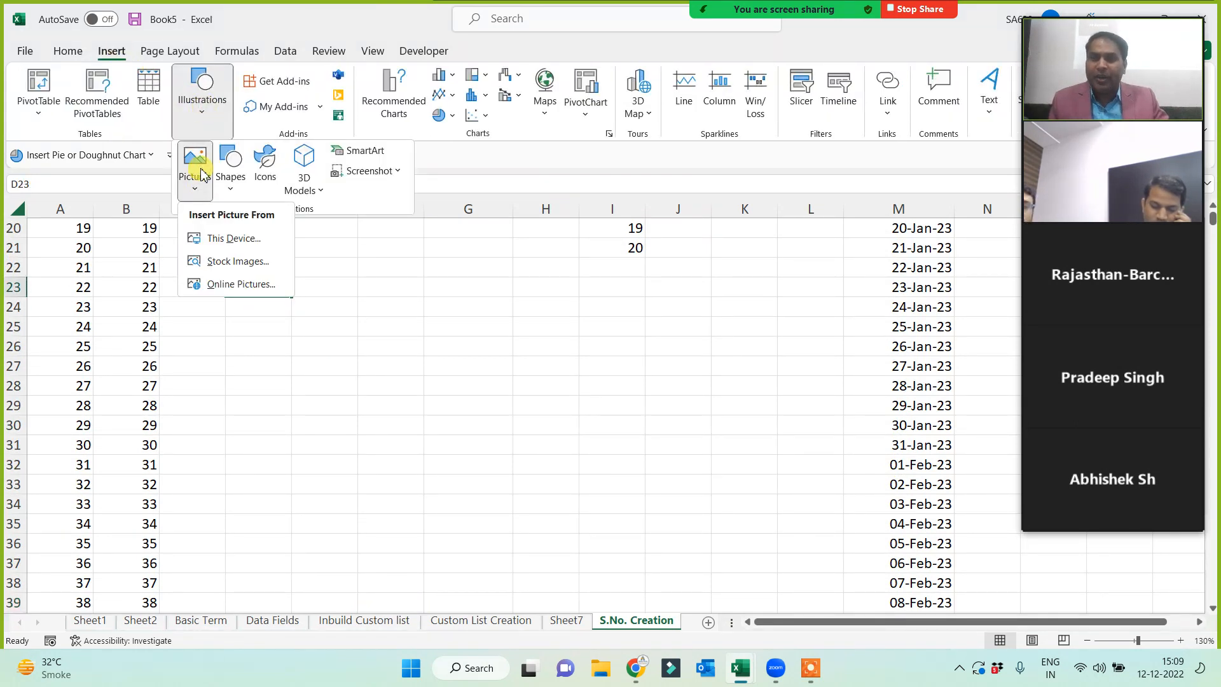
pyautogui.click(213, 238)
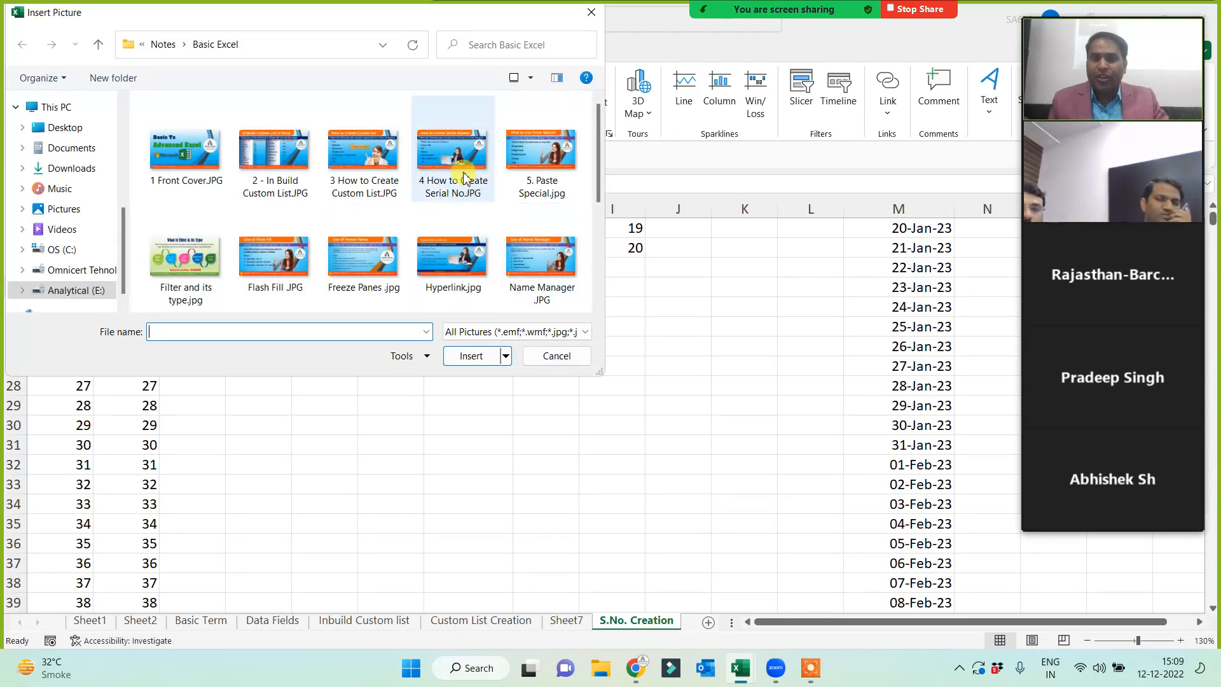
pyautogui.doubleClick(463, 177)
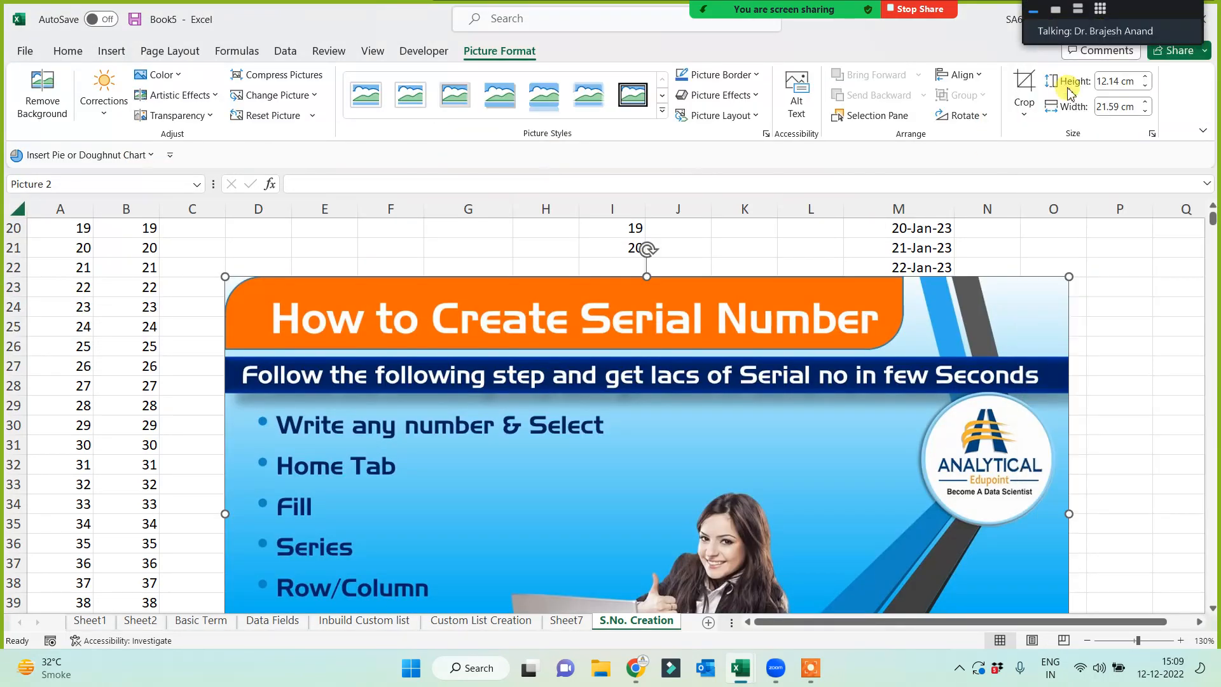
pyautogui.click(1117, 83)
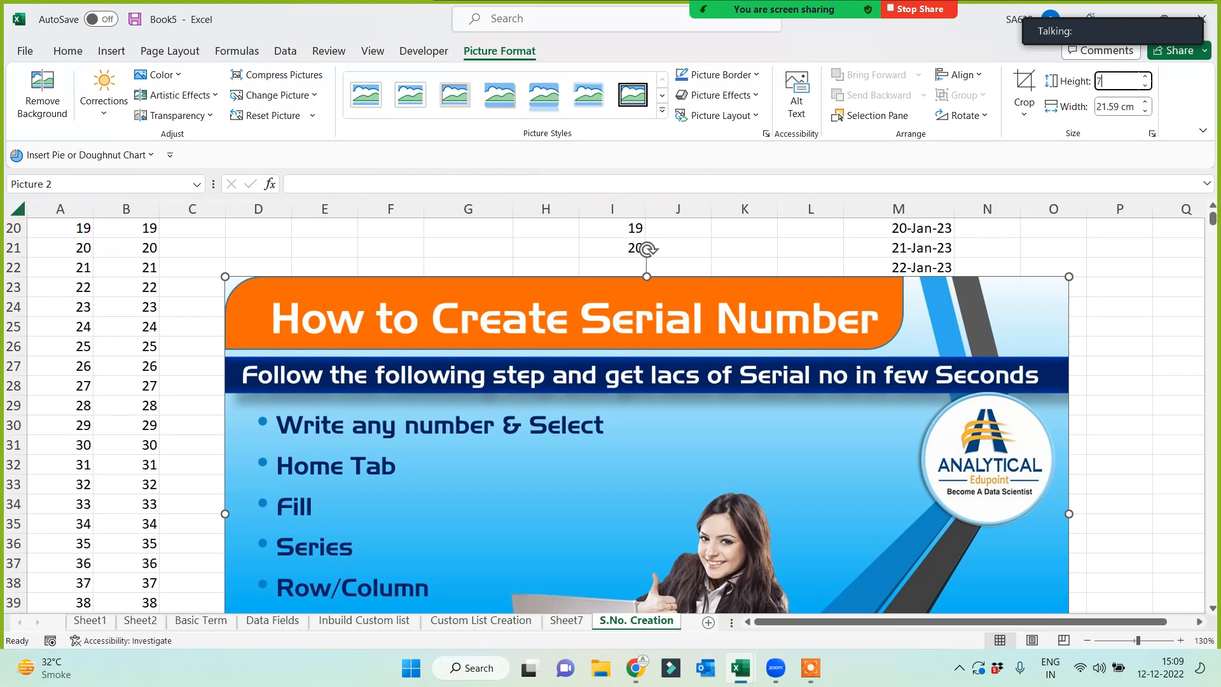
pyautogui.press('Return')
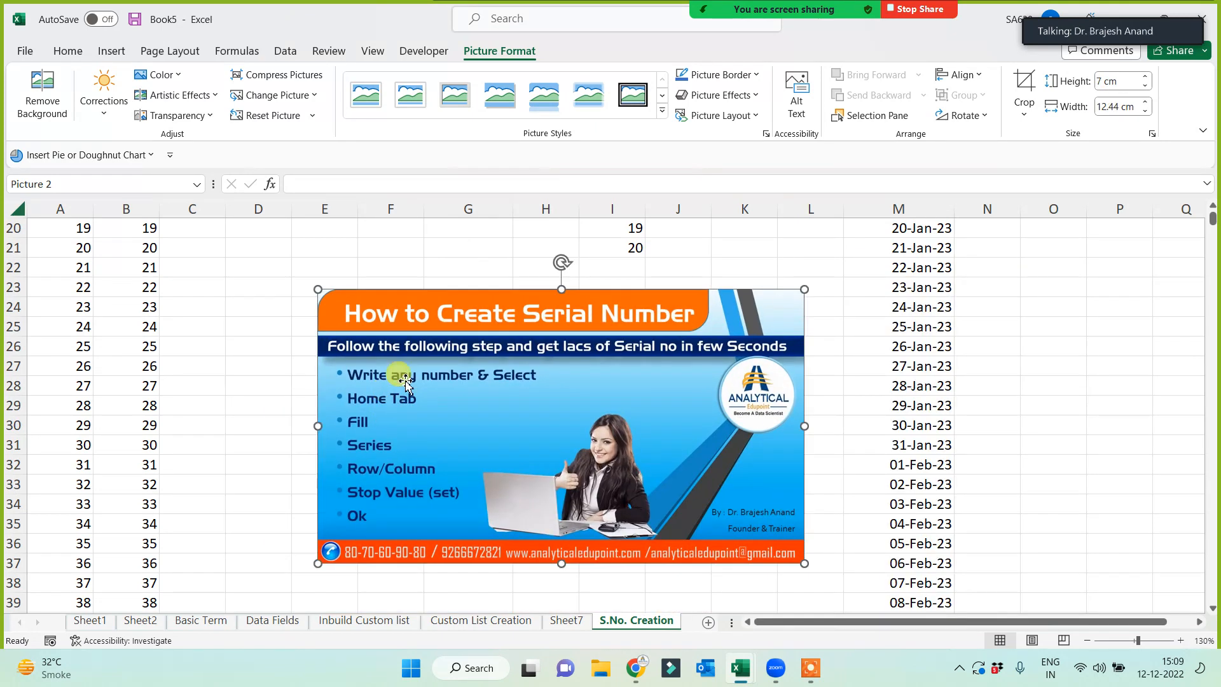
pyautogui.click(249, 248)
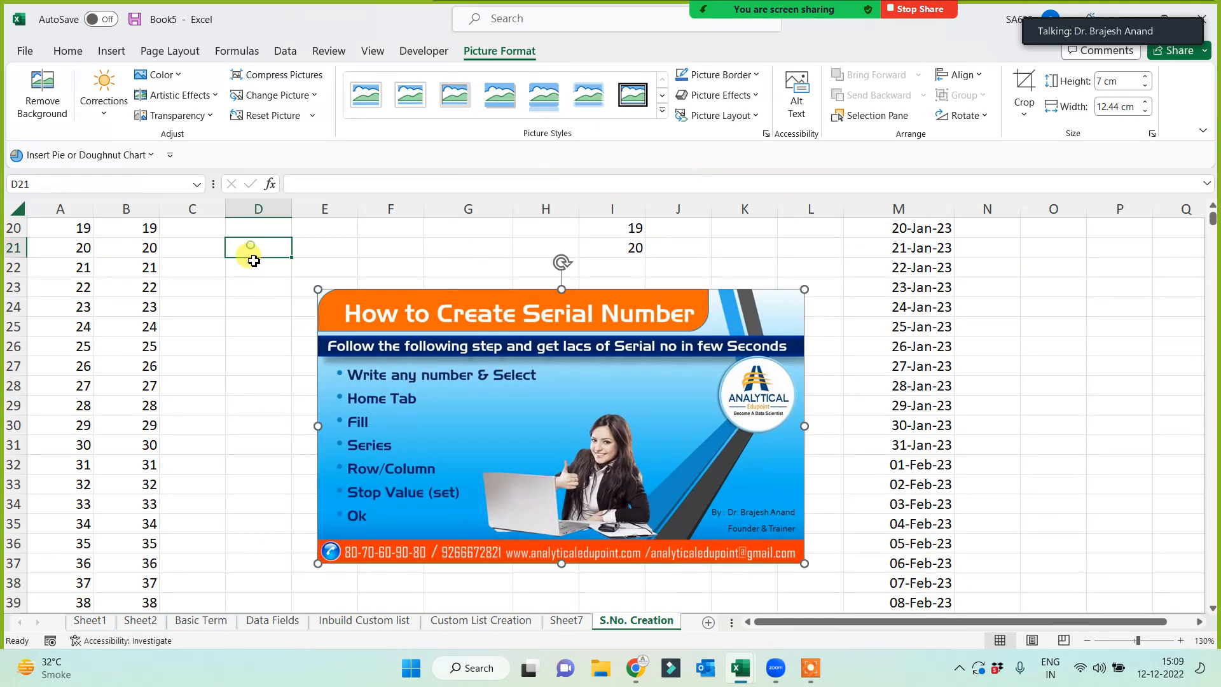
# - Enter 1000 in D21 and fill row 21 across with step 1 up to 1010
pyautogui.write('1000')
pyautogui.click(245, 364)
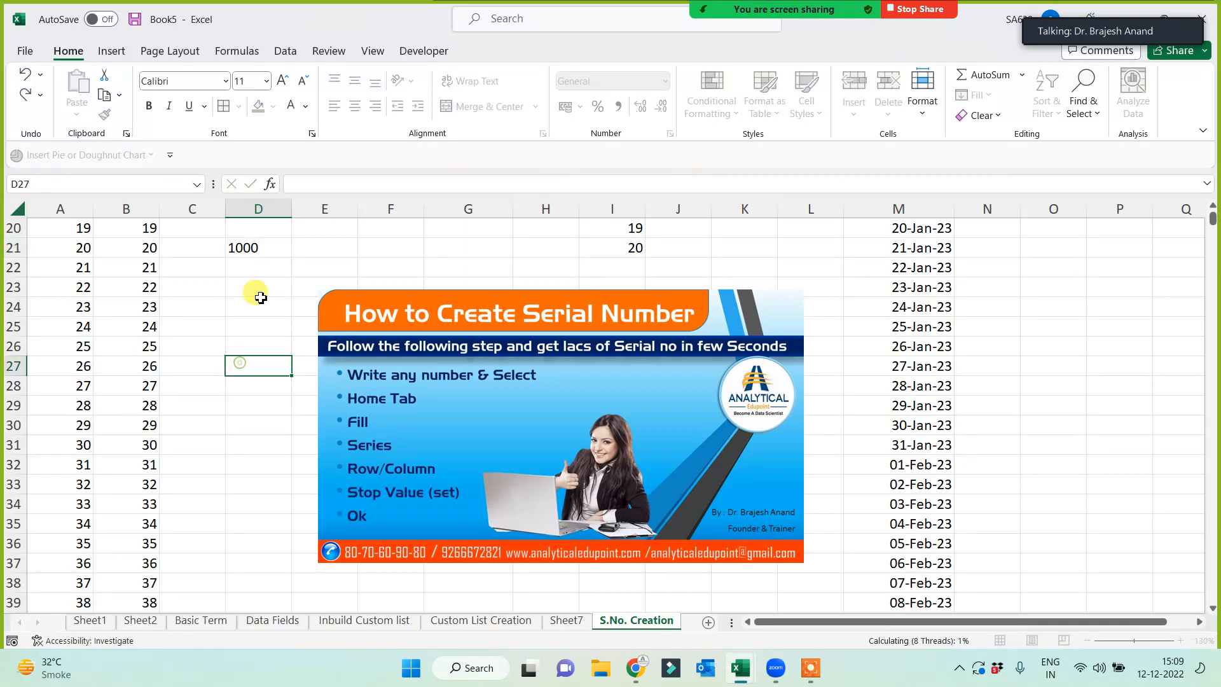
pyautogui.click(272, 253)
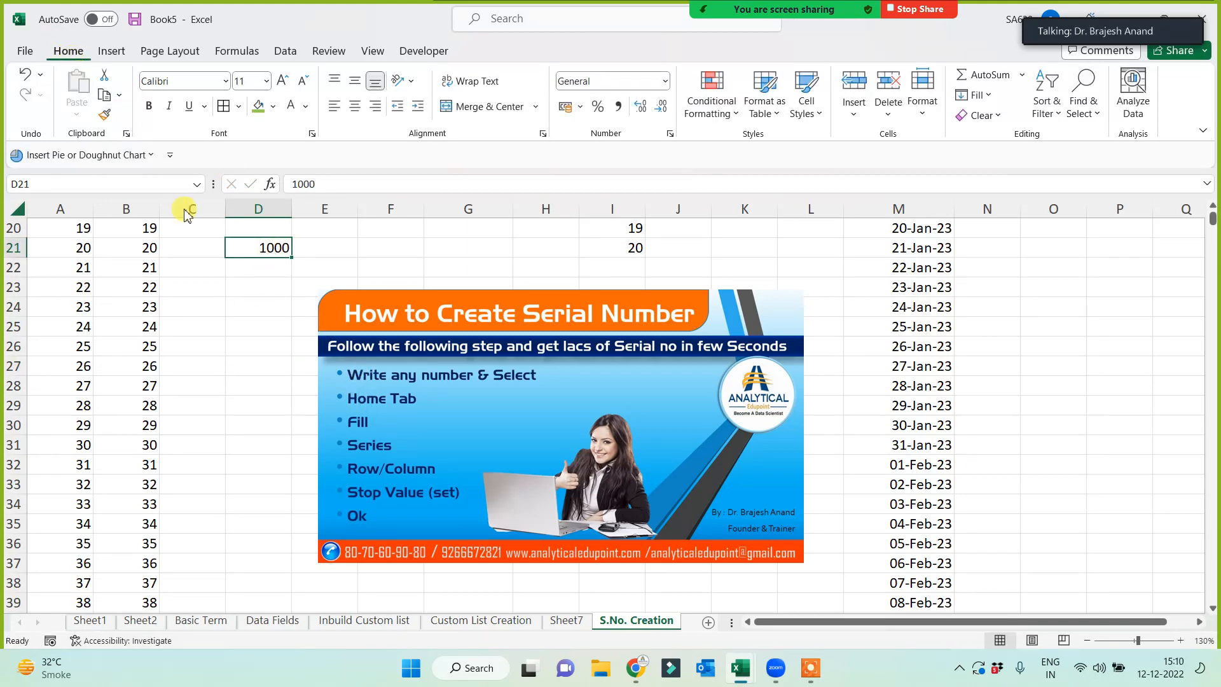
pyautogui.click(990, 95)
pyautogui.click(999, 230)
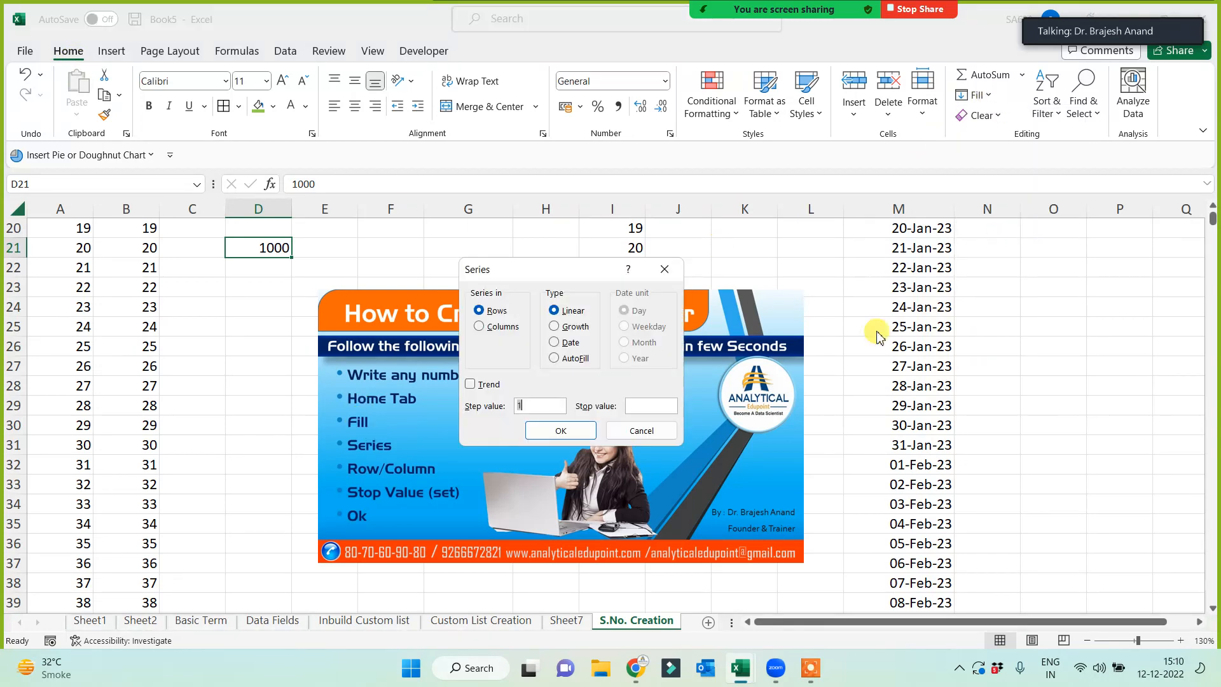
pyautogui.click(489, 328)
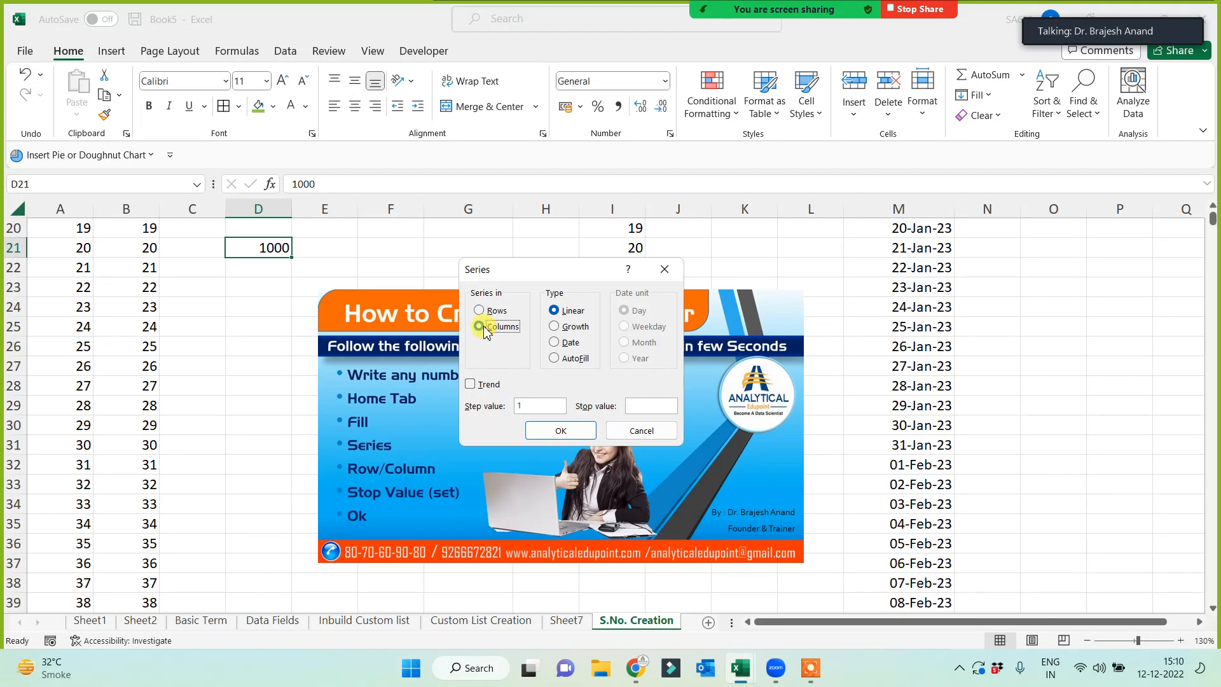
pyautogui.click(481, 311)
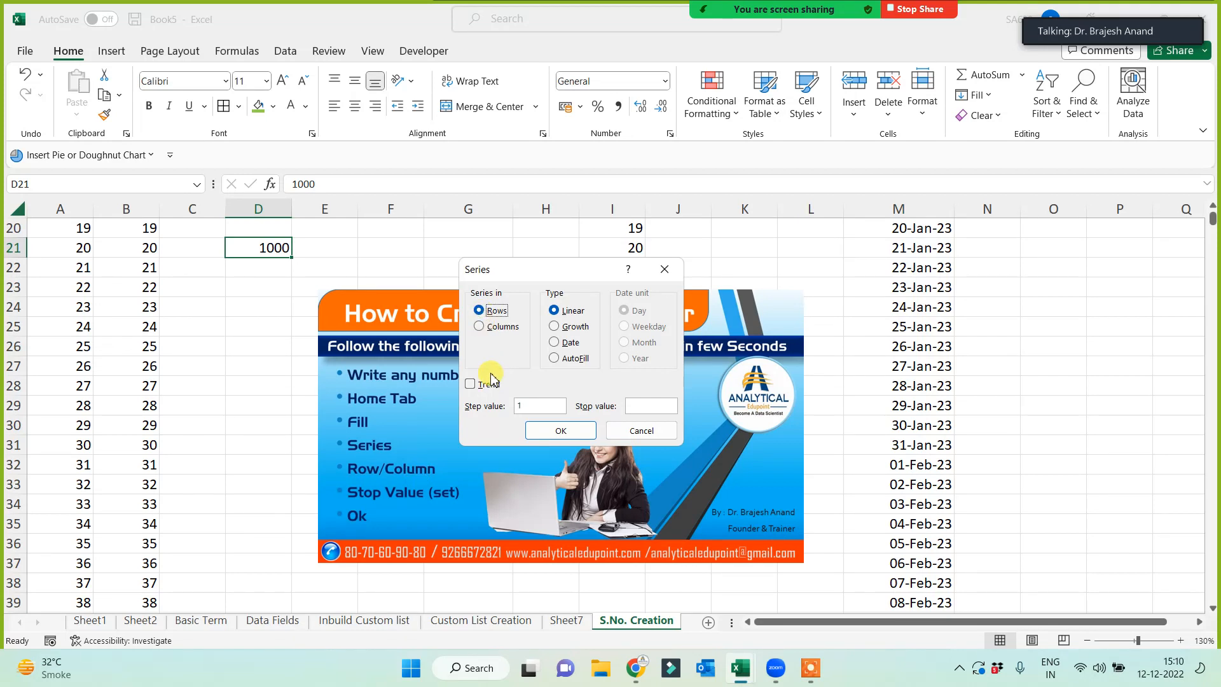
pyautogui.click(636, 407)
pyautogui.press('BackSpace')
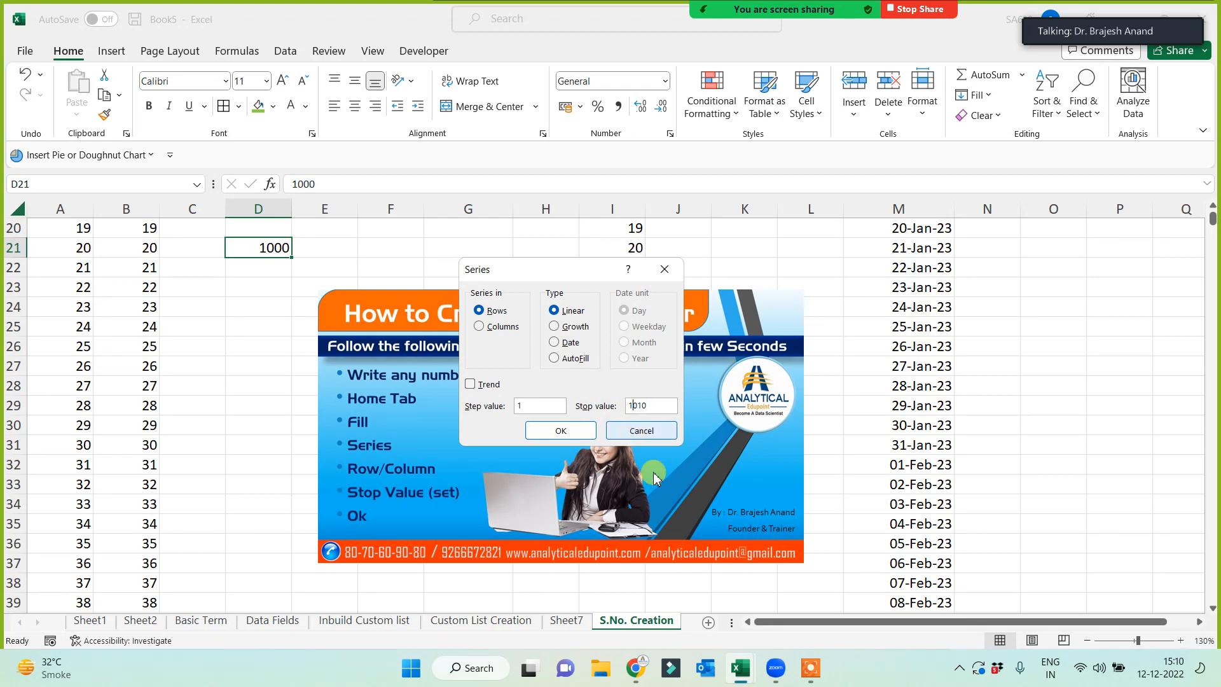
pyautogui.click(561, 430)
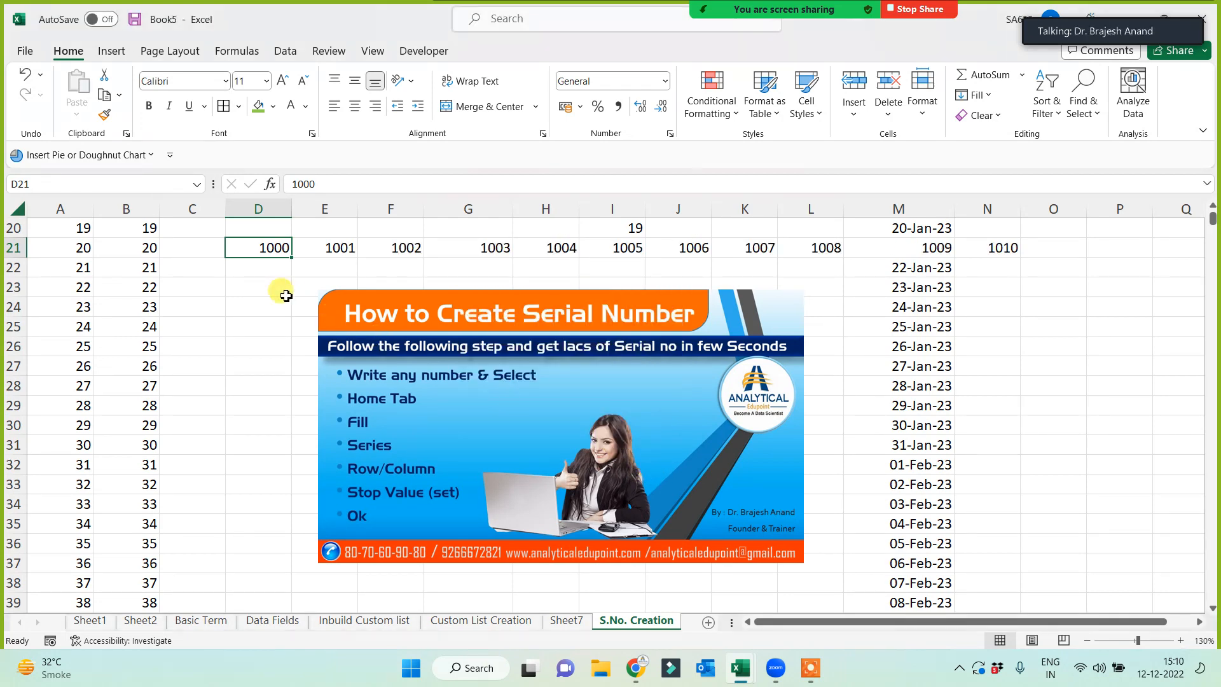
pyautogui.moveTo(280, 247); pyautogui.dragTo(1050, 249)
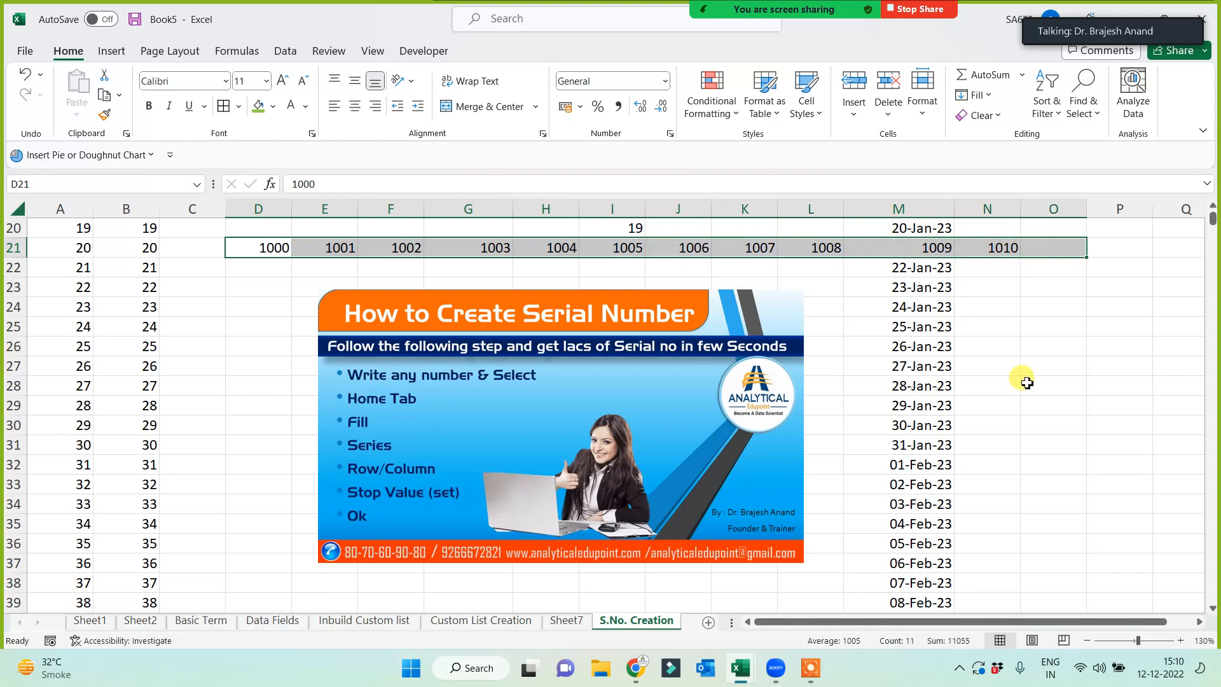
# - Move the serial-number guide picture left and up so it spans columns D to I
pyautogui.moveTo(242, 270); pyautogui.dragTo(245, 344)
pyautogui.click(244, 366)
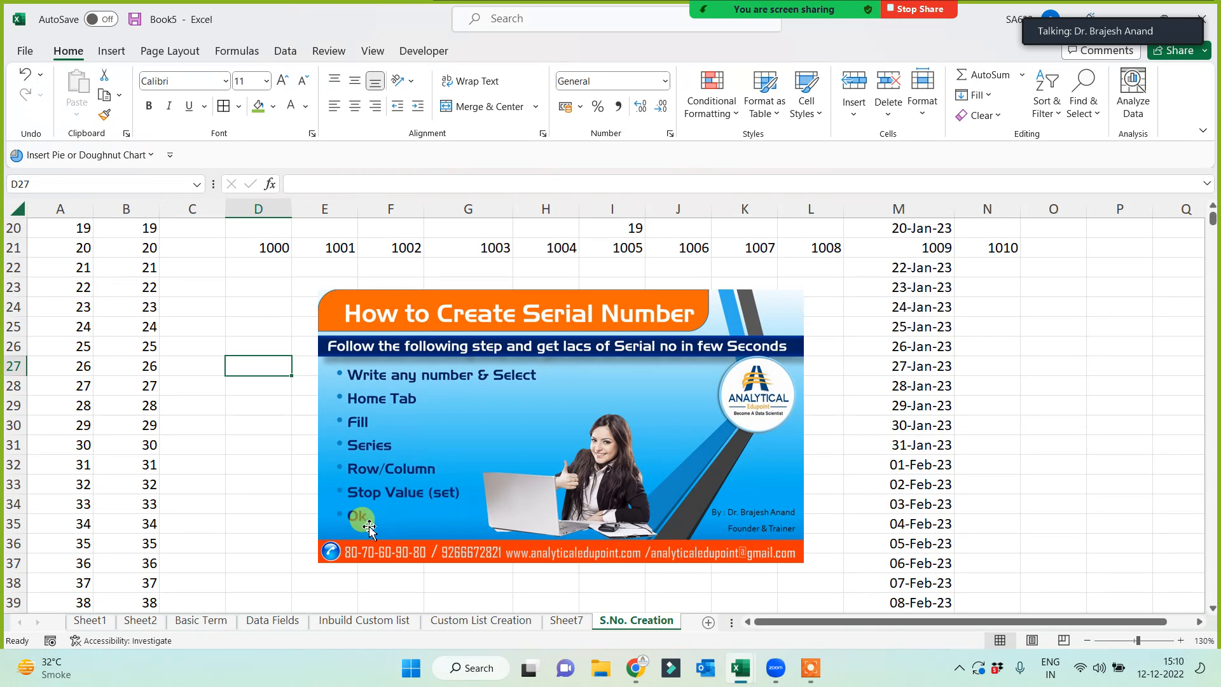
pyautogui.moveTo(449, 468); pyautogui.dragTo(343, 451)
pyautogui.click(794, 405)
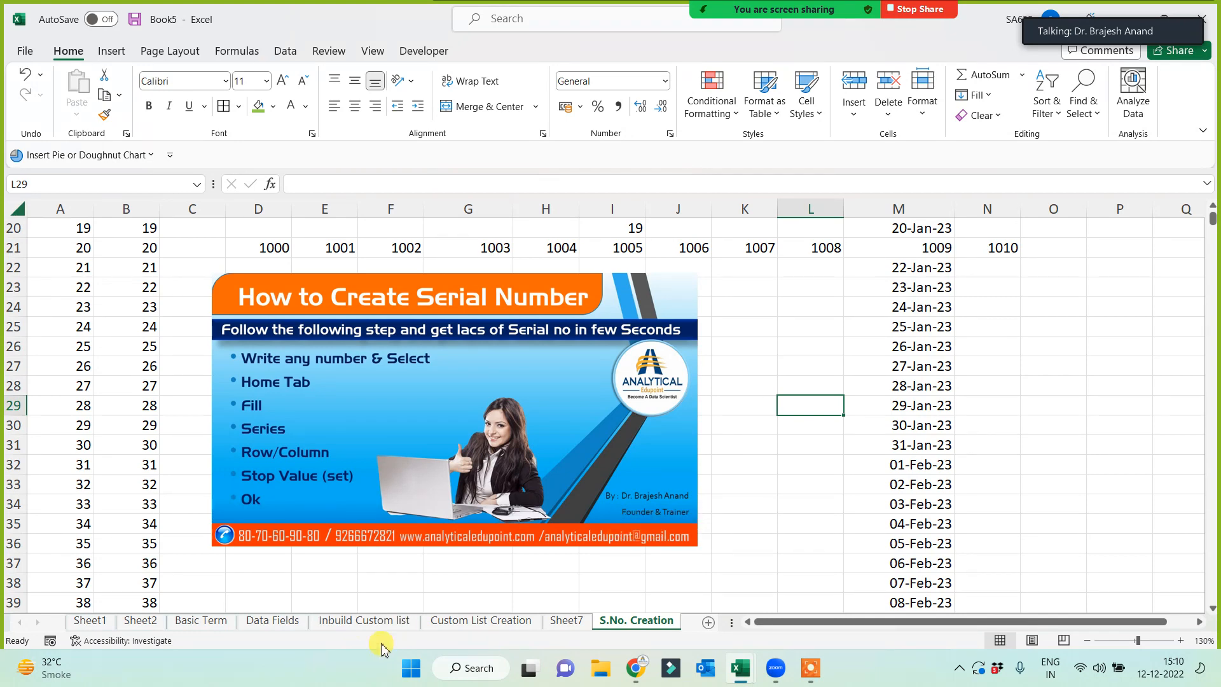
pyautogui.click(464, 620)
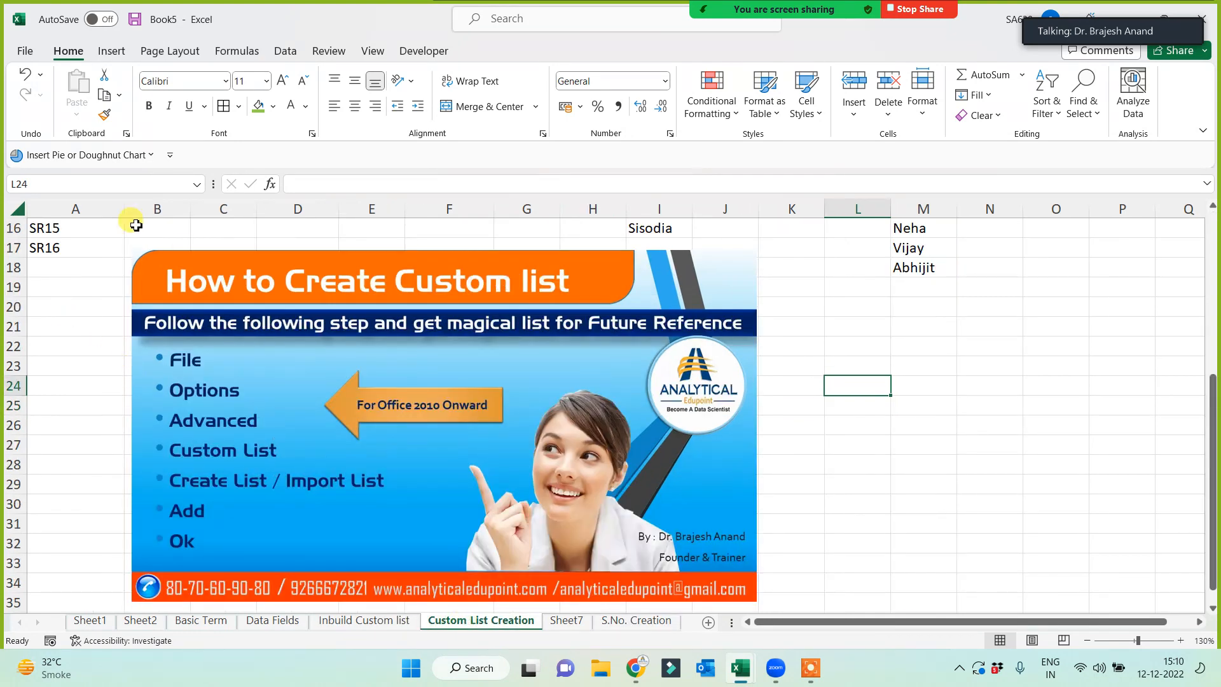
pyautogui.click(584, 625)
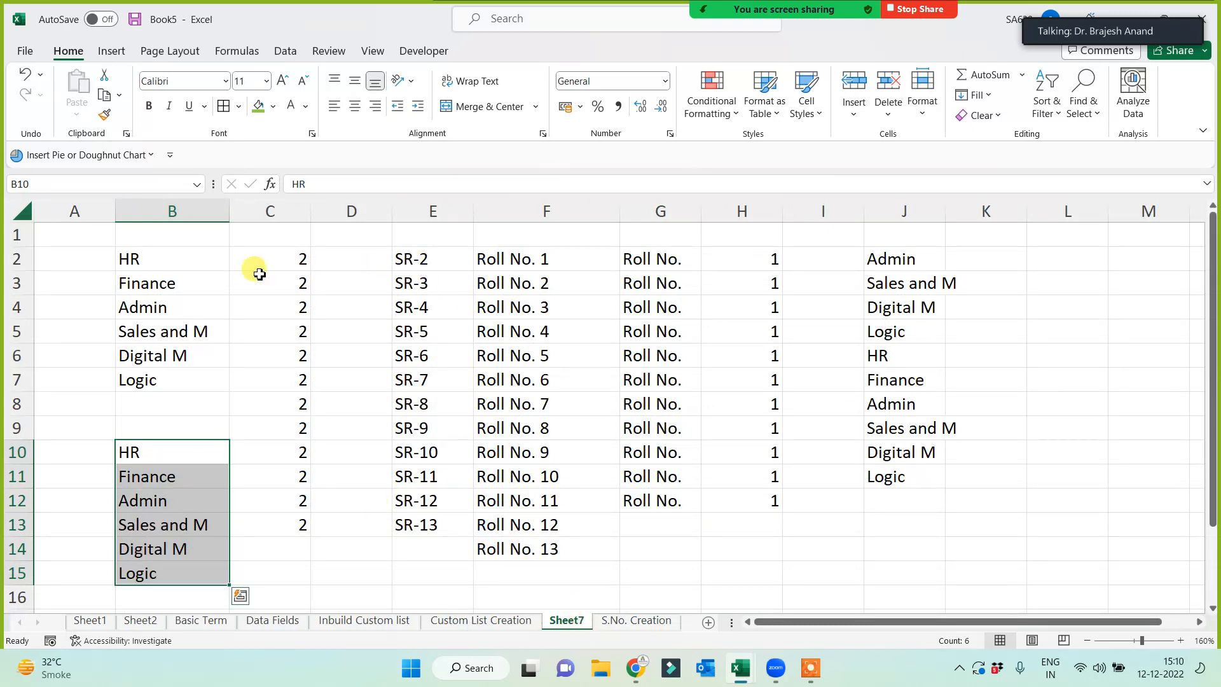
pyautogui.click(1074, 261)
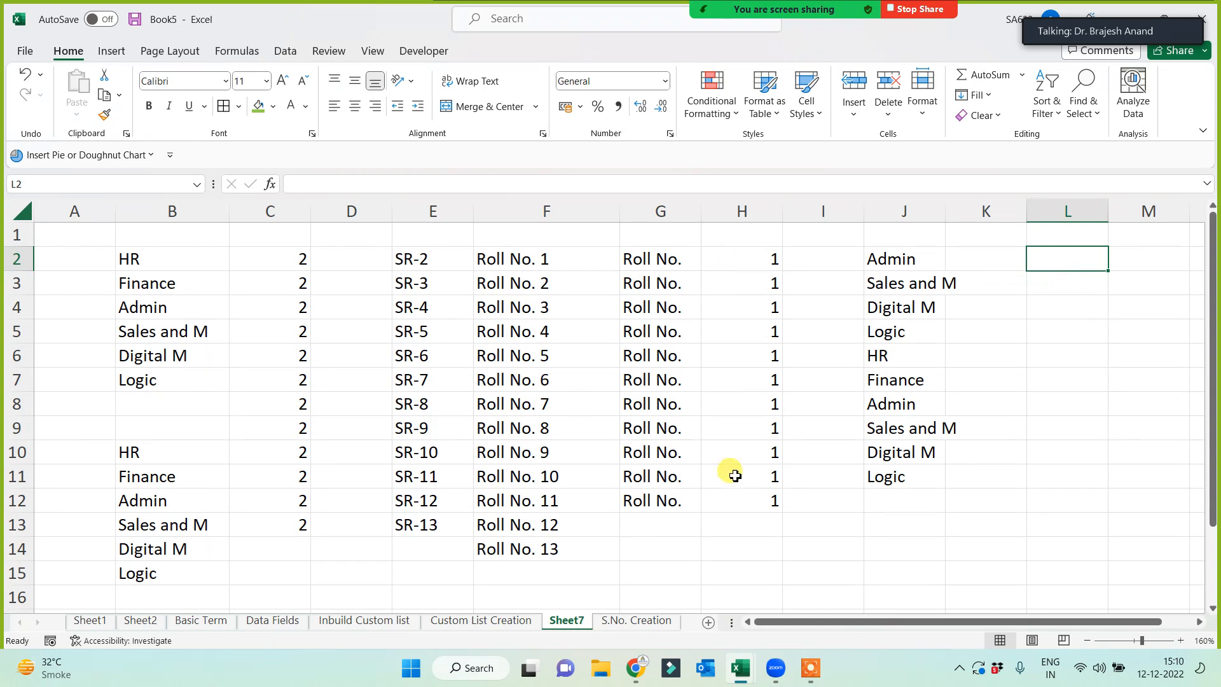
pyautogui.moveTo(509, 260); pyautogui.dragTo(507, 543)
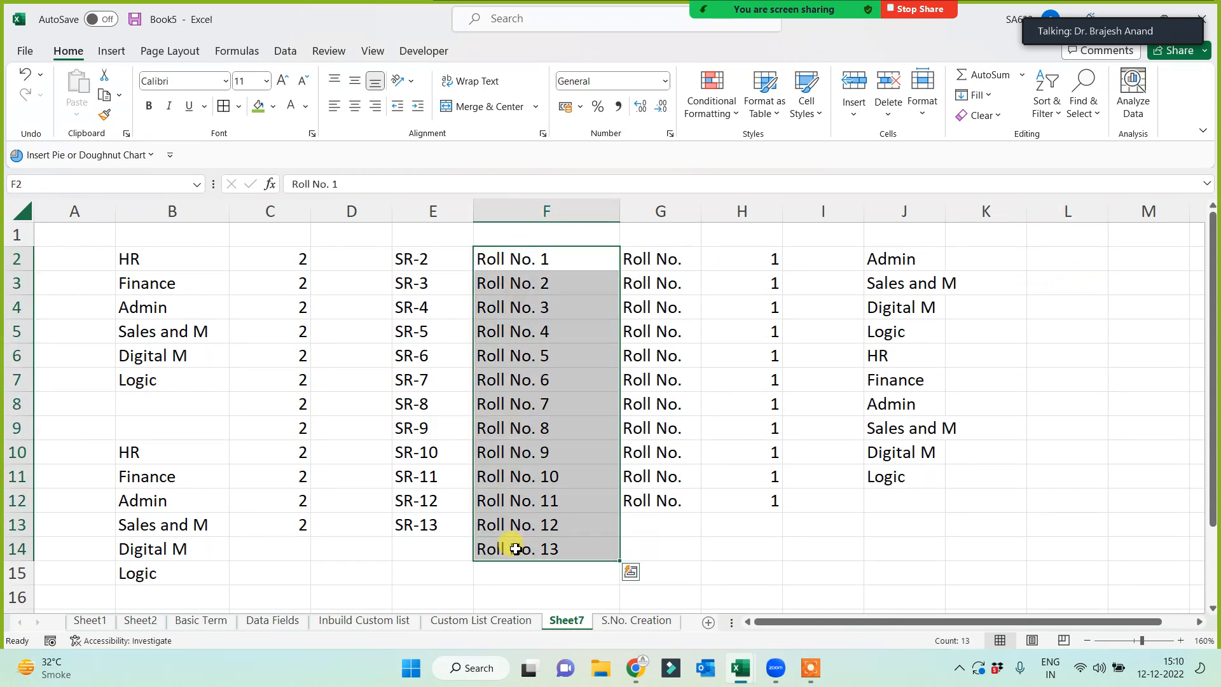
pyautogui.click(409, 568)
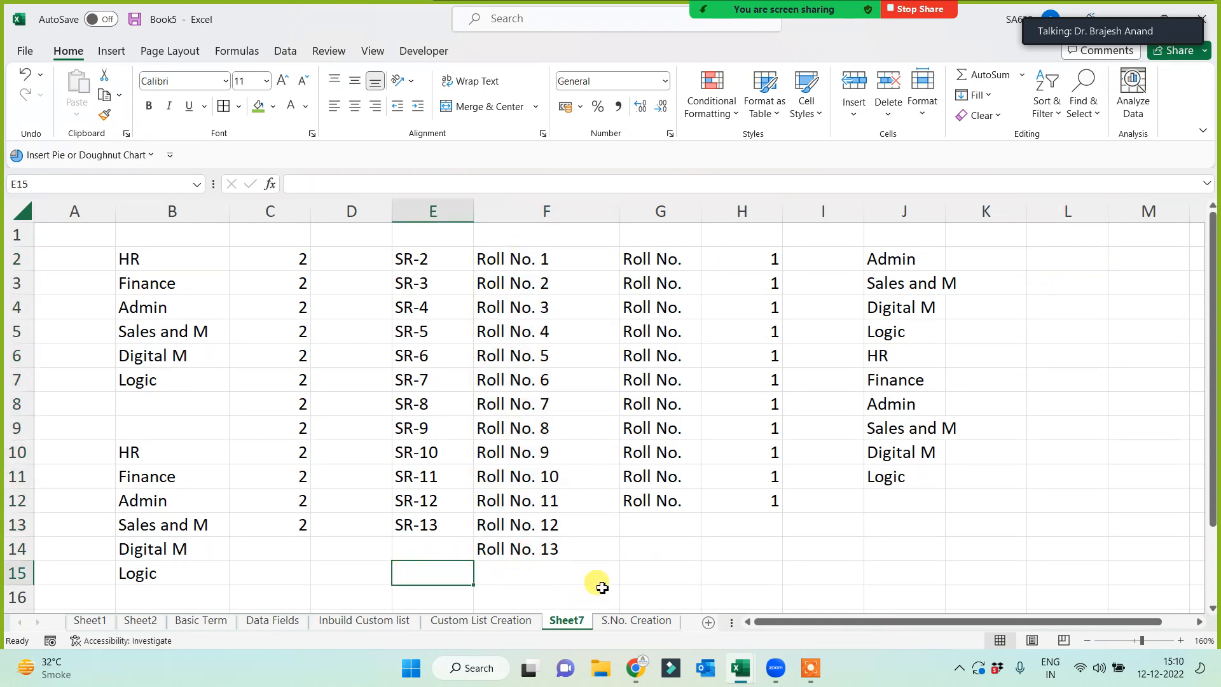
pyautogui.click(633, 621)
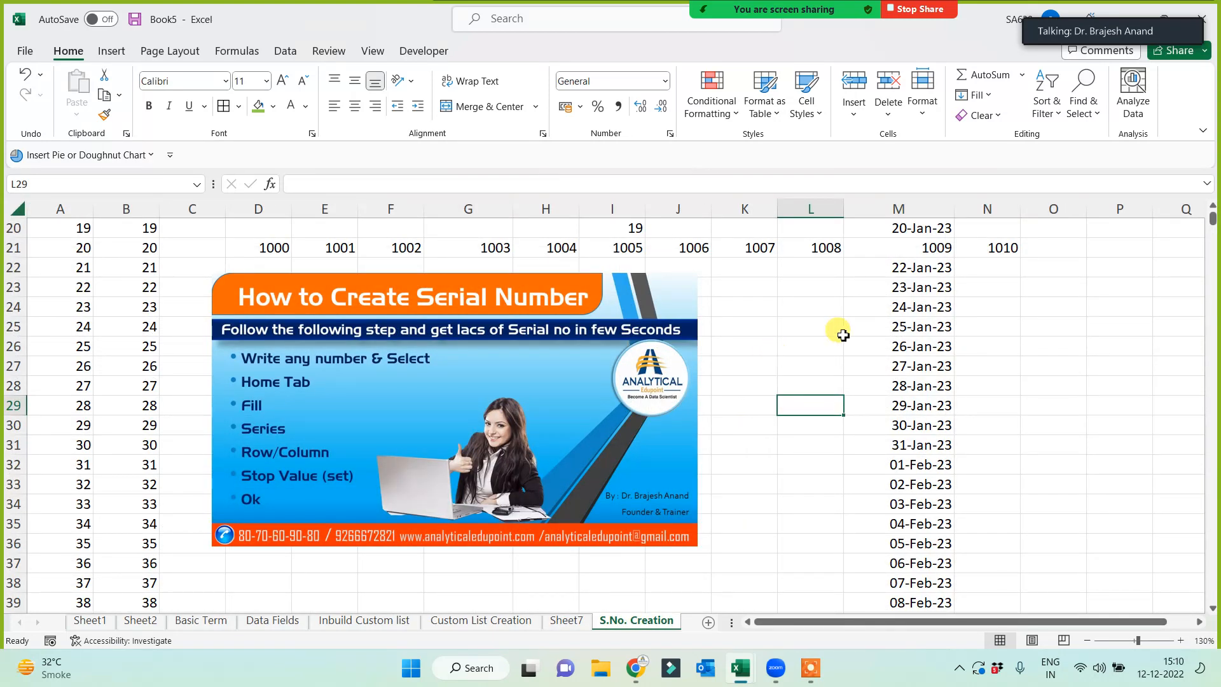
# - Switch Zoom's float to active speaker, browse and close participants, then expand the video strip
pyautogui.moveTo(1077, 21)
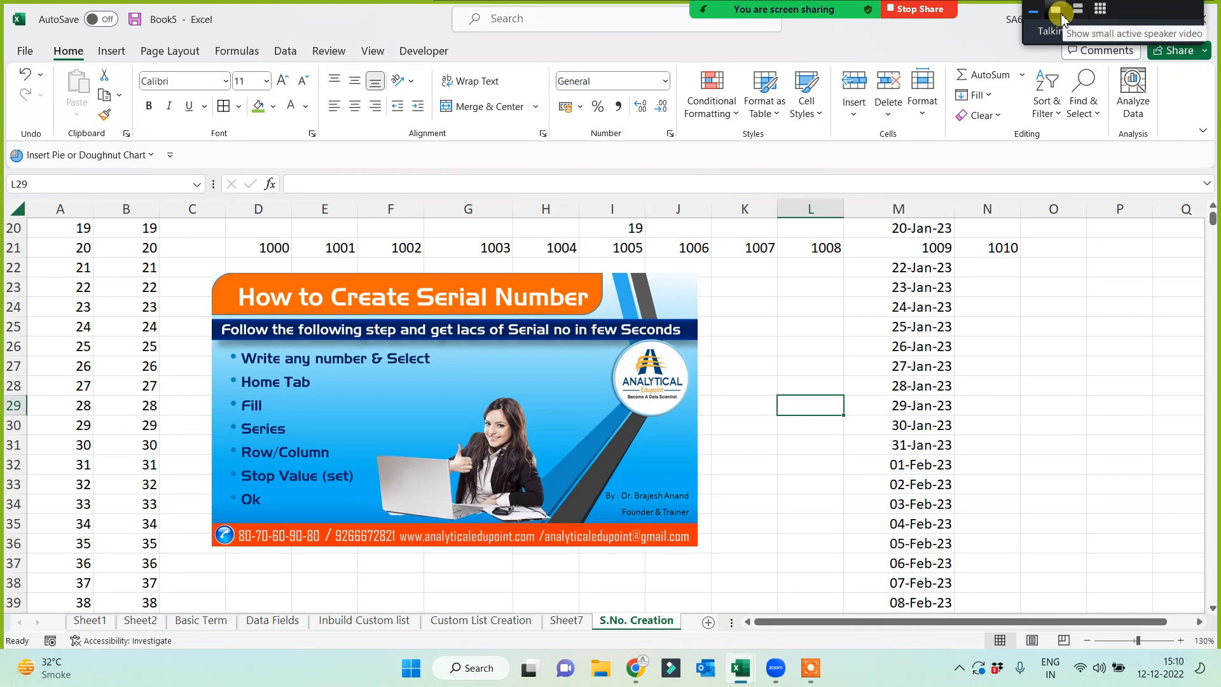
pyautogui.click(1060, 20)
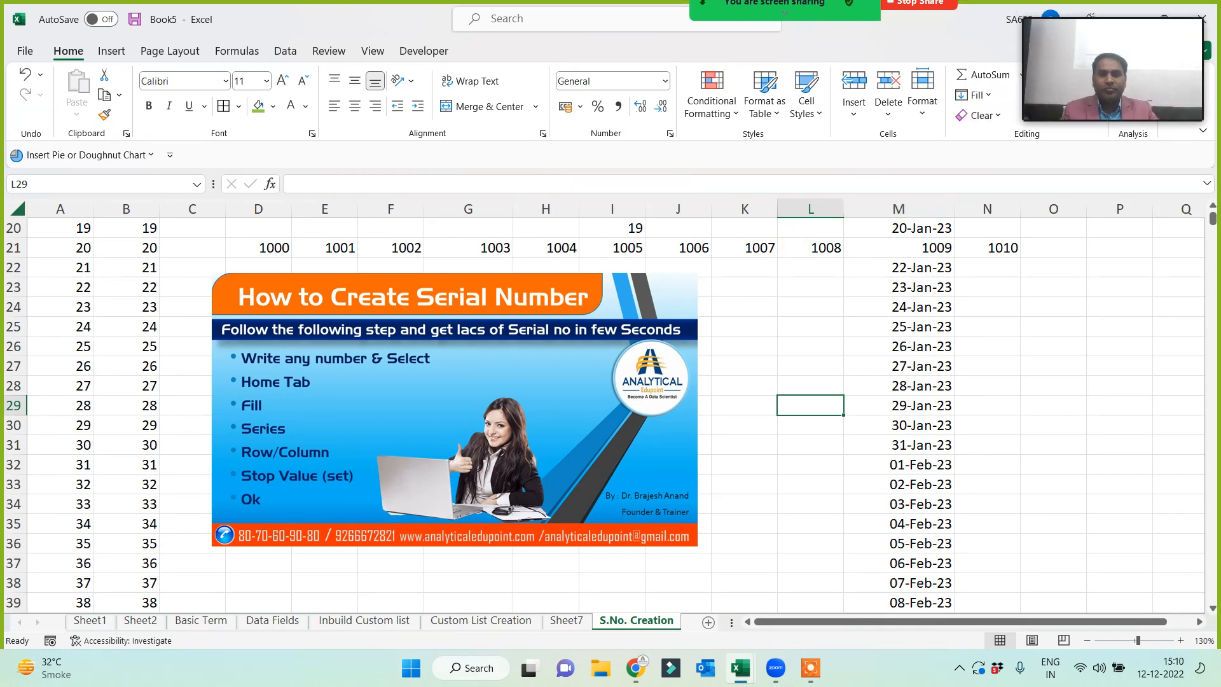
pyautogui.click(678, 13)
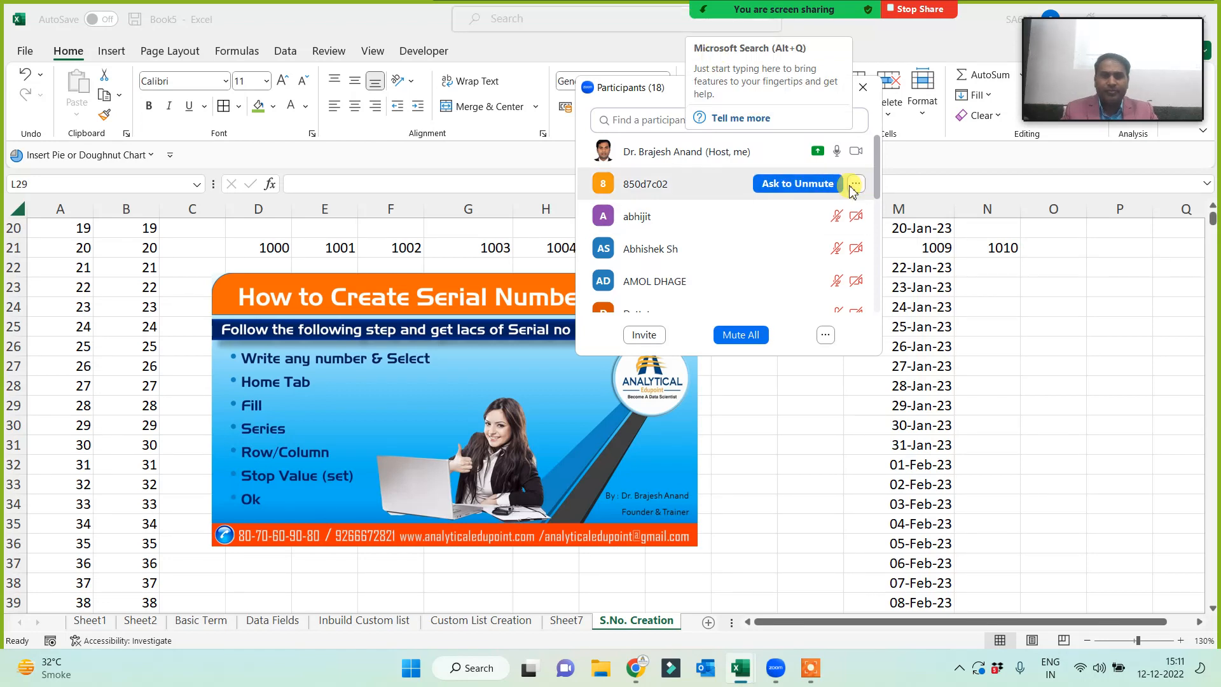
pyautogui.moveTo(878, 178); pyautogui.dragTo(890, 272)
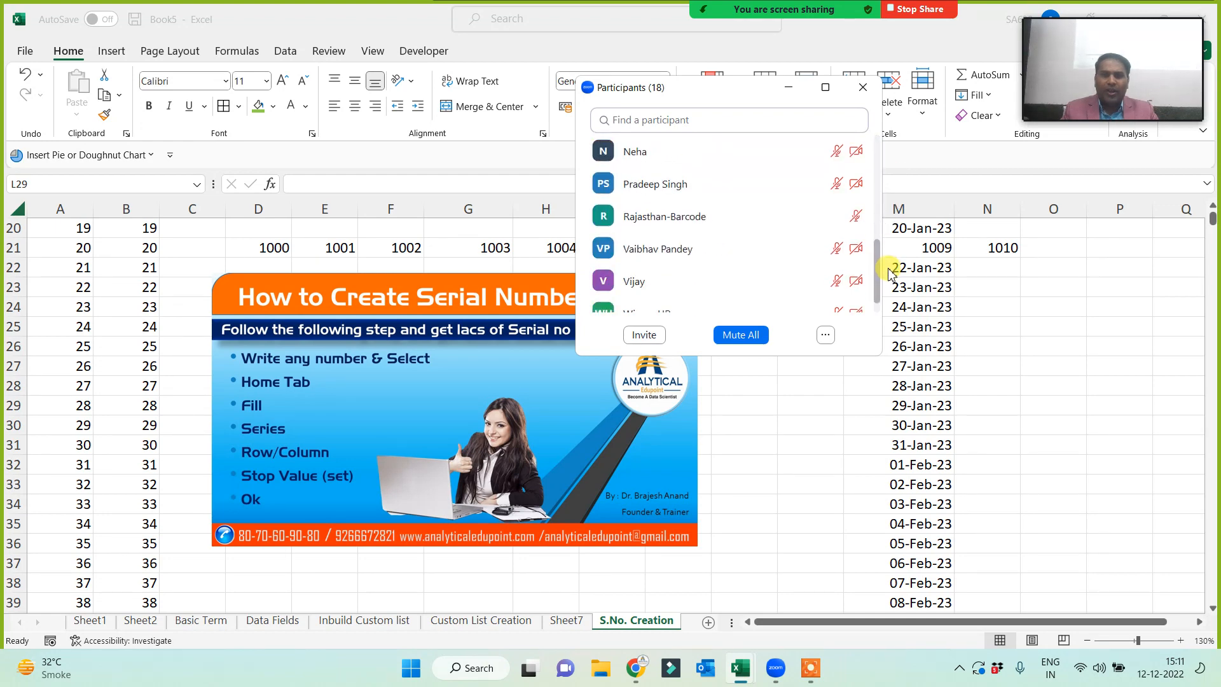
pyautogui.click(791, 88)
pyautogui.click(1079, 11)
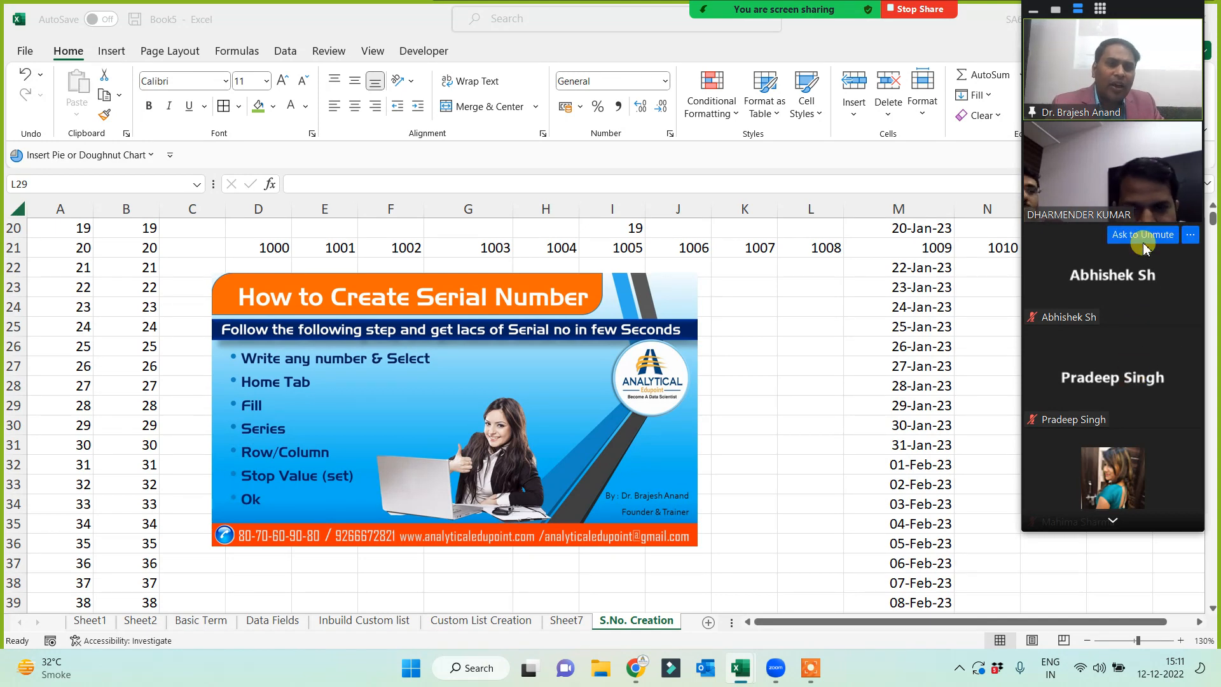
pyautogui.click(789, 398)
pyautogui.moveTo(874, 266); pyautogui.dragTo(865, 425)
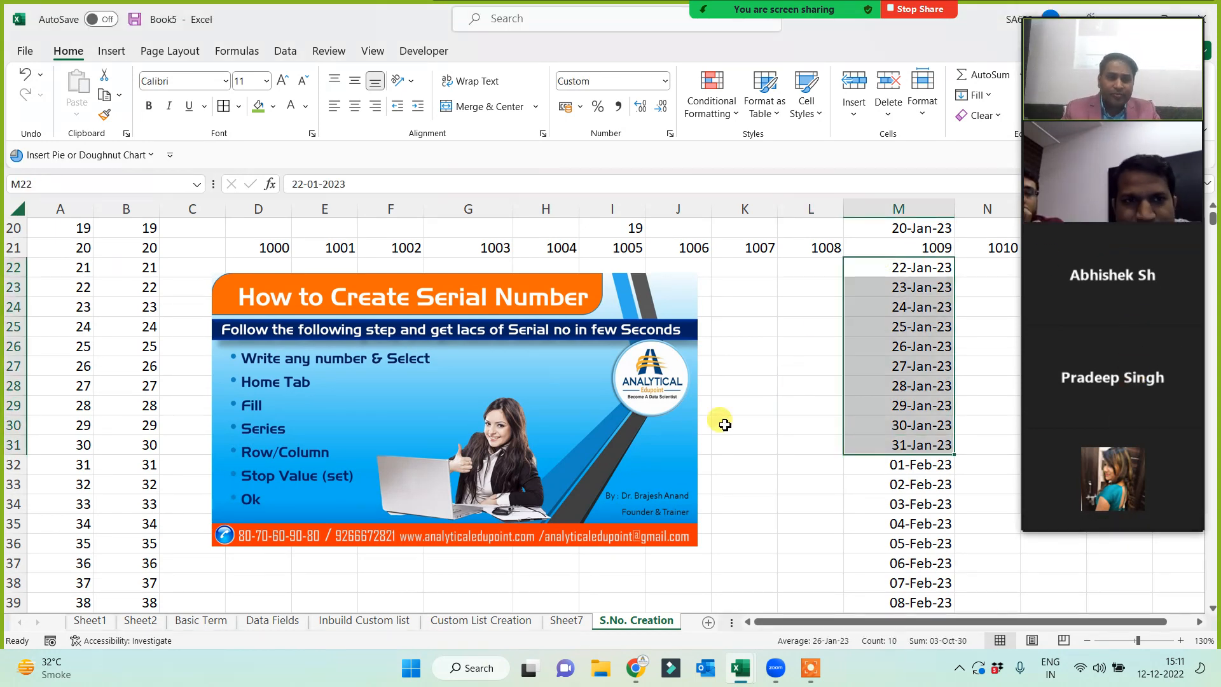
pyautogui.click(725, 425)
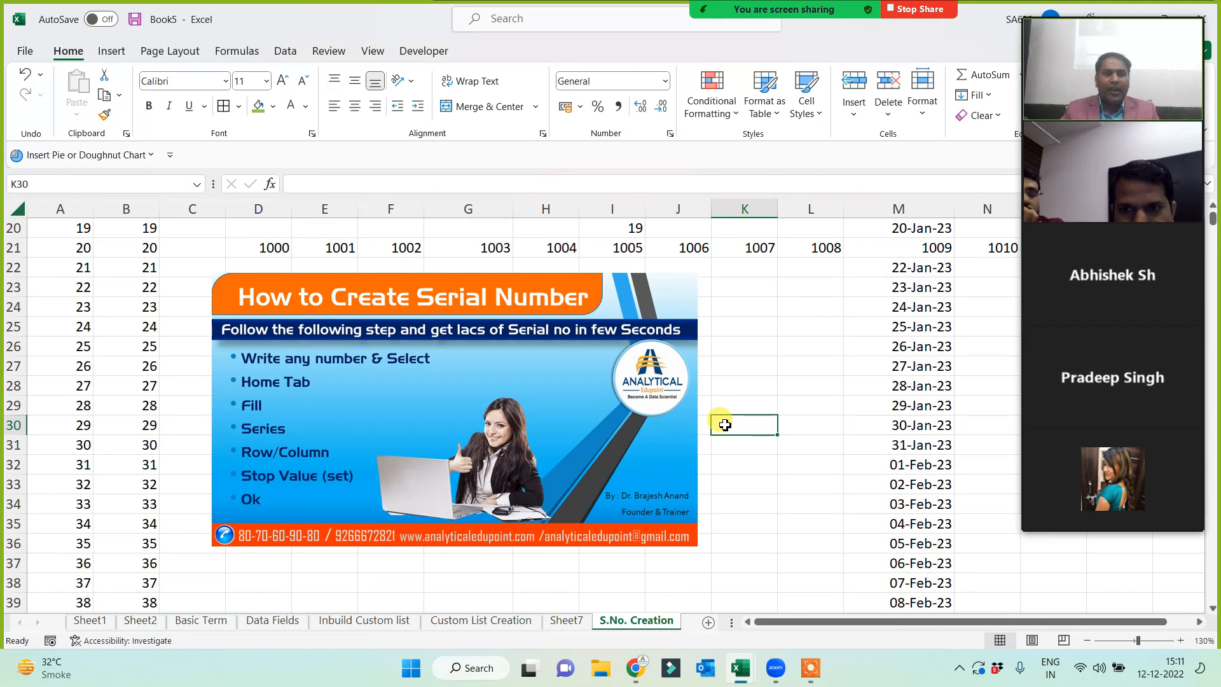
# - Enter the note 'date' in K30, then clear it again
pyautogui.write('date and time fun')
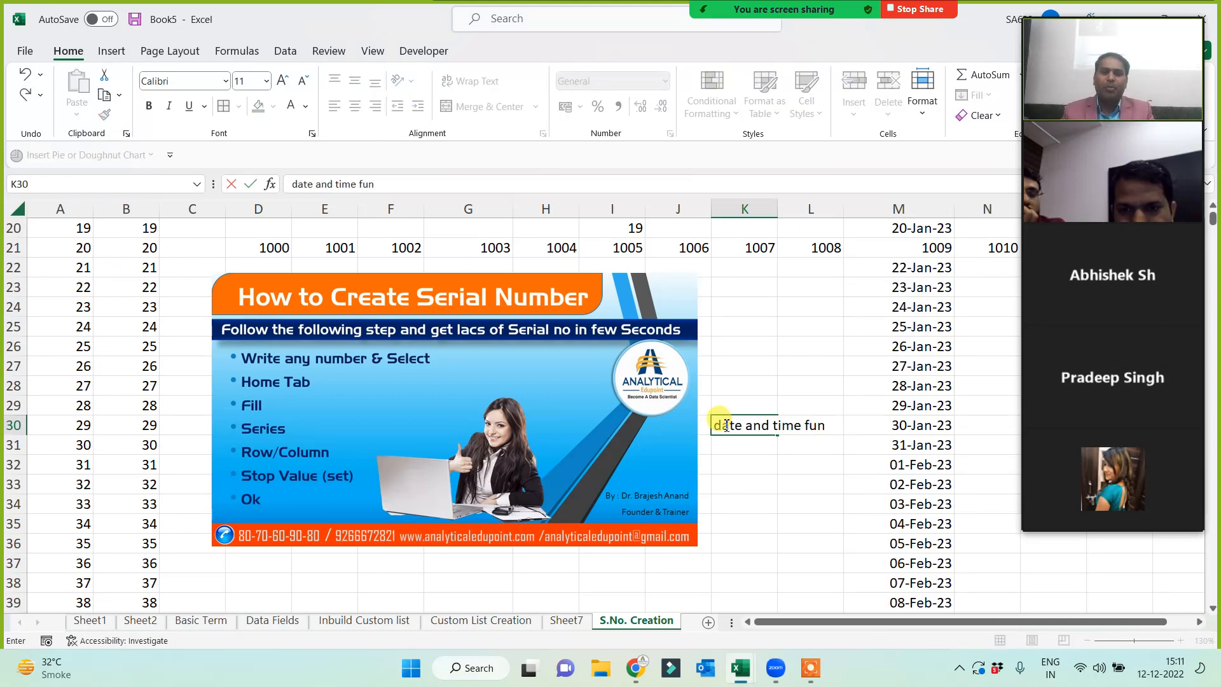
pyautogui.press('Return')
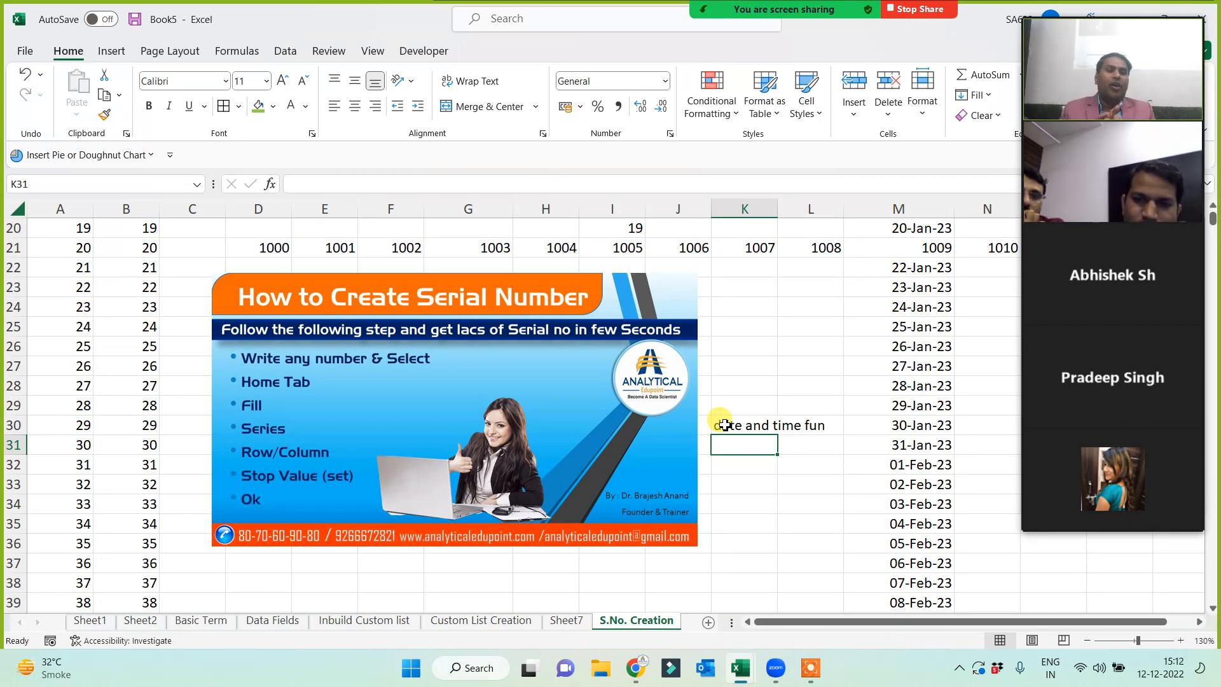
pyautogui.click(725, 425)
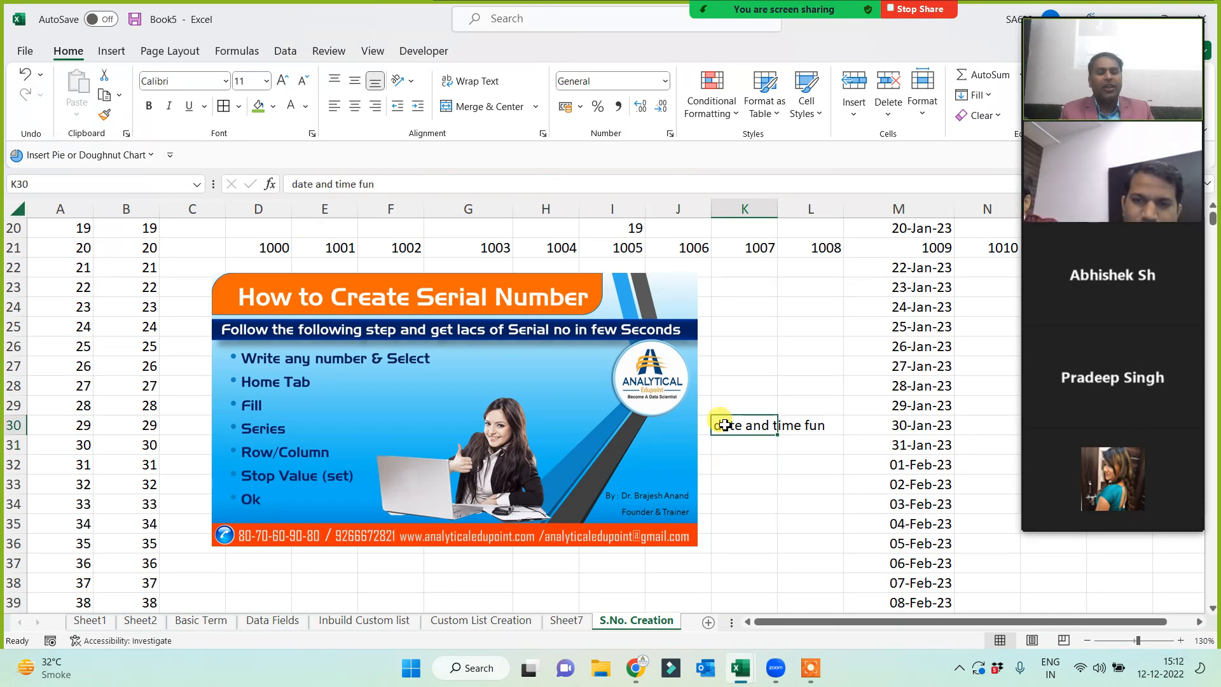
pyautogui.press('Delete')
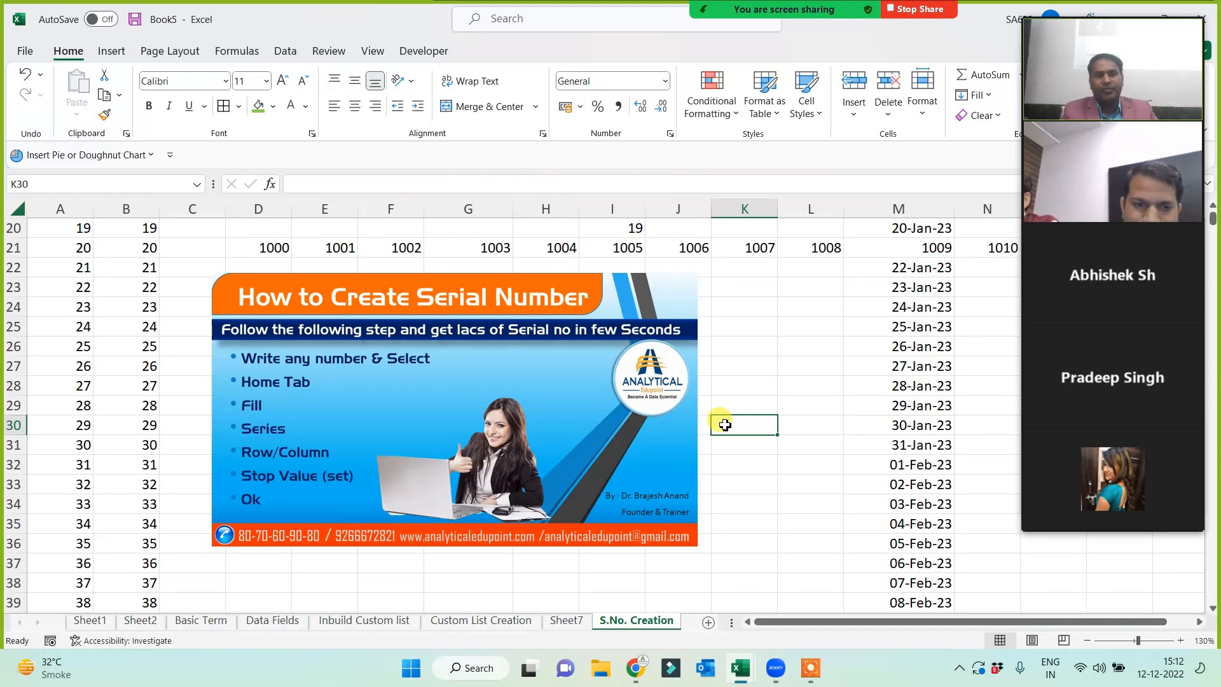
# - Enter the note '5-7 min' in K30 and bring up the screen recorder's controls
pyautogui.moveTo(1148, 246)
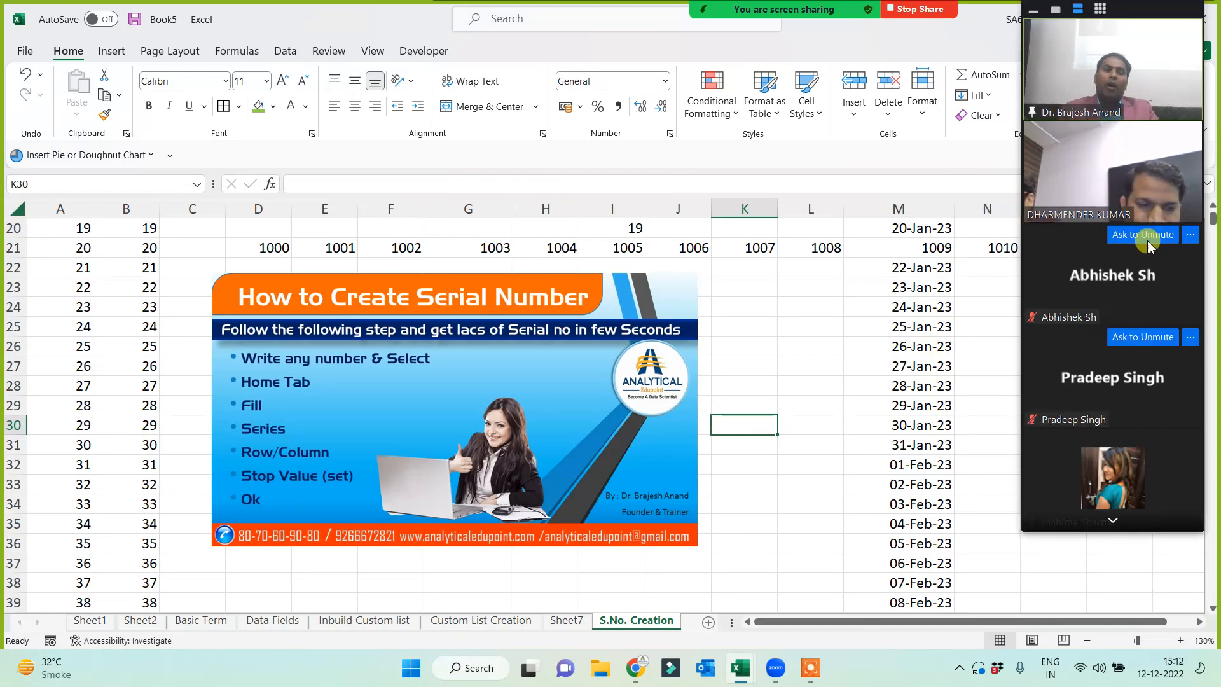
pyautogui.click(756, 421)
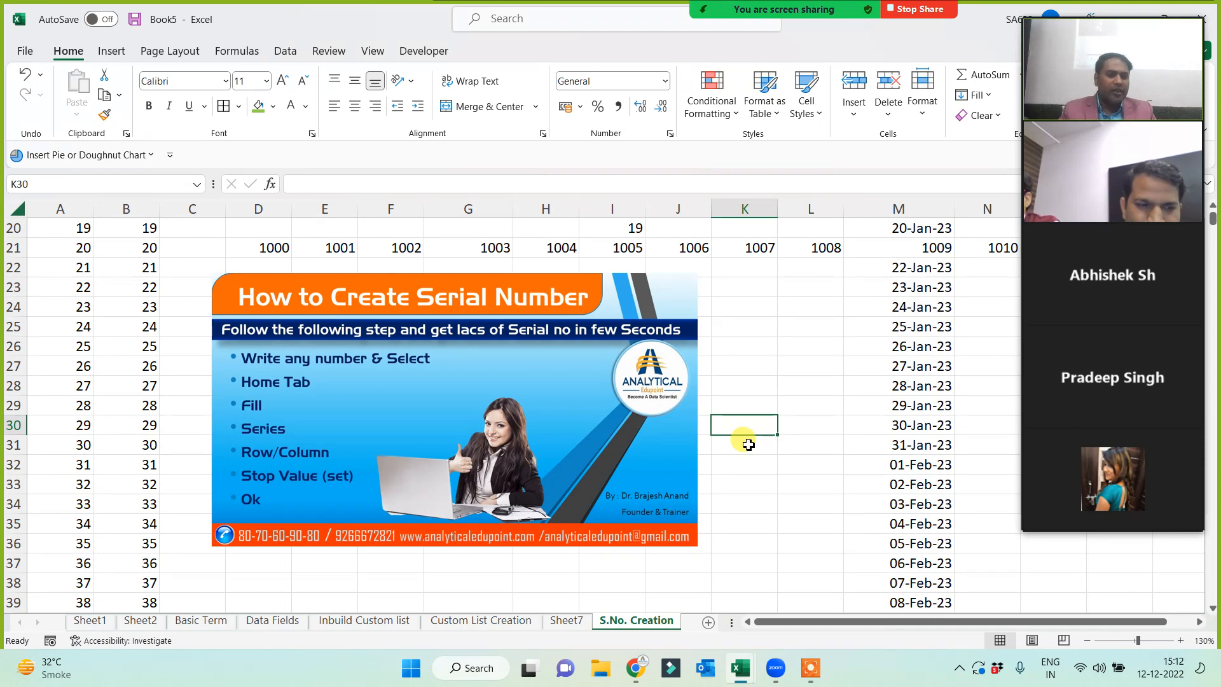
pyautogui.write('5')
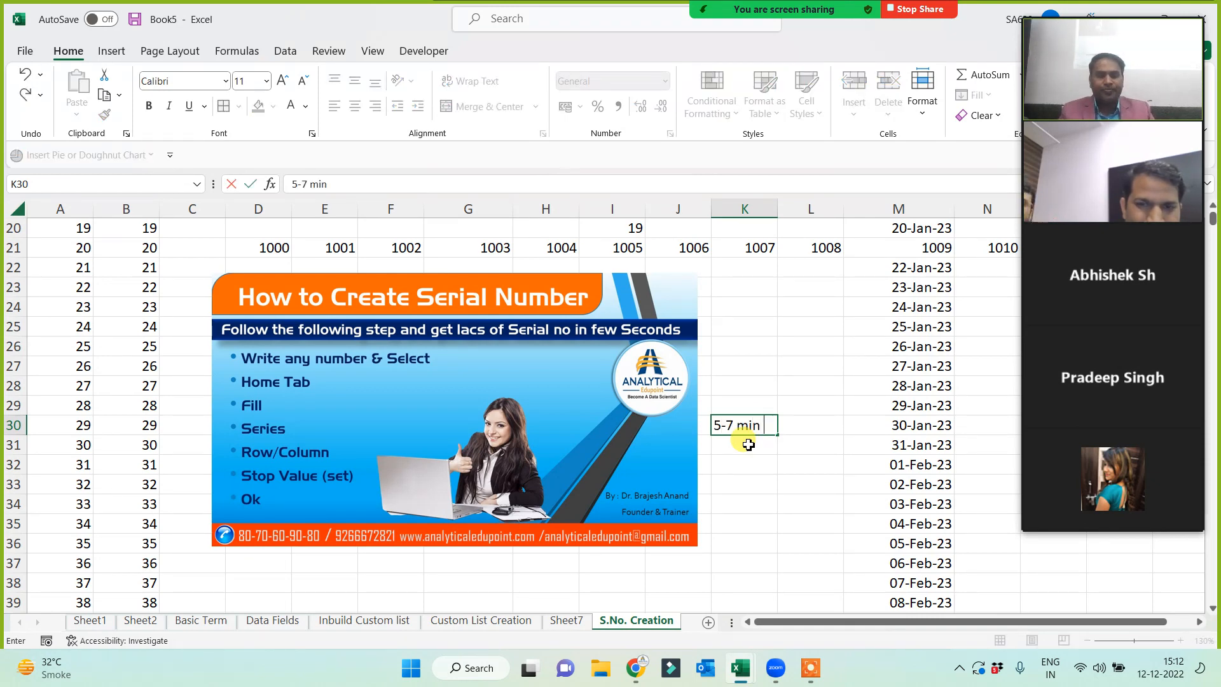
pyautogui.write('-7 min')
pyautogui.press('Return')
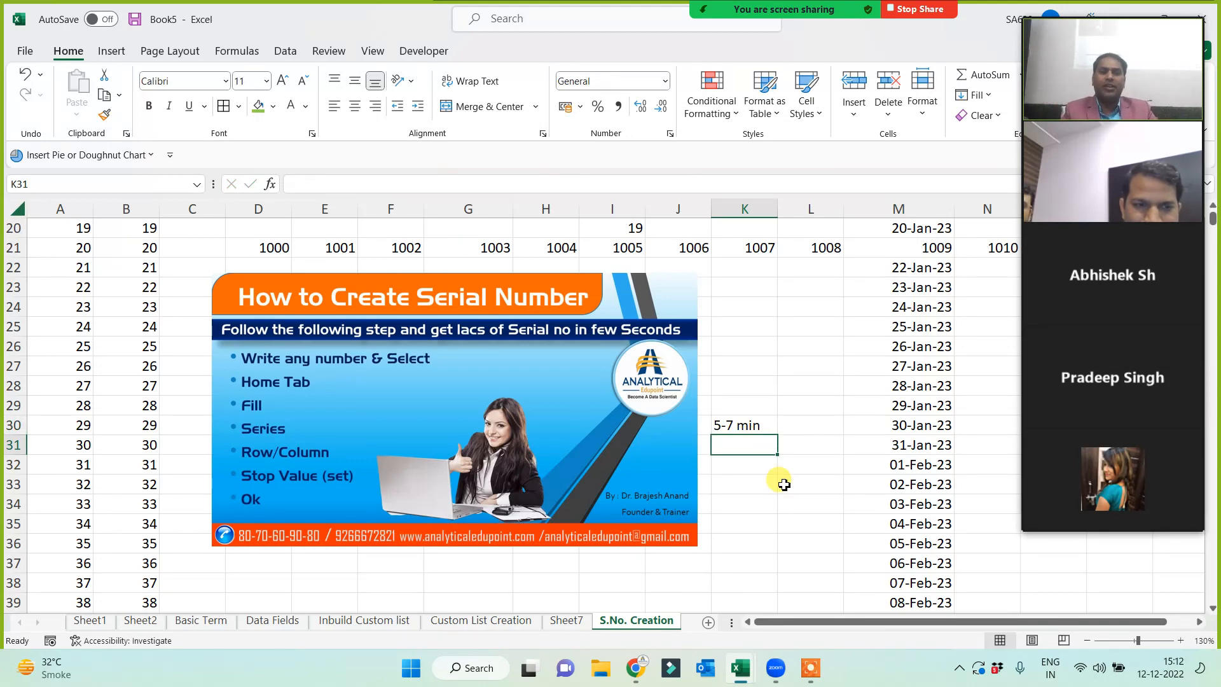
pyautogui.click(812, 677)
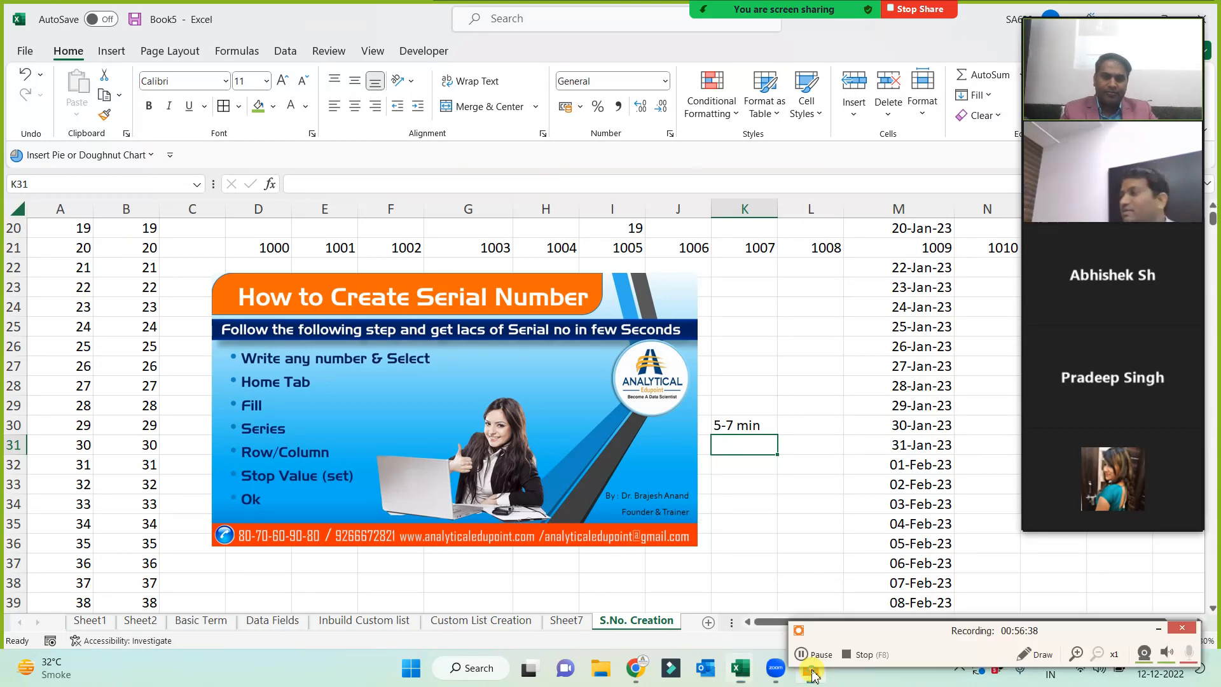